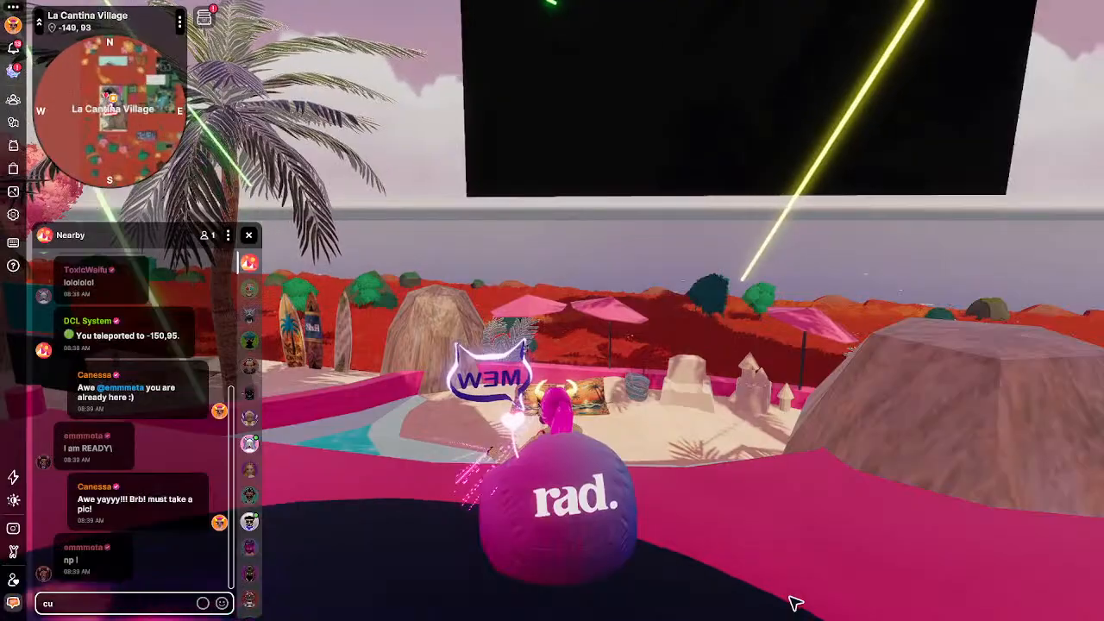
# Clear the unfinished draft from the nearby chat message.
pyautogui.moveTo(681, 432); pyautogui.dragTo(587, 520)
pyautogui.click(142, 603)
pyautogui.press('BackSpace')
pyautogui.press('BackSpace')
# Run the avatar off the La Cantina Village stage, past the rocks and over the beach path to Burj by the Beach.
pyautogui.press('w')
pyautogui.press('w')
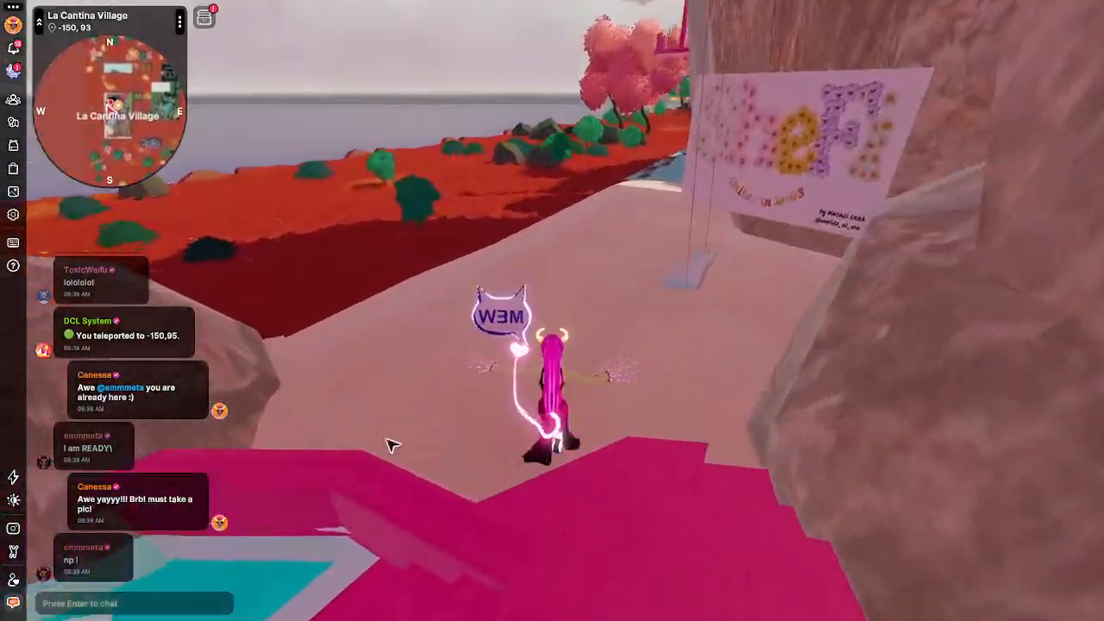
pyautogui.press('w')
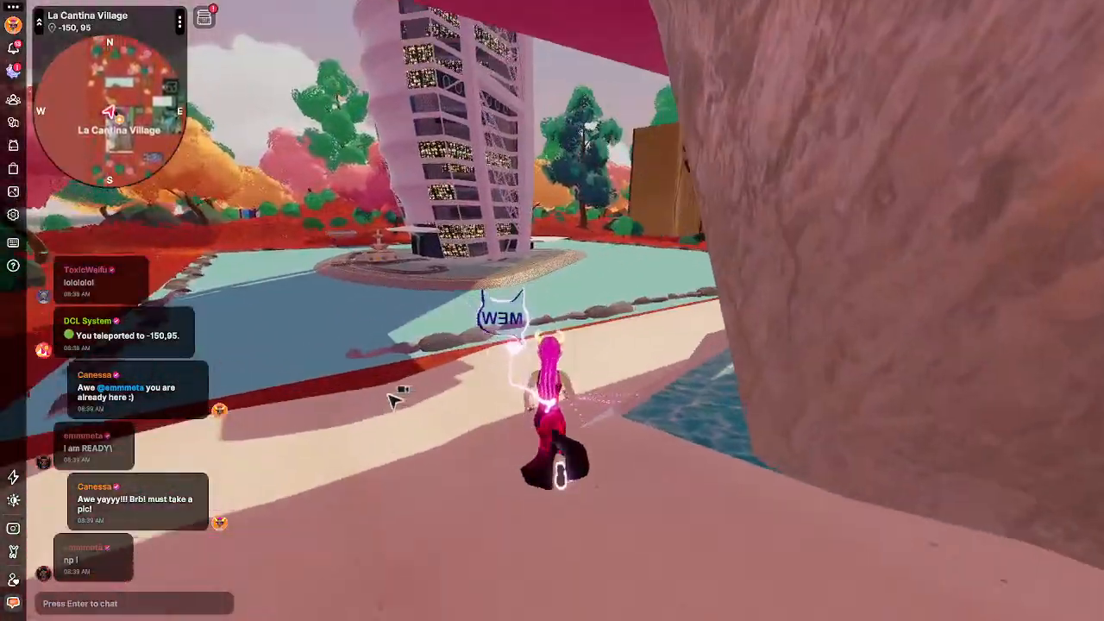
pyautogui.press('w')
pyautogui.moveTo(394, 401); pyautogui.dragTo(378, 402)
pyautogui.press('space')
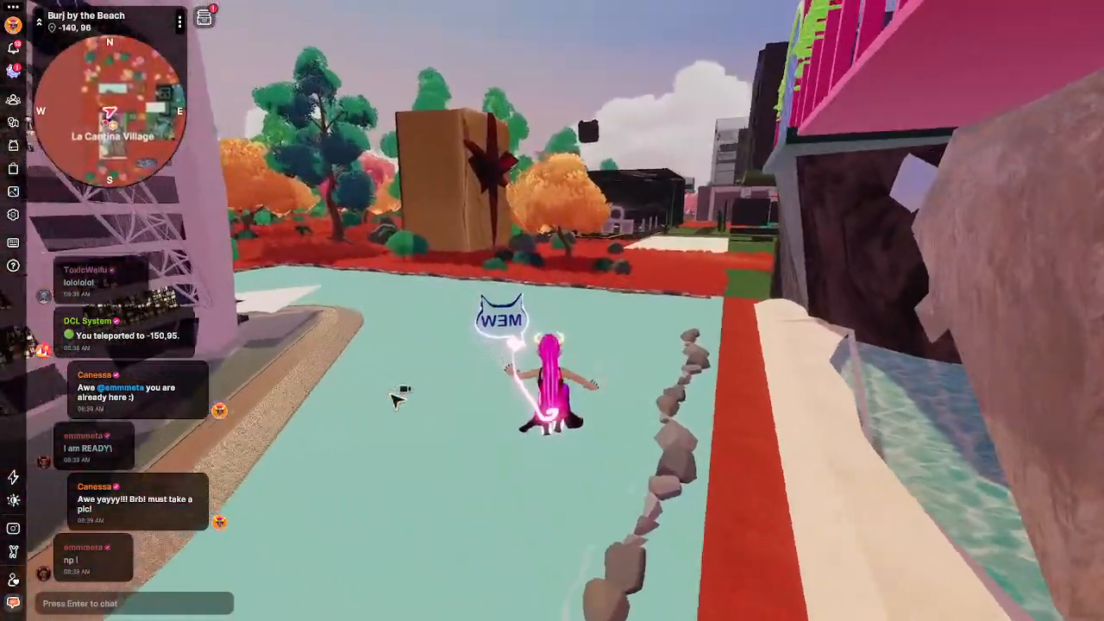
# Run the avatar across the water and around the giant gift box to the edge of the sign-lined plaza.
pyautogui.press('w')
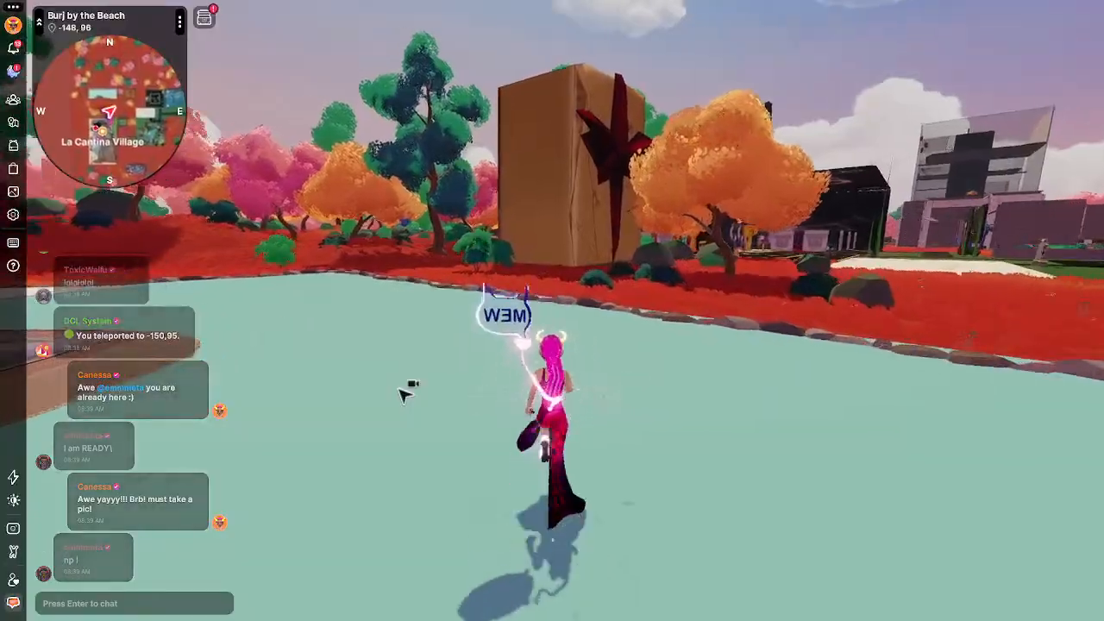
pyautogui.press('w')
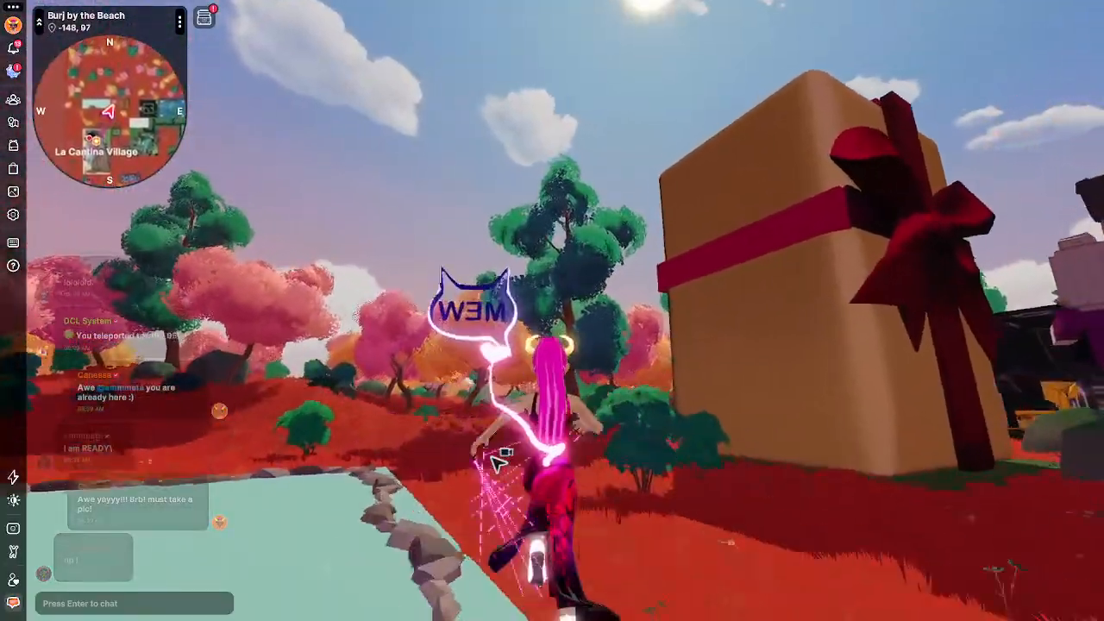
pyautogui.press('w')
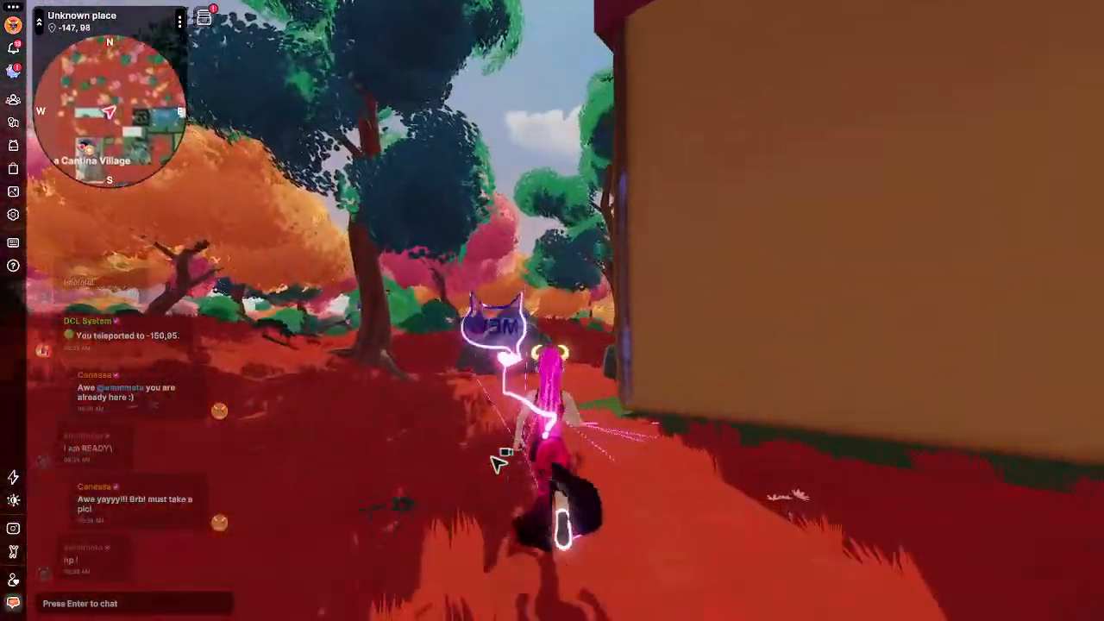
pyautogui.press('w')
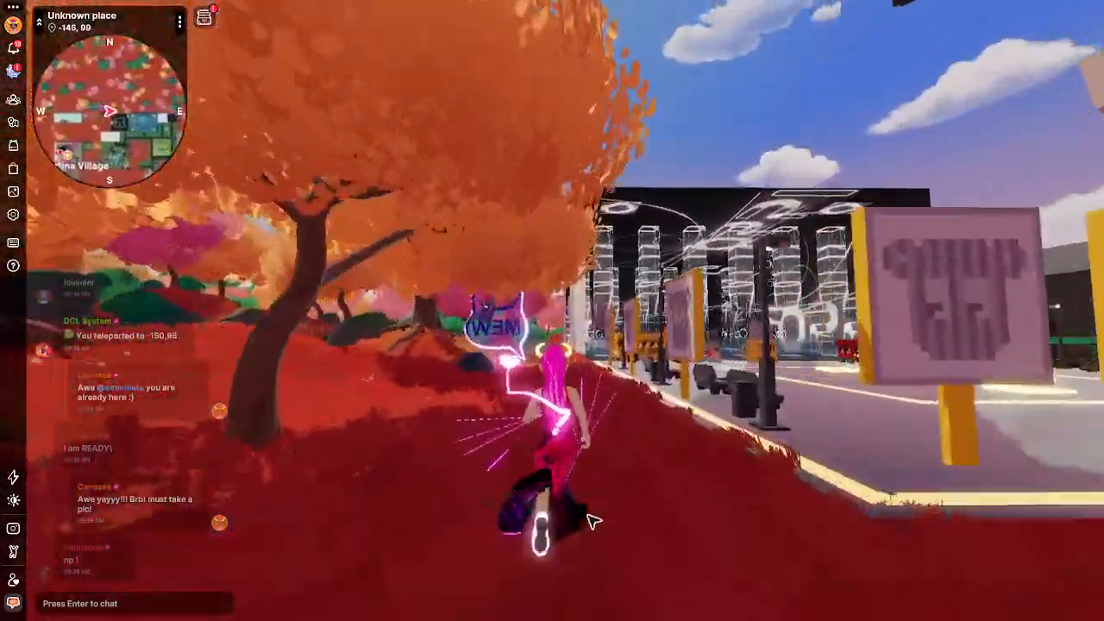
# Run the avatar into the Create/Destroy area and along the black path toward the round grassy mound.
pyautogui.press('w')
pyautogui.press('w')
pyautogui.press('w')
pyautogui.press('w')
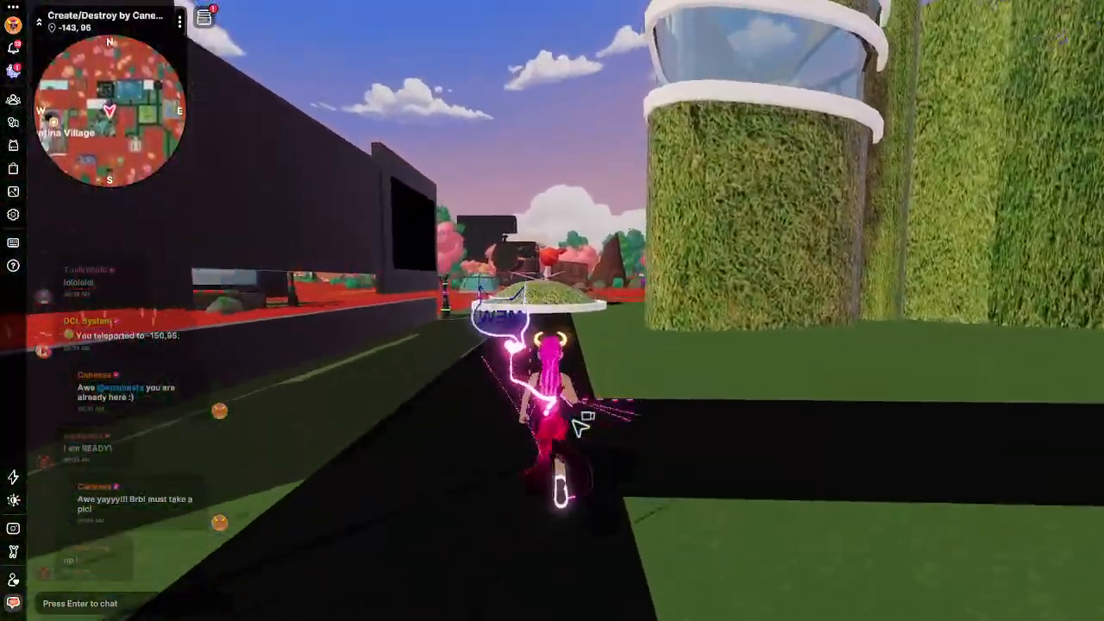
pyautogui.press('w')
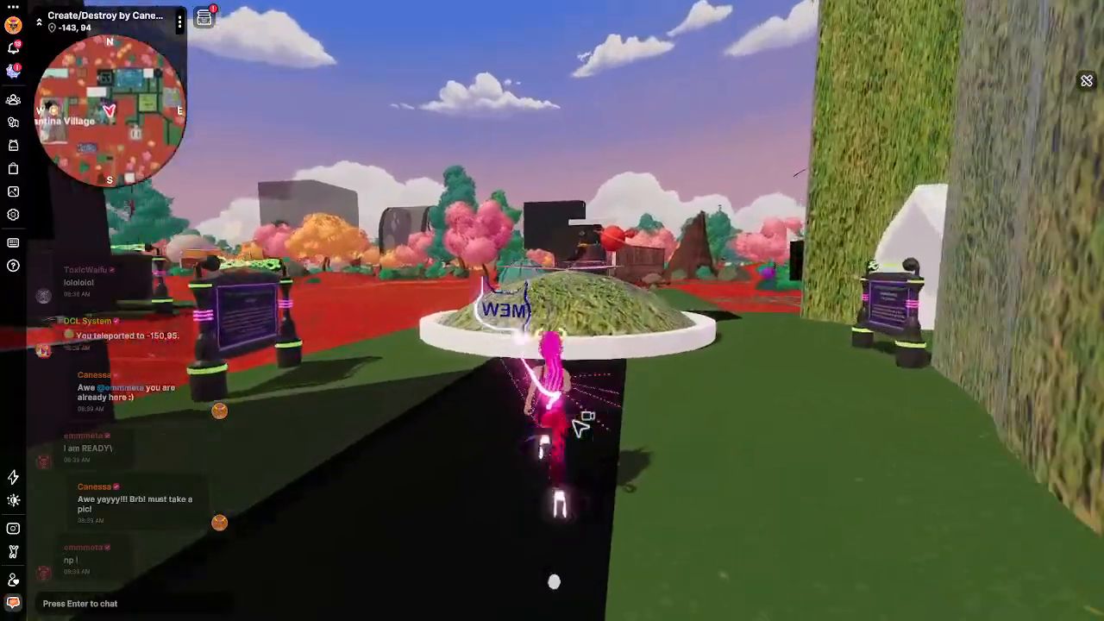
pyautogui.press('w')
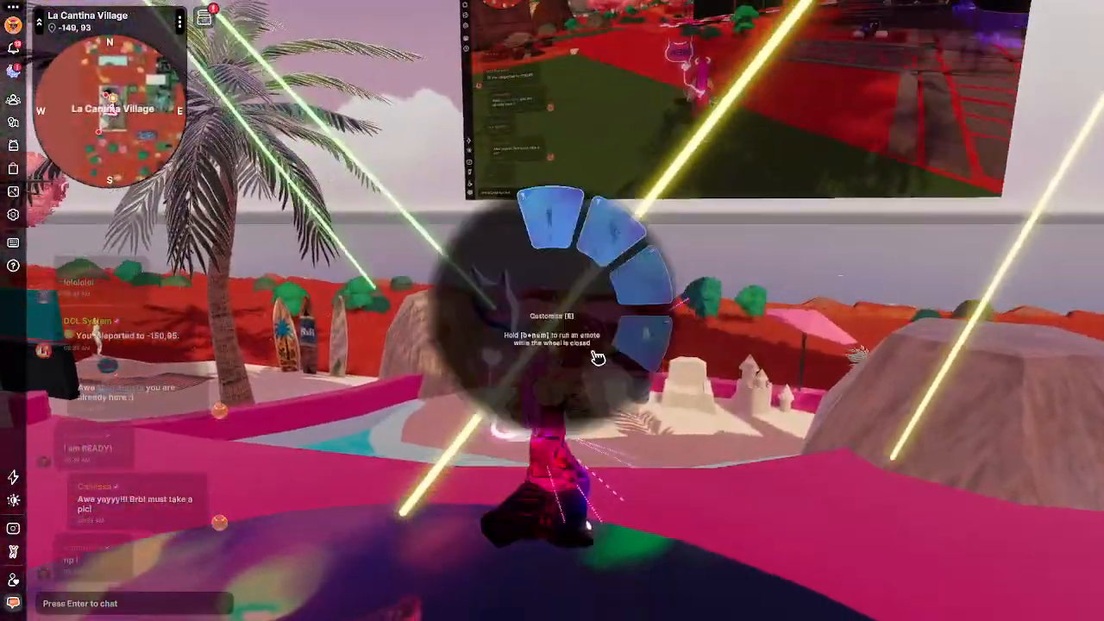
# Play the avatar's slot 6 emote on the La Cantina Village stage and view it from different angles.
pyautogui.click(557, 419)
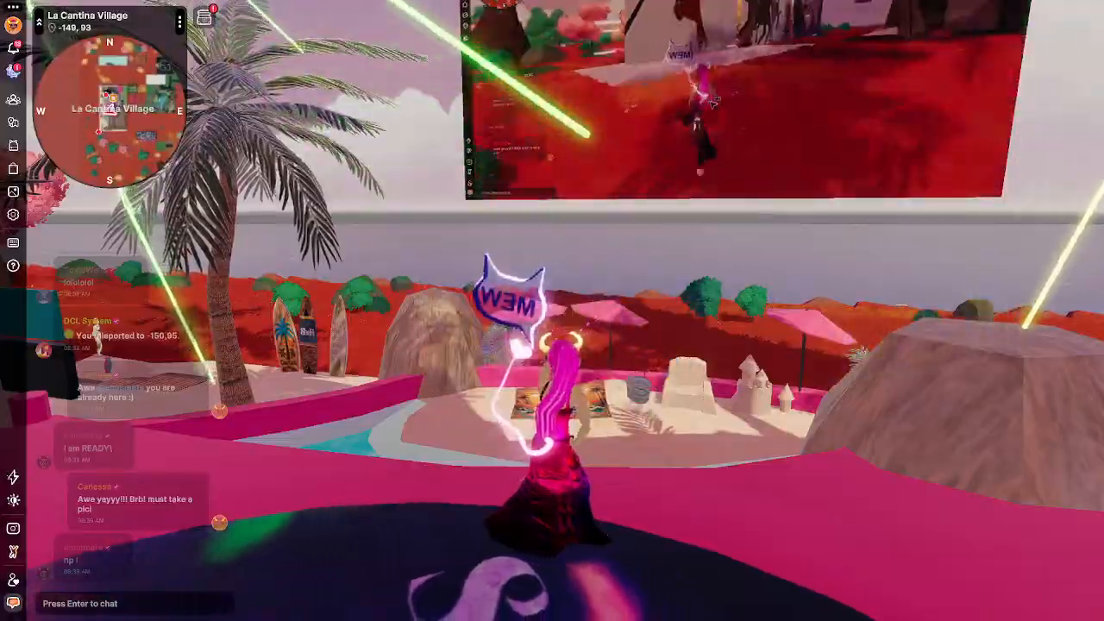
pyautogui.moveTo(614, 483); pyautogui.dragTo(619, 475)
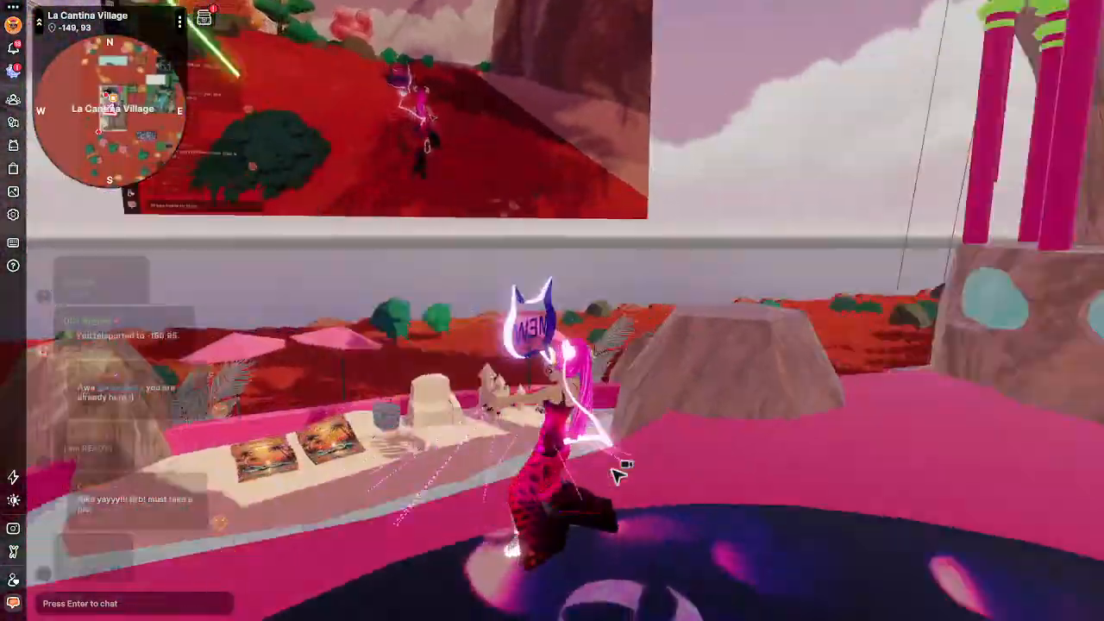
pyautogui.moveTo(618, 476); pyautogui.dragTo(618, 476)
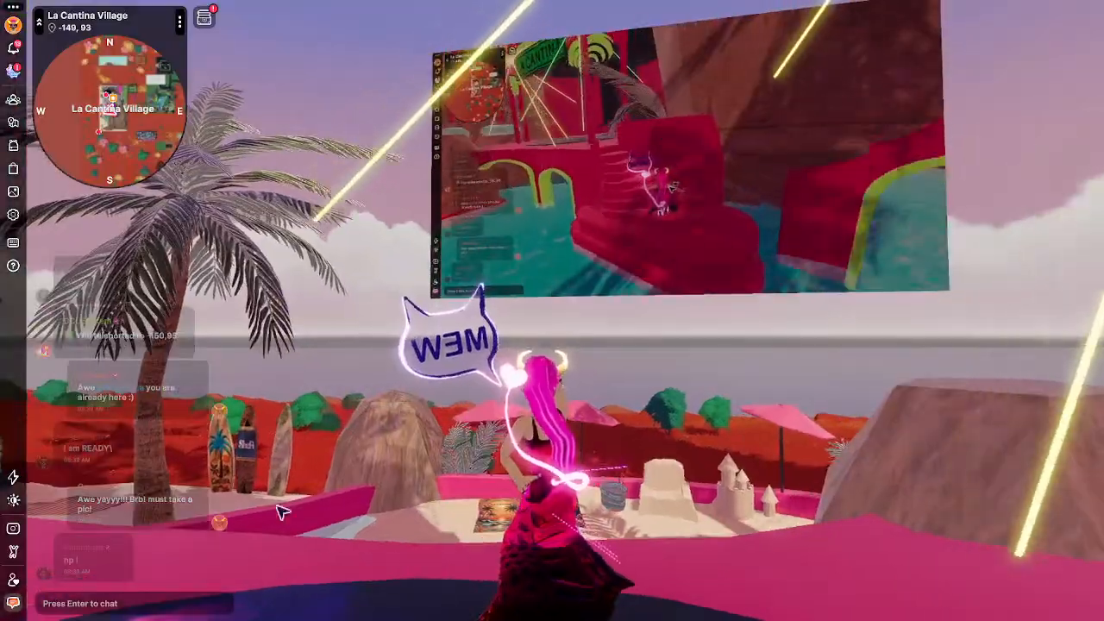
# Post "Builder Basics Live starting in 5 minutes at La Cantina, -150,95 with a FREE OP badge claim!" in the La Cantina Village community chat.
pyautogui.moveTo(236, 293)
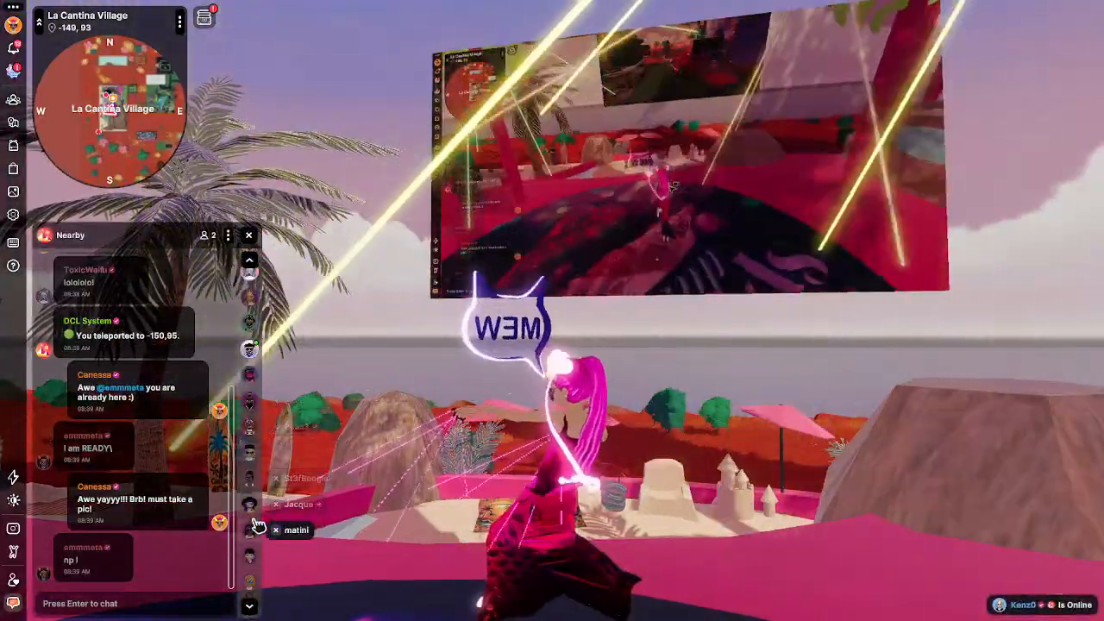
pyautogui.scroll(-15, 250, 516)
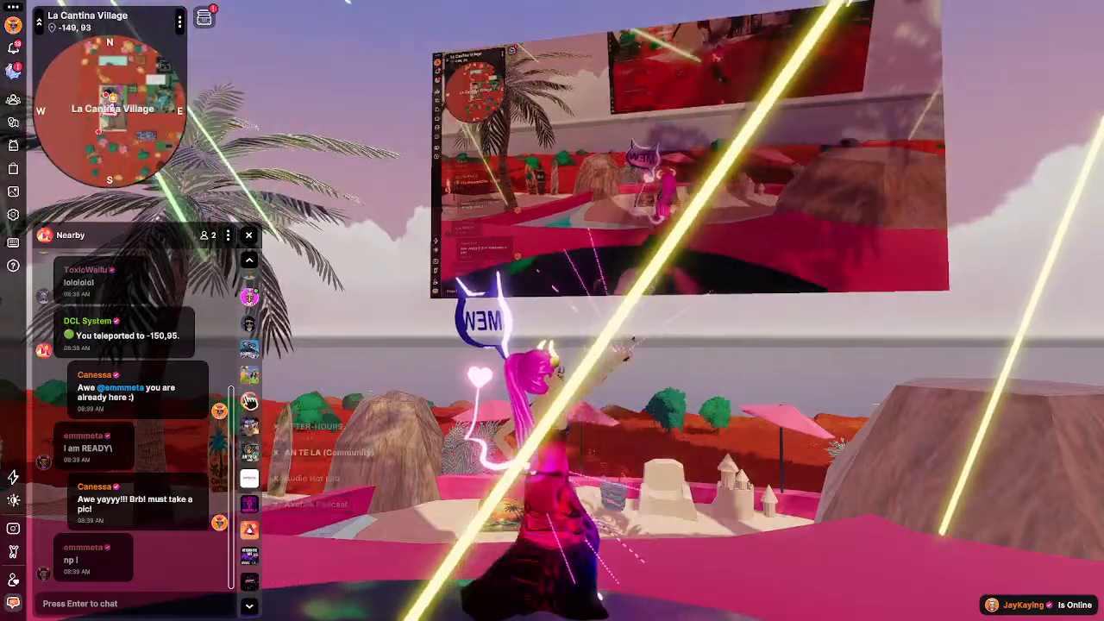
pyautogui.click(250, 379)
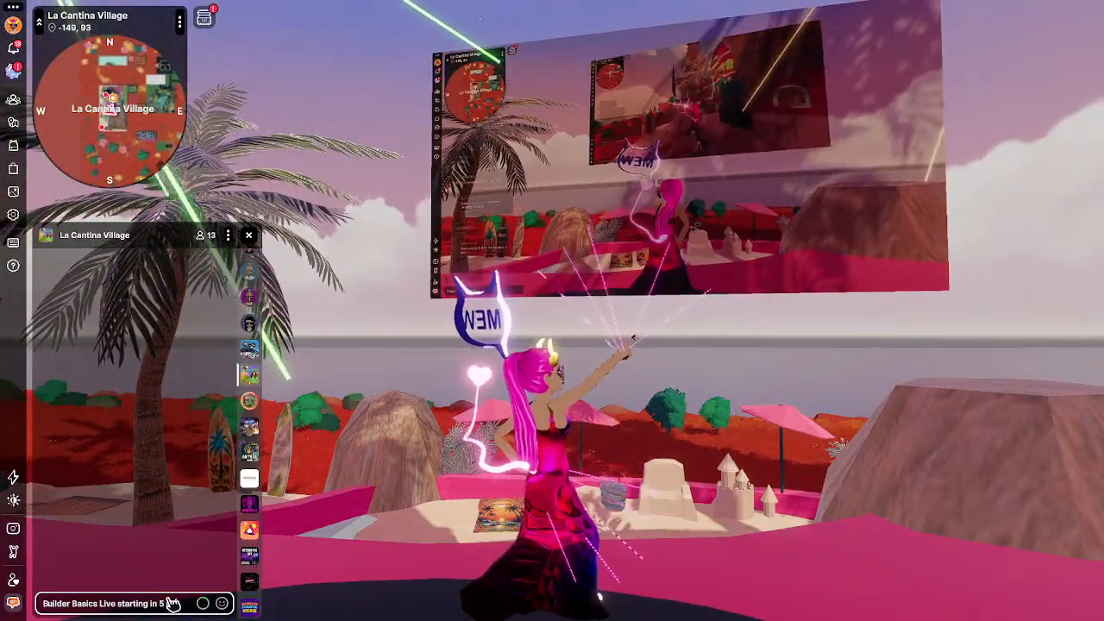
pyautogui.write('inutes at L')
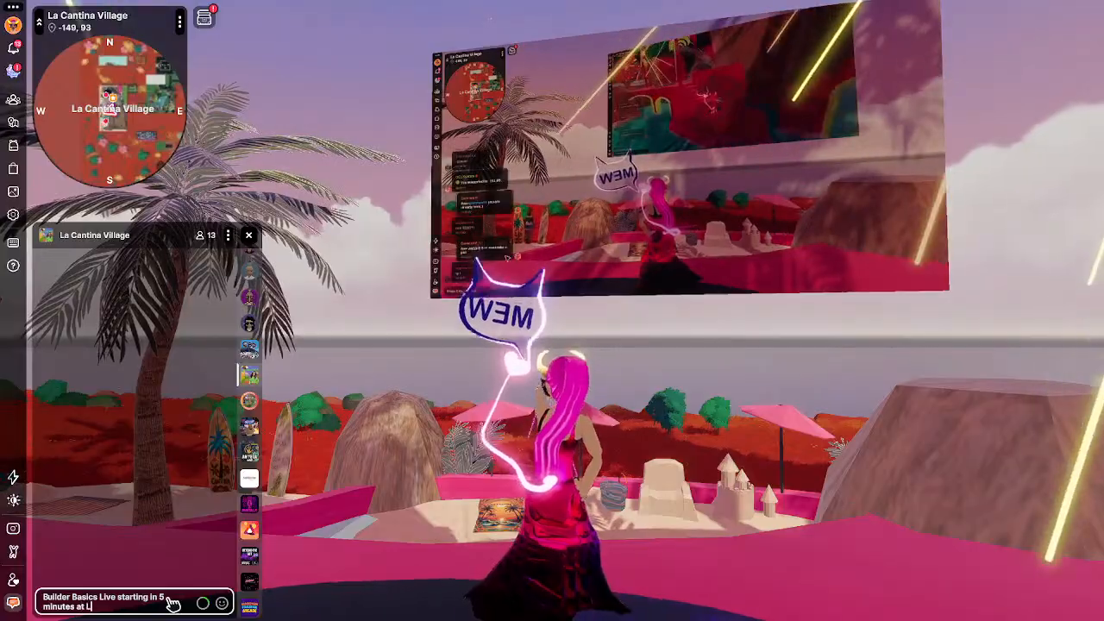
pyautogui.write('a Cantina')
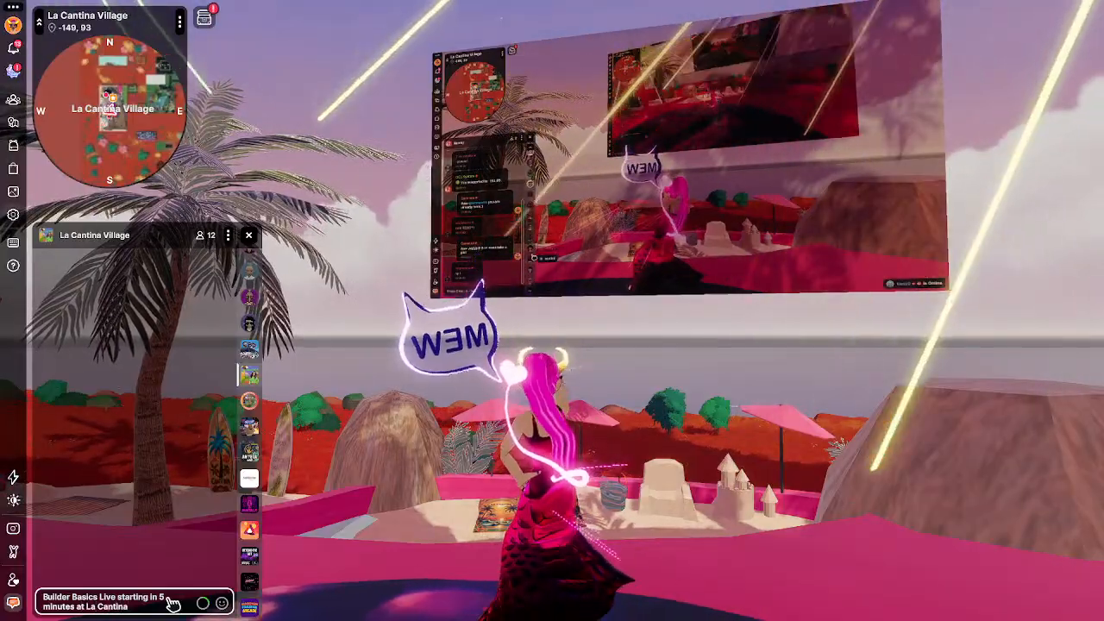
pyautogui.write(', -150,')
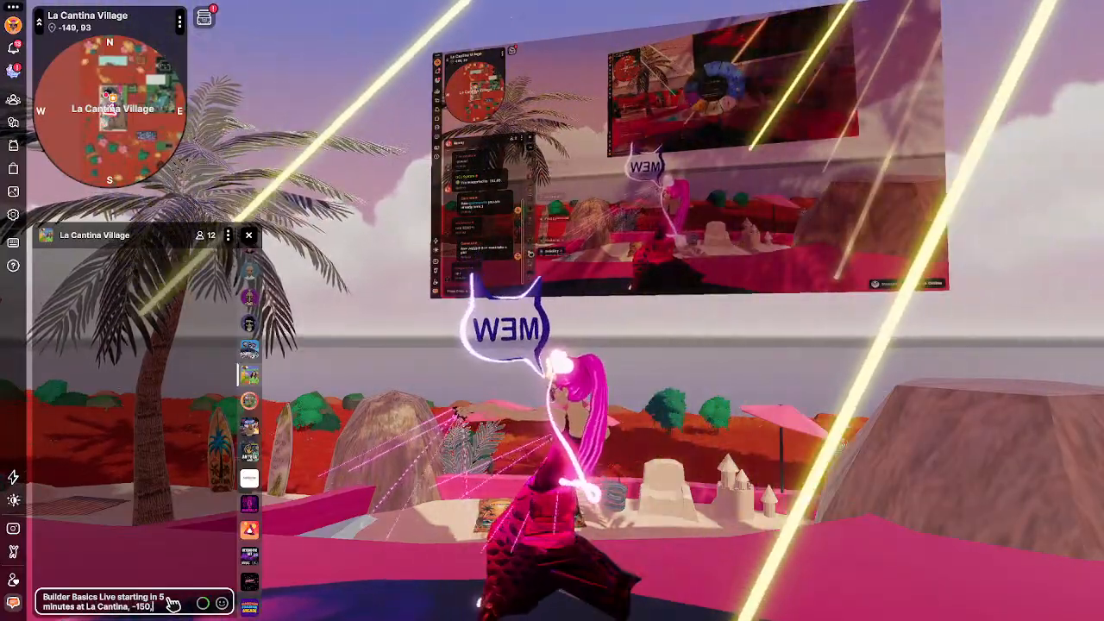
pyautogui.write('95')
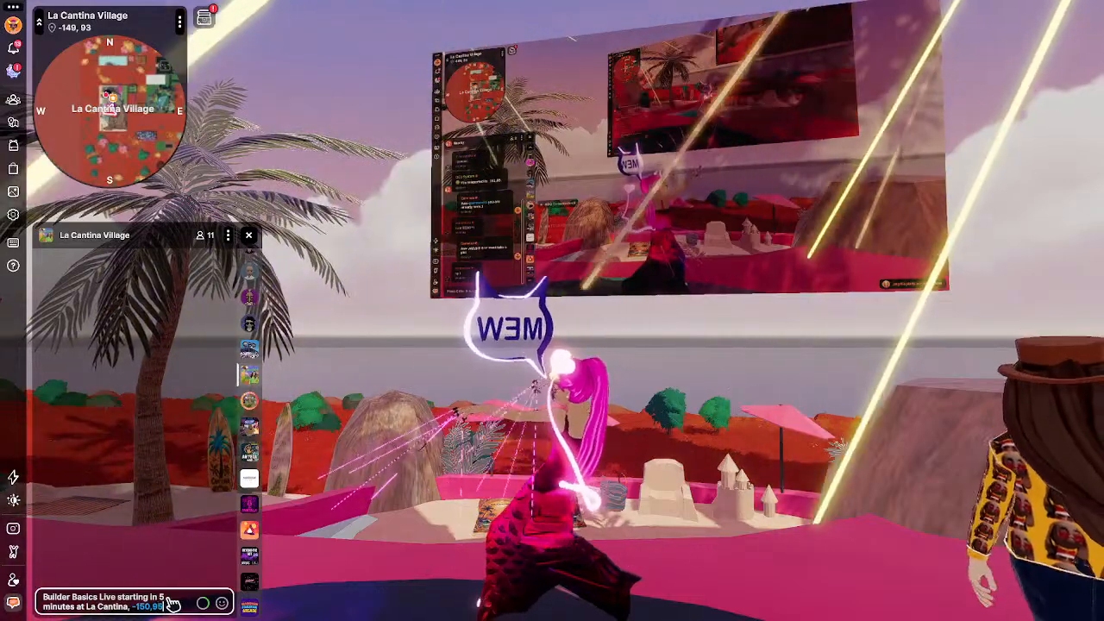
pyautogui.write(' with a F')
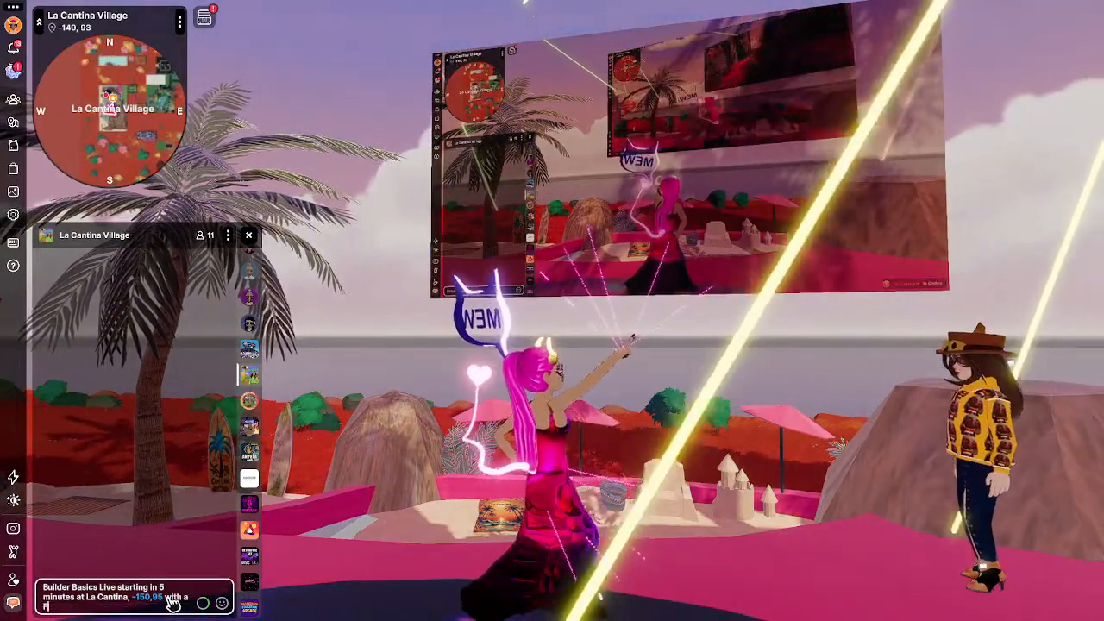
pyautogui.write('REE OP badge')
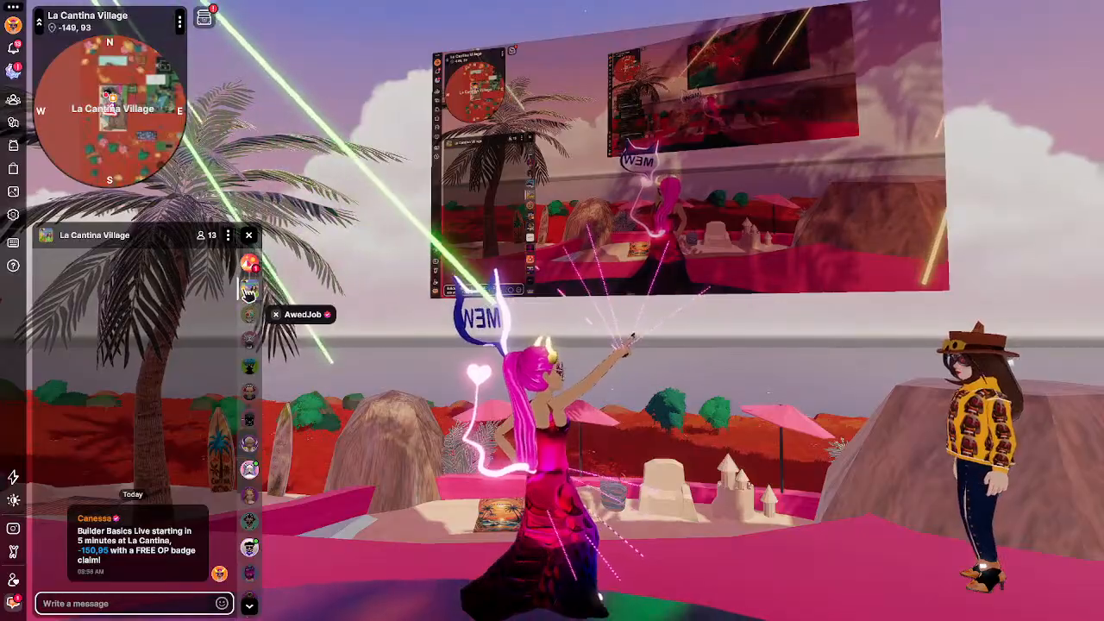
# Send the visitor who said hello a nearby chat reply reading "Hi", their mention and "!!!!".
pyautogui.click(166, 604)
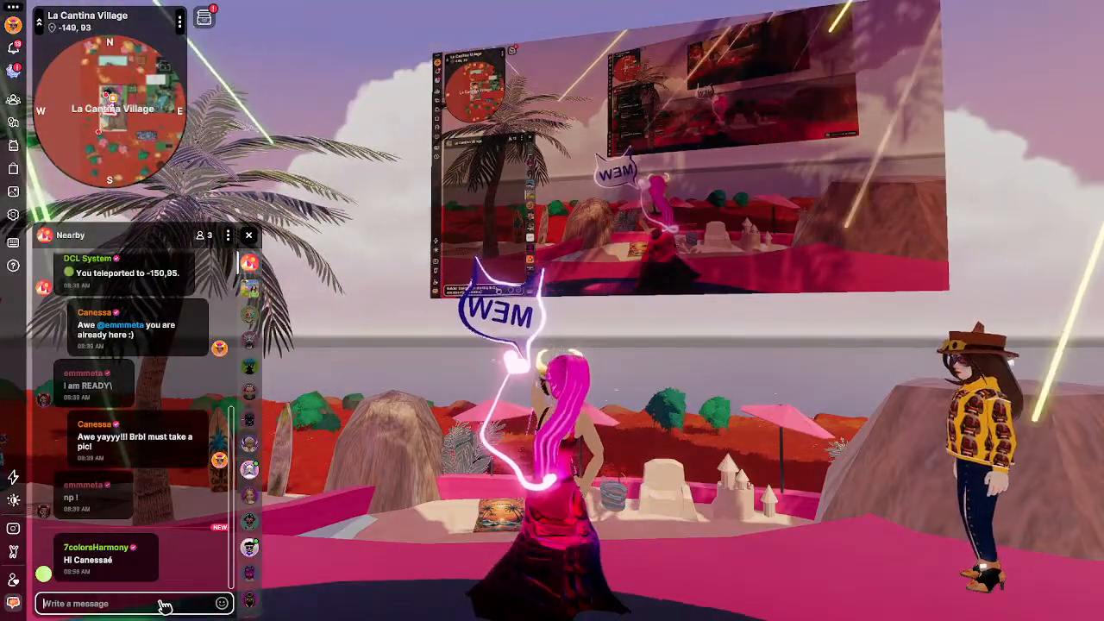
pyautogui.write('Hi @7c')
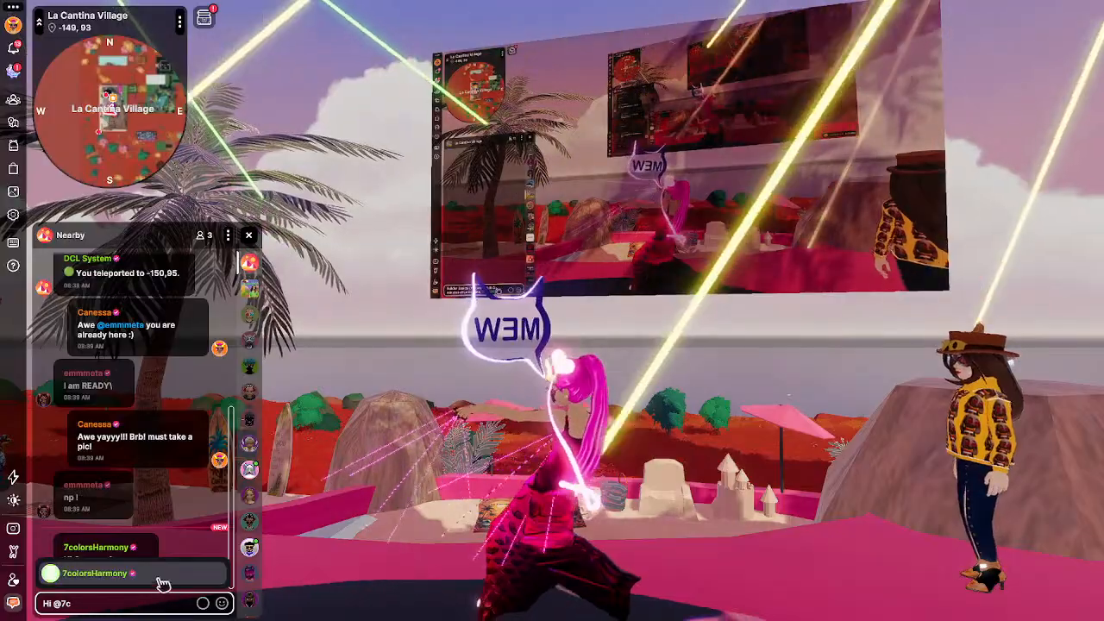
pyautogui.click(160, 575)
pyautogui.write('!!!!')
pyautogui.press('Return')
# Play the kiss emote from the emote wheel while facing the visitor on the stage.
pyautogui.moveTo(613, 350); pyautogui.dragTo(613, 351)
pyautogui.press('b')
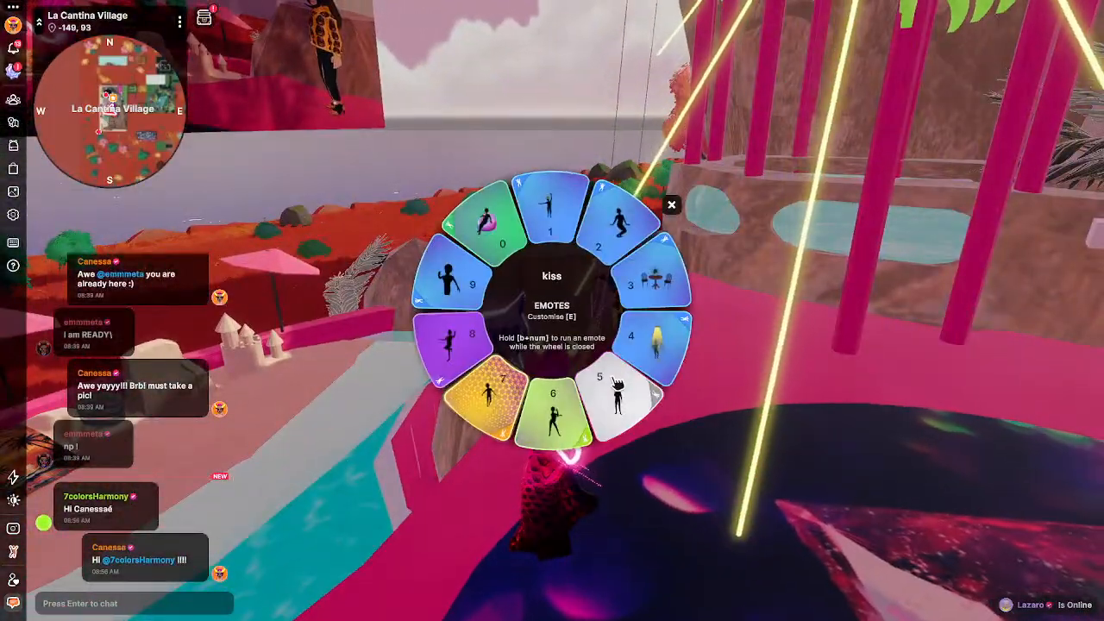
pyautogui.click(618, 405)
pyautogui.scroll(-3, 625, 407)
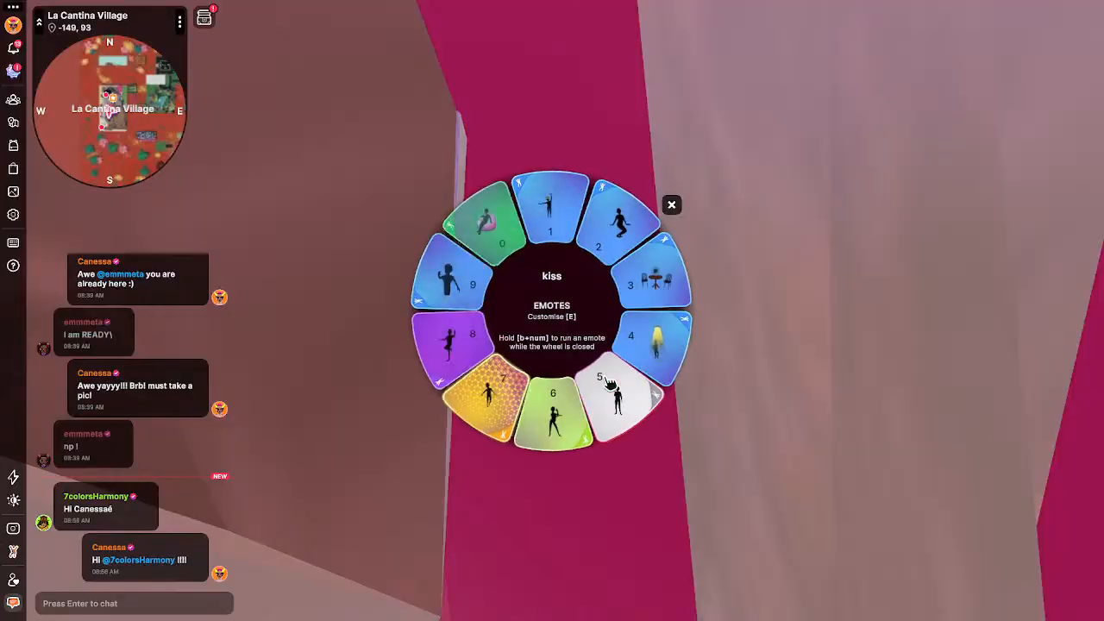
pyautogui.click(610, 382)
pyautogui.scroll(5, 615, 385)
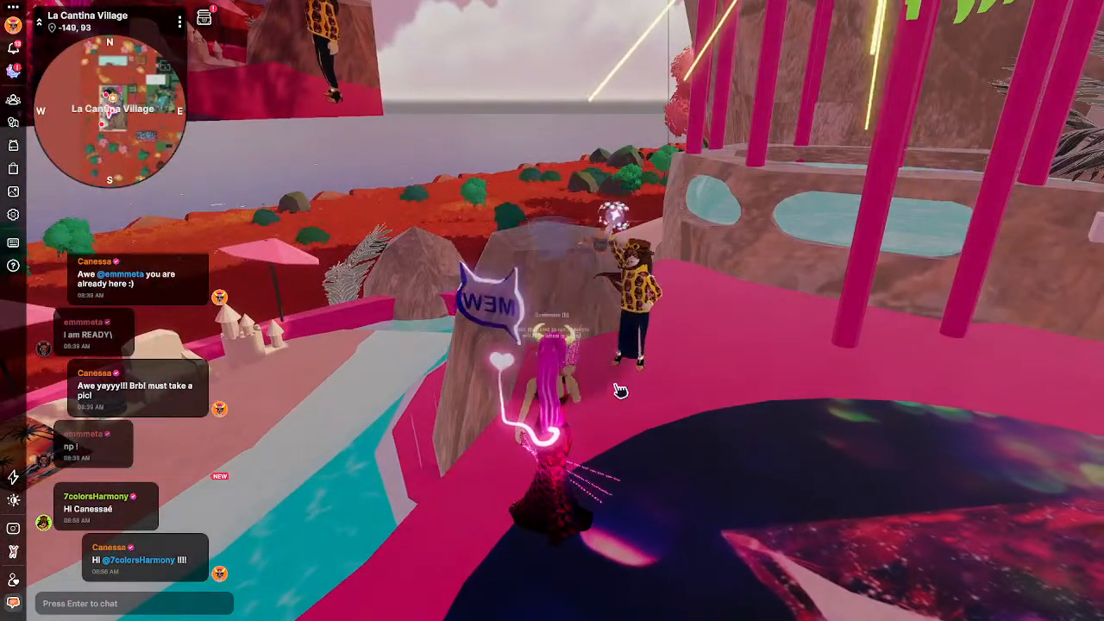
pyautogui.press('b')
pyautogui.click(617, 393)
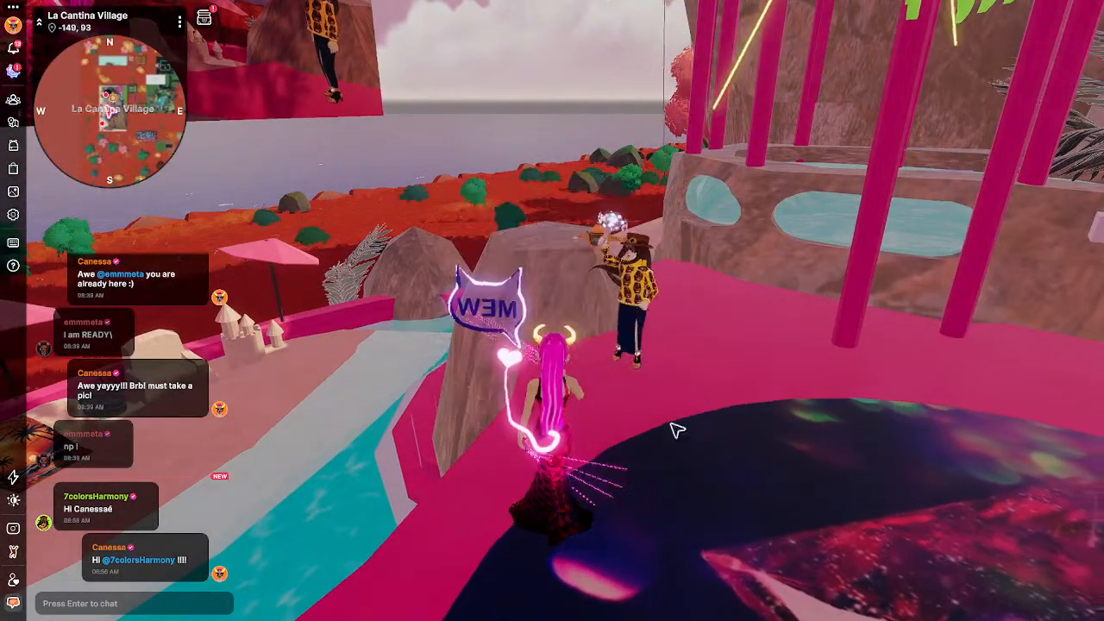
# Turn the view back to the big screen and play the slot 6 emote.
pyautogui.rightClick(744, 391)
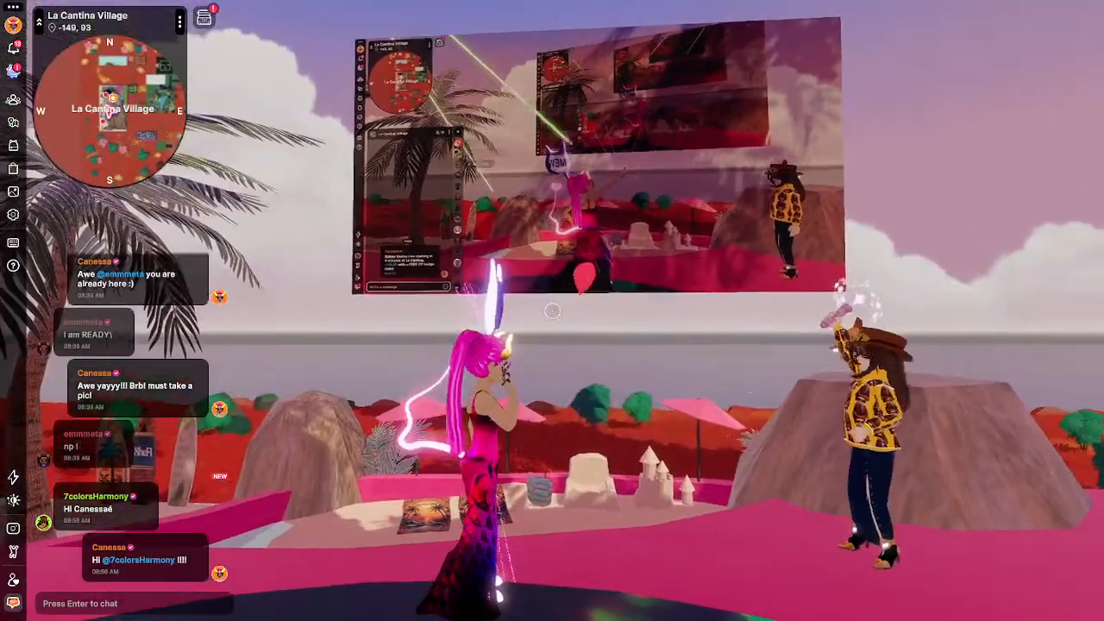
pyautogui.press('b')
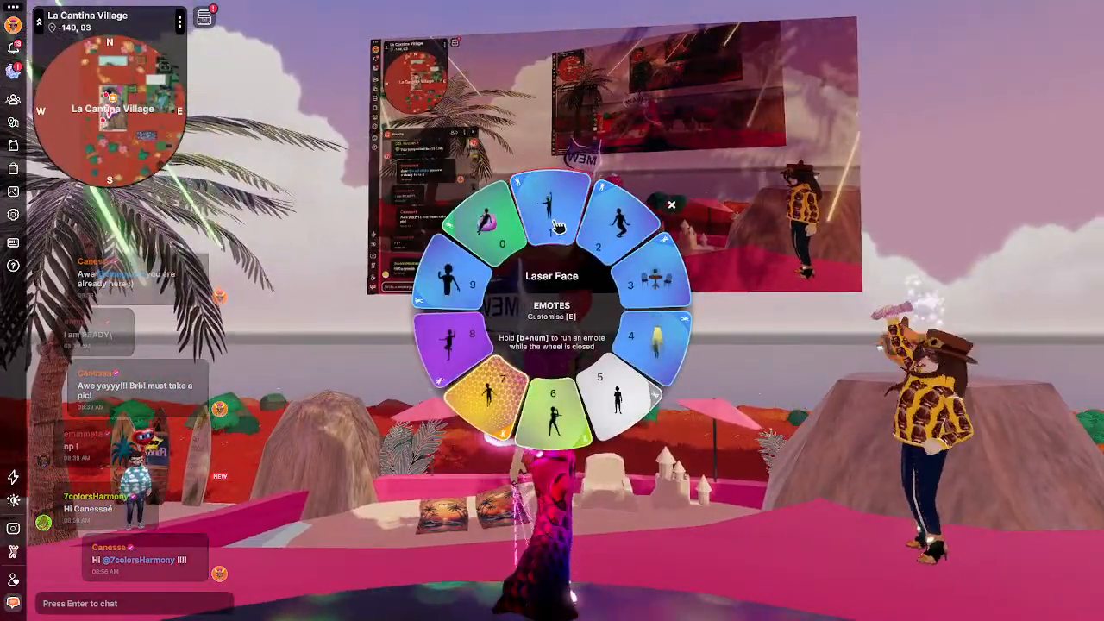
pyautogui.click(537, 429)
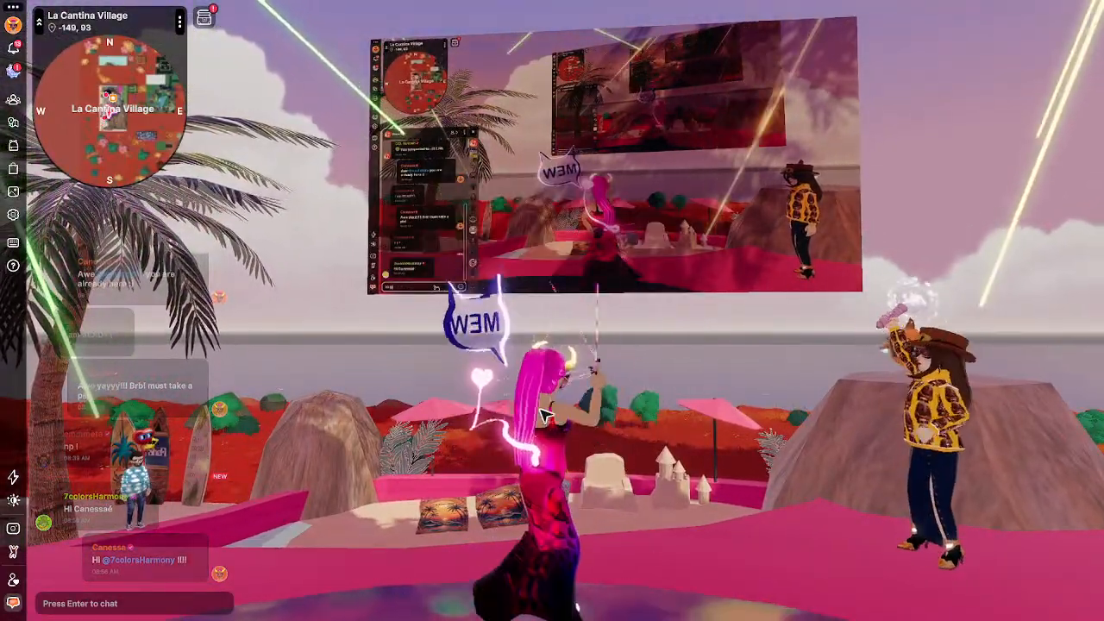
pyautogui.scroll(3, 537, 429)
pyautogui.scroll(-3, 537, 429)
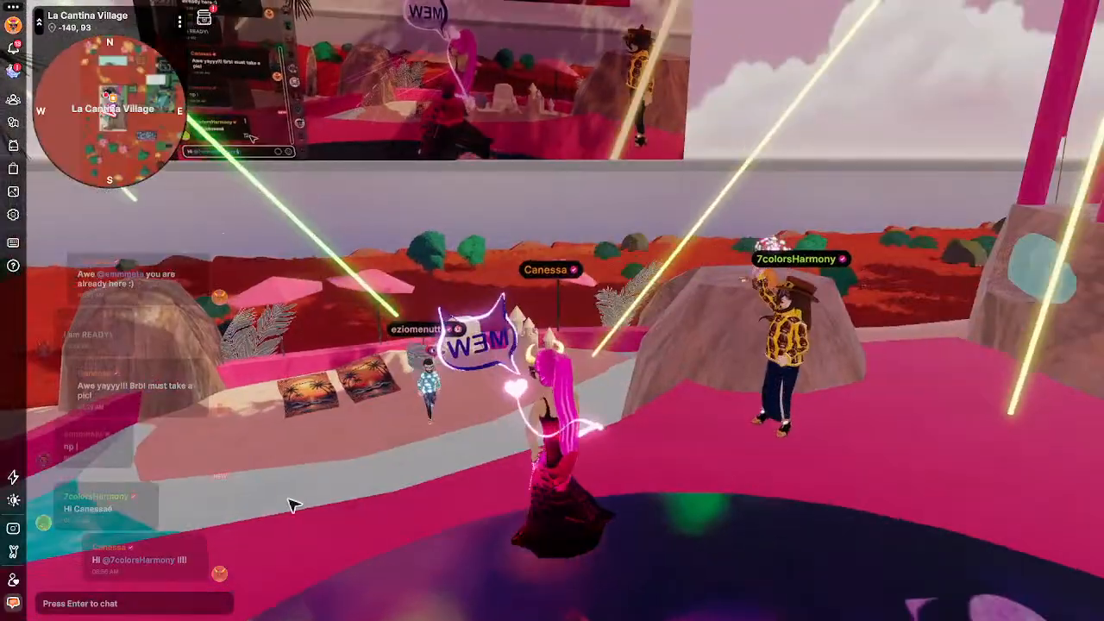
# Send a nearby chat message mentioning the visitor in the light-blue patterned shirt, followed by "hellooo!".
pyautogui.click(160, 602)
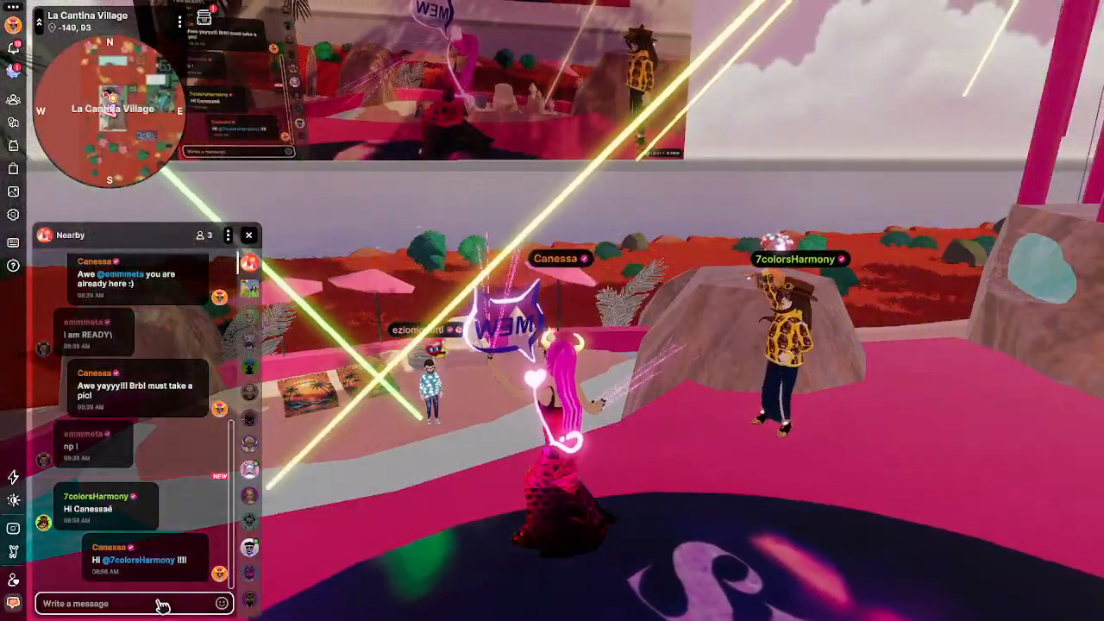
pyautogui.write('@Ez')
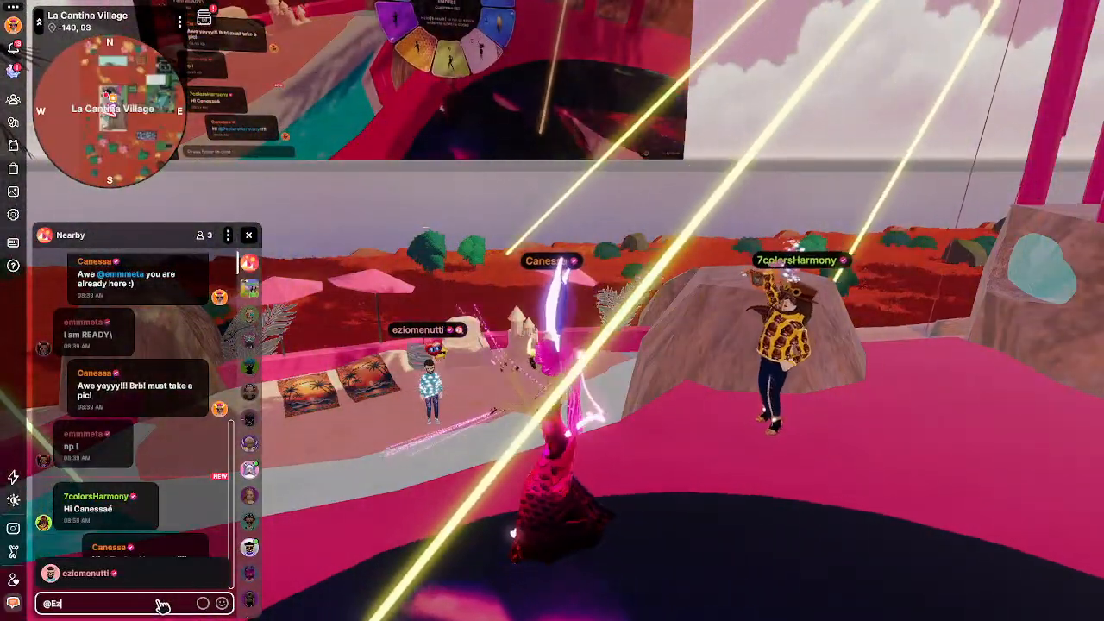
pyautogui.click(160, 580)
pyautogui.write('hel')
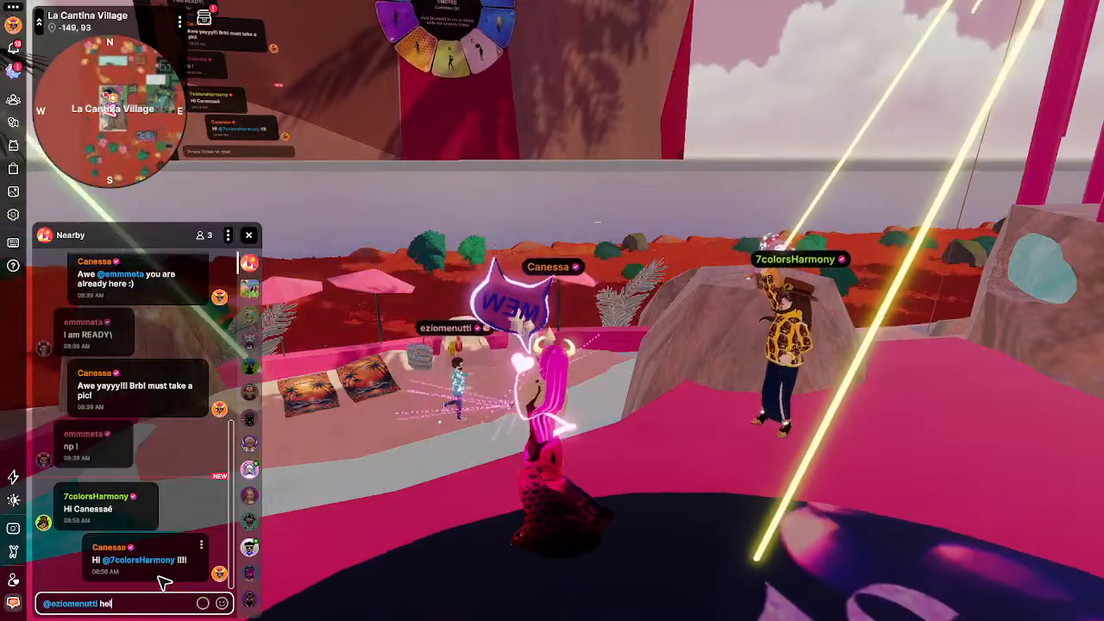
pyautogui.write('looo!')
pyautogui.press('Return')
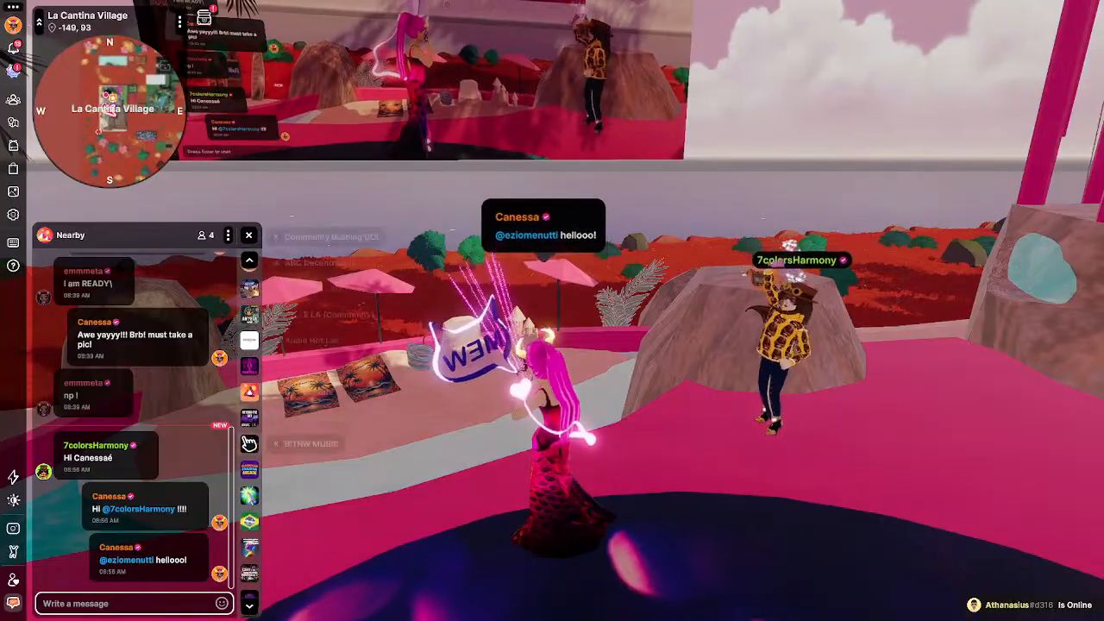
# Find the Community Building DCL community among the chat channels and open its chat.
pyautogui.scroll(-2, 249, 444)
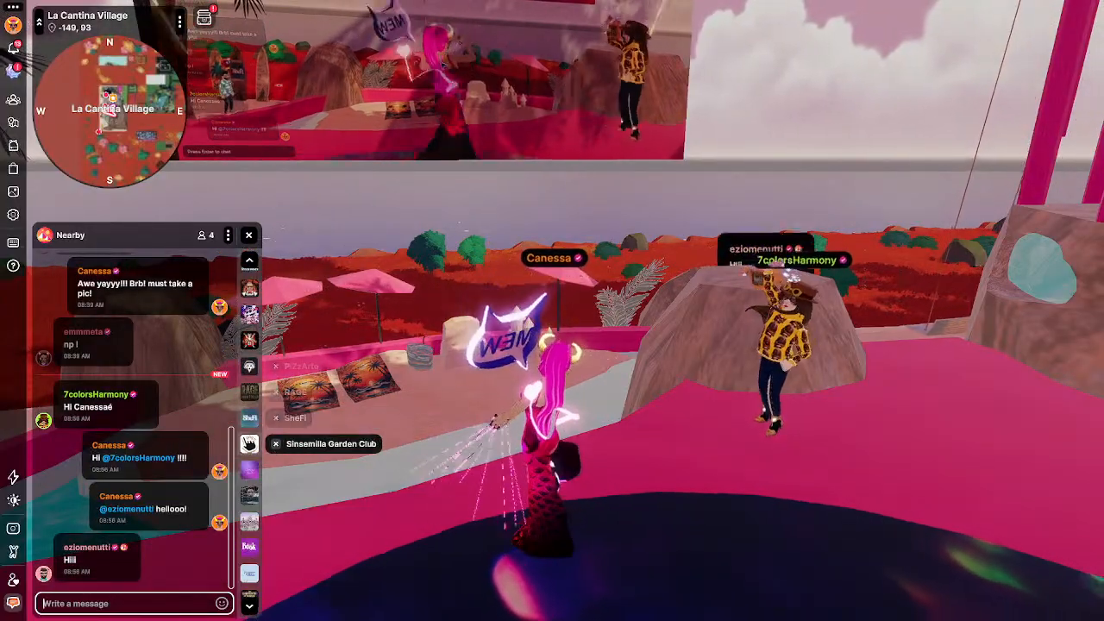
pyautogui.scroll(-3, 249, 443)
pyautogui.scroll(5, 249, 444)
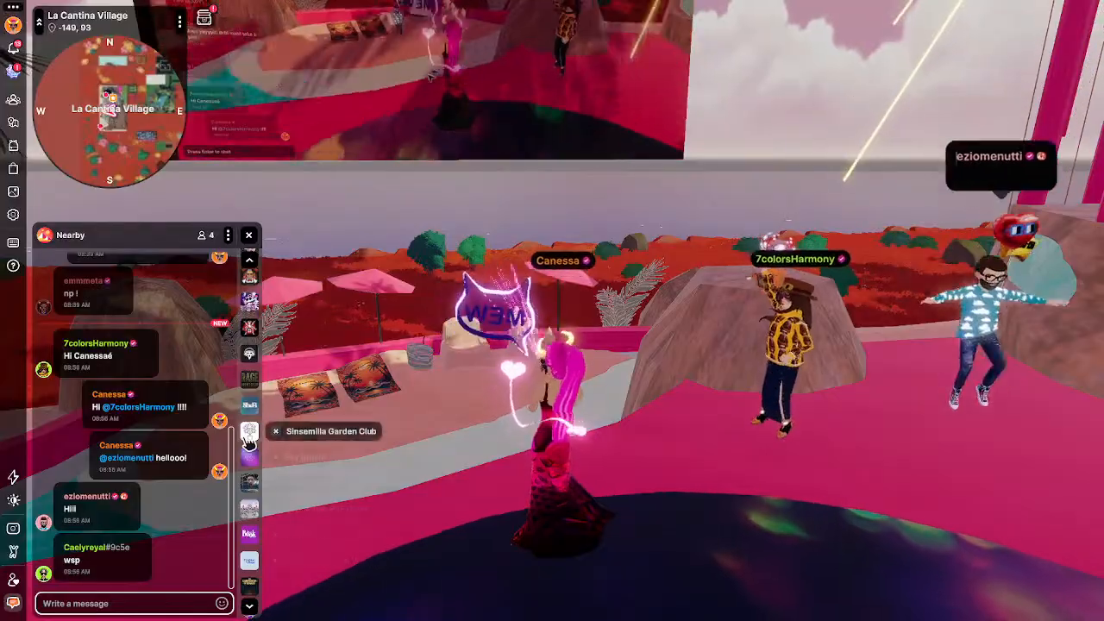
pyautogui.scroll(10, 249, 443)
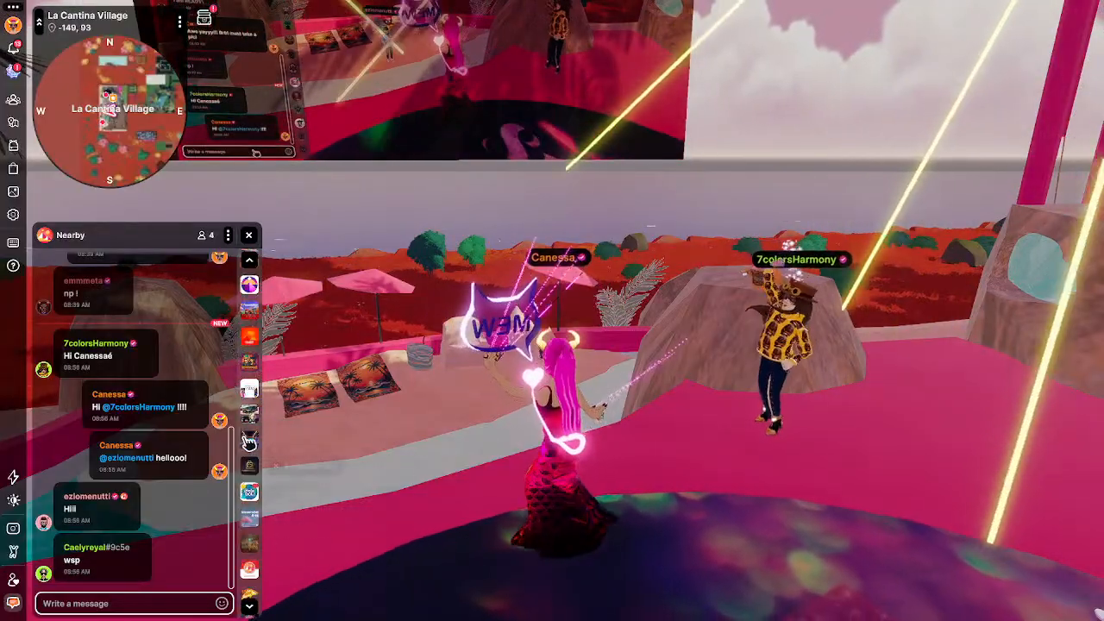
pyautogui.scroll(-3, 250, 441)
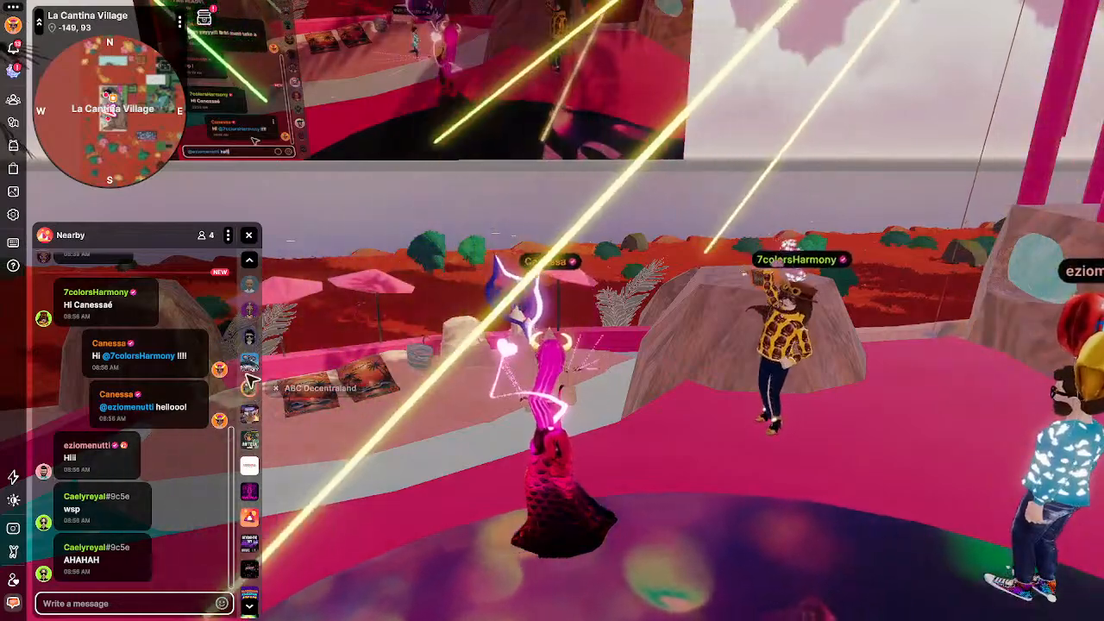
pyautogui.click(250, 364)
# Post "Builder Basics Live starting in 5 minutes at La Cantina, -150,95 with a FREE OP badge claim!" in the Community Building DCL chat.
pyautogui.click(154, 602)
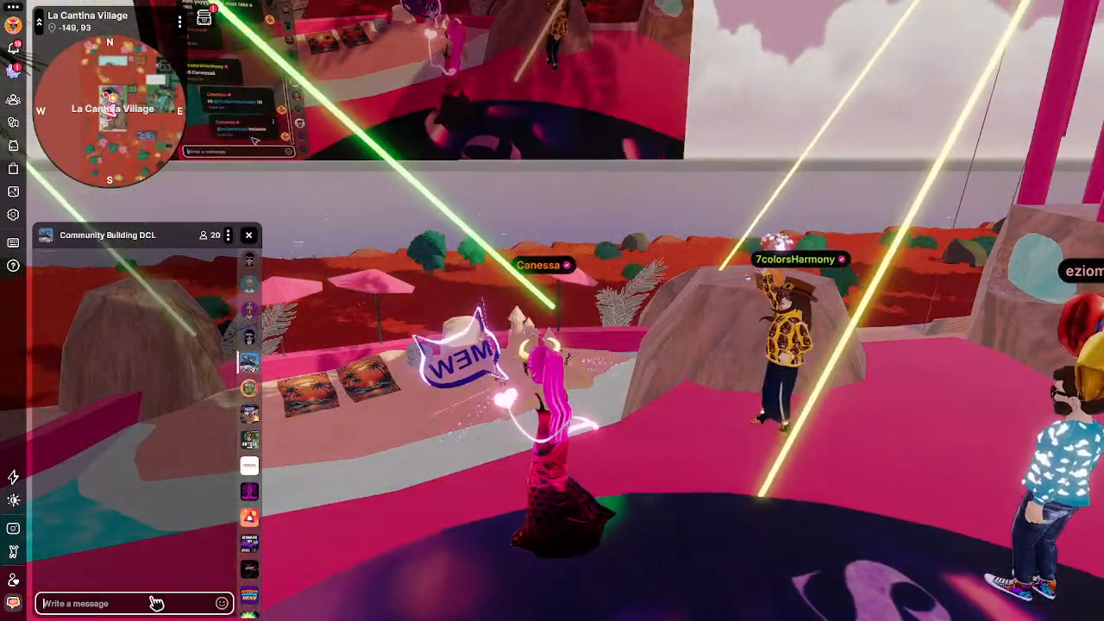
pyautogui.write('Builder Basic')
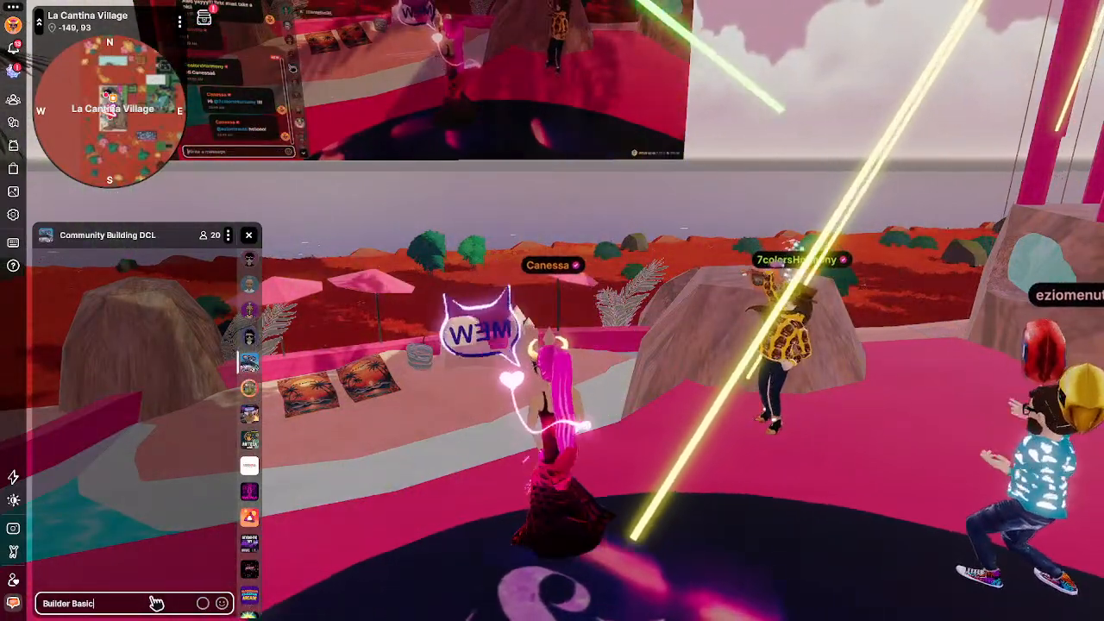
pyautogui.write('s Live star')
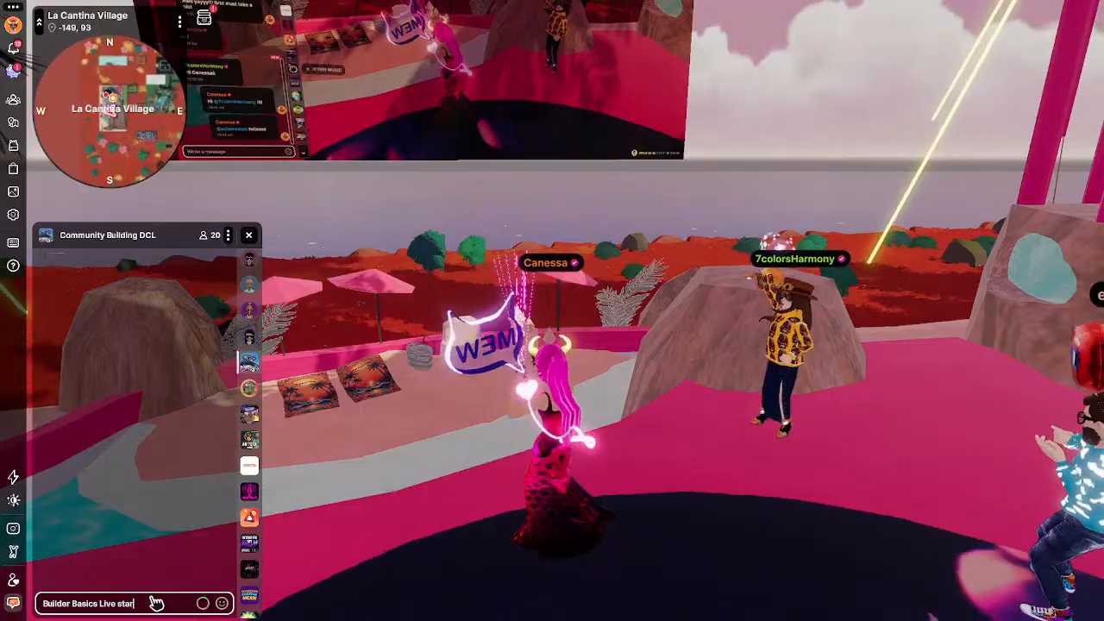
pyautogui.write('ting in 5 minutes at La Cantina, -150')
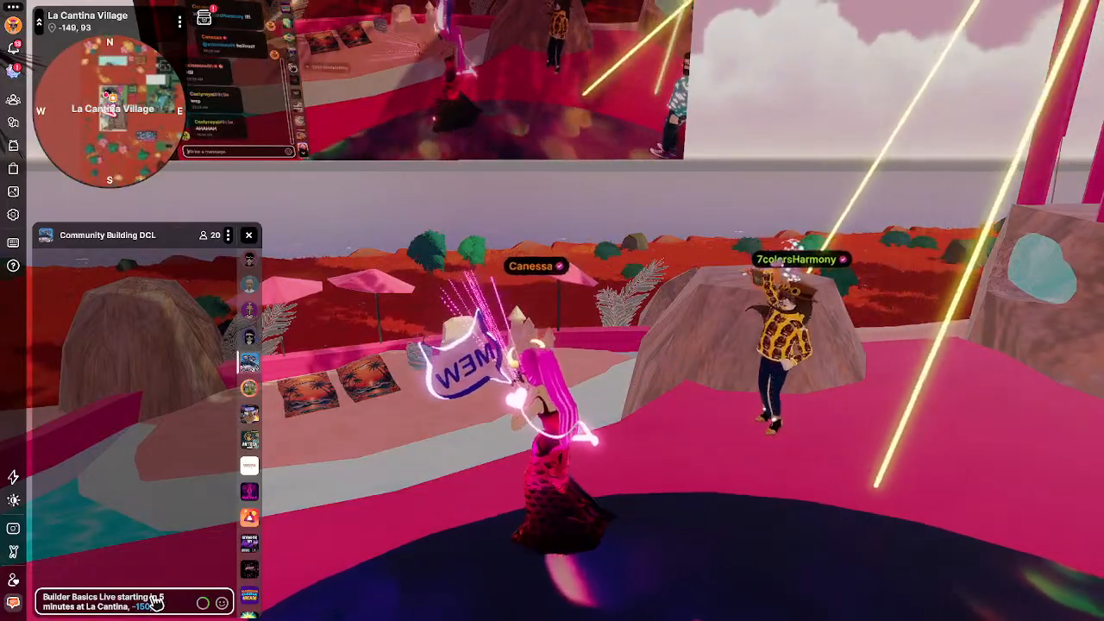
pyautogui.write(',95 with a FRE')
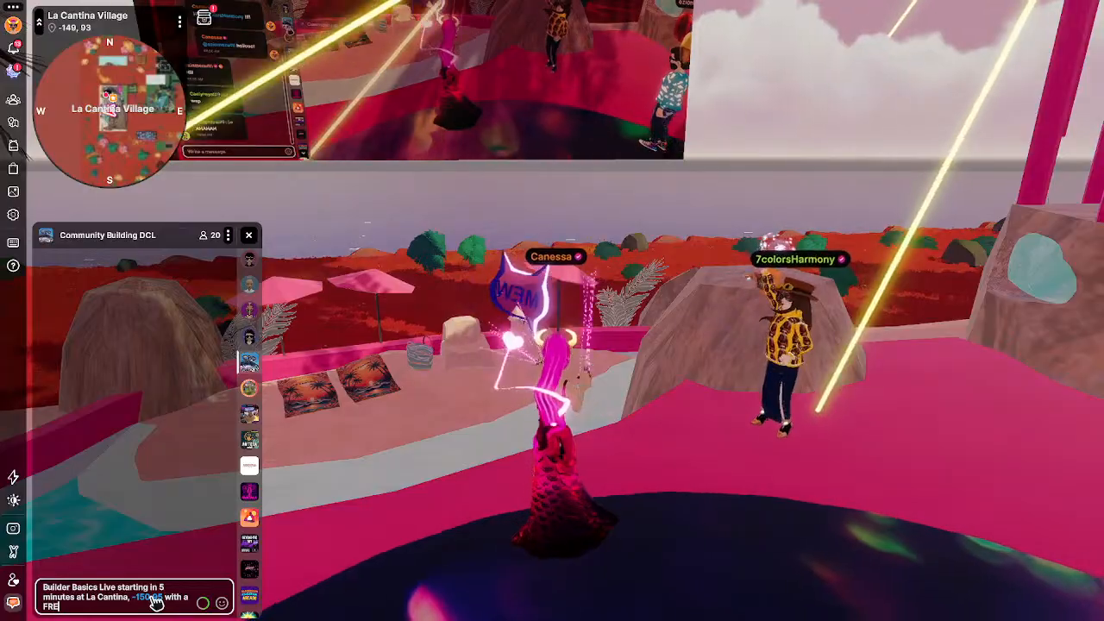
pyautogui.write('E OP badge claim!')
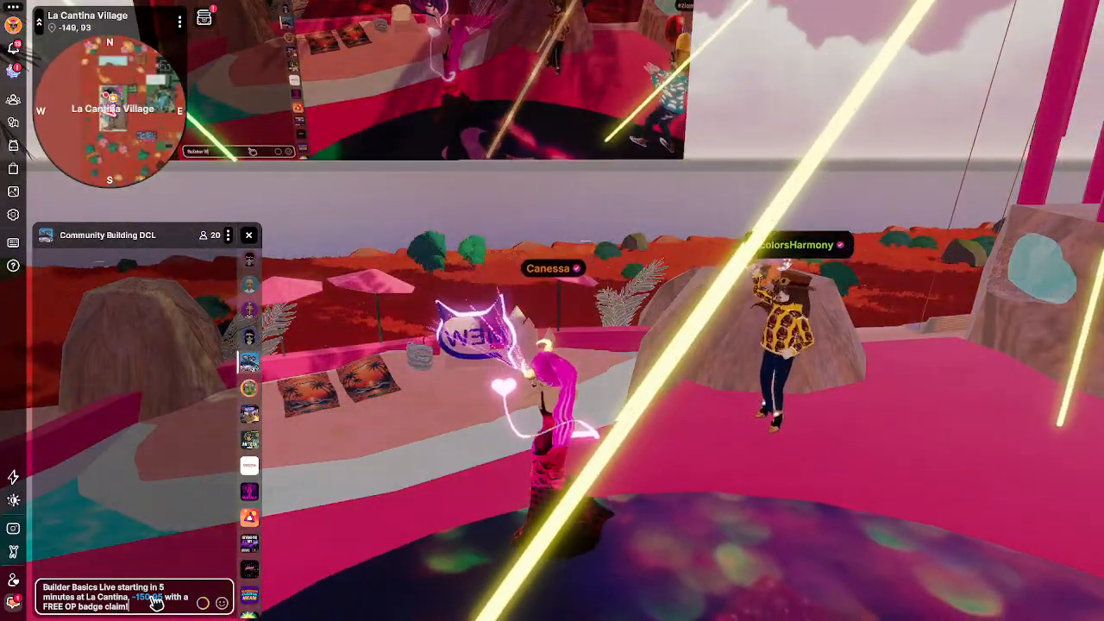
pyautogui.press('Return')
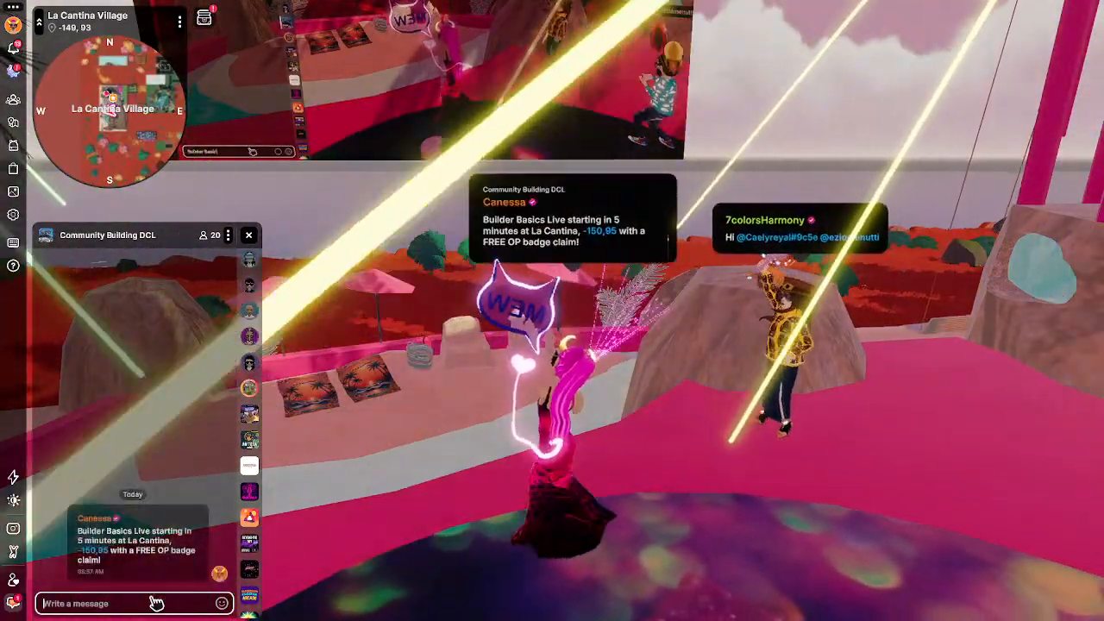
# Return to the Nearby chat and greet the visitor who wrote "wsp" with "Hey", their mention and "!! Welcome!".
pyautogui.moveTo(248, 281); pyautogui.dragTo(222, 495)
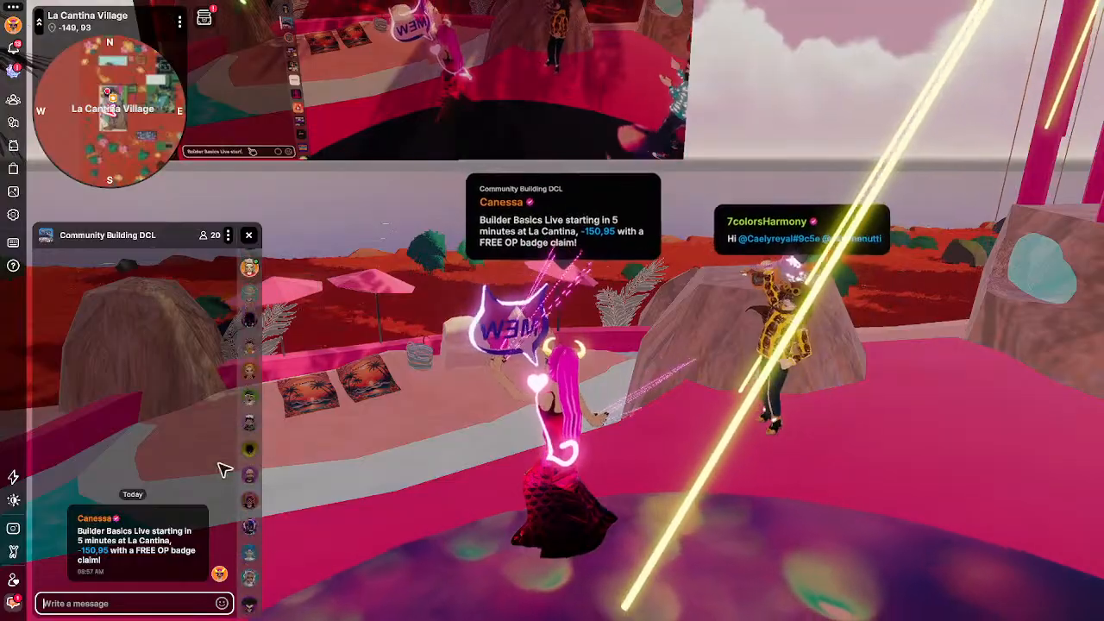
pyautogui.moveTo(252, 305); pyautogui.dragTo(264, 610)
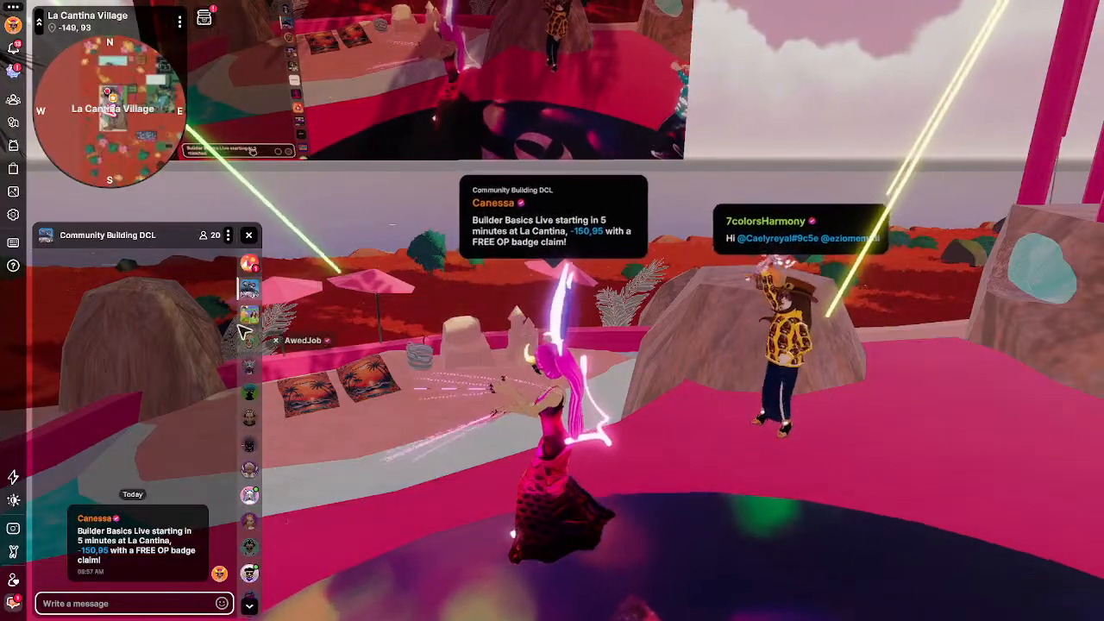
pyautogui.click(250, 263)
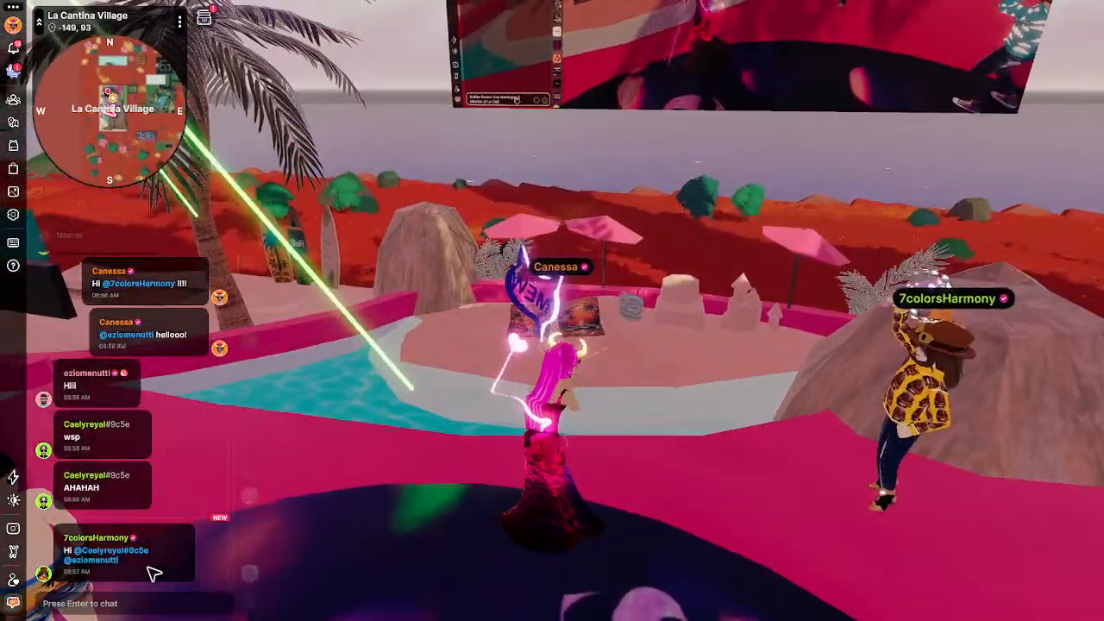
pyautogui.click(149, 604)
pyautogui.write('Hey')
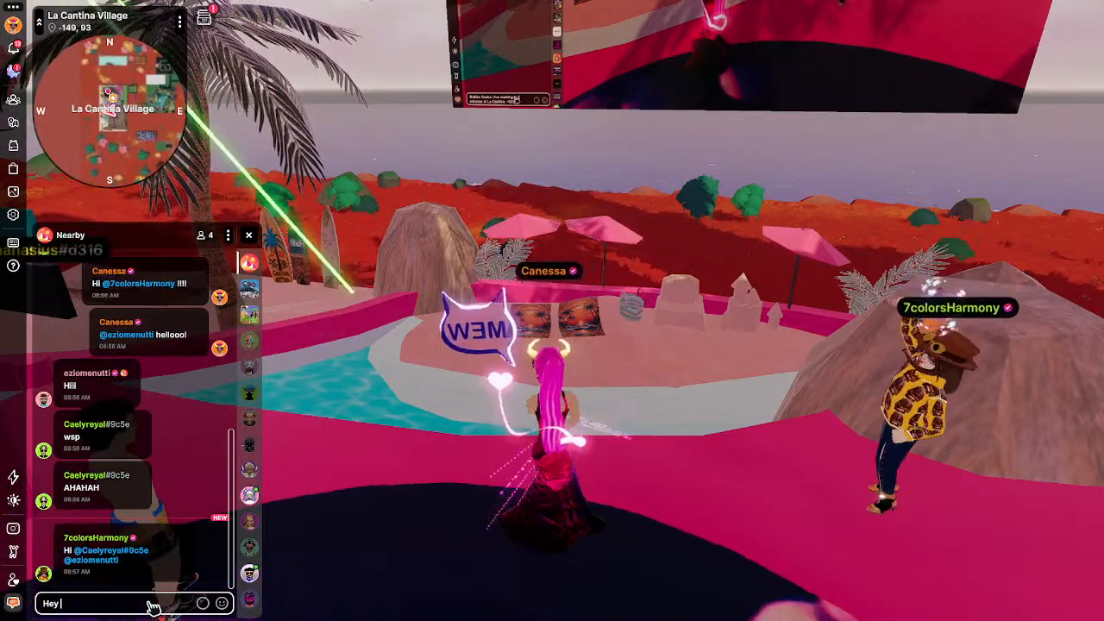
pyautogui.write('@C')
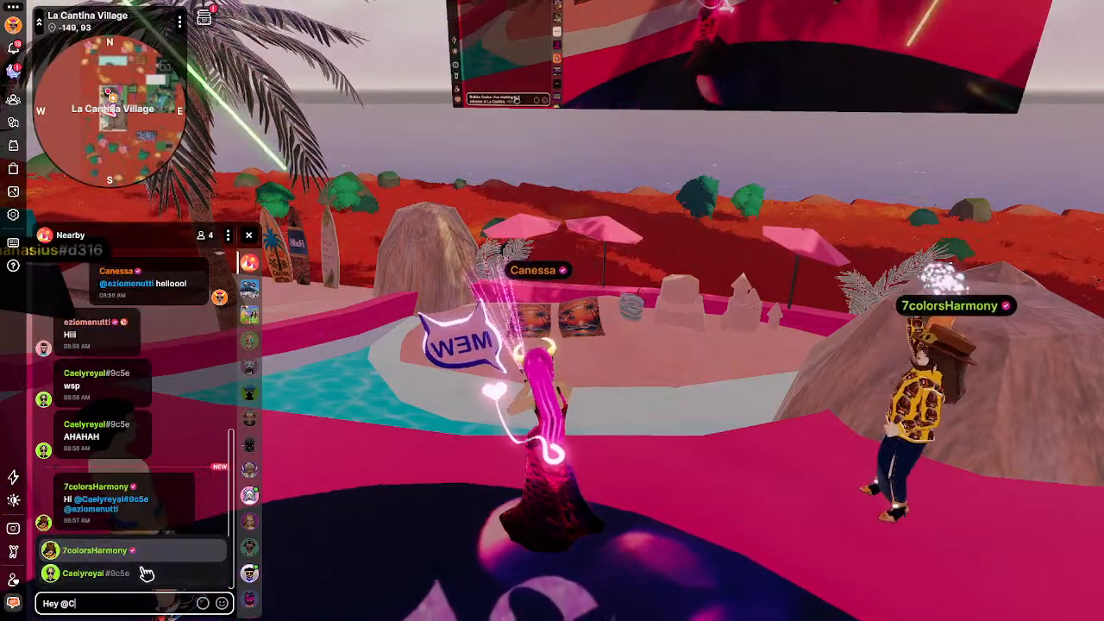
pyautogui.click(141, 572)
pyautogui.write('!! We')
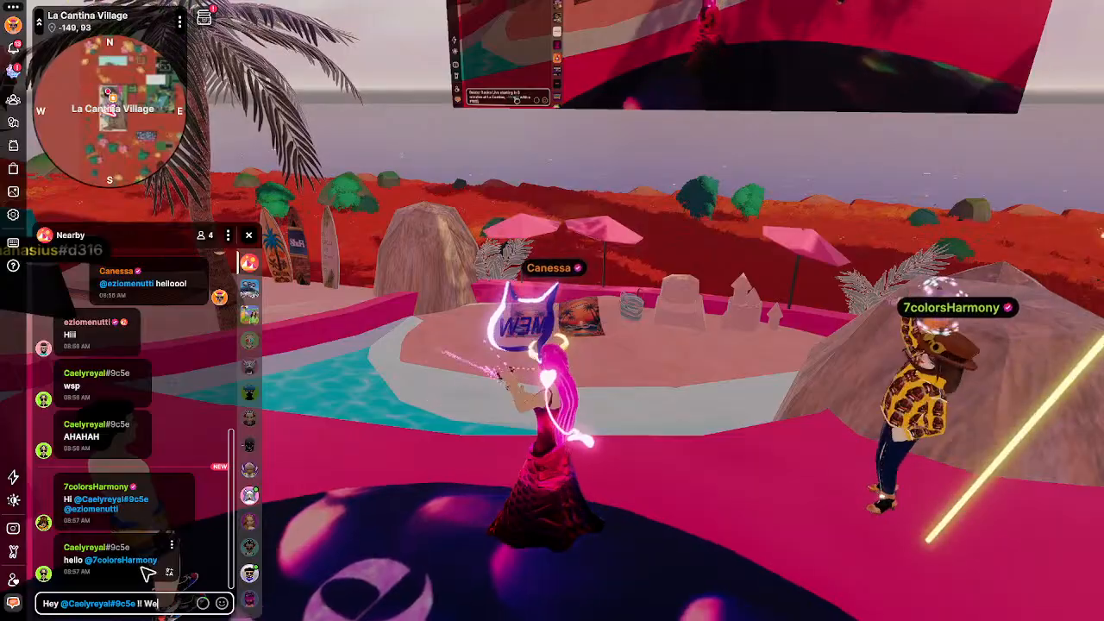
pyautogui.write('lcome!')
pyautogui.press('Return')
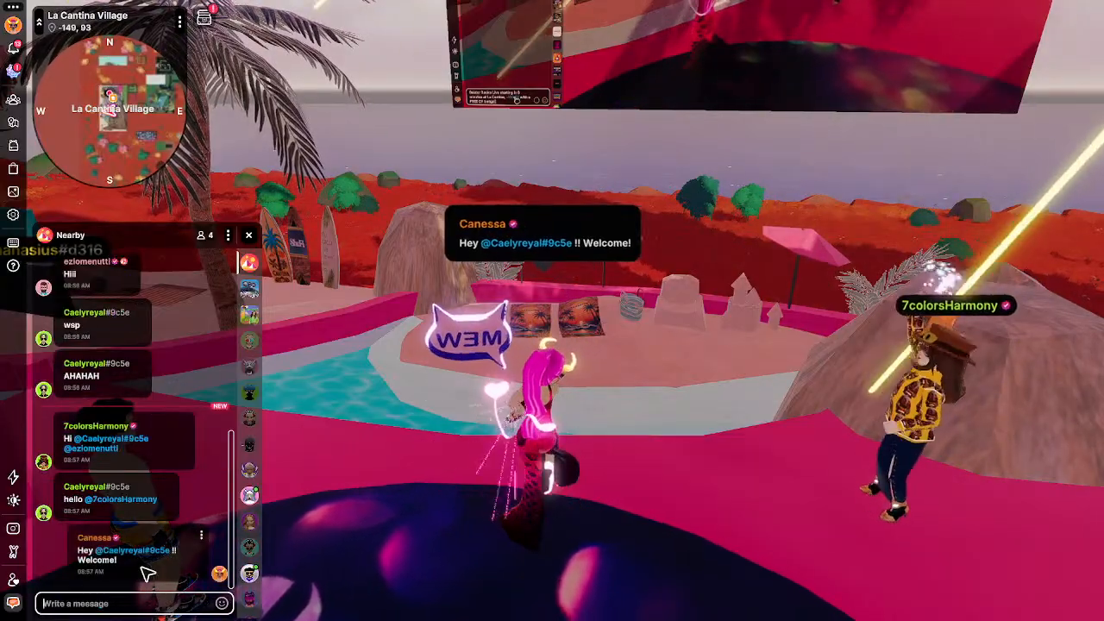
# Post "There's a free OP badge to claim in the caves below the Cantina if you guys collect them!" in the Nearby chat.
pyautogui.write("There's a free")
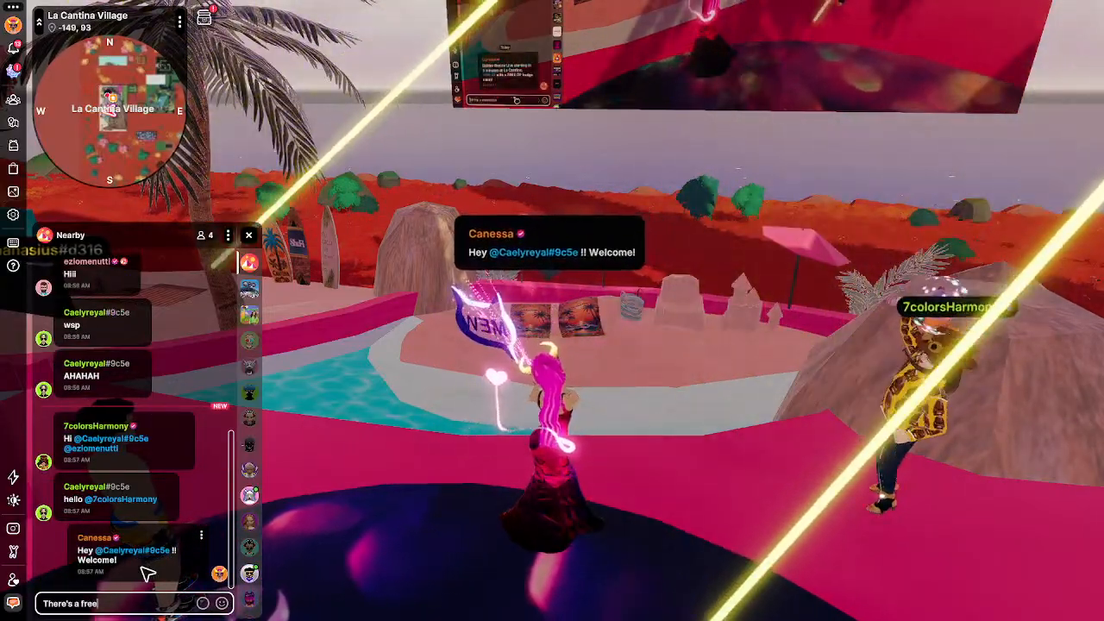
pyautogui.write(' OP badge to cl')
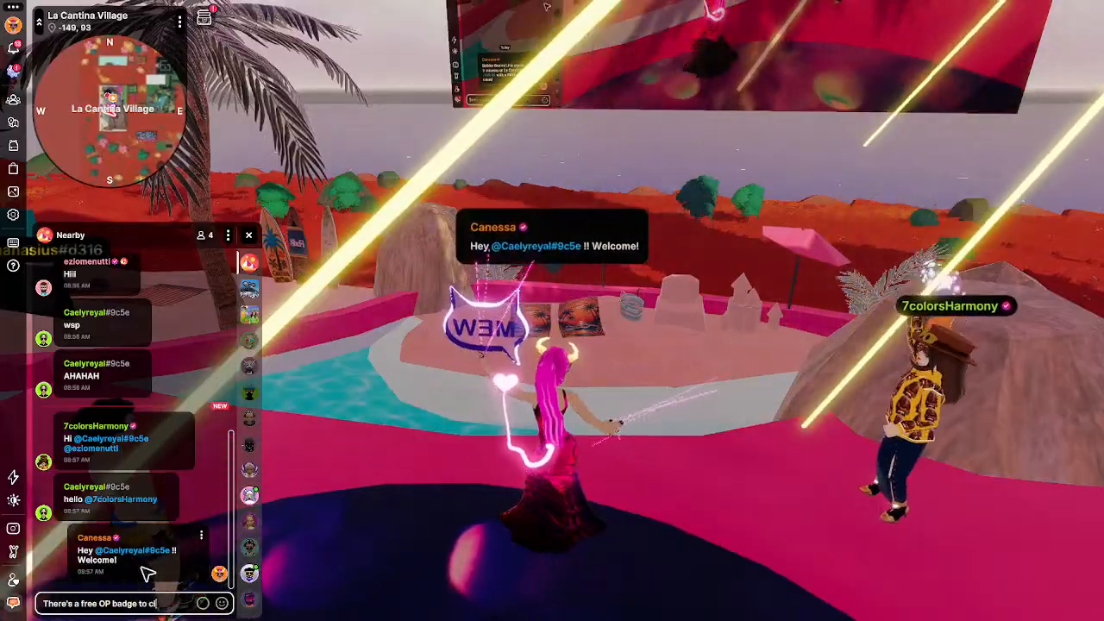
pyautogui.write('aim in the caves ')
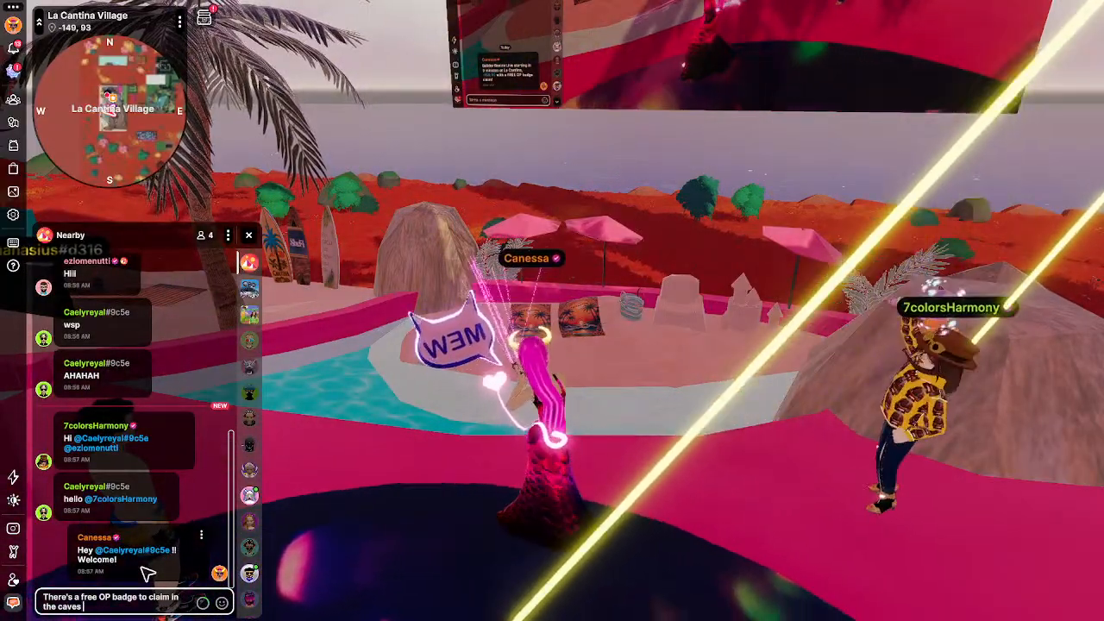
pyautogui.write('below')
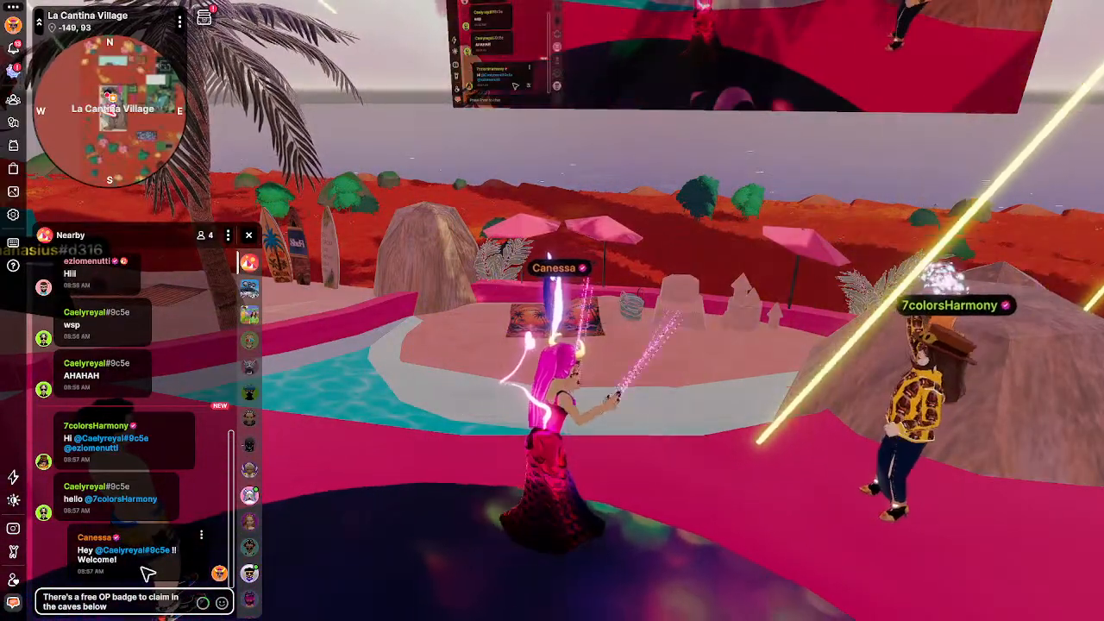
pyautogui.write(' the Cantin')
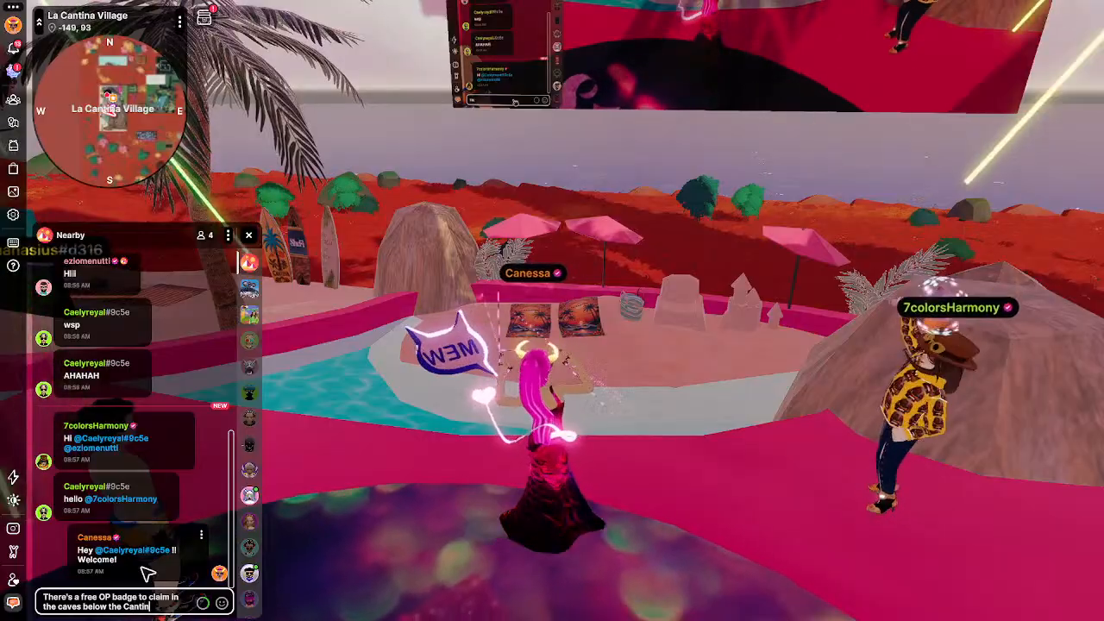
pyautogui.write('a if you guys colle')
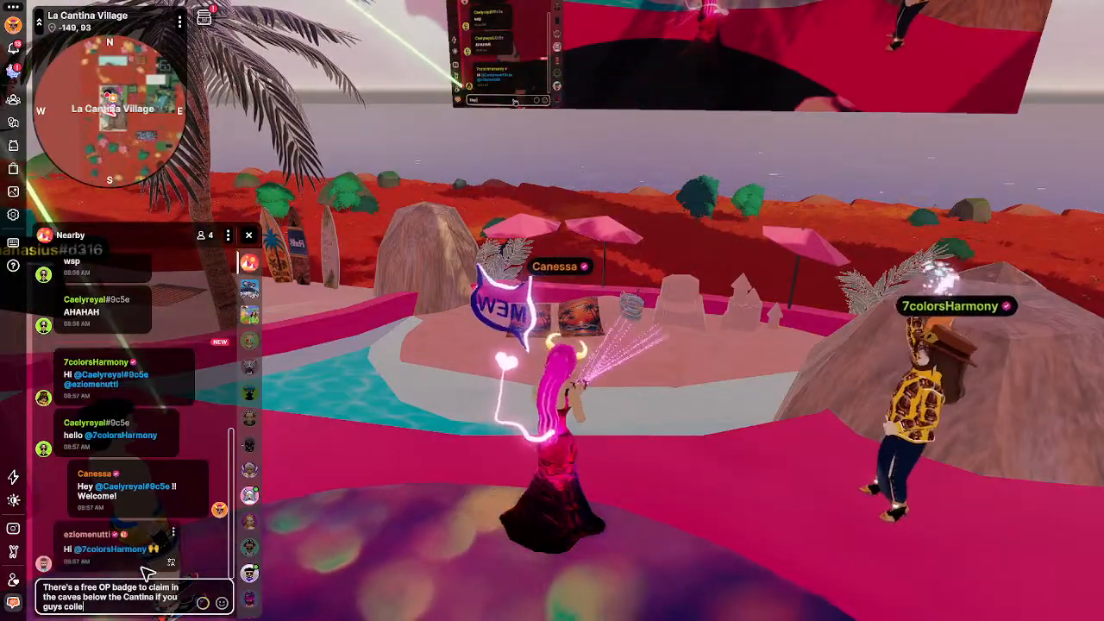
pyautogui.write('ct them!')
pyautogui.press('Return')
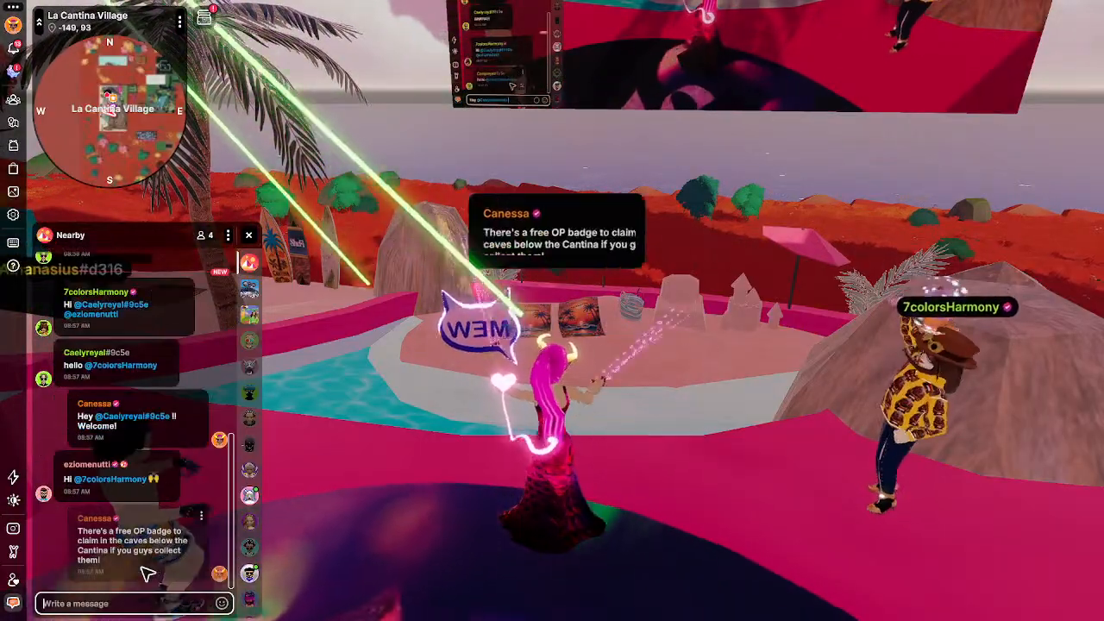
# Reply in the Nearby chat with "Awesome", the visitor's nickname and "!!! Let me send you a wearable!! And some coffee!".
pyautogui.moveTo(563, 545); pyautogui.dragTo(581, 520)
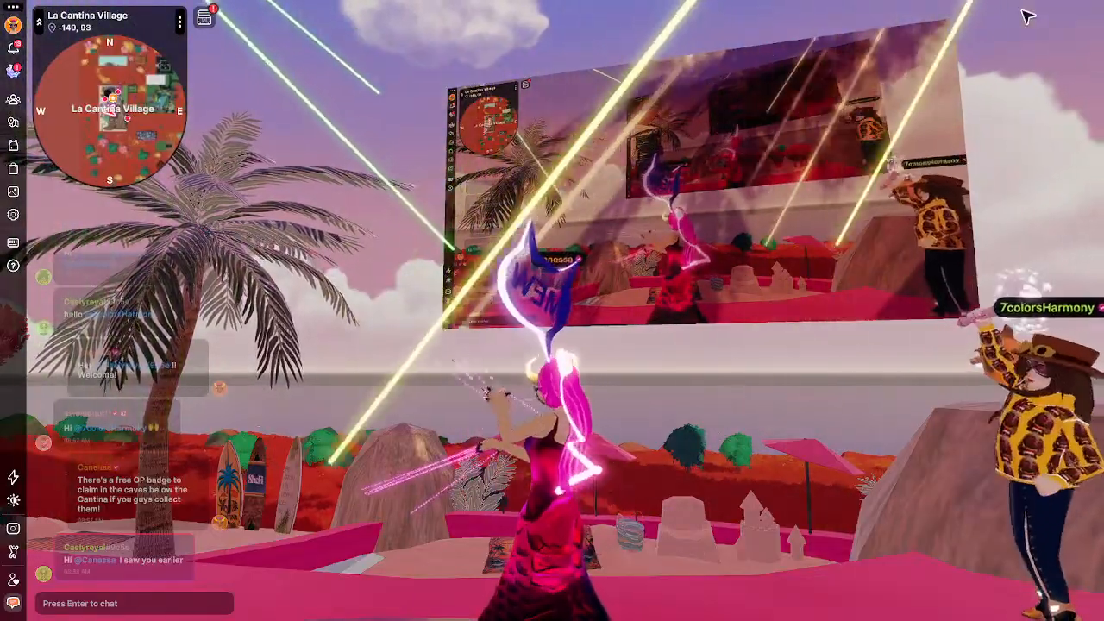
pyautogui.press('Return')
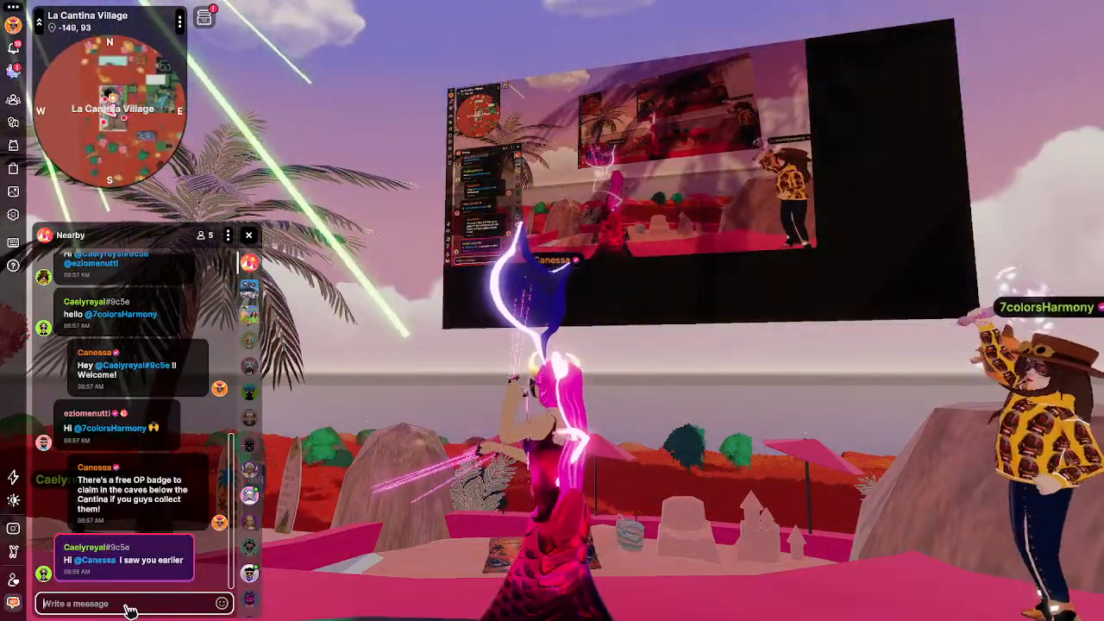
pyautogui.write('Awesome Cael!!! Let me send you a w')
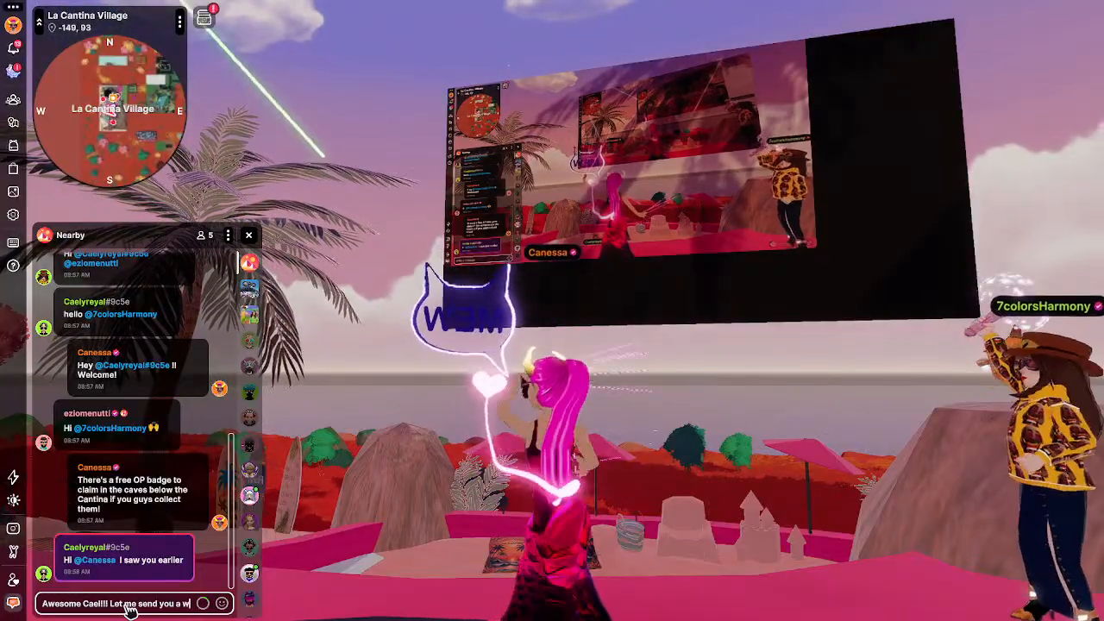
pyautogui.write('!! And co')
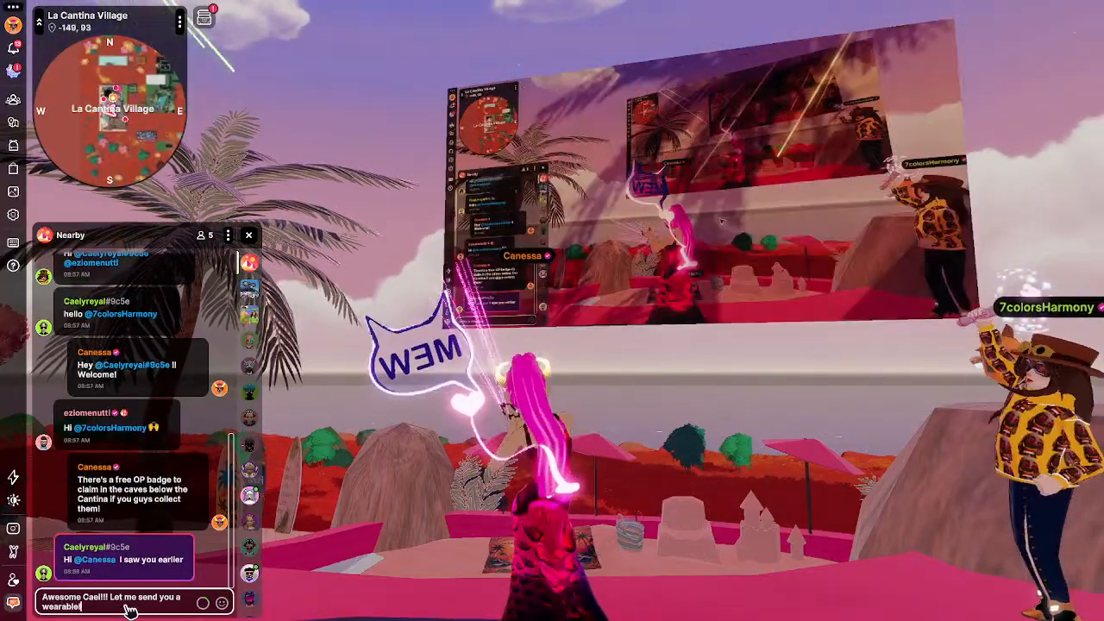
pyautogui.press('BackSpace')
pyautogui.press('BackSpace')
pyautogui.write('so')
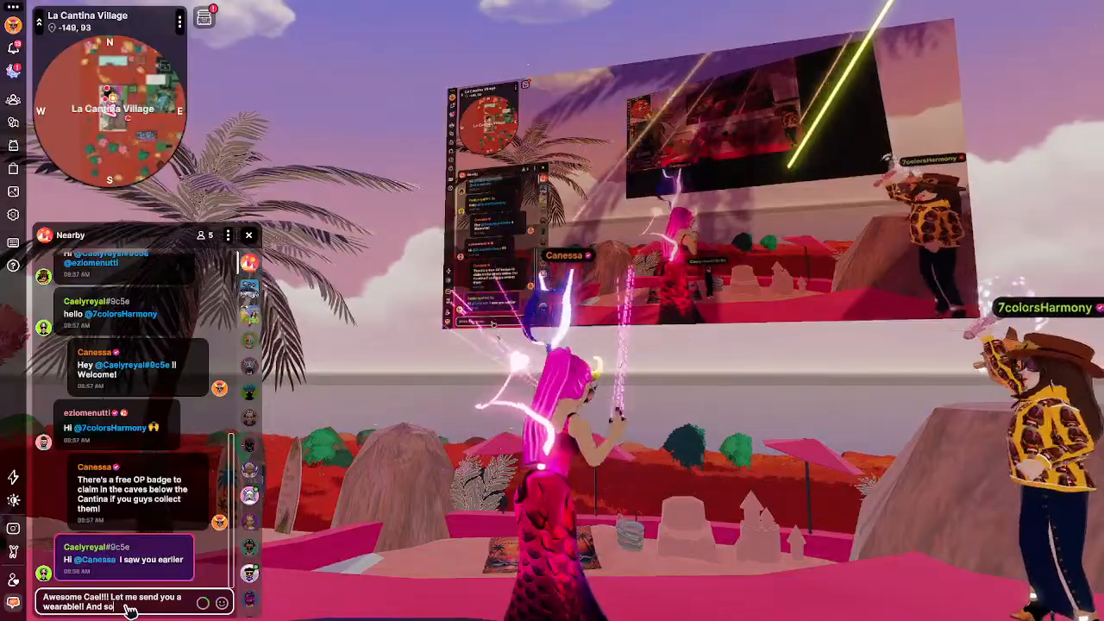
pyautogui.write('me coffee!')
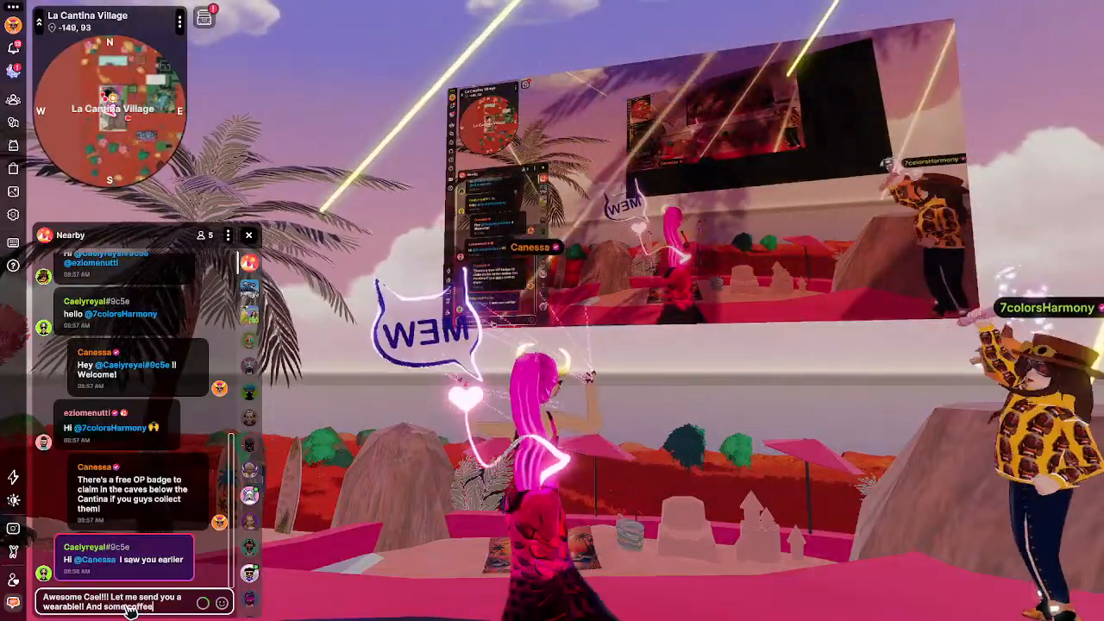
pyautogui.press('Return')
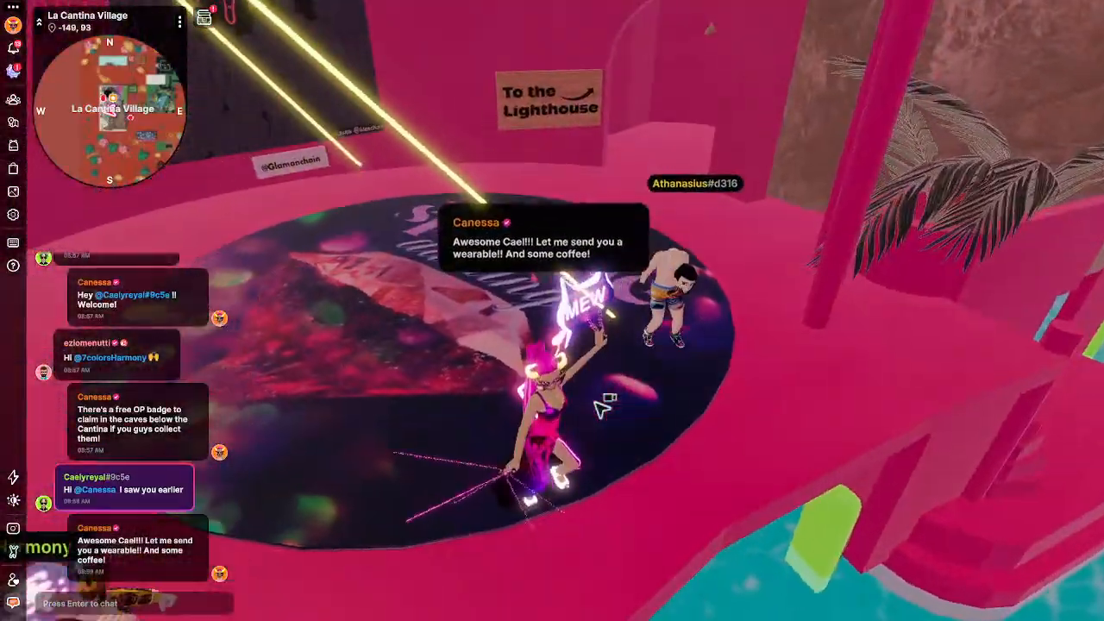
# View the profile of the visitor who wrote "I saw you earlier" and close it again.
pyautogui.moveTo(596, 402); pyautogui.dragTo(596, 402)
pyautogui.click(43, 503)
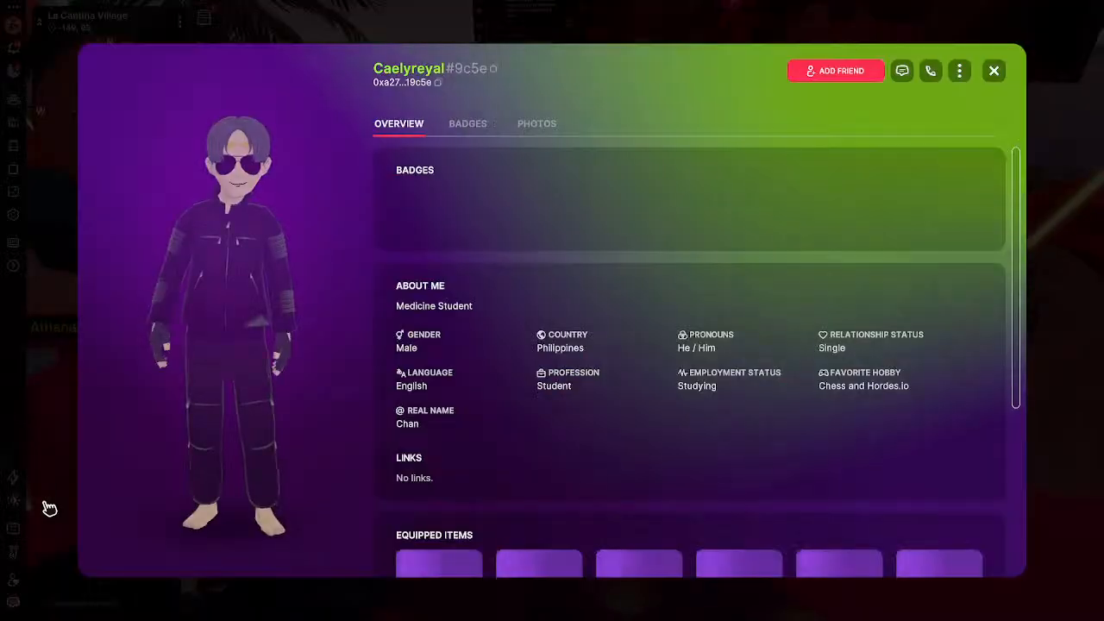
pyautogui.click(994, 70)
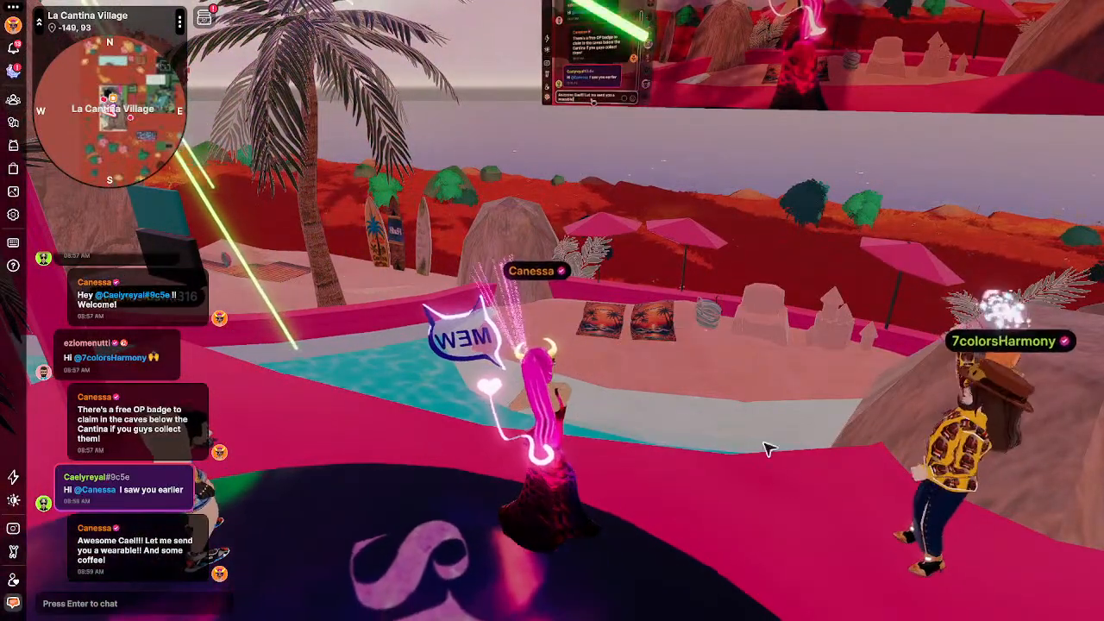
# Greet the visitor who wrote "Hello" to everyone in the Nearby chat with "Hi", their mention and "!!!!".
pyautogui.press('Return')
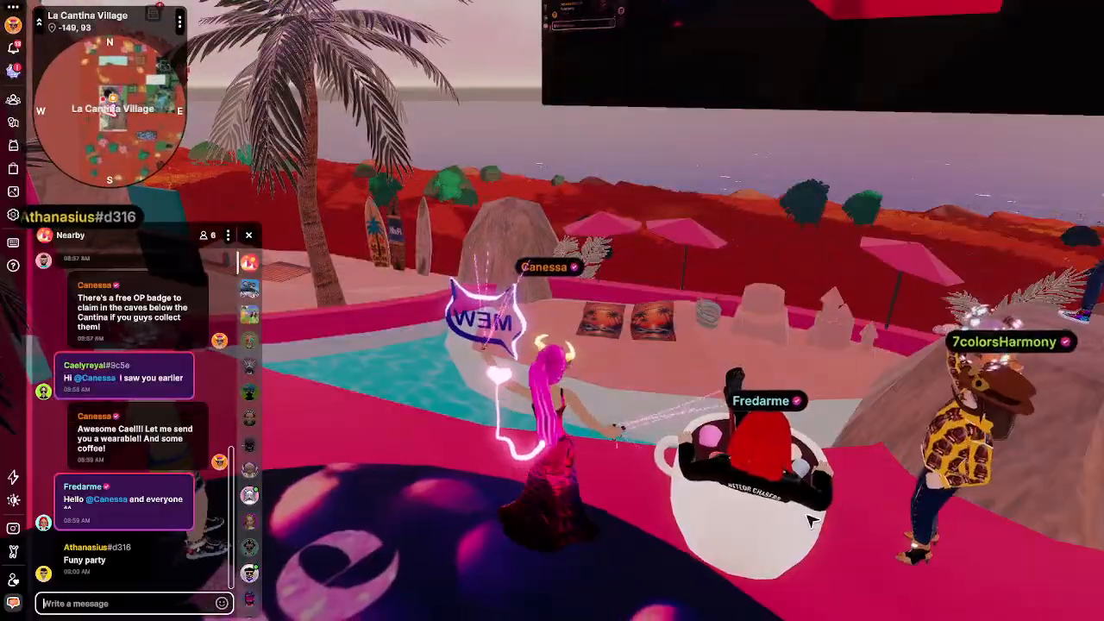
pyautogui.moveTo(725, 477); pyautogui.dragTo(723, 476)
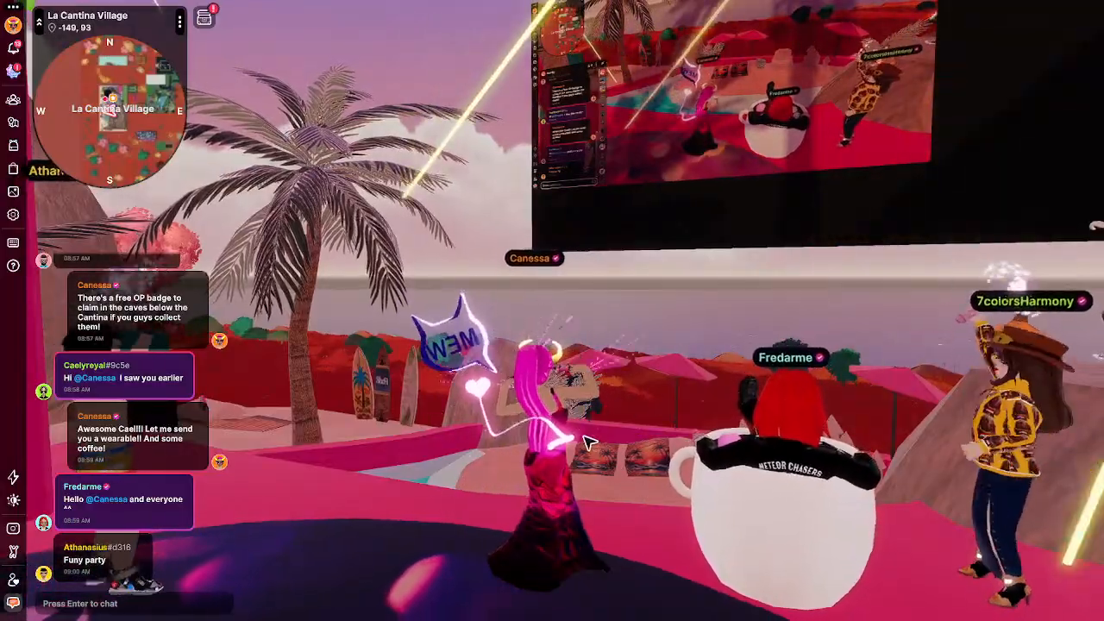
pyautogui.moveTo(568, 448); pyautogui.dragTo(573, 449)
pyautogui.click(112, 603)
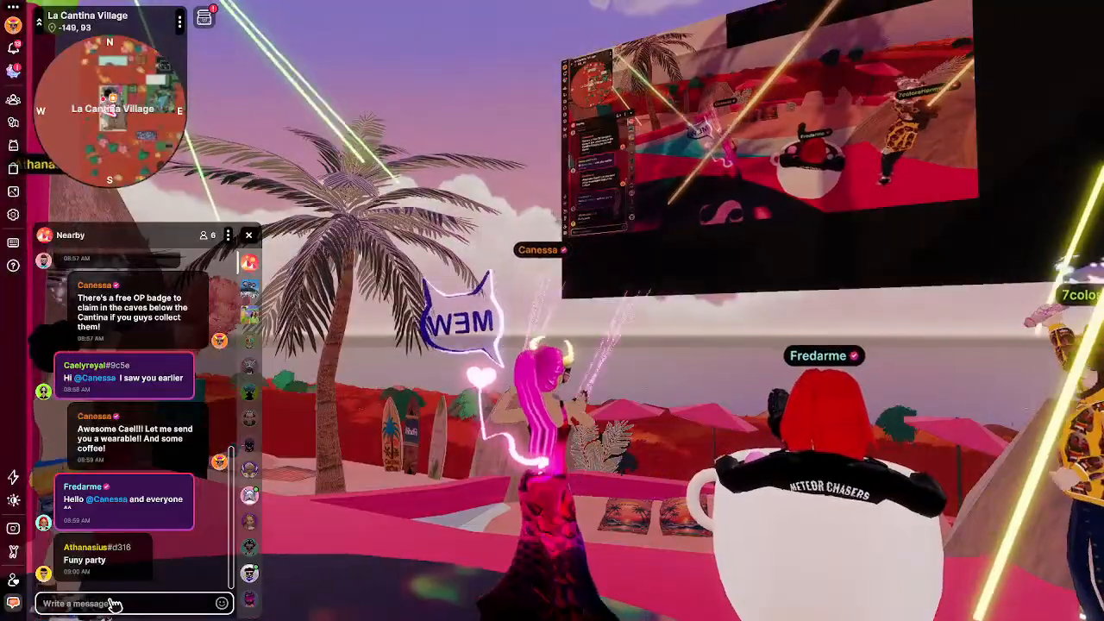
pyautogui.write('Hi @Fred')
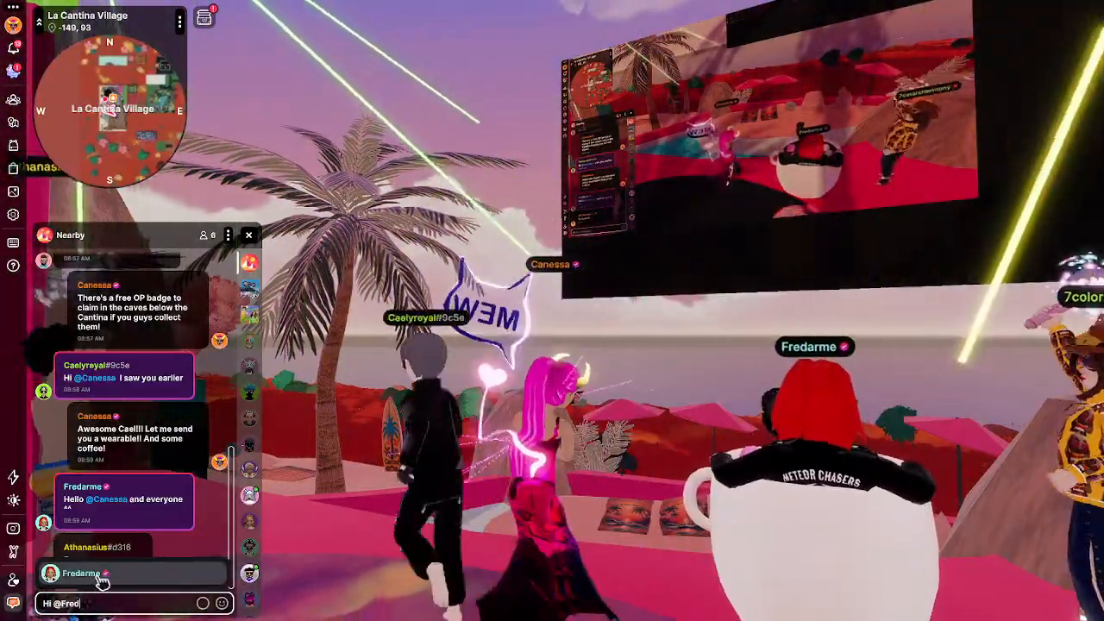
pyautogui.click(96, 574)
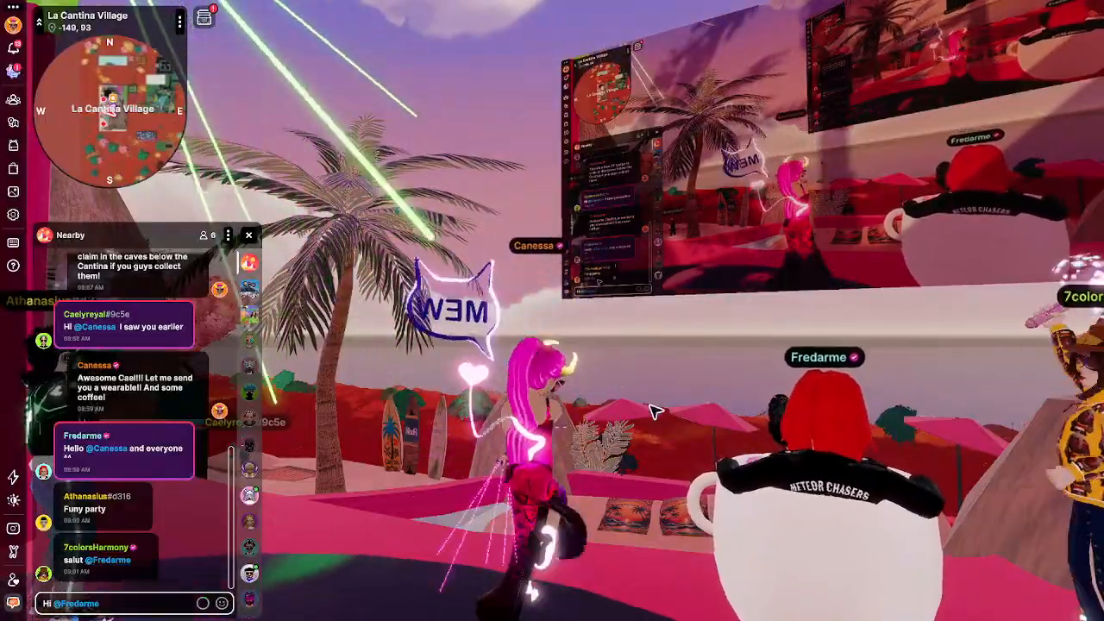
pyautogui.moveTo(662, 433); pyautogui.dragTo(673, 450)
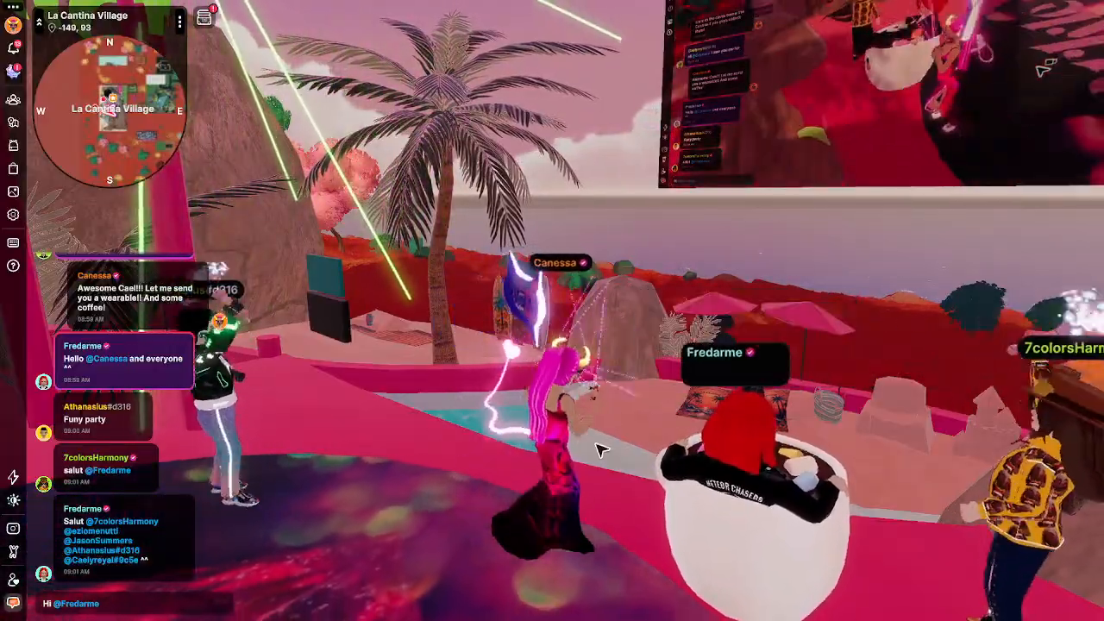
pyautogui.moveTo(597, 444); pyautogui.dragTo(603, 455)
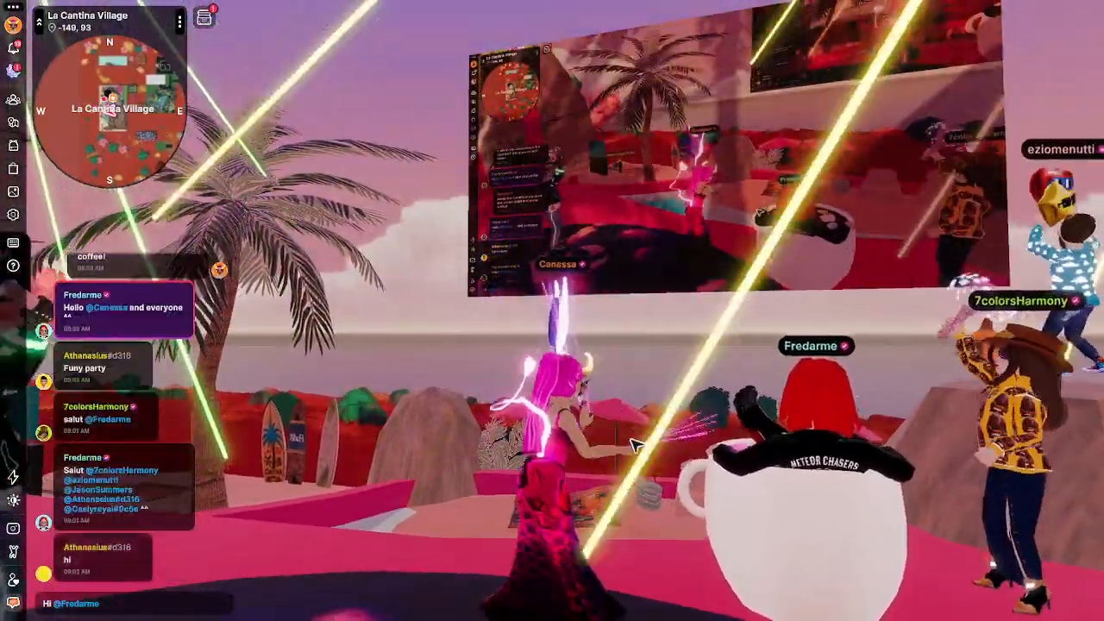
pyautogui.moveTo(637, 445); pyautogui.dragTo(633, 439)
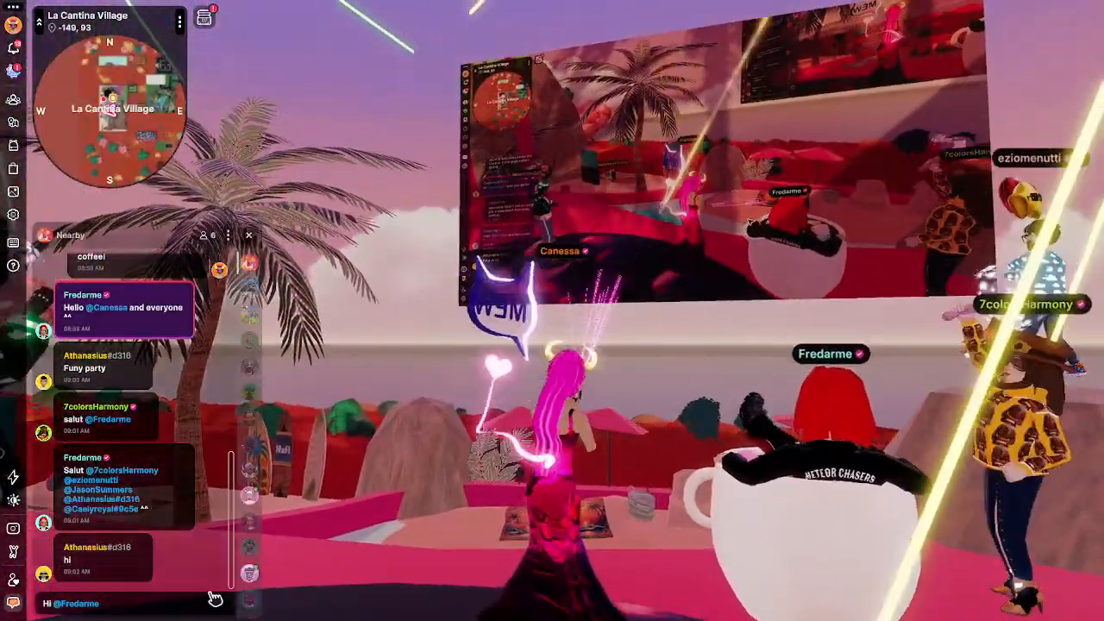
pyautogui.click(166, 605)
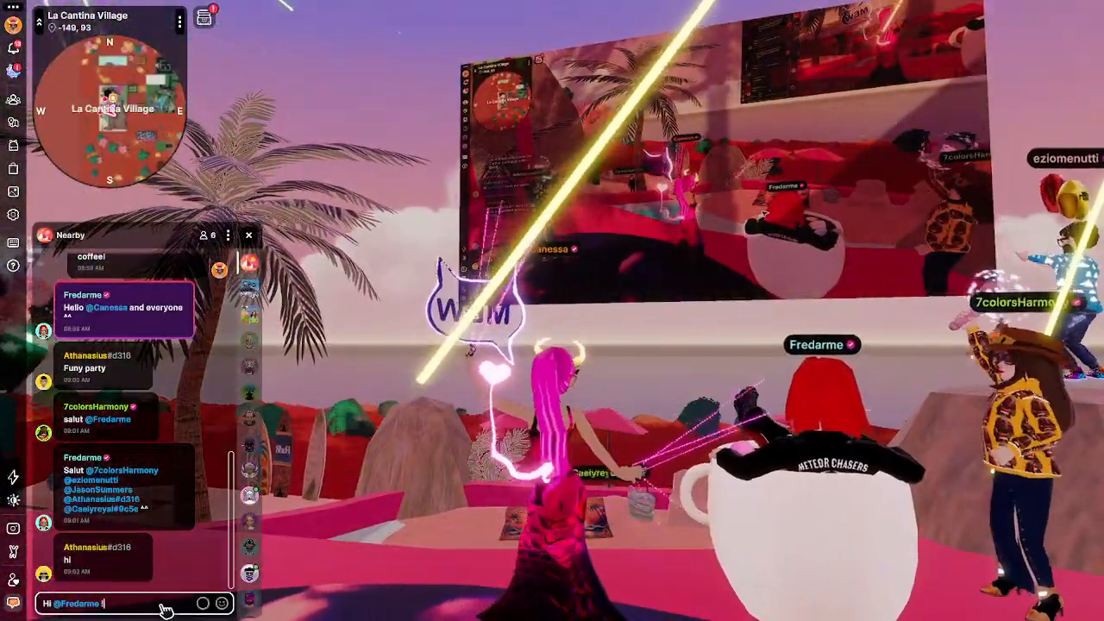
pyautogui.moveTo(594, 352); pyautogui.dragTo(592, 352)
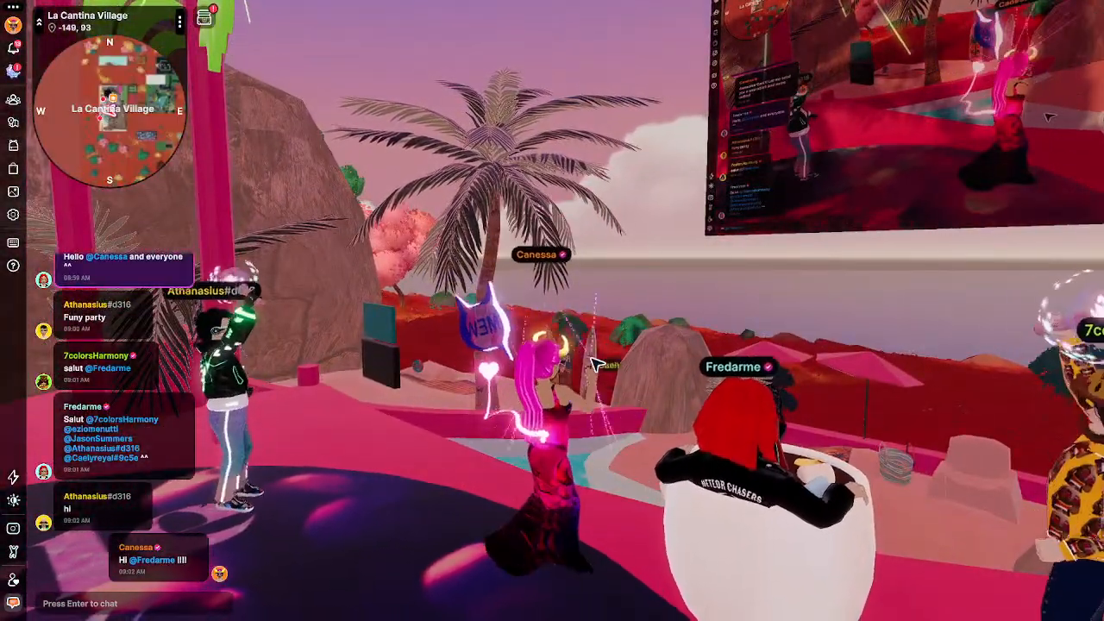
pyautogui.moveTo(602, 323); pyautogui.dragTo(604, 336)
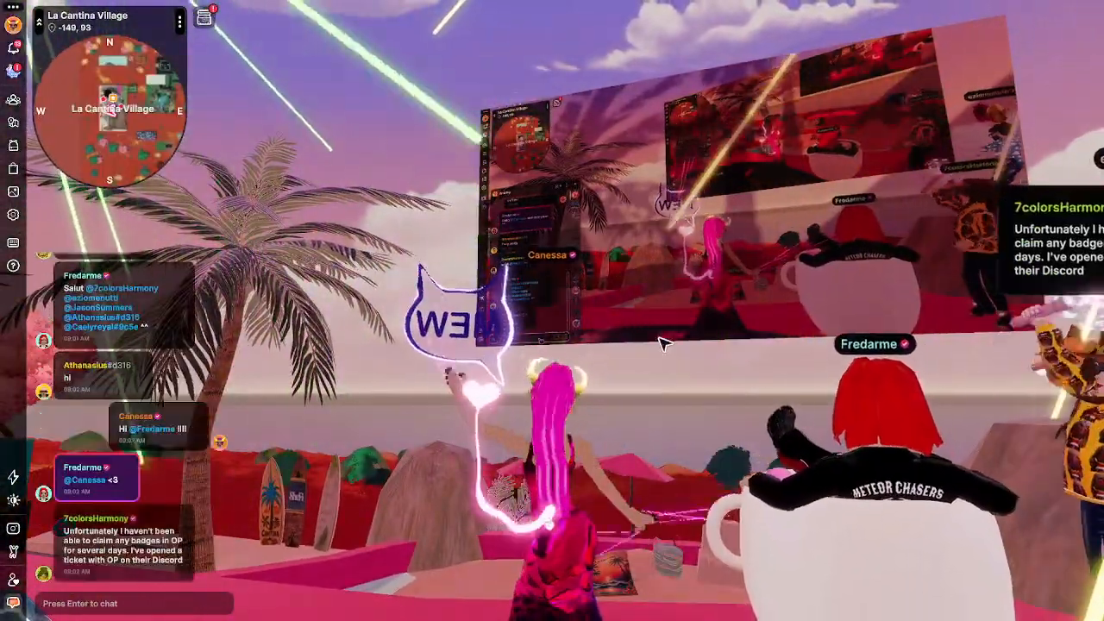
pyautogui.moveTo(473, 479); pyautogui.dragTo(483, 477)
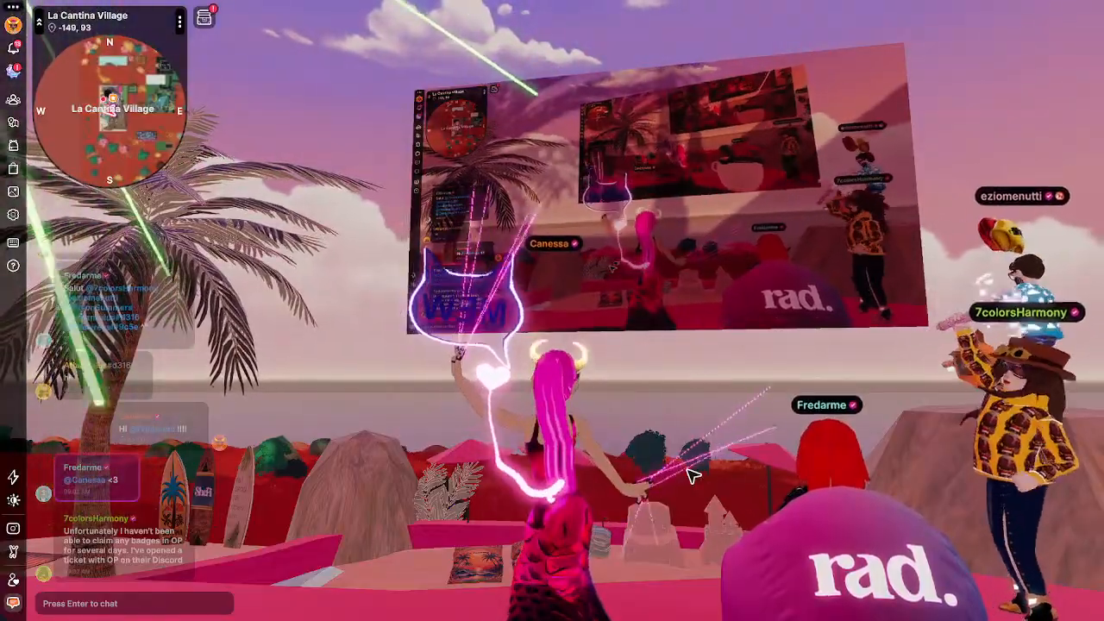
pyautogui.moveTo(707, 458); pyautogui.dragTo(710, 466)
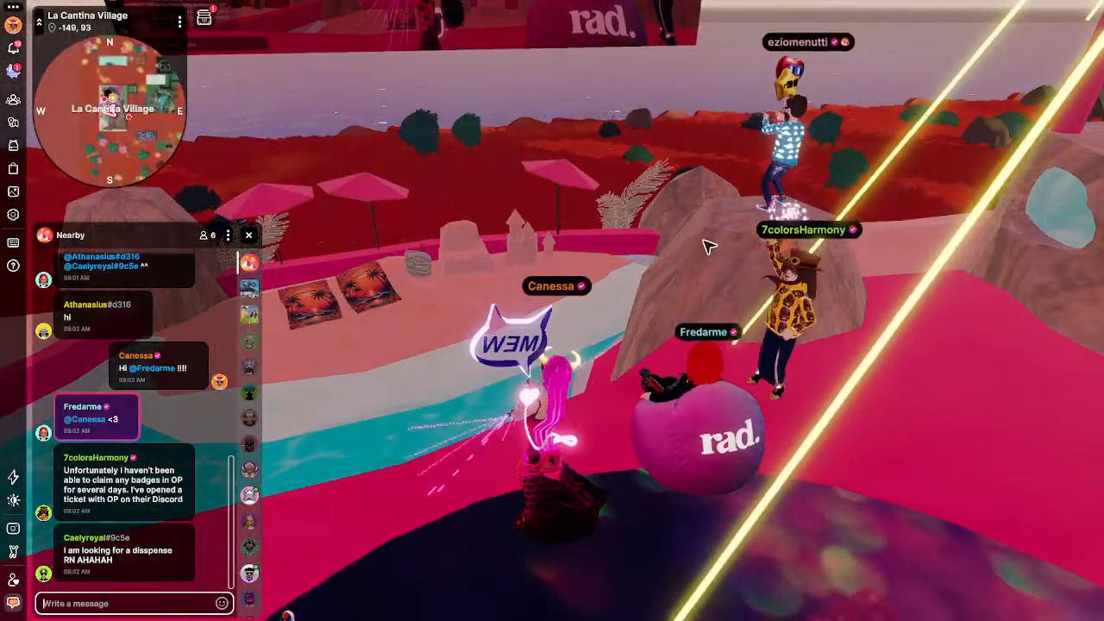
pyautogui.press('w')
pyautogui.moveTo(745, 284); pyautogui.dragTo(750, 287)
pyautogui.press('w')
pyautogui.press('w')
pyautogui.press('w')
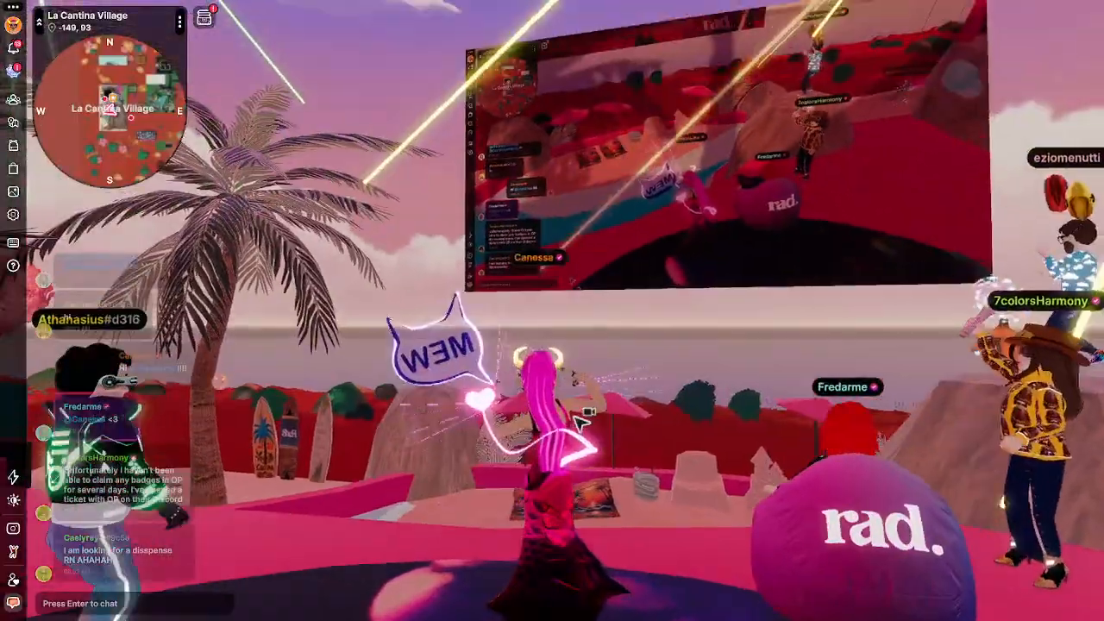
pyautogui.moveTo(584, 420); pyautogui.dragTo(583, 420)
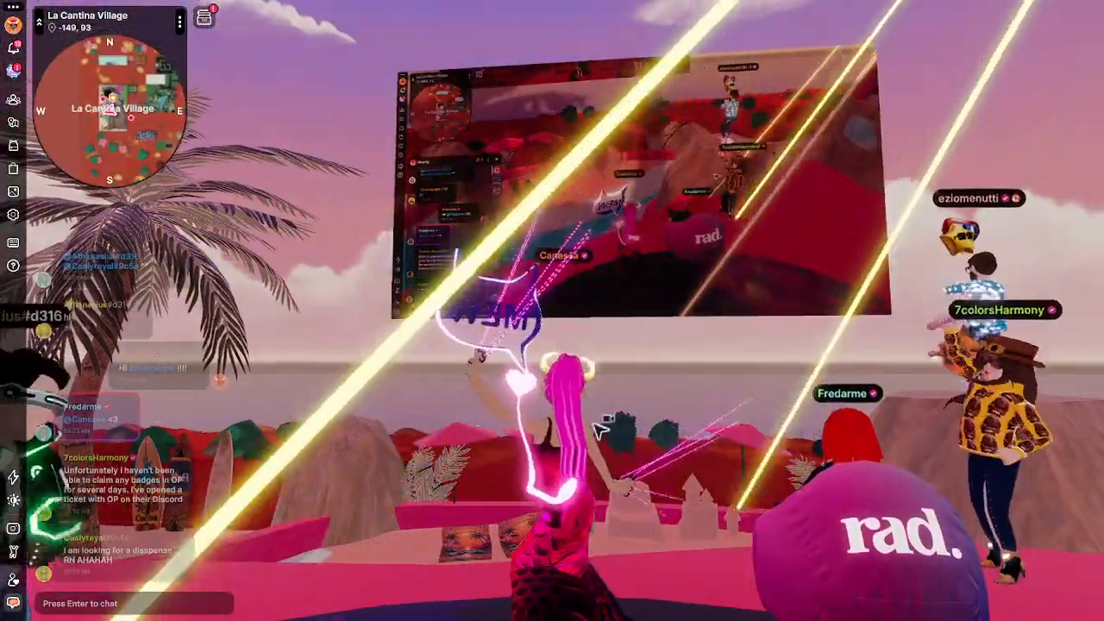
pyautogui.moveTo(594, 423); pyautogui.dragTo(594, 424)
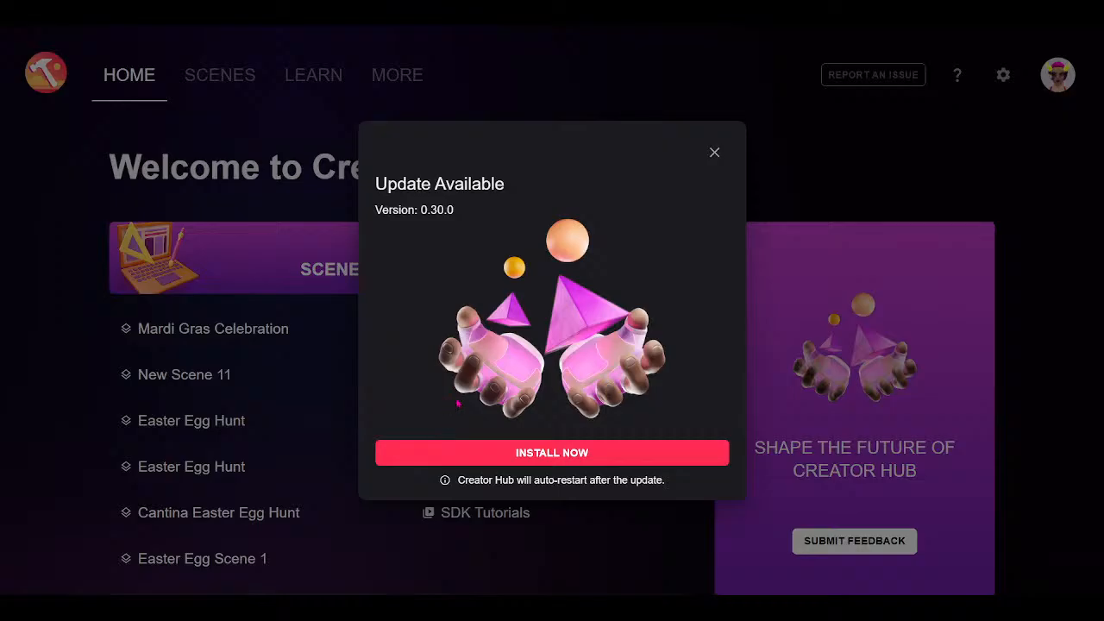
# Switch to Creator Hub, install the version 0.30.0 update and open the templates from the scenes collection.
pyautogui.click(539, 457)
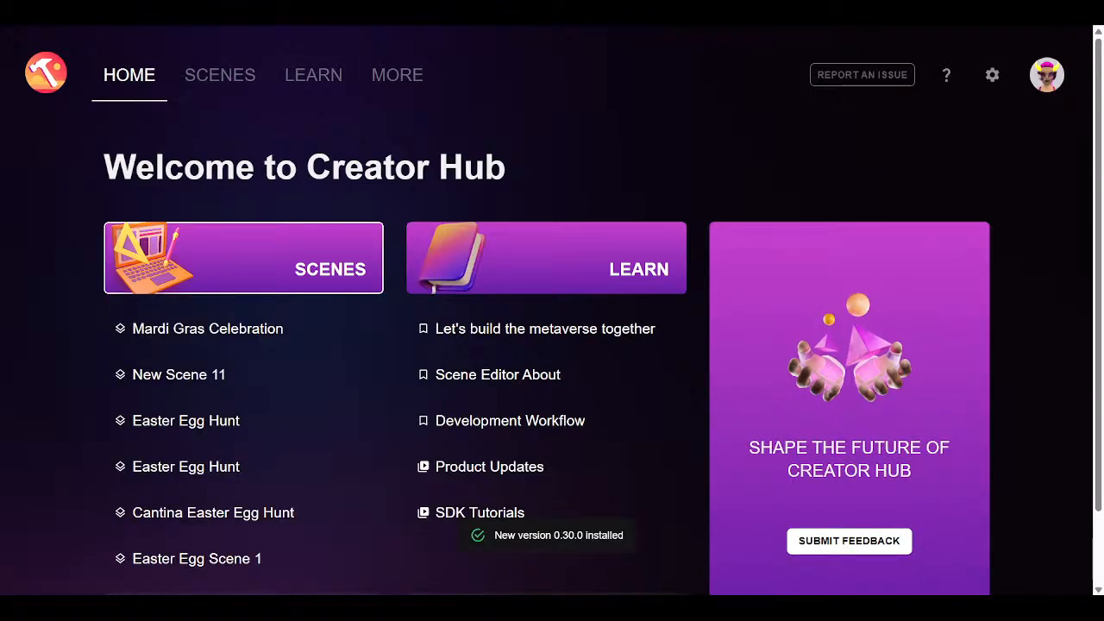
pyautogui.click(337, 280)
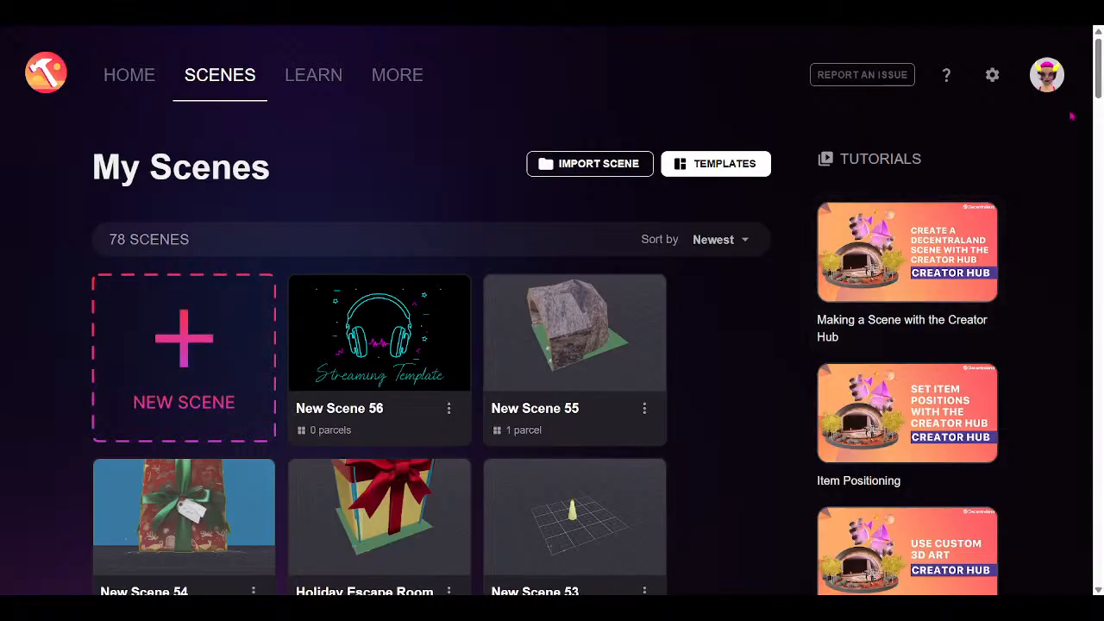
pyautogui.moveTo(1100, 67)
pyautogui.mouseDown()
pyautogui.moveTo(1099, 175)
pyautogui.moveTo(1099, 67)
pyautogui.mouseUp()
pyautogui.click(706, 164)
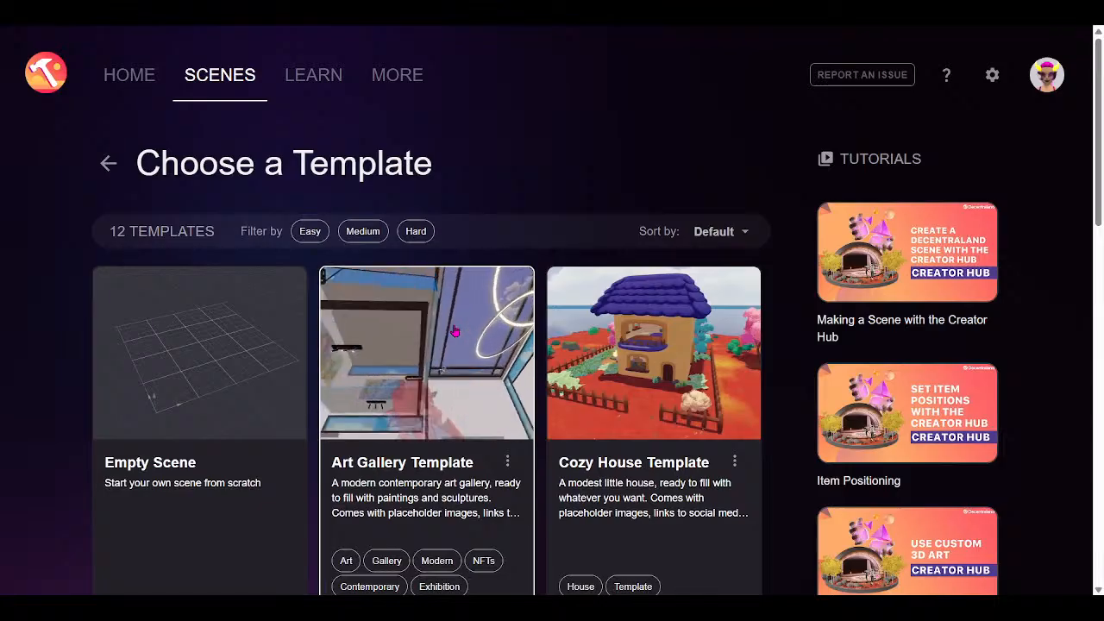
# Look through the available scene templates, from Art Gallery and Cozy House to Stream Studio, Streaming Theatre and Video Streaming.
pyautogui.scroll(-1, 646, 281)
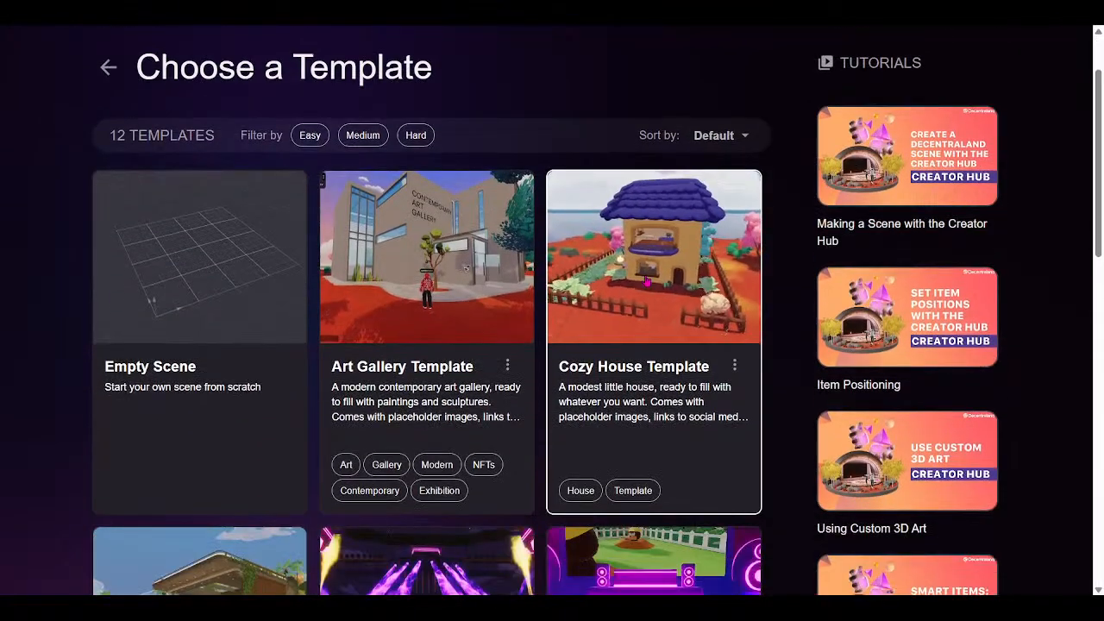
pyautogui.scroll(-1, 646, 281)
pyautogui.scroll(-1, 646, 281)
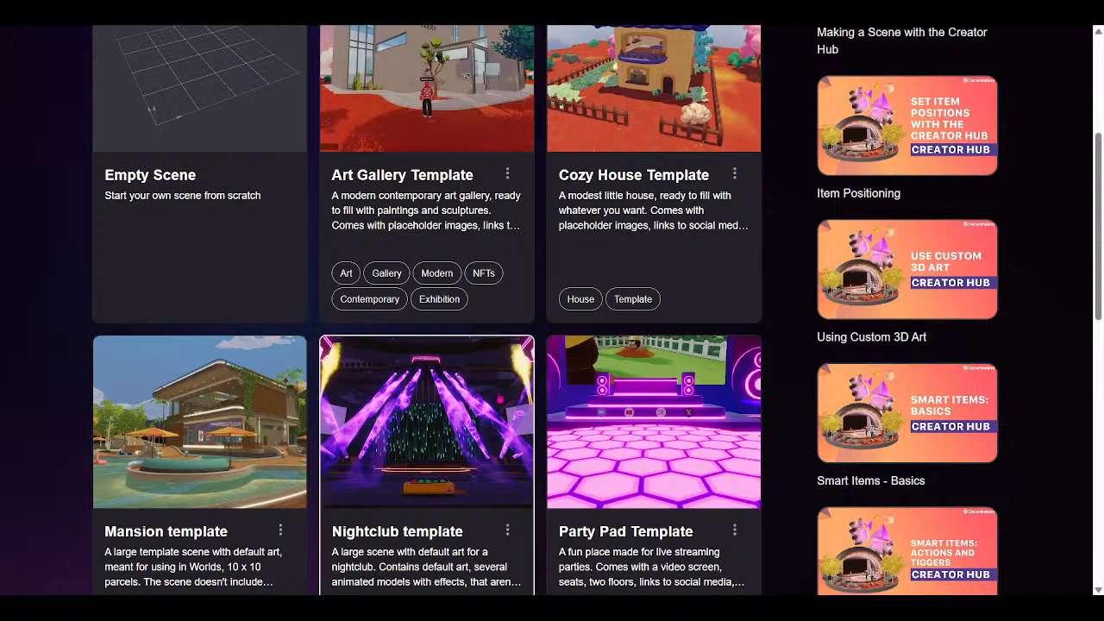
pyautogui.scroll(-1, 429, 429)
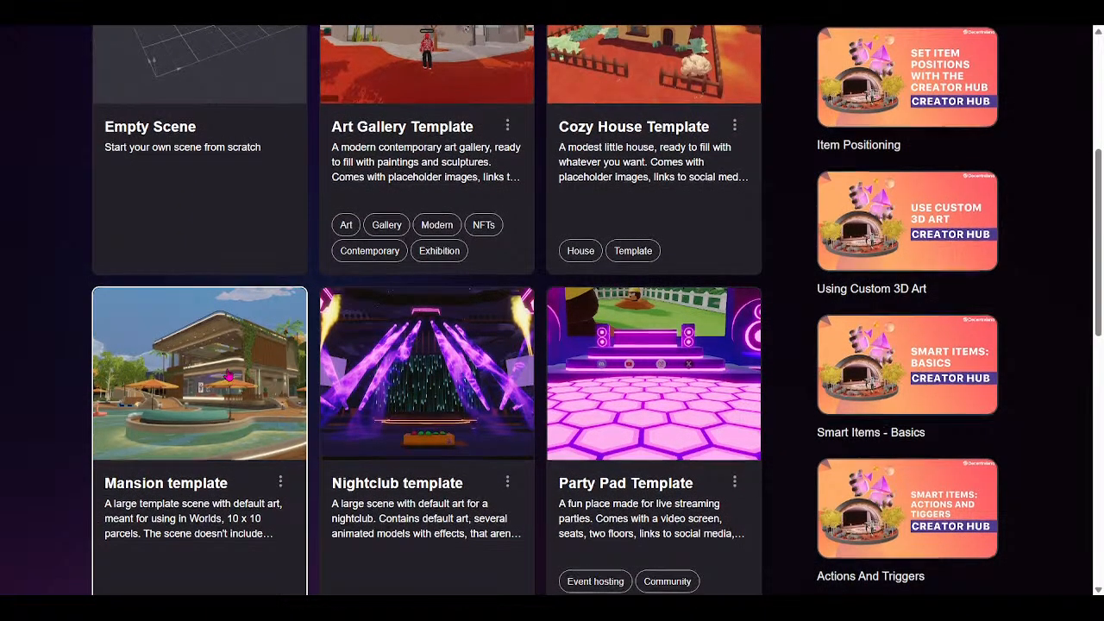
pyautogui.scroll(-1, 226, 371)
pyautogui.scroll(-3, 214, 281)
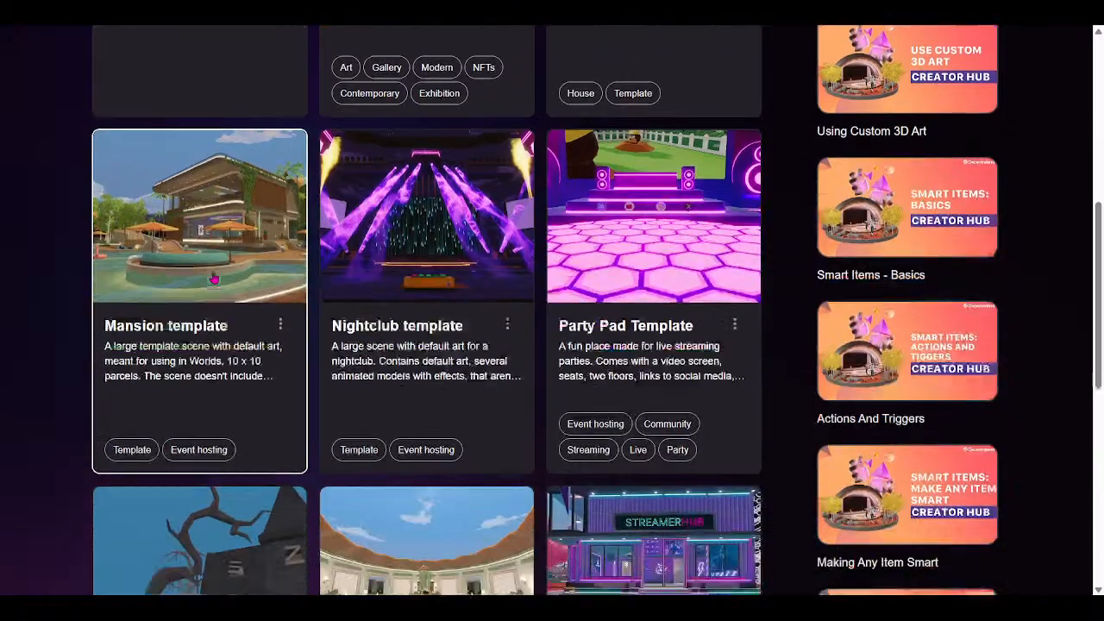
pyautogui.scroll(-2, 211, 285)
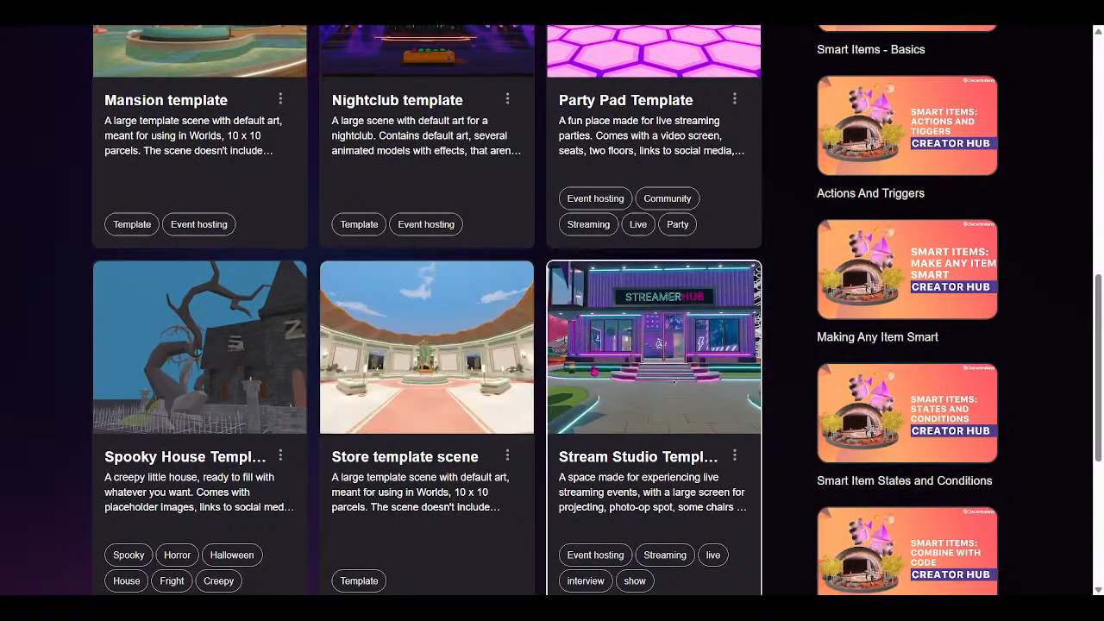
pyautogui.scroll(-3, 649, 241)
pyautogui.scroll(-2, 649, 242)
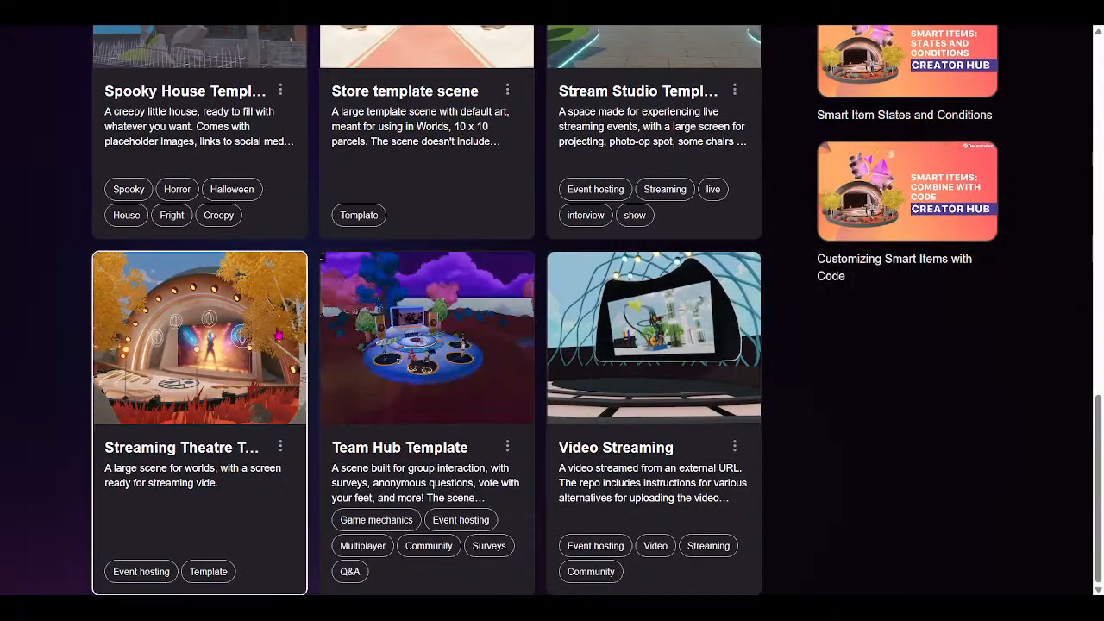
pyautogui.scroll(4, 674, 302)
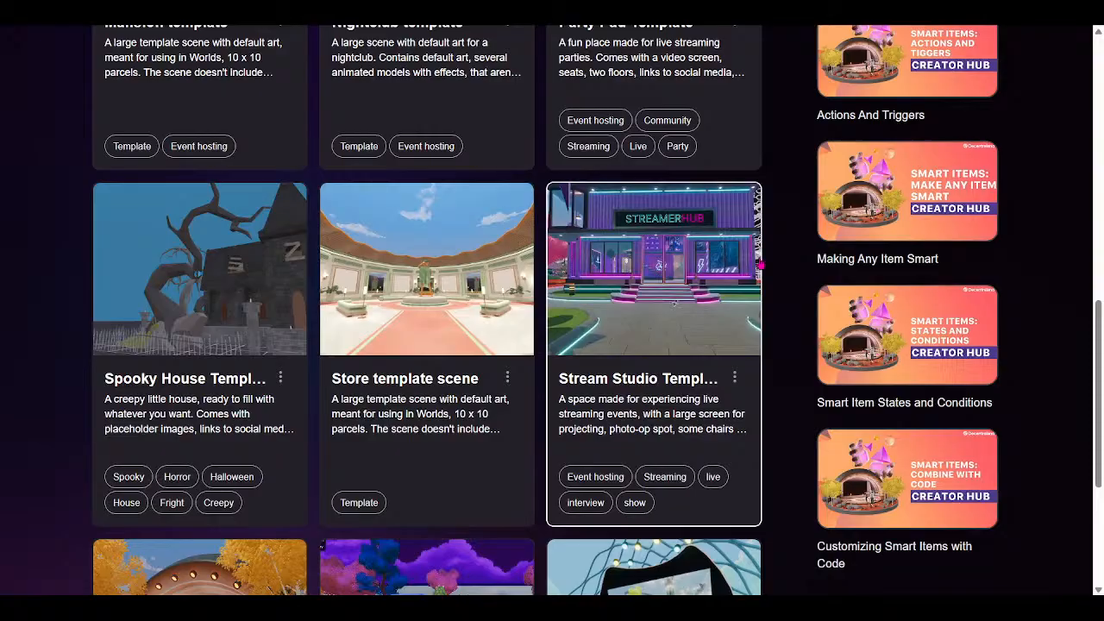
# Compare the Mansion, Nightclub, Party Pad and Stream Studio templates and start a new project from the Stream Studio Template.
pyautogui.scroll(2, 656, 388)
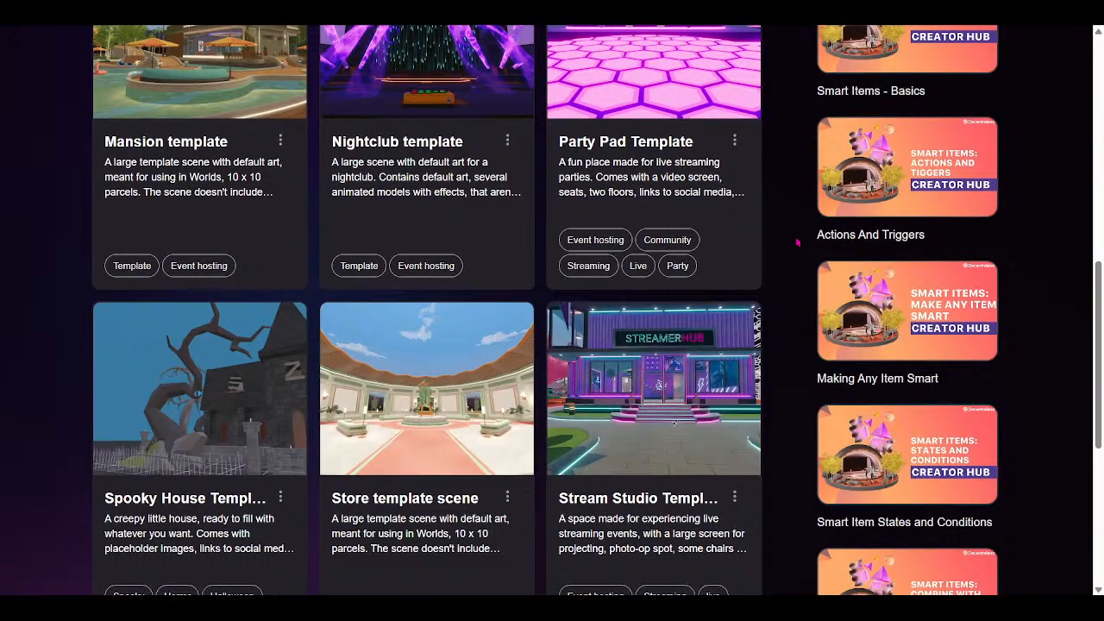
pyautogui.scroll(2, 797, 234)
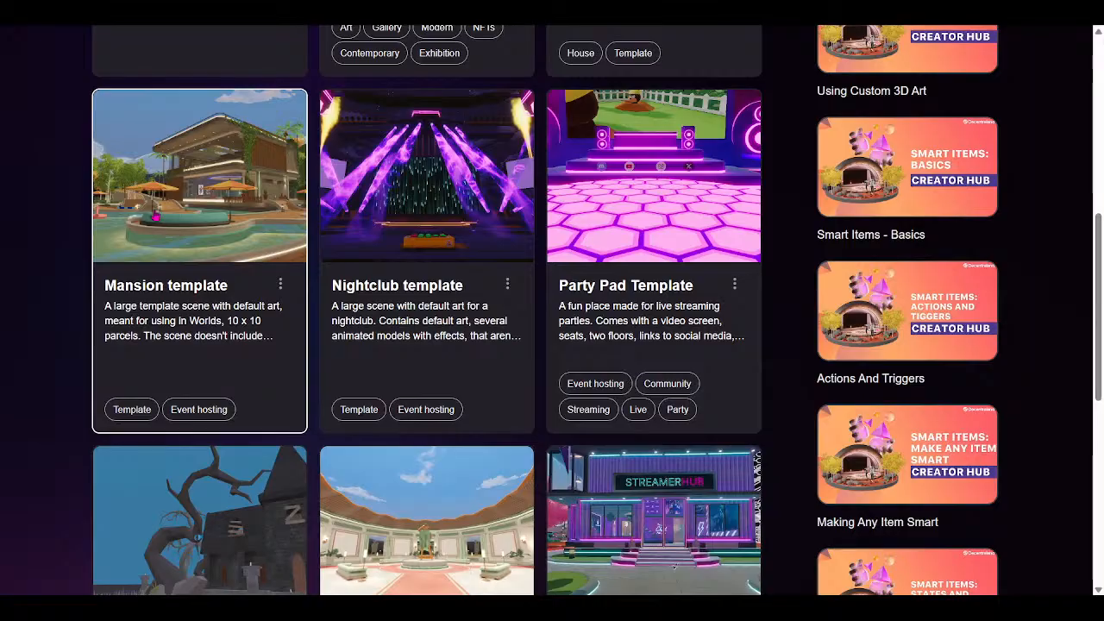
pyautogui.scroll(-2, 813, 308)
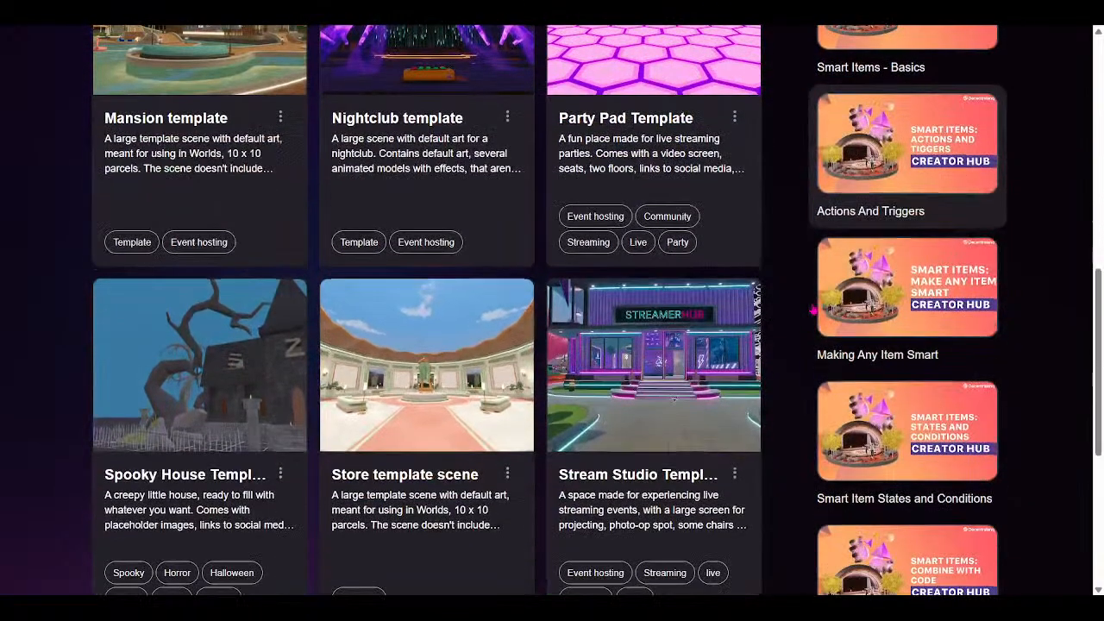
pyautogui.scroll(-1, 691, 359)
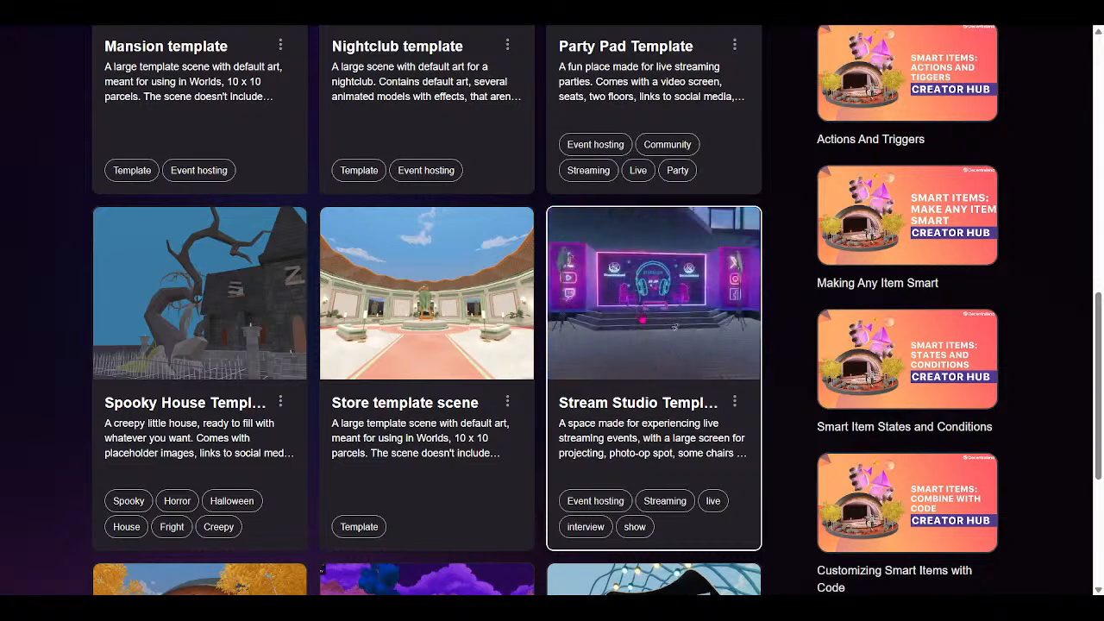
pyautogui.click(674, 326)
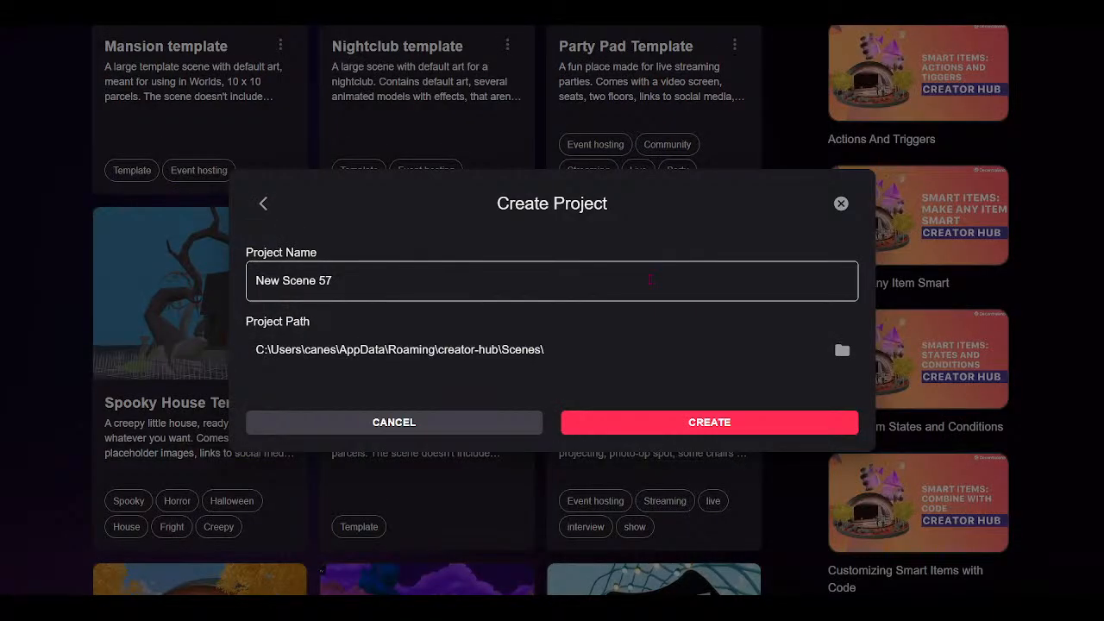
# Name the project "Community Building Decentraland Party Pad" and create it.
pyautogui.tripleClick(651, 281)
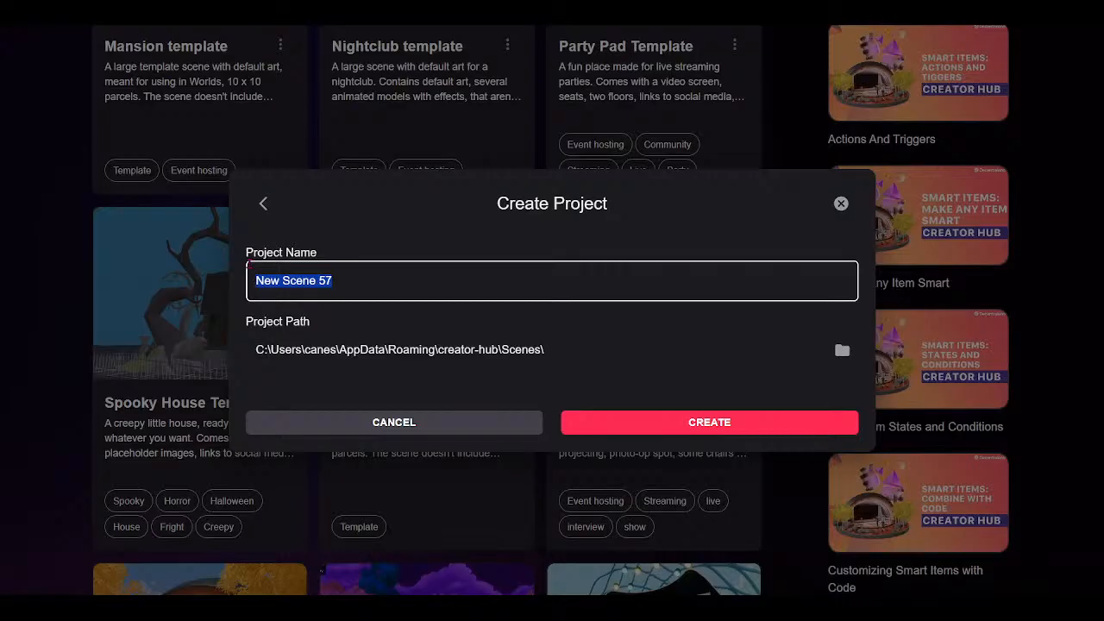
pyautogui.write('Communoity')
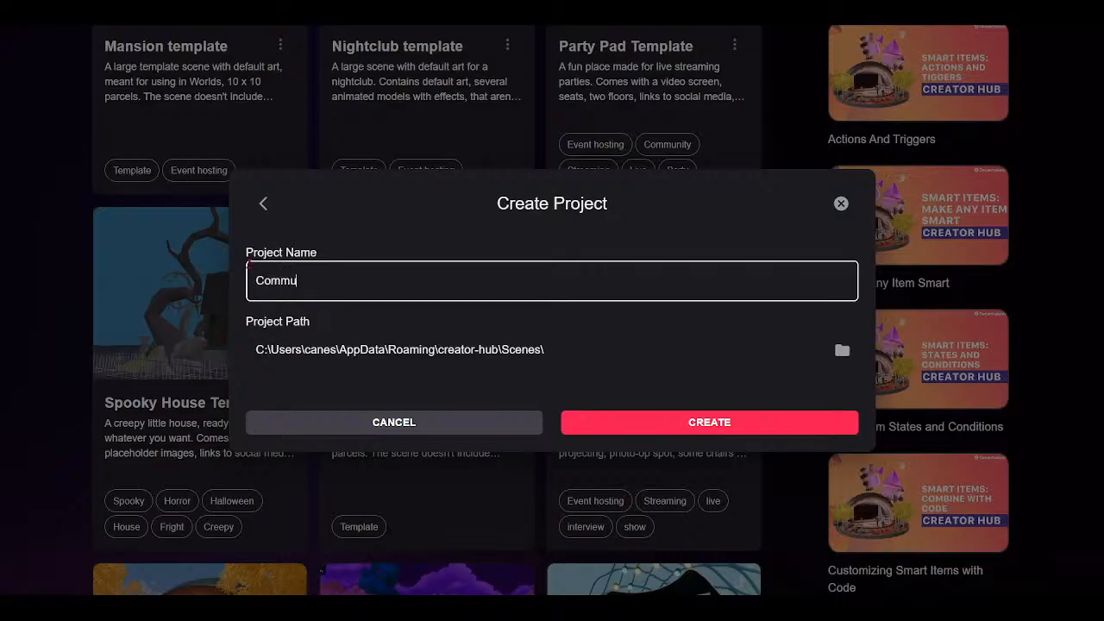
pyautogui.press('BackSpace')
pyautogui.press('BackSpace')
pyautogui.press('BackSpace')
pyautogui.press('BackSpace')
pyautogui.write('ity Building Decentrala')
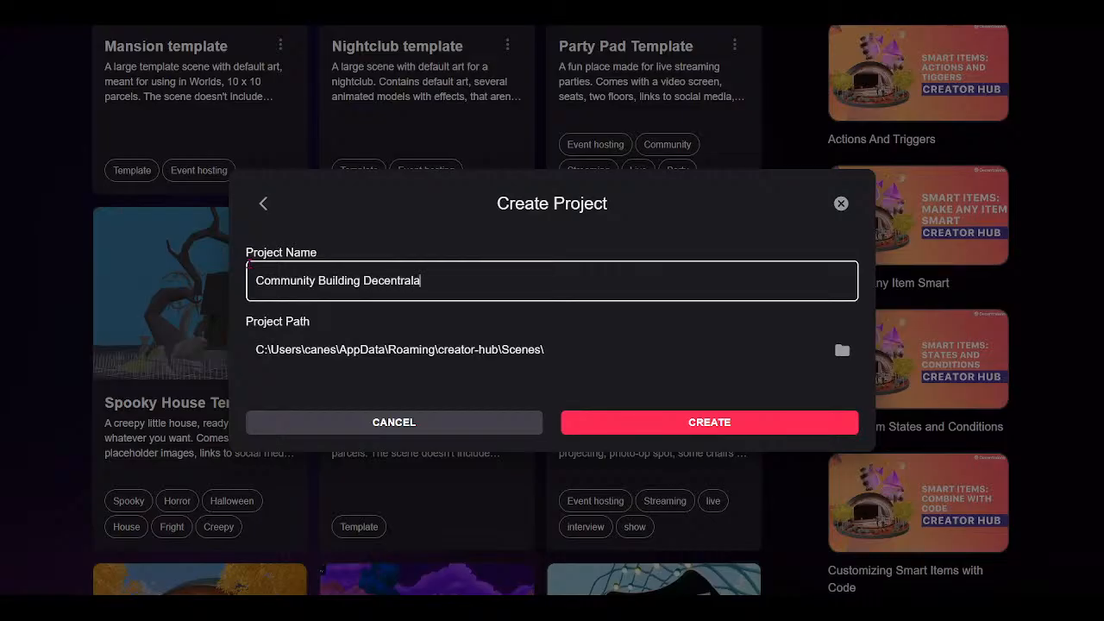
pyautogui.write('nd Party Pad')
pyautogui.click(605, 429)
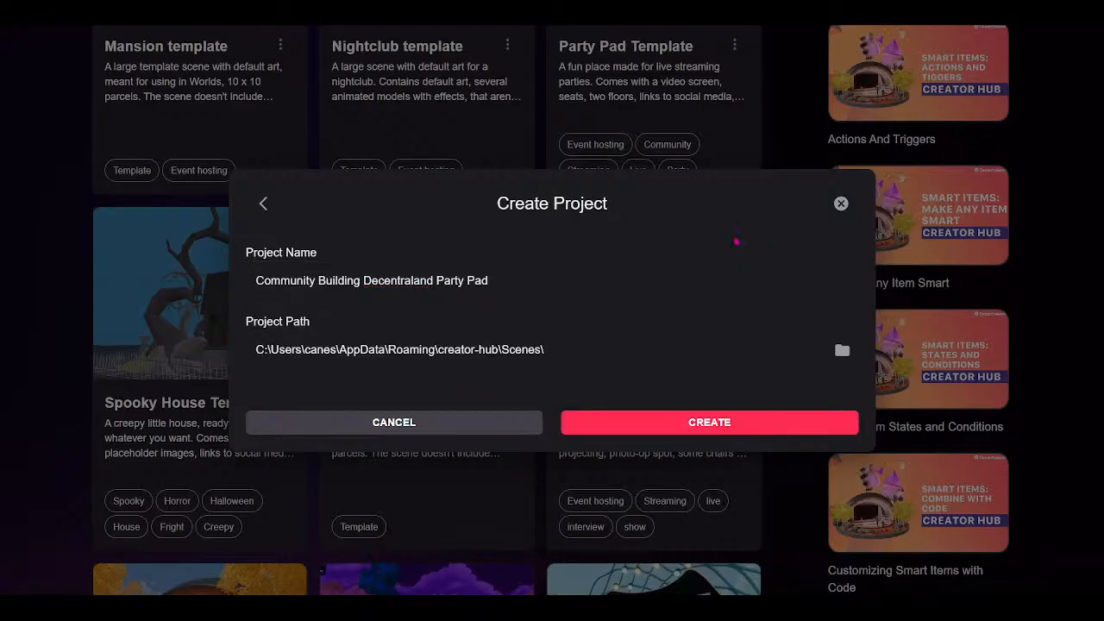
pyautogui.click(704, 430)
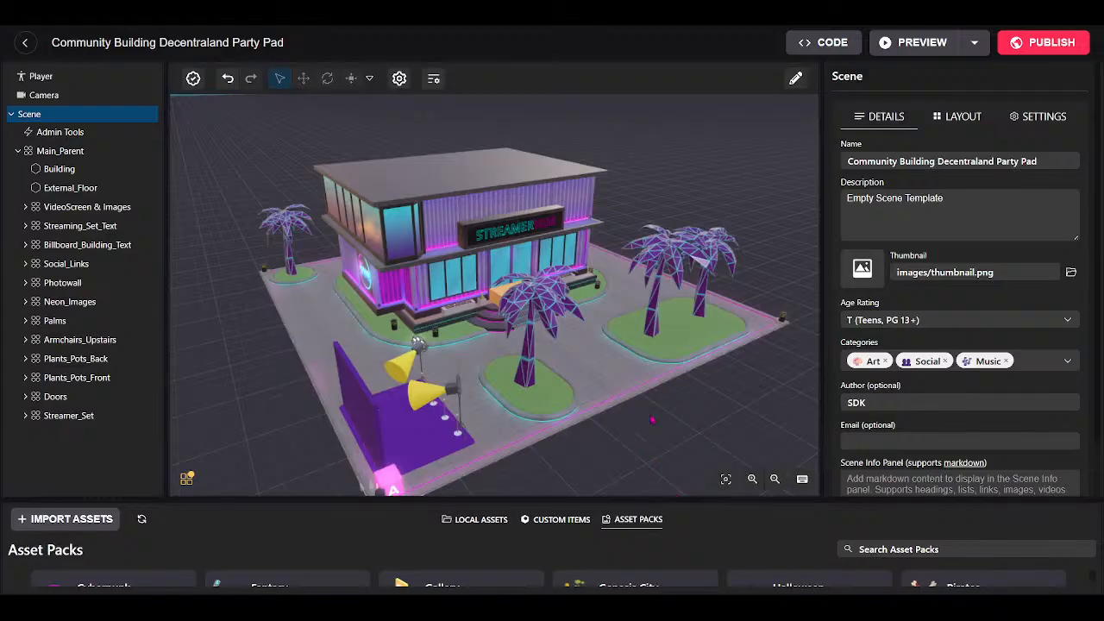
# Examine the STREAMERHUB building's facade, sign and entrance between the palms, and show the scene's parcel layout.
pyautogui.scroll(5, 599, 360)
pyautogui.moveTo(731, 435); pyautogui.dragTo(445, 317)
pyautogui.scroll(-5, 599, 360)
pyautogui.scroll(5, 572, 434)
pyautogui.scroll(5, 446, 316)
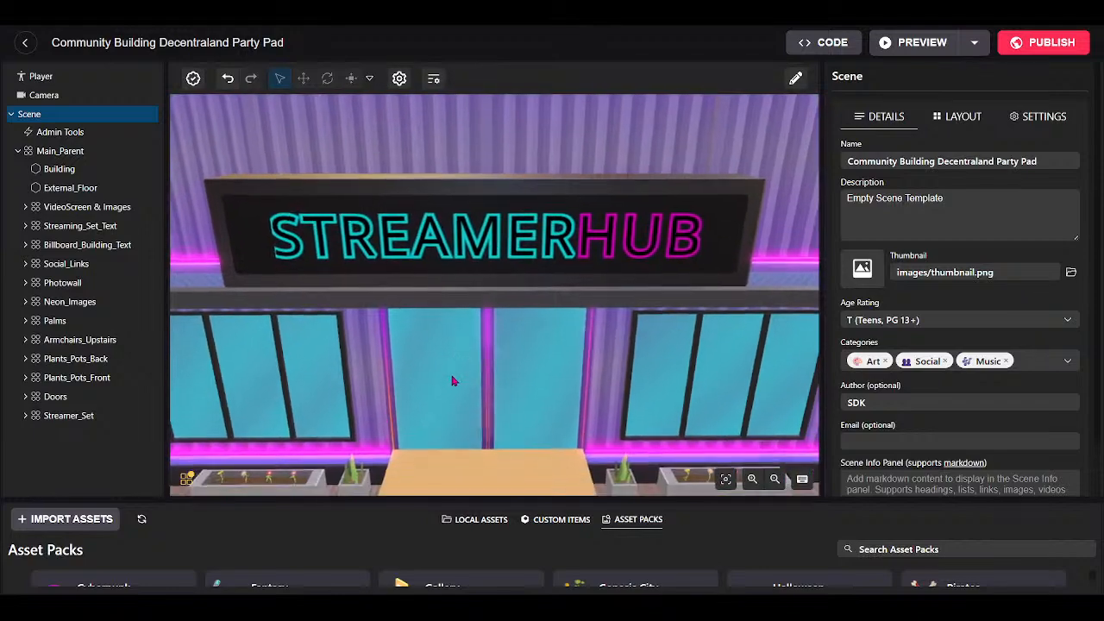
pyautogui.moveTo(448, 387); pyautogui.dragTo(469, 131)
pyautogui.scroll(4, 461, 347)
pyautogui.scroll(-8, 491, 355)
pyautogui.scroll(-3, 491, 355)
pyautogui.scroll(8, 550, 455)
pyautogui.scroll(-8, 469, 130)
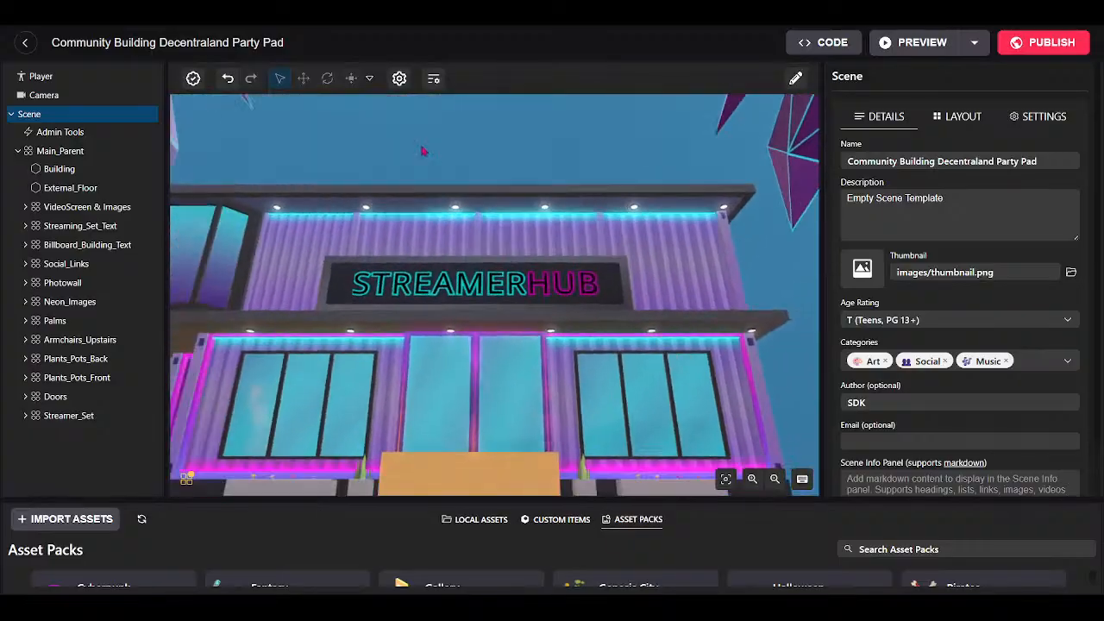
pyautogui.moveTo(414, 168); pyautogui.dragTo(426, 165)
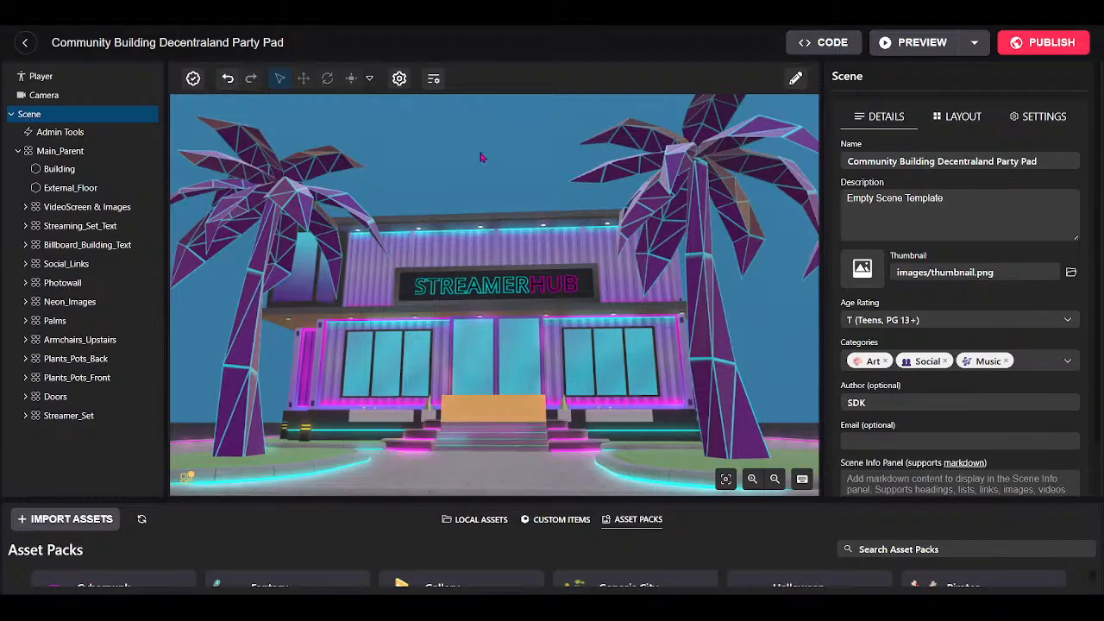
pyautogui.moveTo(572, 240)
pyautogui.mouseDown()
pyautogui.moveTo(546, 234)
pyautogui.moveTo(369, 280)
pyautogui.moveTo(694, 279)
pyautogui.moveTo(585, 253)
pyautogui.moveTo(579, 240)
pyautogui.mouseUp()
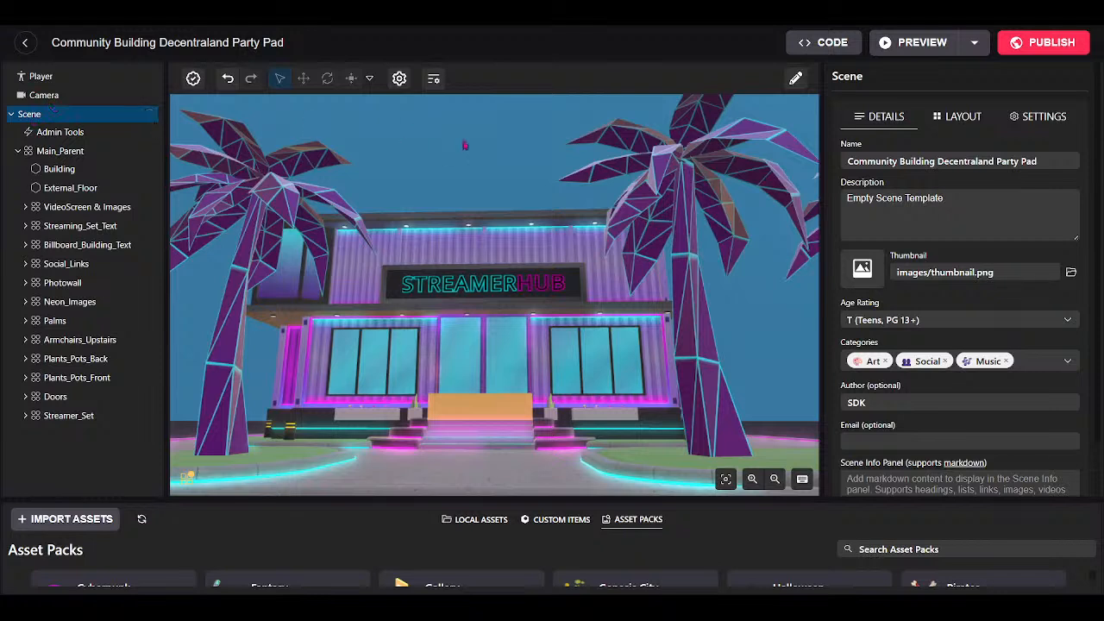
pyautogui.click(955, 119)
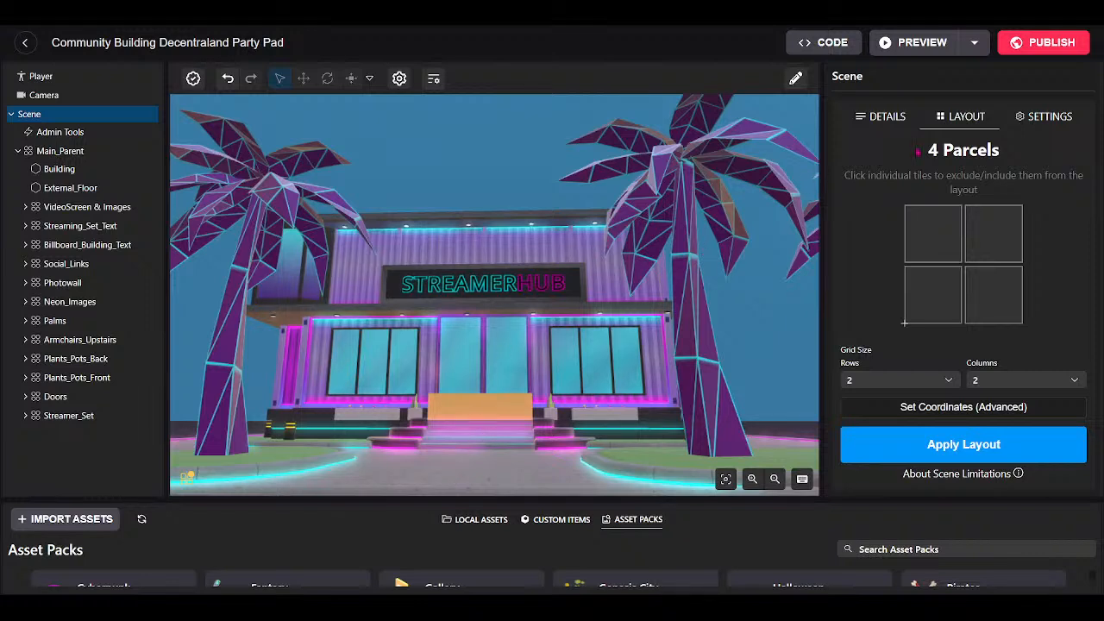
# Start publishing the scene and continue past the warning about code elements, setting it not to be shown again.
pyautogui.click(1054, 43)
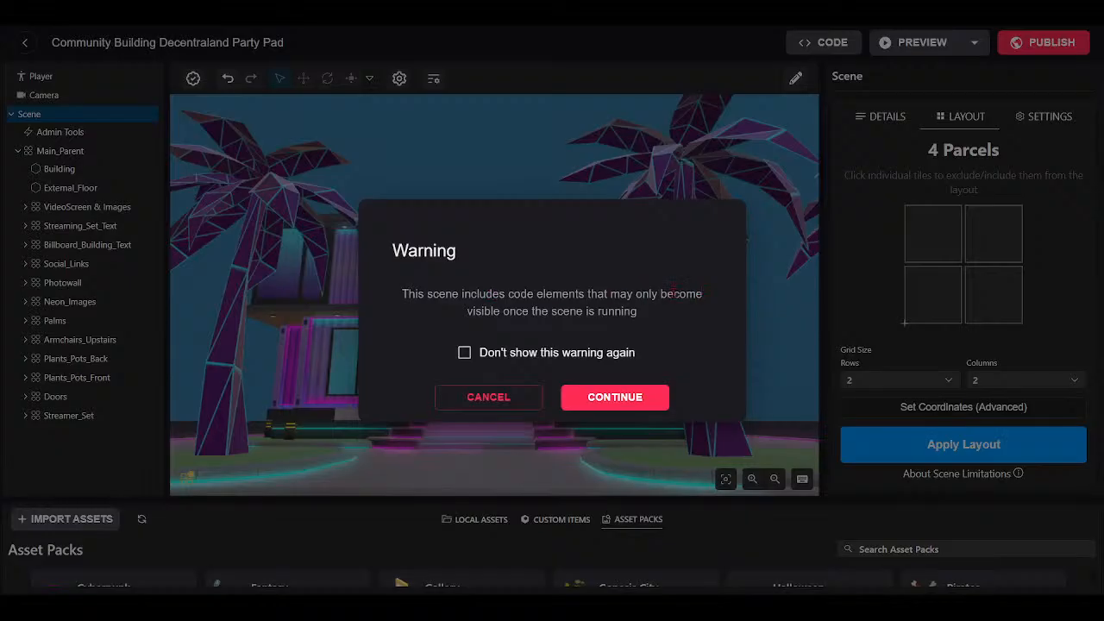
pyautogui.click(465, 353)
pyautogui.click(601, 401)
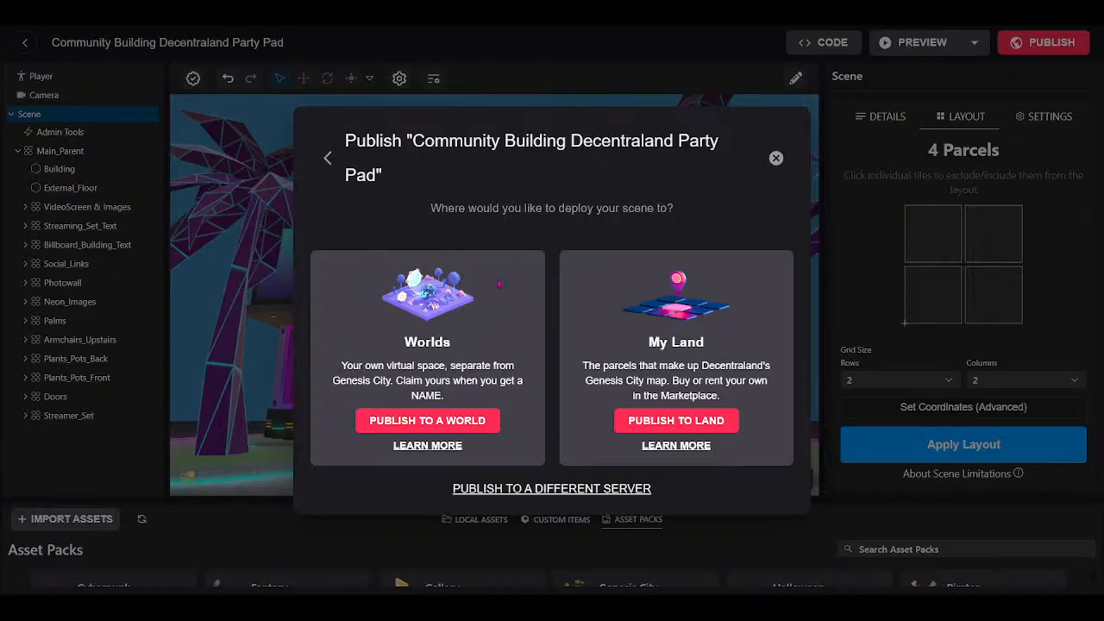
# Review the NAME and ENS Domain options and the available world names for publishing to a World, and close the dialog without publishing.
pyautogui.click(445, 425)
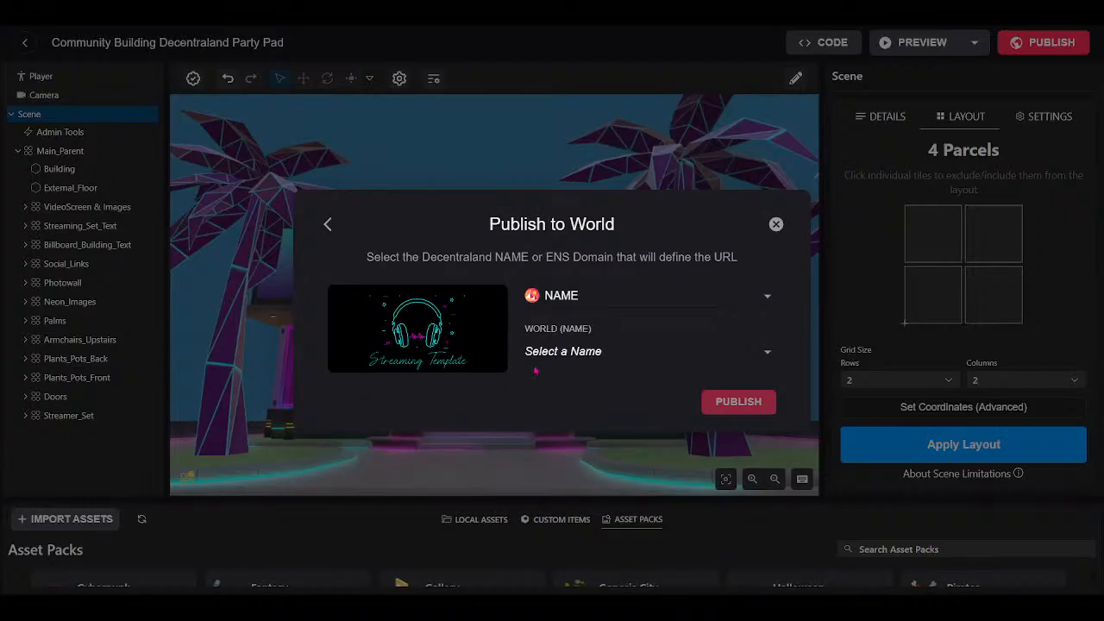
pyautogui.click(766, 298)
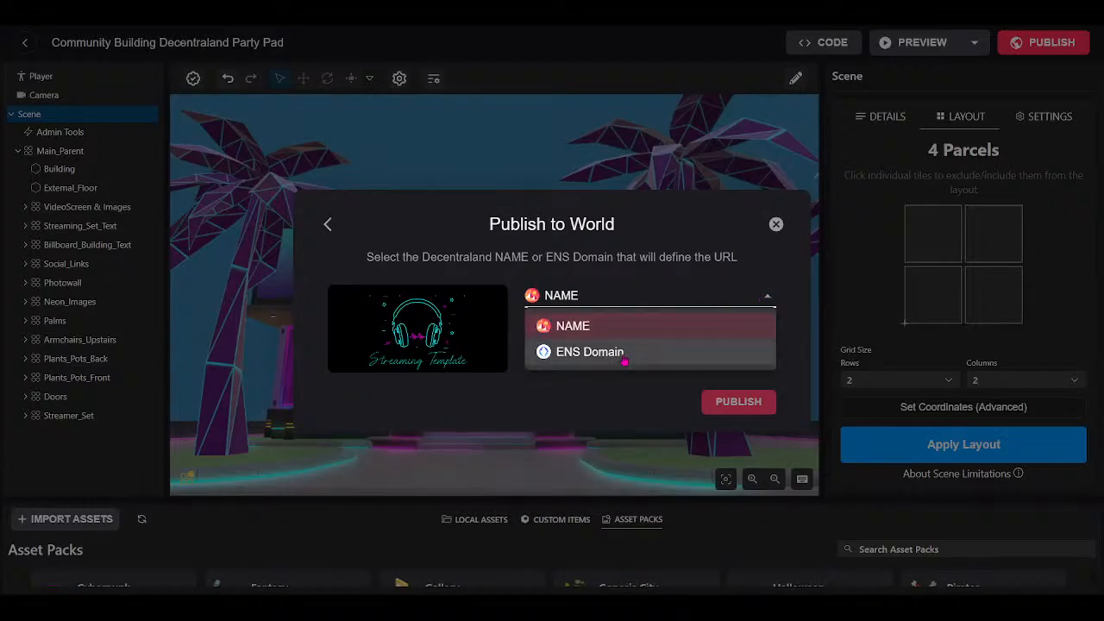
pyautogui.click(766, 298)
pyautogui.click(767, 352)
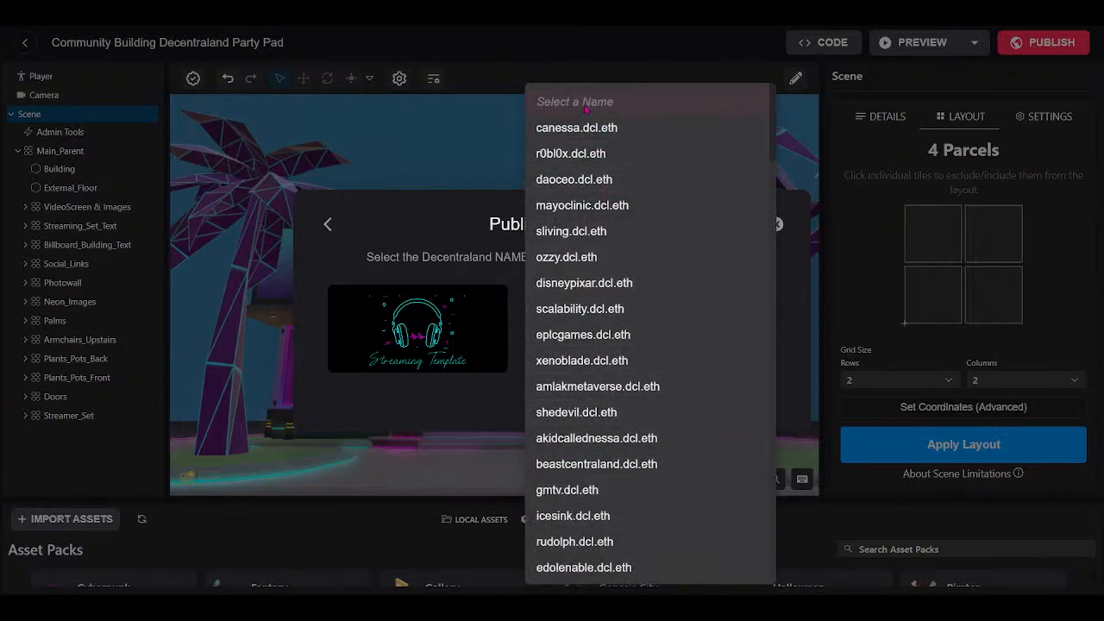
pyautogui.click(418, 208)
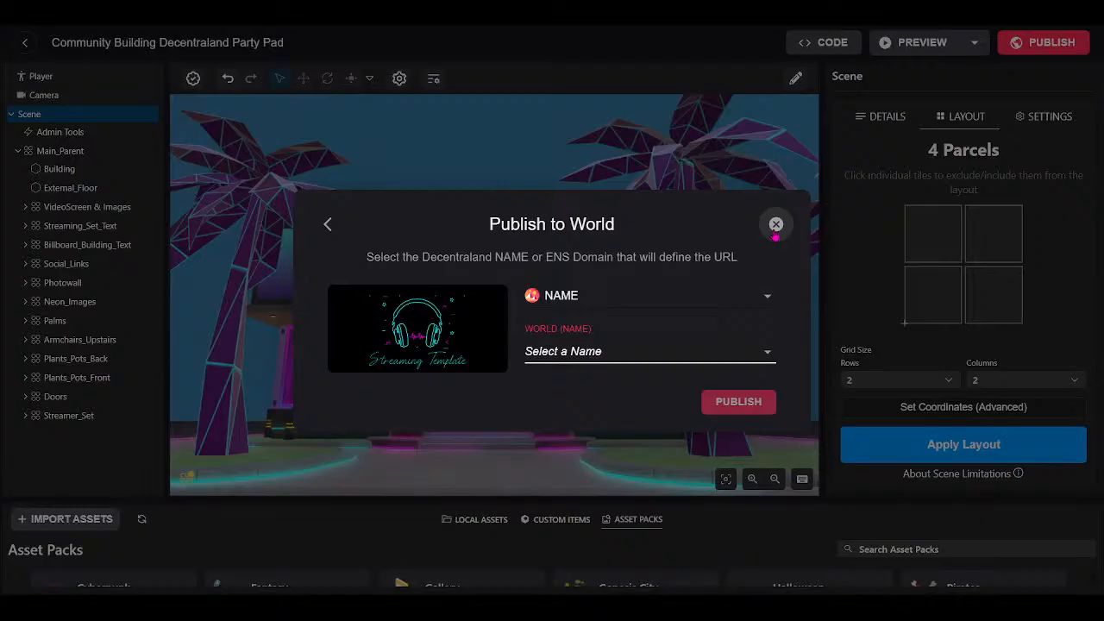
pyautogui.click(776, 226)
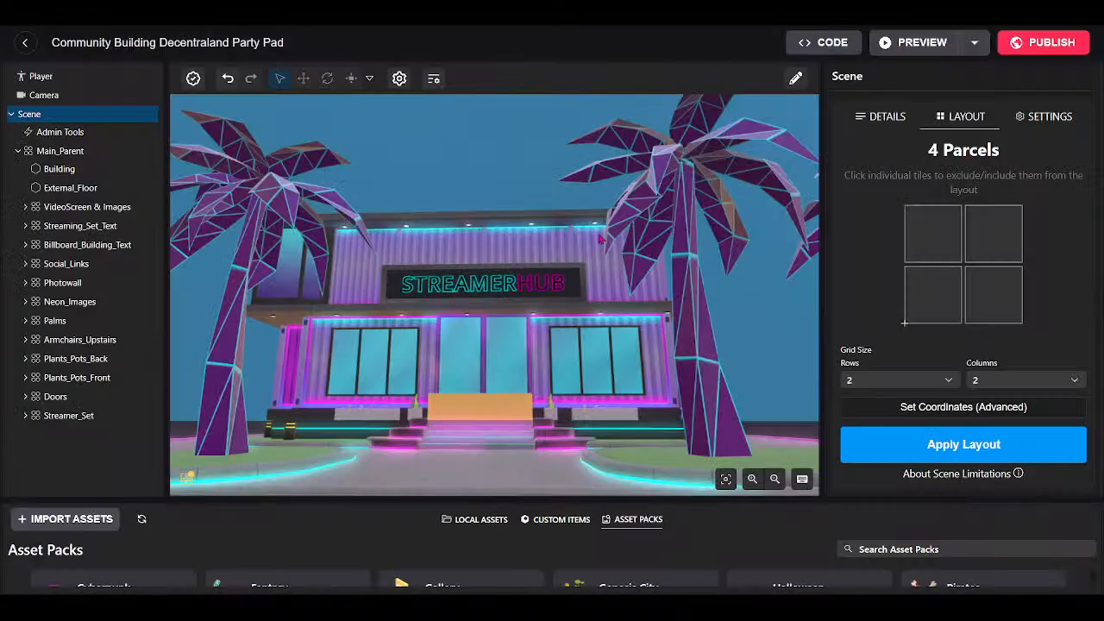
# Examine the scene's front area from above, with its palm islands, entrance steps and purple photo wall.
pyautogui.scroll(-5, 633, 298)
pyautogui.moveTo(630, 328); pyautogui.dragTo(646, 464)
pyautogui.scroll(5, 616, 259)
pyautogui.scroll(-5, 640, 475)
pyautogui.scroll(5, 638, 476)
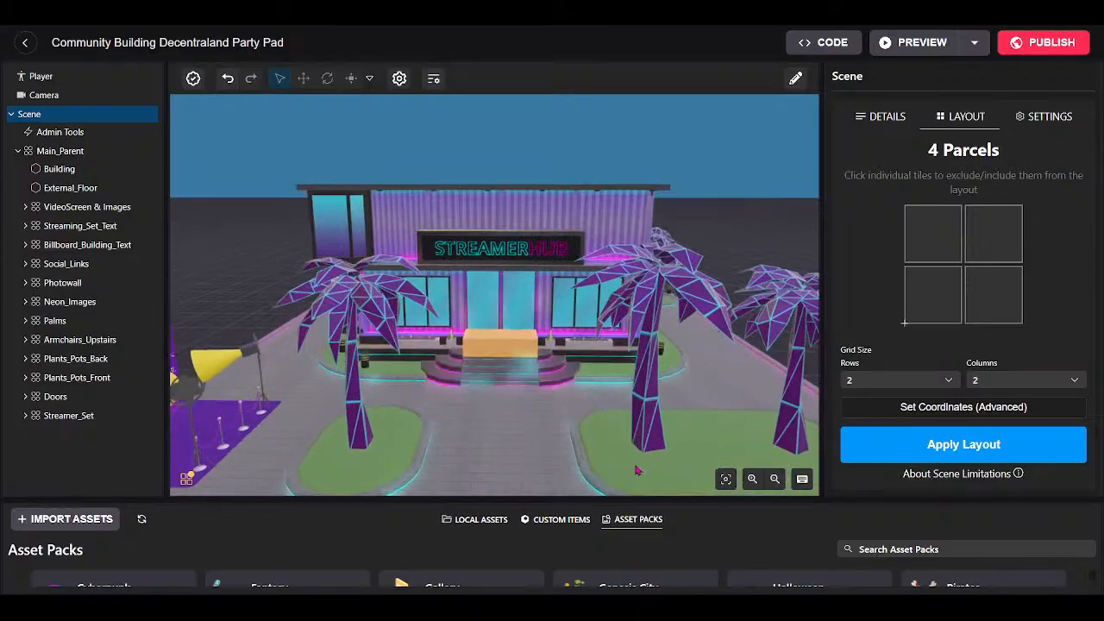
pyautogui.moveTo(611, 514); pyautogui.dragTo(630, 484)
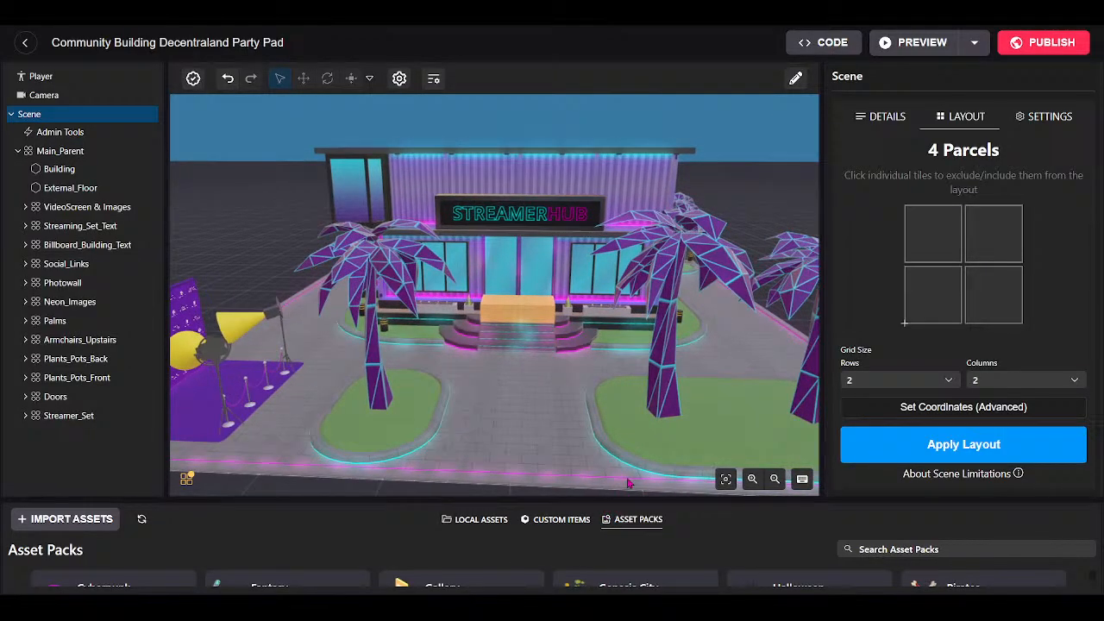
pyautogui.moveTo(610, 383); pyautogui.dragTo(584, 380)
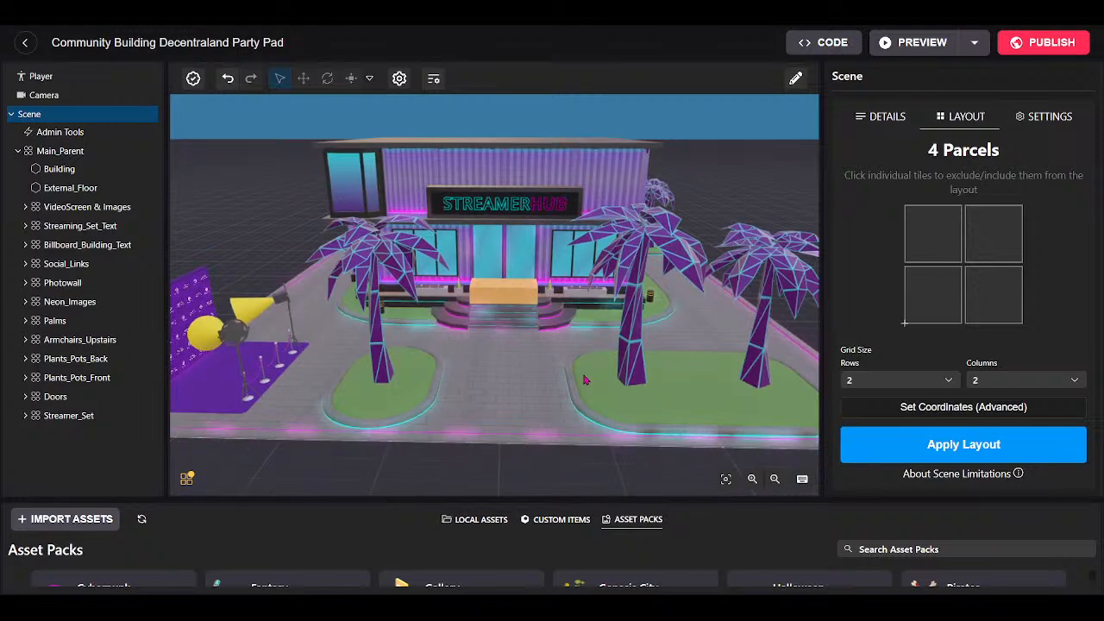
# Enlarge the Asset Packs area slightly so its first row of packs is shown beneath the scene.
pyautogui.moveTo(535, 423); pyautogui.dragTo(416, 455)
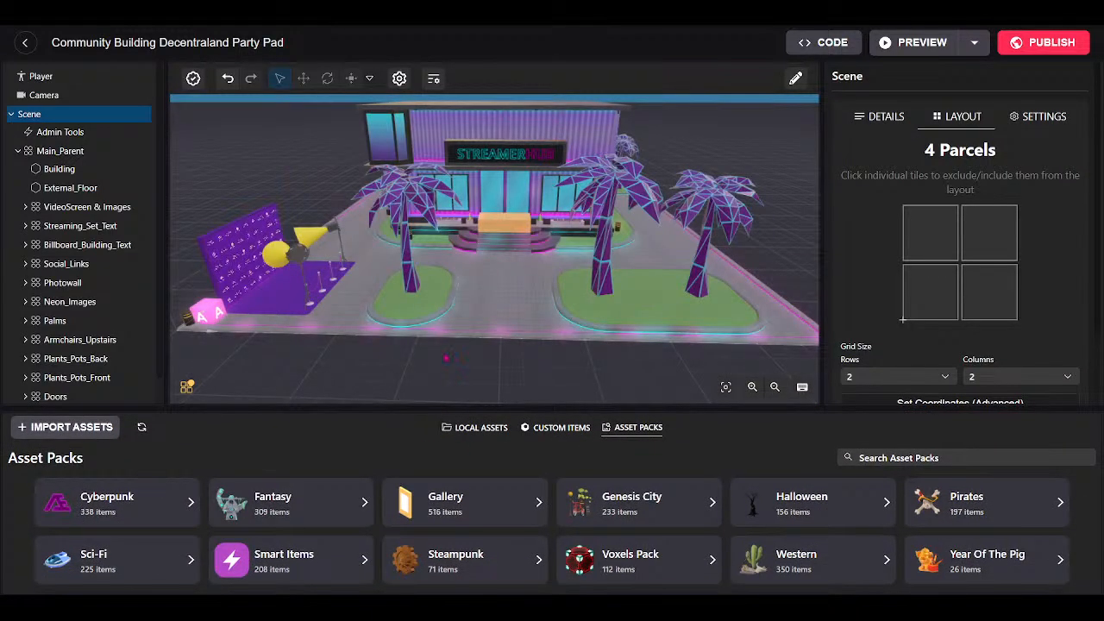
pyautogui.moveTo(426, 407); pyautogui.dragTo(427, 480)
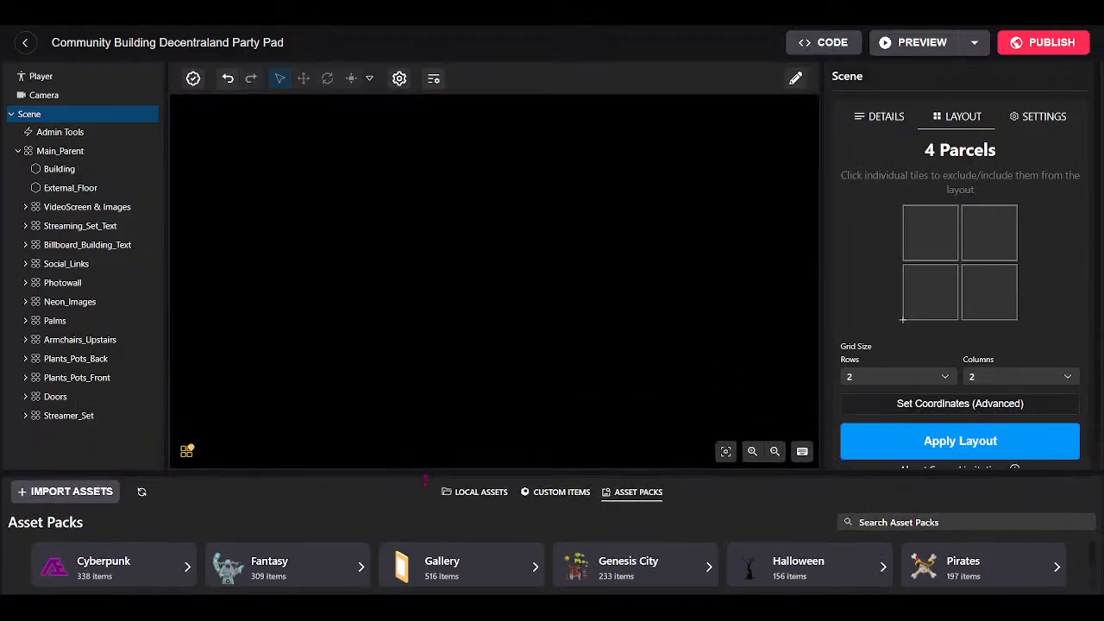
pyautogui.scroll(5, 466, 242)
pyautogui.scroll(-6, 474, 148)
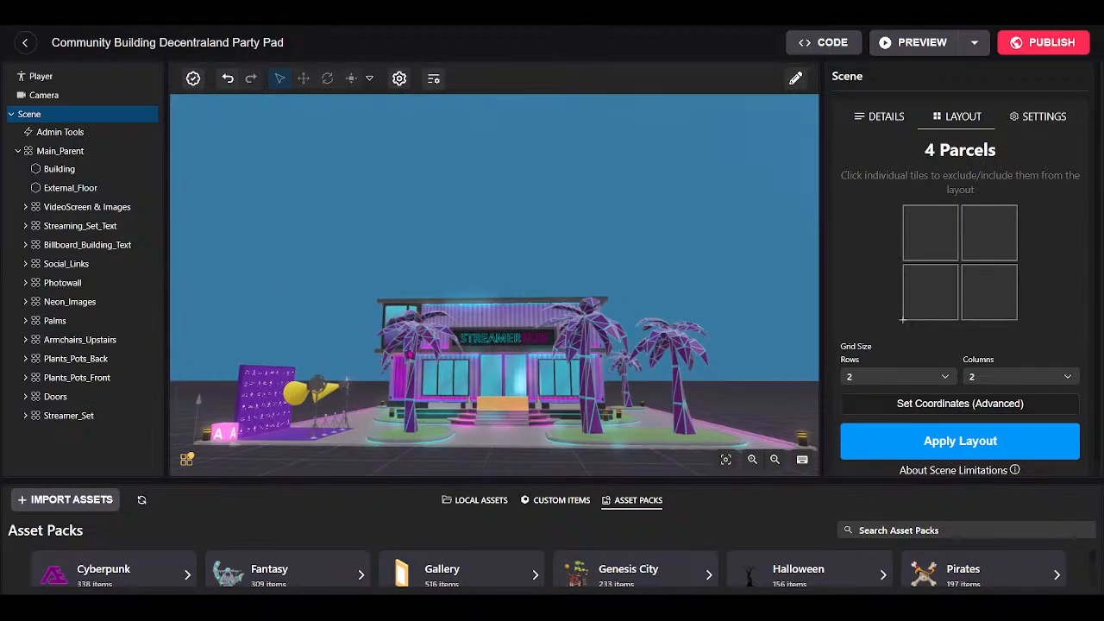
# Raise the palm nearest the photo wall high above the building, to a Y position of about 25.71.
pyautogui.click(420, 336)
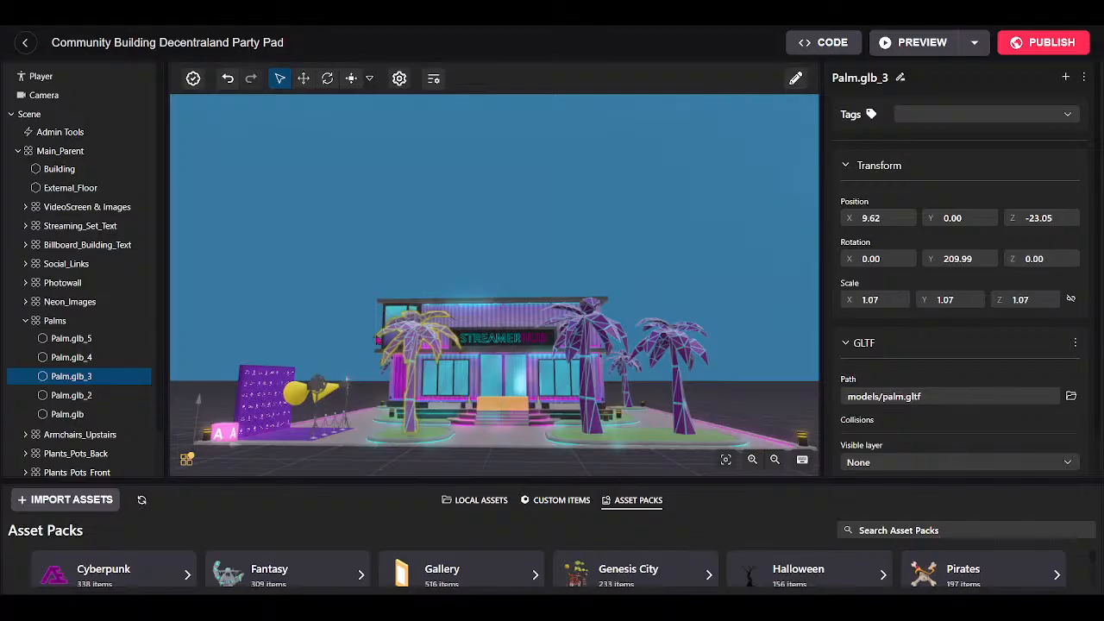
pyautogui.click(304, 78)
pyautogui.moveTo(413, 393); pyautogui.dragTo(476, 237)
pyautogui.scroll(-1, 479, 225)
pyautogui.moveTo(472, 179); pyautogui.dragTo(473, 130)
pyautogui.moveTo(496, 276); pyautogui.dragTo(499, 135)
pyautogui.scroll(4, 504, 133)
pyautogui.scroll(-5, 504, 134)
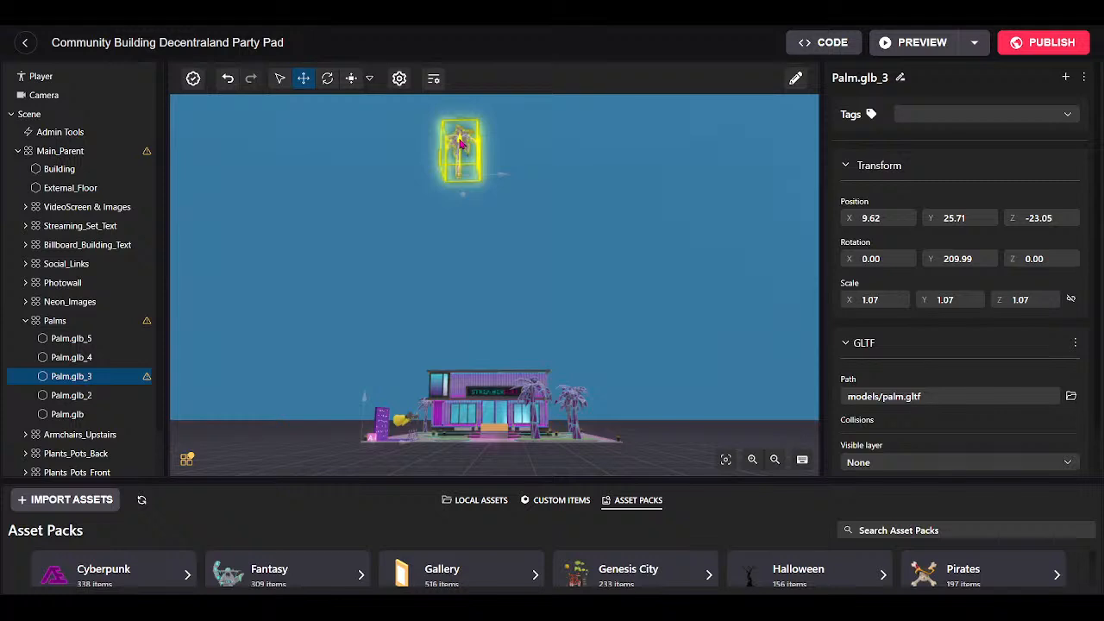
pyautogui.moveTo(459, 141); pyautogui.dragTo(460, 140)
# Undo all the vertical moves of the raised palm.
pyautogui.hotkey('ctrl', 'z')
pyautogui.hotkey('ctrl', 'z')
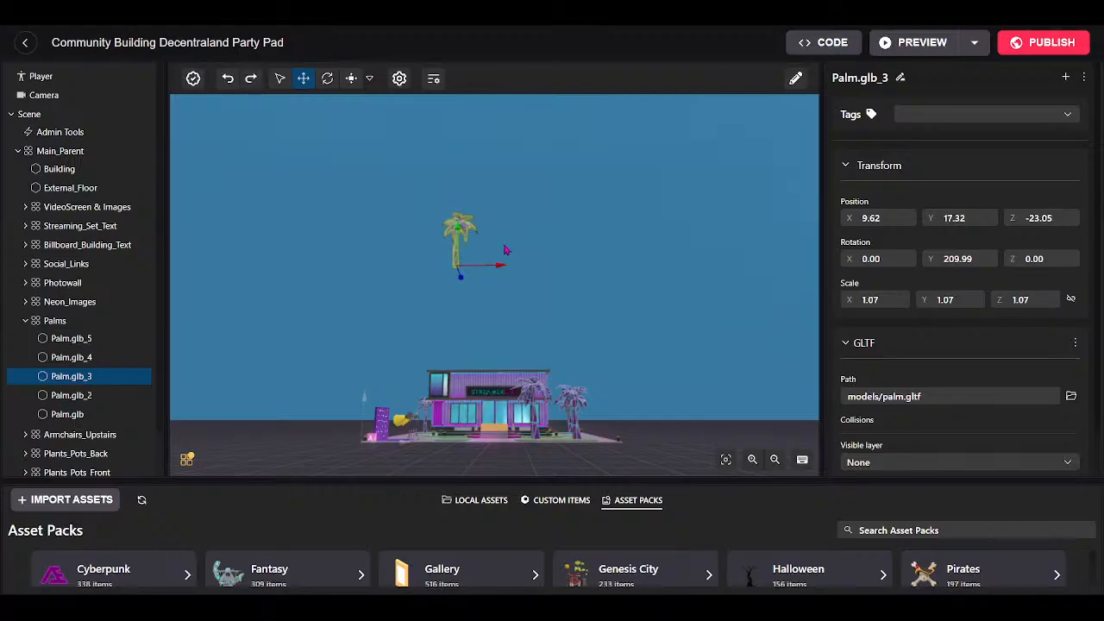
pyautogui.hotkey('ctrl', 'z')
pyautogui.hotkey('ctrl', 'z')
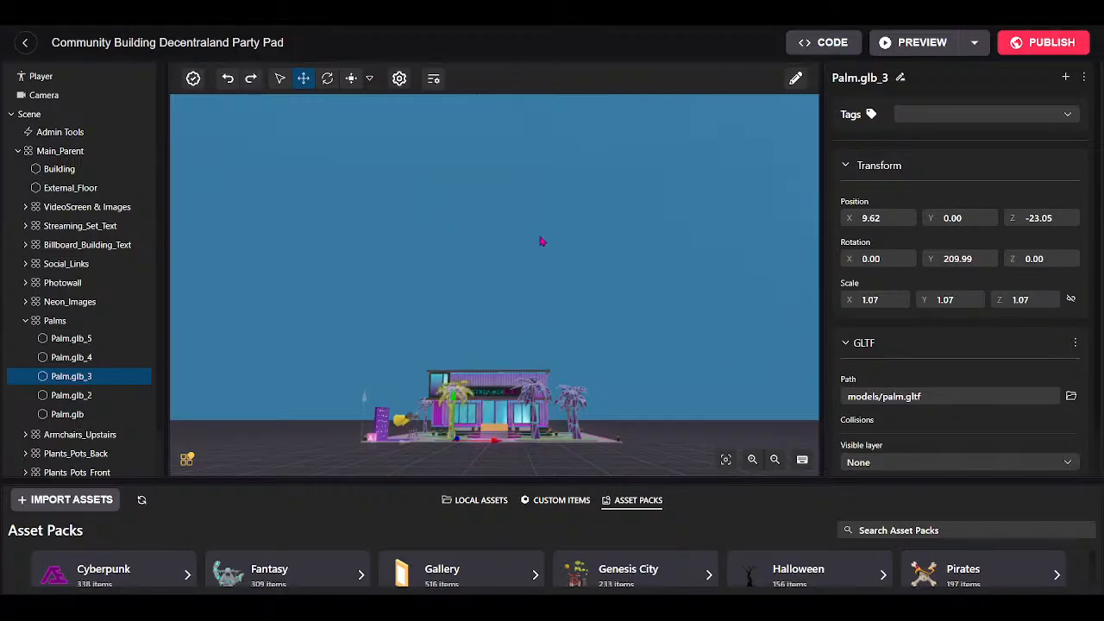
# Inspect the selected palm's base and the purple photo wall with its spotlights and rope barriers up close.
pyautogui.moveTo(543, 242); pyautogui.dragTo(541, 335)
pyautogui.scroll(10, 541, 335)
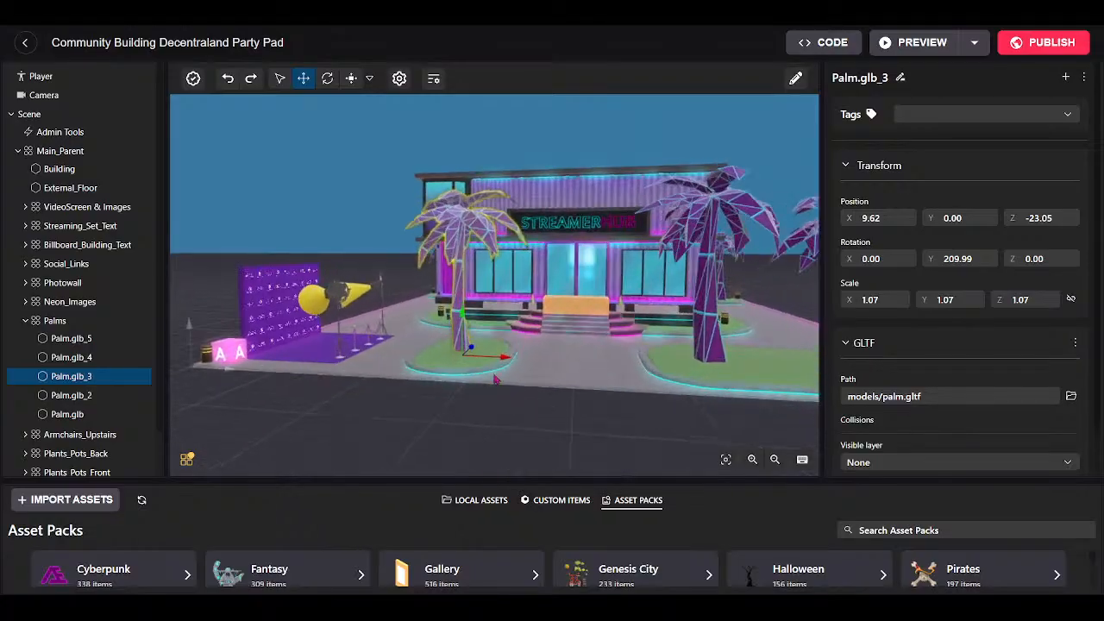
pyautogui.moveTo(549, 385); pyautogui.dragTo(463, 402)
pyautogui.scroll(5, 469, 376)
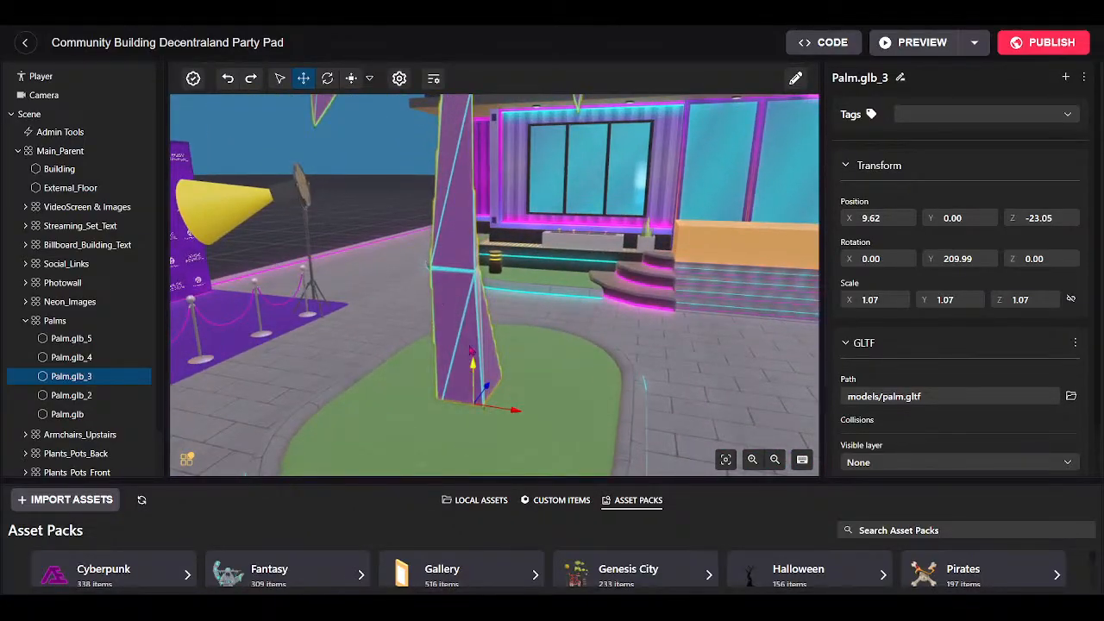
pyautogui.moveTo(476, 334); pyautogui.dragTo(505, 349)
pyautogui.scroll(3, 475, 343)
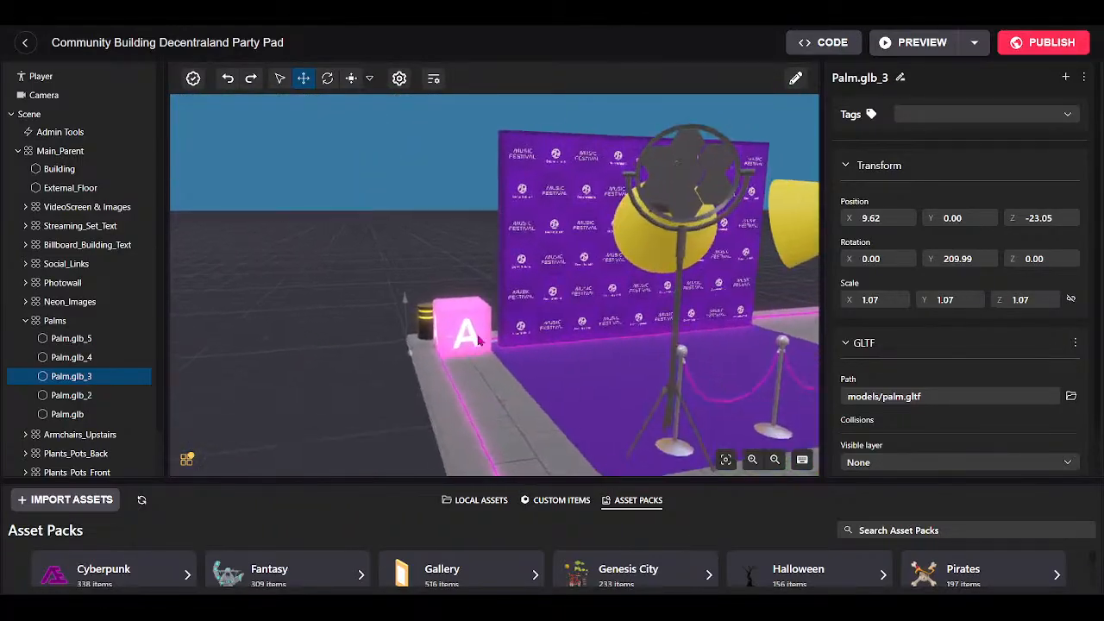
# Examine the photo wall's Music Festival and Decentraland logo pattern, the spotlights and the glowing letter block beside it.
pyautogui.scroll(3, 567, 337)
pyautogui.scroll(-5, 567, 337)
pyautogui.moveTo(567, 336); pyautogui.dragTo(474, 302)
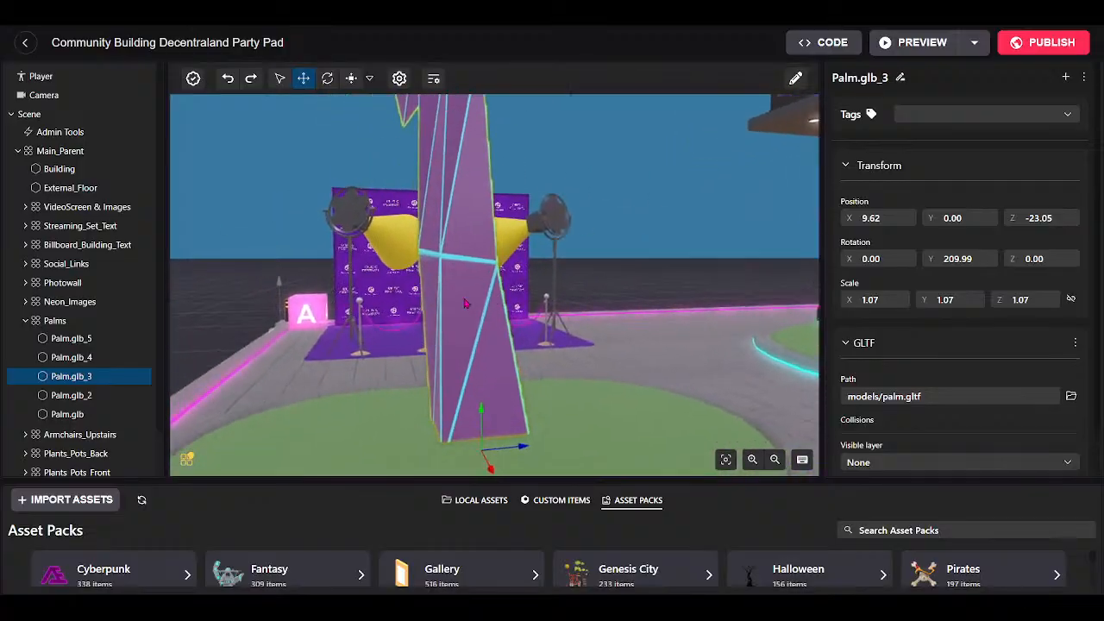
pyautogui.scroll(4, 424, 287)
pyautogui.scroll(3, 424, 287)
pyautogui.moveTo(402, 285); pyautogui.dragTo(217, 340)
pyautogui.scroll(3, 430, 272)
pyautogui.scroll(-5, 217, 339)
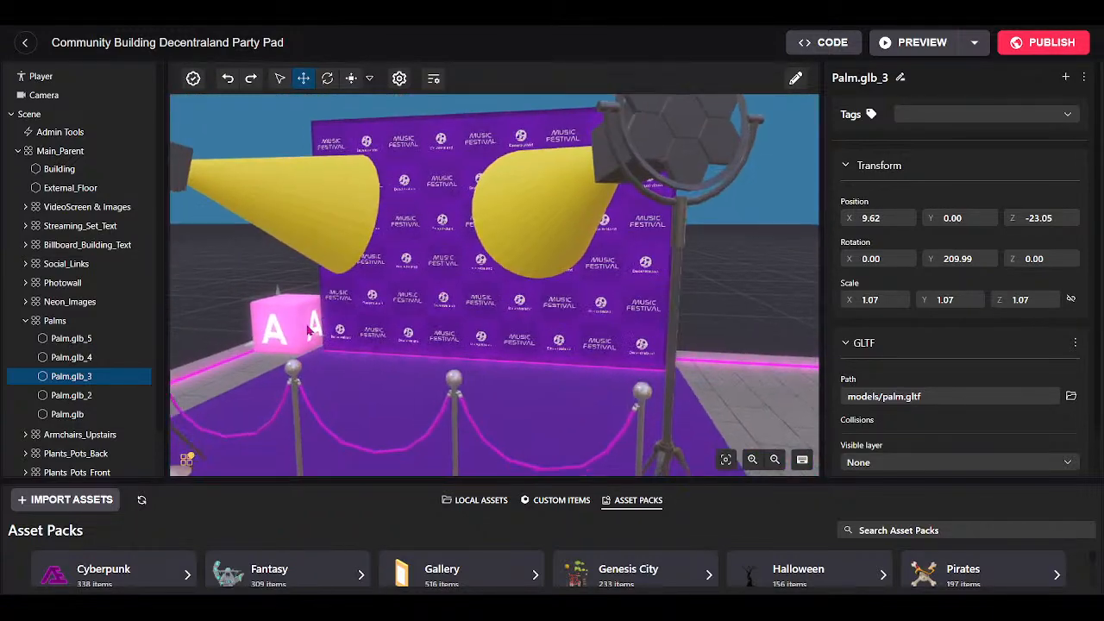
pyautogui.scroll(5, 308, 332)
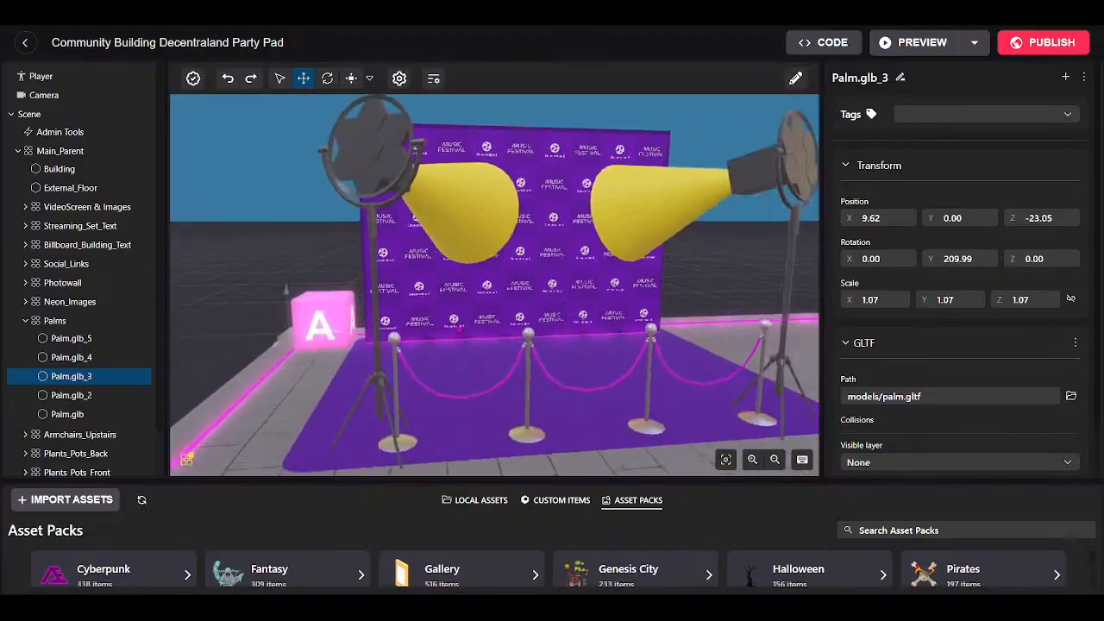
pyautogui.scroll(10, 505, 337)
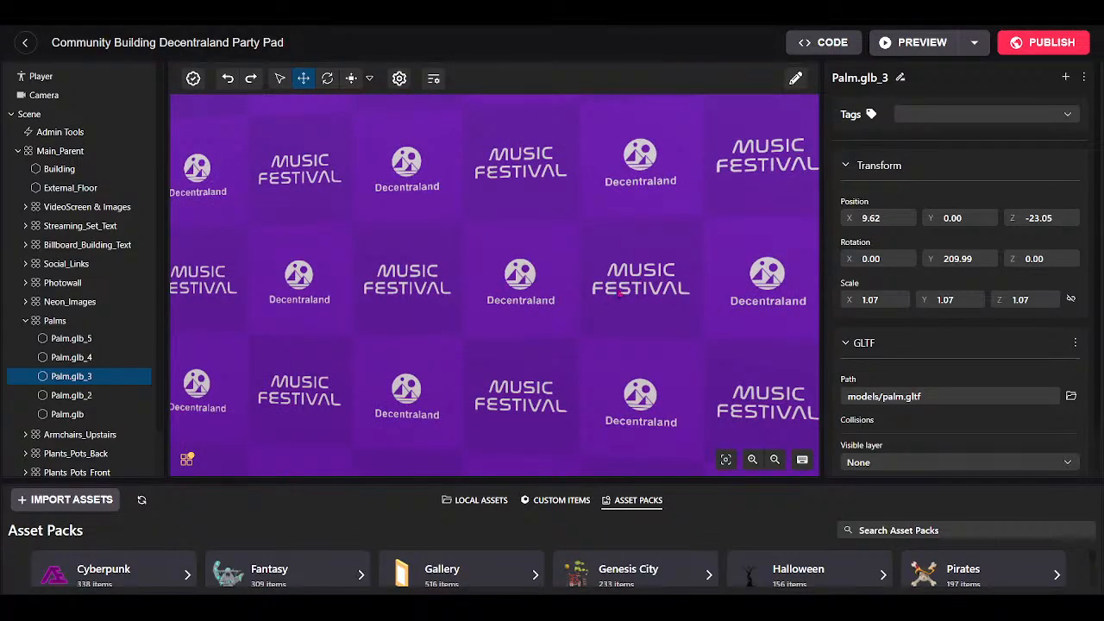
pyautogui.scroll(-6, 481, 281)
pyautogui.scroll(-3, 522, 291)
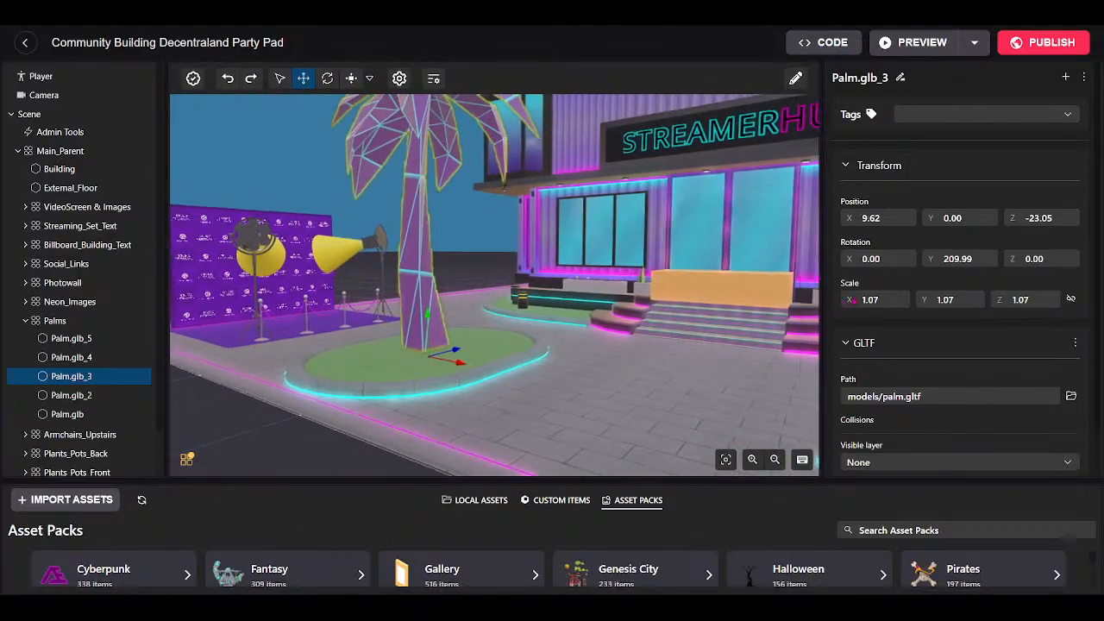
# Examine the building's STREAMERHUB sign and entrance, and the on-air stage with its armchairs and microphone inside.
pyautogui.scroll(3, 512, 285)
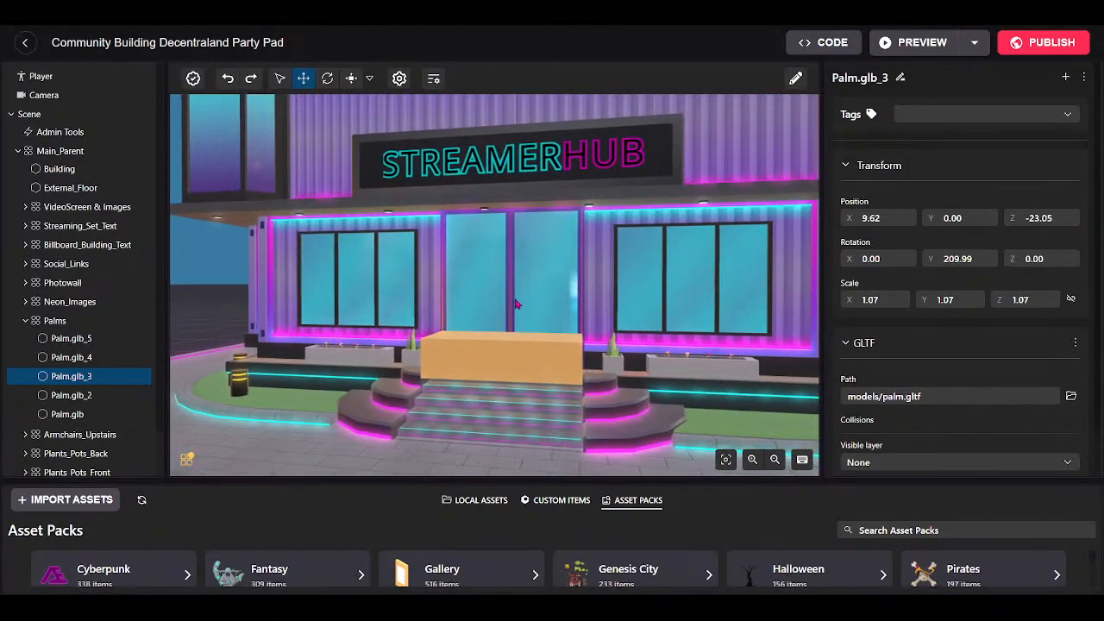
pyautogui.moveTo(516, 304); pyautogui.dragTo(535, 246)
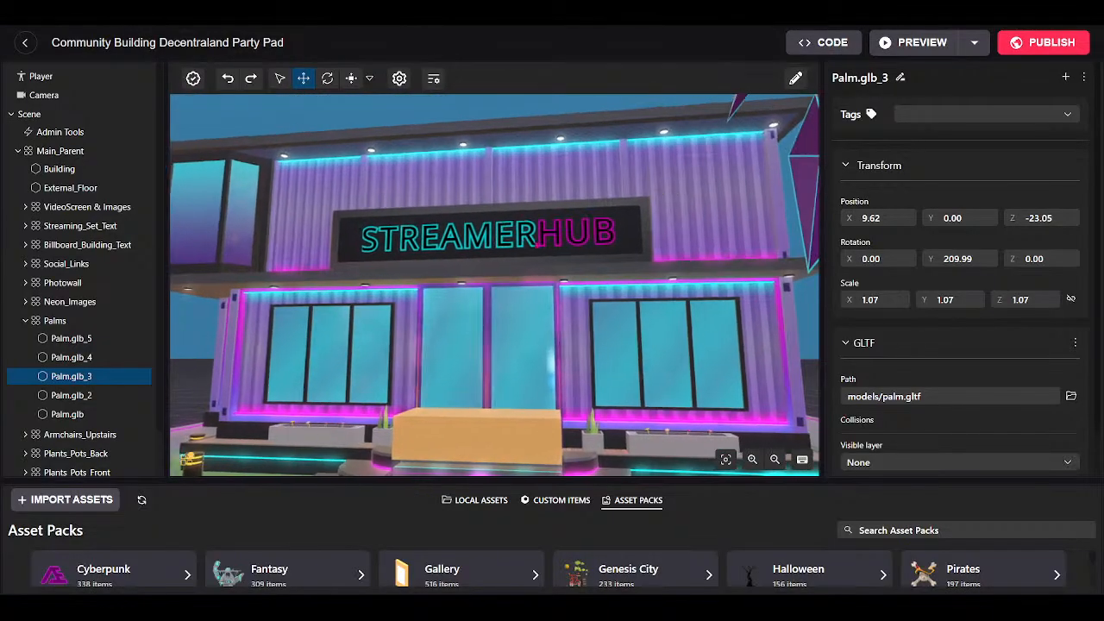
pyautogui.scroll(5, 537, 245)
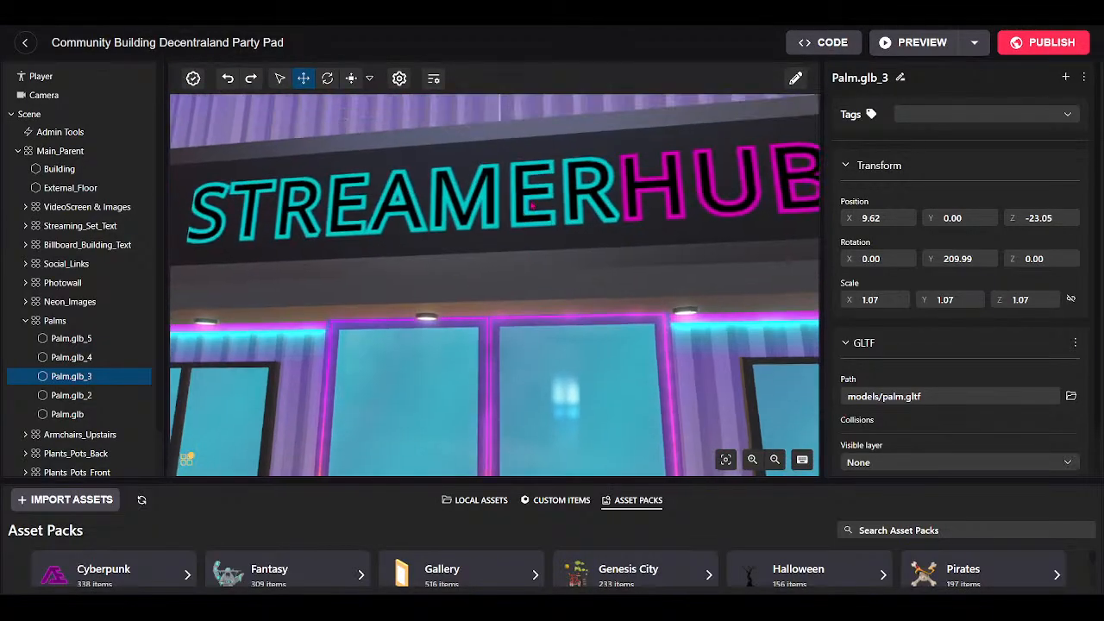
pyautogui.moveTo(531, 196); pyautogui.dragTo(548, 368)
pyautogui.scroll(3, 551, 383)
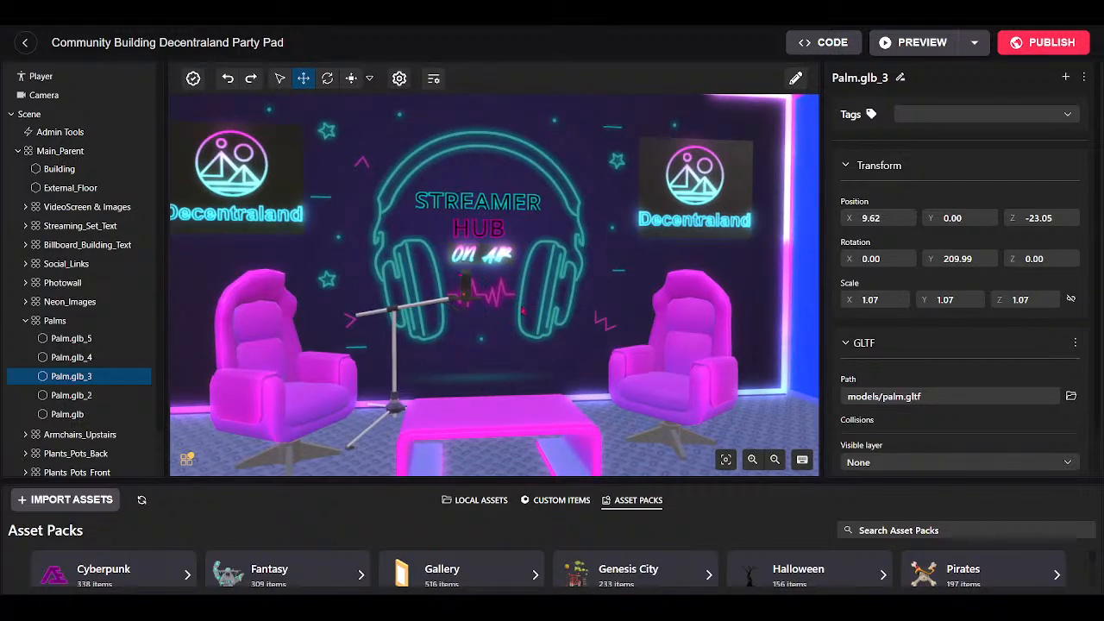
pyautogui.moveTo(557, 308); pyautogui.dragTo(450, 323)
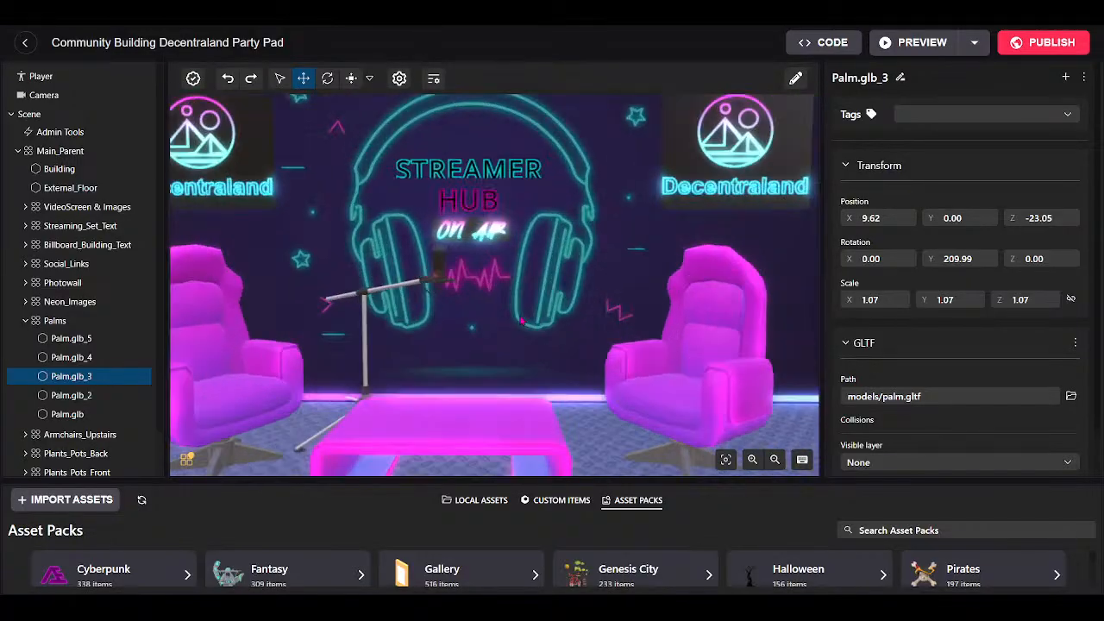
pyautogui.moveTo(524, 258); pyautogui.dragTo(491, 314)
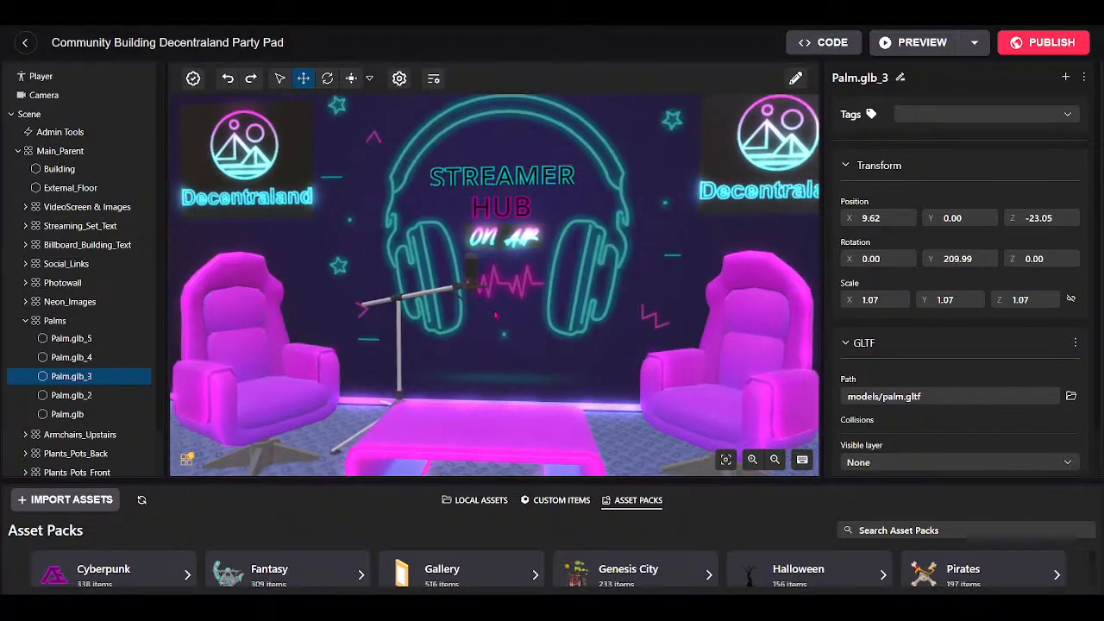
# Examine the posters and upstairs lounge on the building's upper floor, and the doorway below them.
pyautogui.scroll(-5, 493, 317)
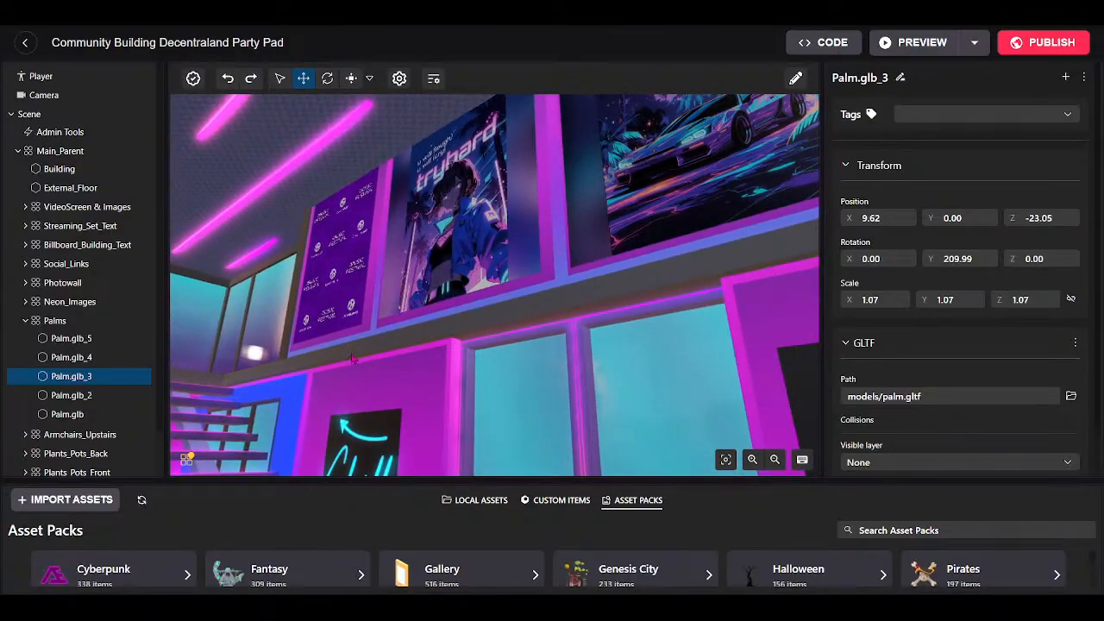
pyautogui.scroll(-3, 374, 356)
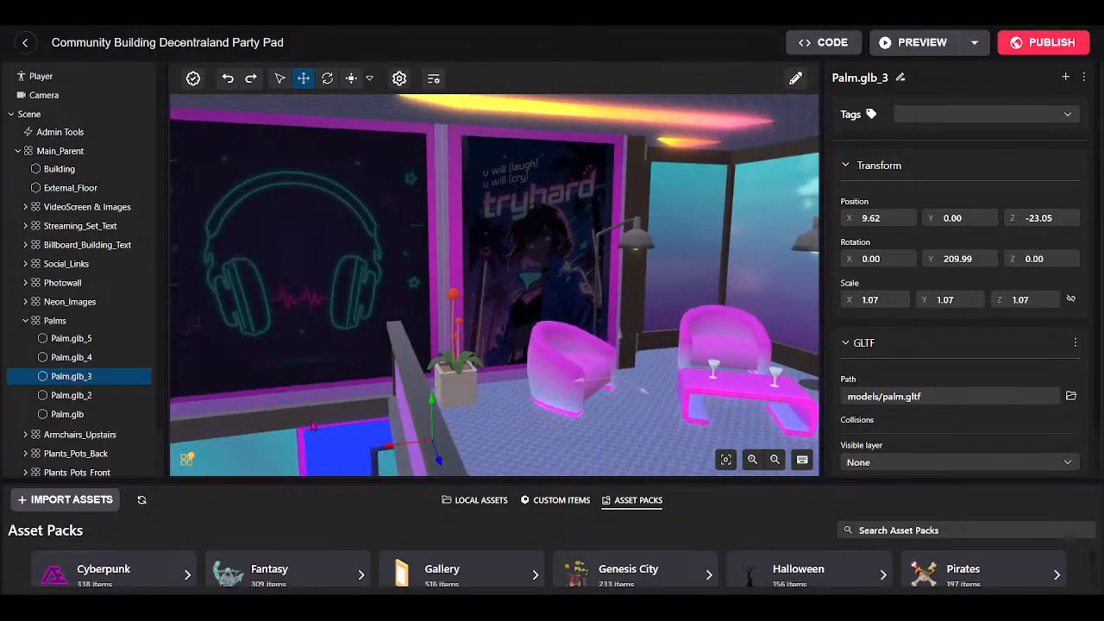
pyautogui.scroll(3, 270, 406)
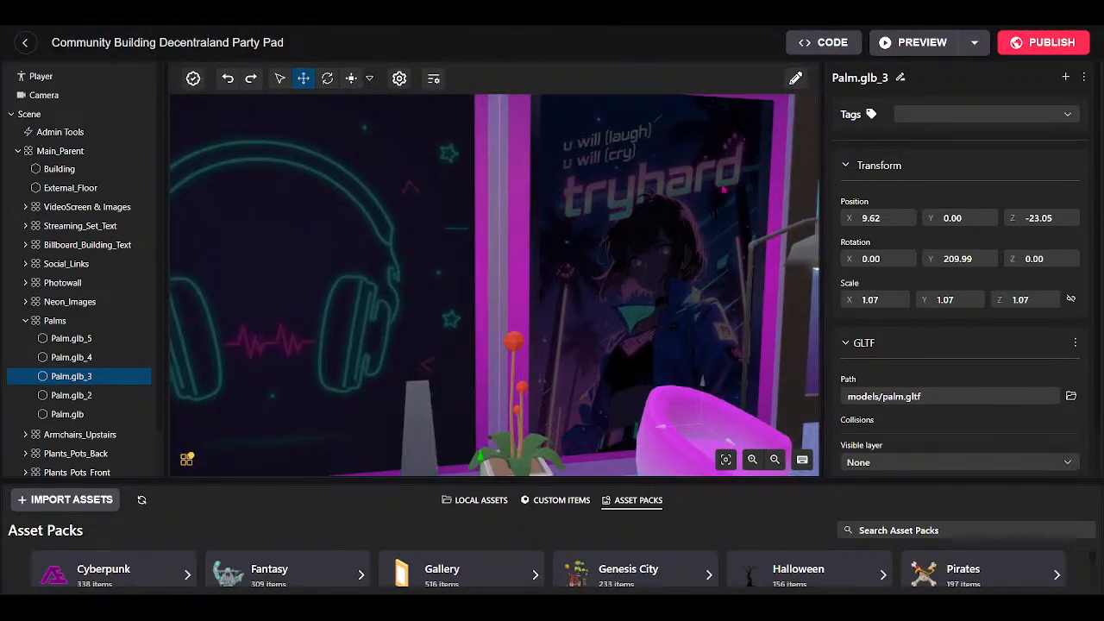
pyautogui.moveTo(565, 348); pyautogui.dragTo(570, 294)
pyautogui.moveTo(602, 380); pyautogui.dragTo(674, 391)
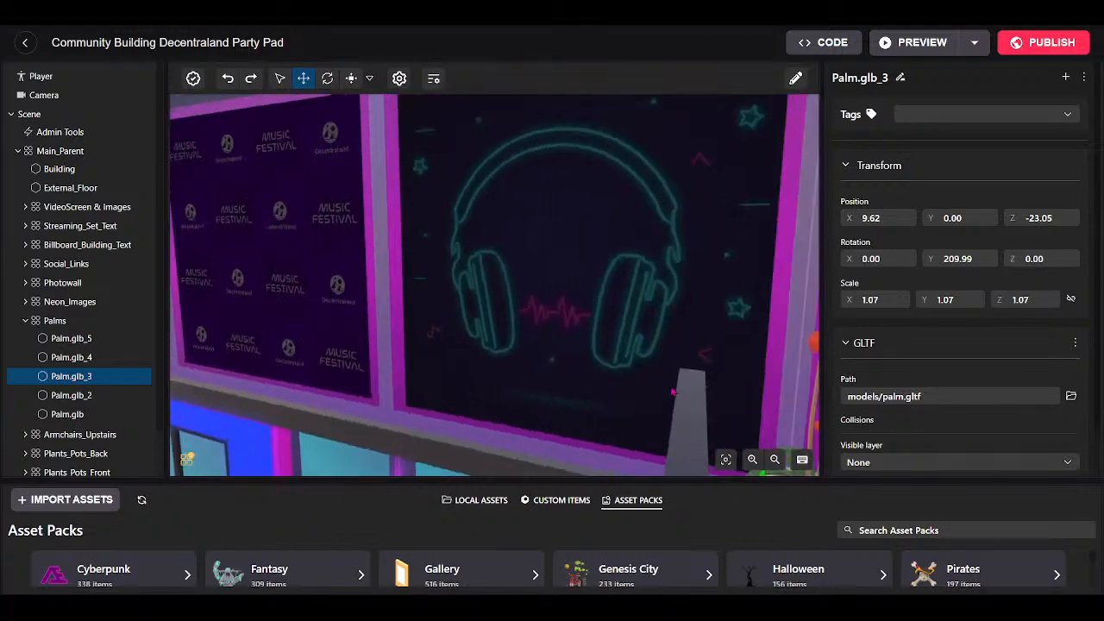
pyautogui.moveTo(601, 265); pyautogui.dragTo(870, 416)
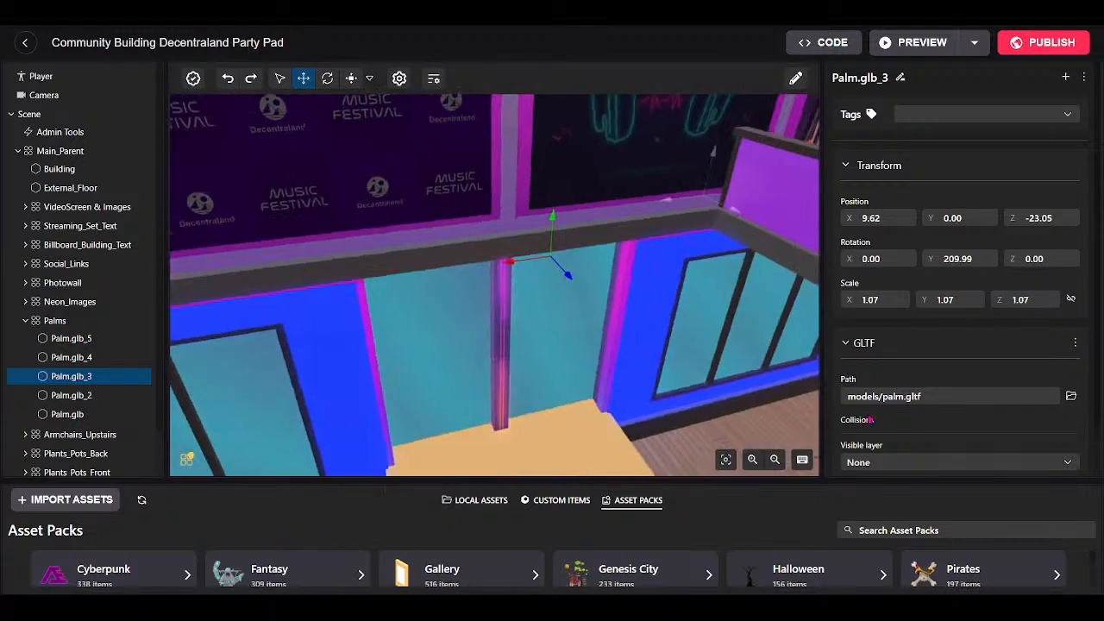
pyautogui.moveTo(494, 390); pyautogui.dragTo(819, 449)
pyautogui.moveTo(480, 397); pyautogui.dragTo(633, 200)
# Examine the interior stage with its social media panels, and the building's exterior with the palms from a distance.
pyautogui.scroll(4, 629, 199)
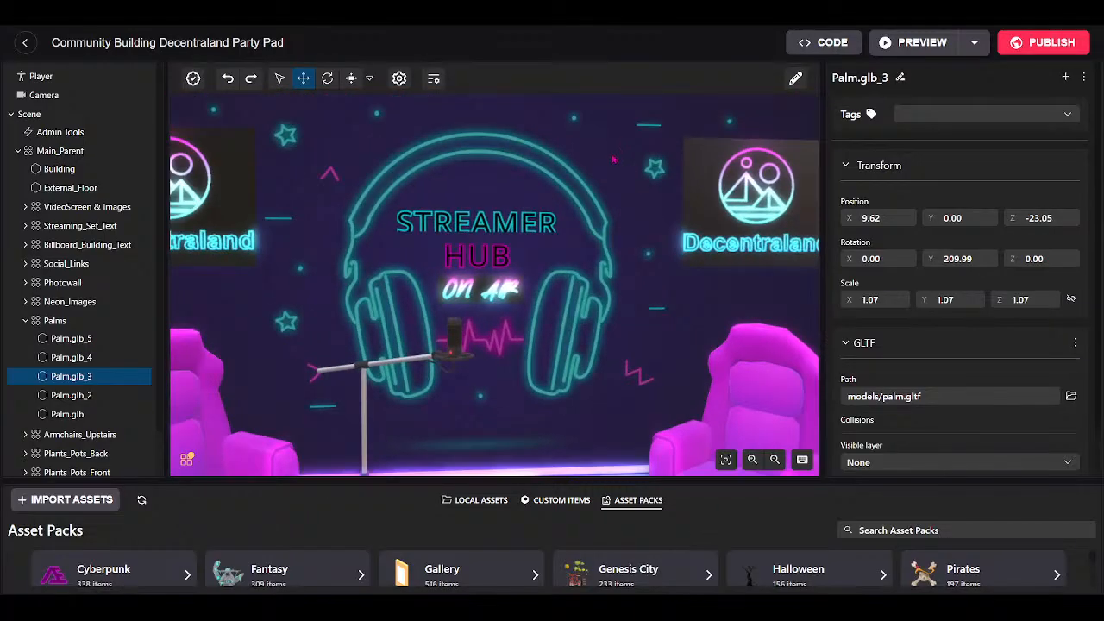
pyautogui.moveTo(537, 292); pyautogui.dragTo(533, 295)
pyautogui.scroll(-5, 533, 295)
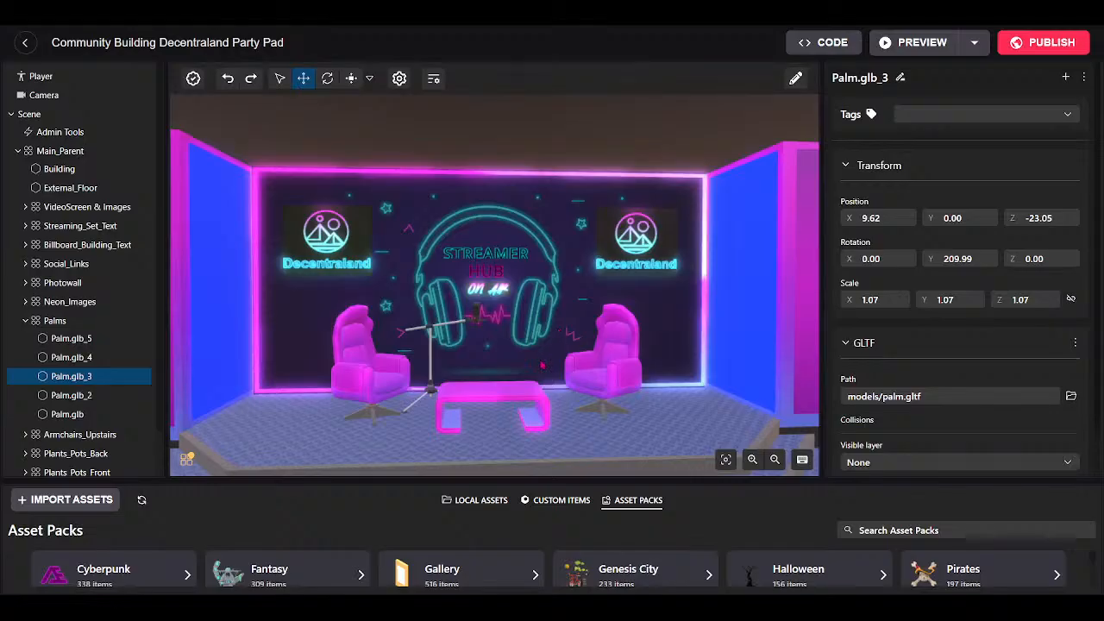
pyautogui.moveTo(541, 366); pyautogui.dragTo(606, 367)
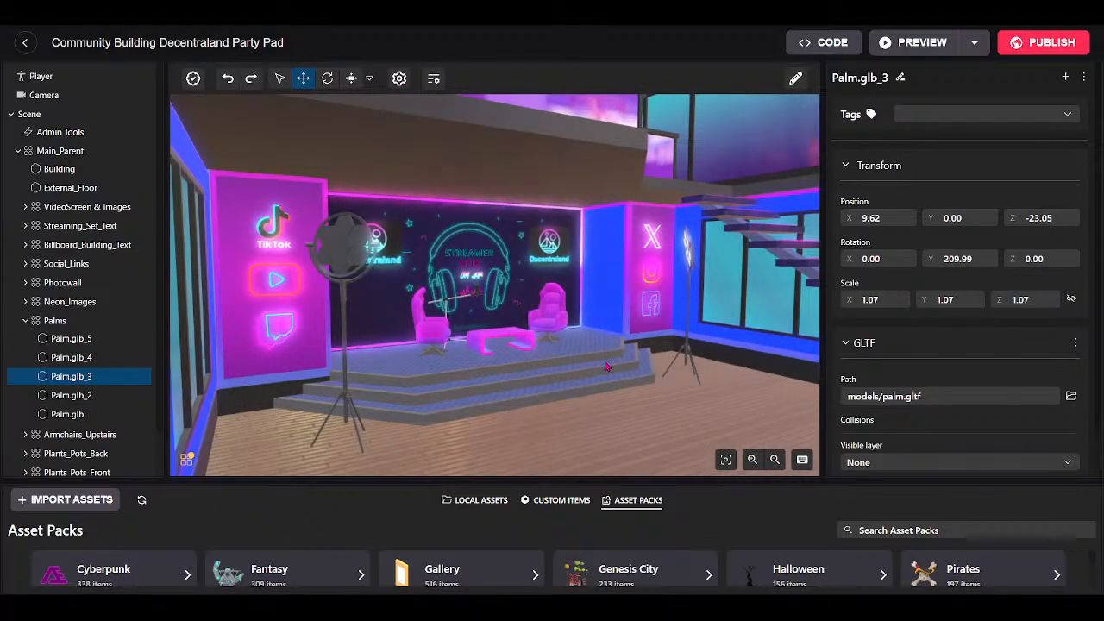
pyautogui.moveTo(606, 367); pyautogui.dragTo(998, 311)
pyautogui.moveTo(541, 345)
pyautogui.mouseDown()
pyautogui.moveTo(689, 350)
pyautogui.moveTo(659, 265)
pyautogui.moveTo(559, 345)
pyautogui.mouseUp()
pyautogui.scroll(-10, 600, 319)
pyautogui.scroll(3, 559, 345)
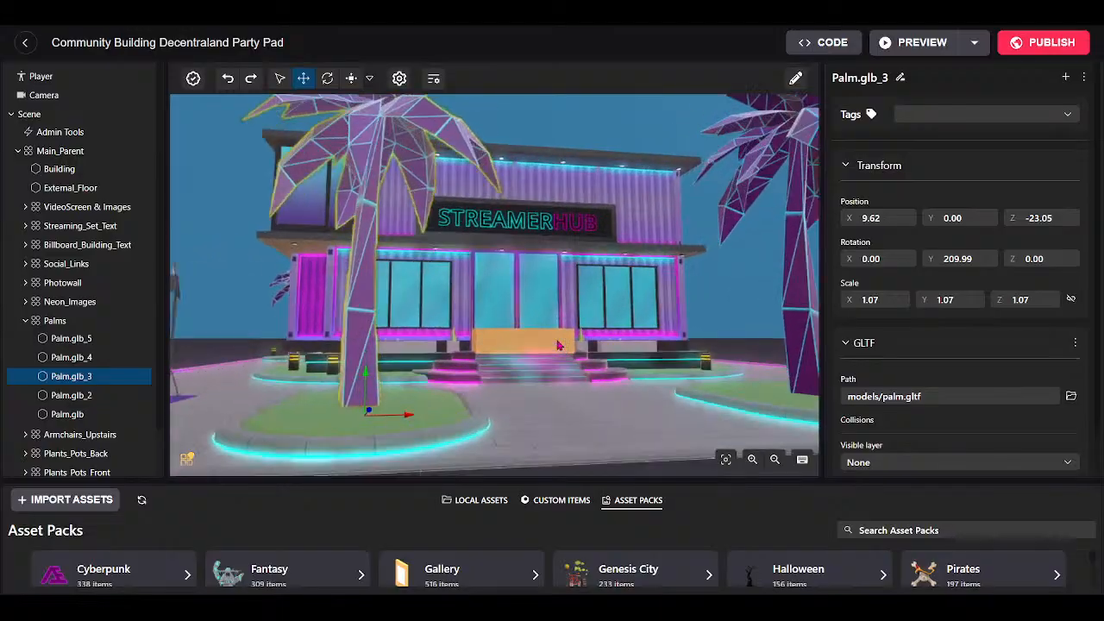
pyautogui.scroll(-8, 559, 345)
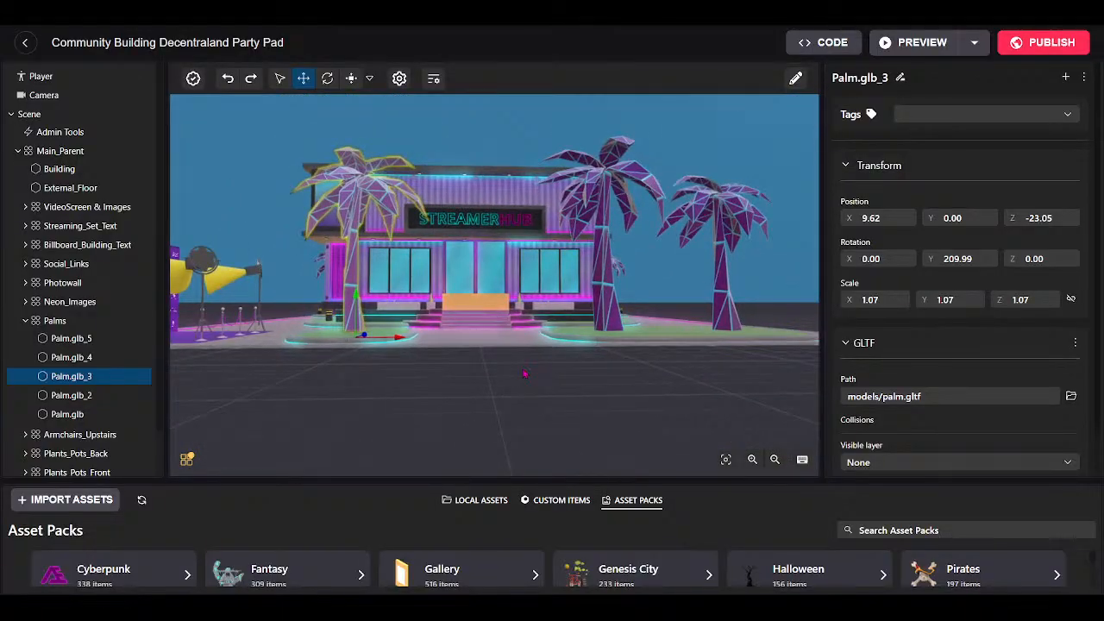
# Change the STREAMER text on the building's front billboard to CBD.
pyautogui.scroll(10, 525, 374)
pyautogui.scroll(5, 509, 328)
pyautogui.scroll(3, 508, 295)
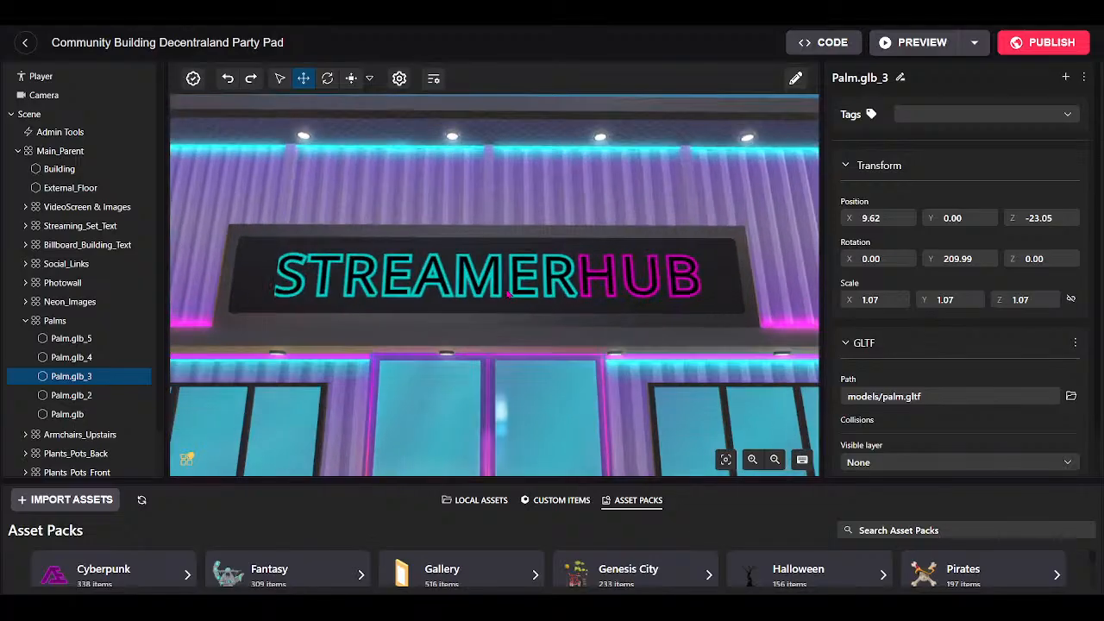
pyautogui.moveTo(508, 295); pyautogui.dragTo(502, 363)
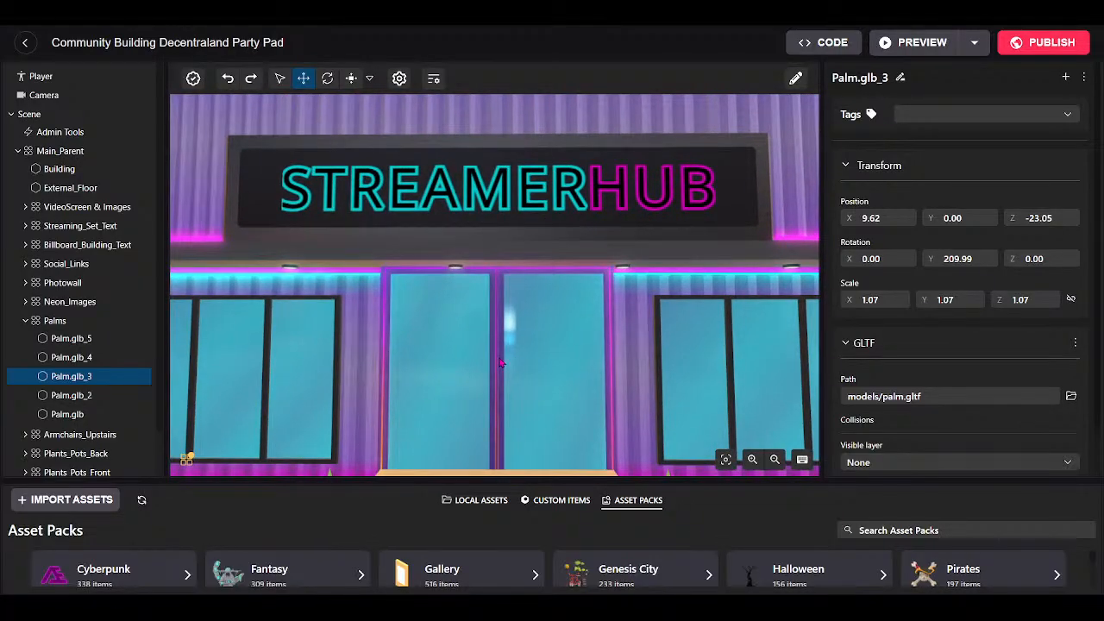
pyautogui.click(422, 199)
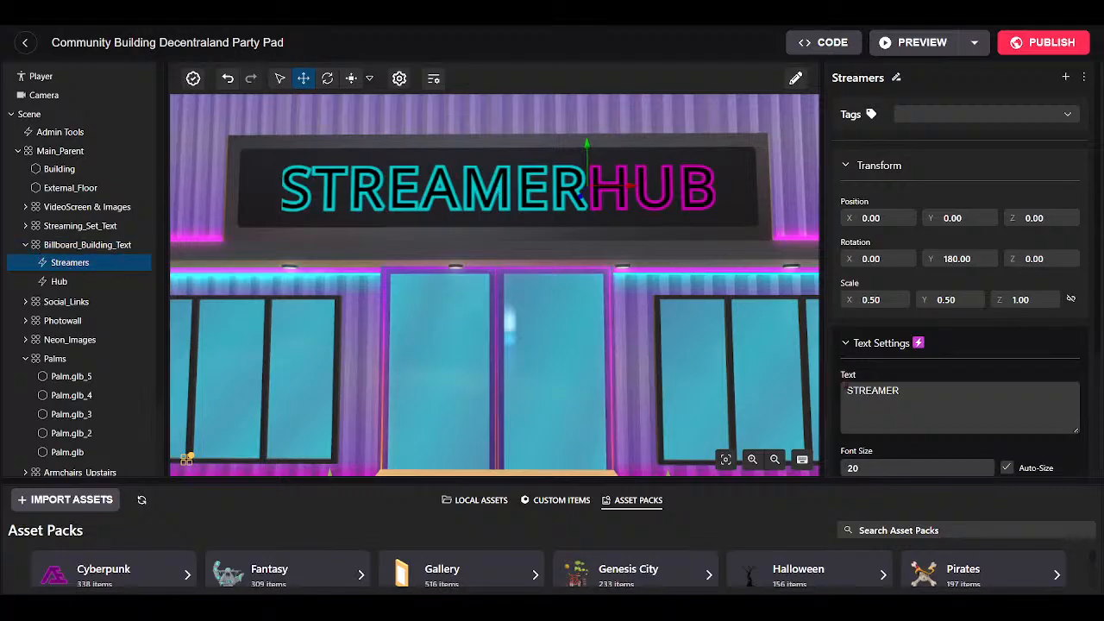
pyautogui.doubleClick(923, 392)
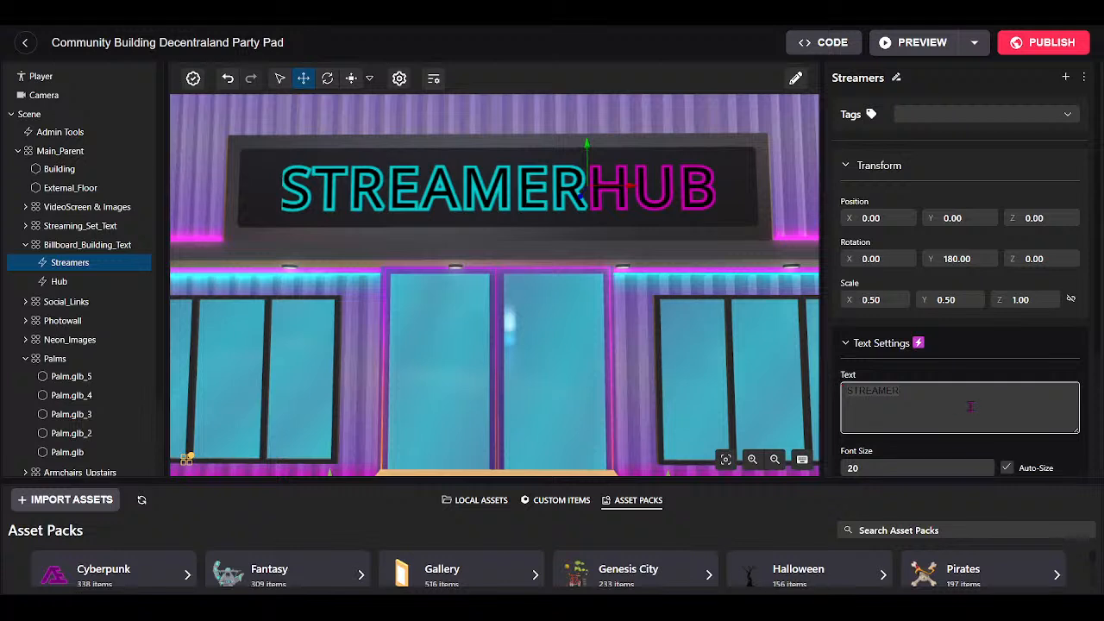
pyautogui.write('CBD')
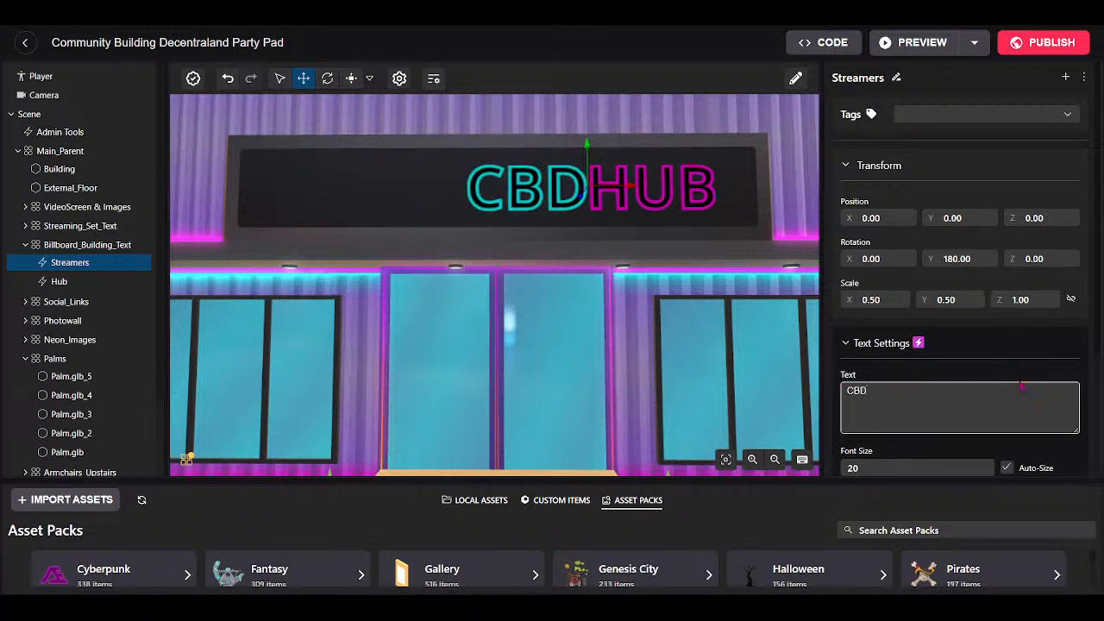
# Try COMMUNITY as the billboard's cyan text and check how it fits on the sign.
pyautogui.press('BackSpace')
pyautogui.press('BackSpace')
pyautogui.write('o')
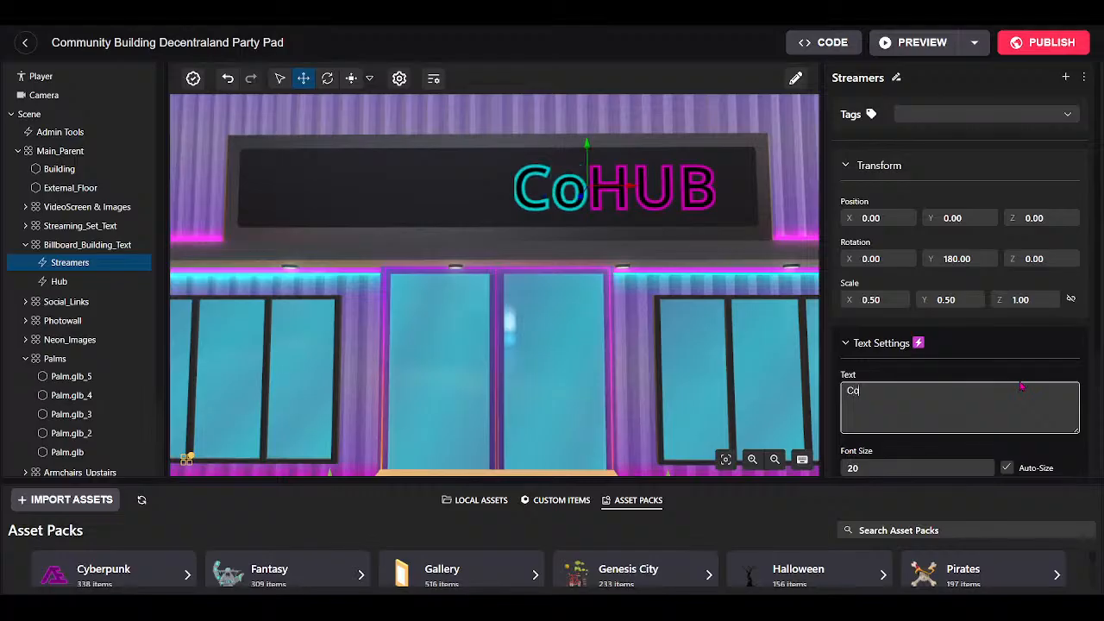
pyautogui.press('BackSpace')
pyautogui.write('OMMUITY')
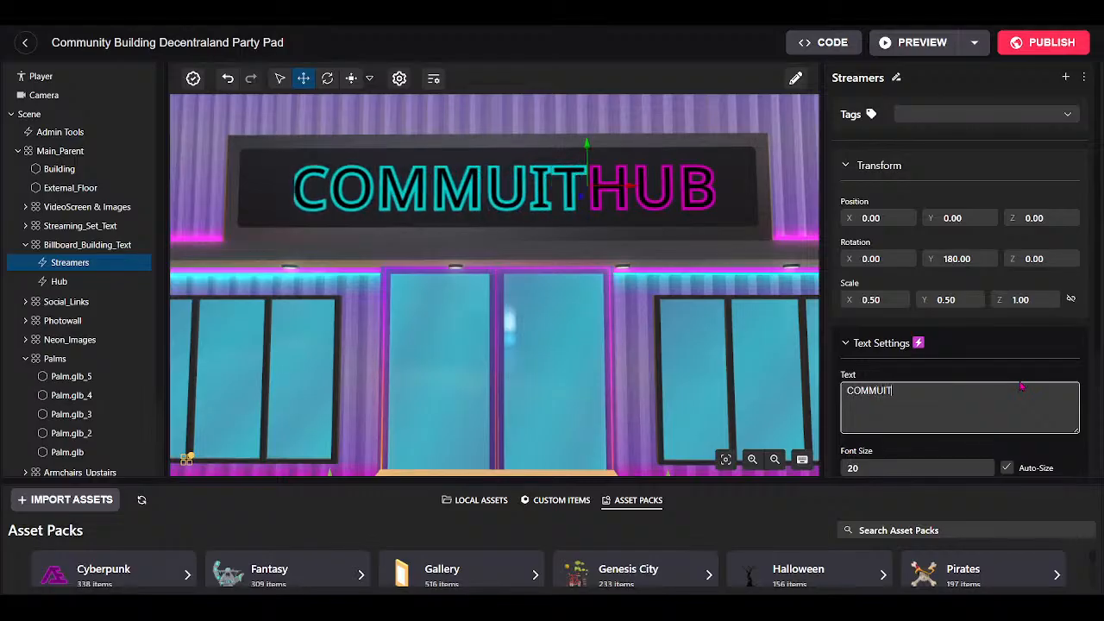
pyautogui.press('BackSpace')
pyautogui.press('BackSpace')
pyautogui.write('NIT')
pyautogui.press('BackSpace')
pyautogui.press('BackSpace')
pyautogui.press('BackSpace')
pyautogui.press('BackSpace')
pyautogui.write('NITY')
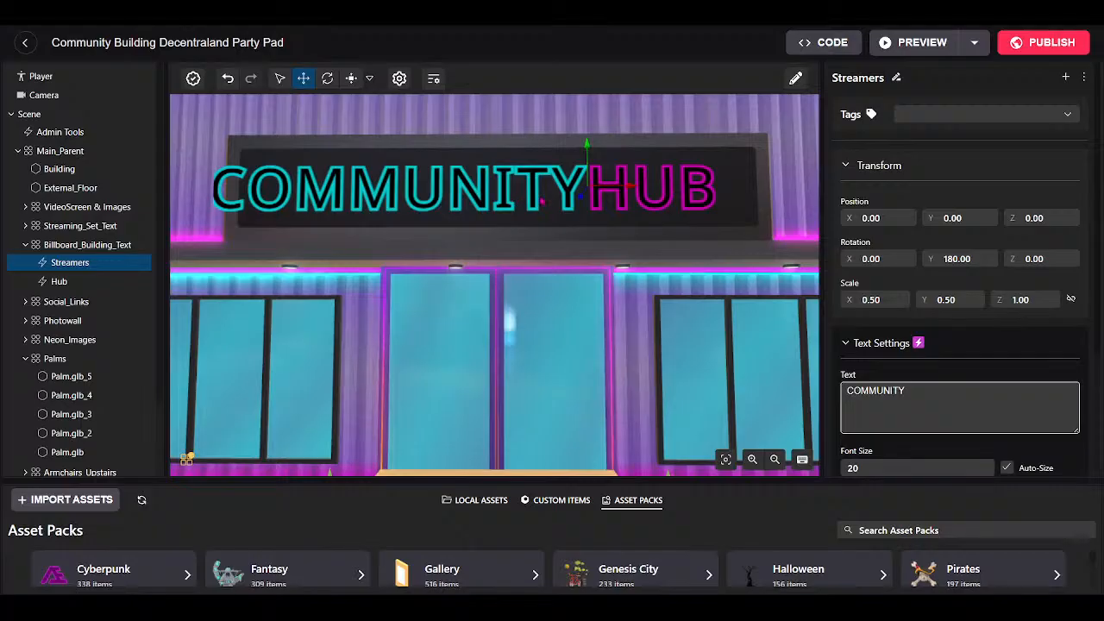
pyautogui.scroll(-4, 542, 201)
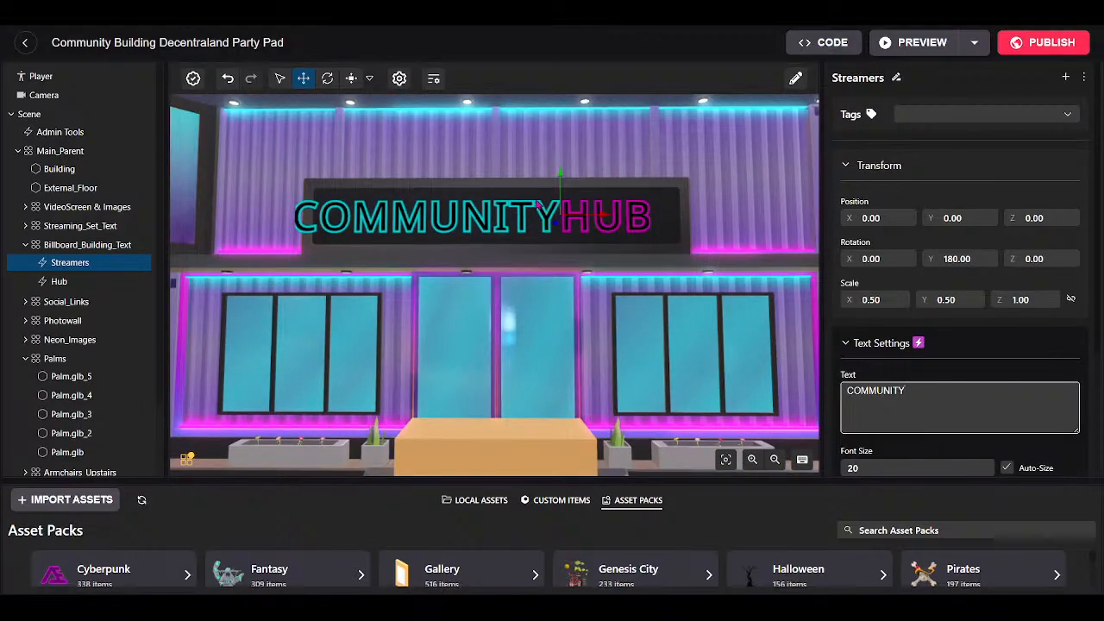
pyautogui.scroll(3, 539, 203)
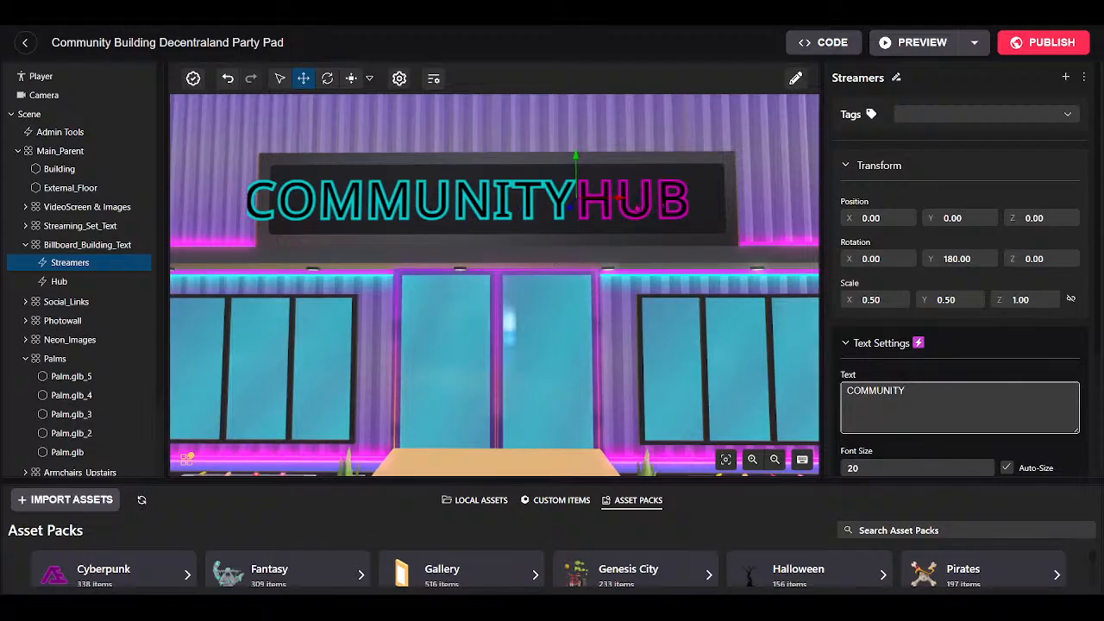
# Replace the COMMUNITY wording on the billboard with the shorter text CBD.
pyautogui.press('BackSpace')
pyautogui.press('BackSpace')
pyautogui.press('BackSpace')
pyautogui.press('BackSpace')
pyautogui.press('BackSpace')
pyautogui.press('BackSpace')
pyautogui.press('BackSpace')
pyautogui.press('BackSpace')
pyautogui.write('b')
pyautogui.press('BackSpace')
pyautogui.write('b')
pyautogui.press('BackSpace')
pyautogui.write('BD')
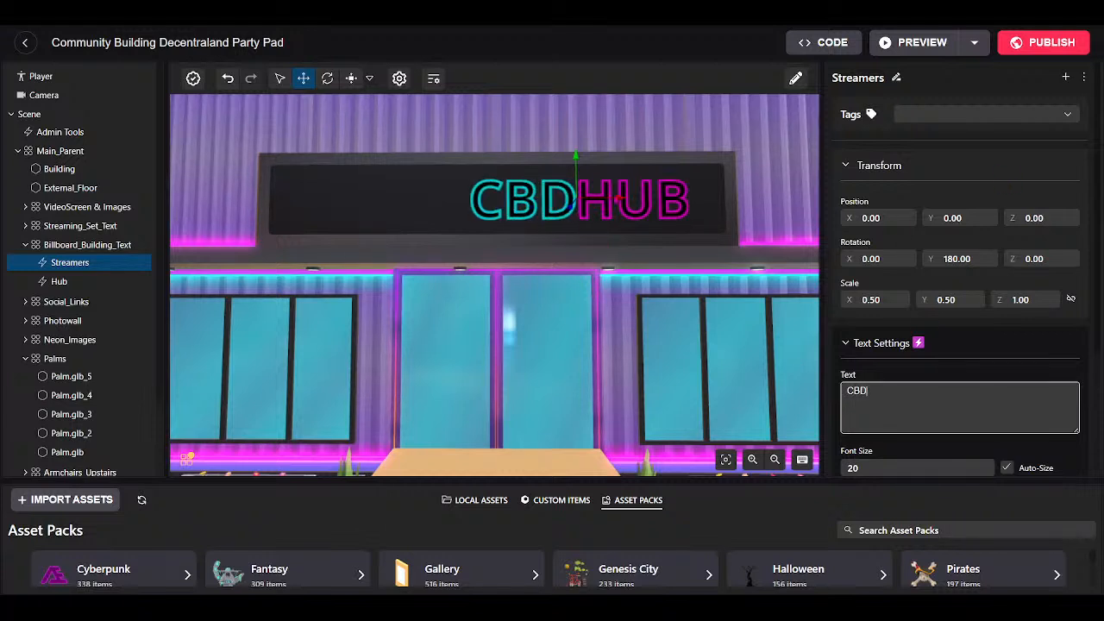
# Move the CBD text to X position 1.75 and shift HUB beside it so both words sit centred on the billboard.
pyautogui.moveTo(617, 199); pyautogui.dragTo(522, 198)
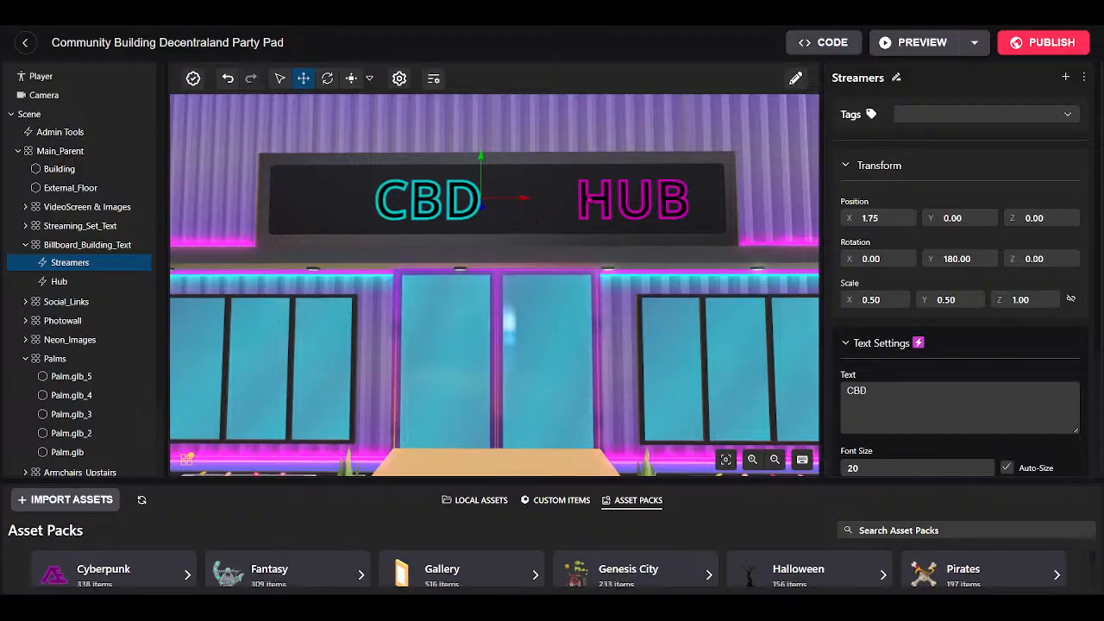
pyautogui.click(611, 200)
pyautogui.moveTo(618, 198); pyautogui.dragTo(535, 199)
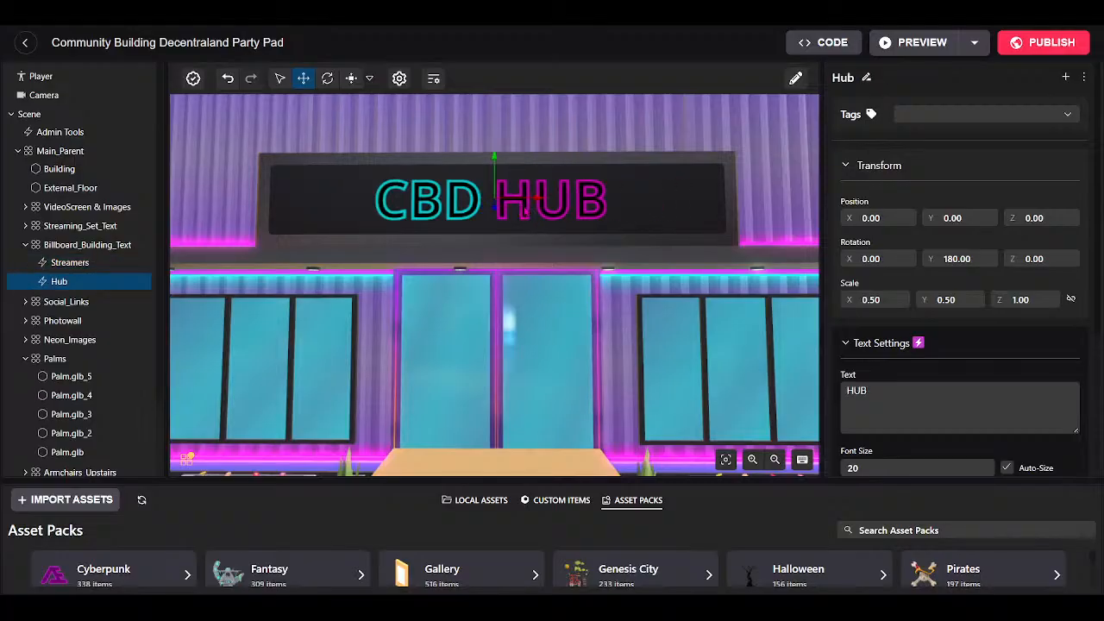
pyautogui.scroll(-6, 552, 386)
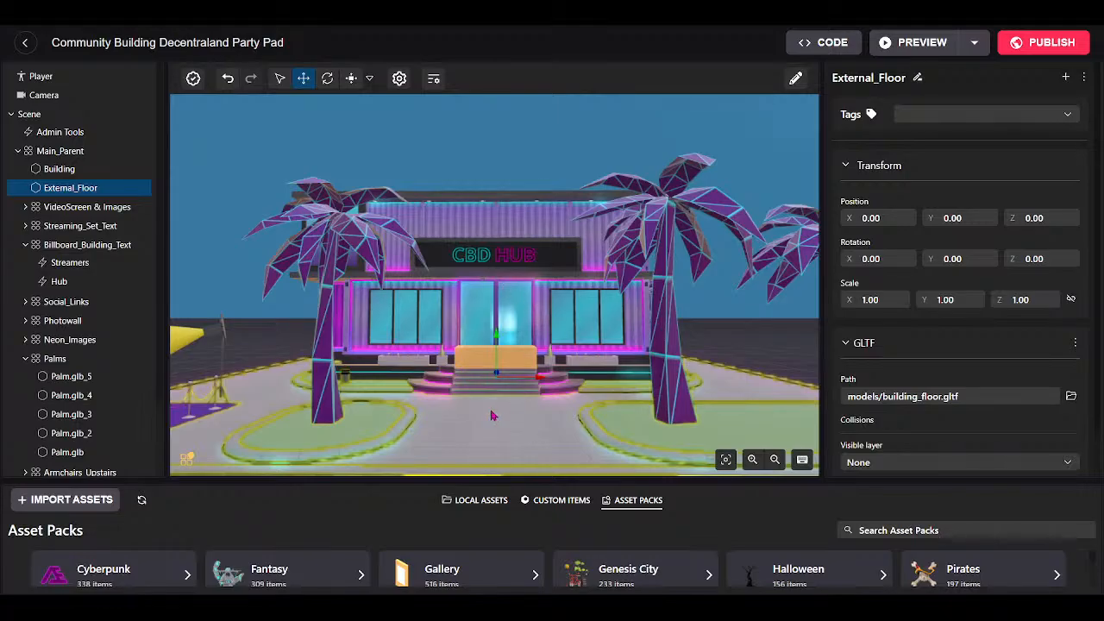
# Examine the Music Festival photo wall and its repeating logo pattern beside the building.
pyautogui.moveTo(492, 418); pyautogui.dragTo(227, 445)
pyautogui.press('w')
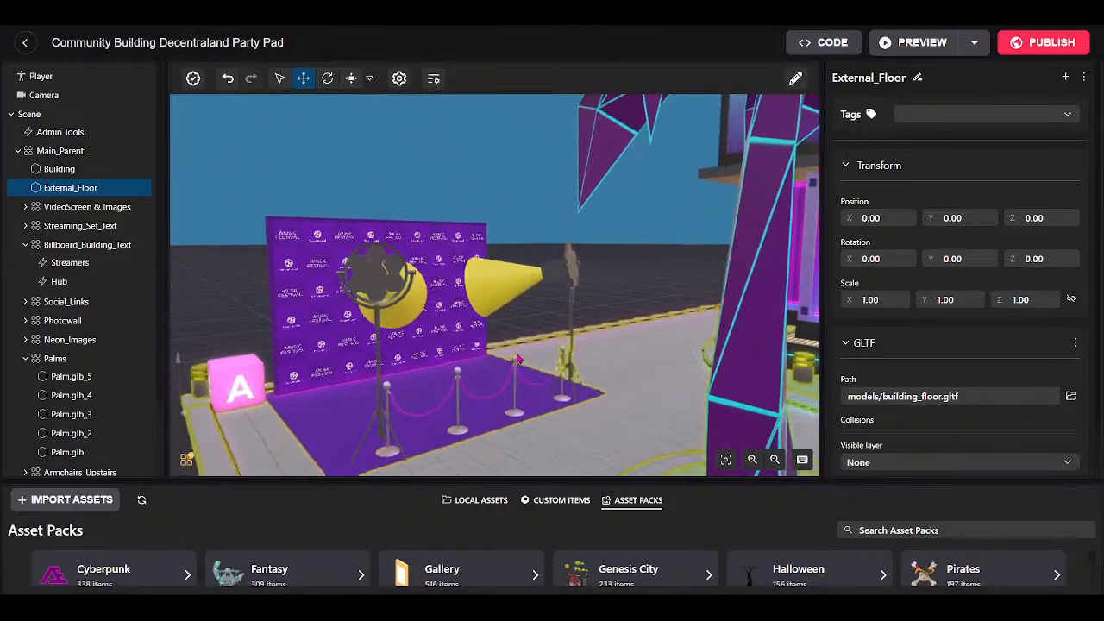
pyautogui.press('w')
pyautogui.press('s')
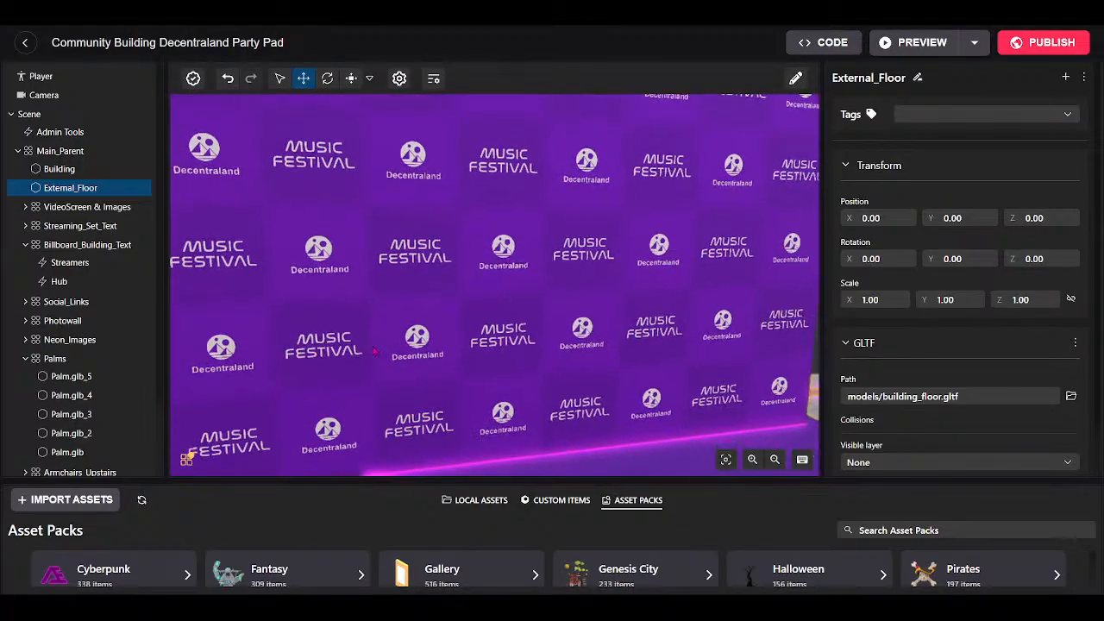
pyautogui.press('w')
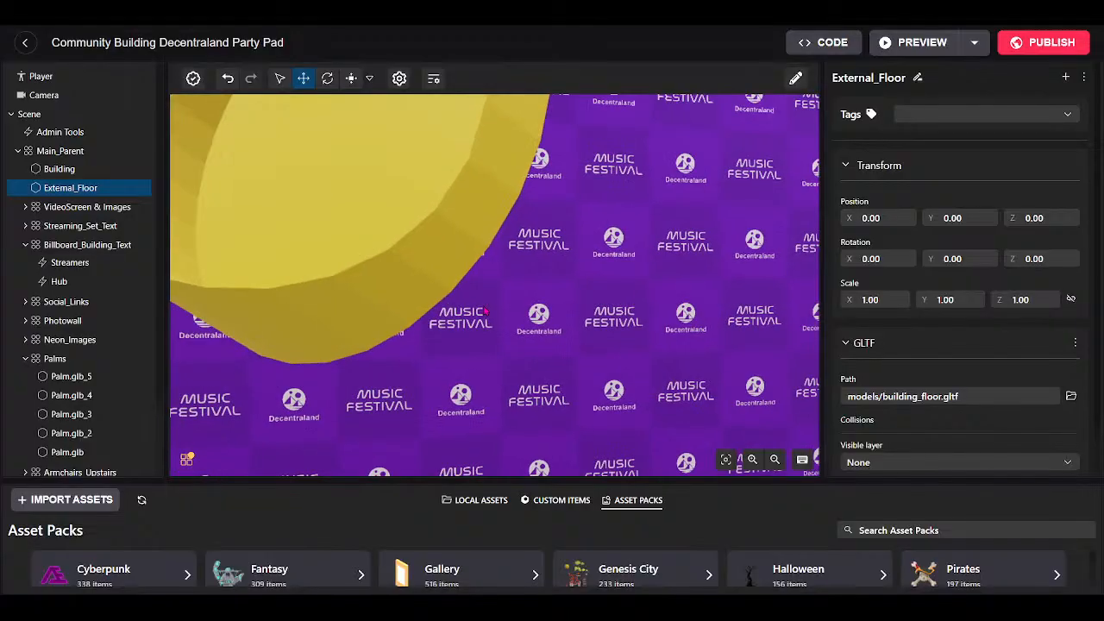
pyautogui.press('s')
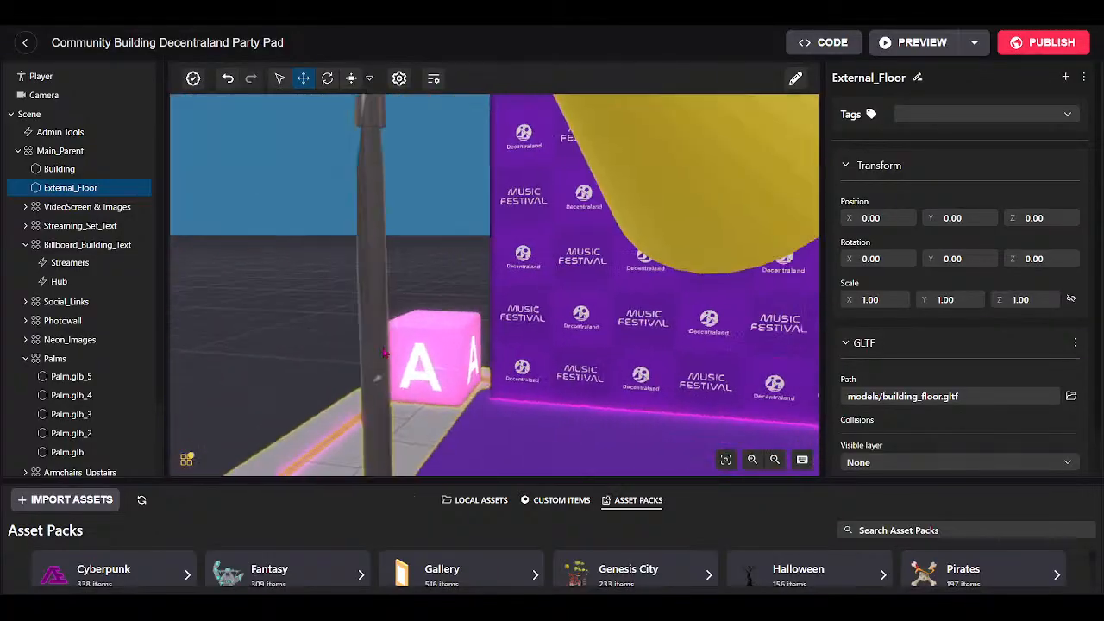
pyautogui.press('w')
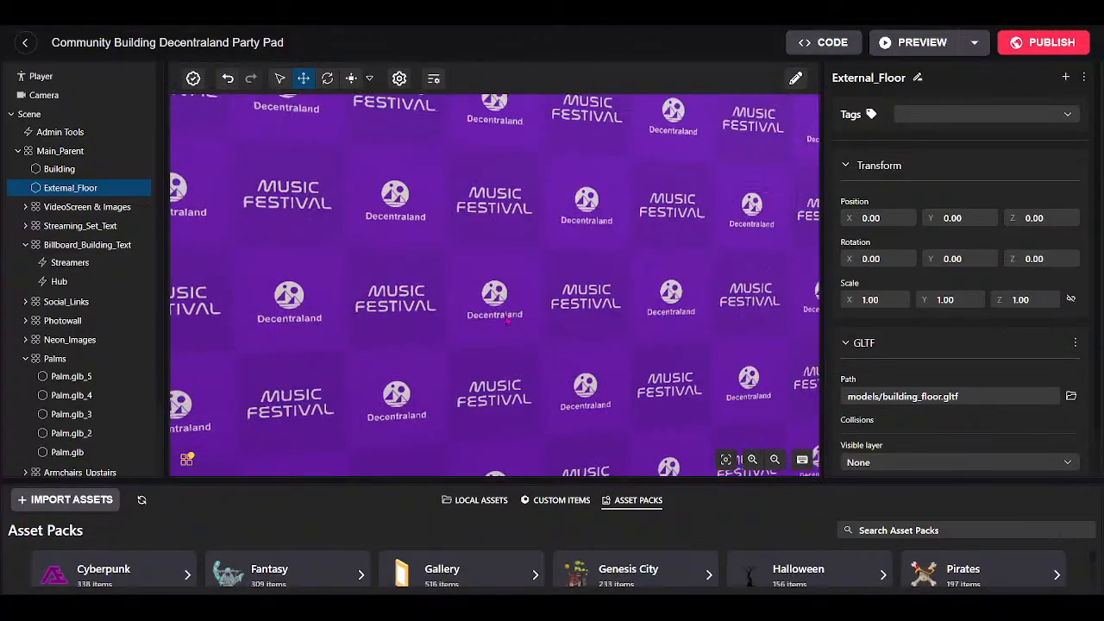
pyautogui.moveTo(588, 259); pyautogui.dragTo(550, 250)
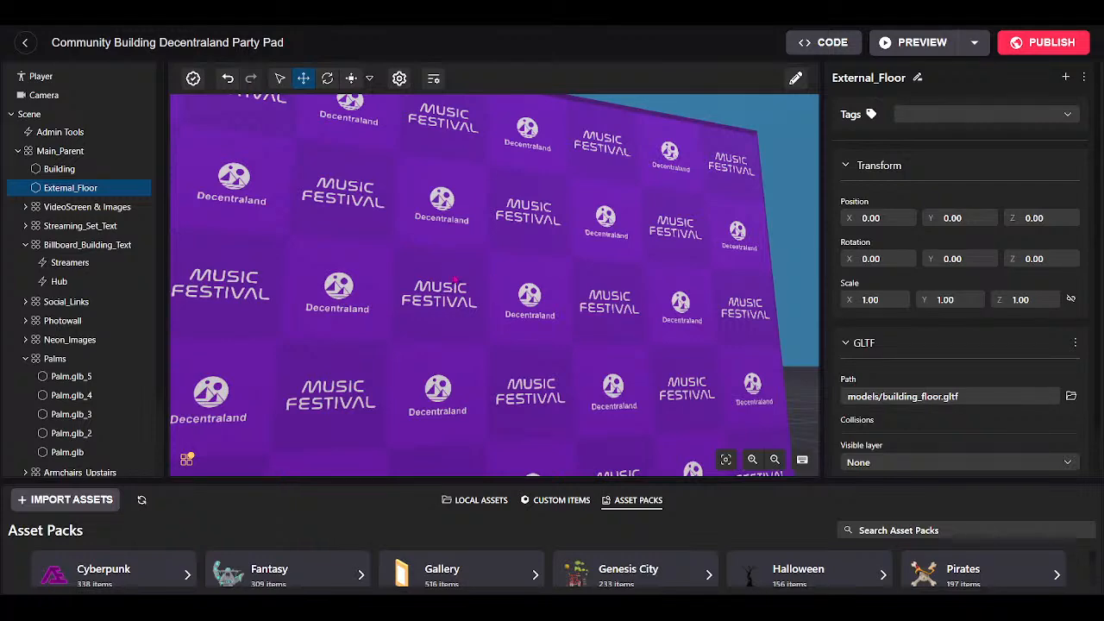
pyautogui.moveTo(464, 283); pyautogui.dragTo(400, 409)
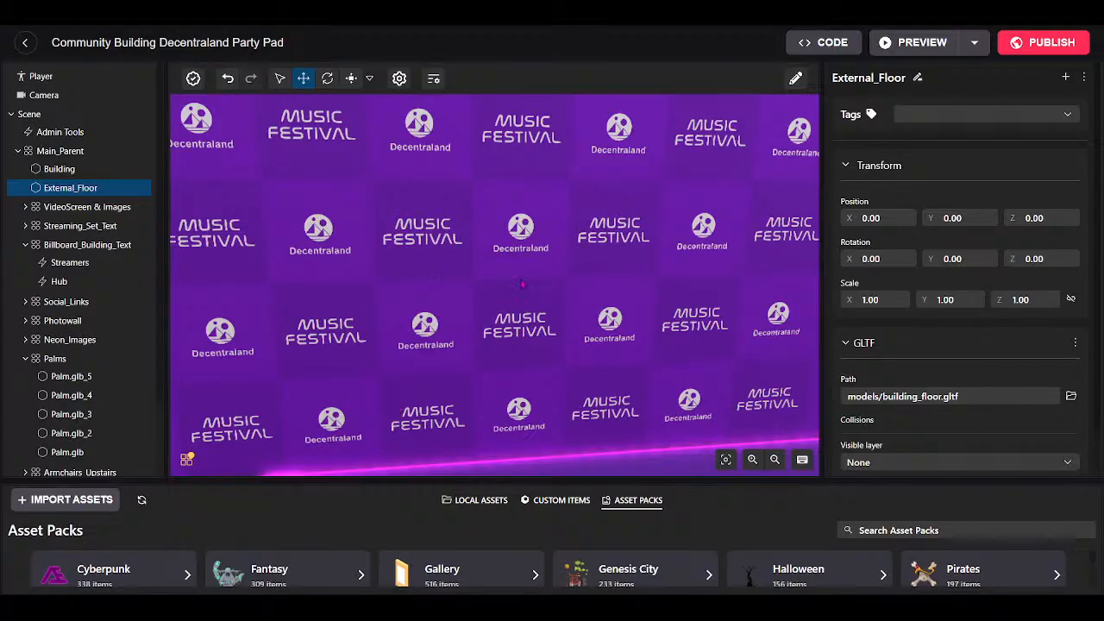
# Select the photo wall's custom image and review its transform and material properties.
pyautogui.scroll(-2, 522, 284)
pyautogui.scroll(2, 530, 286)
pyautogui.click(620, 265)
pyautogui.scroll(-3, 539, 261)
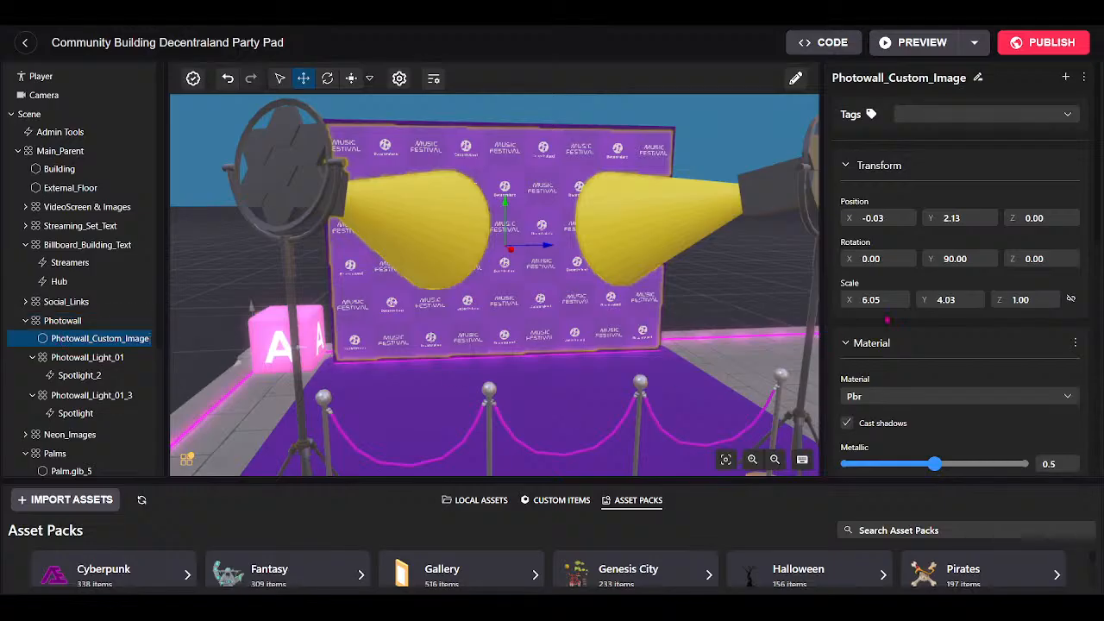
pyautogui.scroll(-3, 961, 310)
pyautogui.scroll(-3, 961, 311)
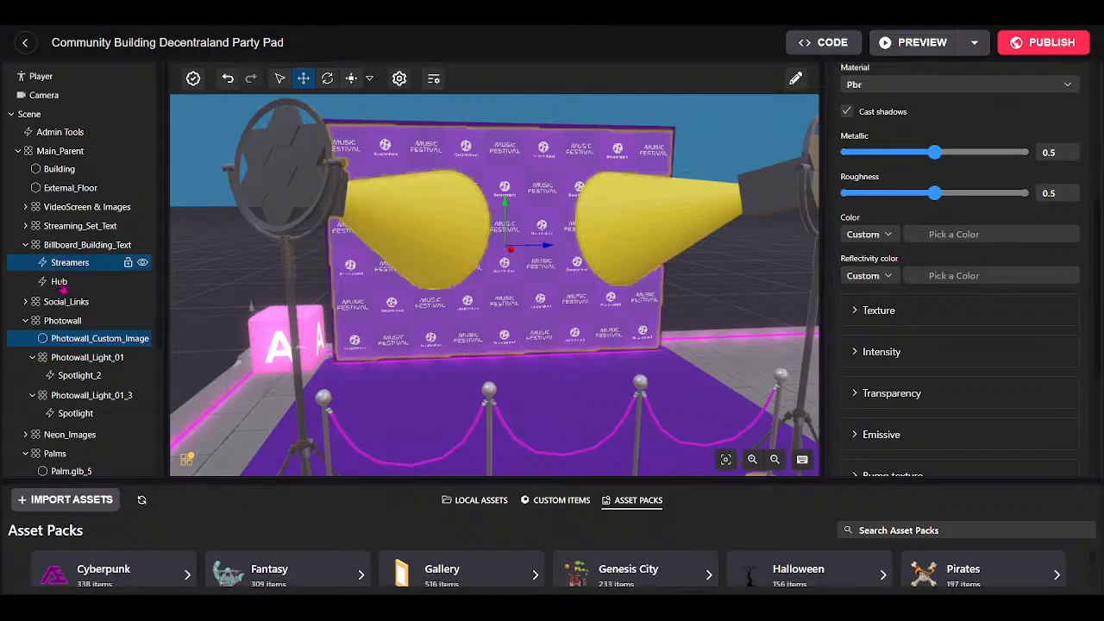
# Enlarge the asset browser and open the Smart Items pack with the photo wall in view.
pyautogui.scroll(-5, 400, 350)
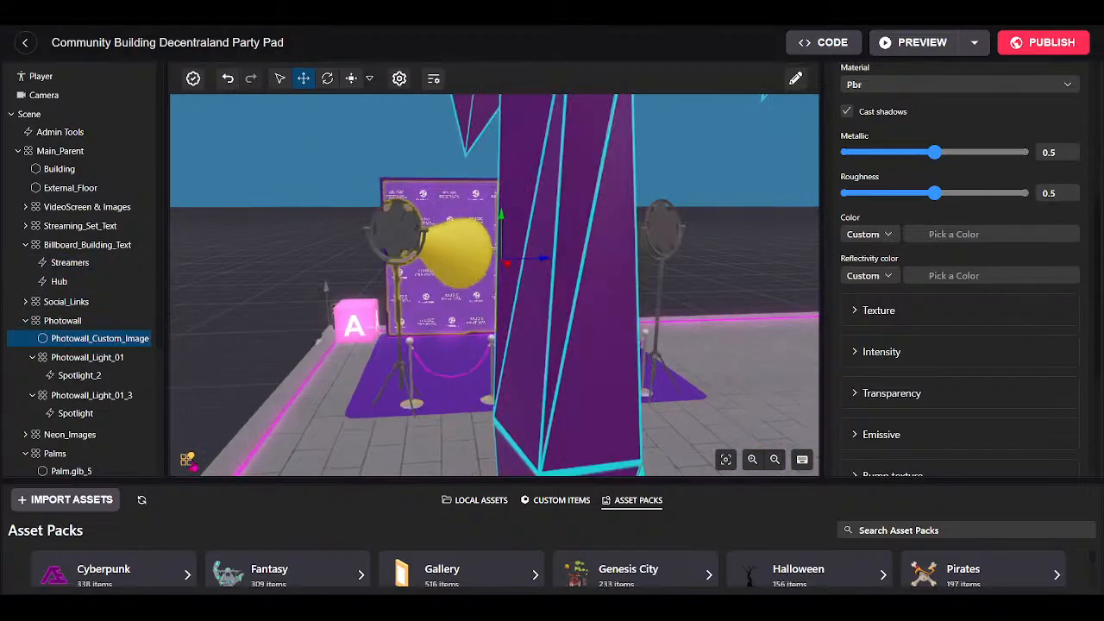
pyautogui.moveTo(344, 477); pyautogui.dragTo(357, 361)
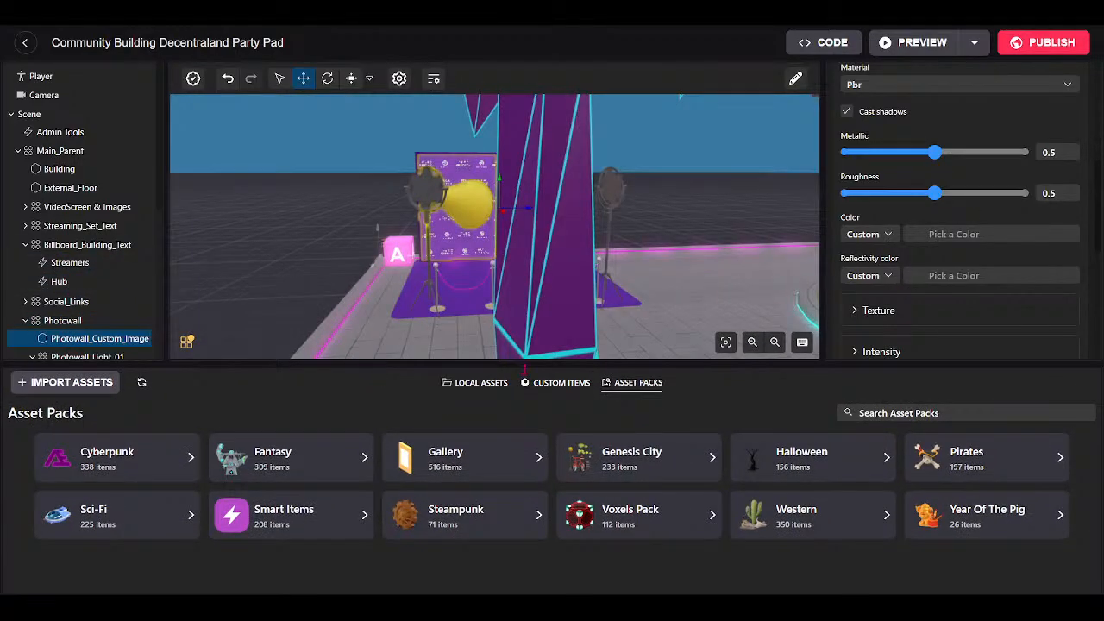
pyautogui.moveTo(436, 269); pyautogui.dragTo(592, 277)
pyautogui.scroll(3, 592, 278)
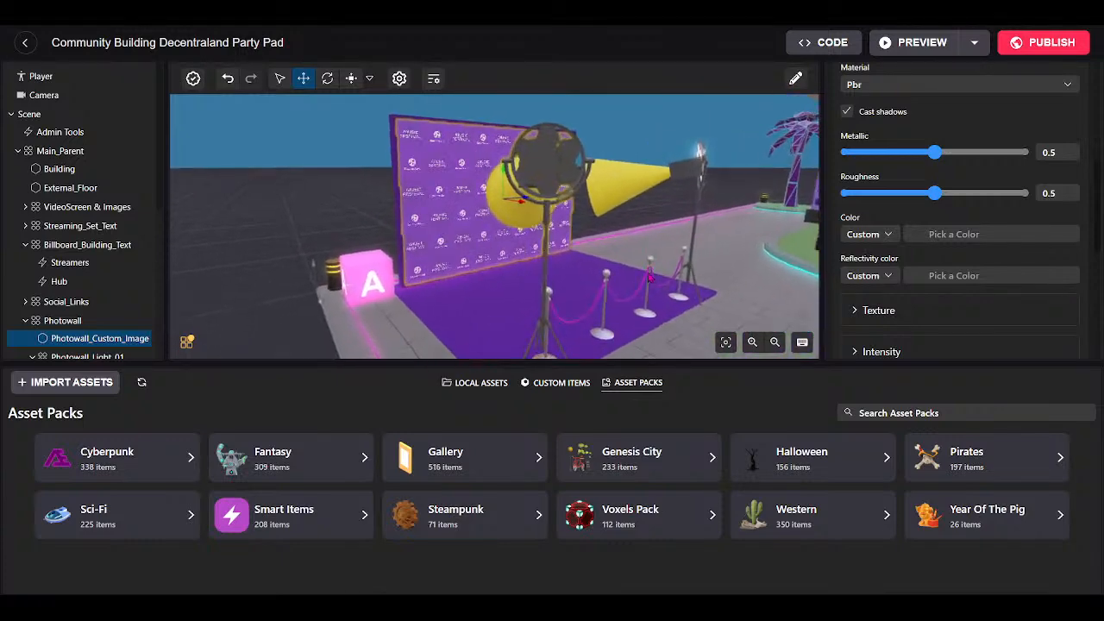
pyautogui.click(284, 518)
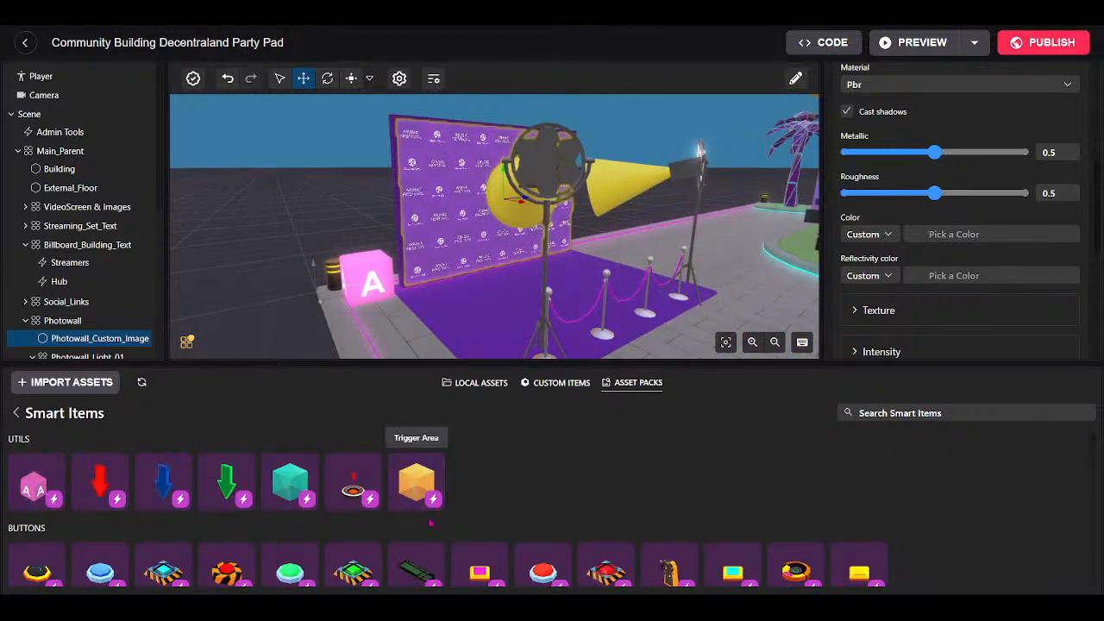
# Place an Image smart item from the Media category on the carpet in front of the photo wall.
pyautogui.scroll(-5, 348, 508)
pyautogui.scroll(-10, 348, 508)
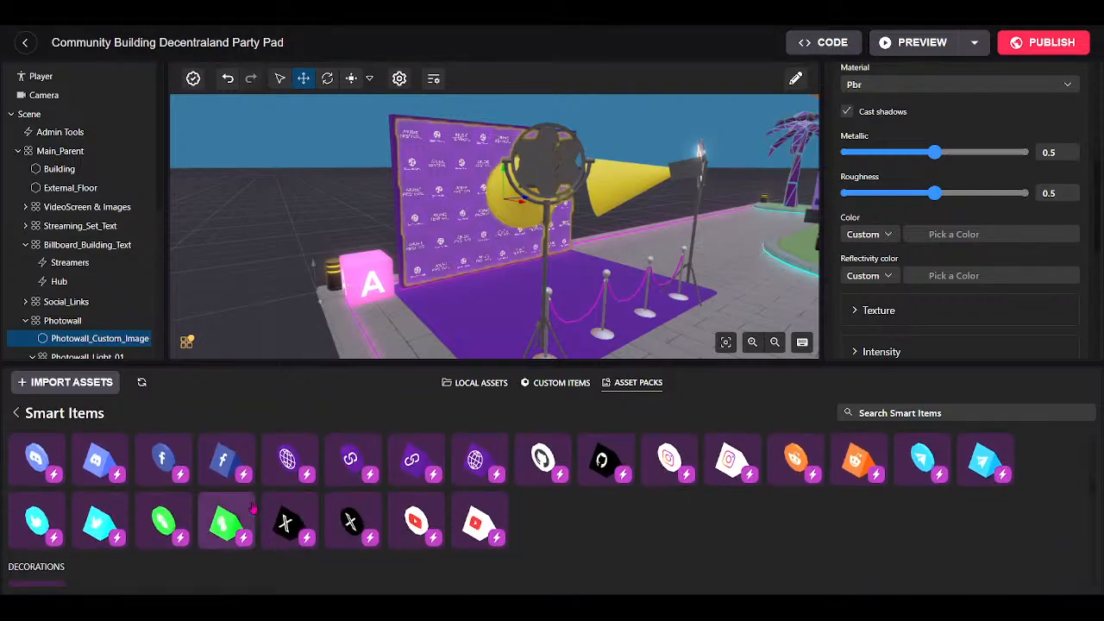
pyautogui.scroll(-8, 252, 509)
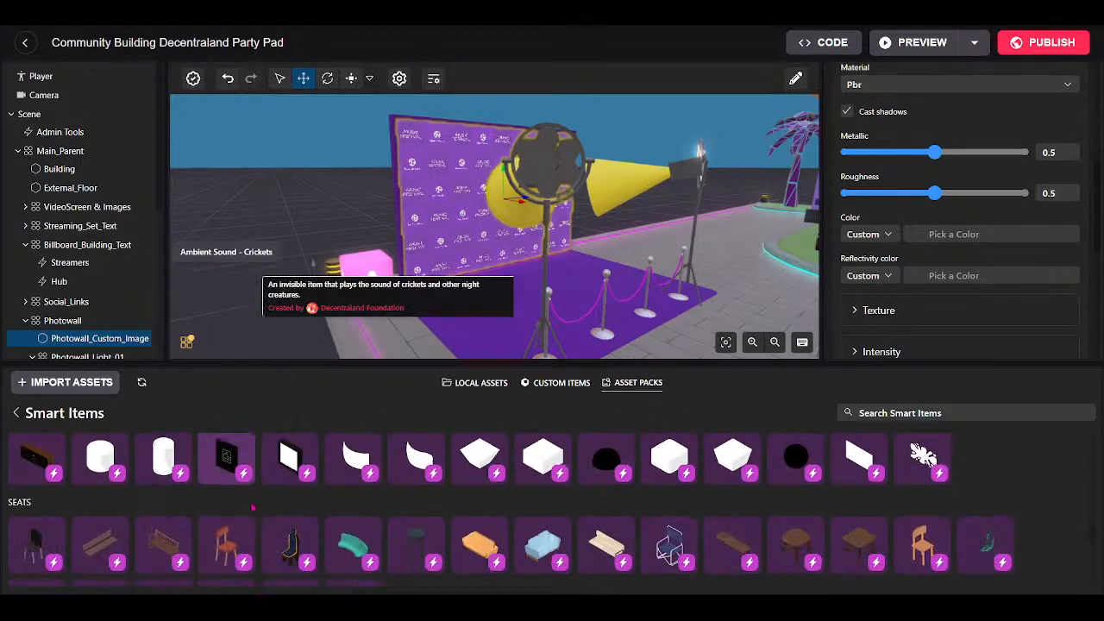
pyautogui.moveTo(231, 476)
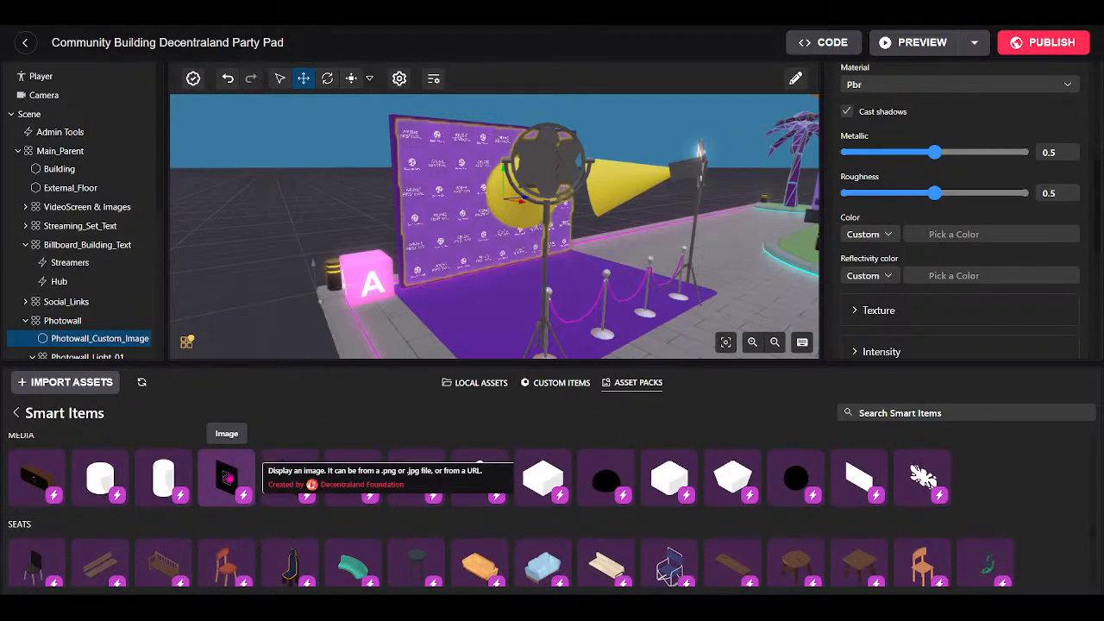
pyautogui.moveTo(440, 309); pyautogui.dragTo(441, 309)
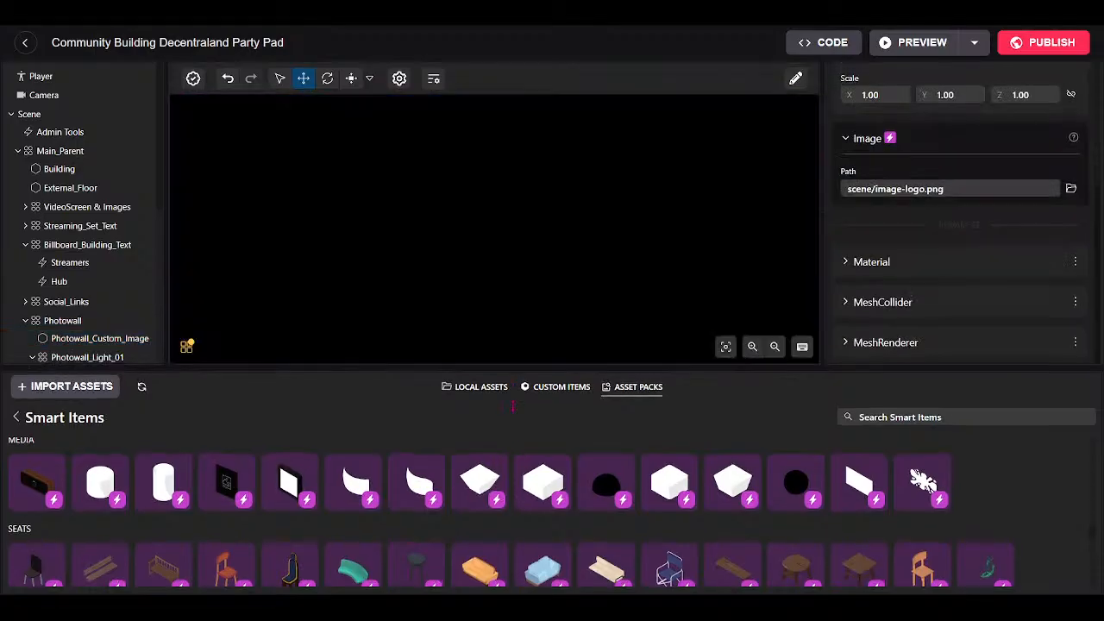
pyautogui.moveTo(515, 362); pyautogui.dragTo(515, 532)
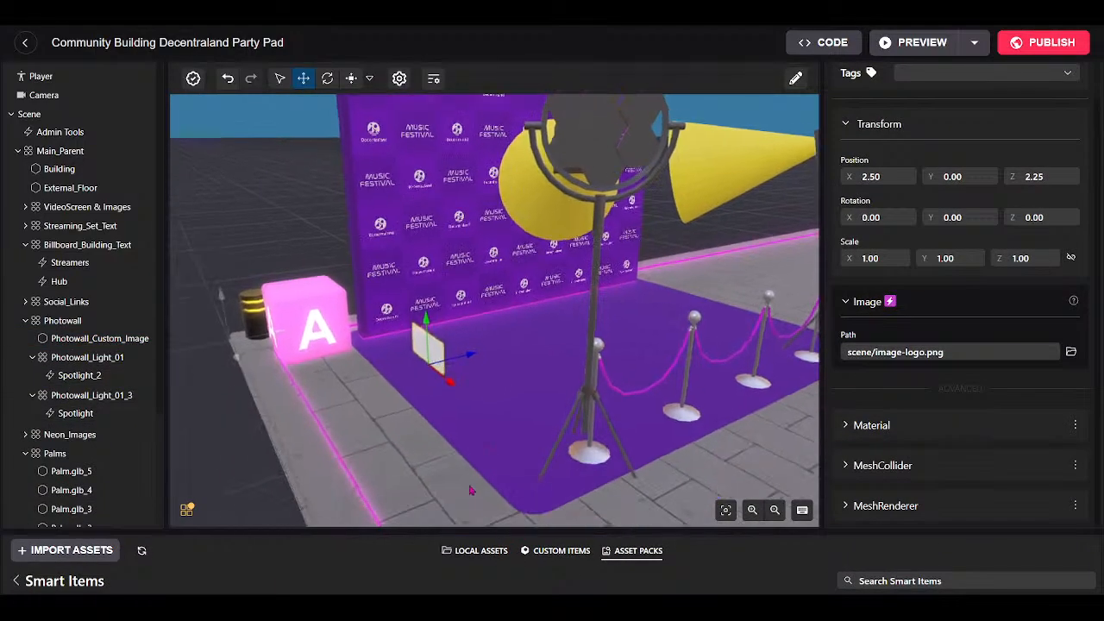
# Raise the new image to Y position 2.75 and set its path to scene/Images/CBDWallpaper.png.
pyautogui.moveTo(426, 314); pyautogui.dragTo(420, 106)
pyautogui.moveTo(519, 243); pyautogui.dragTo(633, 222)
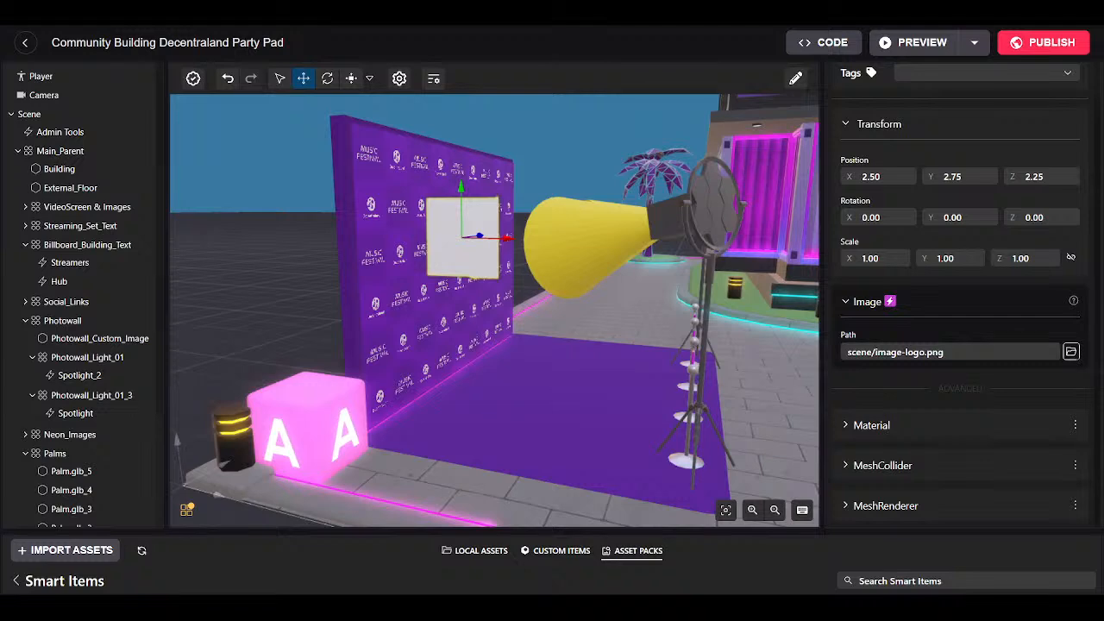
pyautogui.press('f')
pyautogui.scroll(-2, 617, 287)
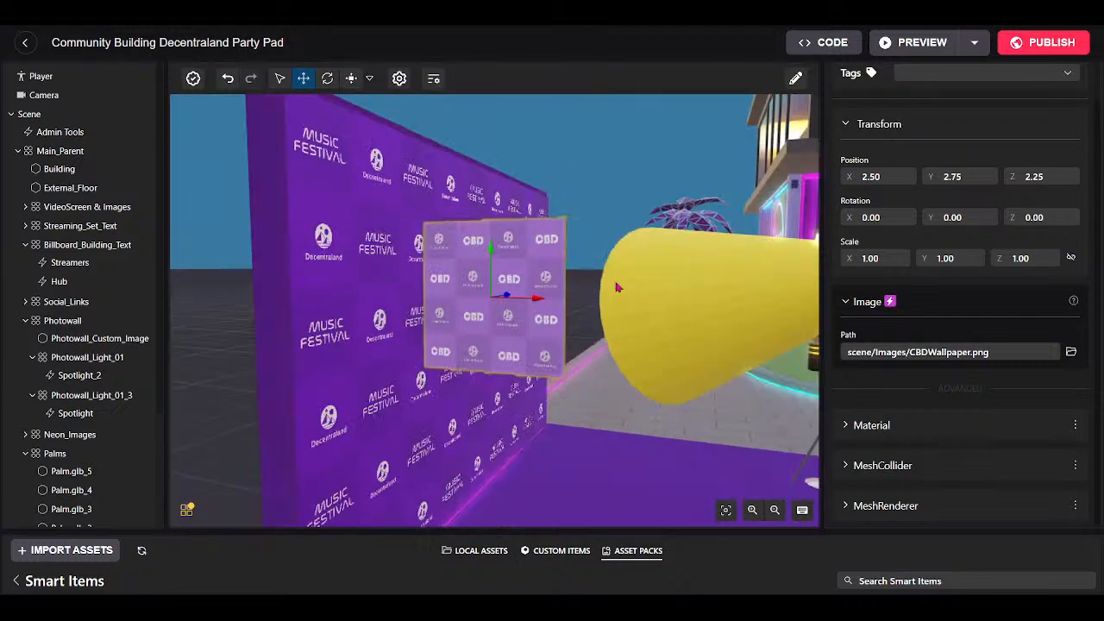
pyautogui.scroll(5, 616, 286)
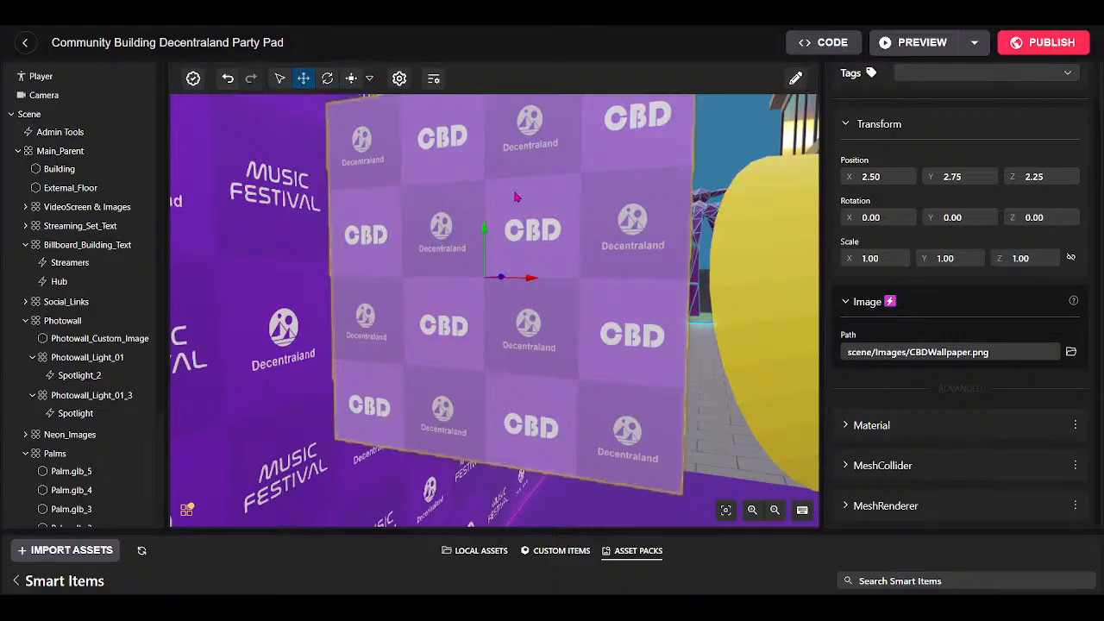
pyautogui.moveTo(569, 253); pyautogui.dragTo(563, 205)
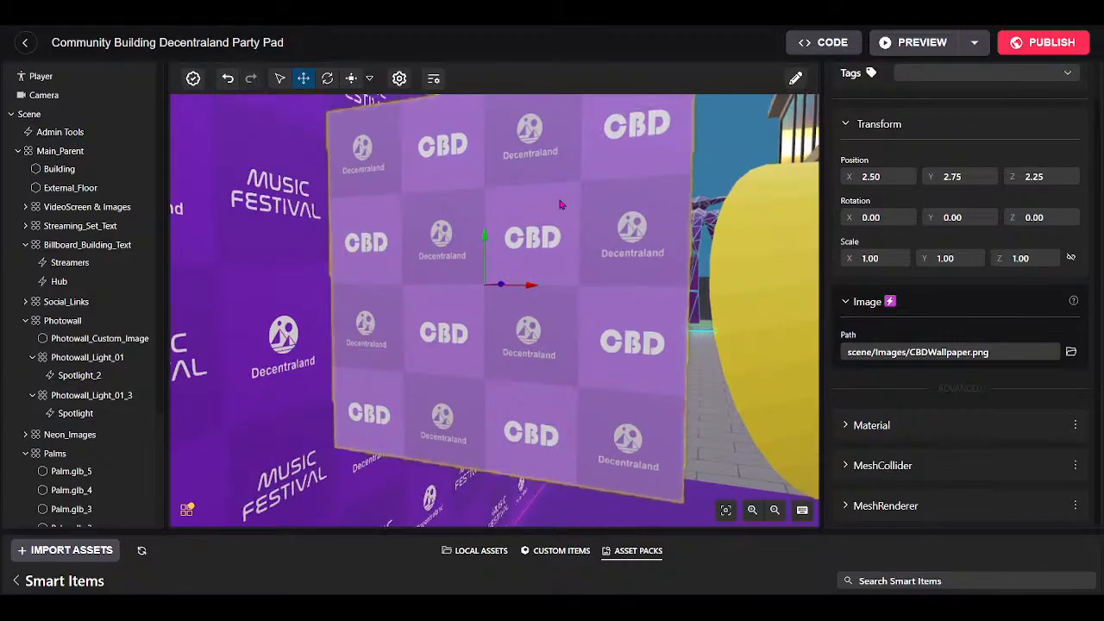
# Move the CBD wallpaper image toward the photo wall to X position 1.50 and check it from above.
pyautogui.moveTo(522, 307); pyautogui.dragTo(289, 305)
pyautogui.moveTo(445, 336); pyautogui.dragTo(359, 325)
pyautogui.click(351, 80)
pyautogui.moveTo(390, 134); pyautogui.dragTo(448, 369)
pyautogui.scroll(-5, 408, 271)
pyautogui.press('w')
pyautogui.press('s')
pyautogui.press('d')
pyautogui.press('w')
pyautogui.press('w')
pyautogui.press('s')
pyautogui.moveTo(567, 236); pyautogui.dragTo(475, 435)
pyautogui.press('w')
pyautogui.press('s')
pyautogui.press('w')
pyautogui.press('s')
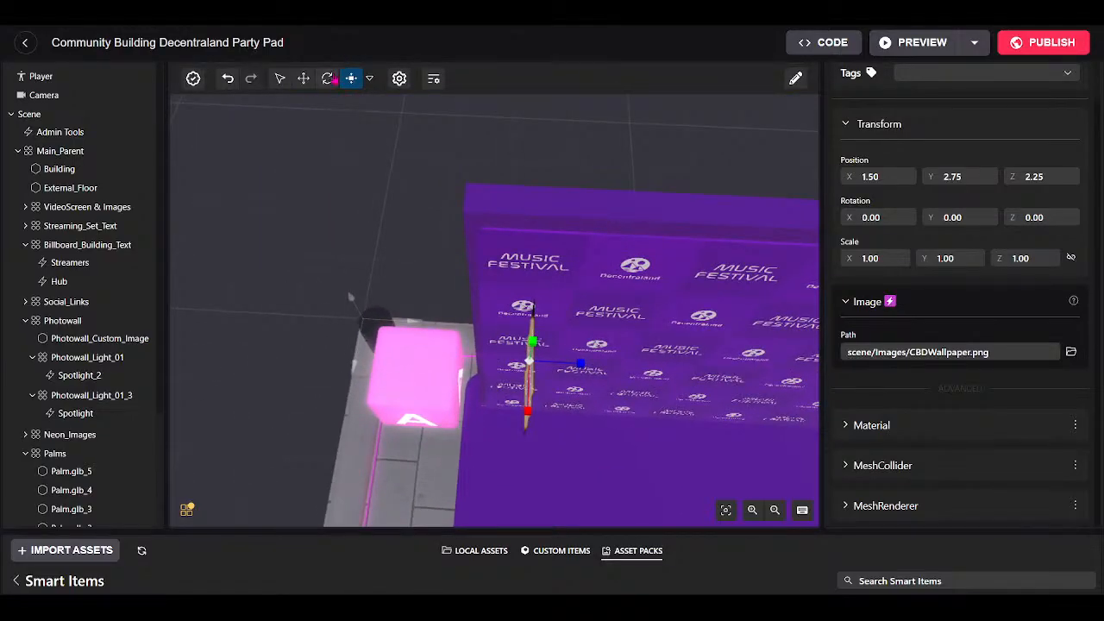
# Shift the CBD wallpaper image to X position 1.25 and rotate it to 270 degrees about Y.
pyautogui.click(303, 79)
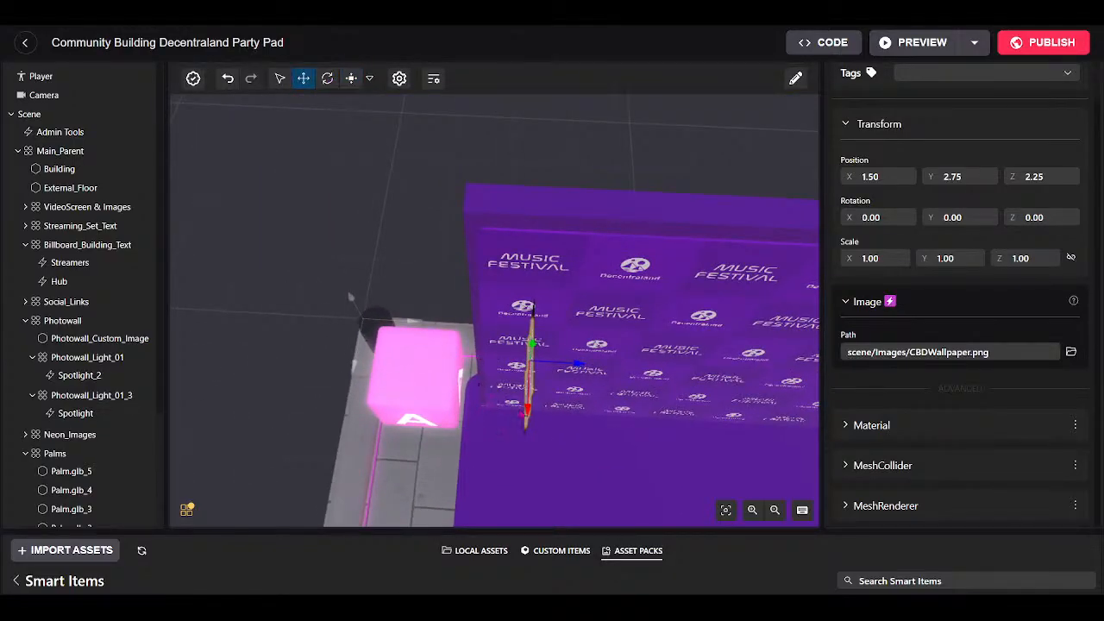
pyautogui.click(328, 78)
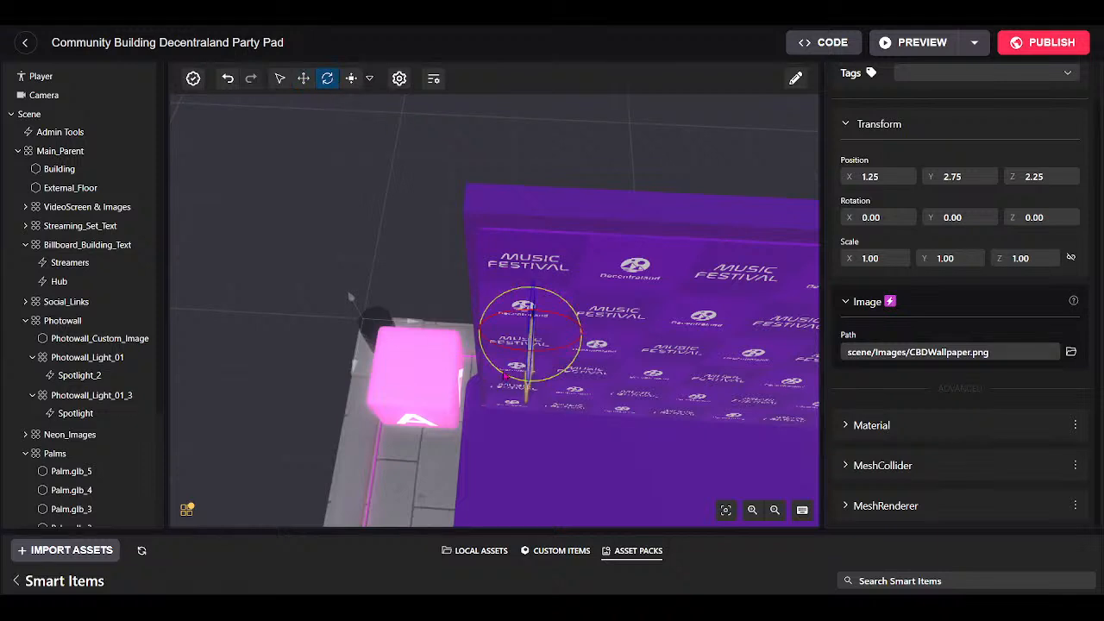
pyautogui.moveTo(505, 368); pyautogui.dragTo(496, 304)
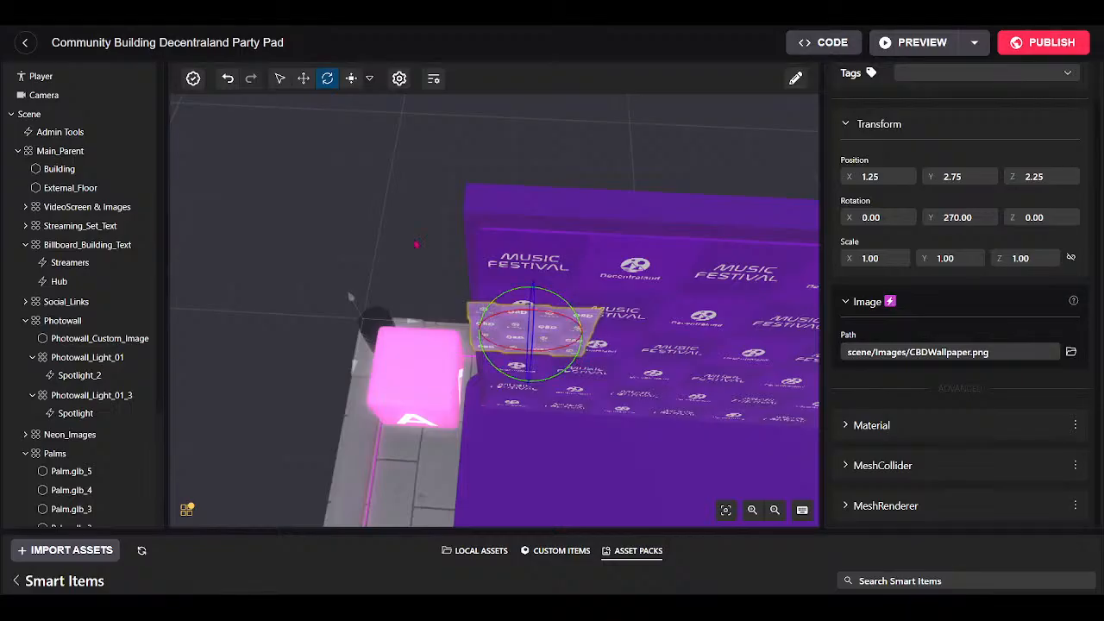
# Scale the CBD wallpaper image uniformly to 4.30.
pyautogui.click(352, 80)
pyautogui.moveTo(321, 345); pyautogui.dragTo(484, 166)
pyautogui.press('w')
pyautogui.scroll(-5, 449, 177)
pyautogui.scroll(2, 424, 179)
pyautogui.moveTo(421, 231); pyautogui.dragTo(454, 185)
pyautogui.moveTo(425, 233); pyautogui.dragTo(437, 232)
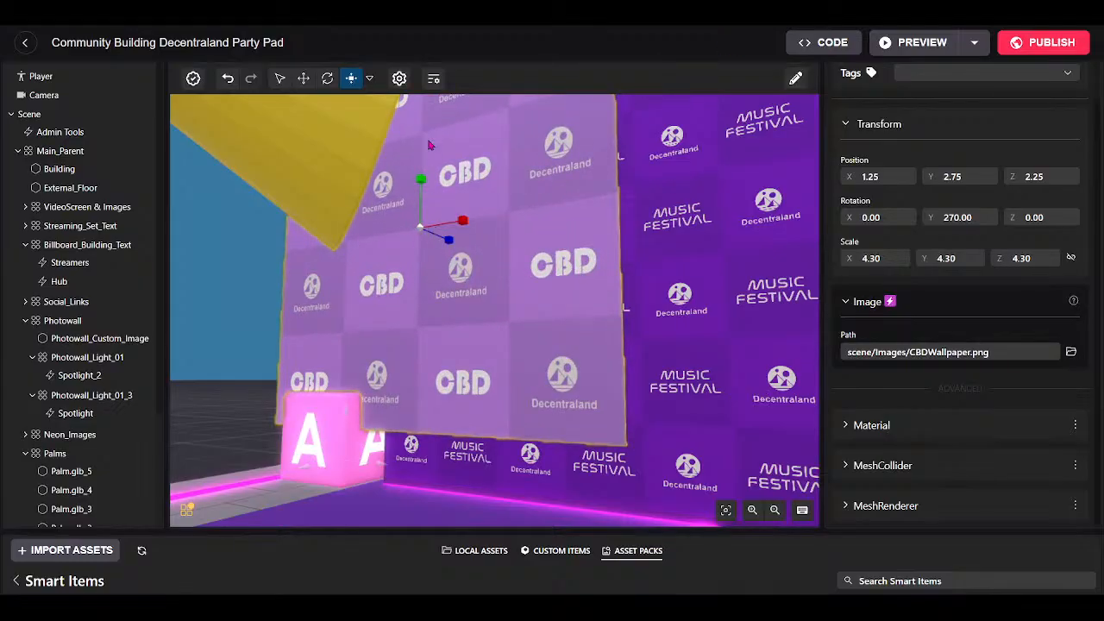
# Move the enlarged CBD wallpaper to Y 2.18 and Z 3.75 so it covers the left half of the photo wall.
pyautogui.click(304, 79)
pyautogui.moveTo(423, 181); pyautogui.dragTo(606, 319)
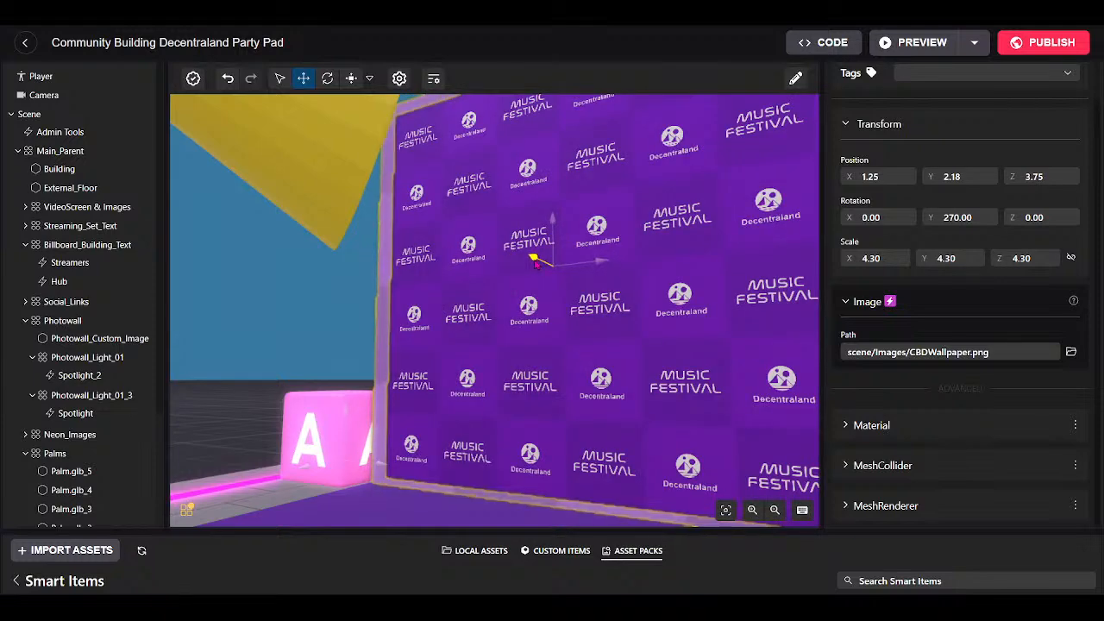
pyautogui.moveTo(531, 261); pyautogui.dragTo(530, 260)
pyautogui.moveTo(612, 317); pyautogui.dragTo(745, 320)
pyautogui.press('s')
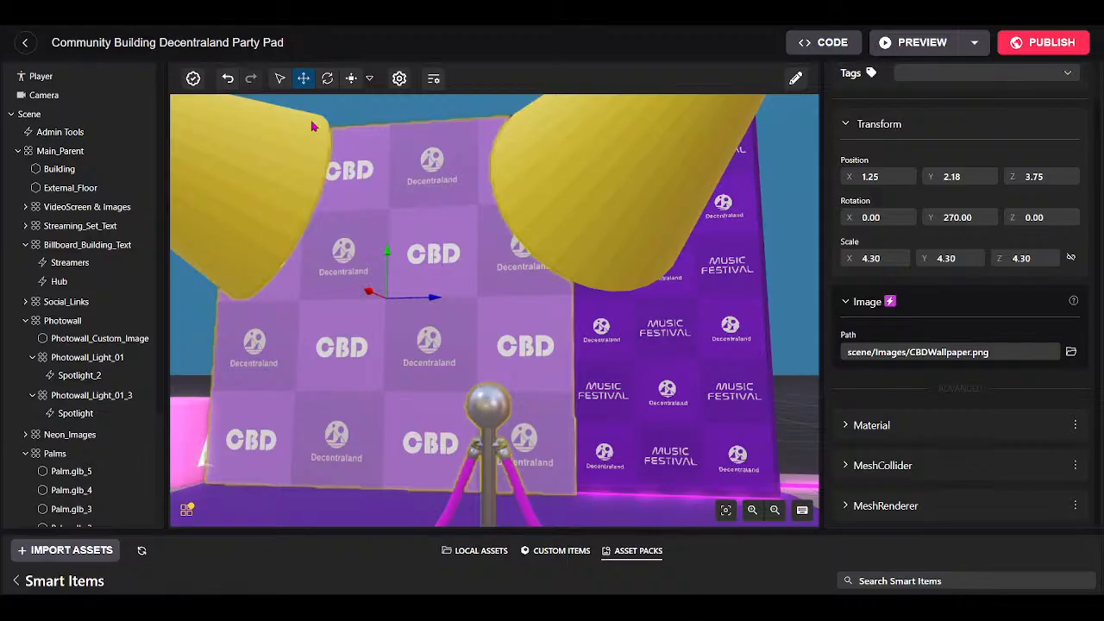
# Duplicate the CBD wallpaper image and move the copy to Z 8.04 to cover the right half of the photo wall.
pyautogui.scroll(-3, 87, 340)
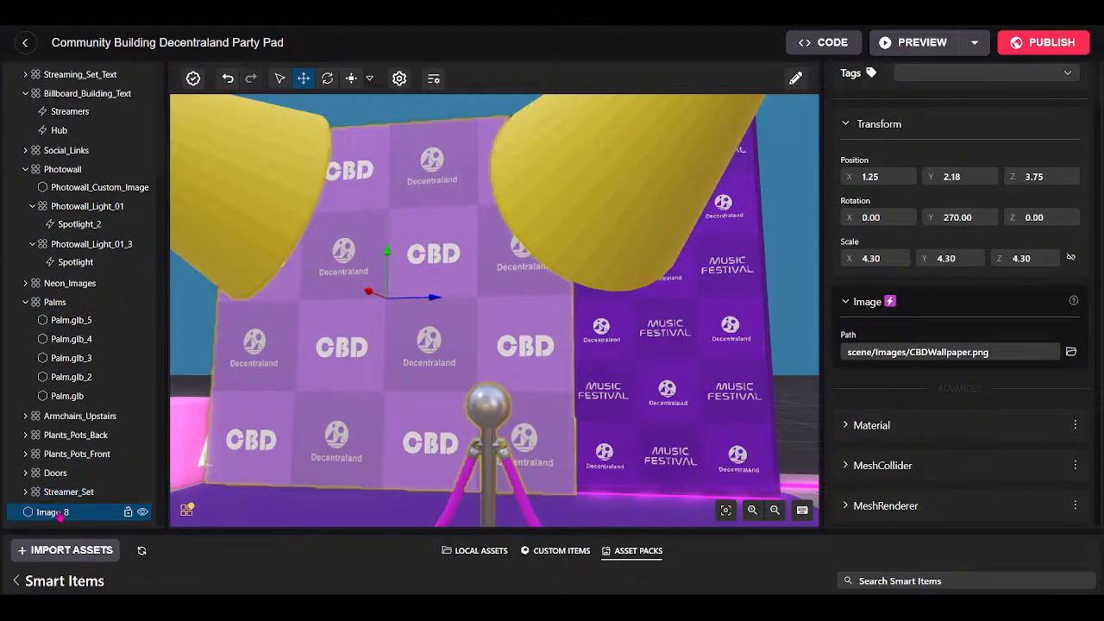
pyautogui.rightClick(59, 515)
pyautogui.click(106, 504)
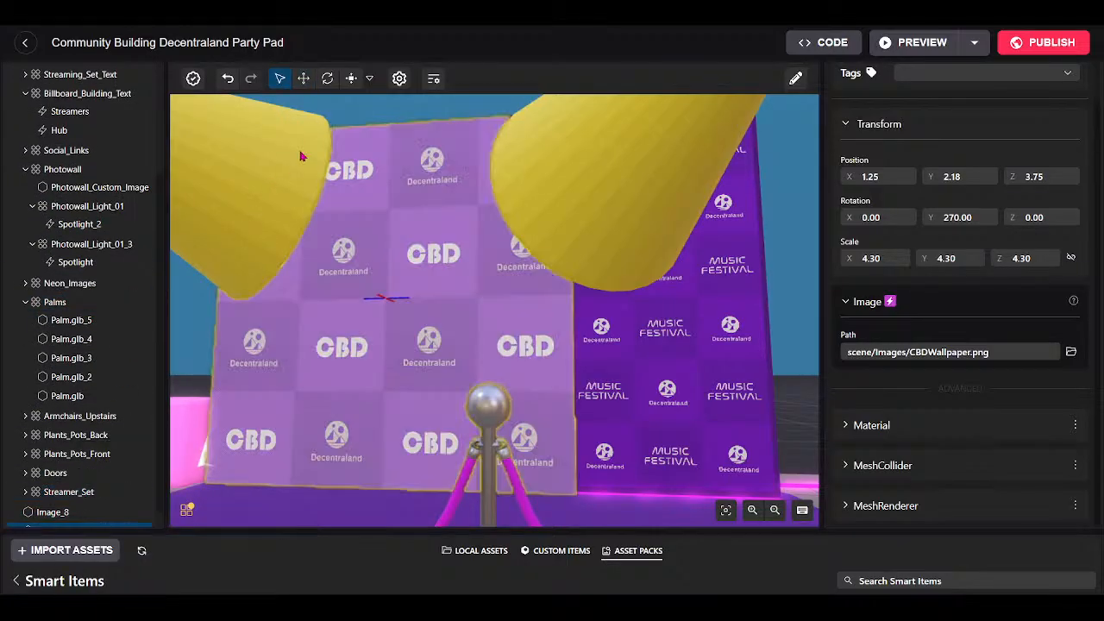
pyautogui.click(303, 79)
pyautogui.moveTo(438, 294); pyautogui.dragTo(811, 290)
pyautogui.moveTo(829, 462); pyautogui.dragTo(837, 469)
pyautogui.moveTo(622, 468); pyautogui.dragTo(684, 482)
pyautogui.scroll(-4, 684, 481)
pyautogui.scroll(-1, 684, 481)
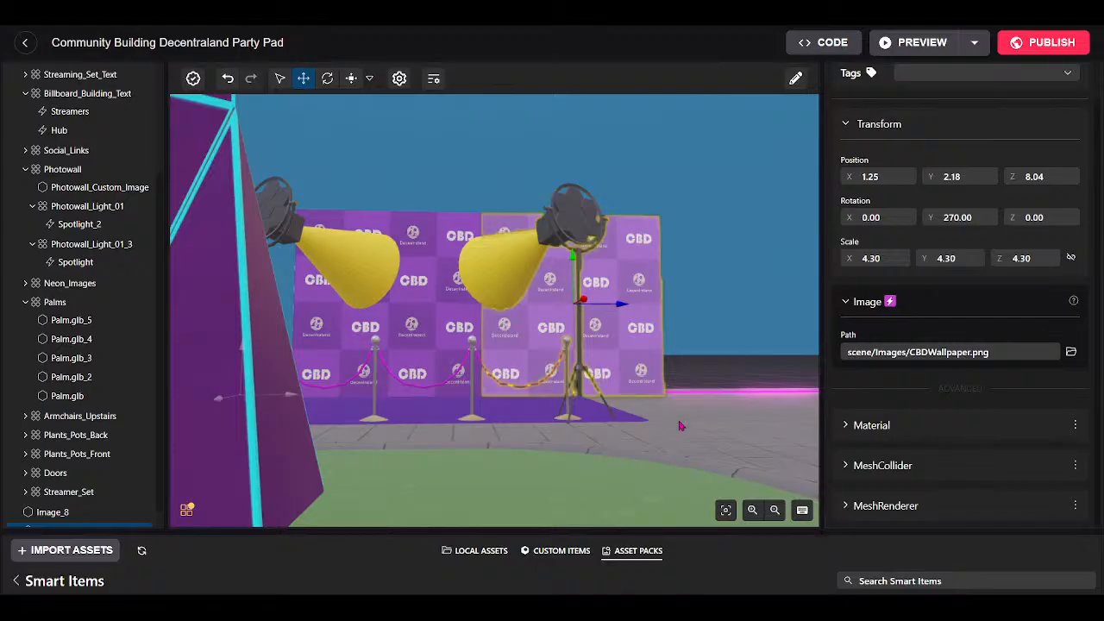
# Close the seam between the two CBD wallpaper panels by moving the right-hand copy to Z position 8.01.
pyautogui.click(706, 433)
pyautogui.scroll(4, 660, 459)
pyautogui.moveTo(705, 434); pyautogui.dragTo(642, 436)
pyautogui.scroll(3, 660, 459)
pyautogui.scroll(-2, 661, 438)
pyautogui.scroll(3, 661, 434)
pyautogui.scroll(-2, 641, 436)
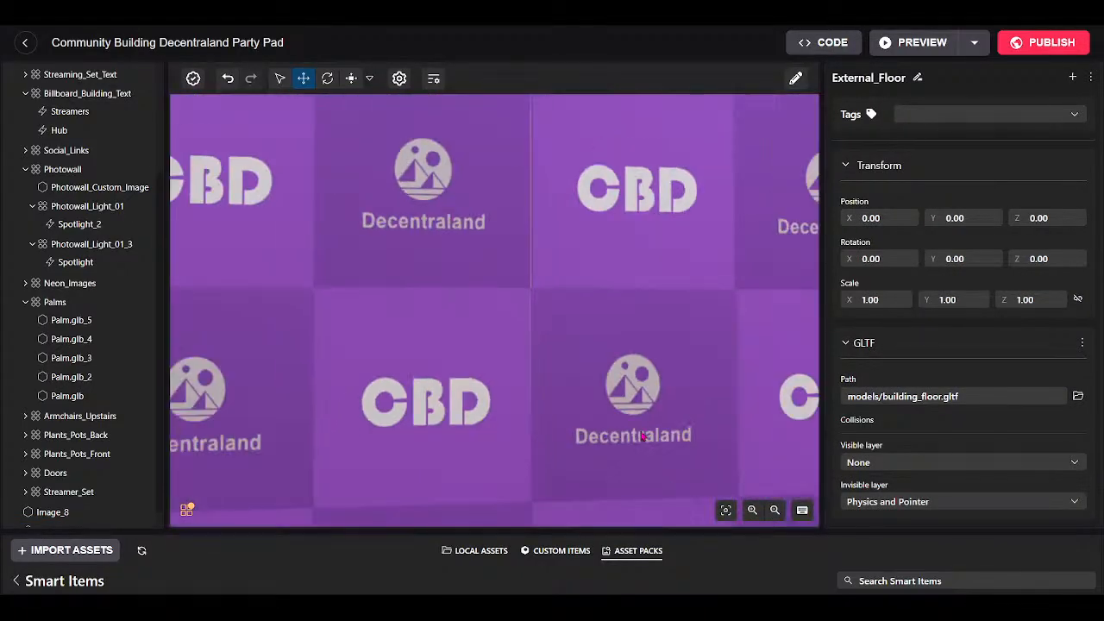
pyautogui.scroll(-3, 509, 282)
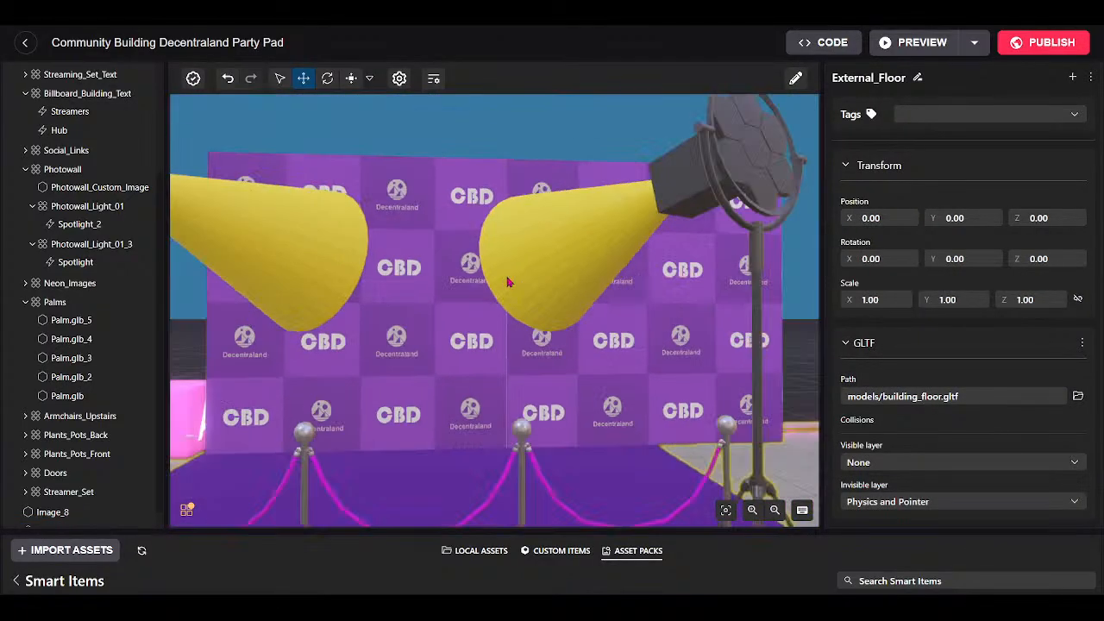
pyautogui.click(639, 341)
pyautogui.moveTo(695, 307); pyautogui.dragTo(693, 306)
pyautogui.scroll(-5, 630, 386)
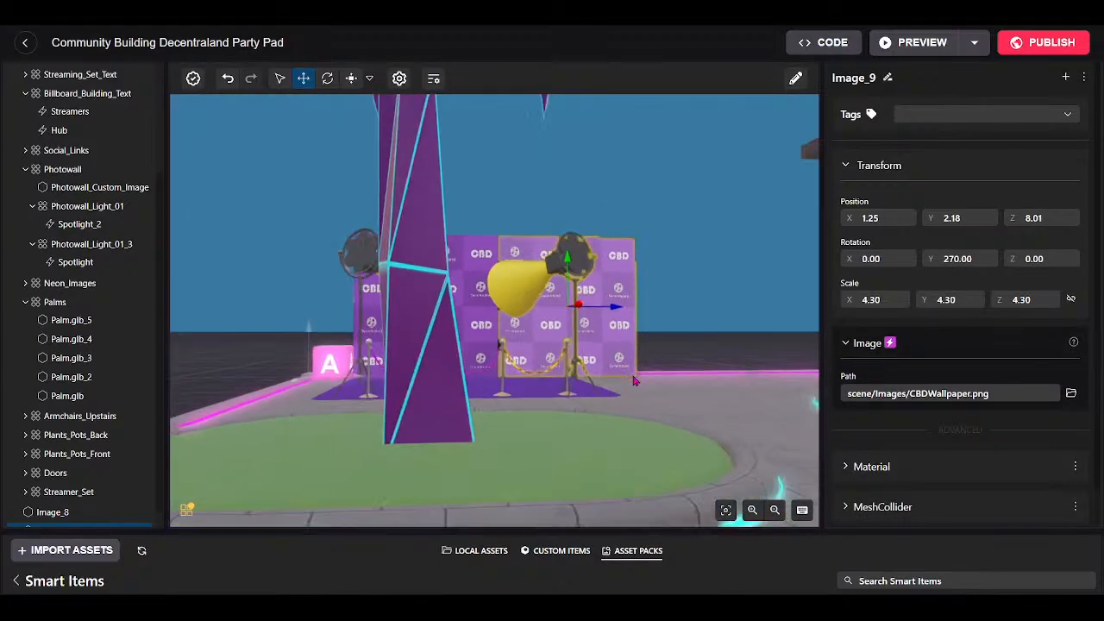
# Examine the seam between the two CBD wallpaper panels up close, then view the photo wall as a whole.
pyautogui.scroll(3, 630, 387)
pyautogui.moveTo(630, 386); pyautogui.dragTo(632, 404)
pyautogui.scroll(10, 631, 409)
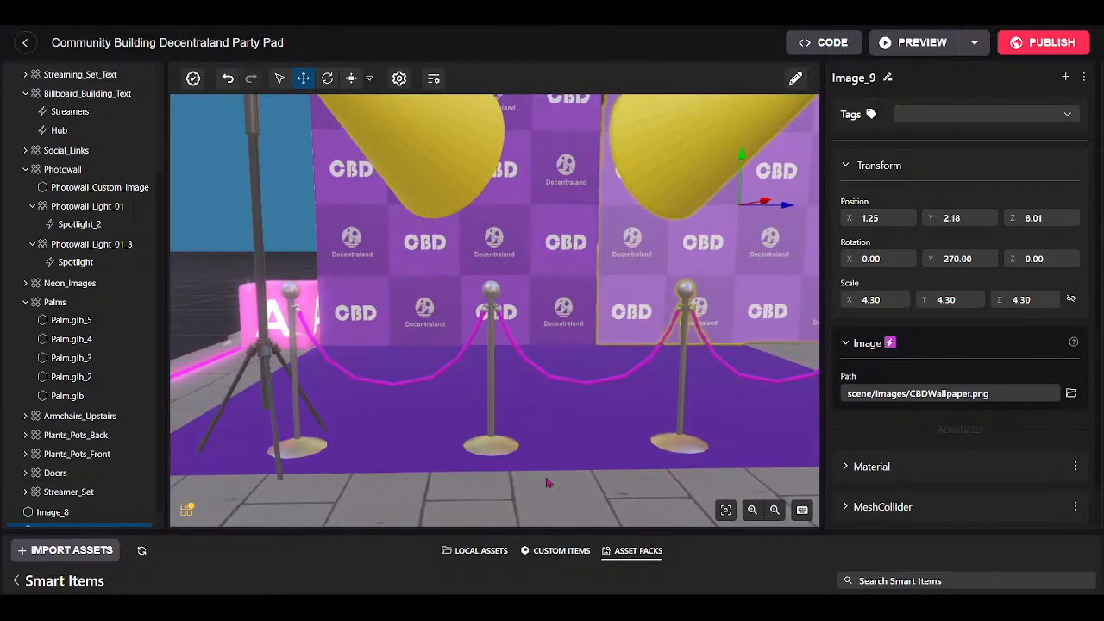
pyautogui.click(594, 363)
pyautogui.click(613, 270)
pyautogui.moveTo(570, 431); pyautogui.dragTo(628, 423)
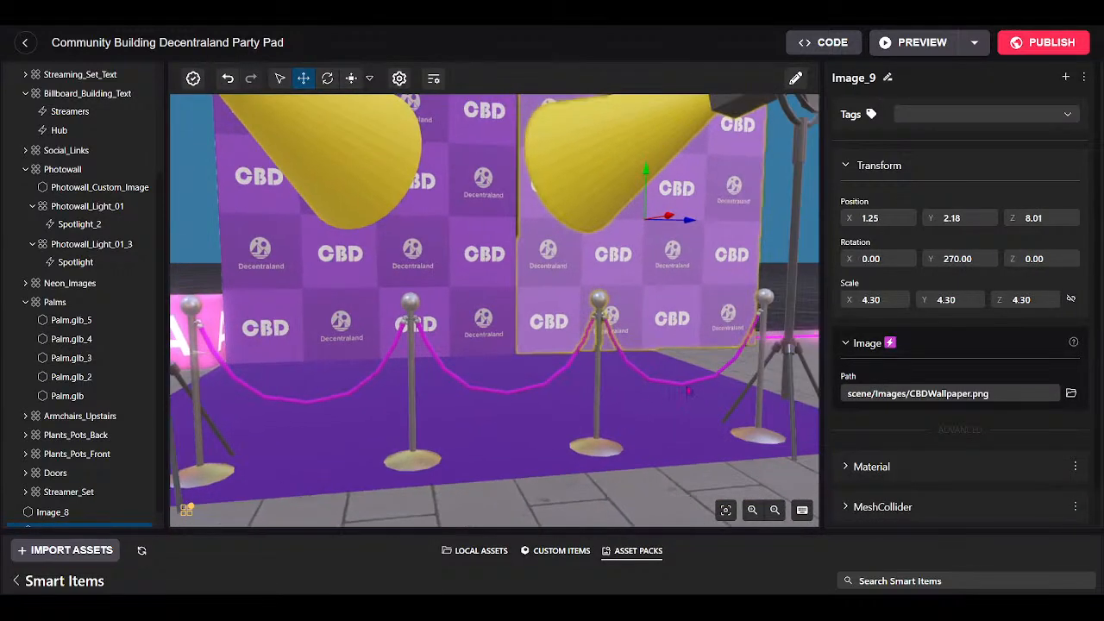
pyautogui.click(660, 438)
pyautogui.scroll(5, 694, 392)
pyautogui.moveTo(696, 393); pyautogui.dragTo(636, 377)
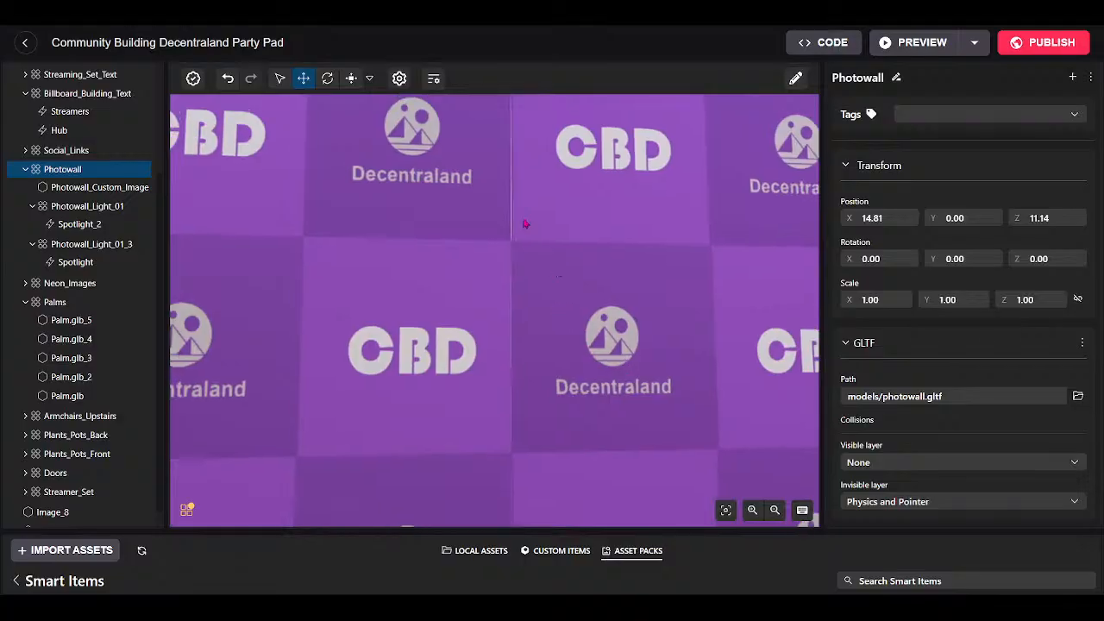
pyautogui.click(509, 348)
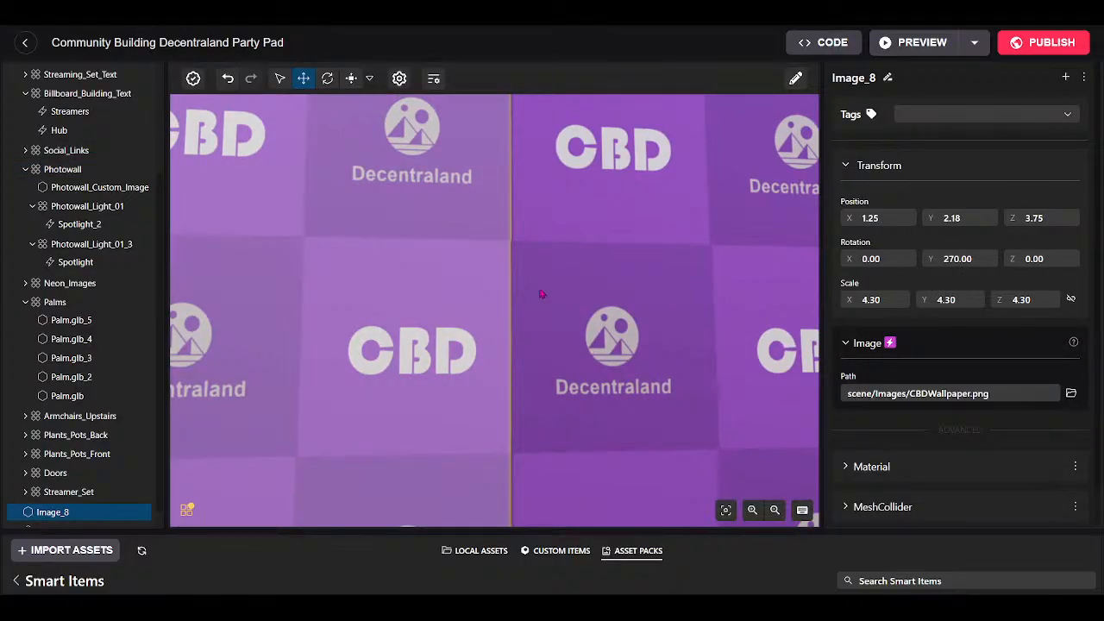
pyautogui.scroll(-5, 517, 293)
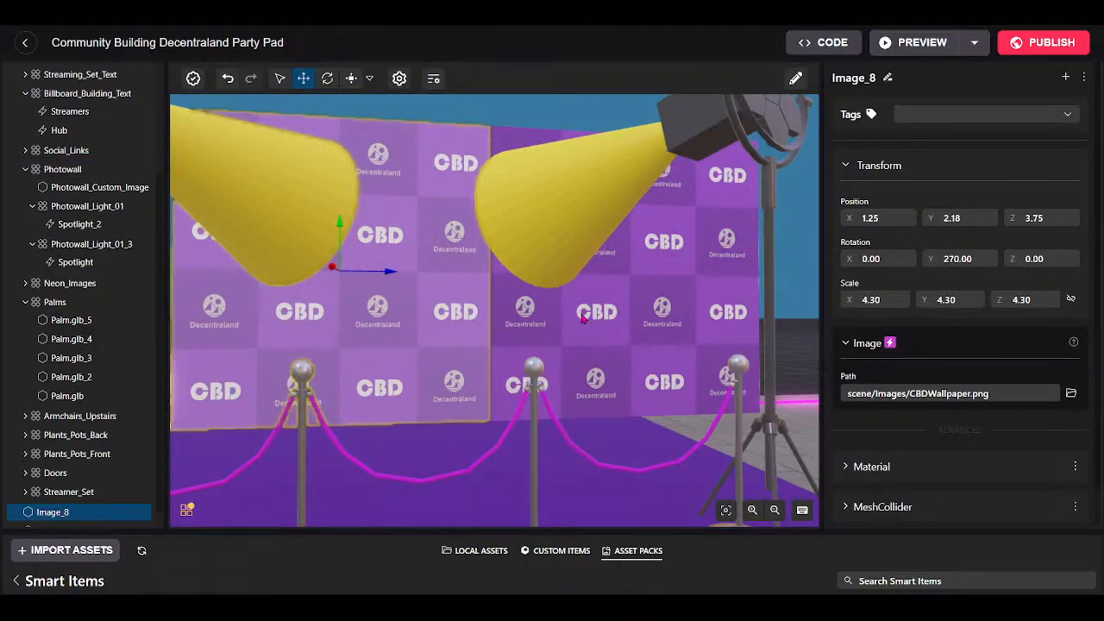
# Nudge the right-hand CBD wallpaper panel along the Z axis to tighten its seam with the left-hand panel.
pyautogui.click(619, 295)
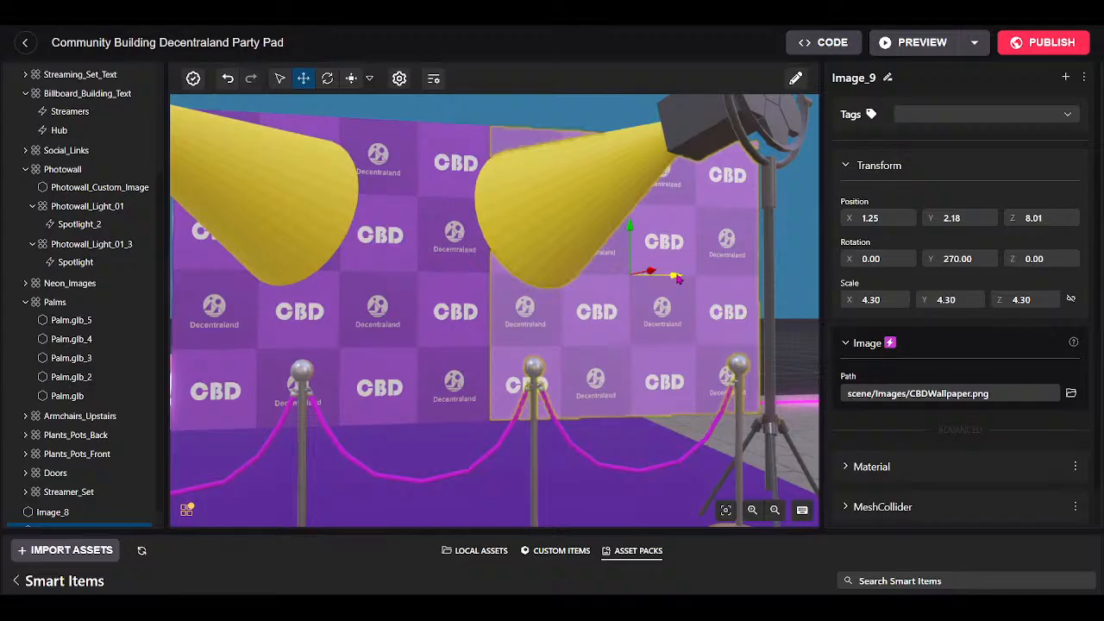
pyautogui.moveTo(679, 277); pyautogui.dragTo(677, 284)
pyautogui.press('w')
pyautogui.moveTo(612, 354); pyautogui.dragTo(558, 389)
pyautogui.press('s')
pyautogui.press('w')
pyautogui.press('s')
pyautogui.press('w')
pyautogui.press('s')
# Stretch the Photowall model to a Z scale of 1.50 and move it to Z 10.14 to centre it on the wallpaper.
pyautogui.click(511, 397)
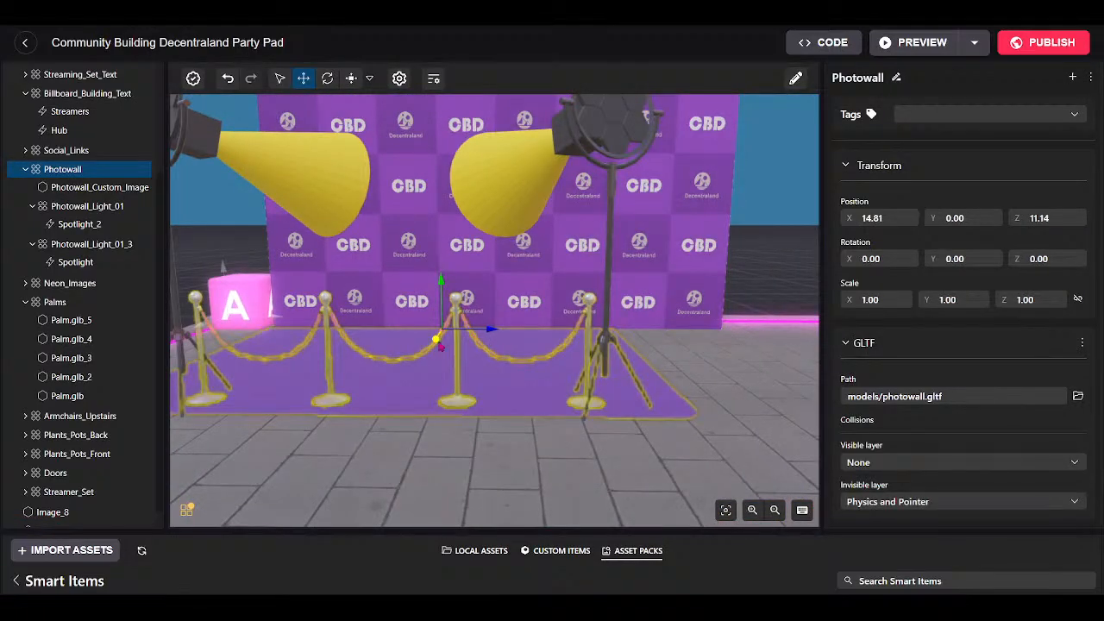
pyautogui.click(351, 79)
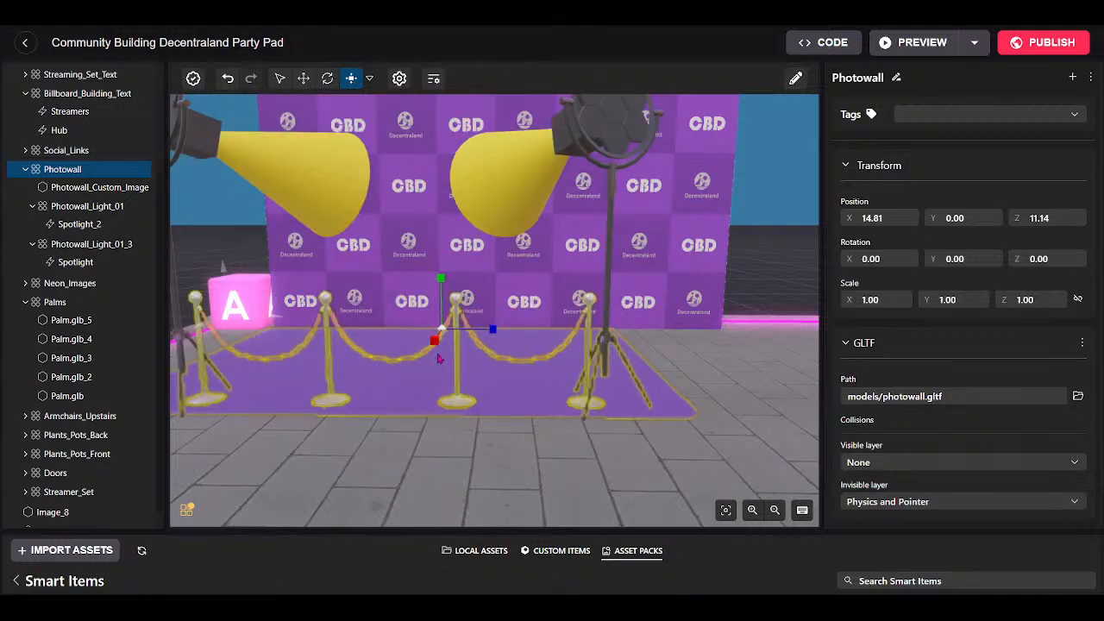
pyautogui.moveTo(537, 487)
pyautogui.mouseDown()
pyautogui.moveTo(564, 506)
pyautogui.moveTo(558, 486)
pyautogui.mouseUp()
pyautogui.scroll(-5, 565, 506)
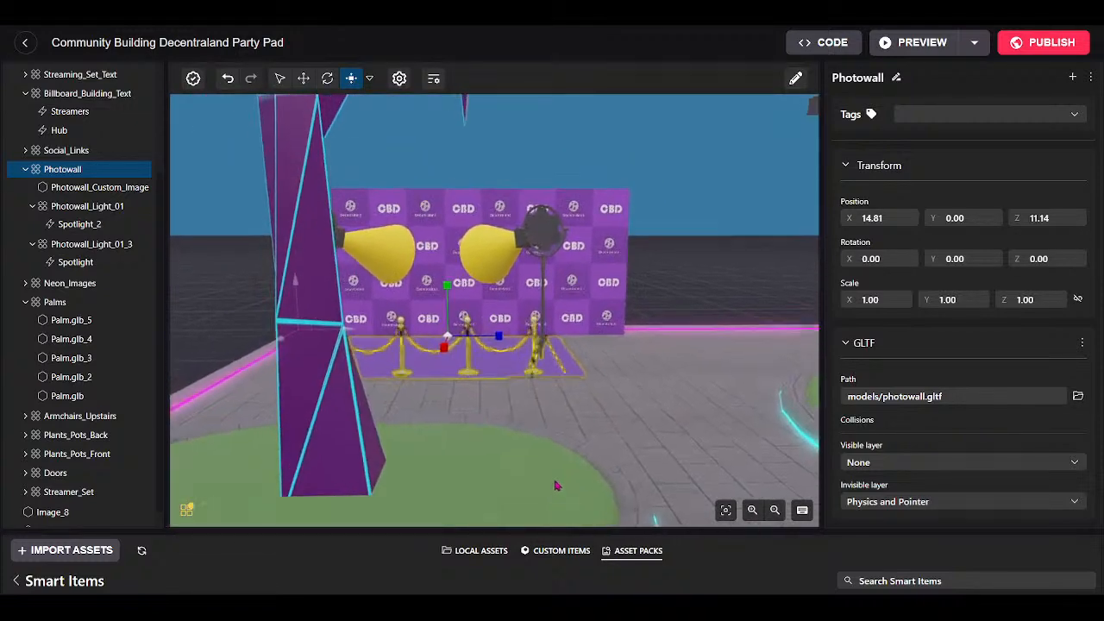
pyautogui.scroll(4, 550, 491)
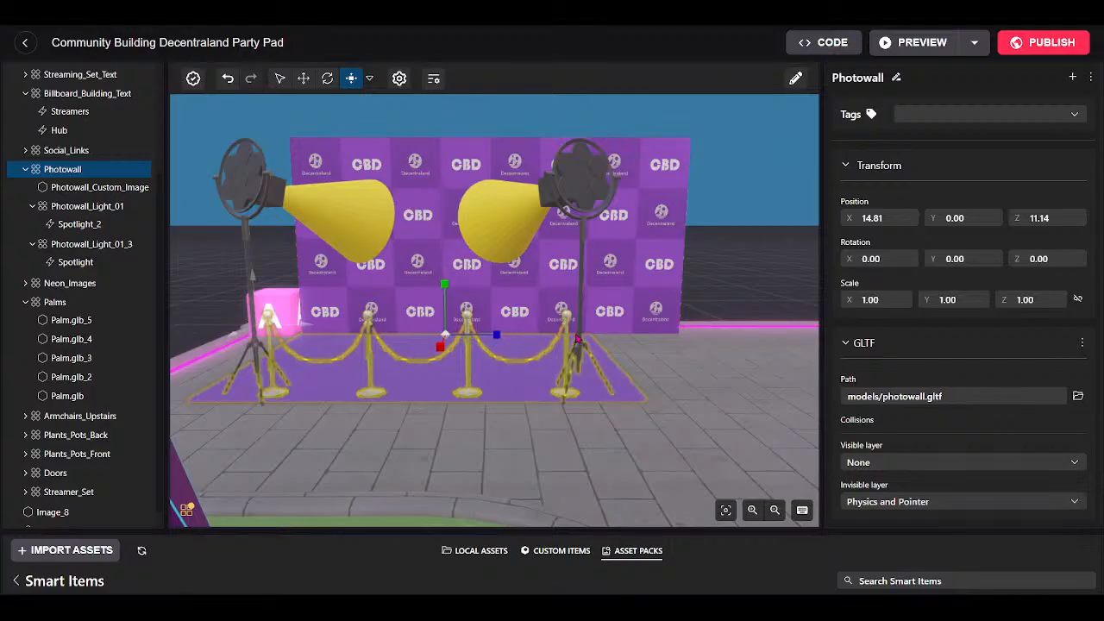
pyautogui.moveTo(499, 337); pyautogui.dragTo(524, 338)
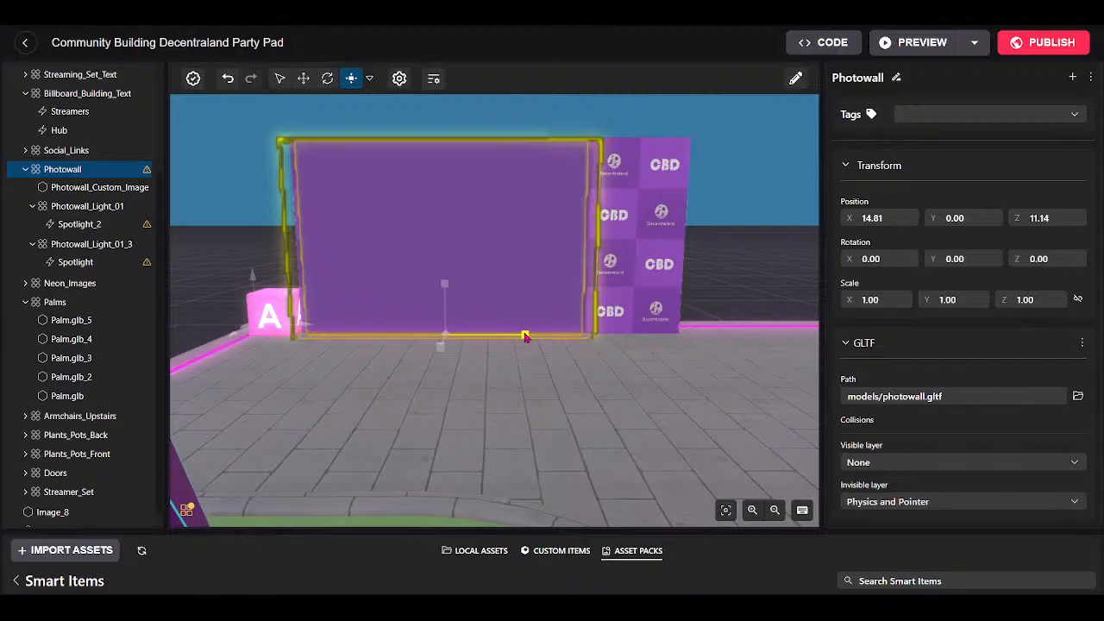
pyautogui.moveTo(524, 337); pyautogui.dragTo(619, 355)
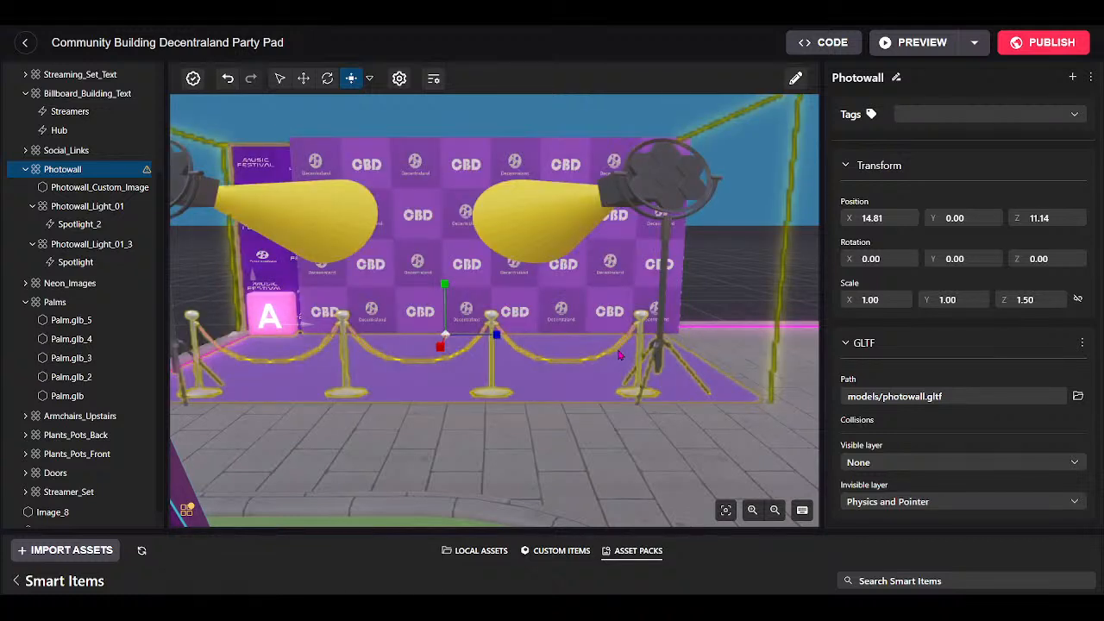
pyautogui.click(304, 77)
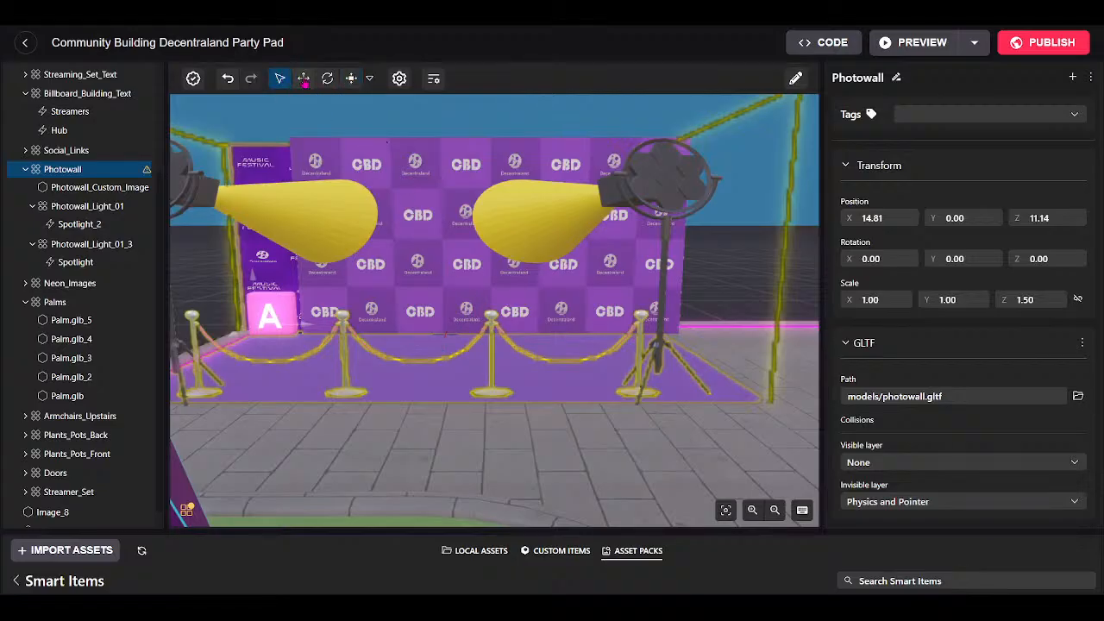
pyautogui.moveTo(498, 337); pyautogui.dragTo(536, 354)
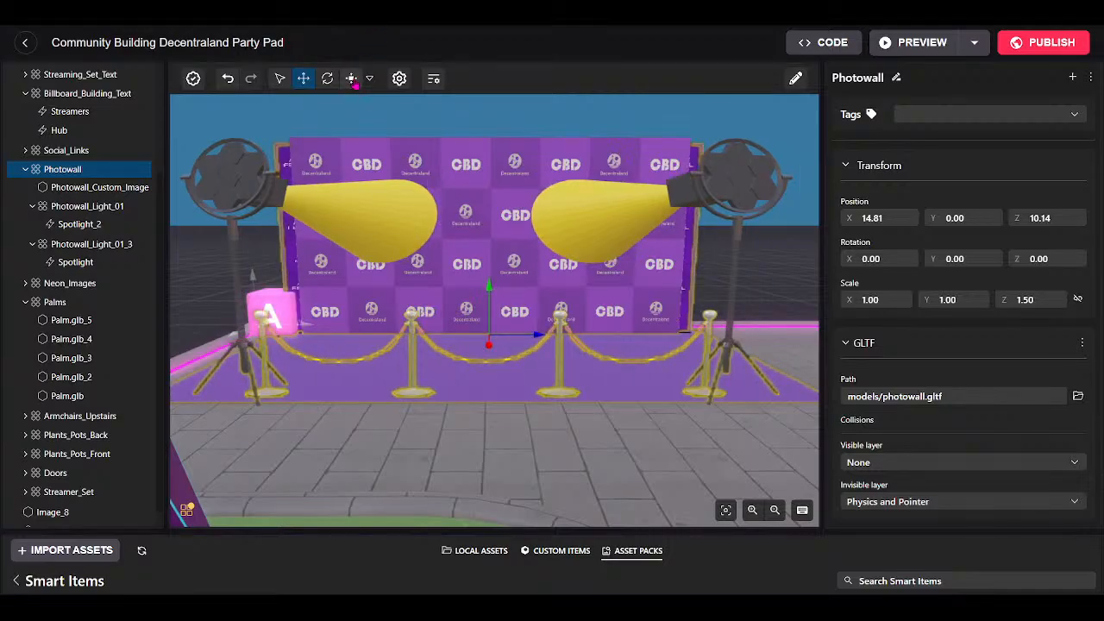
# Reduce the Photowall's Z scale to 1.40 and nudge it along Z so it lines up behind the CBD wallpaper.
pyautogui.click(351, 80)
pyautogui.moveTo(438, 337); pyautogui.dragTo(488, 335)
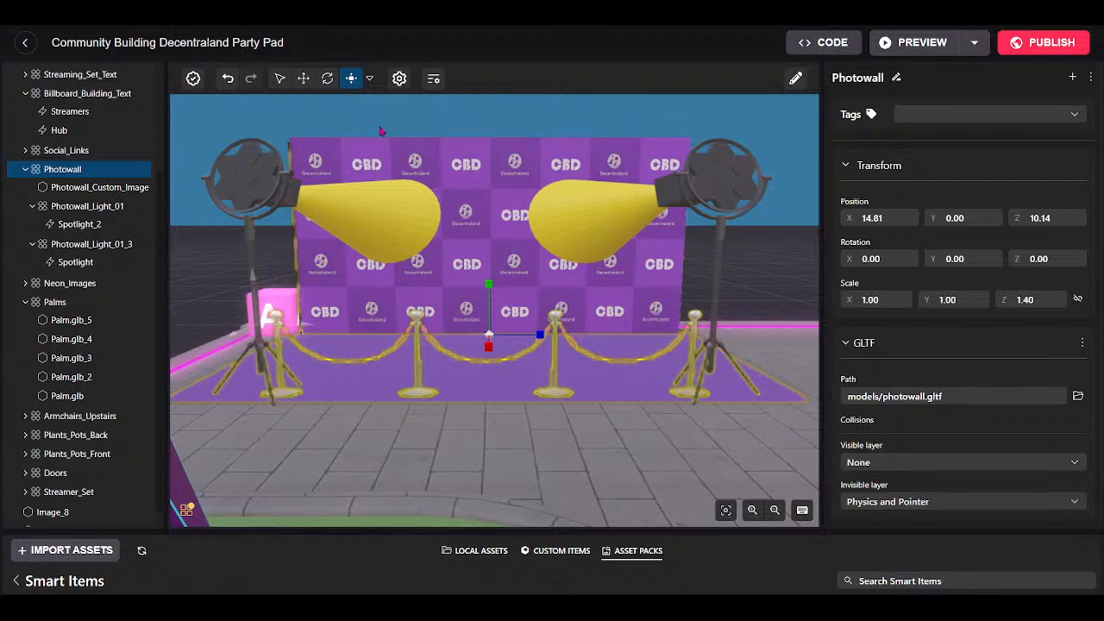
pyautogui.click(303, 79)
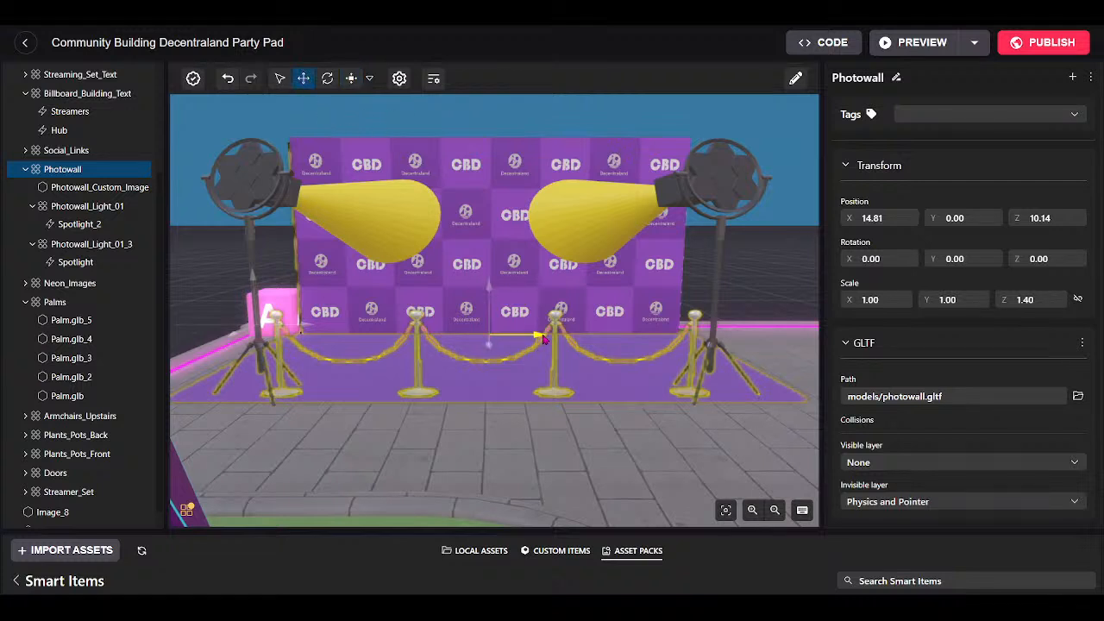
pyautogui.moveTo(550, 340); pyautogui.dragTo(544, 341)
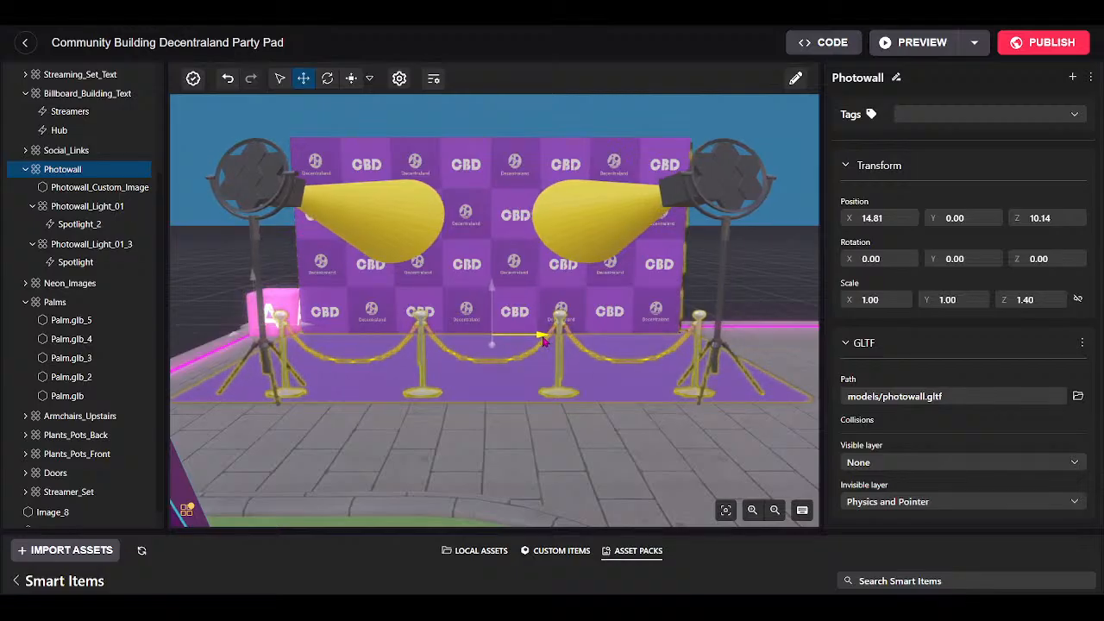
# Inspect the finished photo wall from the front and side, checking the wallpaper seam and edges.
pyautogui.click(523, 458)
pyautogui.scroll(5, 604, 445)
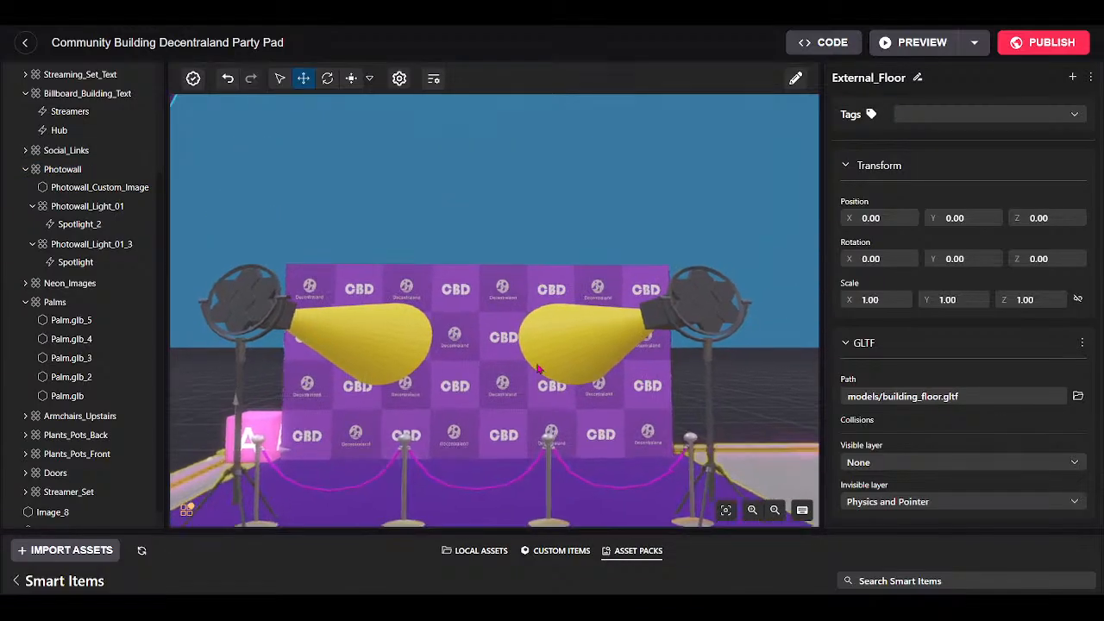
pyautogui.press('a')
pyautogui.moveTo(658, 438); pyautogui.dragTo(275, 317)
pyautogui.press('w')
pyautogui.press('s')
pyautogui.press('d')
pyautogui.press('w')
pyautogui.press('s')
pyautogui.press('d')
pyautogui.press('w')
pyautogui.press('w')
pyautogui.moveTo(501, 335); pyautogui.dragTo(530, 248)
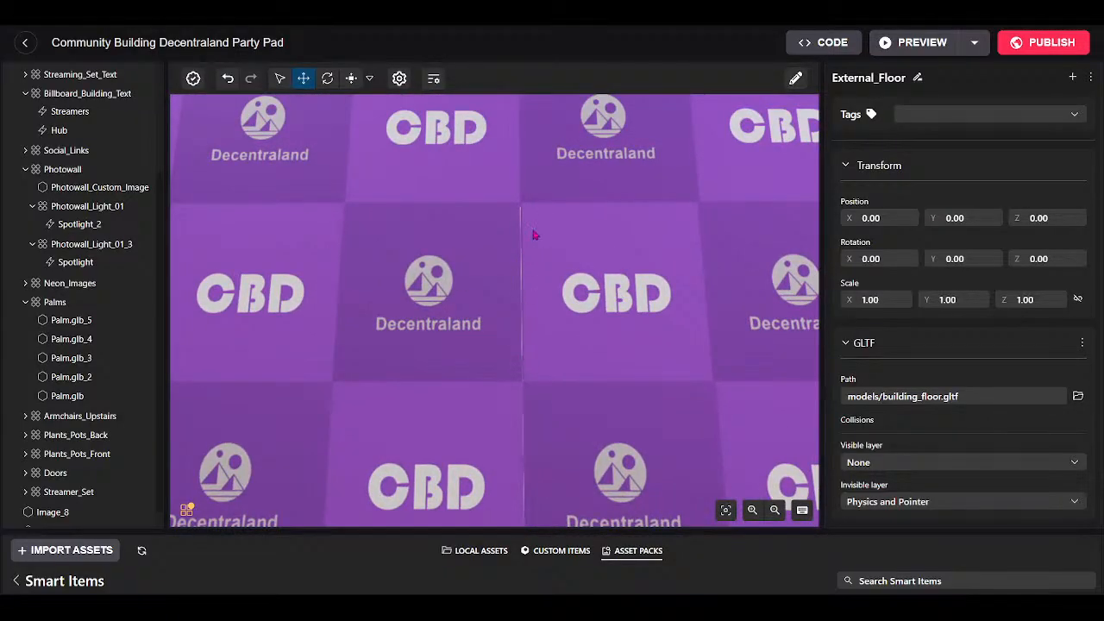
pyautogui.press('s')
pyautogui.moveTo(517, 238); pyautogui.dragTo(642, 352)
pyautogui.press('a')
pyautogui.press('w')
pyautogui.press('w')
pyautogui.press('a')
pyautogui.press('s')
pyautogui.press('d')
pyautogui.press('w')
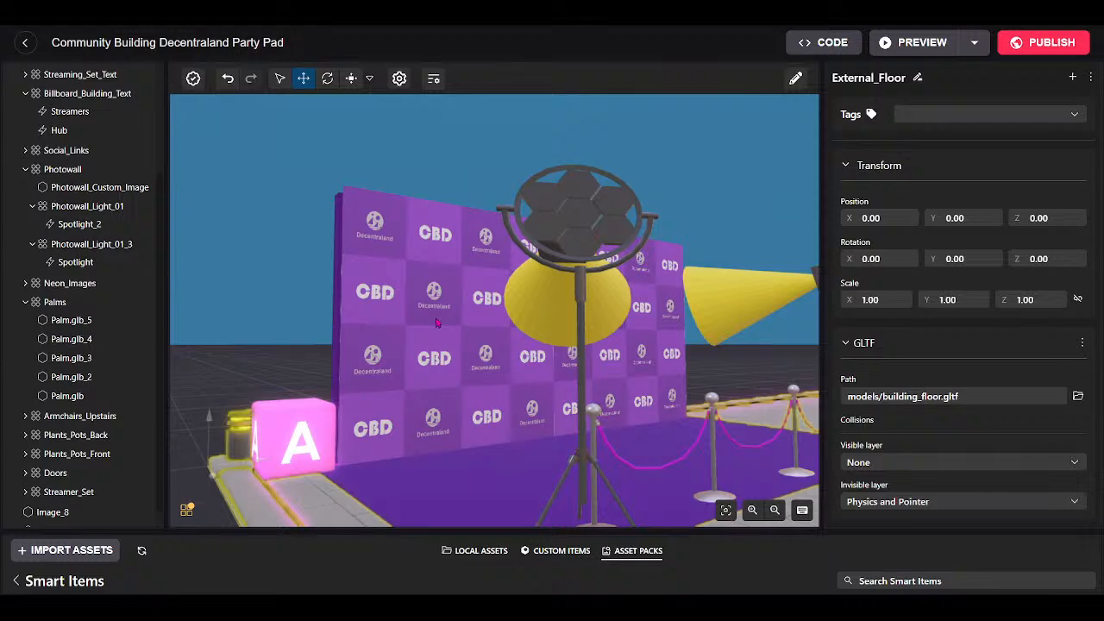
pyautogui.press('w')
pyautogui.moveTo(471, 333); pyautogui.dragTo(485, 426)
pyautogui.press('a')
pyautogui.press('w')
pyautogui.press('s')
# Replace the STREAMER text on the indoor headphones wall with CBD.
pyautogui.moveTo(669, 427); pyautogui.dragTo(233, 399)
pyautogui.press('w')
pyautogui.press('w')
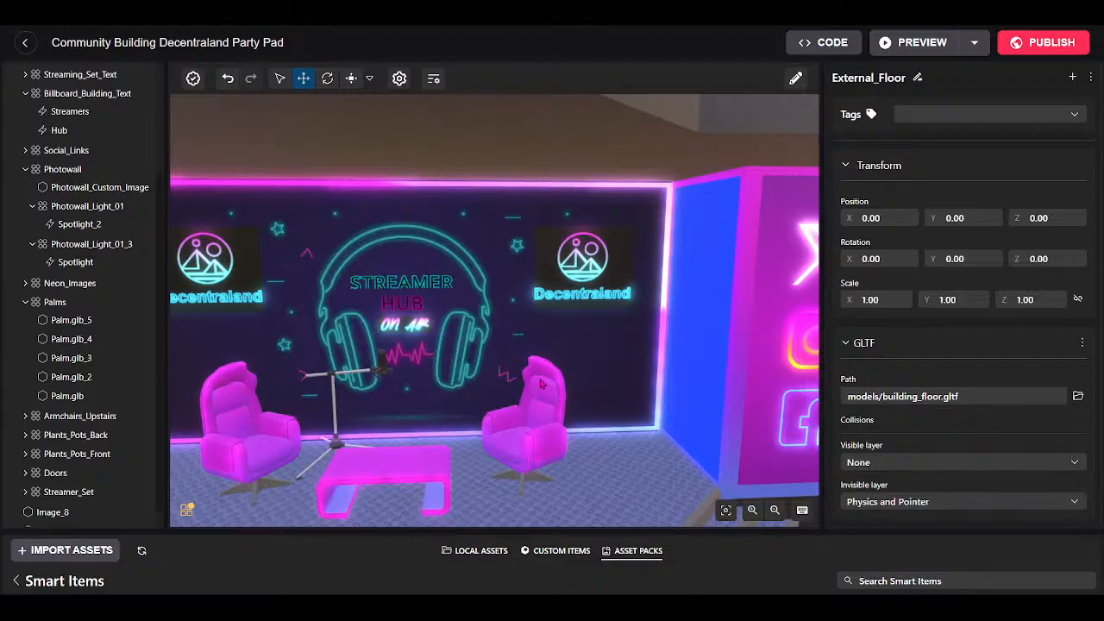
pyautogui.moveTo(595, 364); pyautogui.dragTo(537, 337)
pyautogui.press('w')
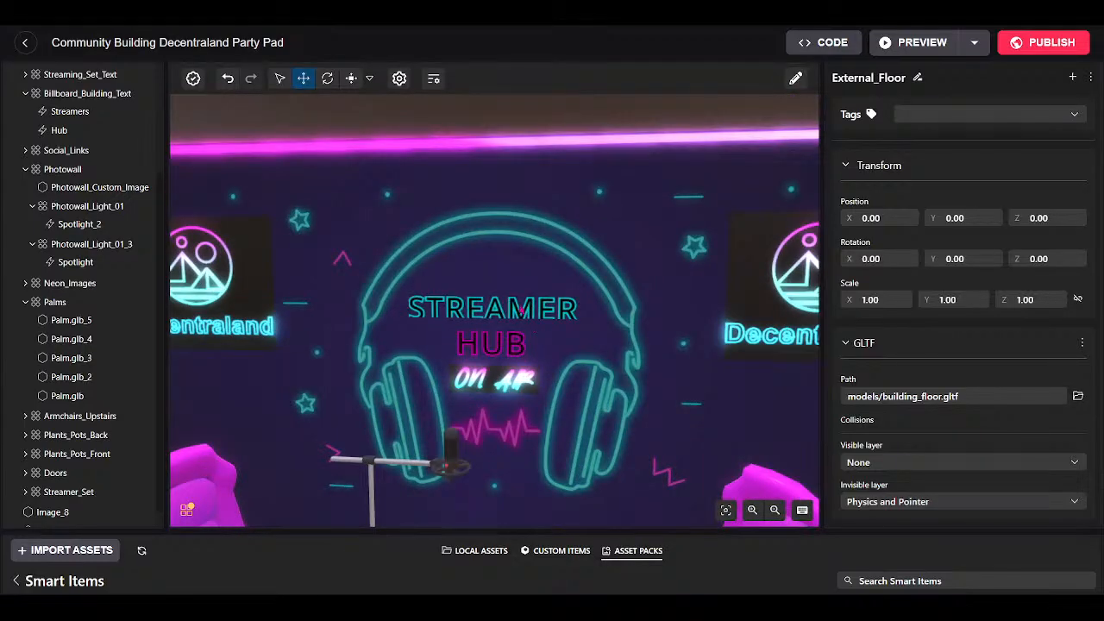
pyautogui.click(522, 309)
pyautogui.doubleClick(872, 391)
pyautogui.press('BackSpace')
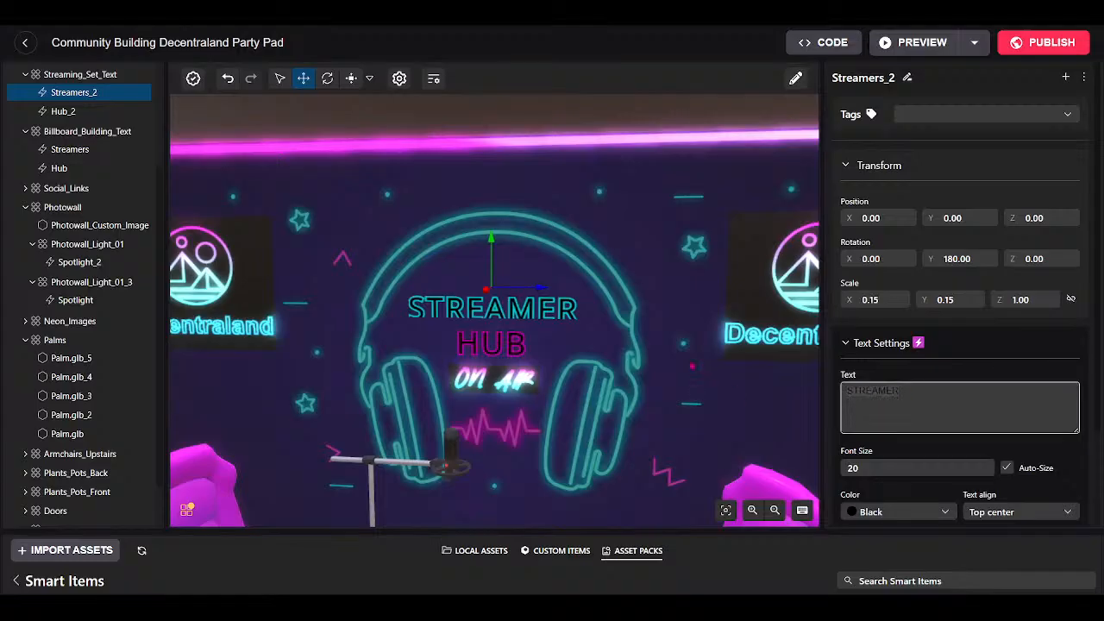
pyautogui.write('cbd')
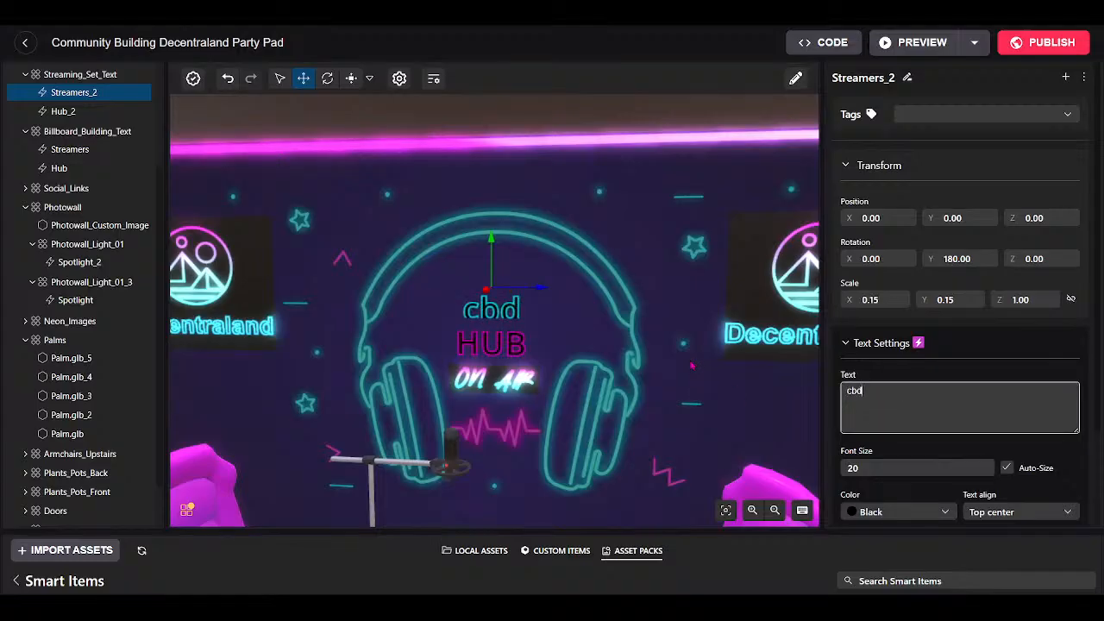
pyautogui.press('BackSpace')
pyautogui.press('BackSpace')
pyautogui.press('BackSpace')
pyautogui.write('cbd')
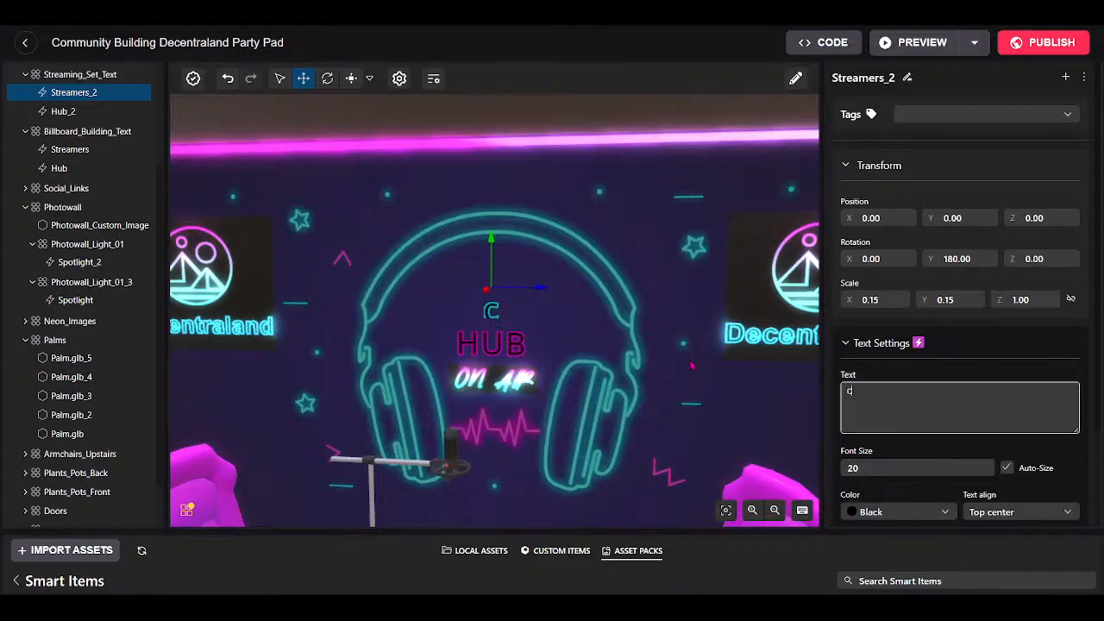
pyautogui.press('BackSpace')
pyautogui.press('BackSpace')
pyautogui.press('BackSpace')
pyautogui.write('CBD')
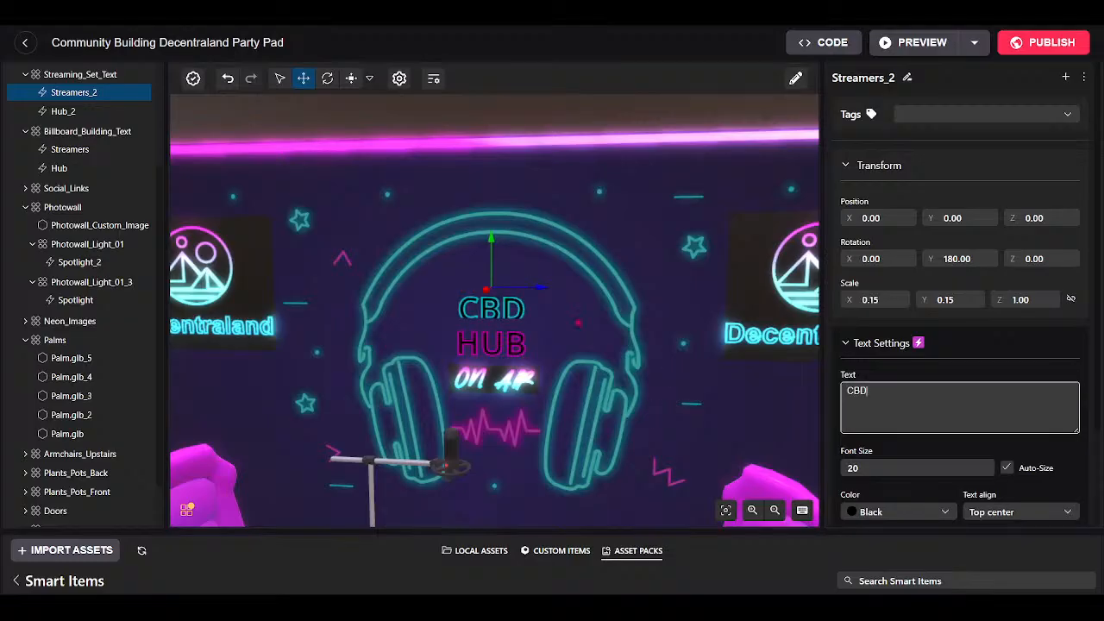
# Set the font size of the CBD text on the headphones wall to 30.
pyautogui.scroll(5, 494, 324)
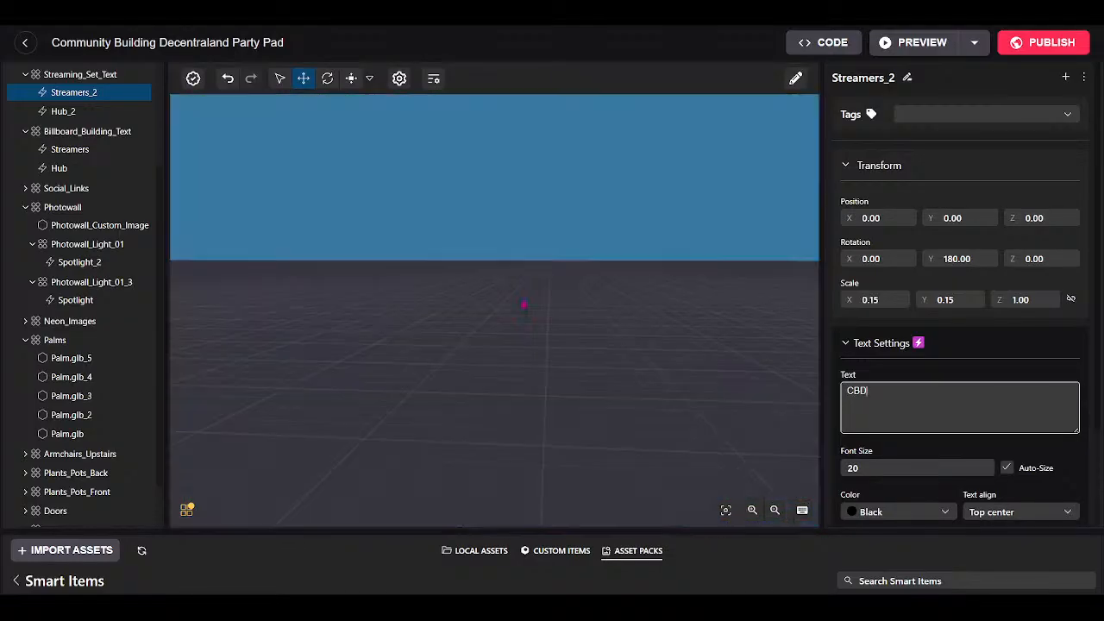
pyautogui.scroll(-5, 495, 337)
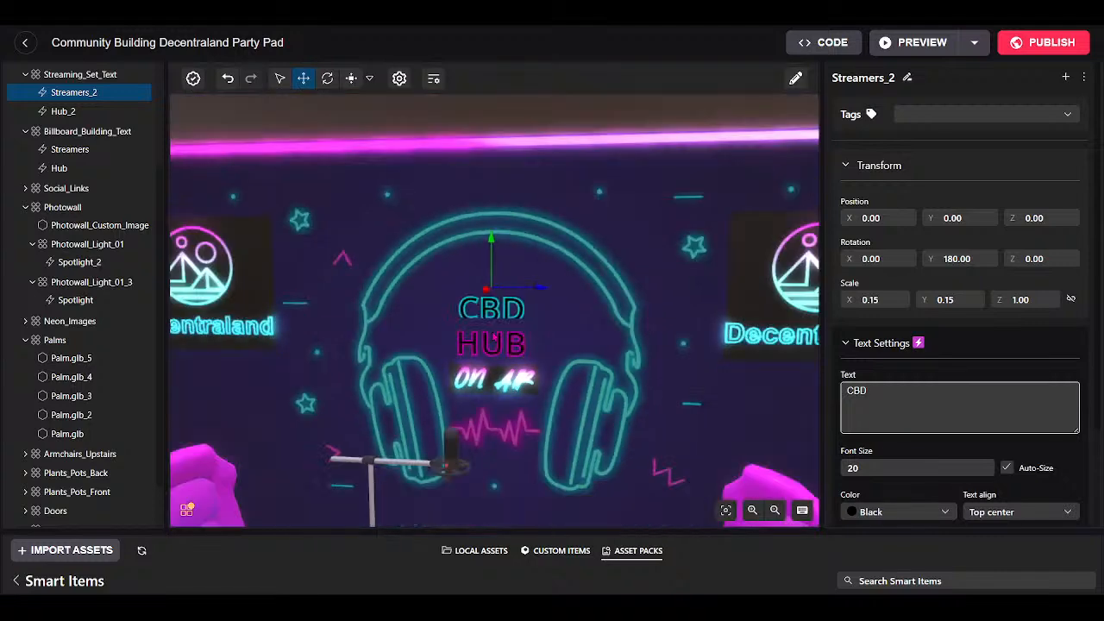
pyautogui.click(876, 472)
pyautogui.press('BackSpace')
pyautogui.press('BackSpace')
pyautogui.write('30')
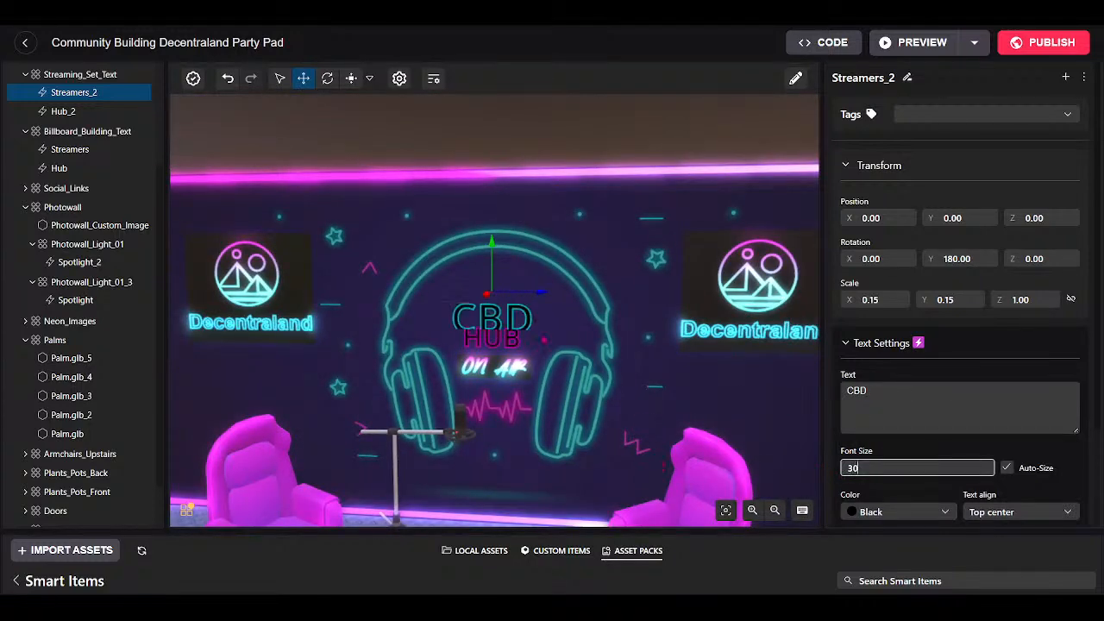
# Set the font size of the HUB text below it to 30.
pyautogui.click(507, 341)
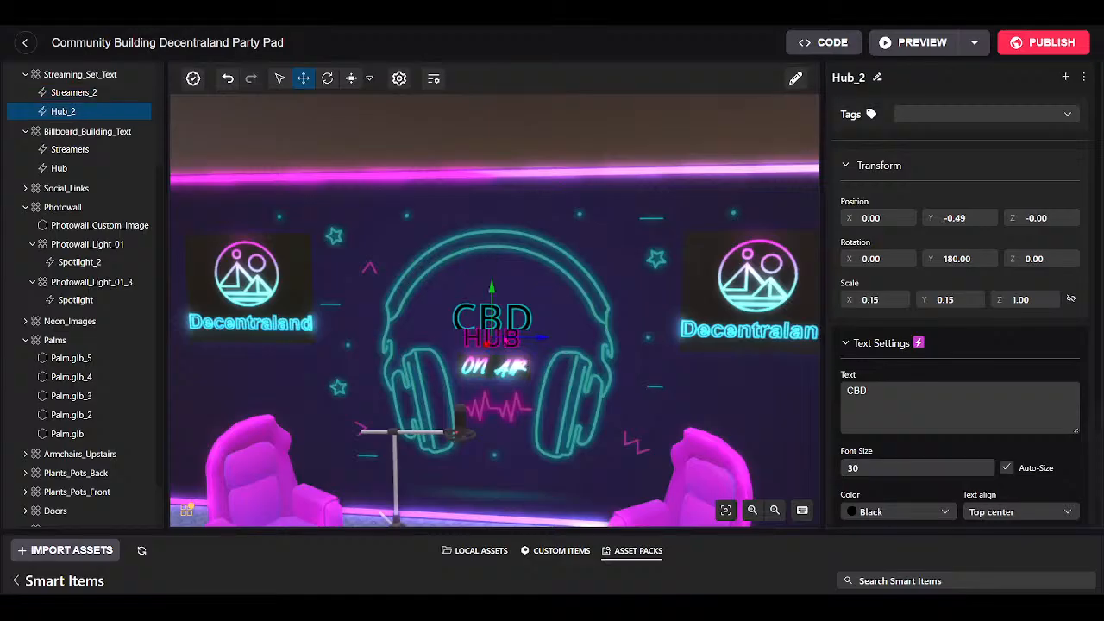
pyautogui.click(875, 468)
pyautogui.press('BackSpace')
pyautogui.press('BackSpace')
pyautogui.write('30')
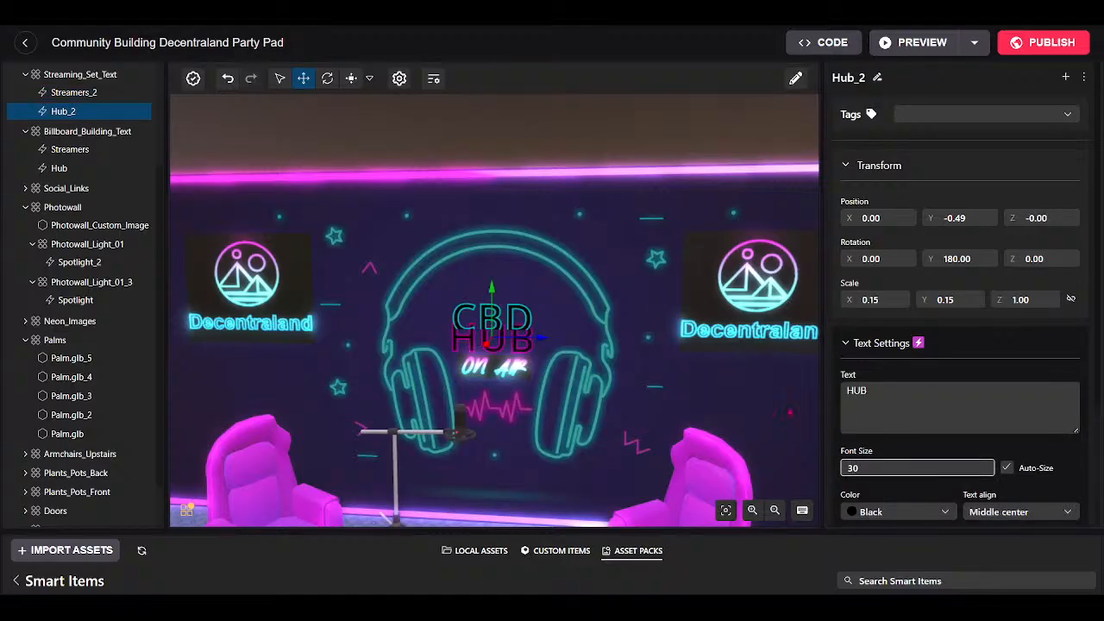
# Raise the CBD text to Y 0.15 to clear HUB, and shift both texts up together above the ON AIR sign.
pyautogui.click(494, 311)
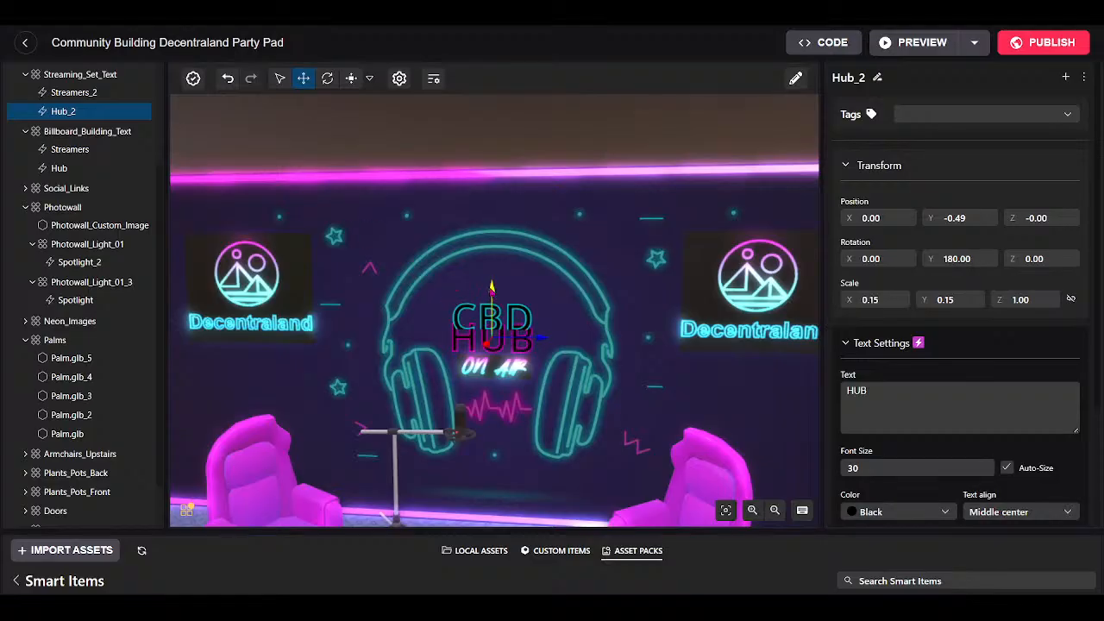
pyautogui.moveTo(493, 288)
pyautogui.mouseDown()
pyautogui.moveTo(493, 267)
pyautogui.moveTo(493, 288)
pyautogui.mouseUp()
pyautogui.click(477, 309)
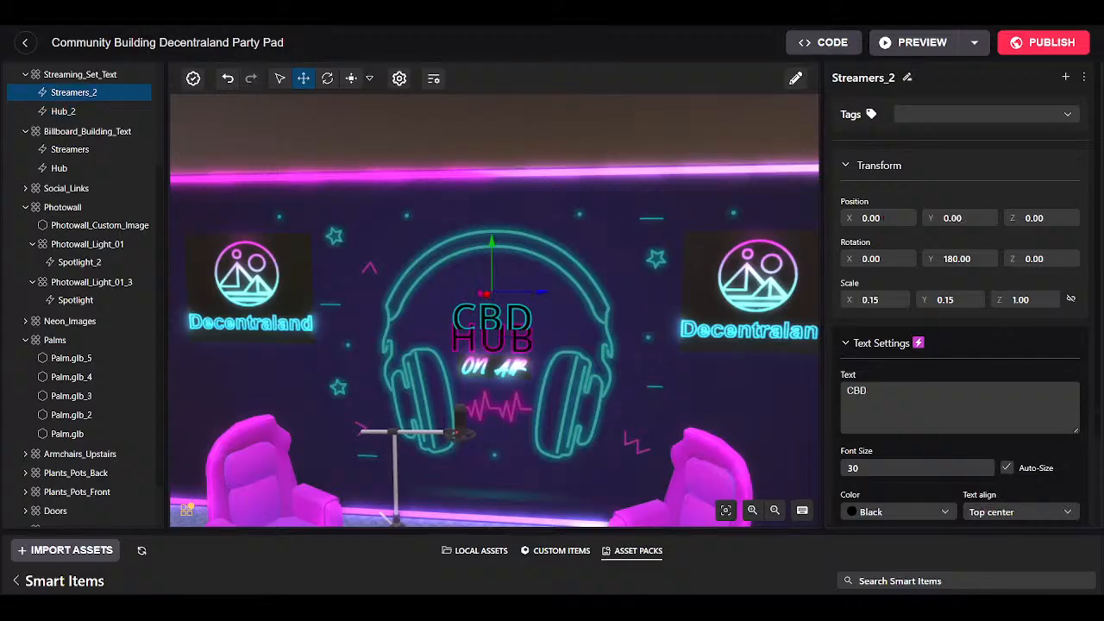
pyautogui.moveTo(491, 224); pyautogui.dragTo(490, 219)
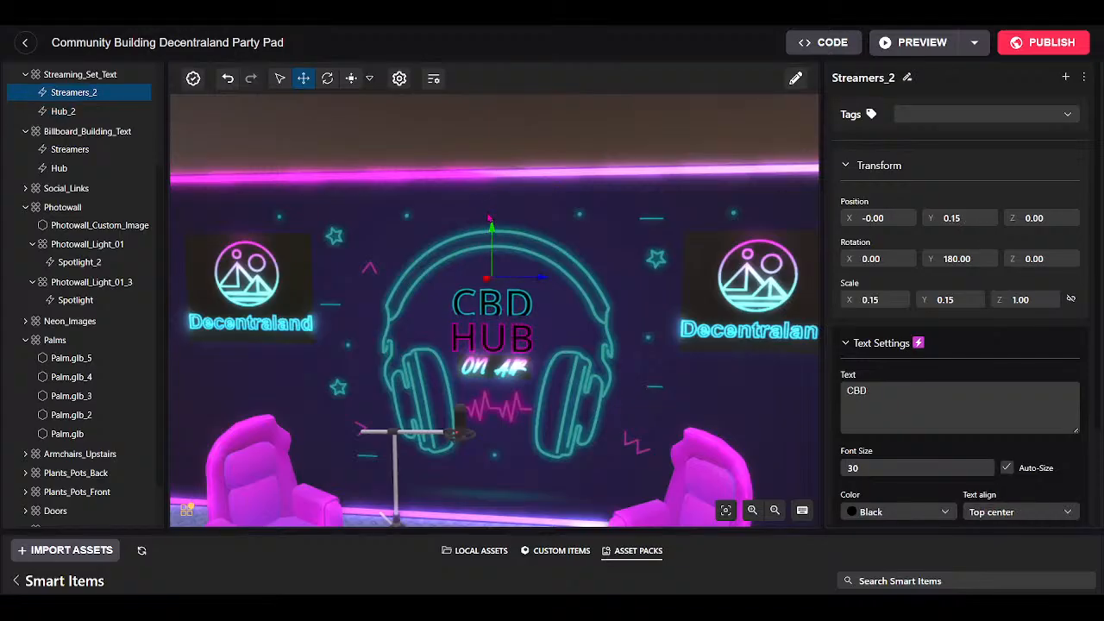
pyautogui.keyDown('ctrl'); pyautogui.click(506, 337); pyautogui.keyUp('ctrl')
pyautogui.moveTo(493, 263)
pyautogui.mouseDown()
pyautogui.moveTo(494, 239)
pyautogui.moveTo(494, 250)
pyautogui.mouseUp()
# Raise the ON AIR neon sign on the headphones wall to Y 3.49, just below the HUB text.
pyautogui.click(501, 370)
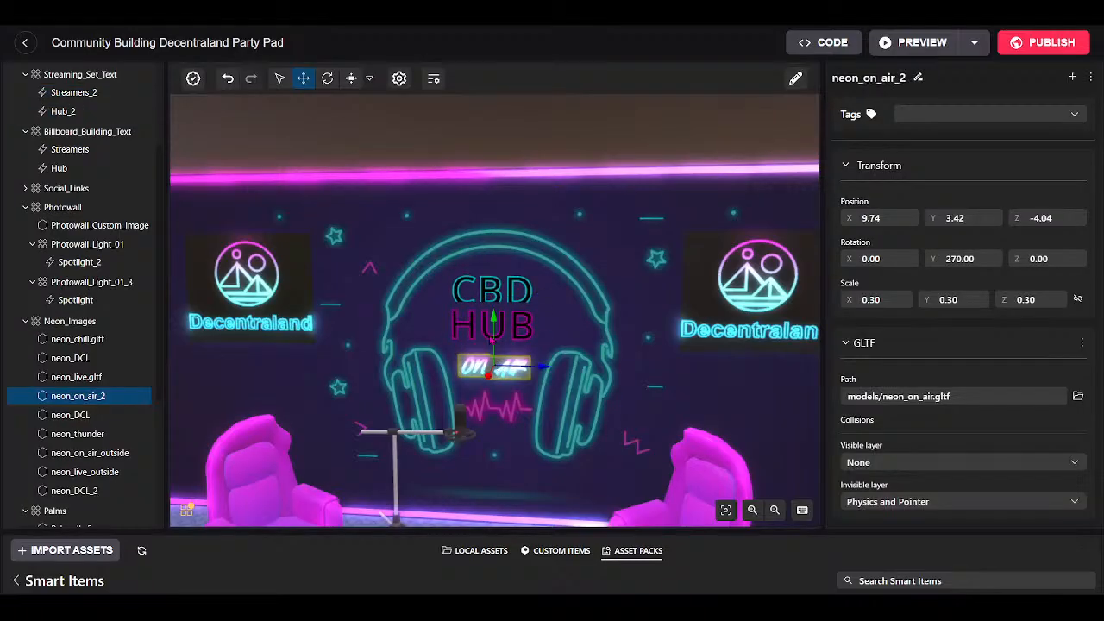
pyautogui.moveTo(493, 315); pyautogui.dragTo(494, 308)
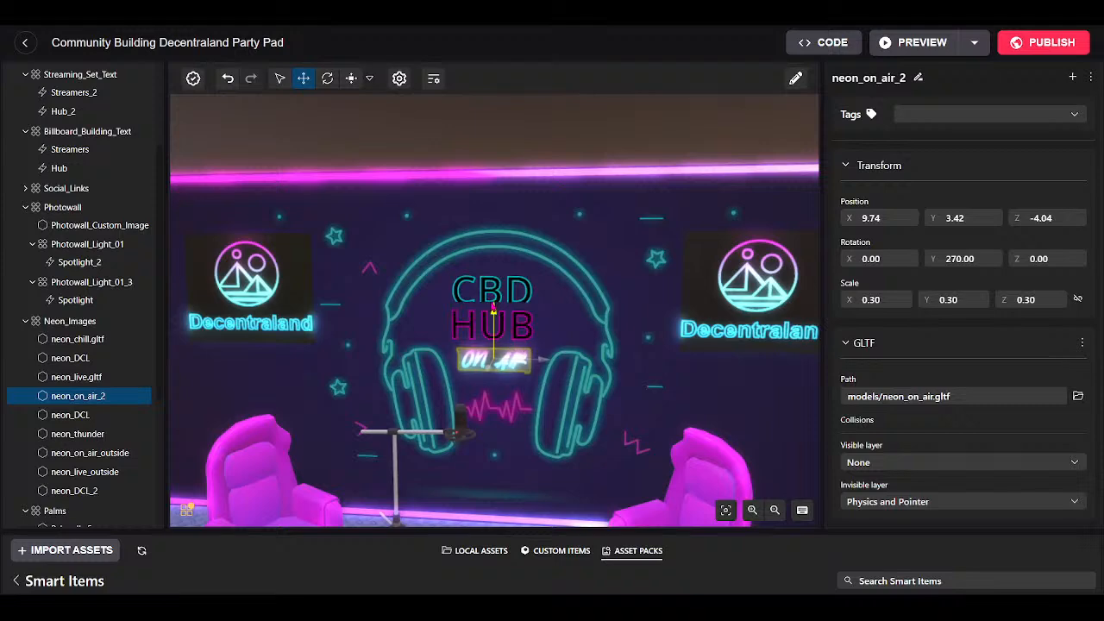
# Delete Image_7, the Music Festival poster on the upper wall beside the staircase.
pyautogui.moveTo(634, 449); pyautogui.dragTo(592, 472)
pyautogui.scroll(-5, 669, 440)
pyautogui.moveTo(444, 430); pyautogui.dragTo(703, 438)
pyautogui.moveTo(589, 406); pyautogui.dragTo(593, 270)
pyautogui.press('s')
pyautogui.moveTo(429, 360); pyautogui.dragTo(658, 301)
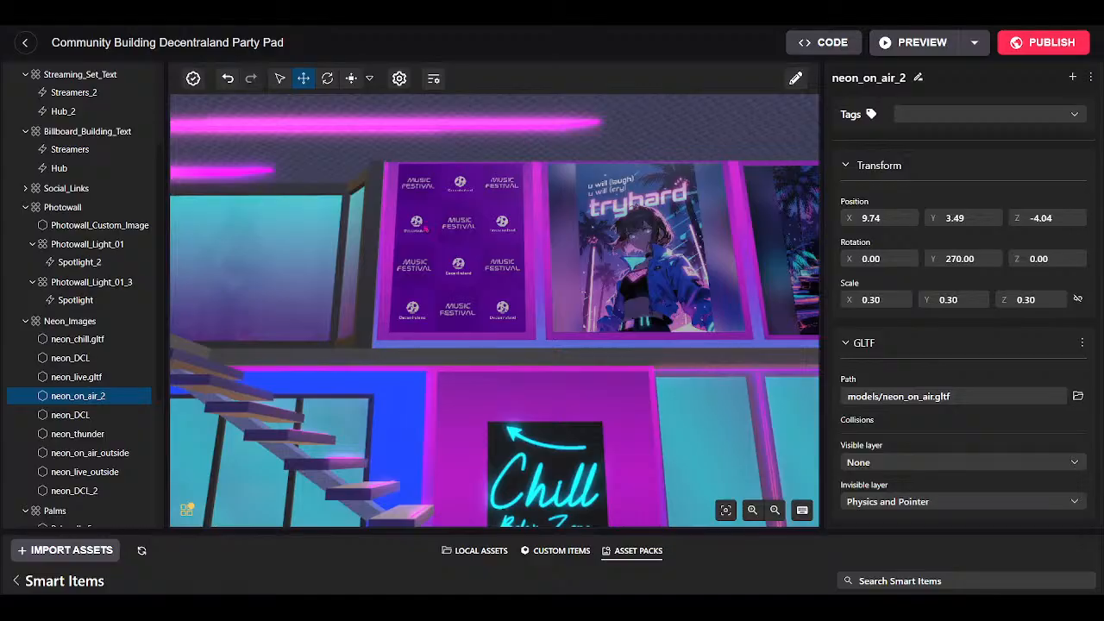
pyautogui.click(452, 241)
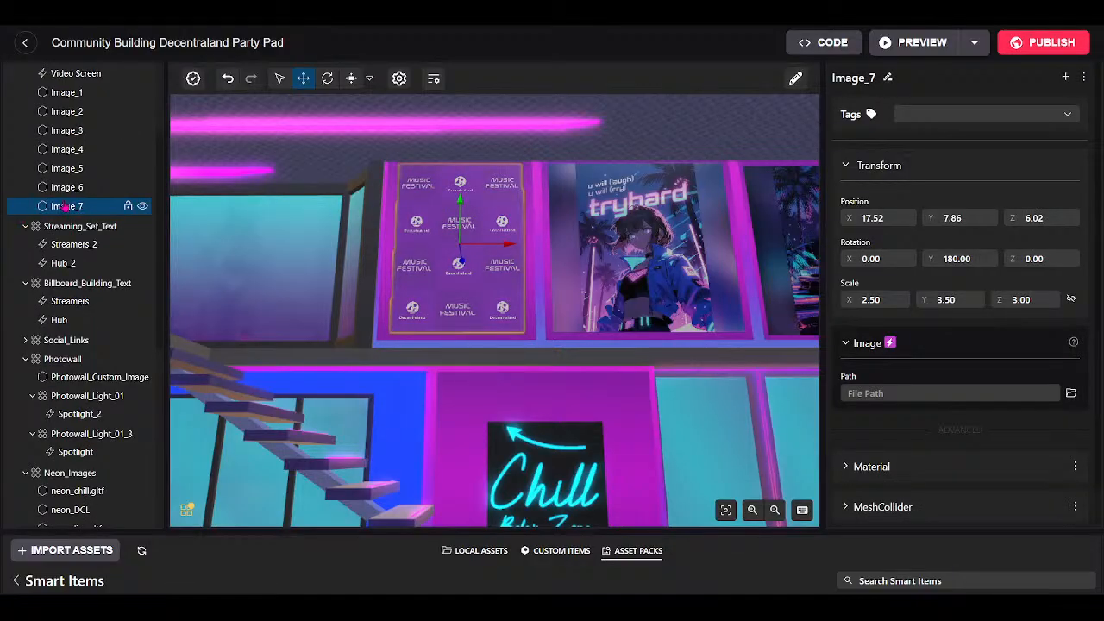
pyautogui.scroll(3, 494, 226)
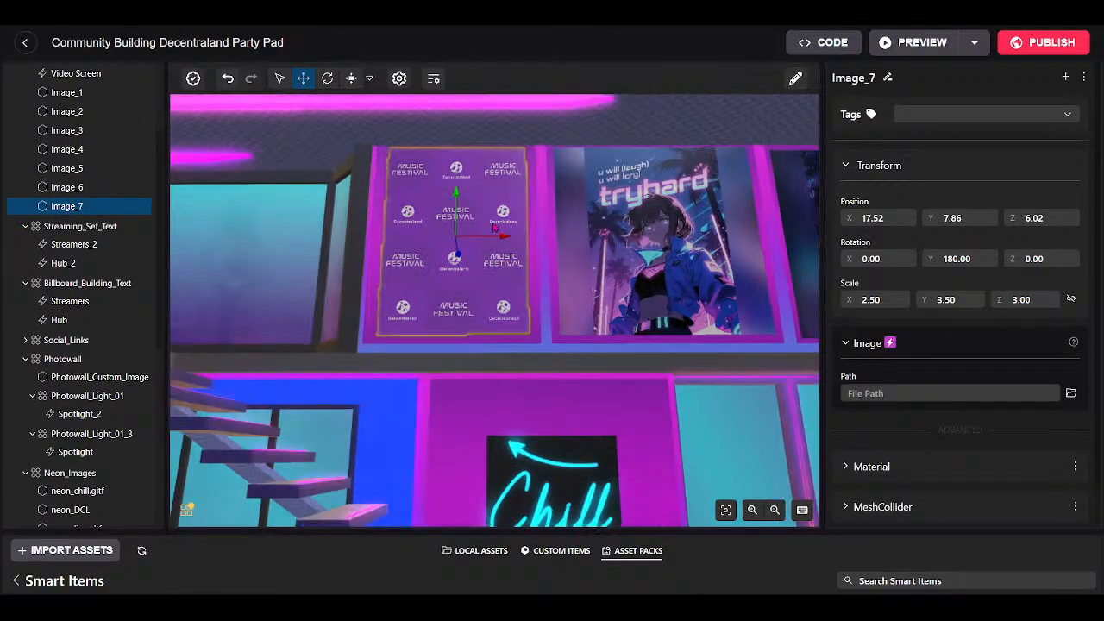
pyautogui.rightClick(73, 206)
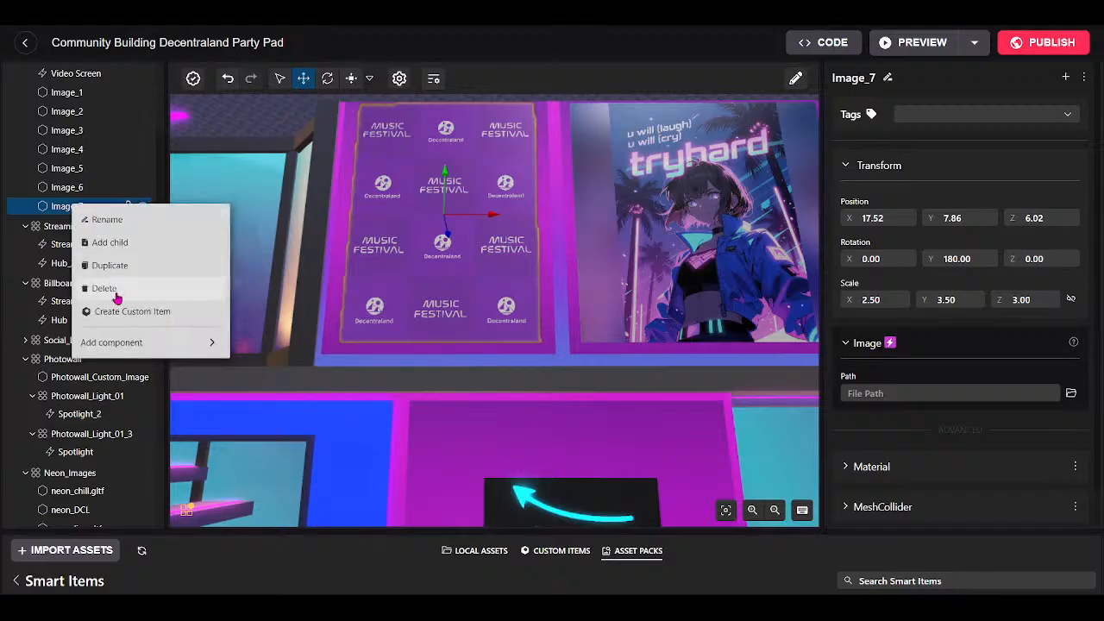
pyautogui.click(117, 291)
# Duplicate Image_8, the CBD wallpaper image on the outdoor photo wall.
pyautogui.scroll(-5, 82, 414)
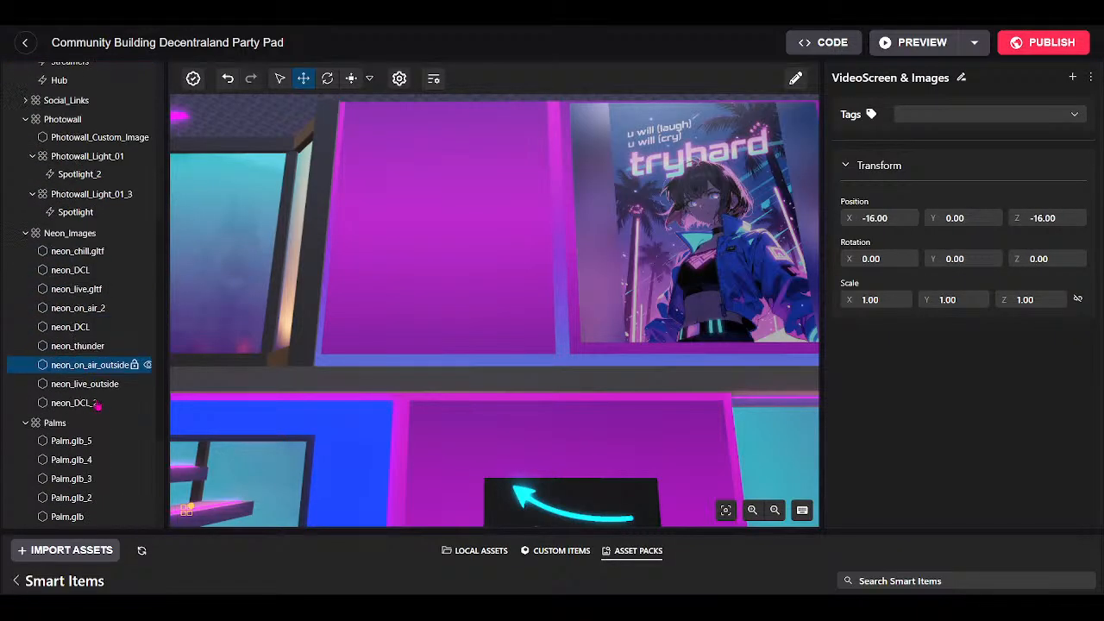
pyautogui.doubleClick(53, 493)
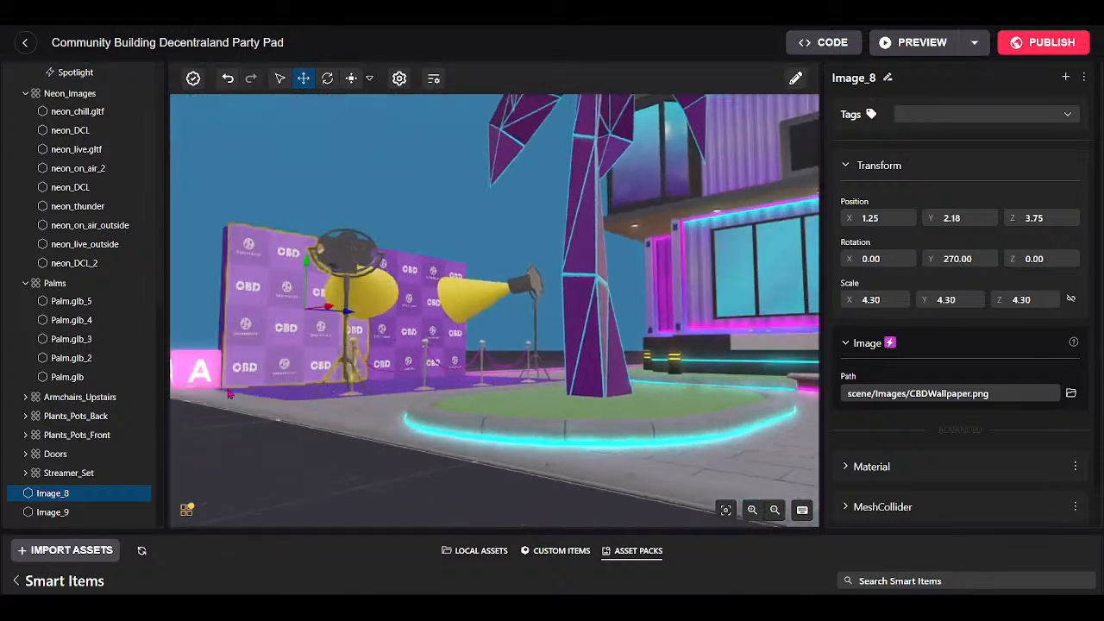
pyautogui.rightClick(67, 498)
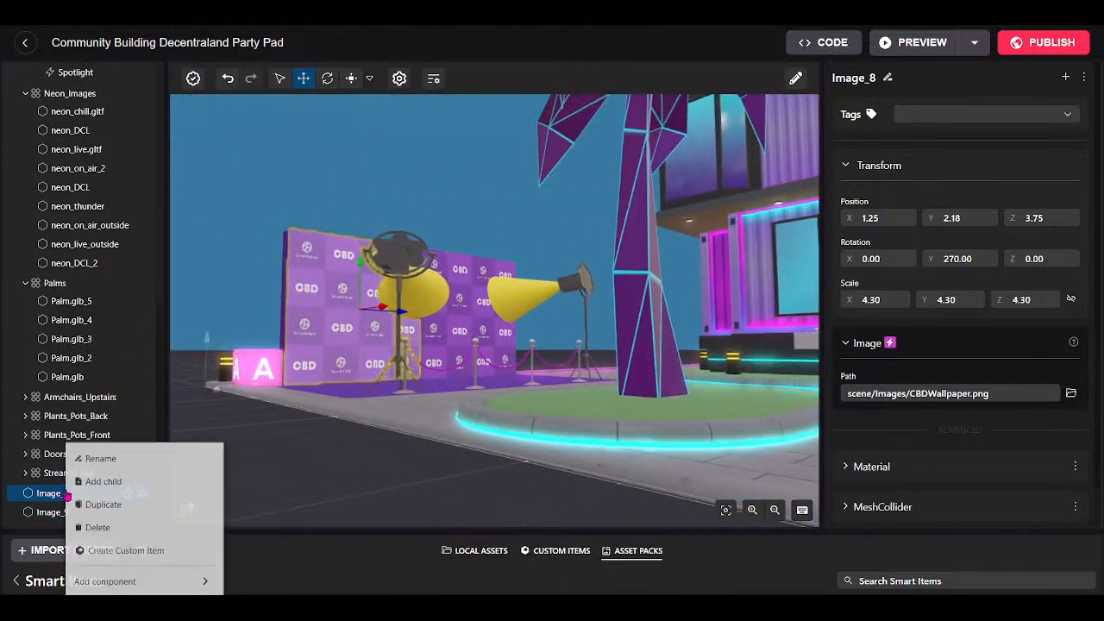
pyautogui.click(112, 503)
# Move the duplicated CBD wallpaper into the building near the staircase, to about X 14.11, Y 5.51, Z 23.92.
pyautogui.click(306, 78)
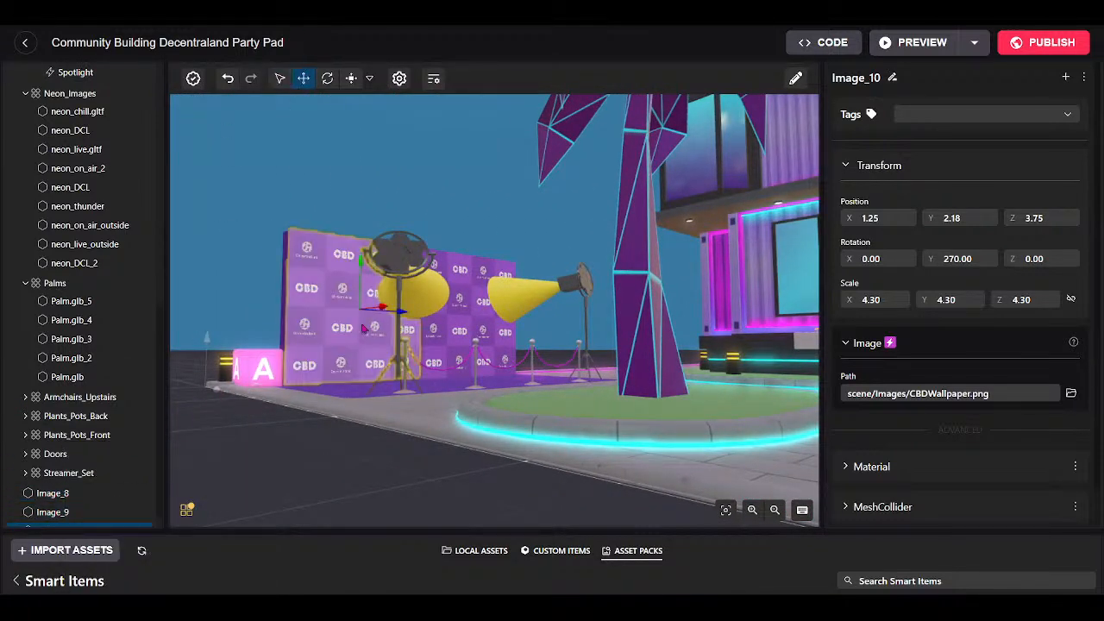
pyautogui.moveTo(729, 405); pyautogui.dragTo(694, 392)
pyautogui.moveTo(681, 389); pyautogui.dragTo(749, 419)
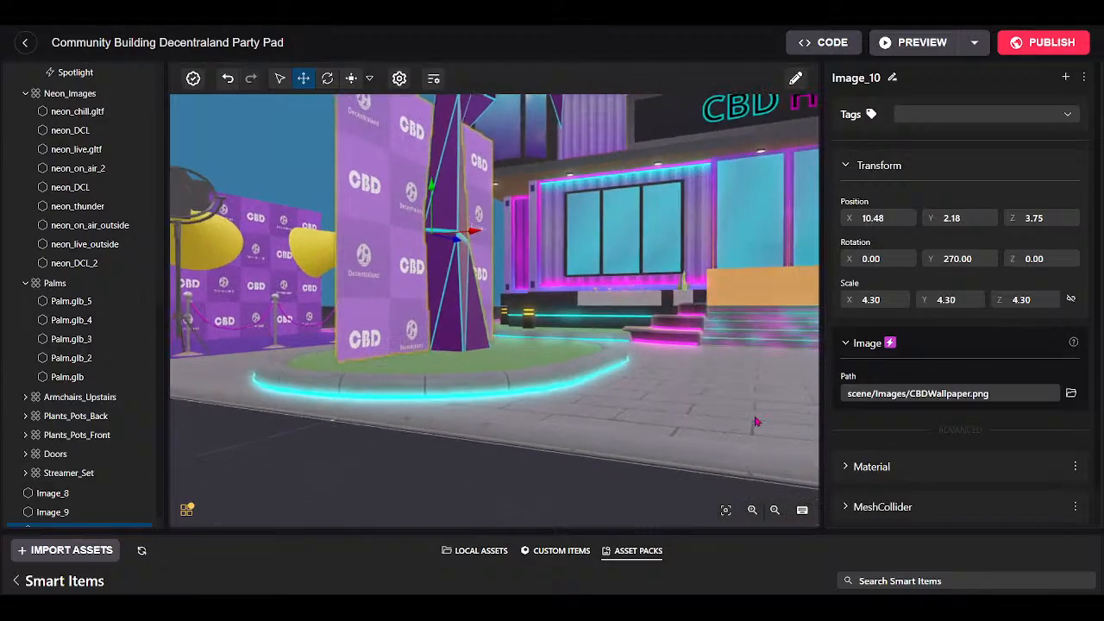
pyautogui.moveTo(447, 235); pyautogui.dragTo(692, 293)
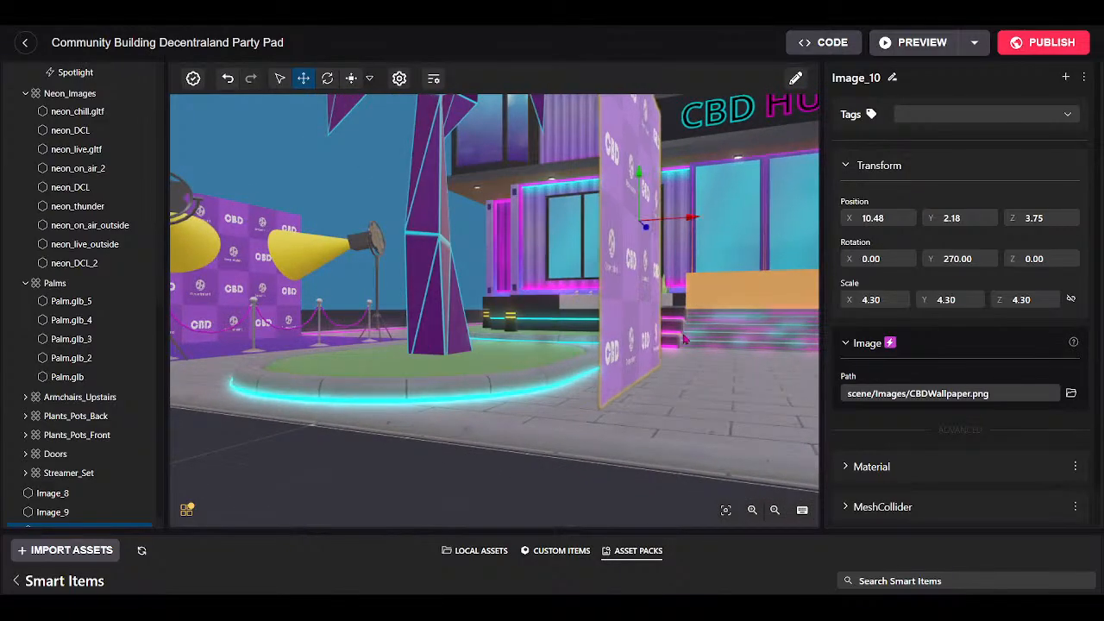
pyautogui.scroll(-5, 664, 302)
pyautogui.moveTo(595, 354); pyautogui.dragTo(746, 145)
pyautogui.moveTo(725, 215); pyautogui.dragTo(457, 287)
pyautogui.press('w')
pyautogui.press('s')
pyautogui.moveTo(359, 270); pyautogui.dragTo(800, 281)
pyautogui.press('w')
pyautogui.moveTo(621, 405); pyautogui.dragTo(816, 369)
pyautogui.press('s')
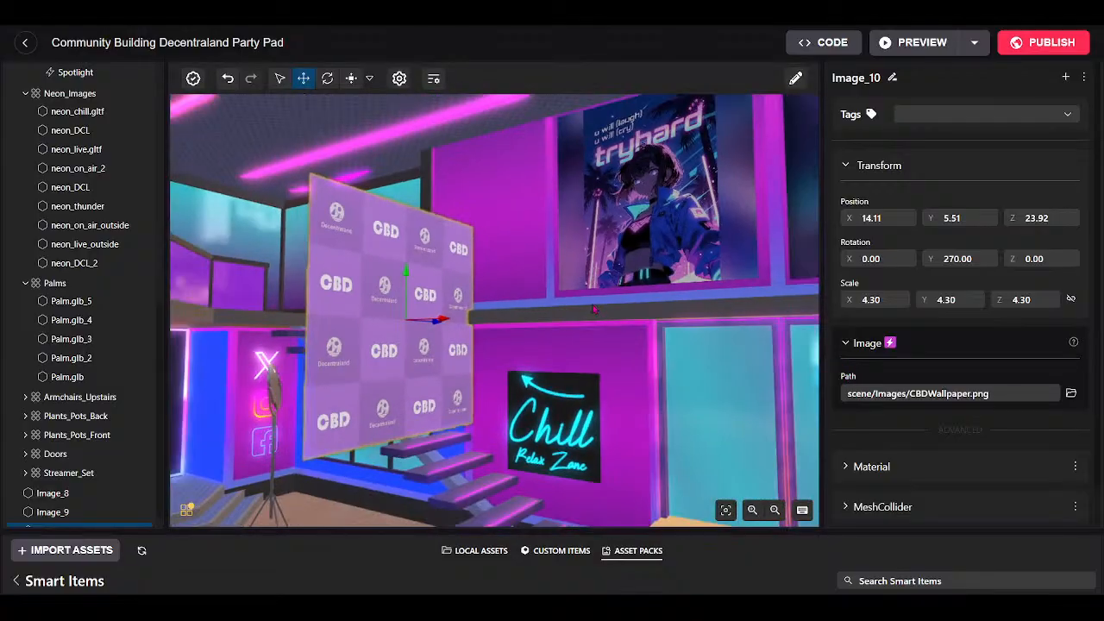
# Move the CBD wallpaper copy toward the empty upper wall panel, to Z 25.79 and Y 7.23.
pyautogui.moveTo(460, 322); pyautogui.dragTo(327, 423)
pyautogui.press('w')
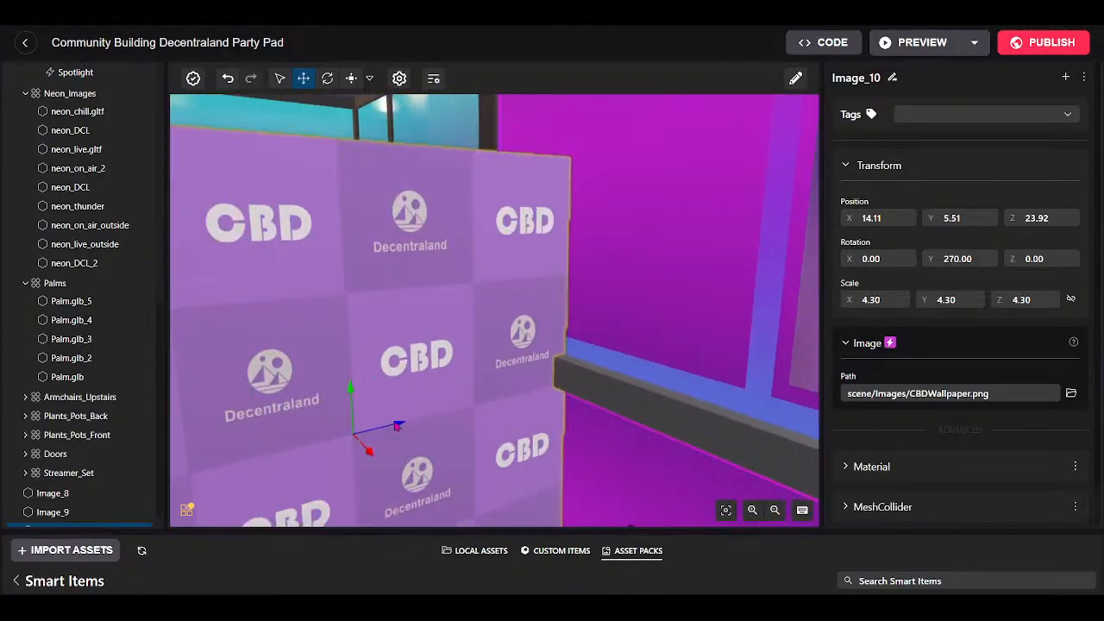
pyautogui.moveTo(398, 428); pyautogui.dragTo(537, 397)
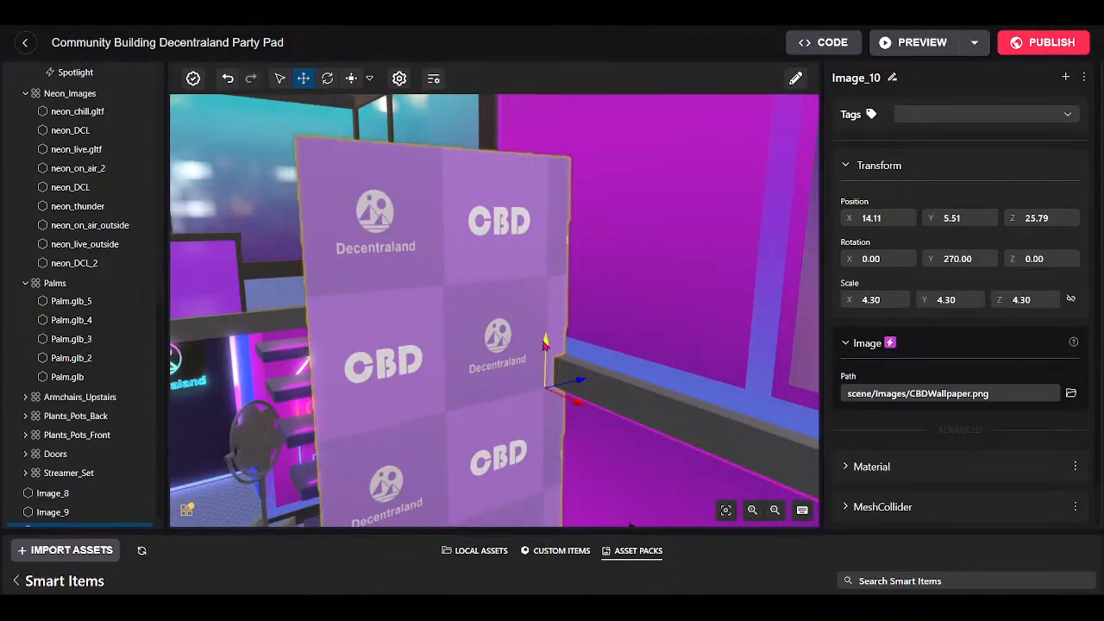
pyautogui.moveTo(547, 338); pyautogui.dragTo(577, 152)
pyautogui.moveTo(515, 378); pyautogui.dragTo(592, 279)
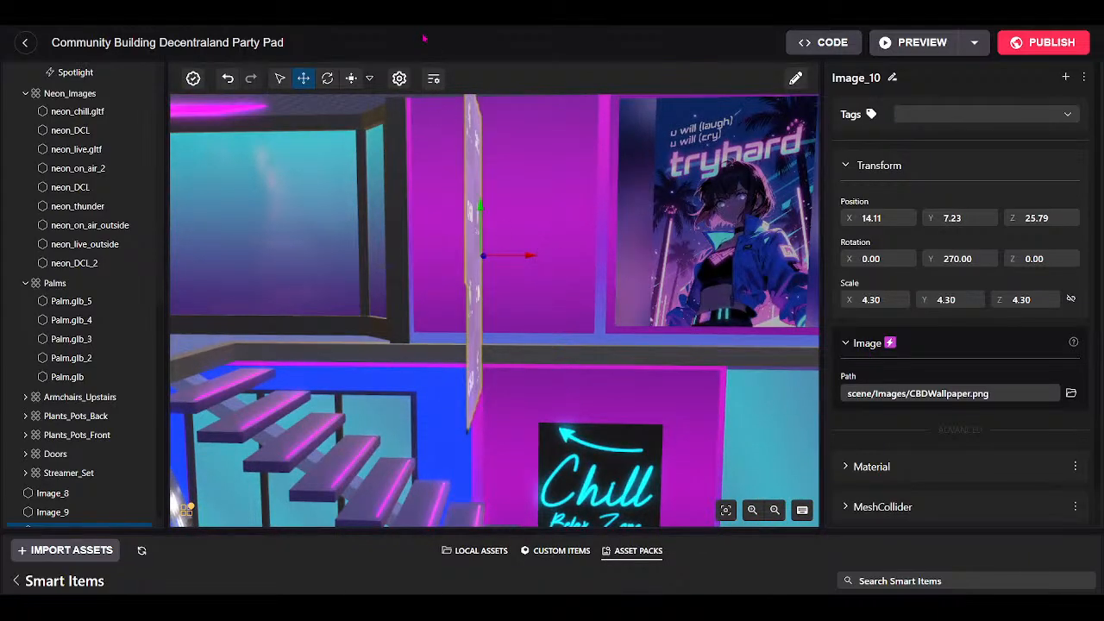
# Rotate the CBD wallpaper copy to about 359.76 degrees on Y so it faces the room parallel to the wall.
pyautogui.click(328, 79)
pyautogui.moveTo(580, 277); pyautogui.dragTo(561, 340)
pyautogui.moveTo(502, 299); pyautogui.dragTo(407, 311)
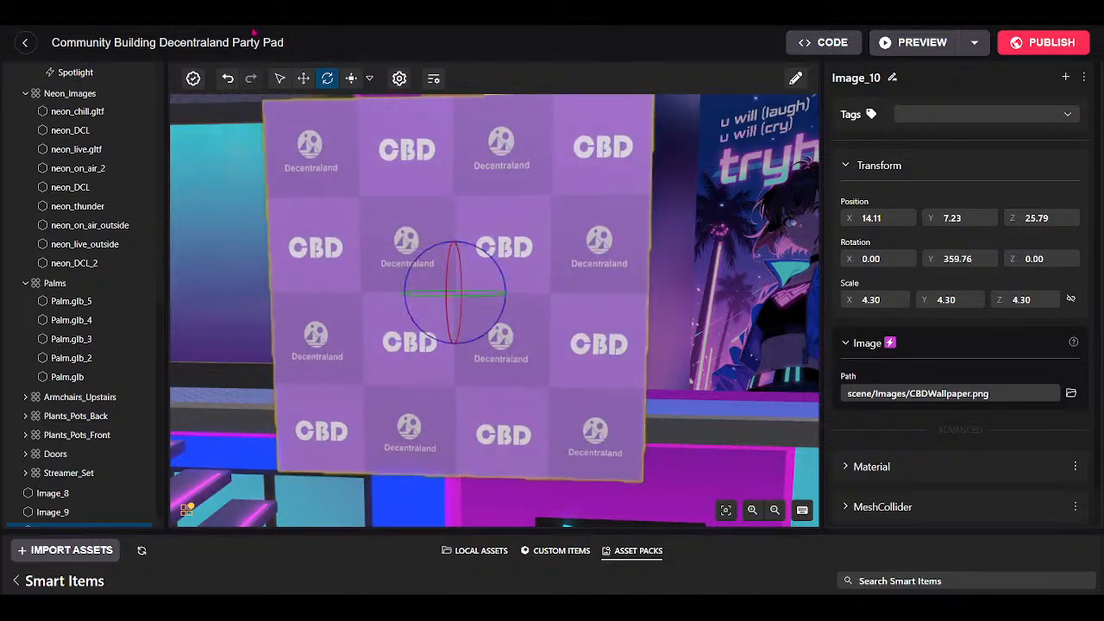
# Fit the CBD wallpaper copy to the empty upper panel with scale X 2.79, Y 3.69 at X 14.42, Y 7.72, Z 26.05.
pyautogui.click(304, 78)
pyautogui.scroll(3, 530, 233)
pyautogui.scroll(-5, 535, 196)
pyautogui.moveTo(497, 293); pyautogui.dragTo(557, 301)
pyautogui.moveTo(509, 251); pyautogui.dragTo(510, 217)
pyautogui.click(352, 79)
pyautogui.moveTo(560, 267); pyautogui.dragTo(520, 258)
pyautogui.click(304, 79)
# Fine-tune the wallpaper copy to Y rotation 359.64 and position X 14.47, Y 7.78, Z 26.01, just in front of the wall.
pyautogui.press('r')
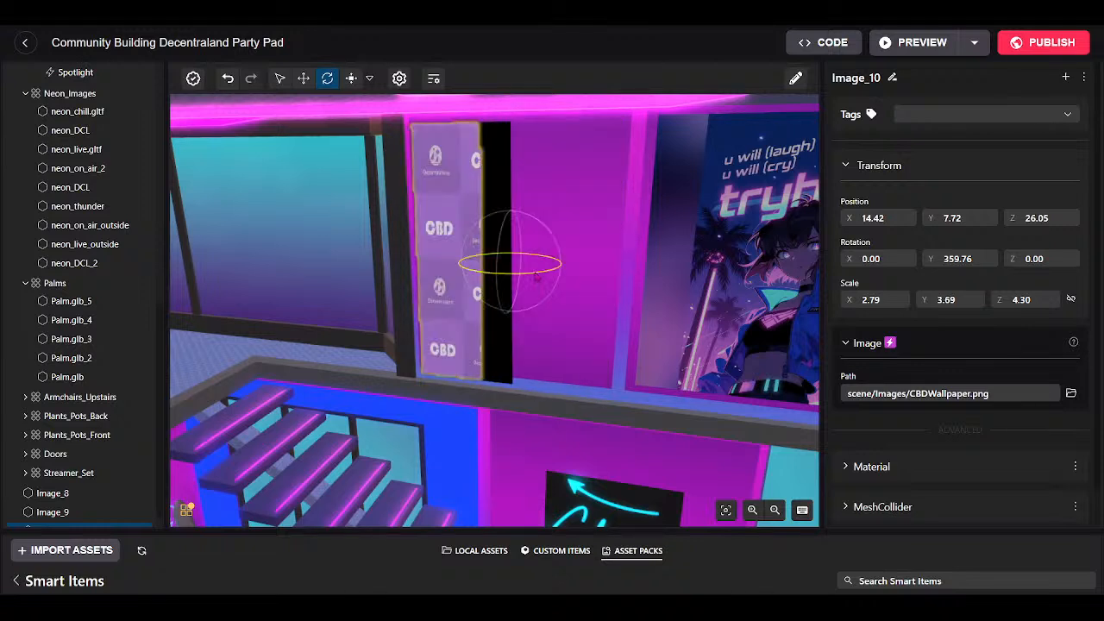
pyautogui.moveTo(536, 277); pyautogui.dragTo(537, 277)
pyautogui.click(306, 81)
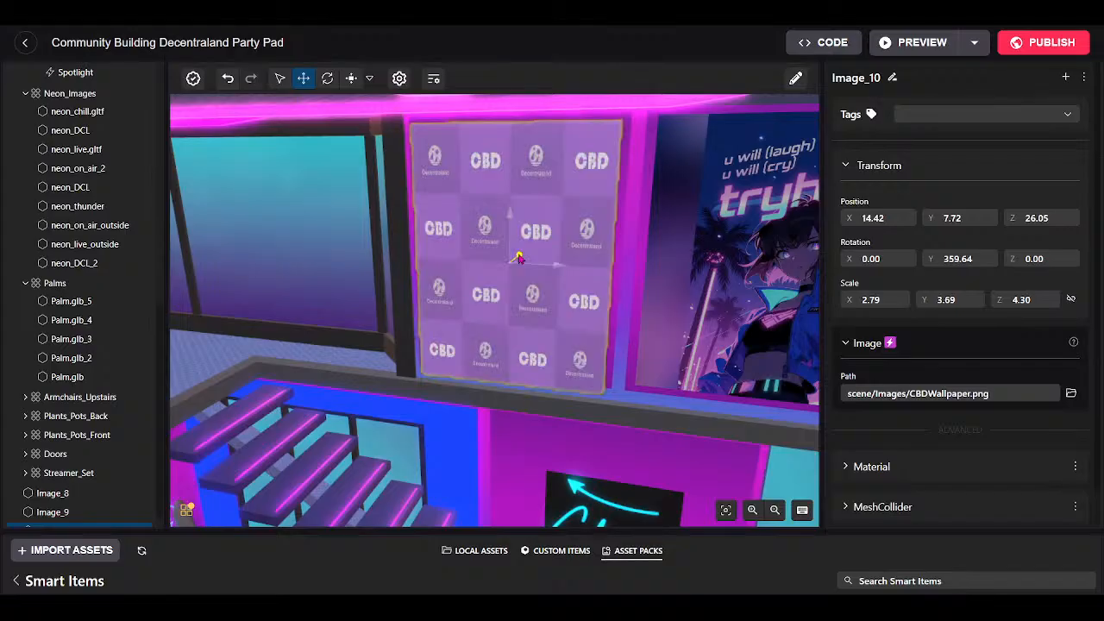
pyautogui.moveTo(518, 257); pyautogui.dragTo(549, 262)
# Try to replace the tryhard poster's image with scene/Images/CBD2.png, and shift the poster to Z 5.97.
pyautogui.moveTo(515, 332); pyautogui.dragTo(568, 113)
pyautogui.press('s')
pyautogui.press('w')
pyautogui.press('w')
pyautogui.press('s')
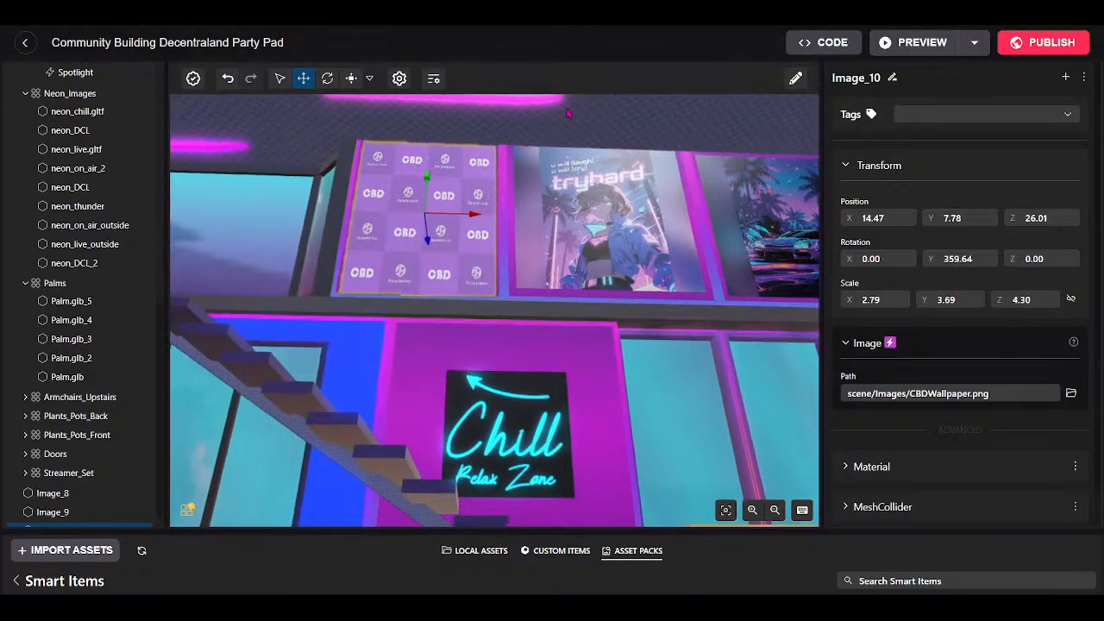
pyautogui.click(586, 192)
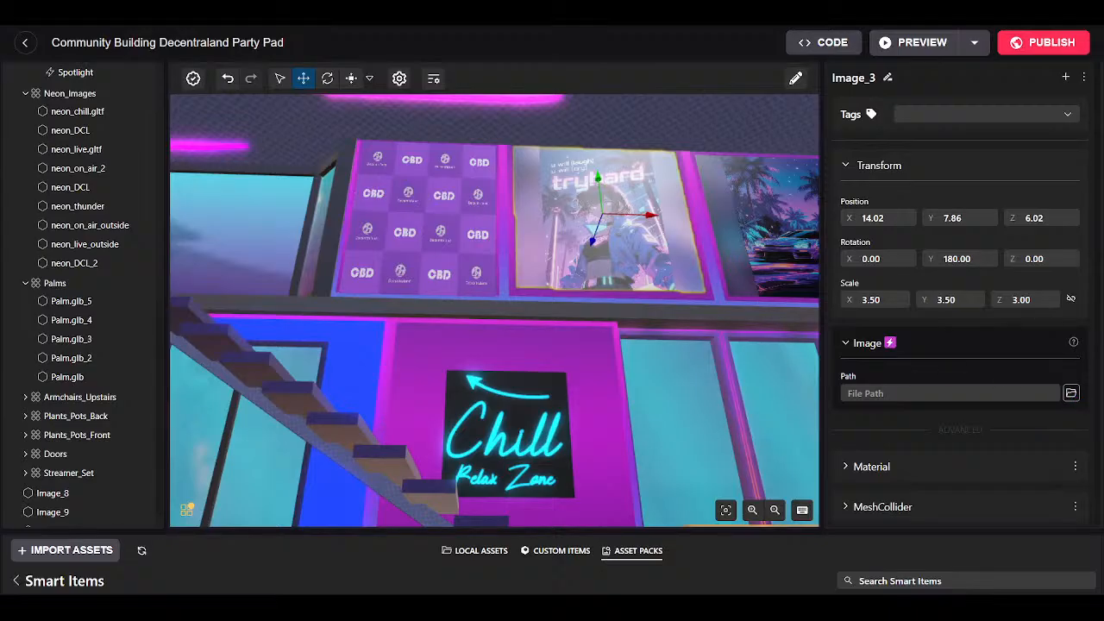
pyautogui.click(970, 474)
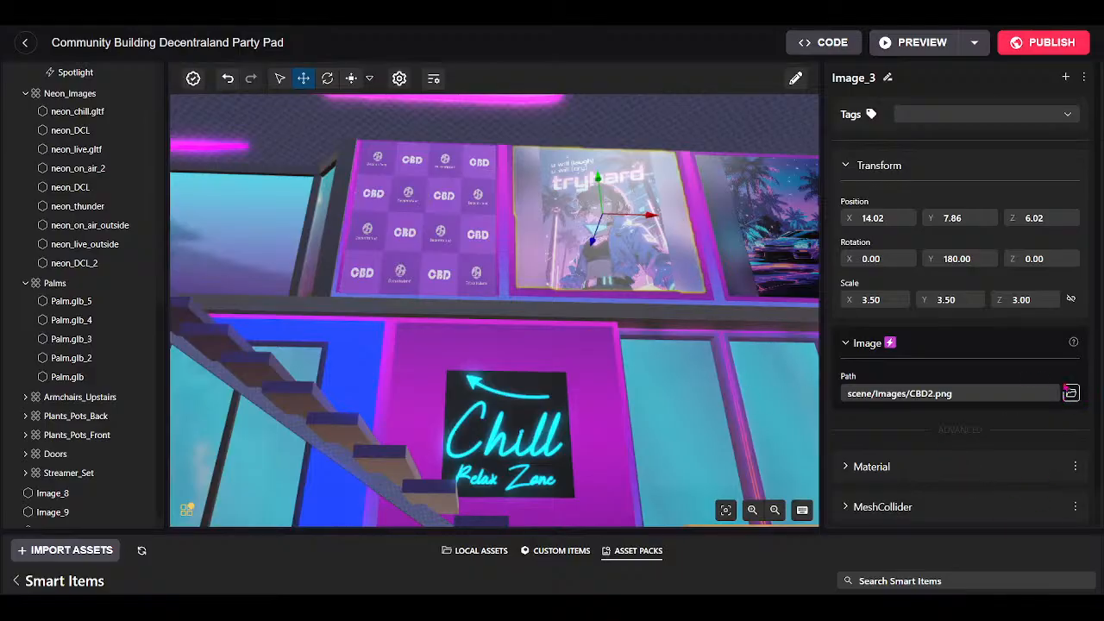
pyautogui.moveTo(689, 226); pyautogui.dragTo(779, 285, button='right')
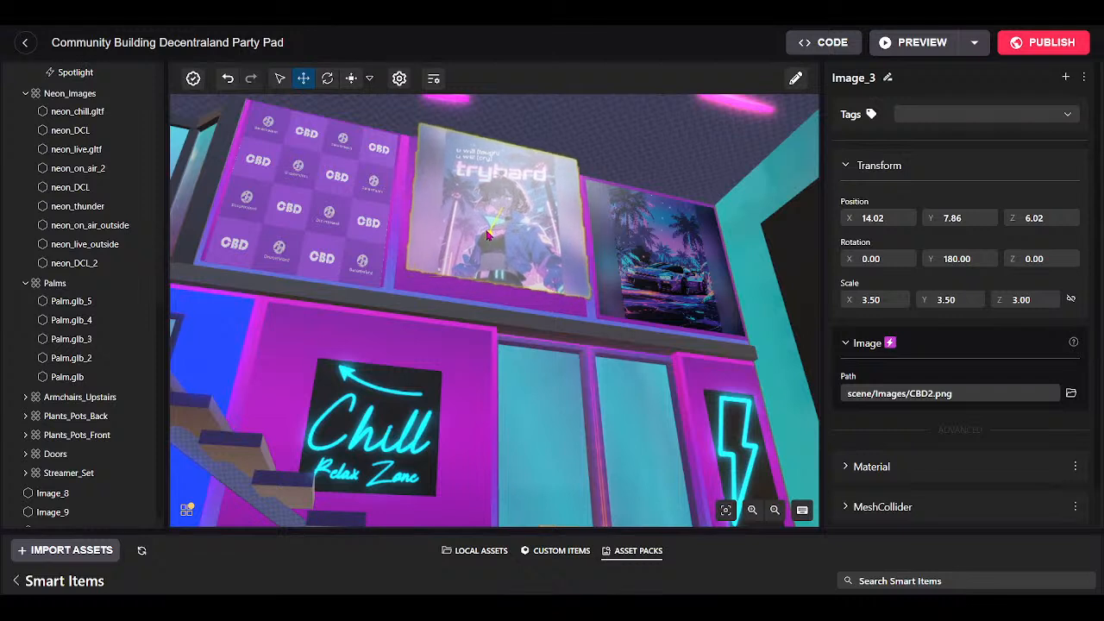
pyautogui.moveTo(488, 248); pyautogui.dragTo(485, 251)
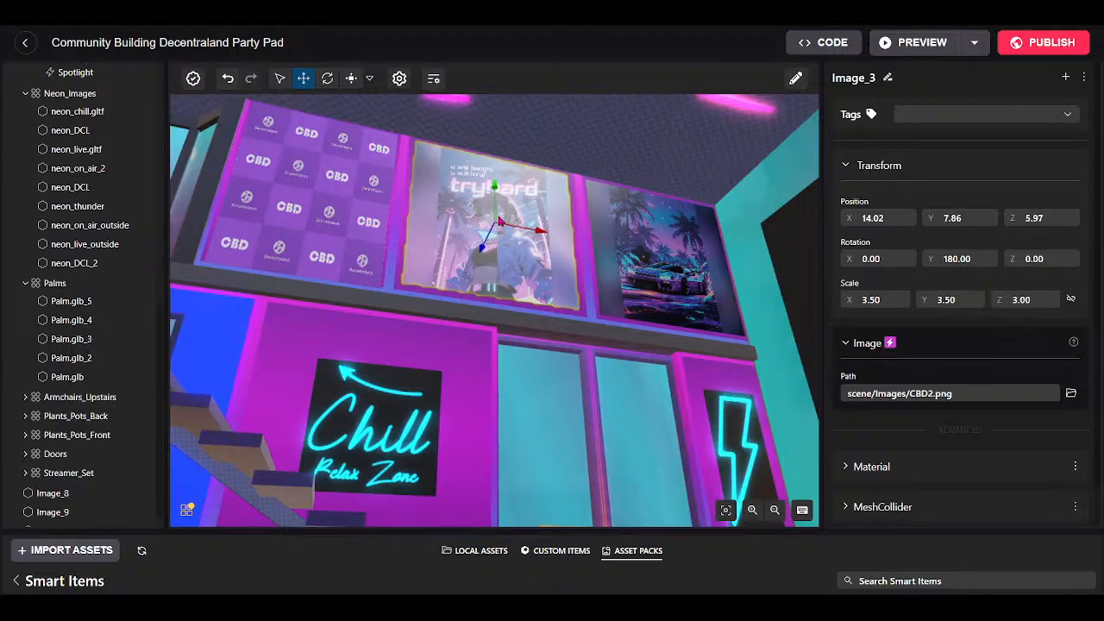
# Hide Image_3, the tryhard poster on the upper wall.
pyautogui.scroll(-1, 72, 397)
pyautogui.scroll(10, 140, 146)
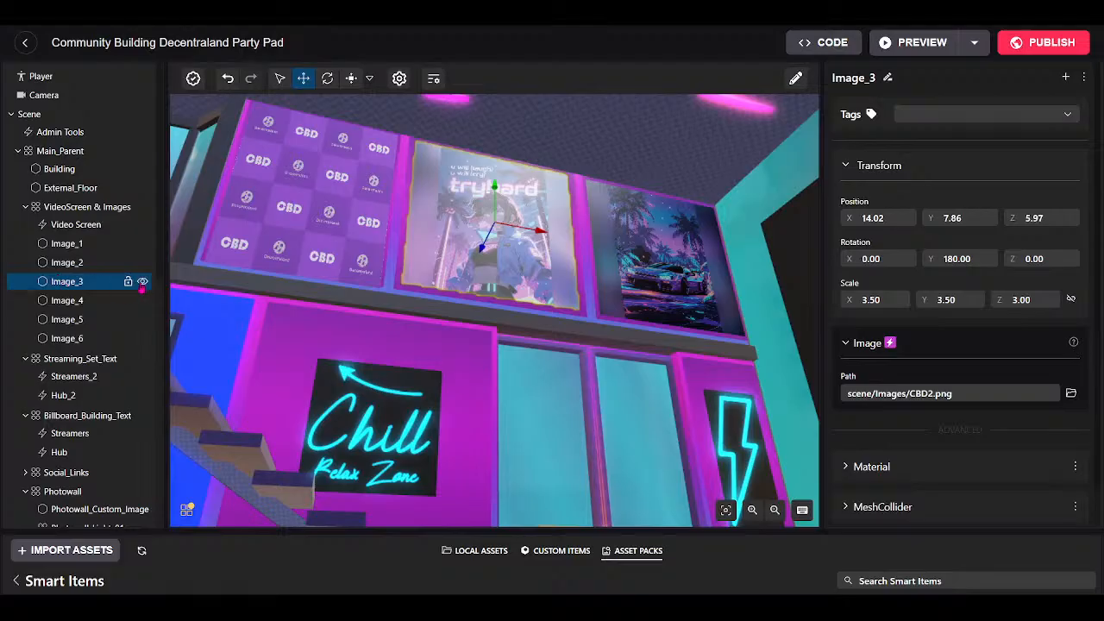
pyautogui.click(143, 282)
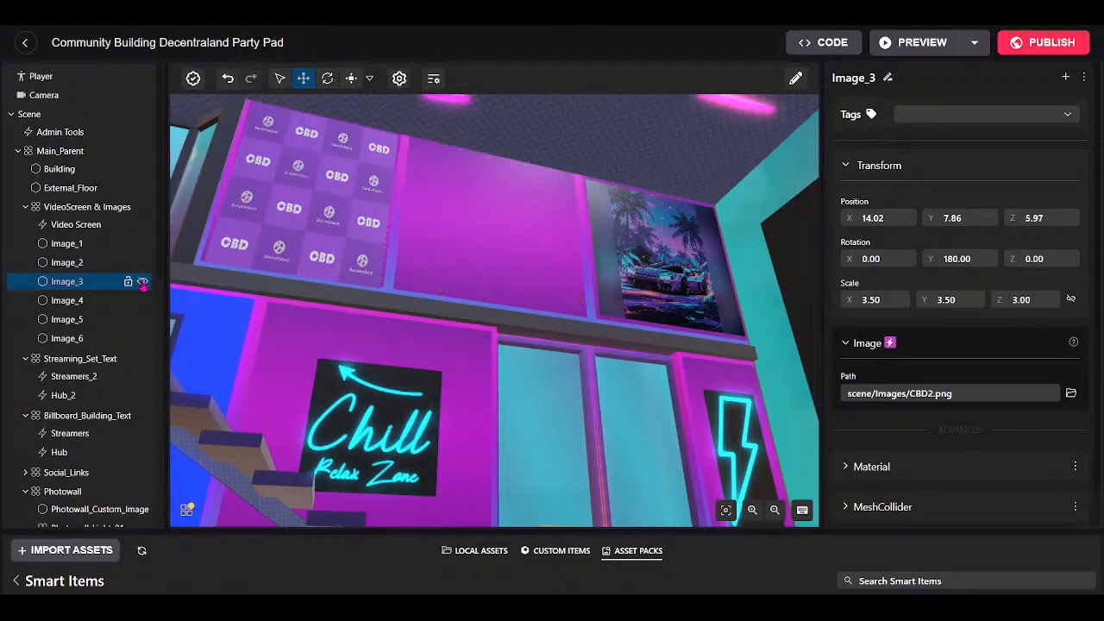
# Duplicate the upstairs CBD wallpaper, Image_10, and move the copy to X 17.95 in the empty middle panel.
pyautogui.click(330, 174)
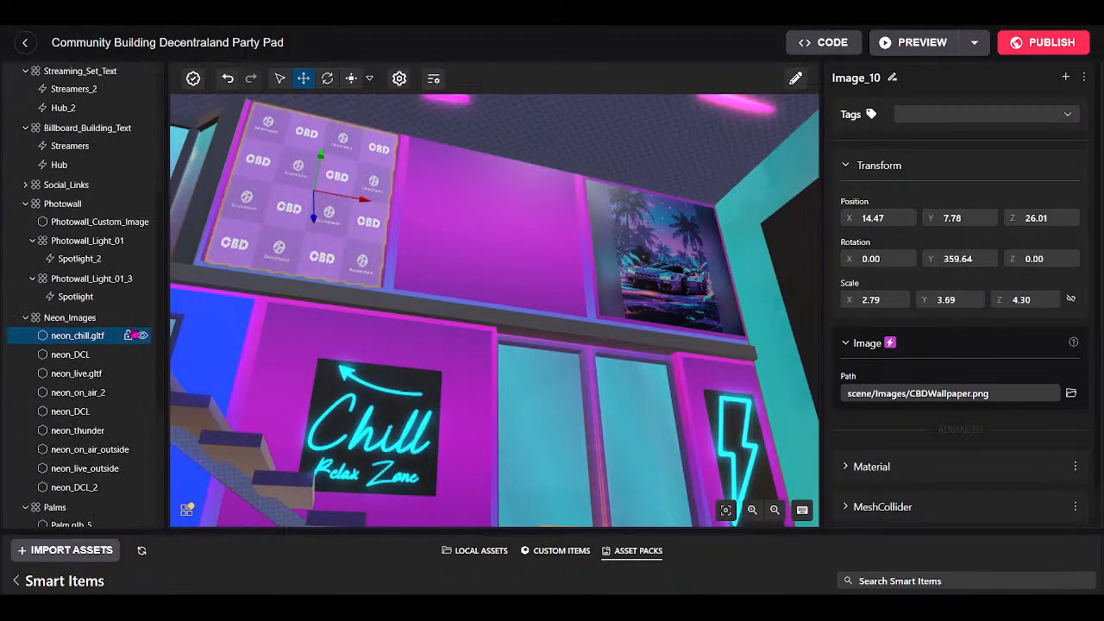
pyautogui.rightClick(49, 514)
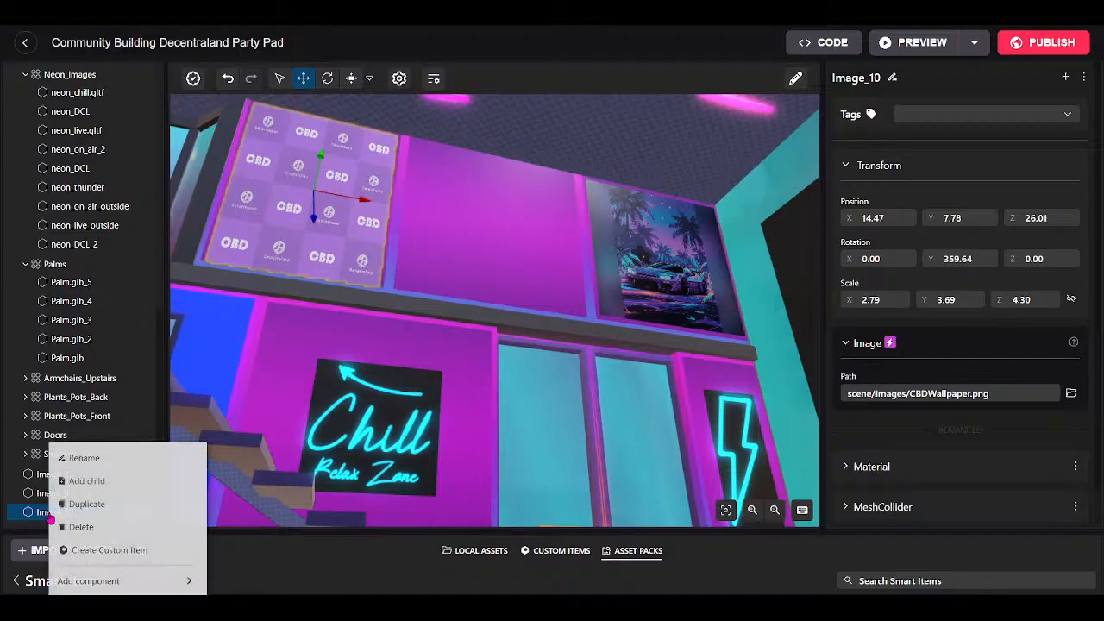
pyautogui.click(82, 504)
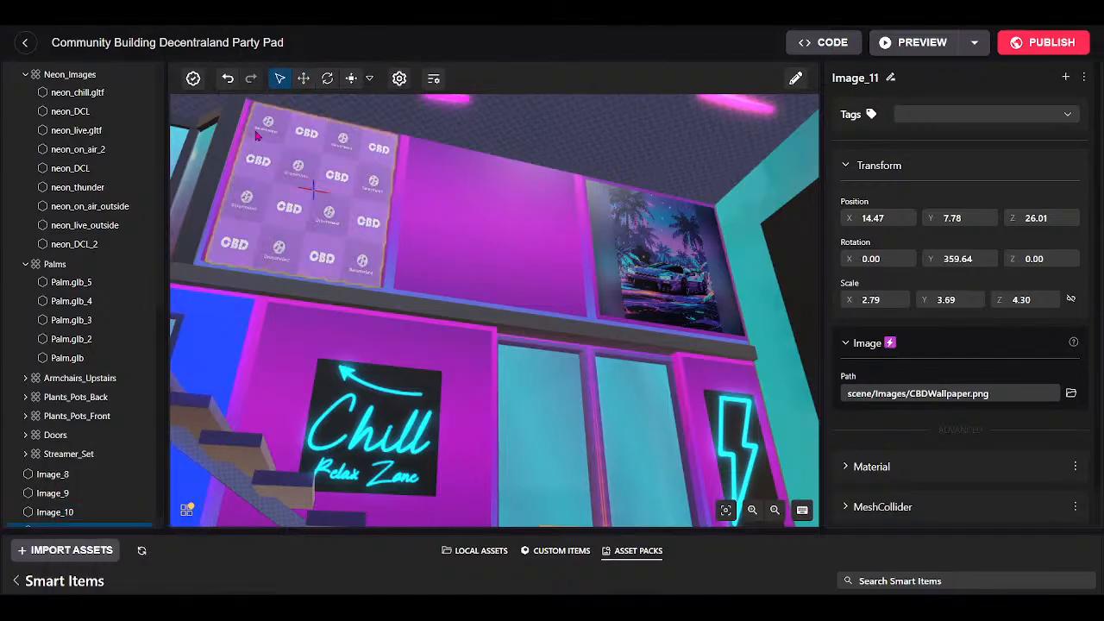
pyautogui.click(304, 79)
pyautogui.moveTo(354, 203); pyautogui.dragTo(530, 250)
pyautogui.scroll(-1, 86, 440)
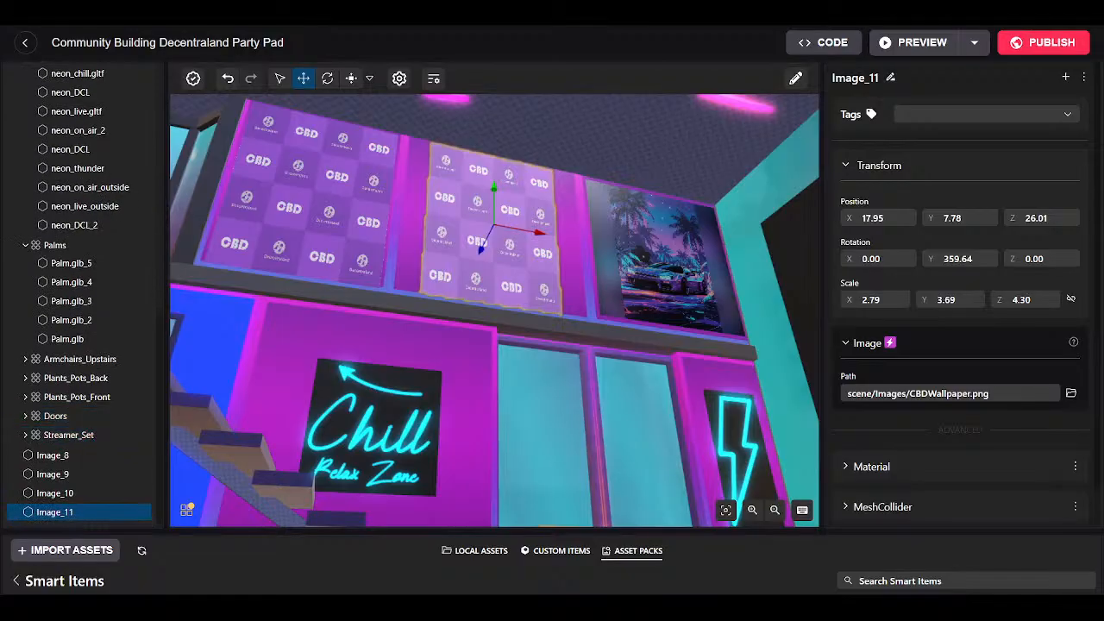
# Replace the image path of the middle panel's copy with scene/Images/CBD2.png.
pyautogui.click(1010, 390)
pyautogui.press('BackSpace')
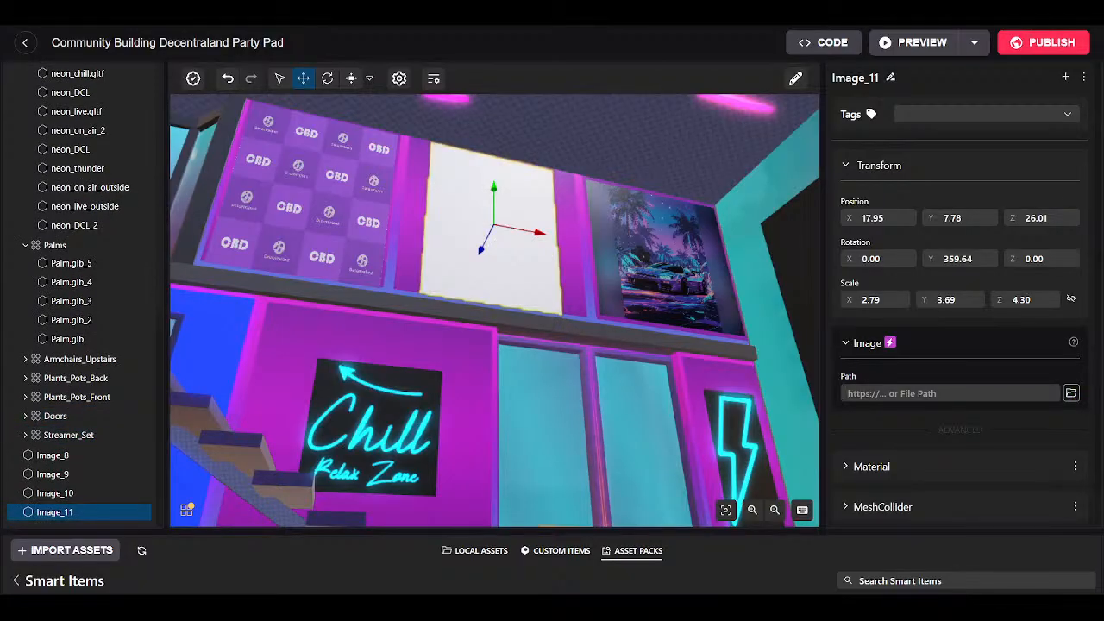
pyautogui.doubleClick(981, 466)
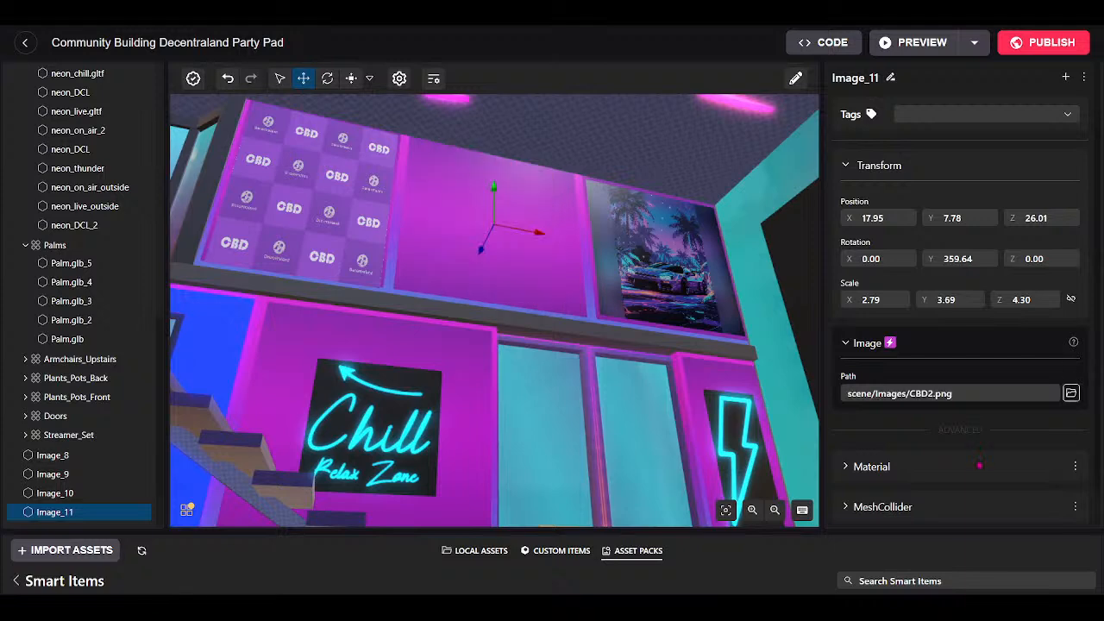
# Select Image_4, the car poster beside the new CBD poster, and open its entity actions.
pyautogui.scroll(4, 637, 330)
pyautogui.moveTo(637, 329); pyautogui.dragTo(492, 335)
pyautogui.scroll(-3, 588, 315)
pyautogui.scroll(3, 588, 315)
pyautogui.scroll(-5, 530, 335)
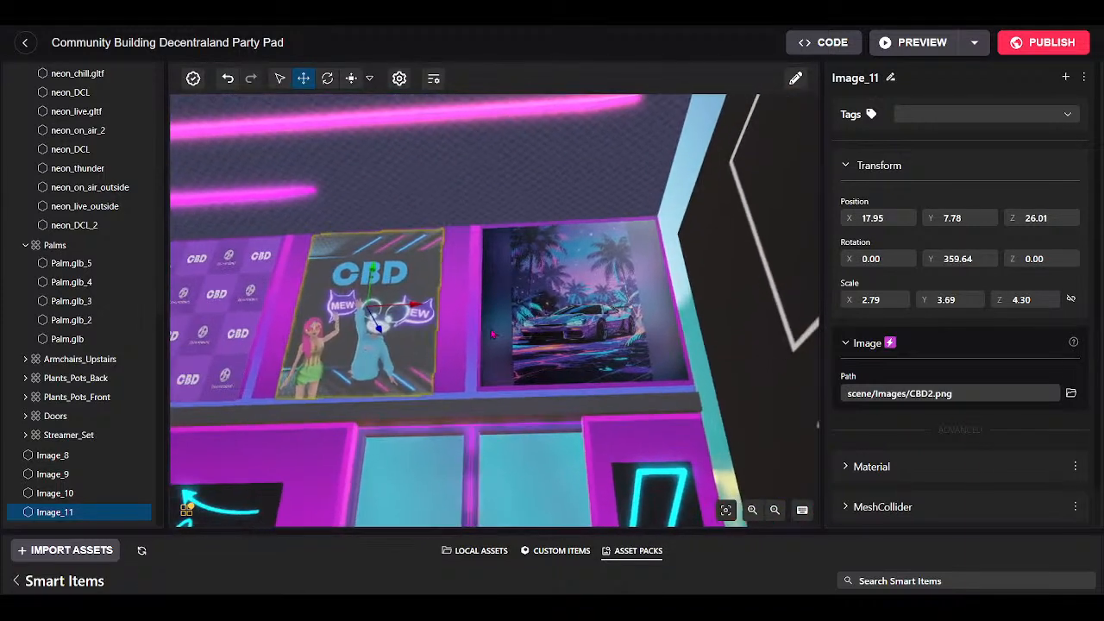
pyautogui.click(551, 298)
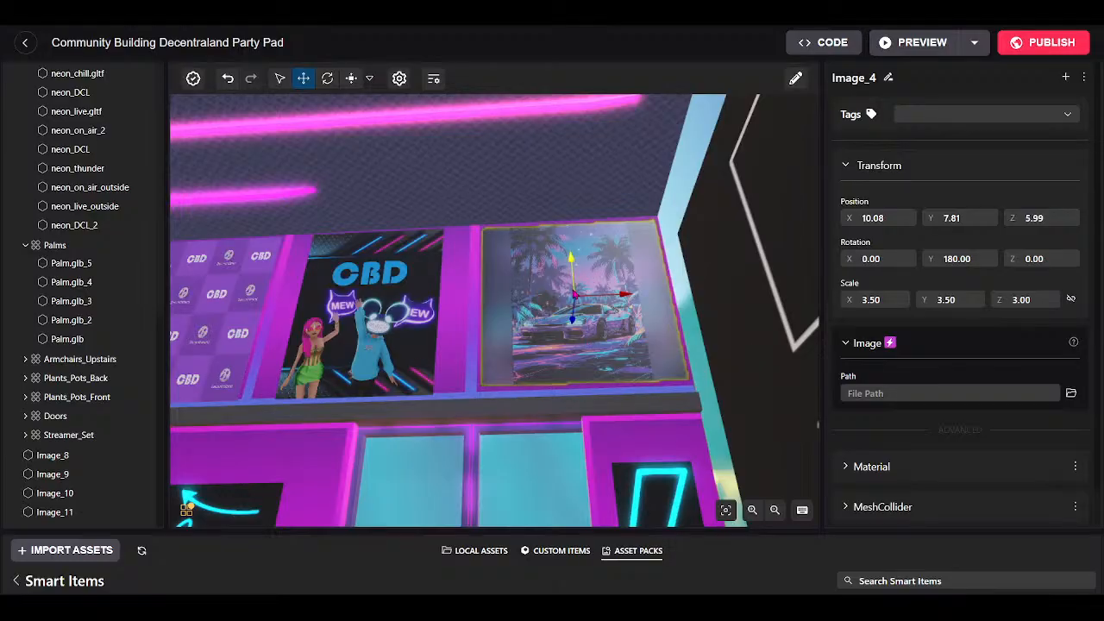
pyautogui.scroll(5, 86, 362)
pyautogui.scroll(4, 112, 329)
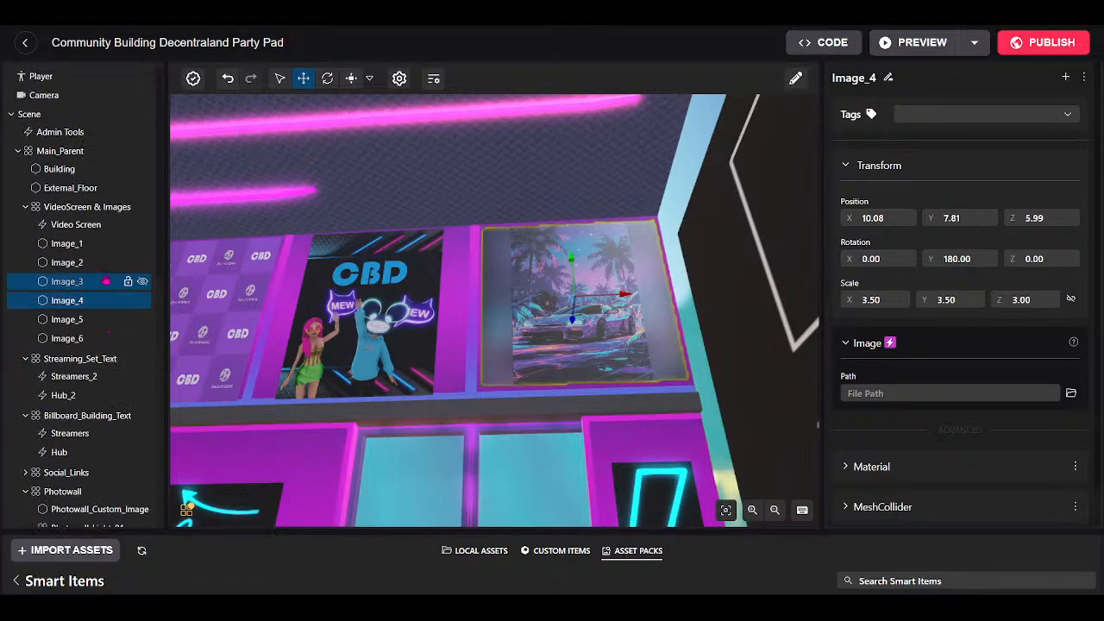
pyautogui.rightClick(77, 308)
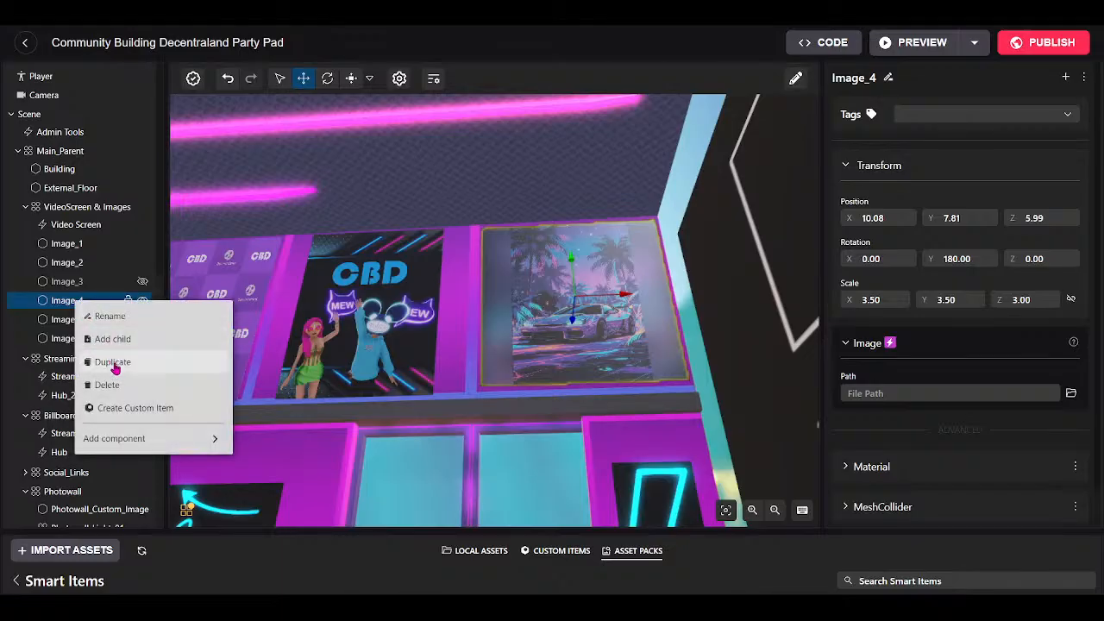
# Delete the Image_4 placeholder from the upper wall and duplicate the Image_11 CBD character poster.
pyautogui.click(110, 384)
pyautogui.scroll(-3, 32, 427)
pyautogui.scroll(-6, 32, 427)
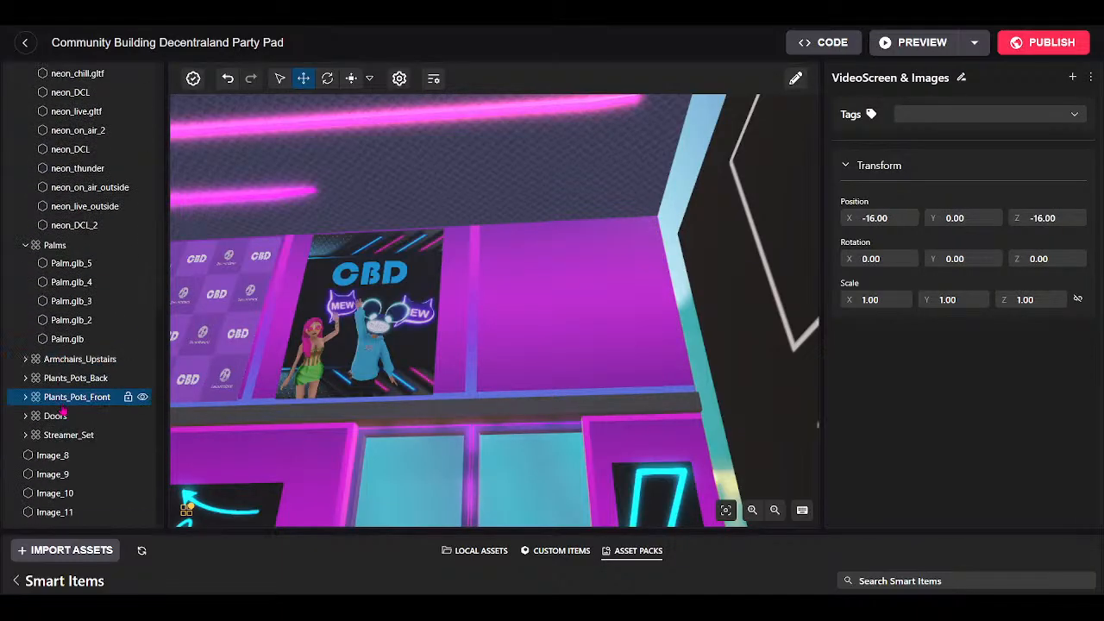
pyautogui.click(365, 314)
pyautogui.rightClick(52, 515)
pyautogui.click(86, 503)
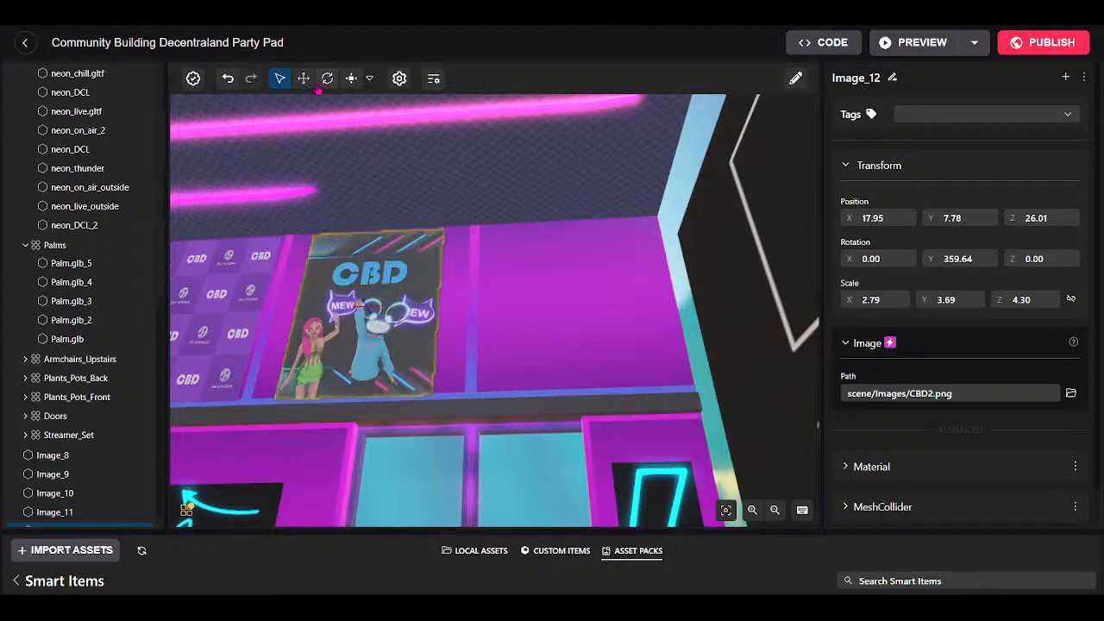
# Move the duplicated poster along X to about 21.93 onto the empty wall panel and set its image path to scene/Images/imagefe.jpg.
pyautogui.click(304, 79)
pyautogui.moveTo(411, 312); pyautogui.dragTo(623, 341)
pyautogui.tripleClick(1022, 391)
pyautogui.press('BackSpace')
pyautogui.click(1071, 393)
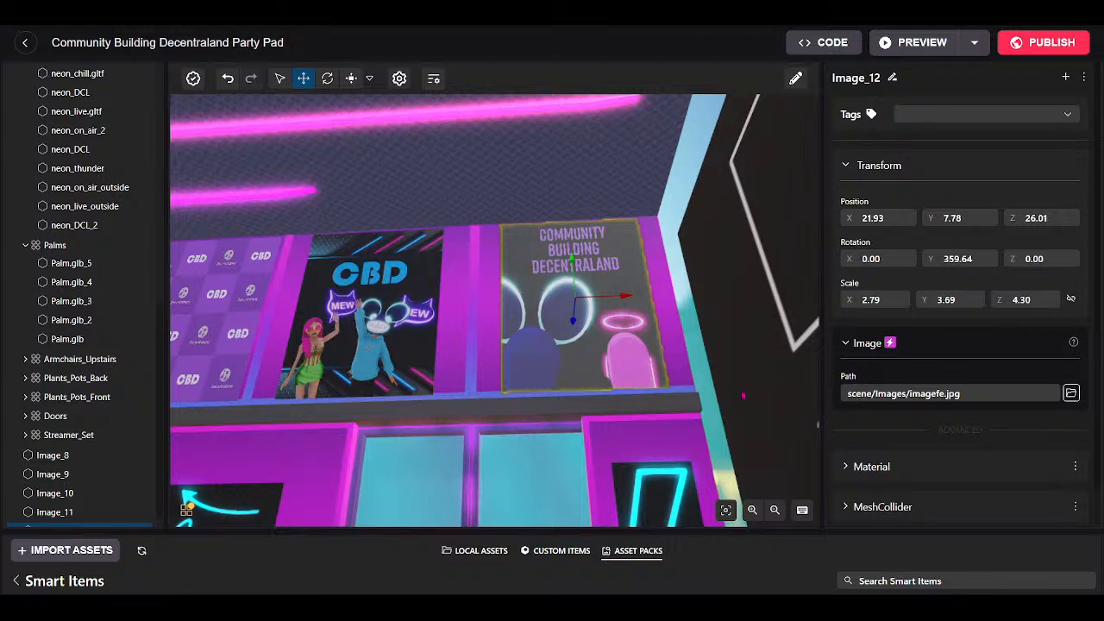
# Resize the Community Building Decentraland poster to fit its wall panel and reduce the CBD character poster's Y scale to about 3.55.
pyautogui.click(351, 79)
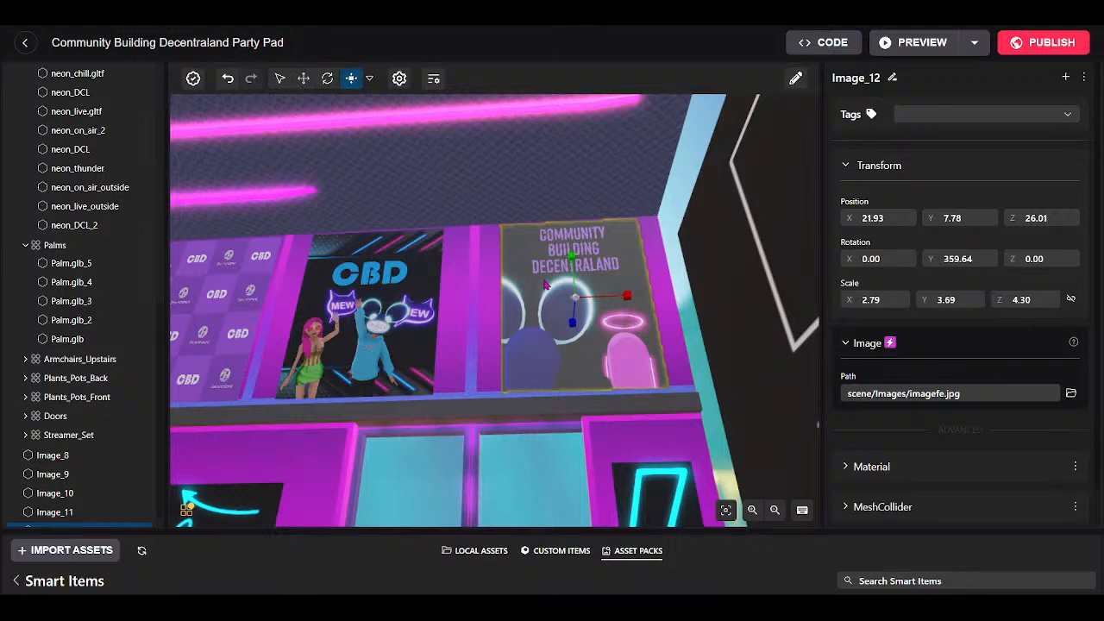
pyautogui.moveTo(596, 298); pyautogui.dragTo(543, 328)
pyautogui.press('w')
pyautogui.moveTo(580, 153); pyautogui.dragTo(576, 189)
pyautogui.moveTo(601, 340); pyautogui.dragTo(607, 265)
pyautogui.moveTo(646, 331); pyautogui.dragTo(556, 360)
pyautogui.click(369, 245)
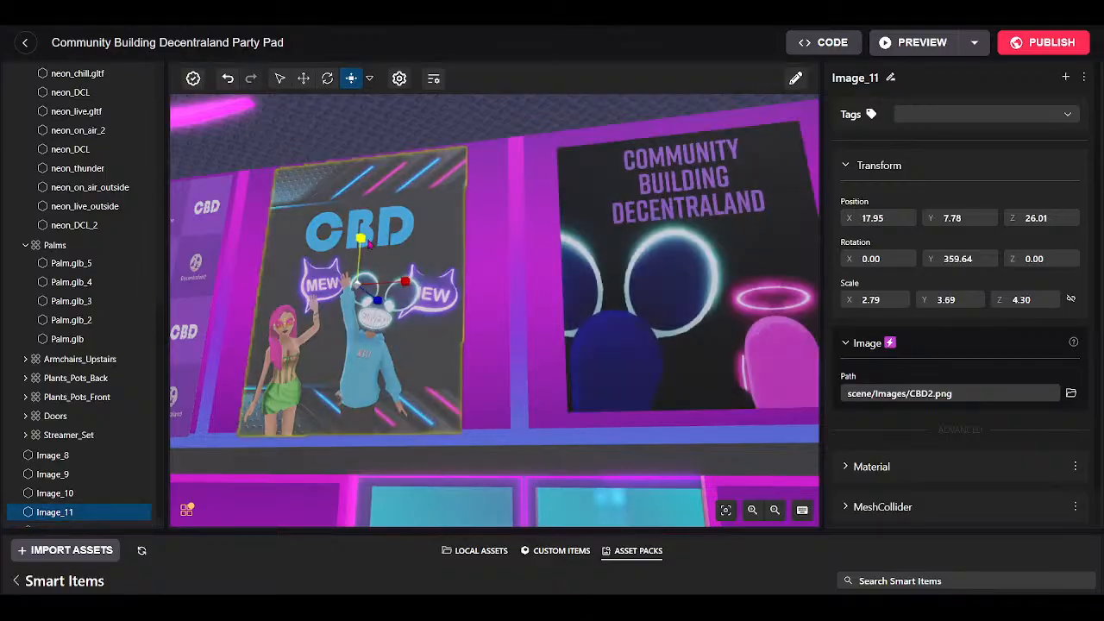
pyautogui.moveTo(365, 257); pyautogui.dragTo(365, 262)
# Look around the building's interior, checking the studio corner, the stairs and the wall below the posters.
pyautogui.moveTo(483, 332); pyautogui.dragTo(127, 453, button='right')
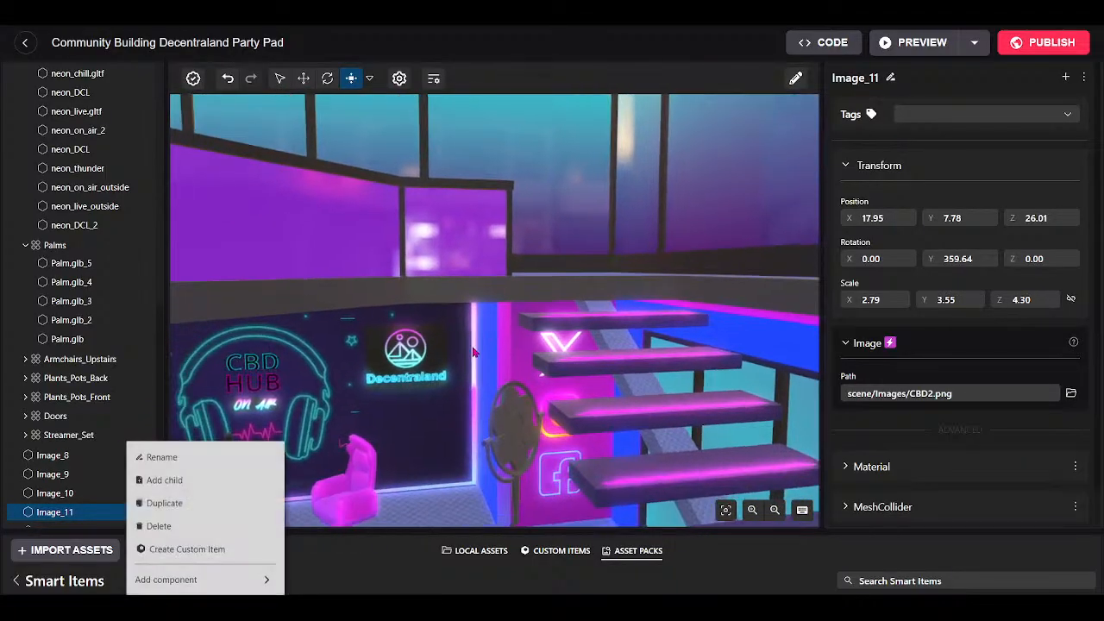
pyautogui.moveTo(473, 352); pyautogui.dragTo(224, 434, button='right')
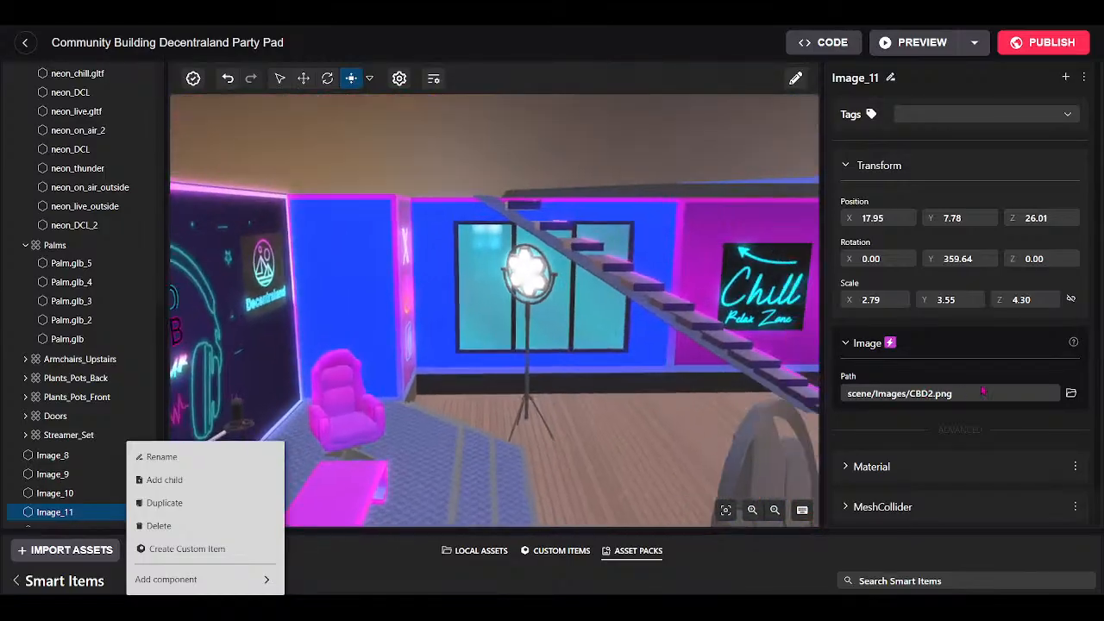
pyautogui.moveTo(984, 391); pyautogui.dragTo(1054, 394, button='right')
pyautogui.scroll(5, 704, 393)
pyautogui.moveTo(703, 392); pyautogui.dragTo(433, 395, button='right')
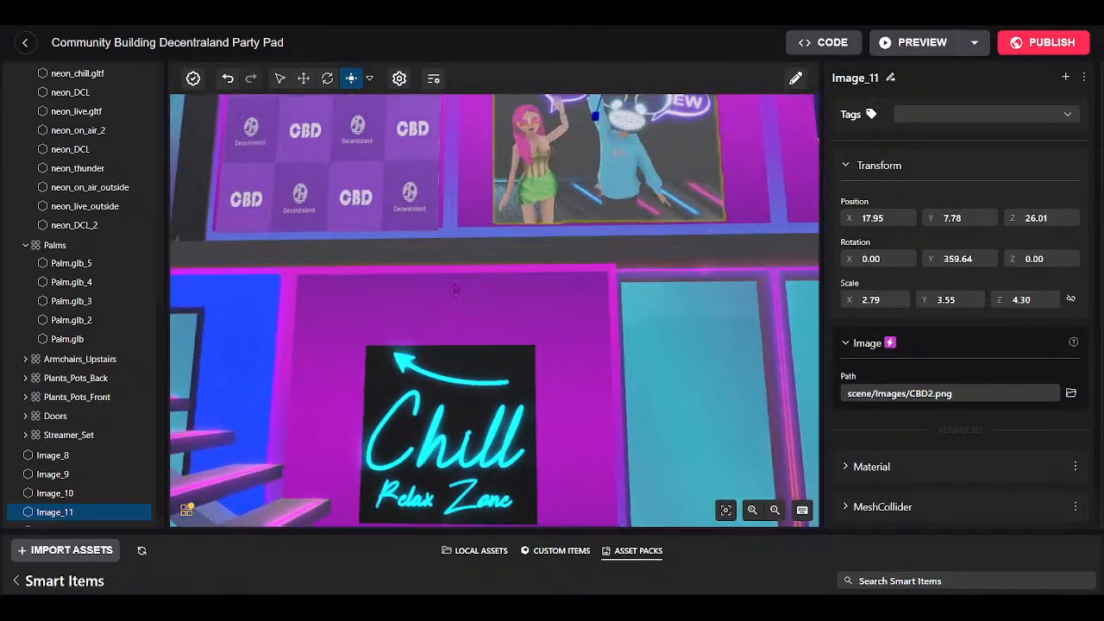
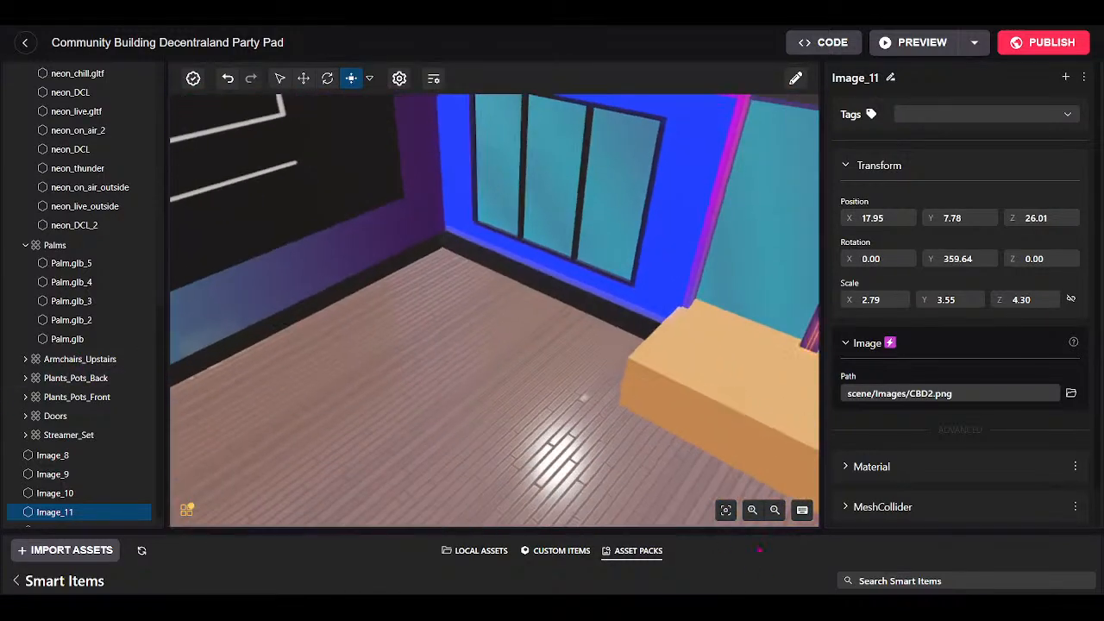
# View the CBD Hub building from outside, examining the facade, front steps and palms.
pyautogui.moveTo(432, 388); pyautogui.dragTo(768, 225)
pyautogui.press('w')
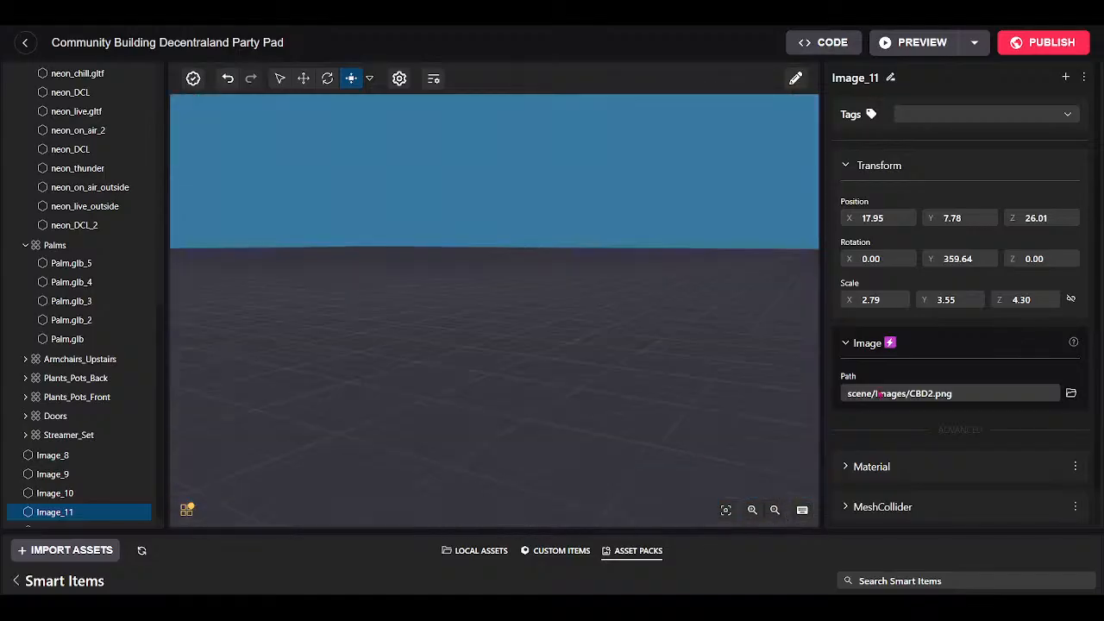
pyautogui.moveTo(432, 348); pyautogui.dragTo(1054, 391)
pyautogui.press('s')
pyautogui.moveTo(769, 414); pyautogui.dragTo(524, 367)
pyautogui.press('w')
pyautogui.press('s')
pyautogui.press('w')
pyautogui.press('s')
pyautogui.press('w')
pyautogui.press('w')
pyautogui.press('s')
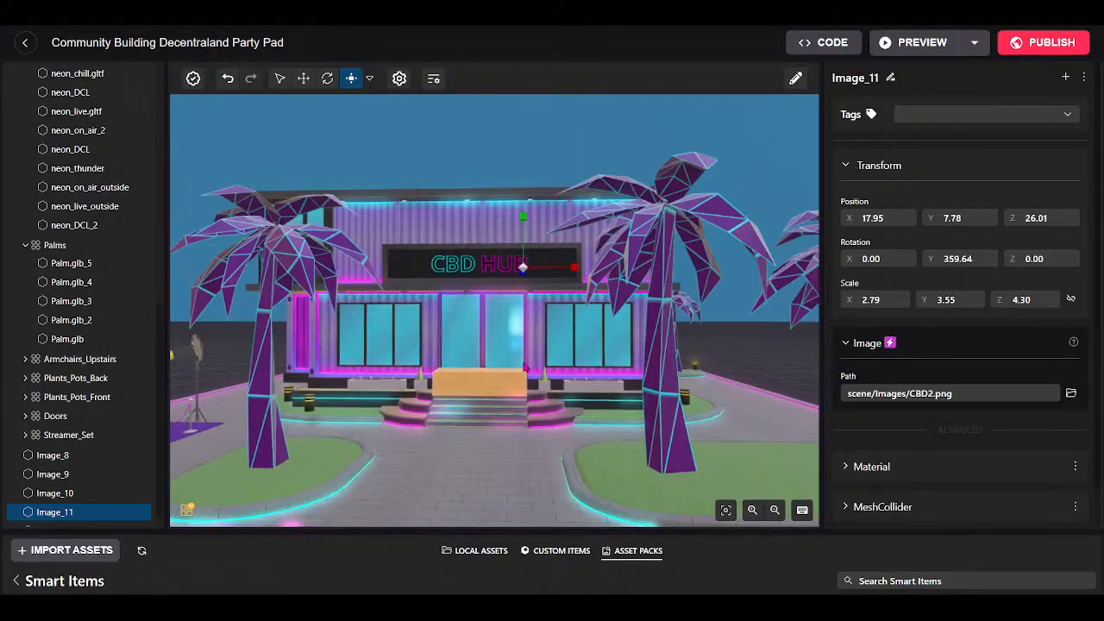
pyautogui.moveTo(492, 409)
pyautogui.mouseDown()
pyautogui.moveTo(497, 464)
pyautogui.moveTo(497, 397)
pyautogui.mouseUp()
pyautogui.press('w')
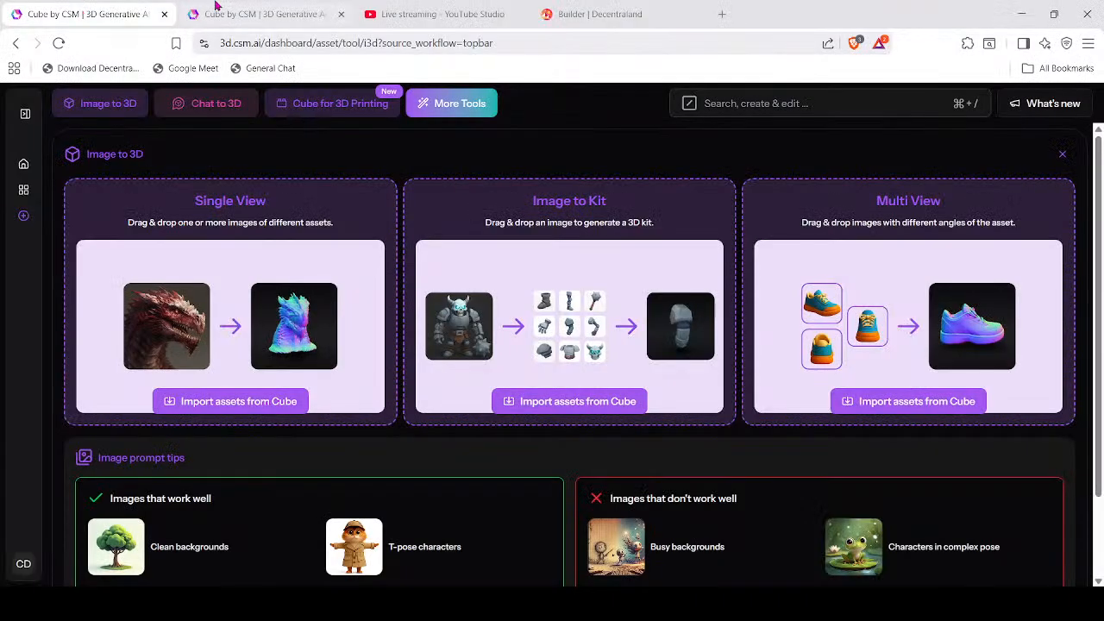
# Switch to Cube by CSM in the browser and inspect the 3D model generated from the neon ring image.
pyautogui.click(222, 7)
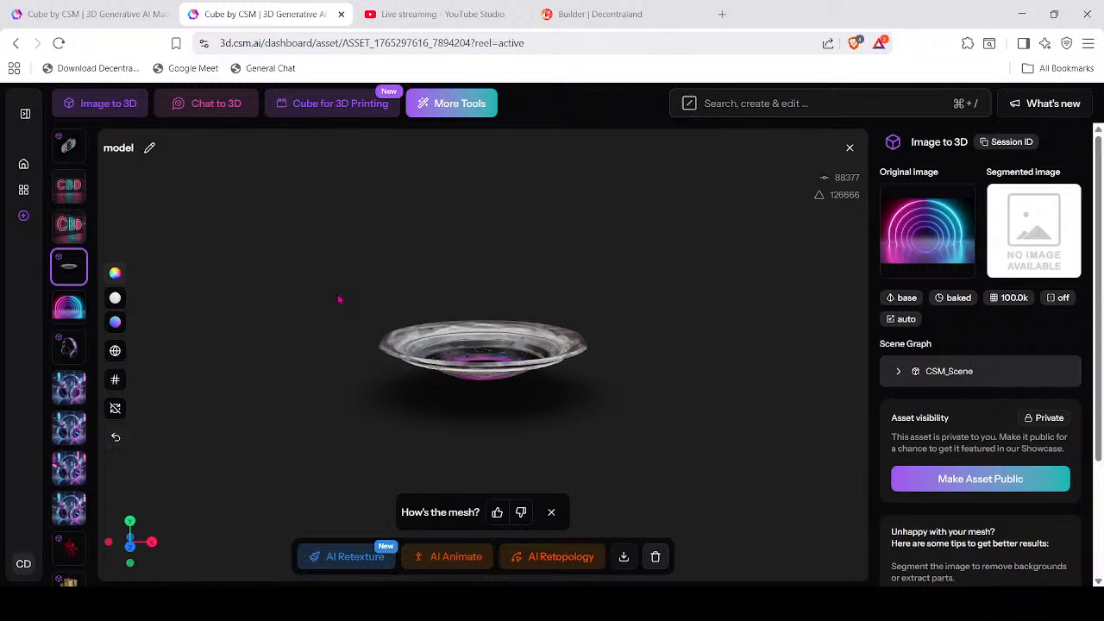
pyautogui.moveTo(589, 272); pyautogui.dragTo(598, 470)
pyautogui.scroll(3, 604, 399)
pyautogui.scroll(5, 598, 409)
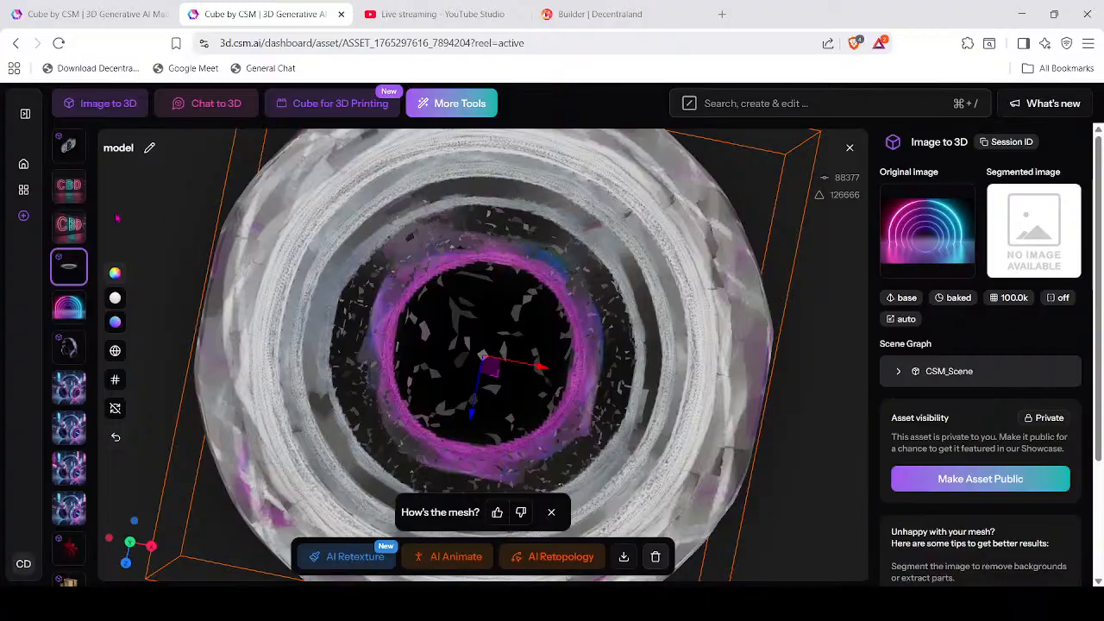
# Review the two Neon Cbd Sign images and examine the 3D model generated from the sign.
pyautogui.click(73, 230)
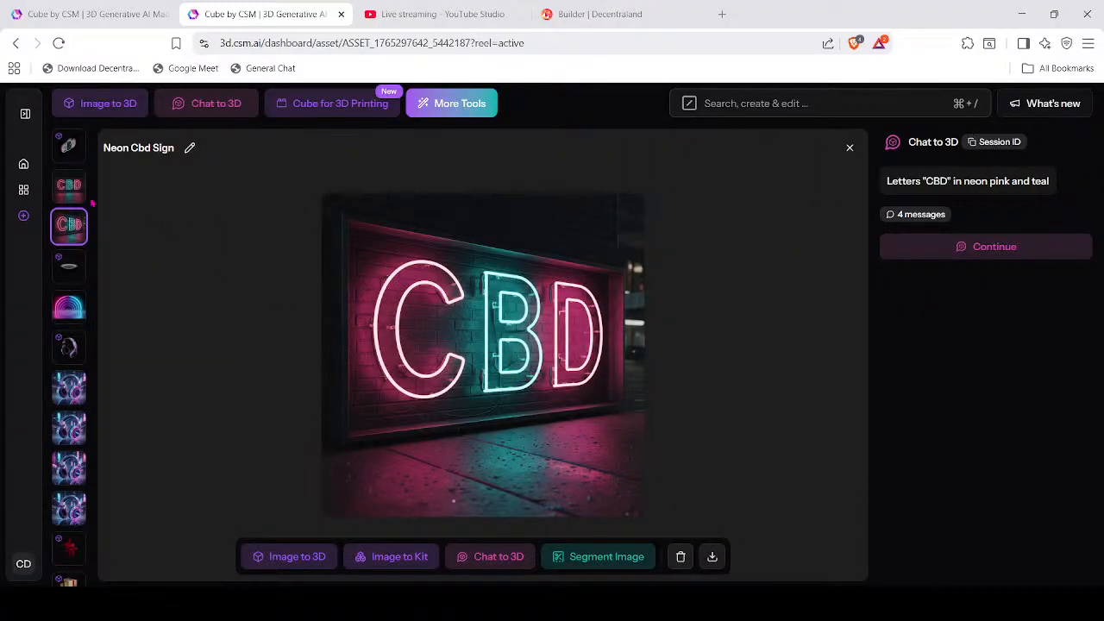
pyautogui.click(70, 187)
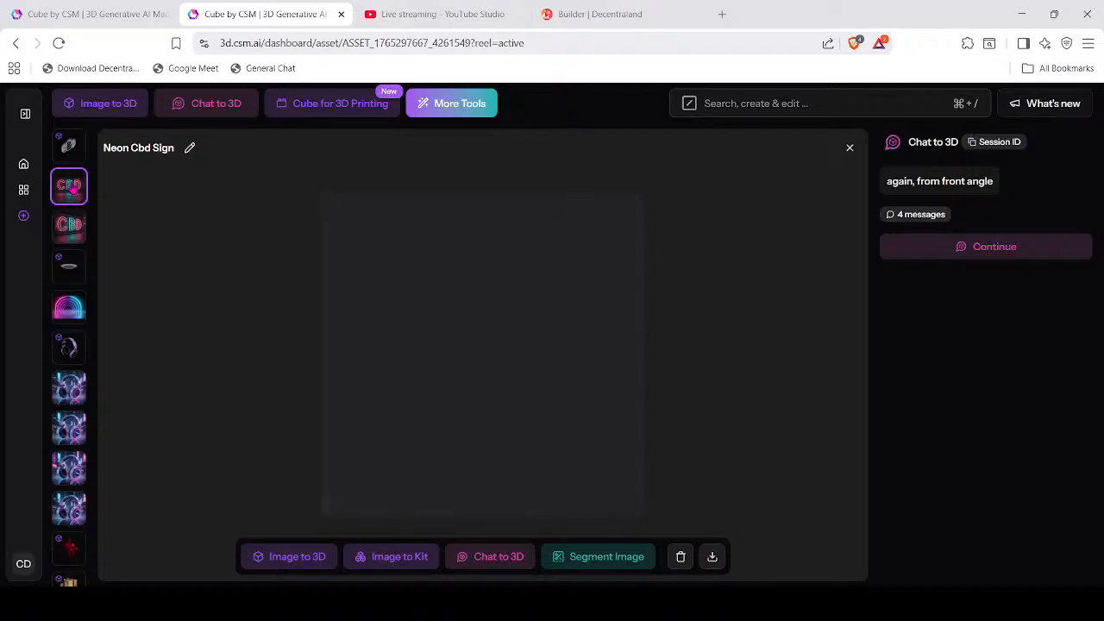
pyautogui.click(71, 152)
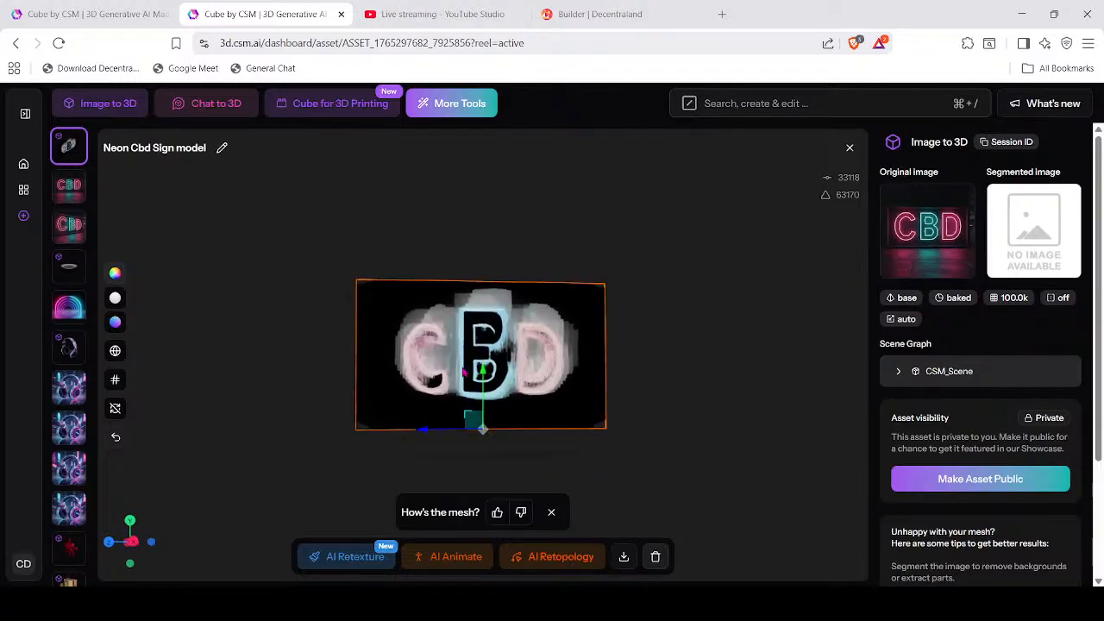
pyautogui.click(469, 369)
pyautogui.moveTo(591, 403)
pyautogui.mouseDown()
pyautogui.moveTo(573, 425)
pyautogui.moveTo(587, 411)
pyautogui.mouseUp()
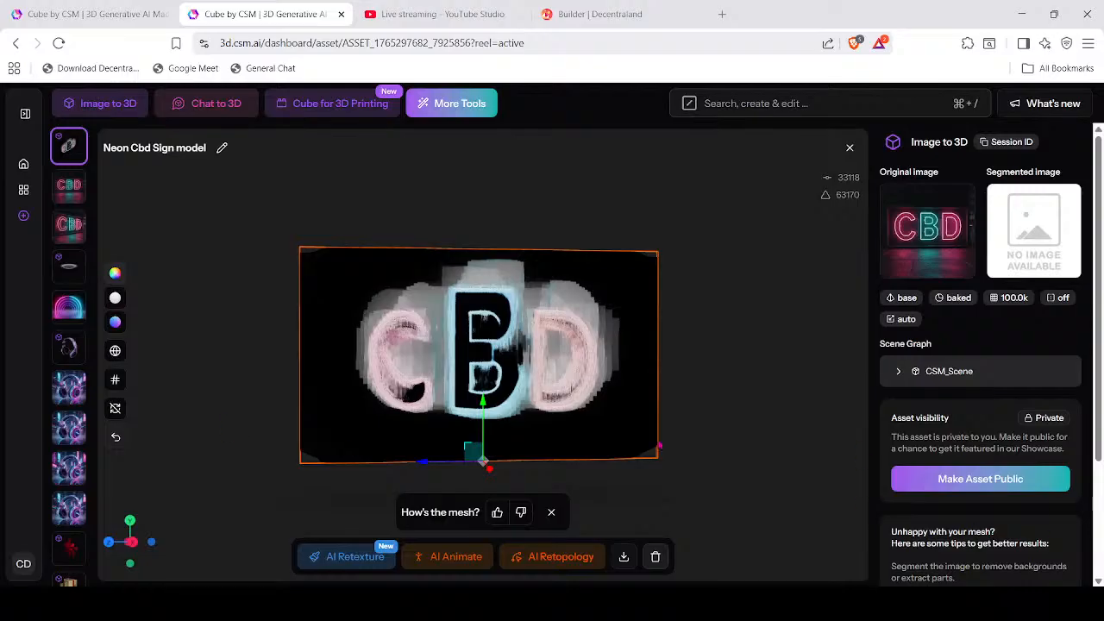
# Compare the Neon Headphones images with and without the Aurora name and inspect the headphones 3D model.
pyautogui.click(72, 388)
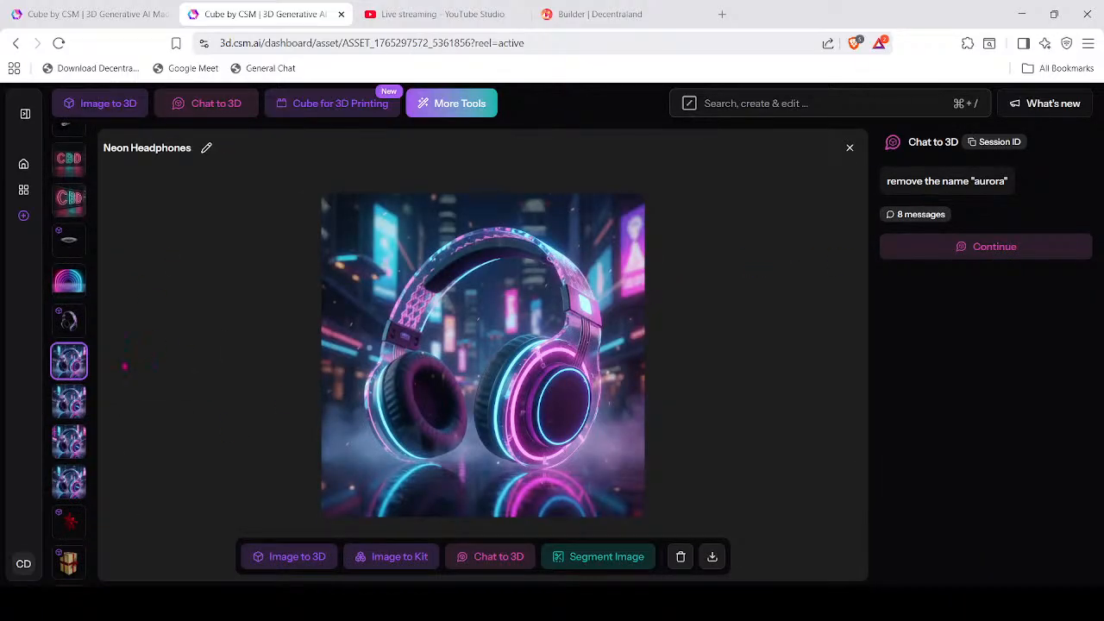
pyautogui.click(68, 406)
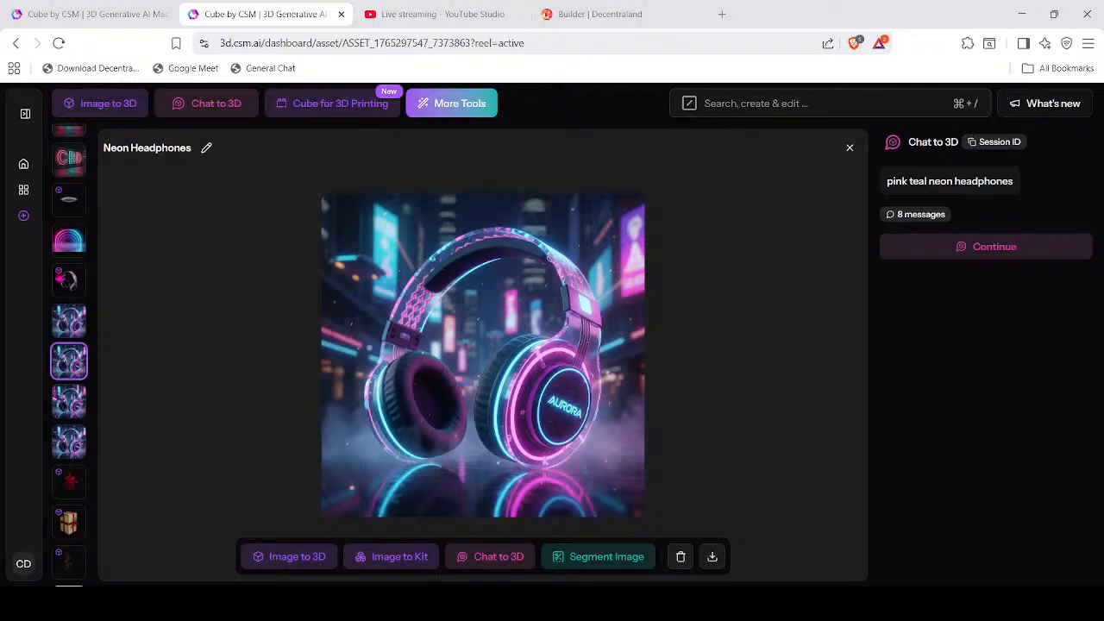
pyautogui.click(71, 327)
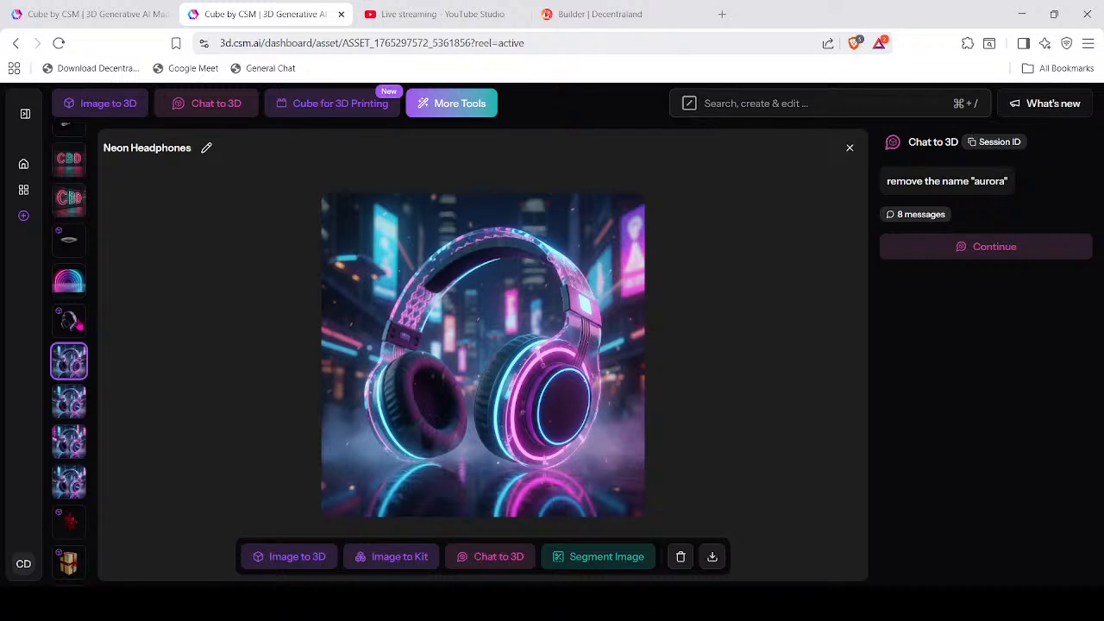
pyautogui.click(73, 322)
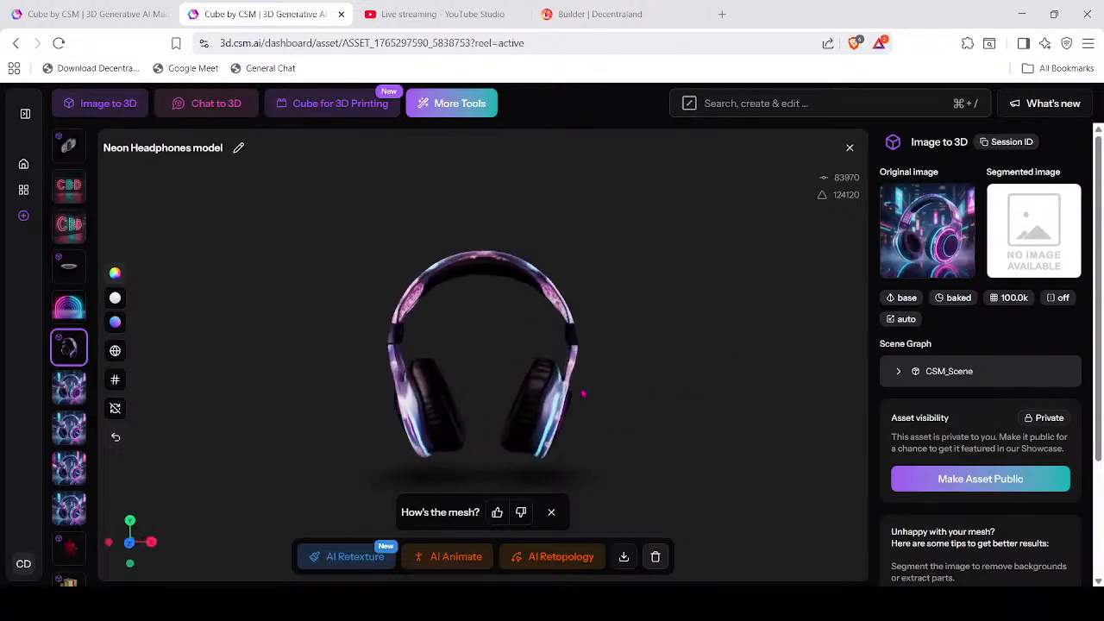
pyautogui.scroll(3, 593, 376)
pyautogui.scroll(3, 594, 377)
pyautogui.scroll(-6, 594, 376)
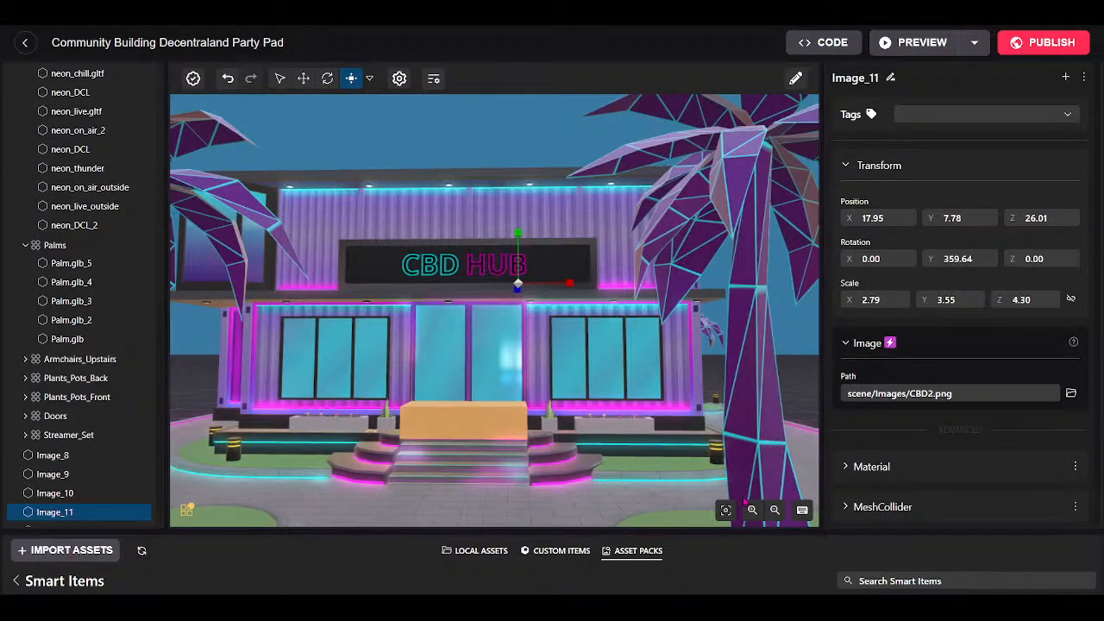
# Return to the Decentraland scene editor, enlarge the assets area and import the Headphones model.
pyautogui.scroll(-3, 581, 456)
pyautogui.moveTo(515, 529); pyautogui.dragTo(19, 427)
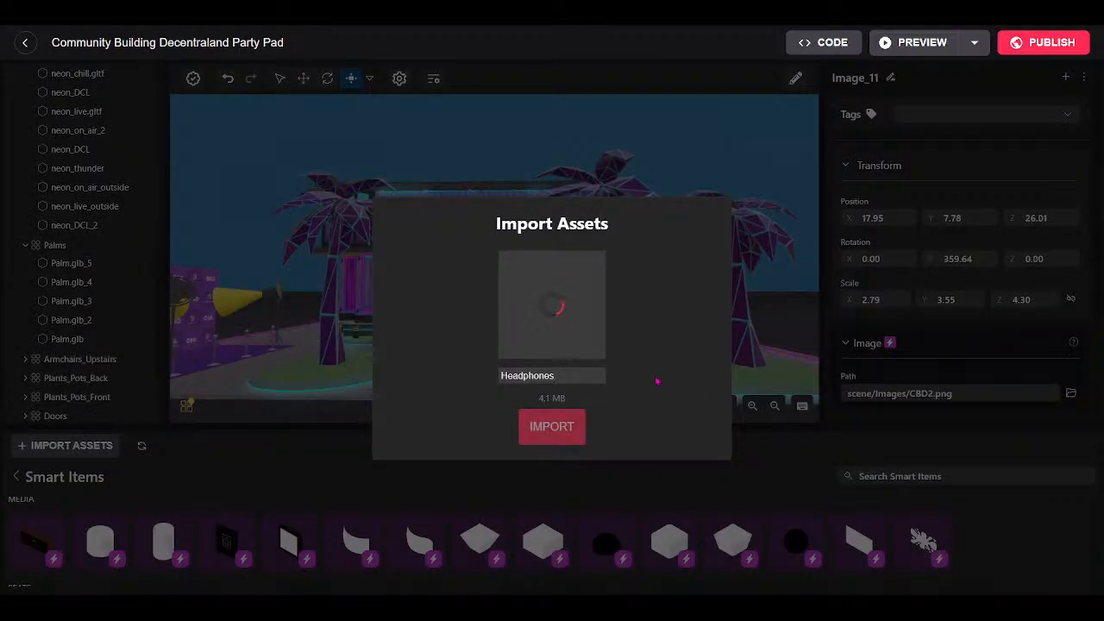
pyautogui.click(553, 427)
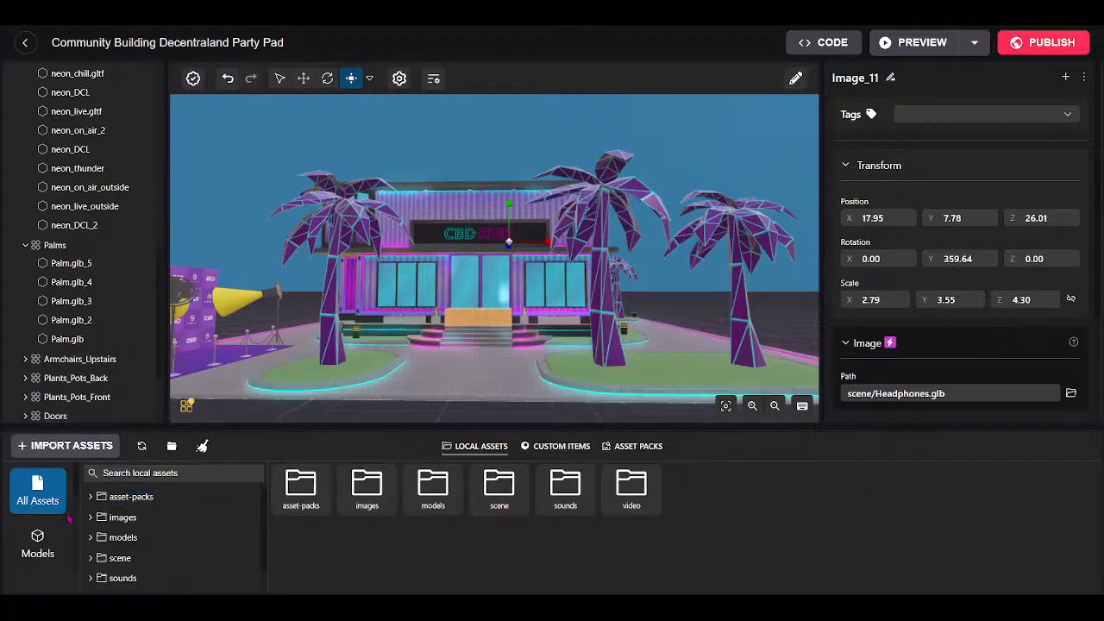
# Find Headphones.glb among the local models and place it on the paving before the entrance at about X 16.43, Z 4.58.
pyautogui.click(38, 535)
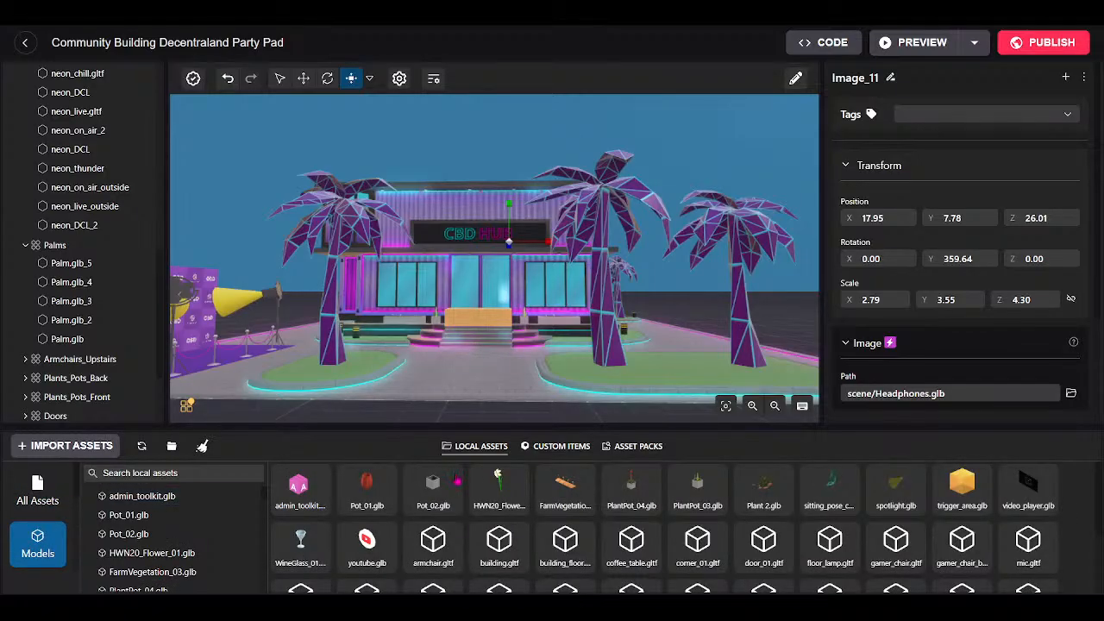
pyautogui.click(183, 516)
pyautogui.scroll(-3, 147, 534)
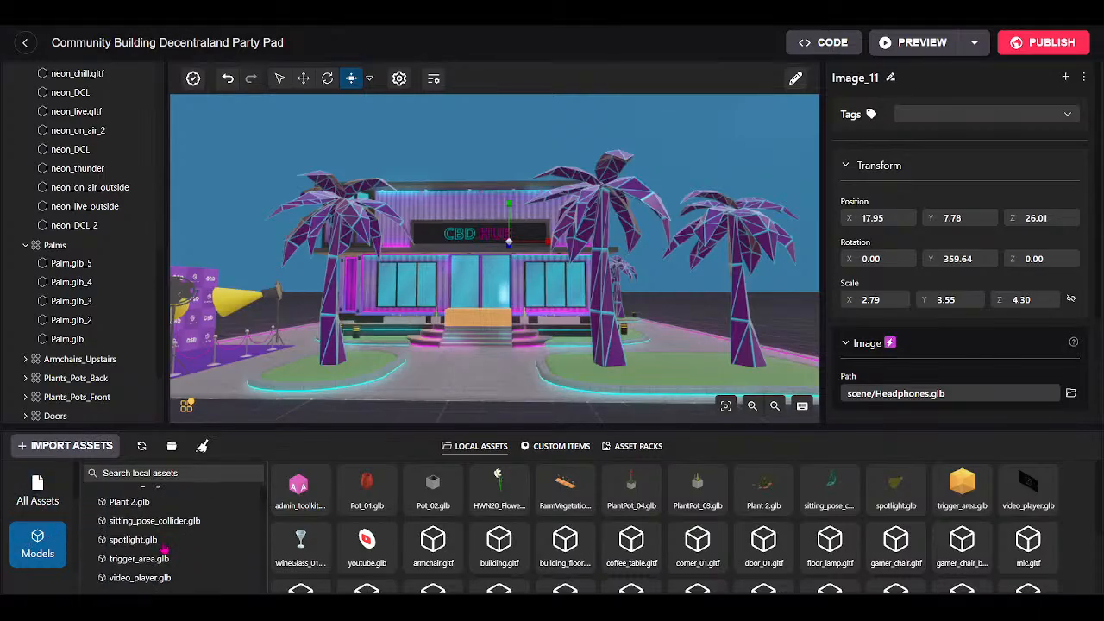
pyautogui.scroll(-1, 498, 526)
pyautogui.scroll(-3, 499, 532)
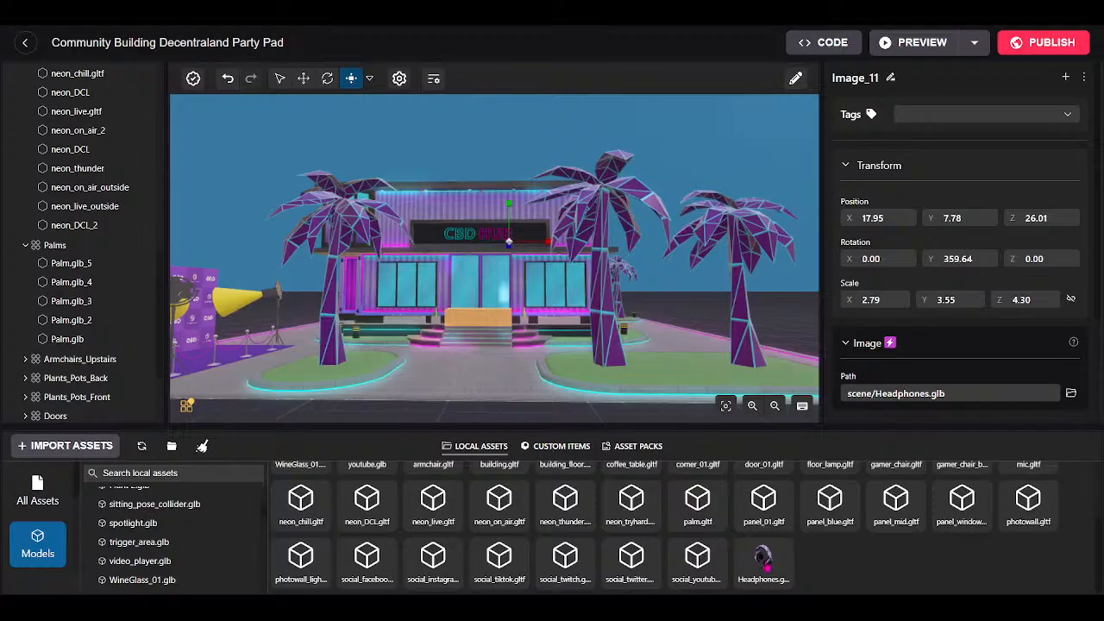
pyautogui.moveTo(763, 557); pyautogui.dragTo(476, 371)
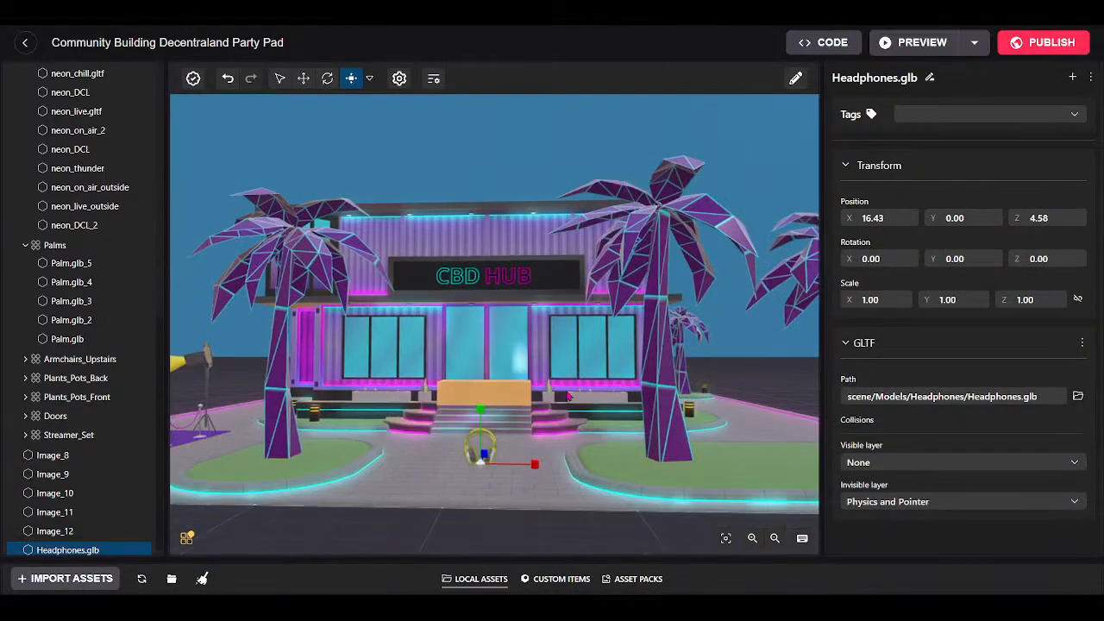
# Scale the headphones model down uniformly to about 0.68.
pyautogui.moveTo(569, 397); pyautogui.dragTo(553, 483)
pyautogui.press('w')
pyautogui.press('w')
pyautogui.press('s')
pyautogui.moveTo(499, 373); pyautogui.dragTo(436, 544)
# Move the headphones into the building to about Y 3.07, Z 17.97.
pyautogui.click(304, 81)
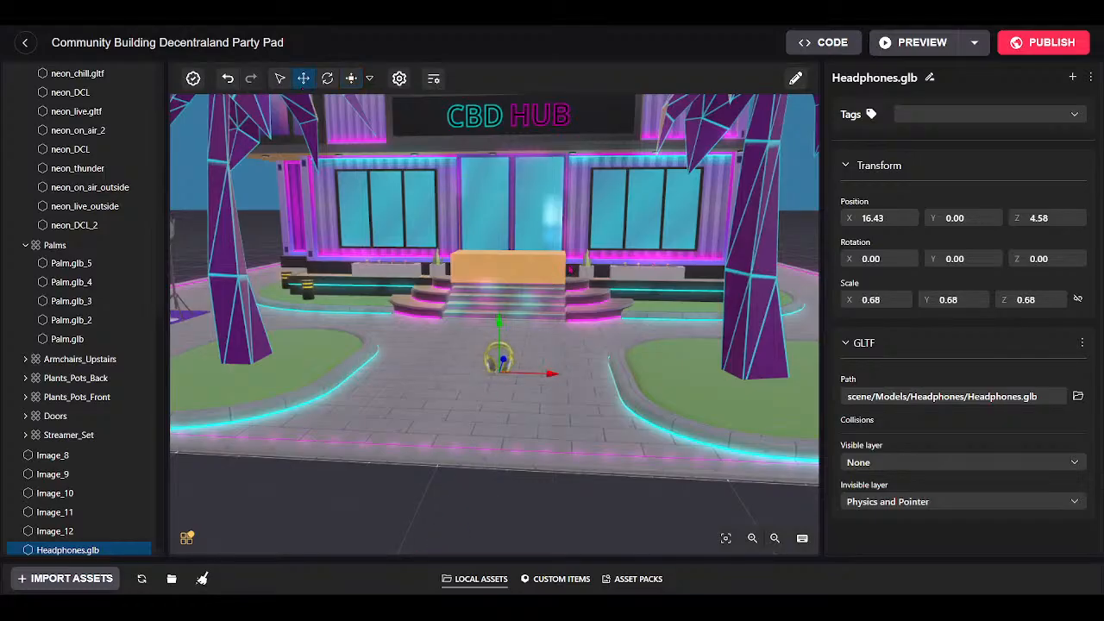
pyautogui.moveTo(699, 436); pyautogui.dragTo(508, 451)
pyautogui.press('d')
pyautogui.press('d')
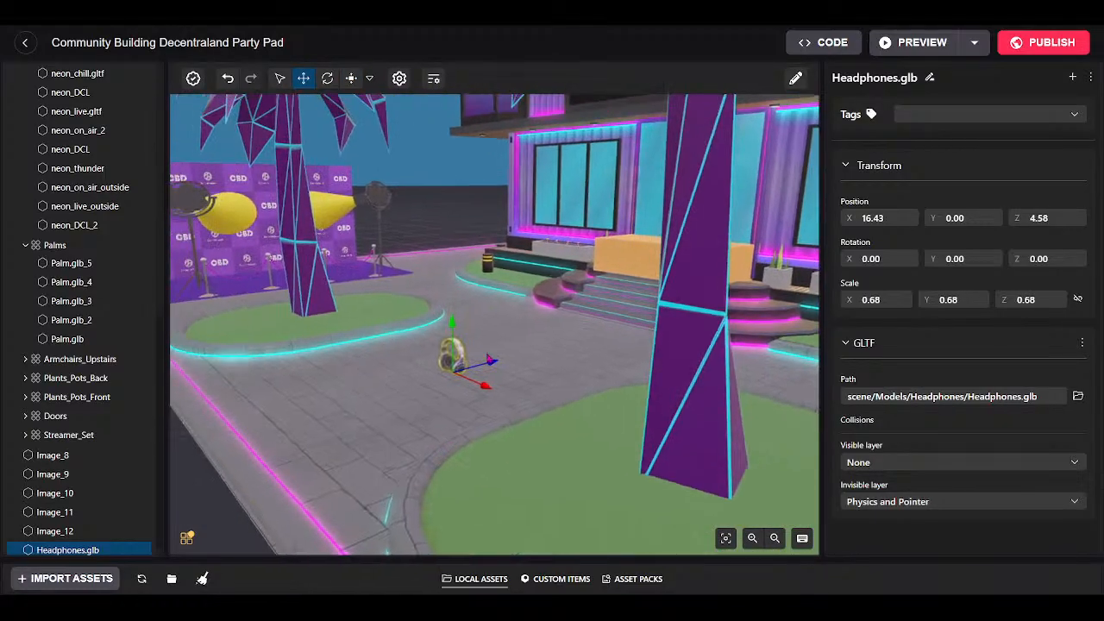
pyautogui.moveTo(493, 366); pyautogui.dragTo(760, 180)
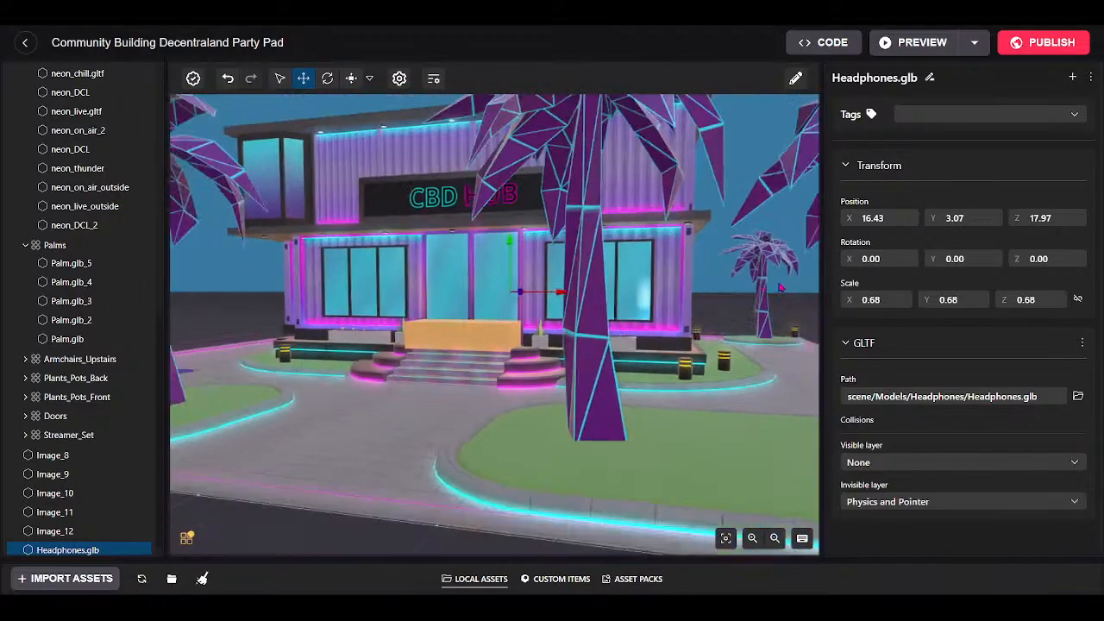
# Place a second copy of Headphones.glb near the front steps at about X 15.26, Z 9.76, and shrink the assets area again.
pyautogui.scroll(-3, 781, 288)
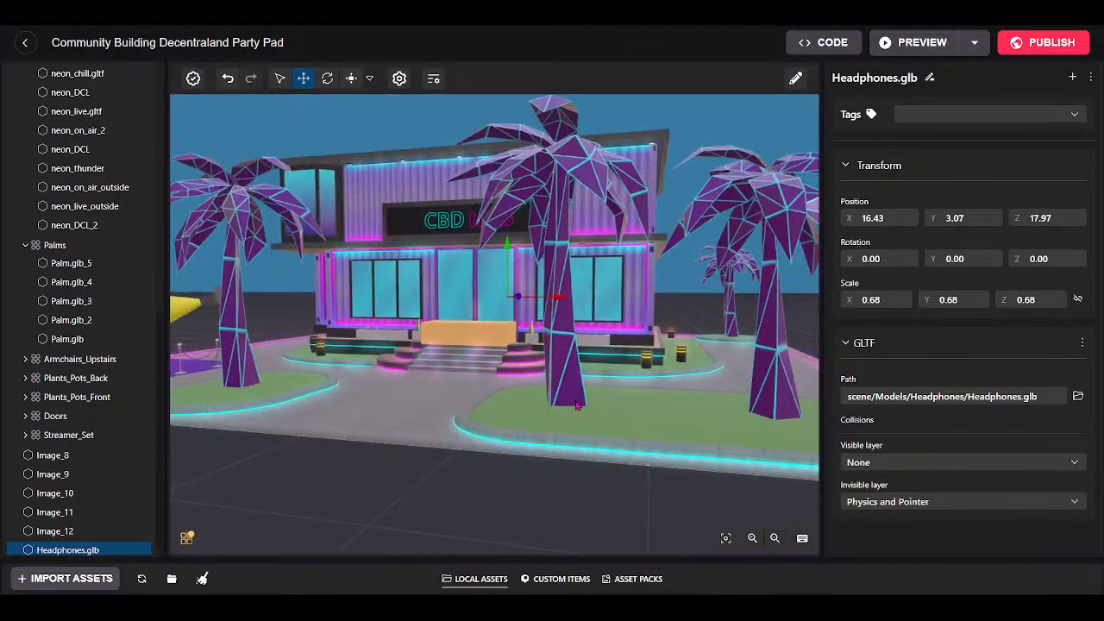
pyautogui.moveTo(598, 558); pyautogui.dragTo(616, 373)
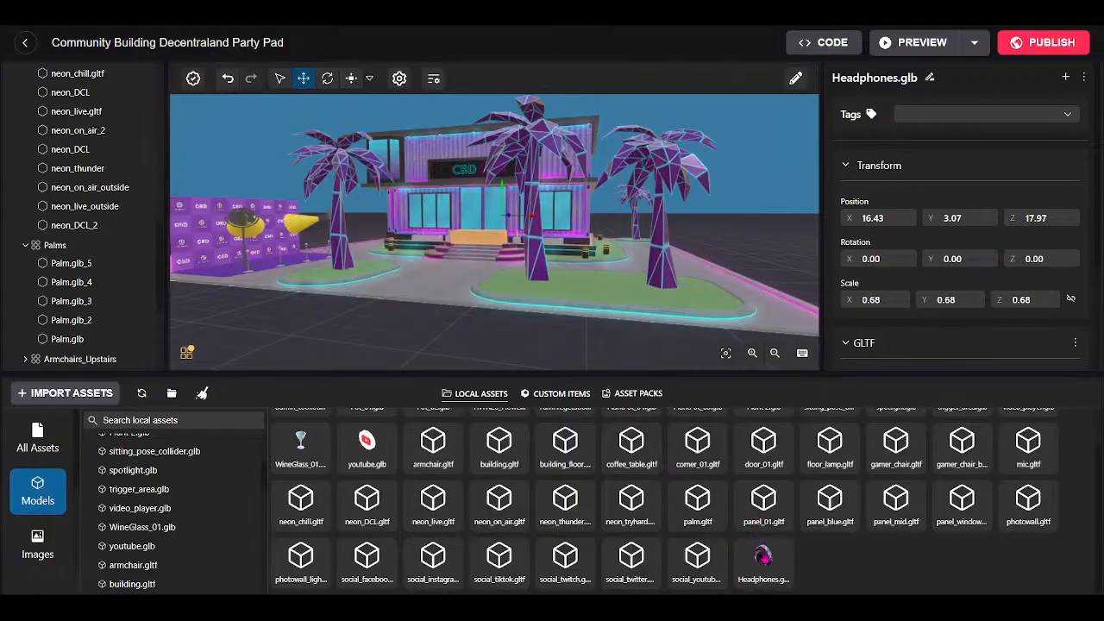
pyautogui.moveTo(459, 262); pyautogui.dragTo(459, 262)
pyautogui.moveTo(583, 373); pyautogui.dragTo(536, 535)
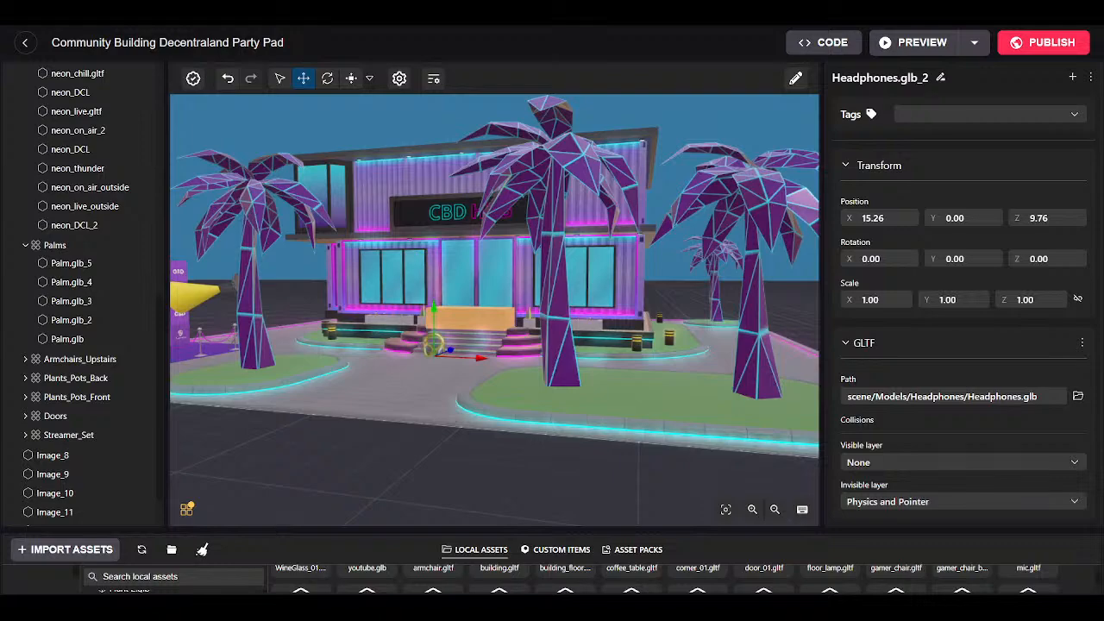
# Raise the second headphones model above the front steps to about Y 1.73.
pyautogui.moveTo(640, 393); pyautogui.dragTo(604, 498)
pyautogui.press('w')
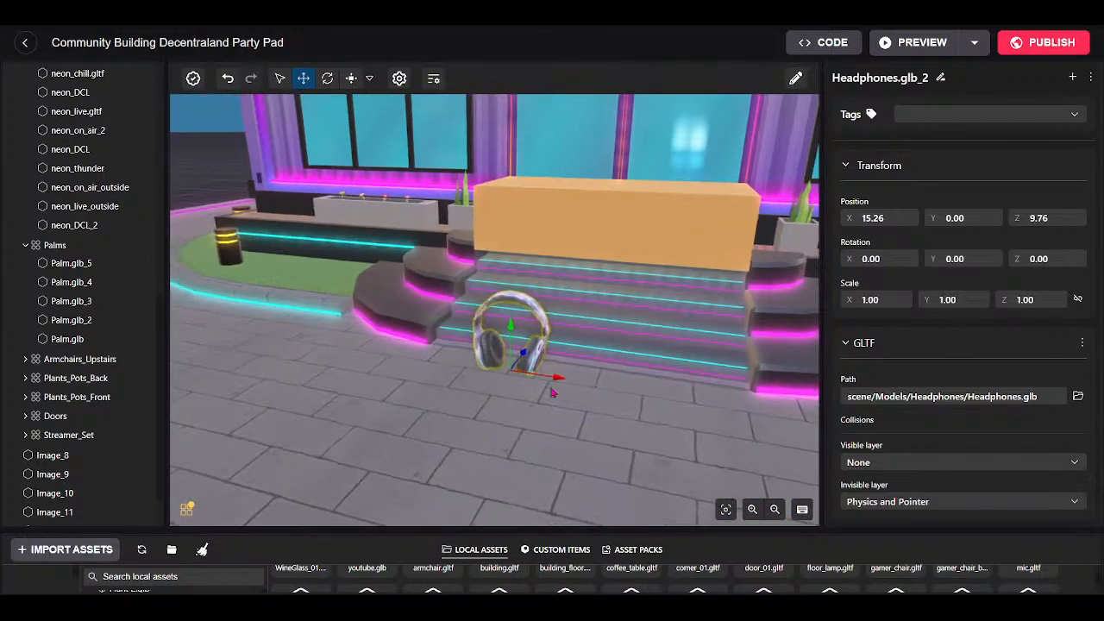
pyautogui.moveTo(511, 328); pyautogui.dragTo(512, 186)
pyautogui.moveTo(558, 375); pyautogui.dragTo(579, 267)
pyautogui.press('w')
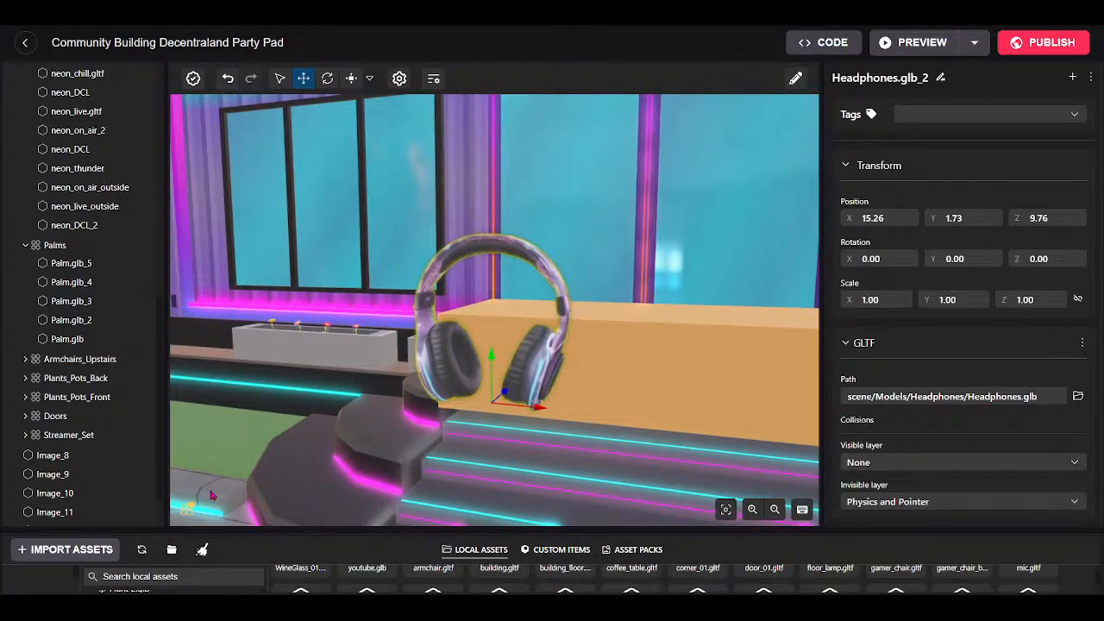
# Check the scene's optimization limits, and switch to Cube by CSM to inspect the Neon Headphones model's triangle count and shape from several sides.
pyautogui.click(188, 515)
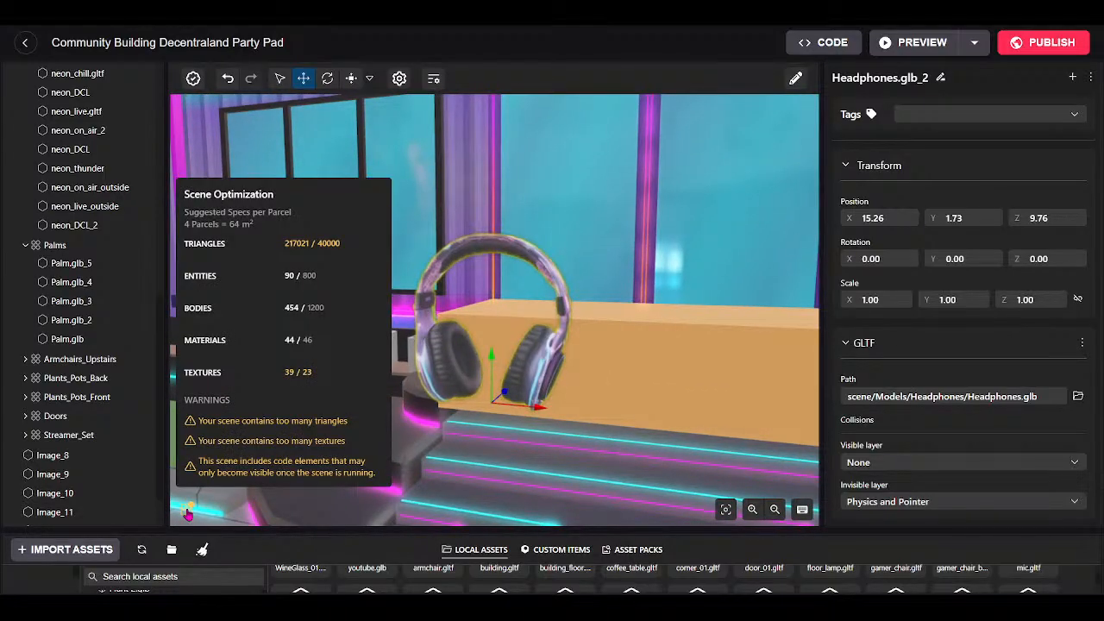
pyautogui.click(188, 515)
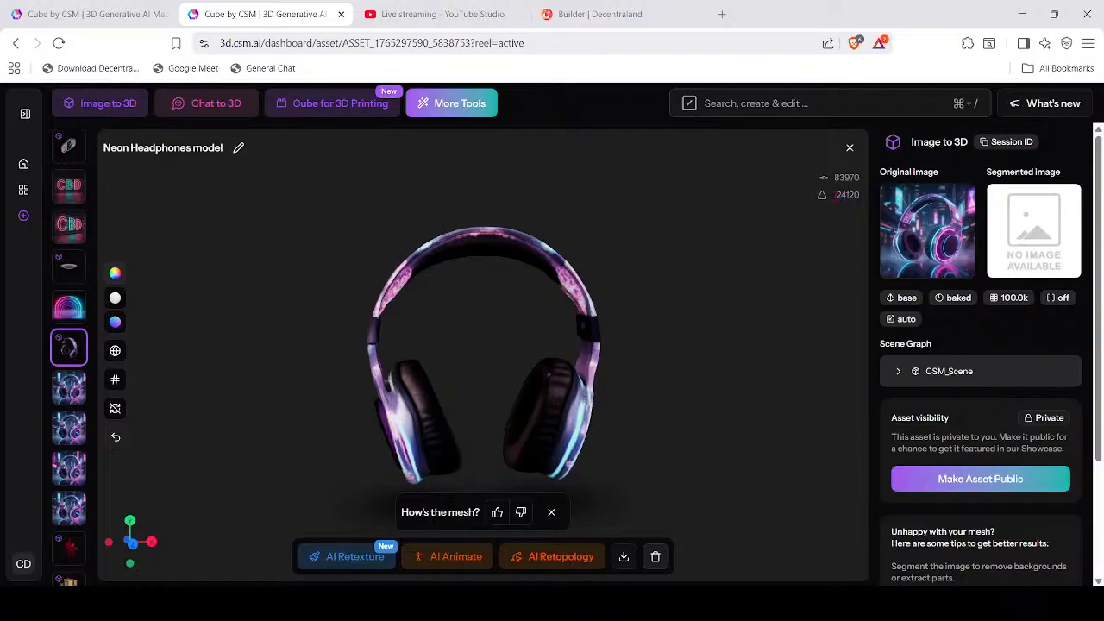
pyautogui.moveTo(835, 195); pyautogui.dragTo(848, 195)
pyautogui.moveTo(602, 432); pyautogui.dragTo(629, 429)
pyautogui.moveTo(815, 460); pyautogui.dragTo(521, 445)
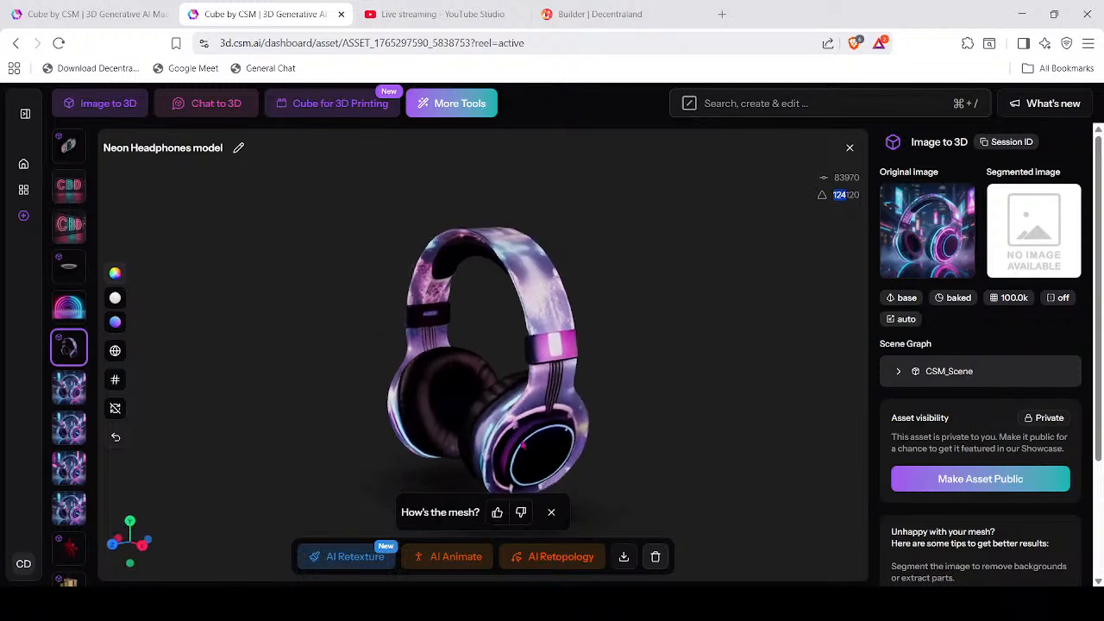
pyautogui.moveTo(376, 304); pyautogui.dragTo(508, 305)
pyautogui.moveTo(593, 311); pyautogui.dragTo(652, 308)
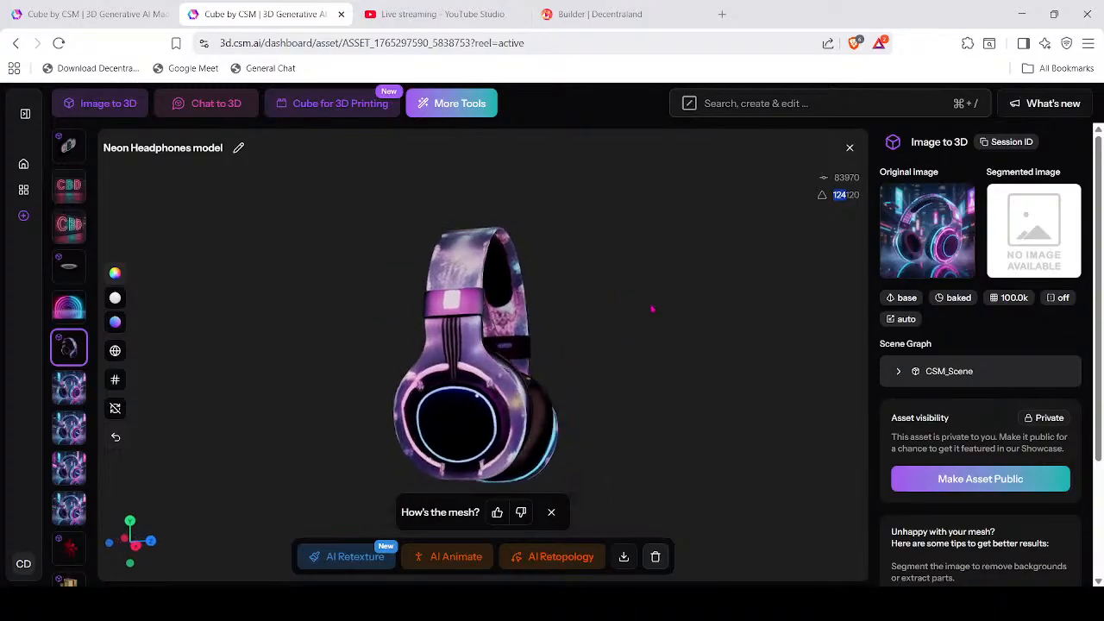
pyautogui.moveTo(764, 329); pyautogui.dragTo(590, 300)
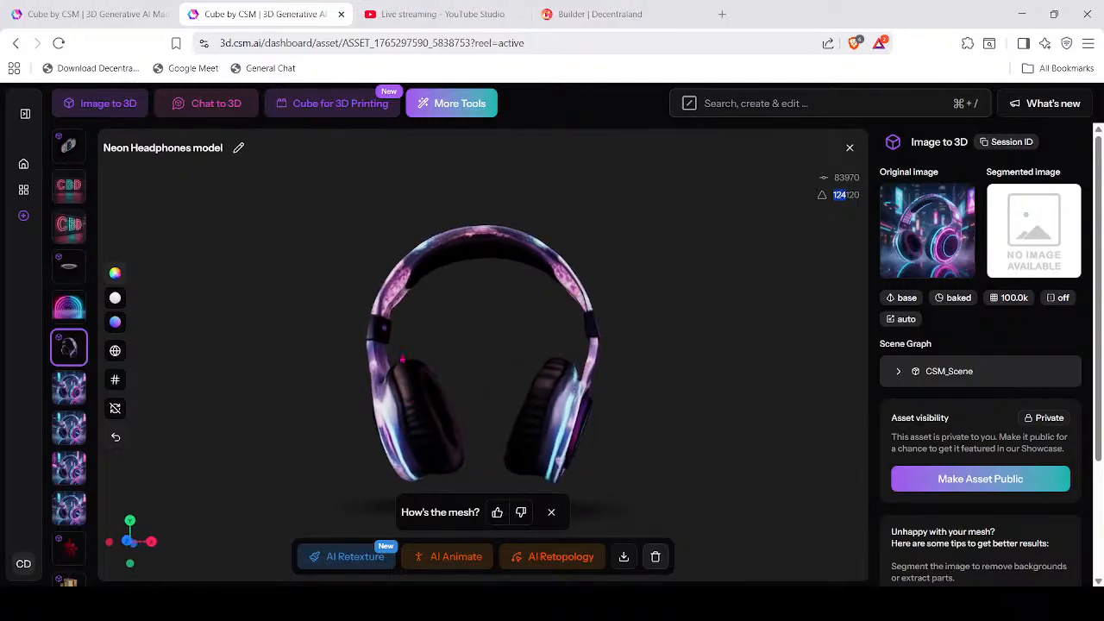
pyautogui.click(422, 443)
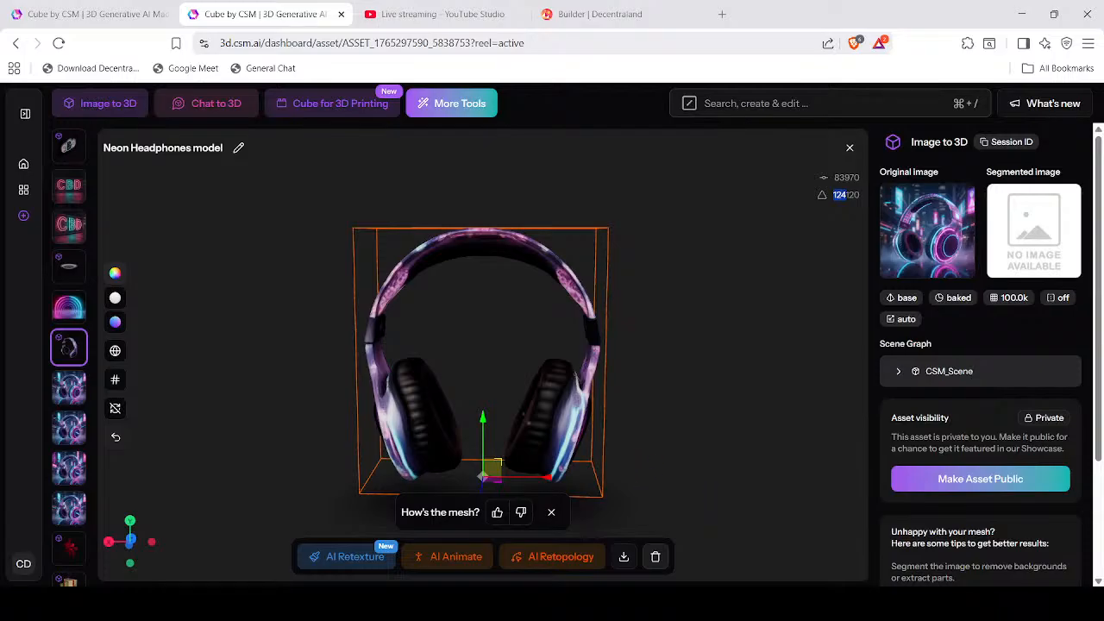
pyautogui.moveTo(560, 360); pyautogui.dragTo(616, 343)
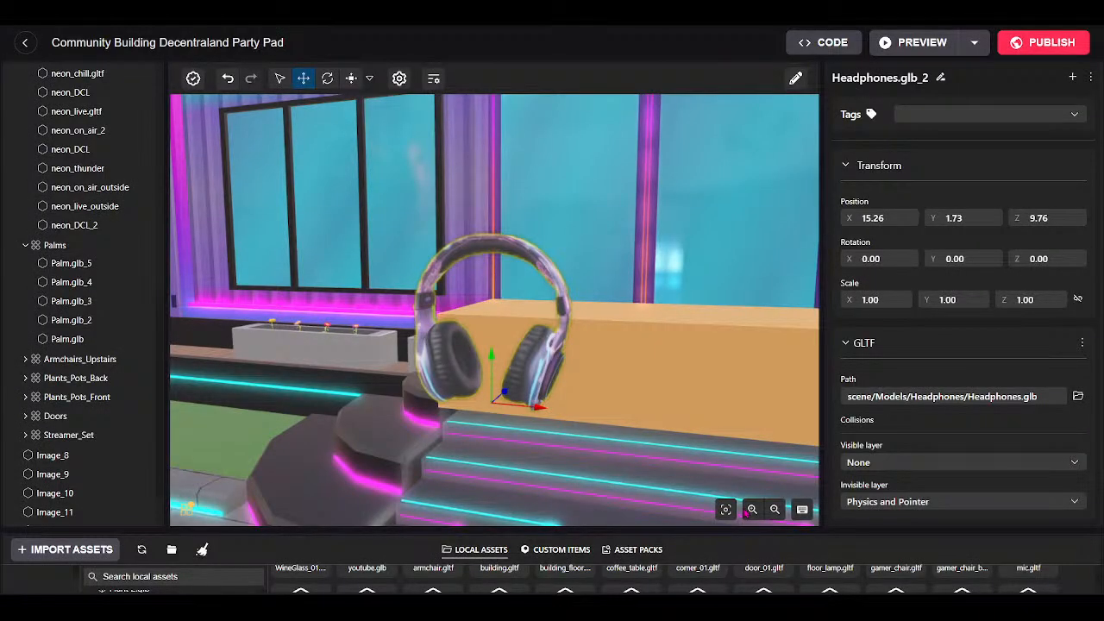
# Switch back to the Decentraland scene editor and scale the second headphones model up uniformly to about 7.14.
pyautogui.scroll(-10, 608, 299)
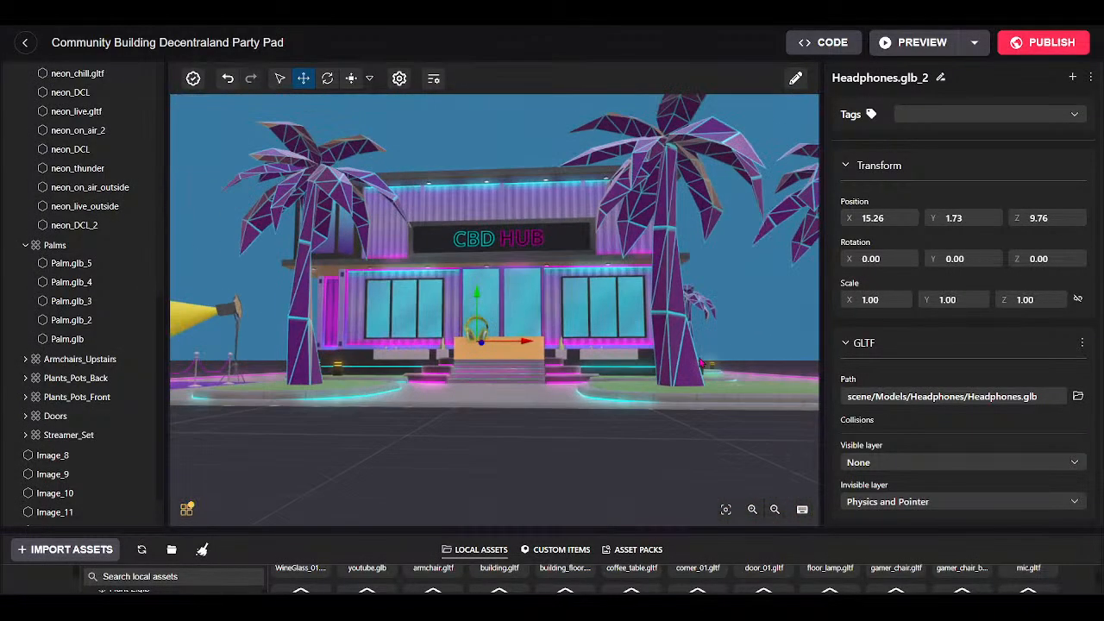
pyautogui.scroll(10, 594, 307)
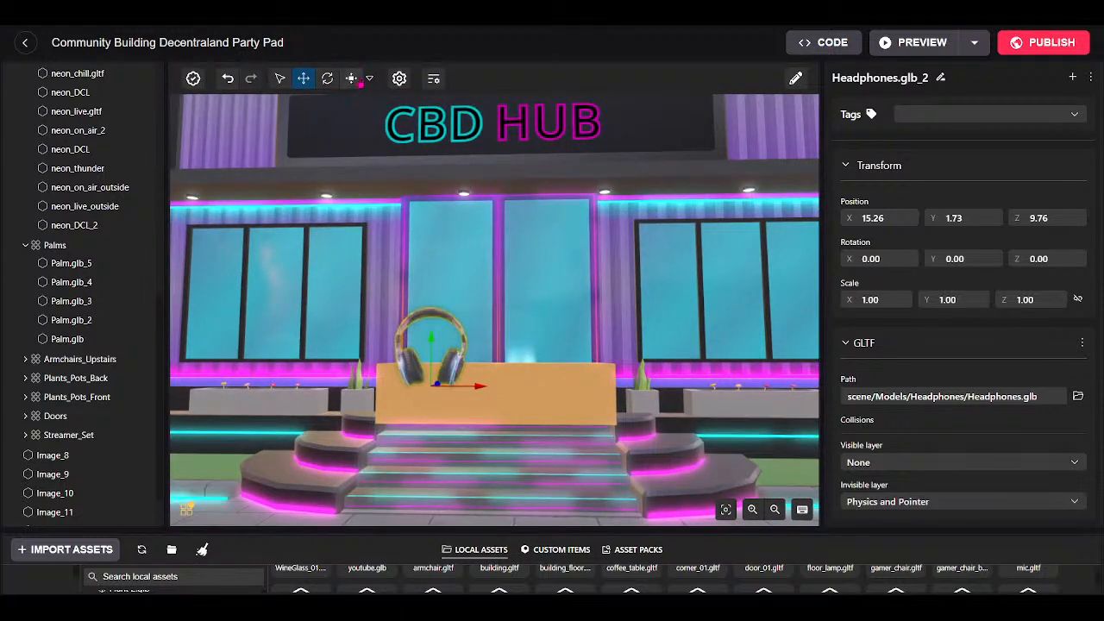
pyautogui.moveTo(431, 393); pyautogui.dragTo(687, 133)
pyautogui.scroll(-5, 484, 360)
pyautogui.moveTo(520, 390); pyautogui.dragTo(524, 364)
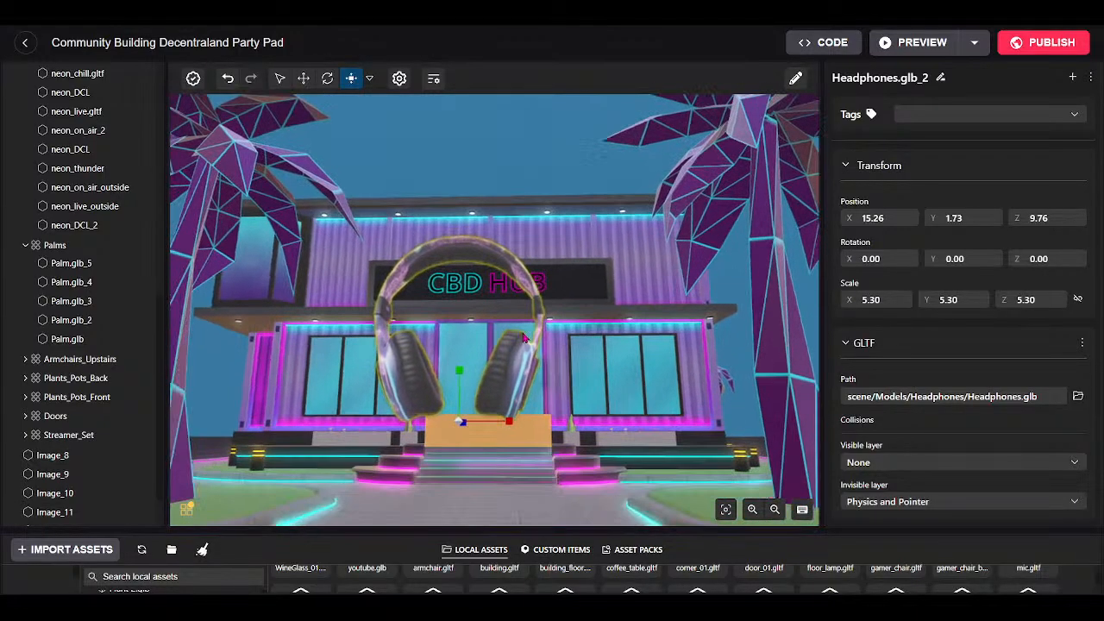
pyautogui.moveTo(460, 422); pyautogui.dragTo(570, 289)
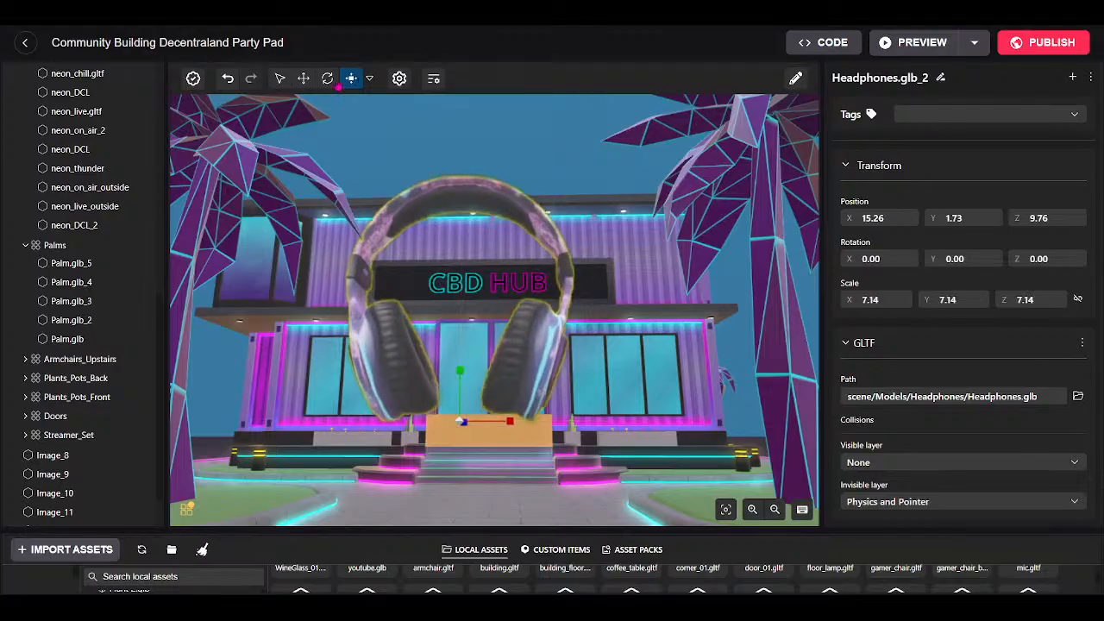
# Lift the enlarged headphones above the building's roof to about Y 10.51 and push them back to about Z 14.20.
pyautogui.click(303, 83)
pyautogui.scroll(-5, 552, 332)
pyautogui.moveTo(552, 332); pyautogui.dragTo(501, 197)
pyautogui.scroll(5, 577, 386)
pyautogui.moveTo(577, 387); pyautogui.dragTo(197, 385)
pyautogui.scroll(-5, 468, 394)
pyautogui.scroll(5, 468, 394)
pyautogui.scroll(-5, 231, 386)
pyautogui.scroll(-3, 197, 385)
pyautogui.scroll(5, 196, 385)
pyautogui.moveTo(579, 388); pyautogui.dragTo(664, 361)
pyautogui.moveTo(552, 410); pyautogui.dragTo(872, 460)
pyautogui.moveTo(501, 458); pyautogui.dragTo(644, 417)
pyautogui.click(726, 503)
pyautogui.press('s')
pyautogui.moveTo(723, 495); pyautogui.dragTo(683, 568)
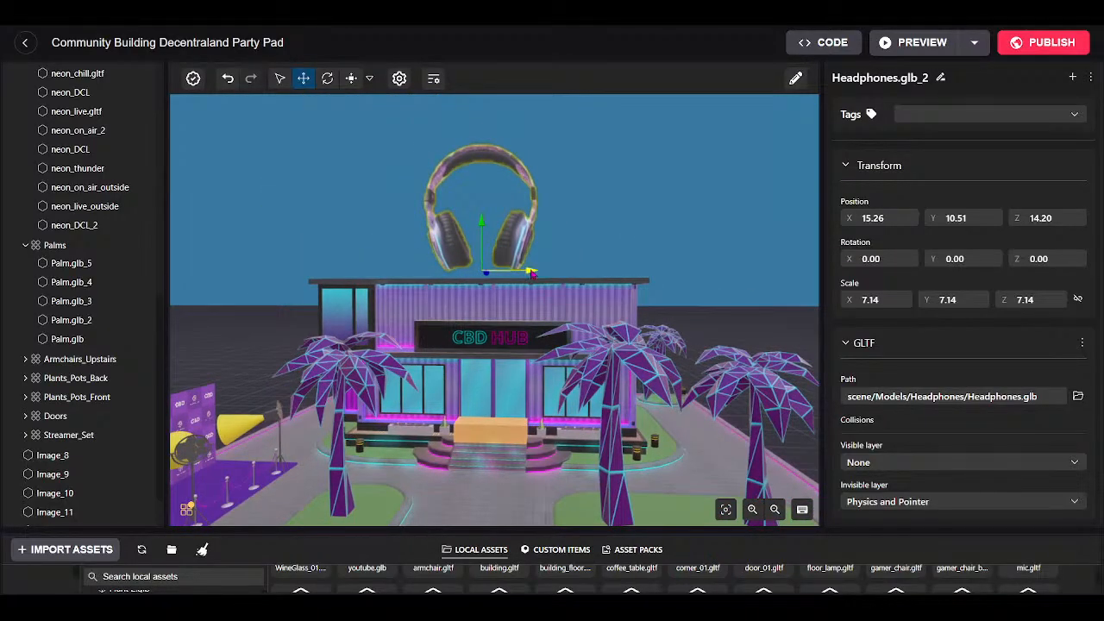
# Centre the headphones over the roof at about X 15.49 and raise them to about Y 10.67.
pyautogui.moveTo(533, 276); pyautogui.dragTo(537, 278)
pyautogui.press('w')
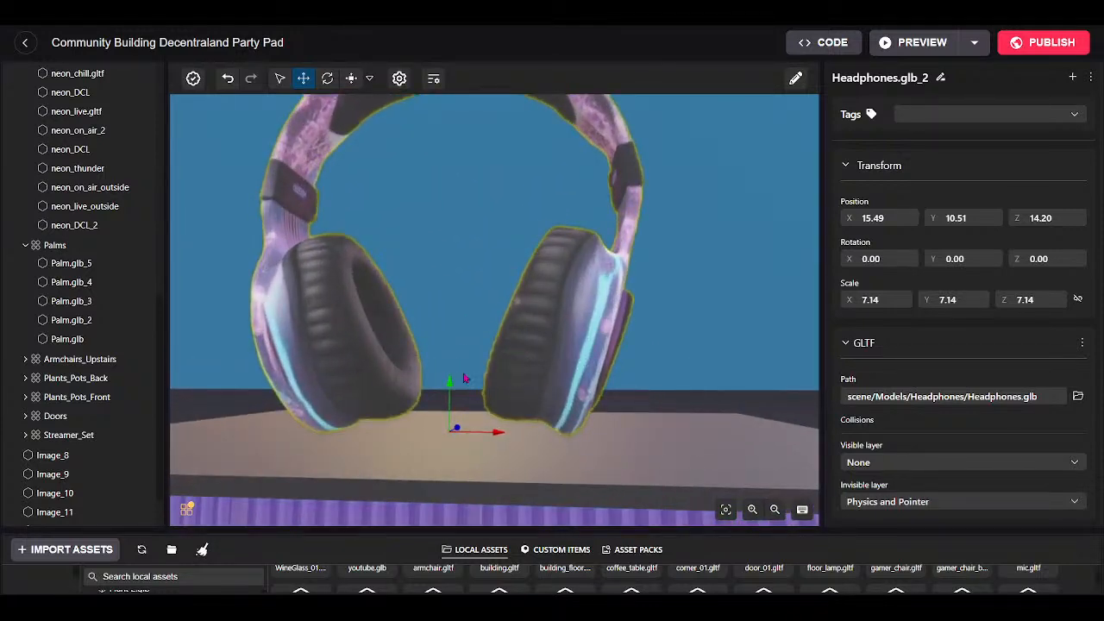
pyautogui.moveTo(449, 389); pyautogui.dragTo(451, 354)
pyautogui.press('s')
# Reduce the rooftop headphones' uniform scale to about 7.12 and raise them to about Y 11.65.
pyautogui.moveTo(528, 417); pyautogui.dragTo(602, 442)
pyautogui.press('a')
pyautogui.press('w')
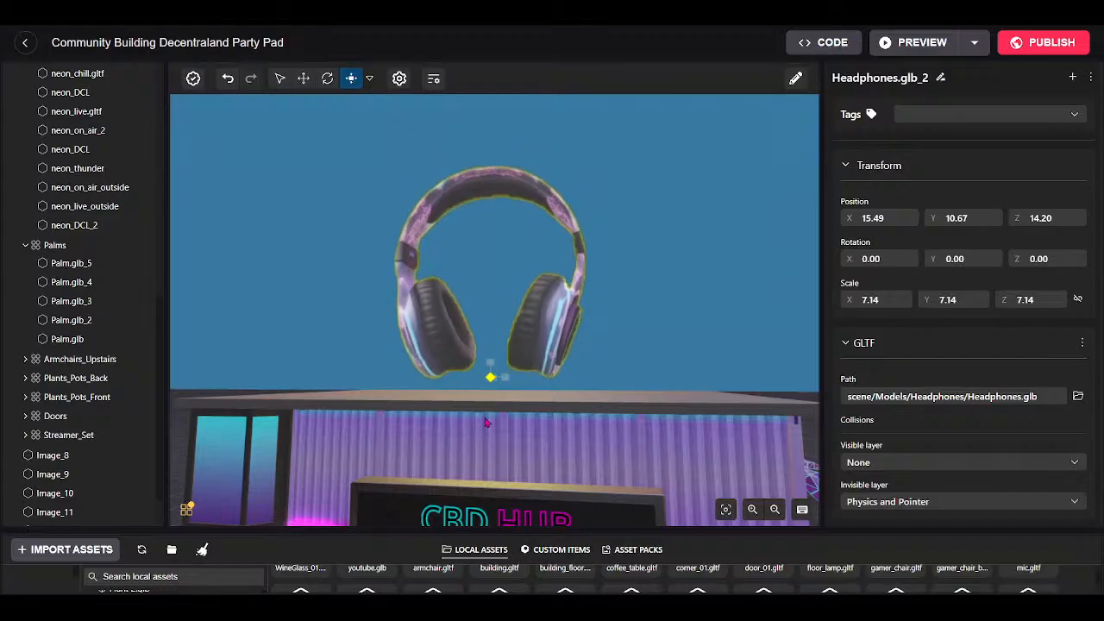
pyautogui.press('s')
pyautogui.moveTo(486, 382); pyautogui.dragTo(503, 313)
pyautogui.press('w')
pyautogui.press('s')
pyautogui.press('w')
pyautogui.press('w')
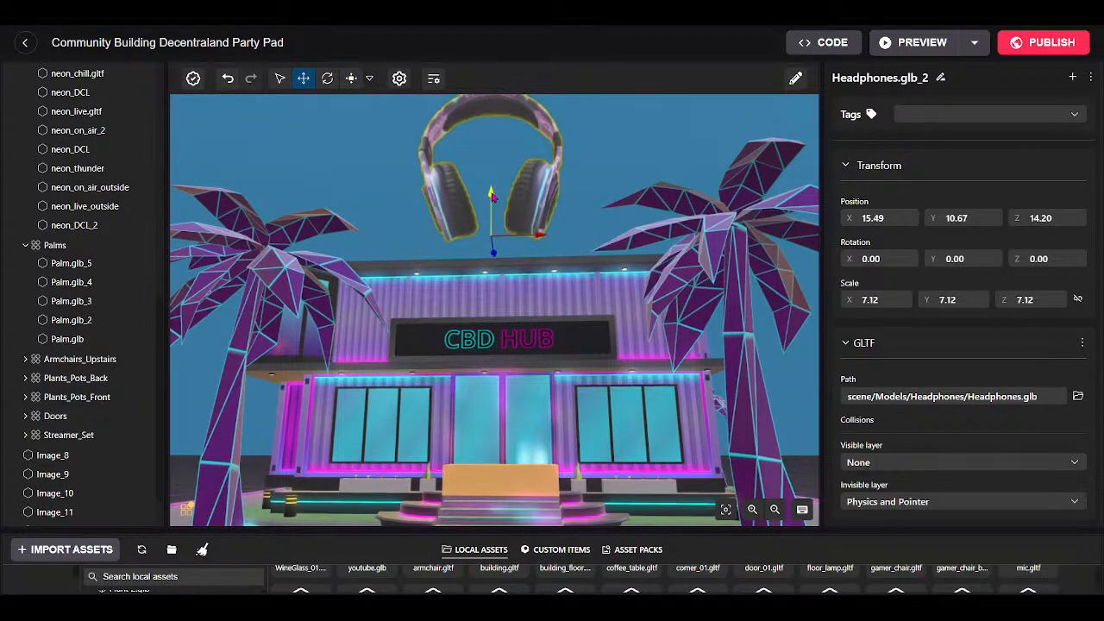
pyautogui.moveTo(492, 197); pyautogui.dragTo(493, 173)
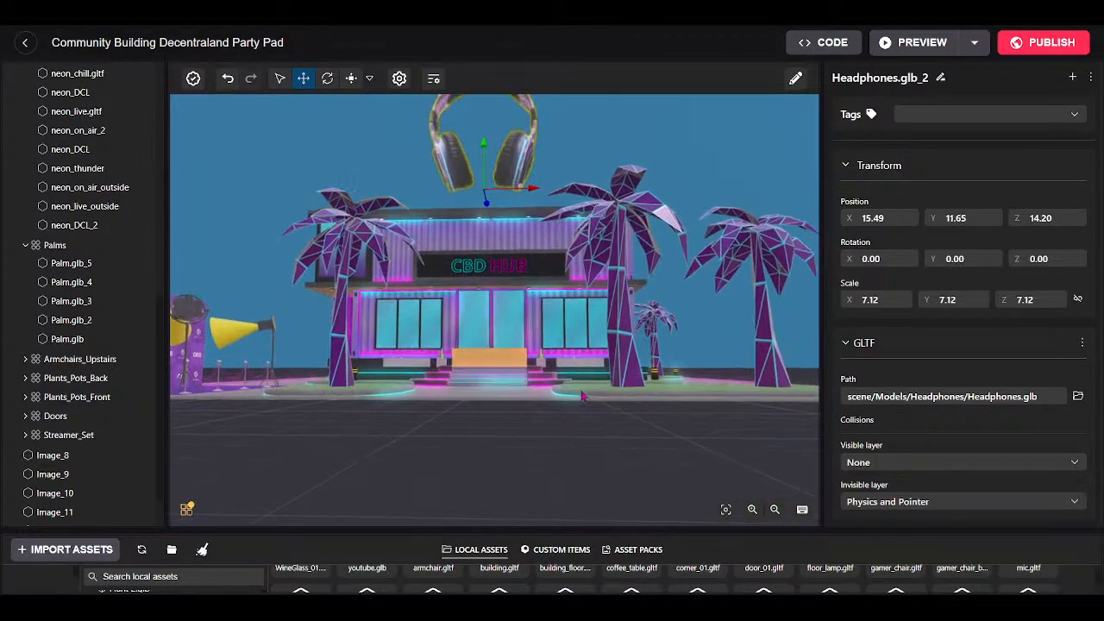
# Survey the building exterior, the palms and the CBD photo wall from near and far viewpoints.
pyautogui.press('w')
pyautogui.moveTo(584, 396); pyautogui.dragTo(430, 461)
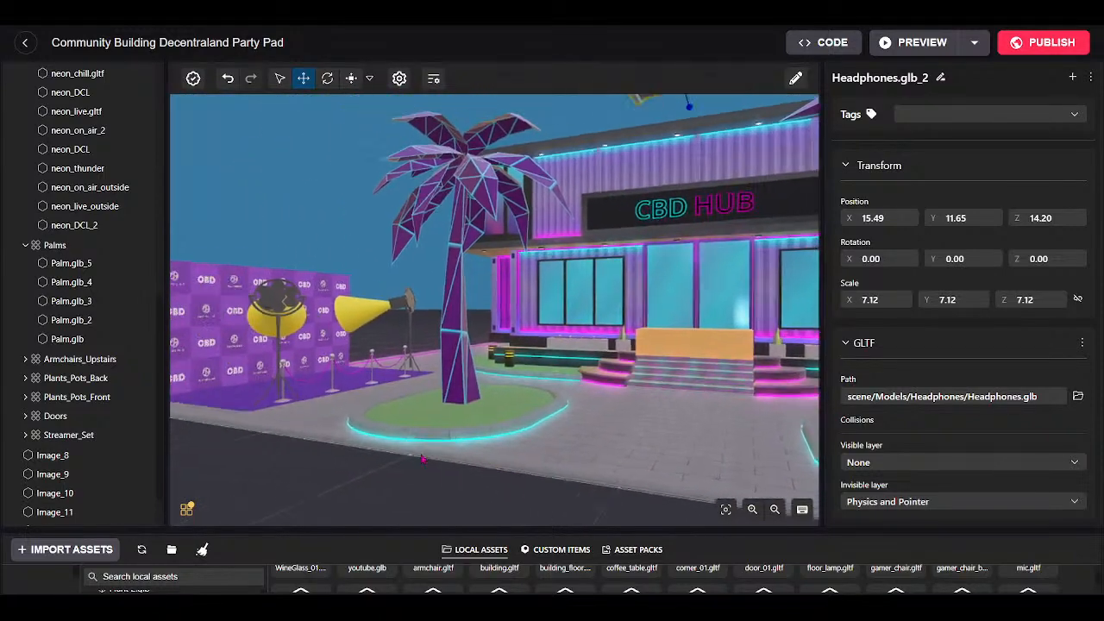
pyautogui.press('w')
pyautogui.moveTo(338, 455); pyautogui.dragTo(561, 516)
pyautogui.press('s')
pyautogui.press('s')
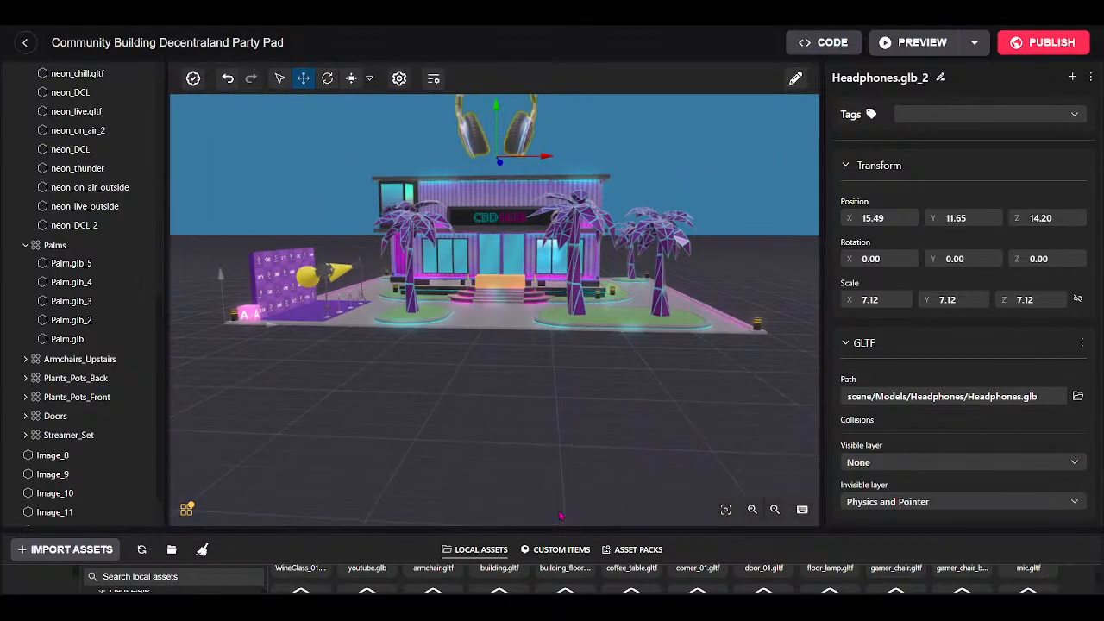
pyautogui.press('w')
pyautogui.moveTo(342, 482); pyautogui.dragTo(444, 520)
pyautogui.press('s')
pyautogui.press('w')
pyautogui.moveTo(815, 616); pyautogui.dragTo(871, 476)
pyautogui.press('w')
pyautogui.press('s')
pyautogui.press('w')
pyautogui.press('s')
pyautogui.moveTo(451, 414); pyautogui.dragTo(226, 371)
pyautogui.press('w')
pyautogui.press('s')
pyautogui.press('w')
pyautogui.press('s')
pyautogui.moveTo(226, 371); pyautogui.dragTo(43, 389, button='right')
# Move the palm from the small grass island before the entrance onto the purple carpet by the photo wall.
pyautogui.moveTo(613, 504); pyautogui.dragTo(570, 566, button='right')
pyautogui.press('w')
pyautogui.press('s')
pyautogui.click(528, 260)
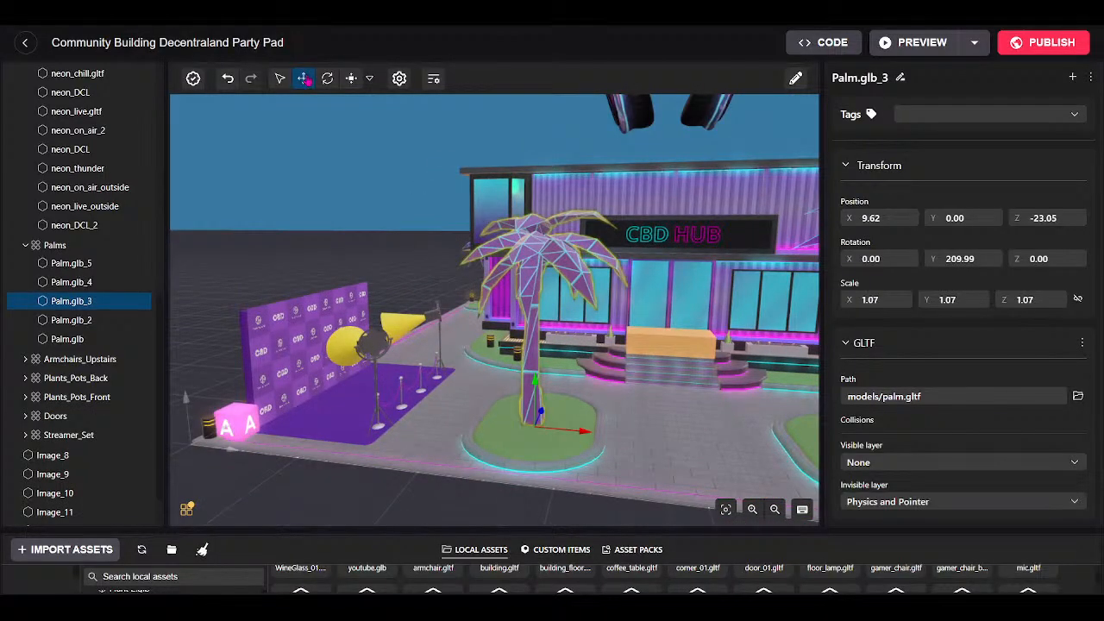
pyautogui.moveTo(589, 438); pyautogui.dragTo(374, 414)
# Select both CBD wallpaper images together with the photo wall model and shift them along X onto the empty grass island.
pyautogui.click(285, 331)
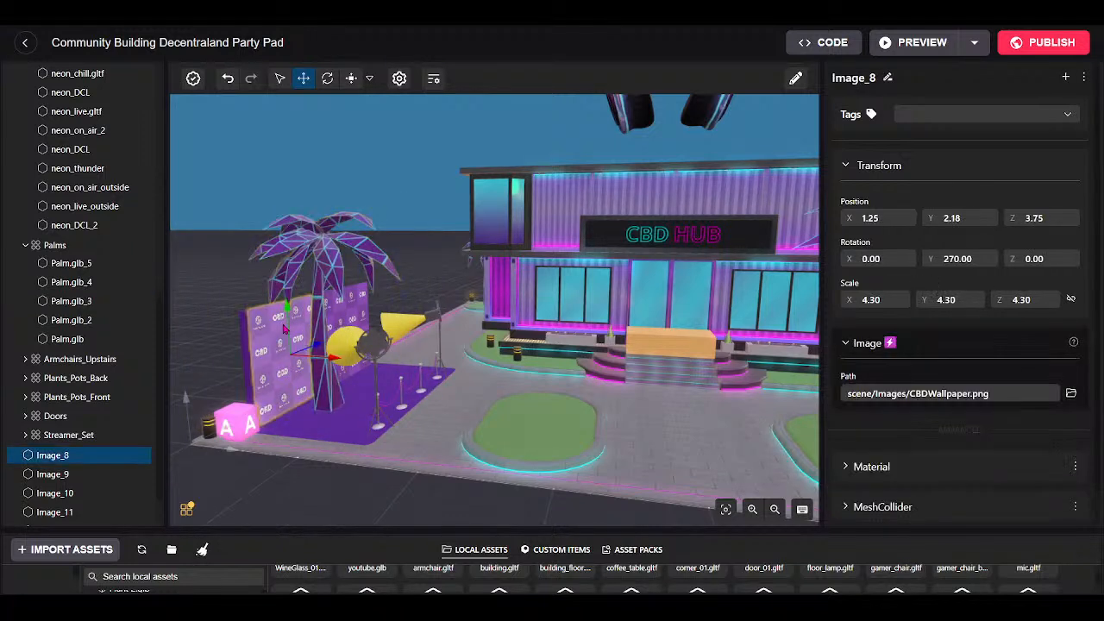
pyautogui.keyDown('shift'); pyautogui.click(352, 316); pyautogui.keyUp('shift')
pyautogui.keyDown('shift'); pyautogui.click(358, 411); pyautogui.keyUp('shift')
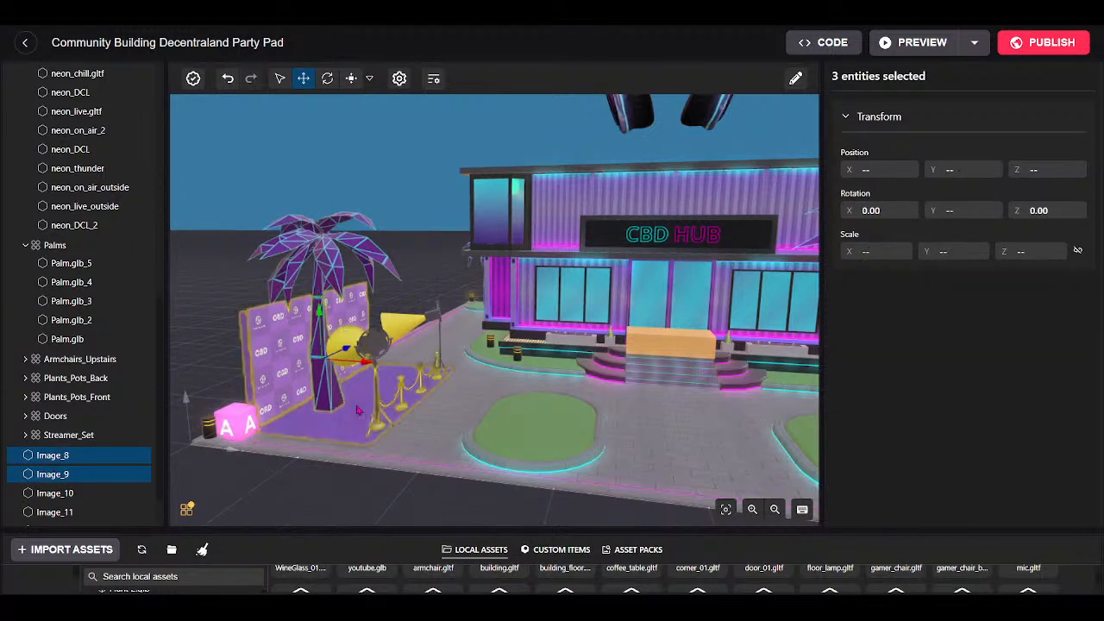
pyautogui.moveTo(364, 365); pyautogui.dragTo(587, 513)
# Inspect the grass island's overlap with the photo wall, try shifting External_Floor along X to about -43.48, and undo that move.
pyautogui.scroll(10, 587, 514)
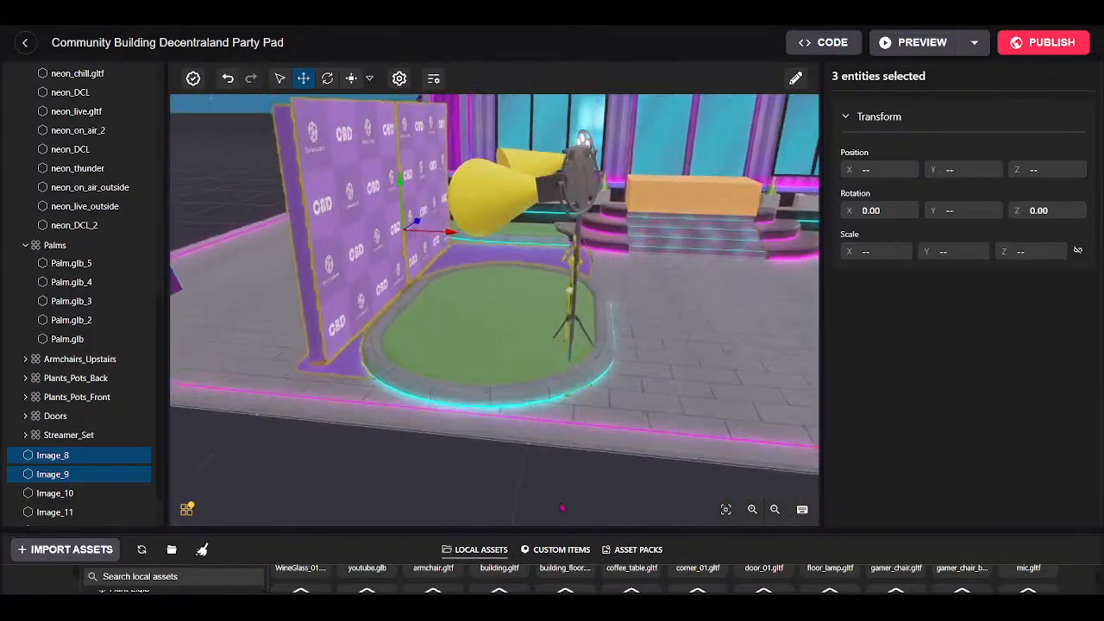
pyautogui.scroll(-5, 513, 486)
pyautogui.moveTo(500, 458); pyautogui.dragTo(547, 478)
pyautogui.scroll(3, 513, 485)
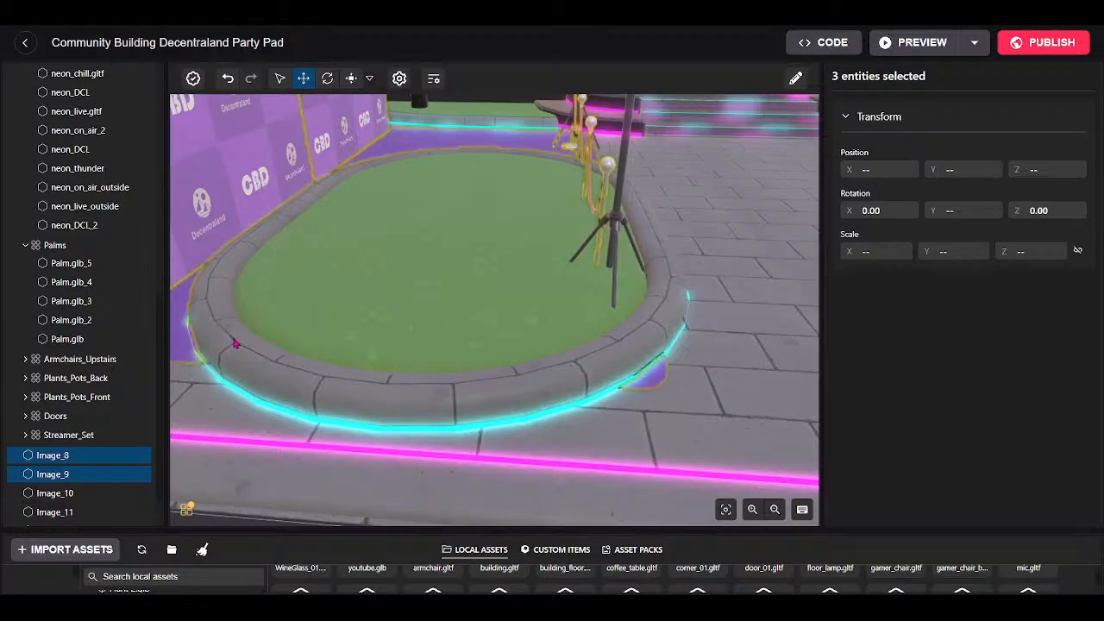
pyautogui.click(234, 343)
pyautogui.scroll(-10, 389, 321)
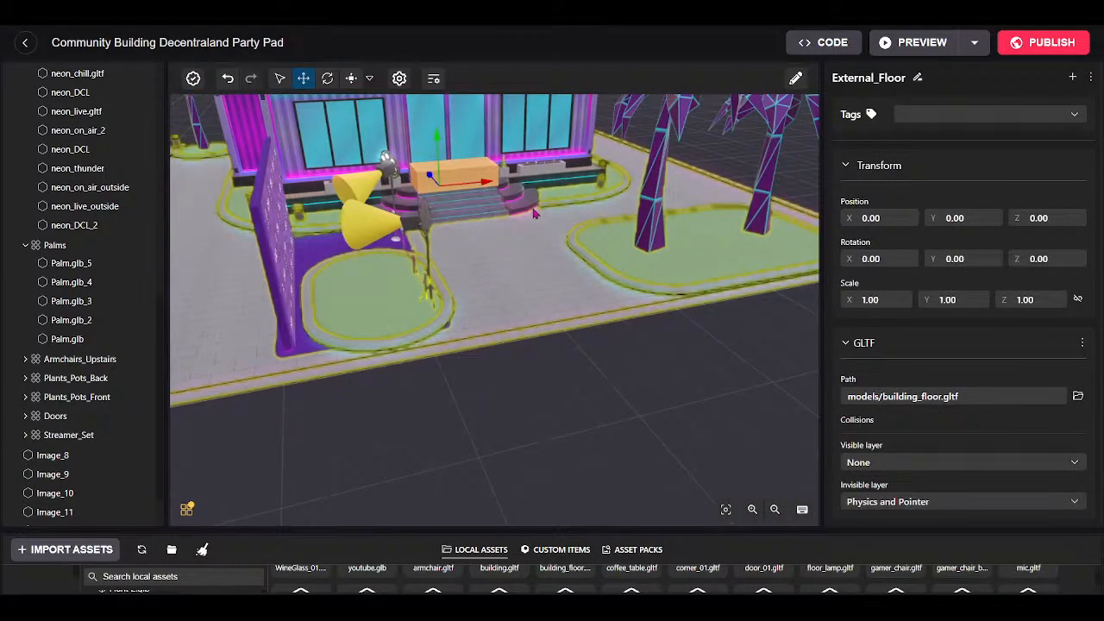
pyautogui.scroll(-5, 535, 213)
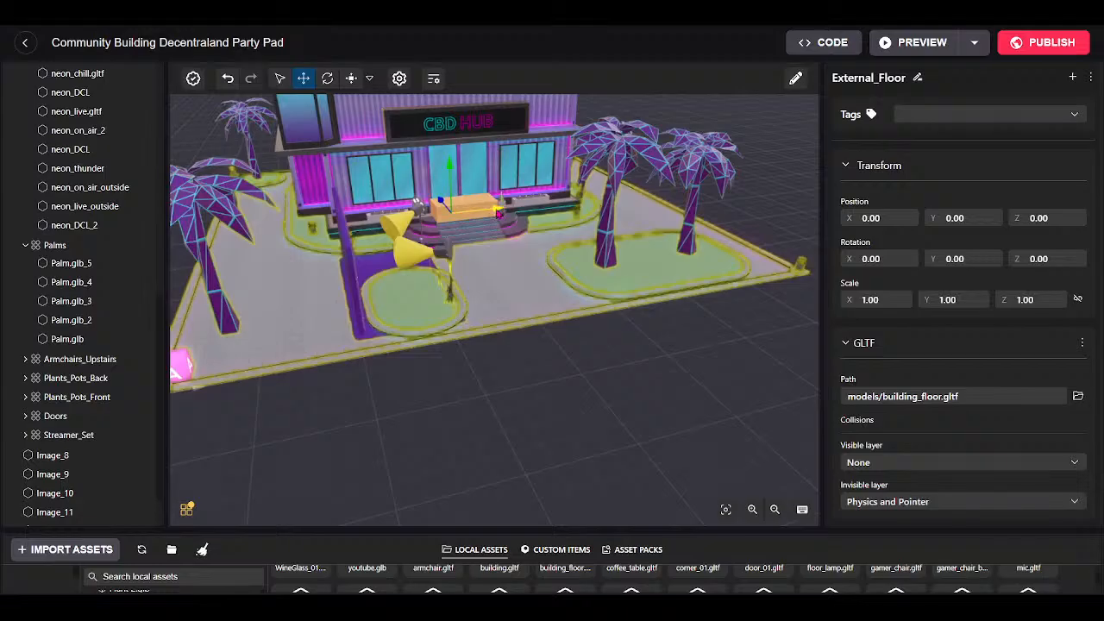
pyautogui.moveTo(499, 213); pyautogui.dragTo(922, 152)
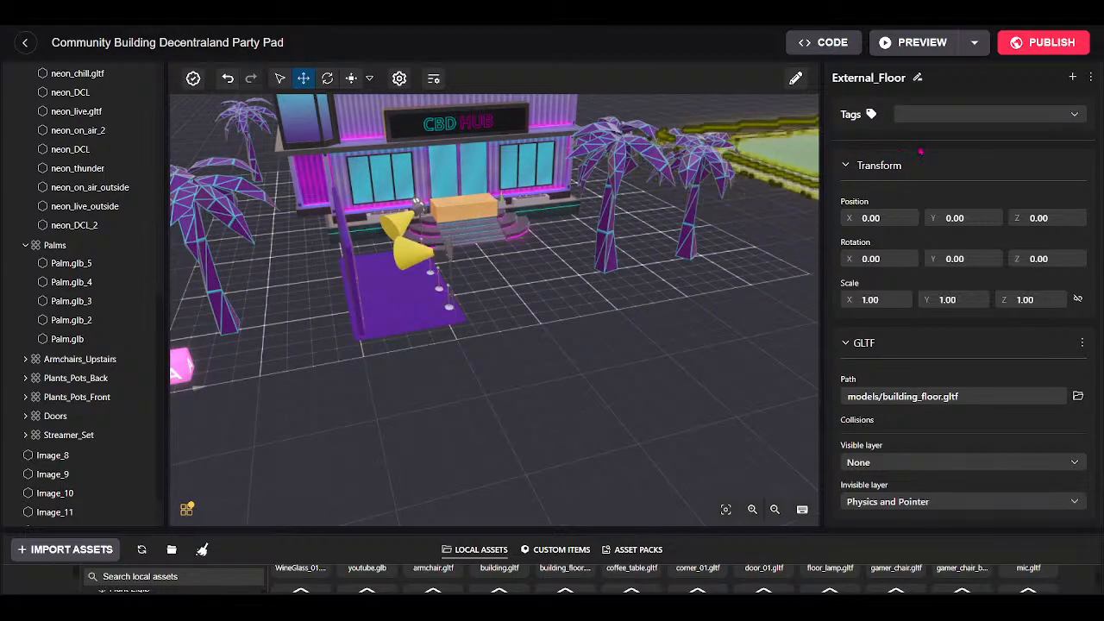
pyautogui.hotkey('ctrl', 'z')
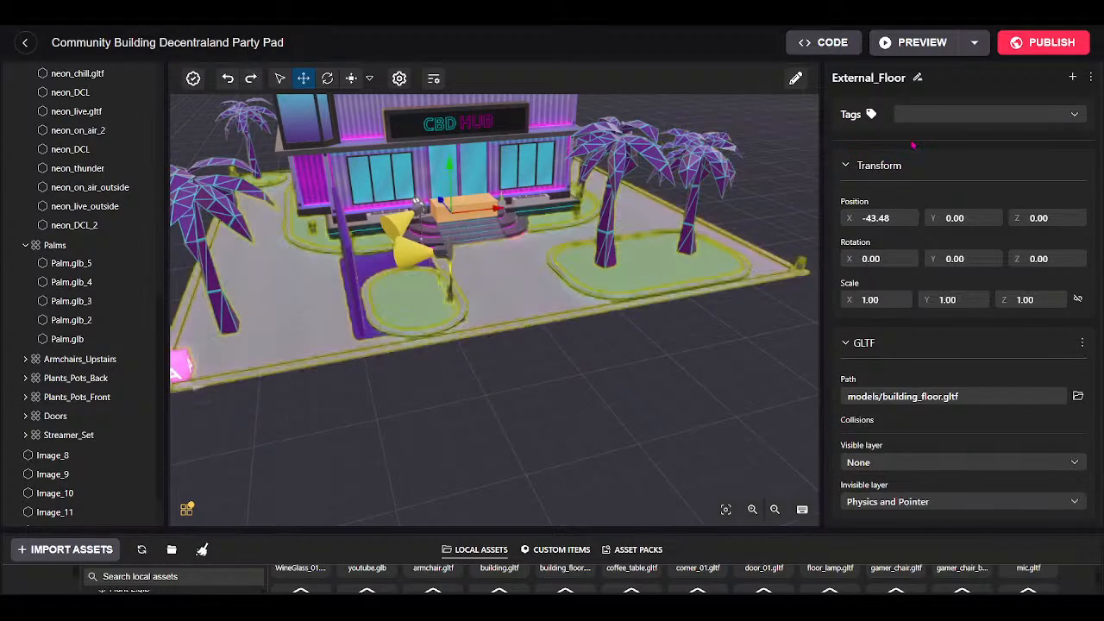
# Place the Large Round Brick Grass Bed from the Genesis City asset pack on the pavement beside the photo wall's grass island.
pyautogui.press('w')
pyautogui.moveTo(652, 381); pyautogui.dragTo(584, 379)
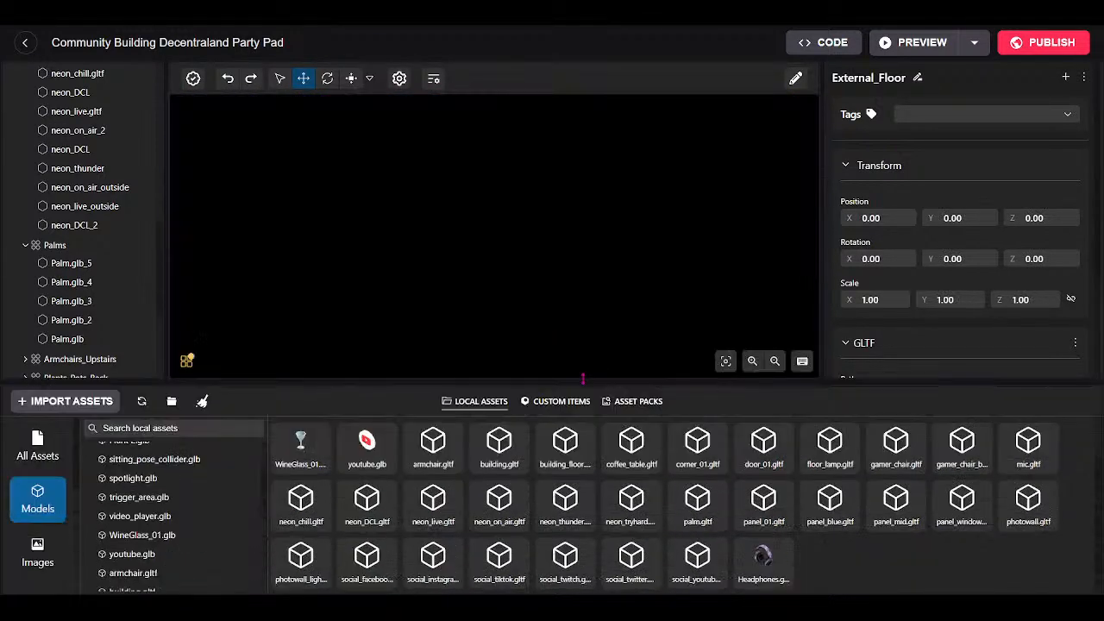
pyautogui.click(38, 444)
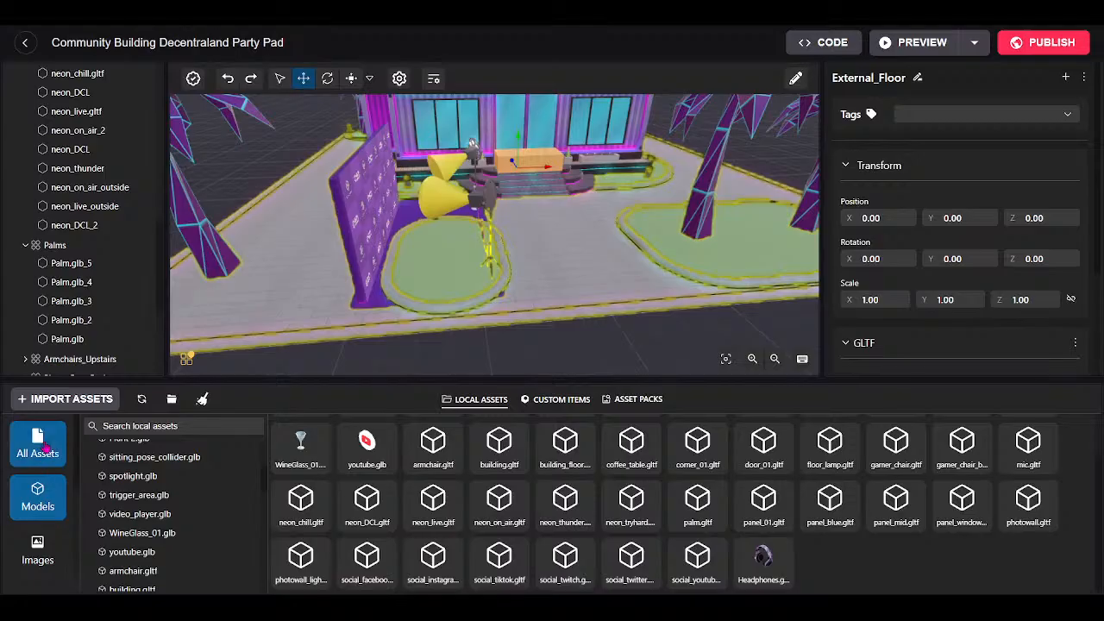
pyautogui.click(629, 400)
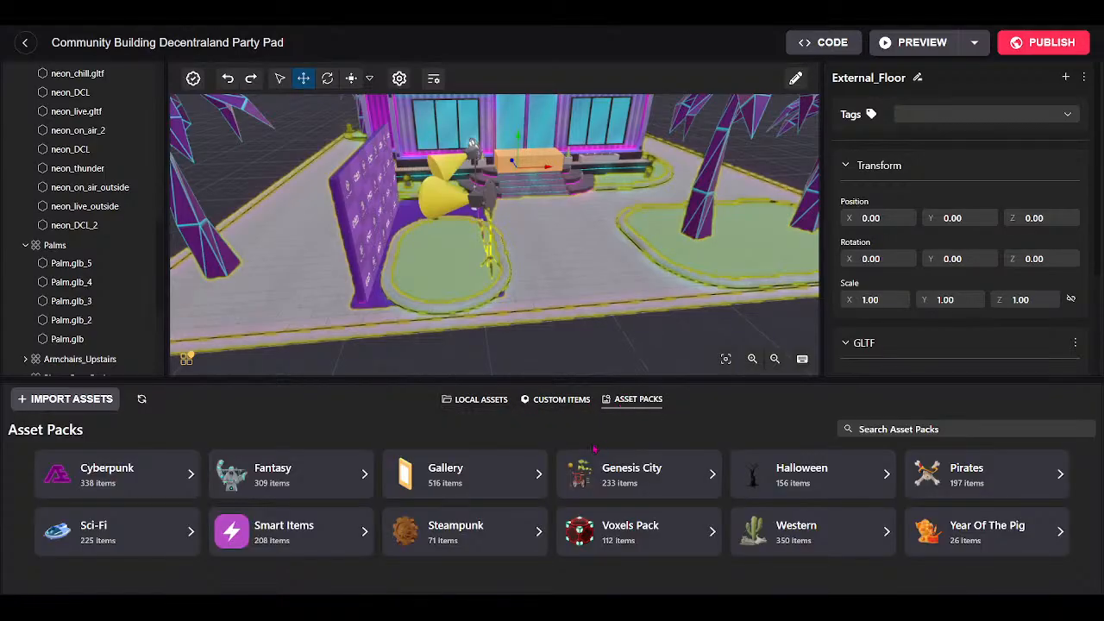
pyautogui.click(634, 484)
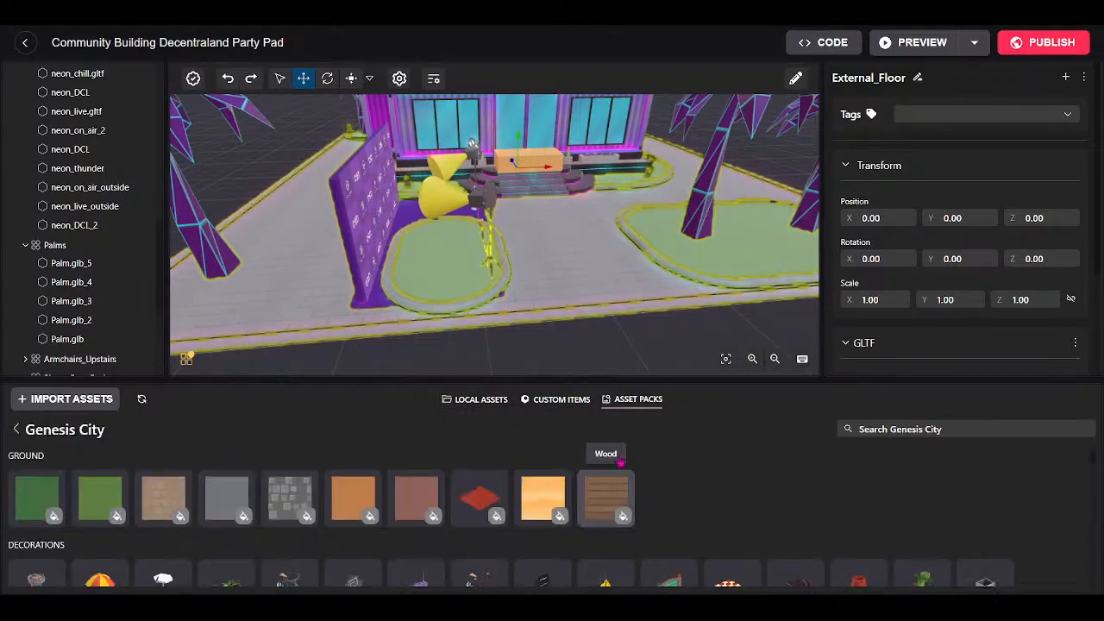
pyautogui.scroll(-10, 505, 530)
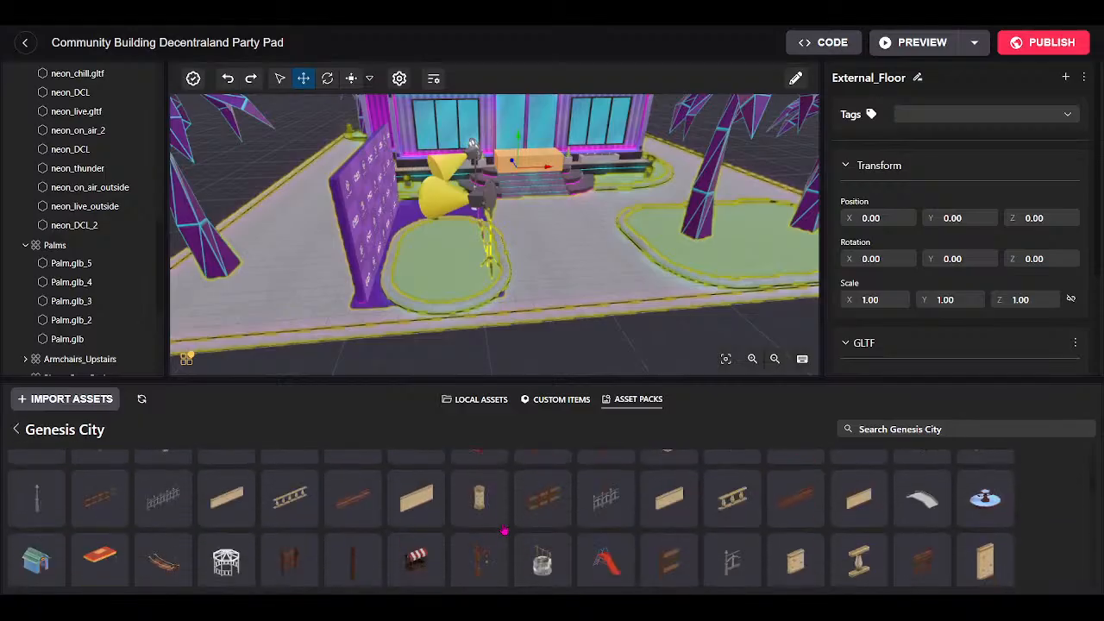
pyautogui.scroll(-6, 505, 531)
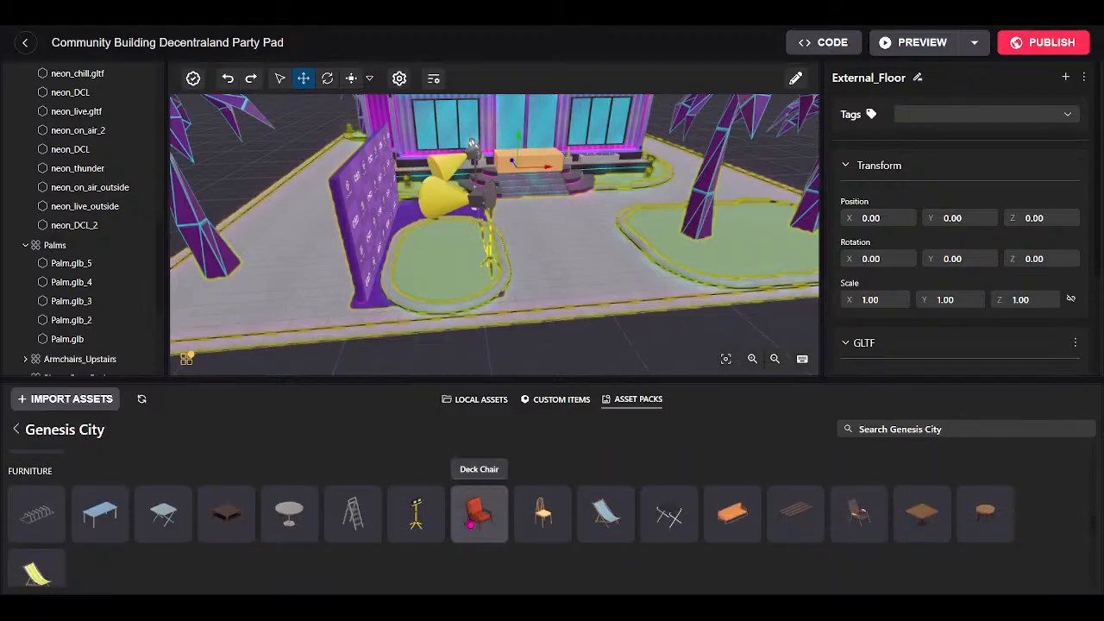
pyautogui.scroll(-3, 606, 539)
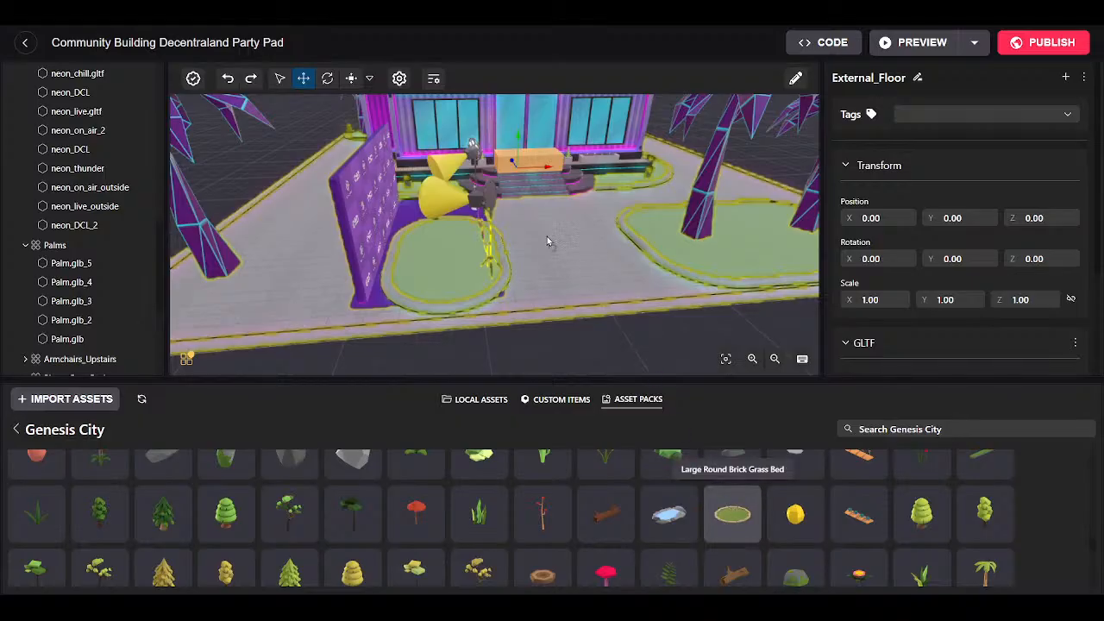
pyautogui.moveTo(562, 264); pyautogui.dragTo(564, 265)
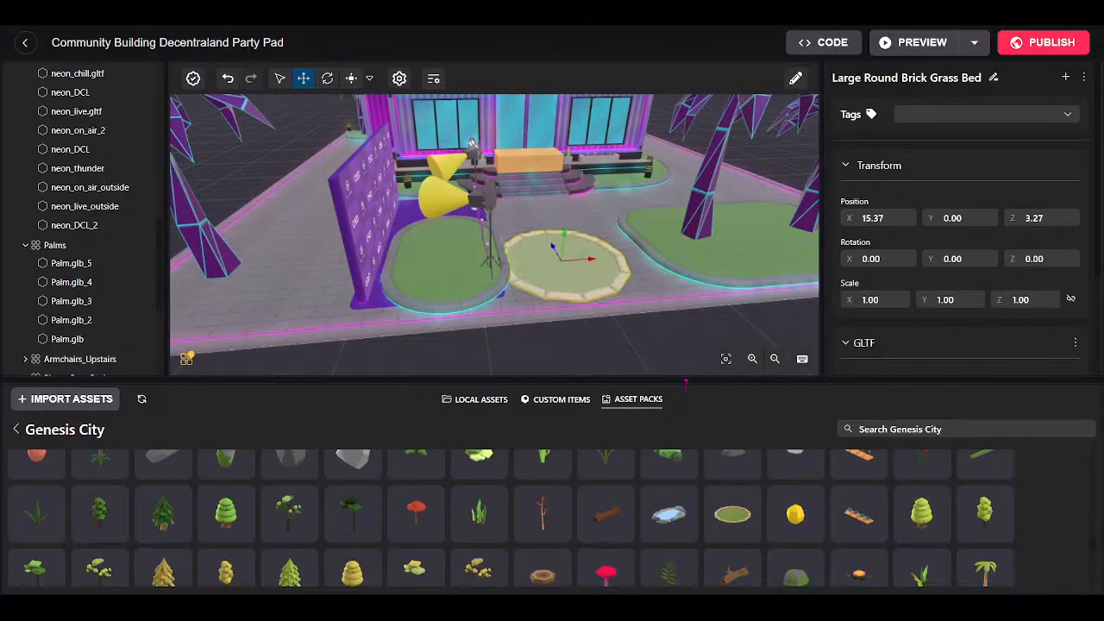
# Move the brick grass bed to the palm near the front corner, about X 3.70, Z 5.27, and enlarge it to about 1.37 scale.
pyautogui.moveTo(688, 380); pyautogui.dragTo(692, 547)
pyautogui.moveTo(585, 319); pyautogui.dragTo(582, 367)
pyautogui.scroll(5, 665, 368)
pyautogui.scroll(-6, 574, 378)
pyautogui.scroll(-3, 574, 378)
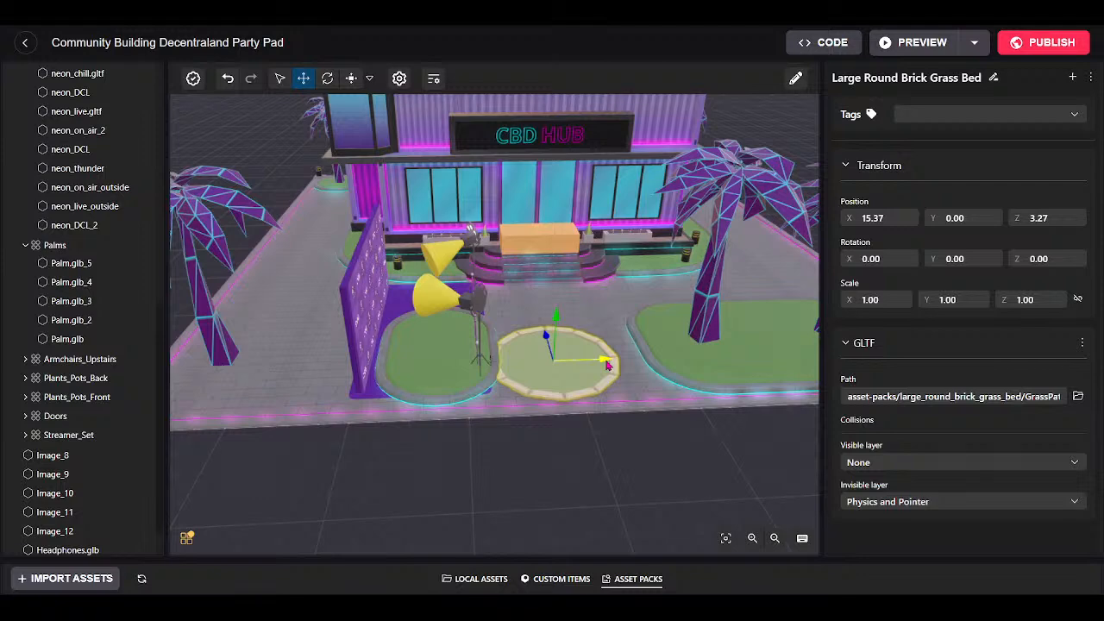
pyautogui.moveTo(609, 367); pyautogui.dragTo(294, 360)
pyautogui.moveTo(475, 360); pyautogui.dragTo(649, 202)
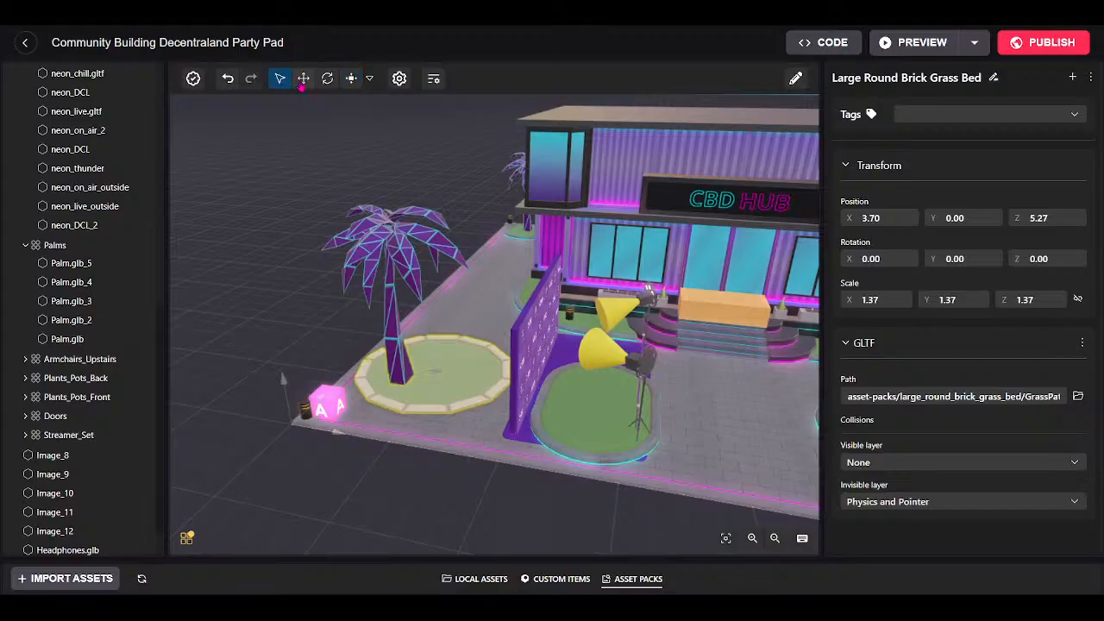
# Shift the corner palm further inside the brick grass bed, to about X 6.42, Z -26.95.
pyautogui.click(402, 345)
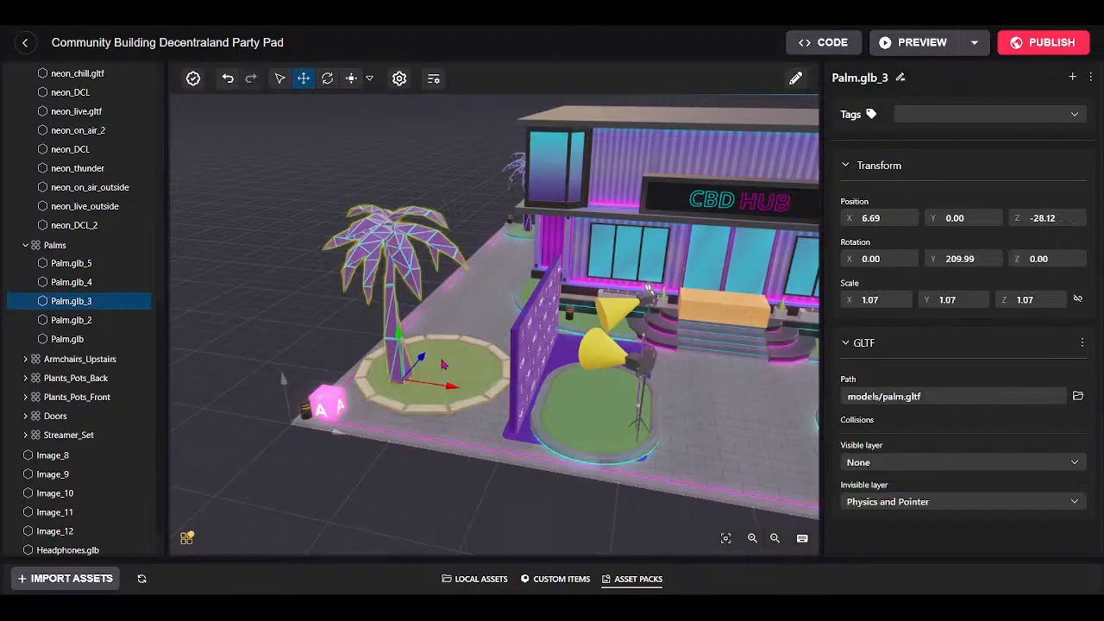
pyautogui.moveTo(440, 392); pyautogui.dragTo(456, 356)
pyautogui.scroll(10, 443, 415)
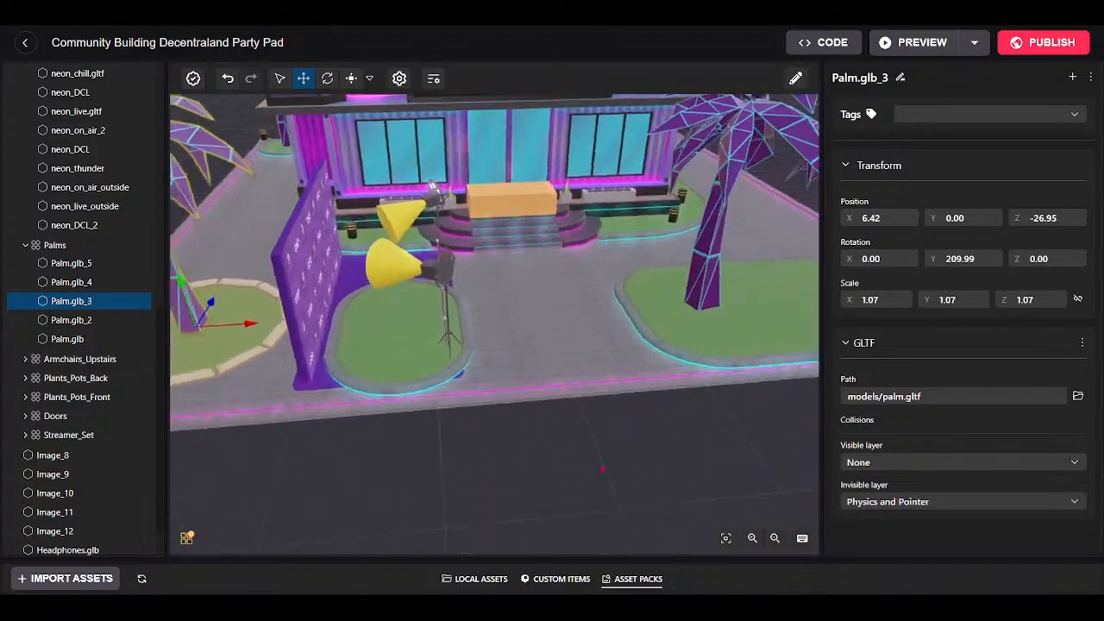
pyautogui.scroll(-5, 475, 475)
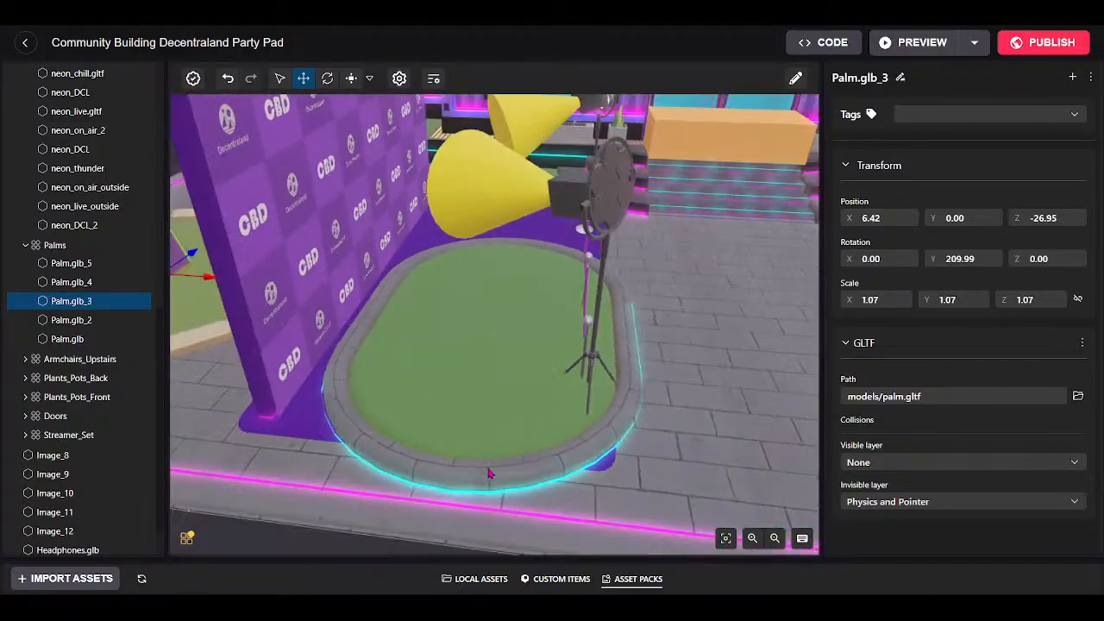
pyautogui.click(350, 446)
pyautogui.scroll(-10, 629, 382)
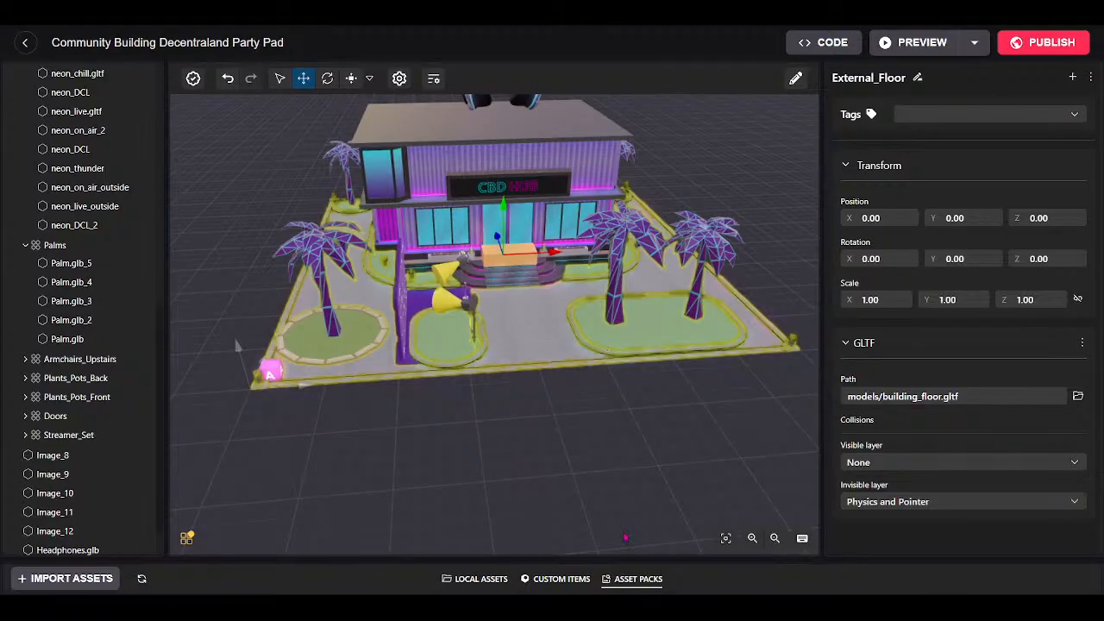
# Place a Solid Black block from the Voxels Pack on the pavement in front of the entrance, at about X 16.05, Z 4.15.
pyautogui.click(610, 575)
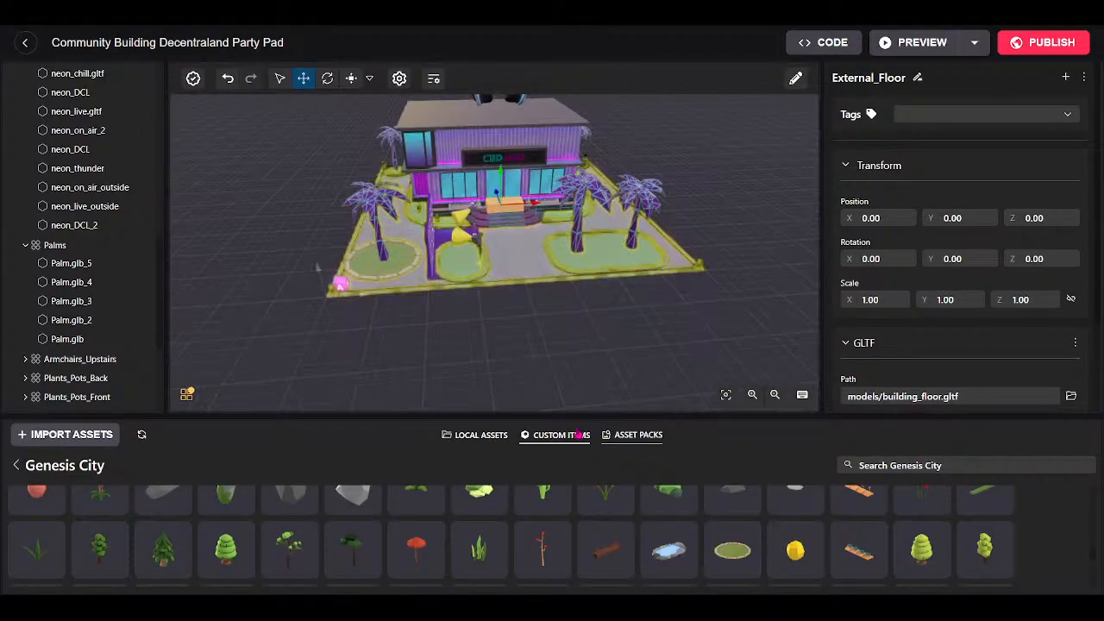
pyautogui.click(16, 466)
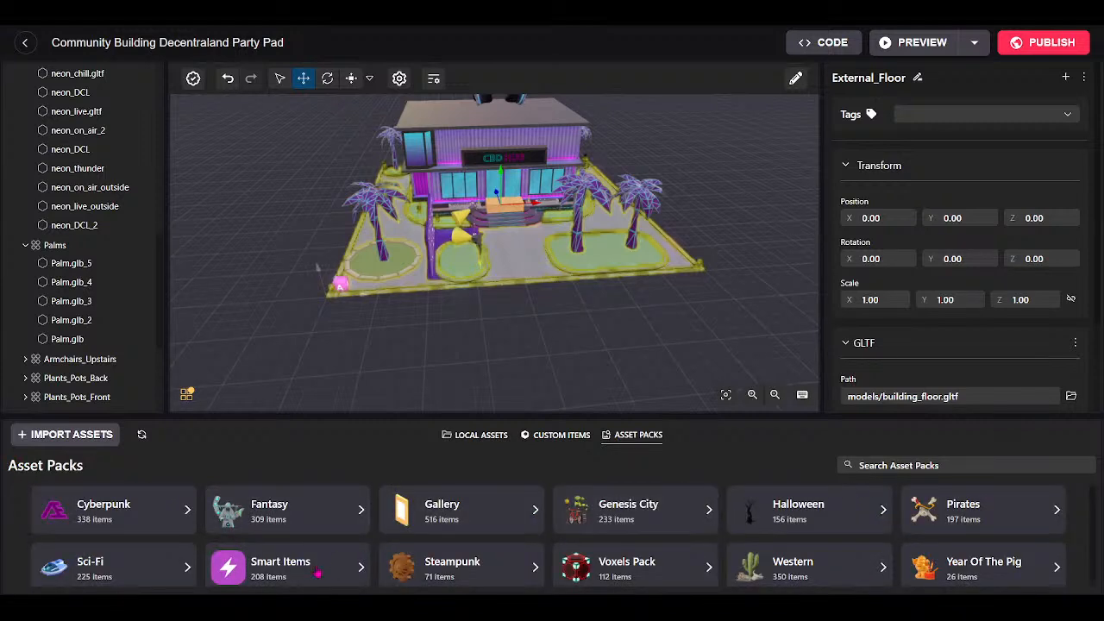
pyautogui.click(610, 571)
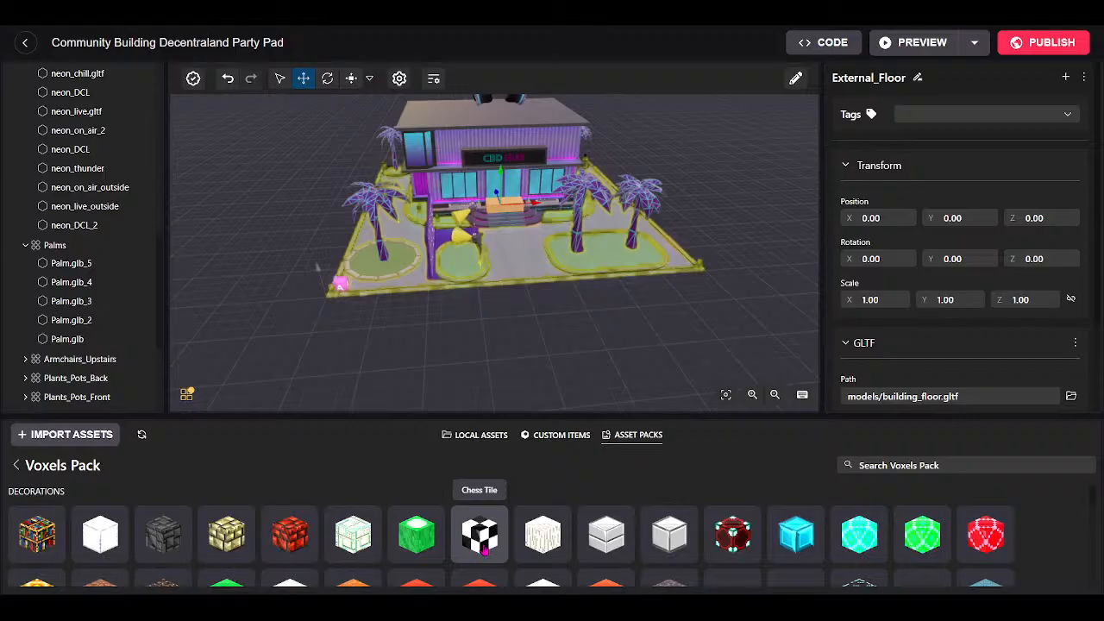
pyautogui.scroll(-1, 484, 546)
pyautogui.scroll(-4, 484, 550)
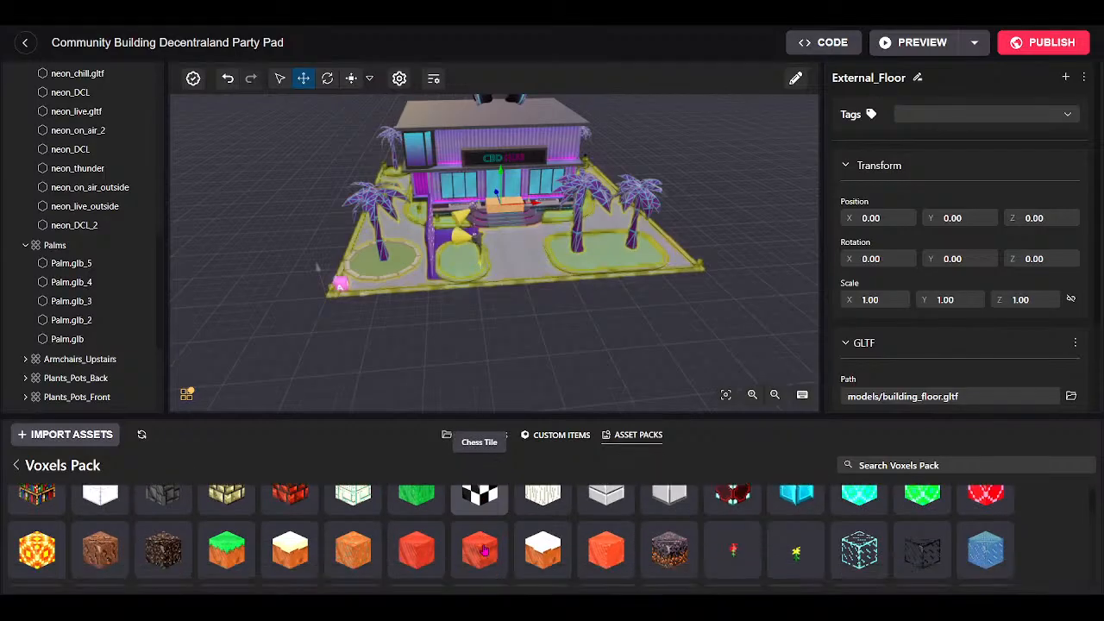
pyautogui.scroll(-2, 484, 551)
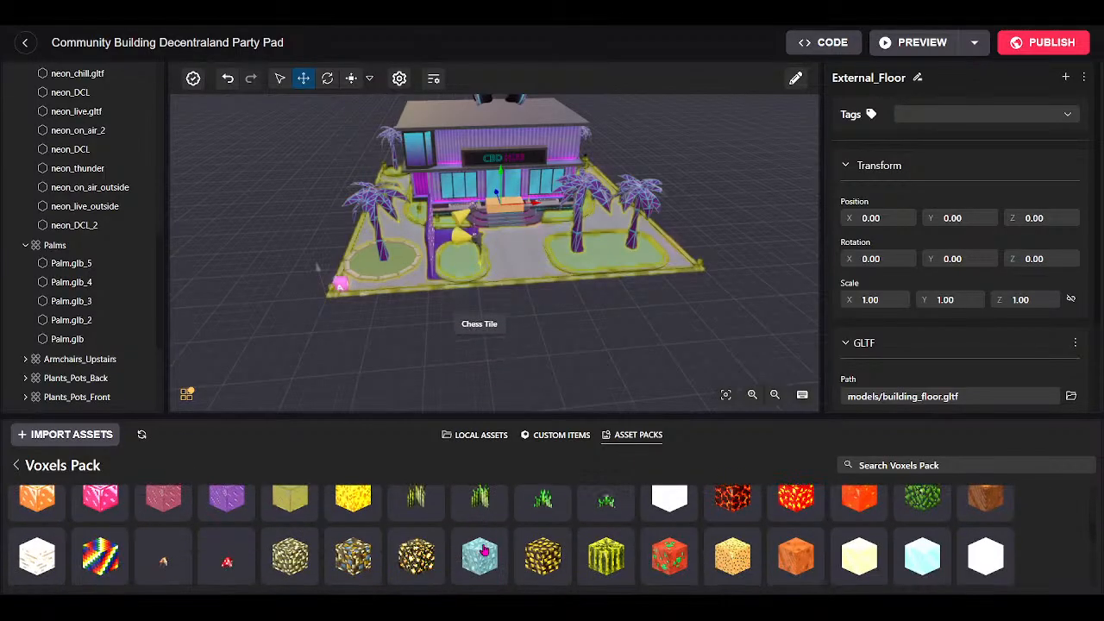
pyautogui.scroll(-5, 484, 550)
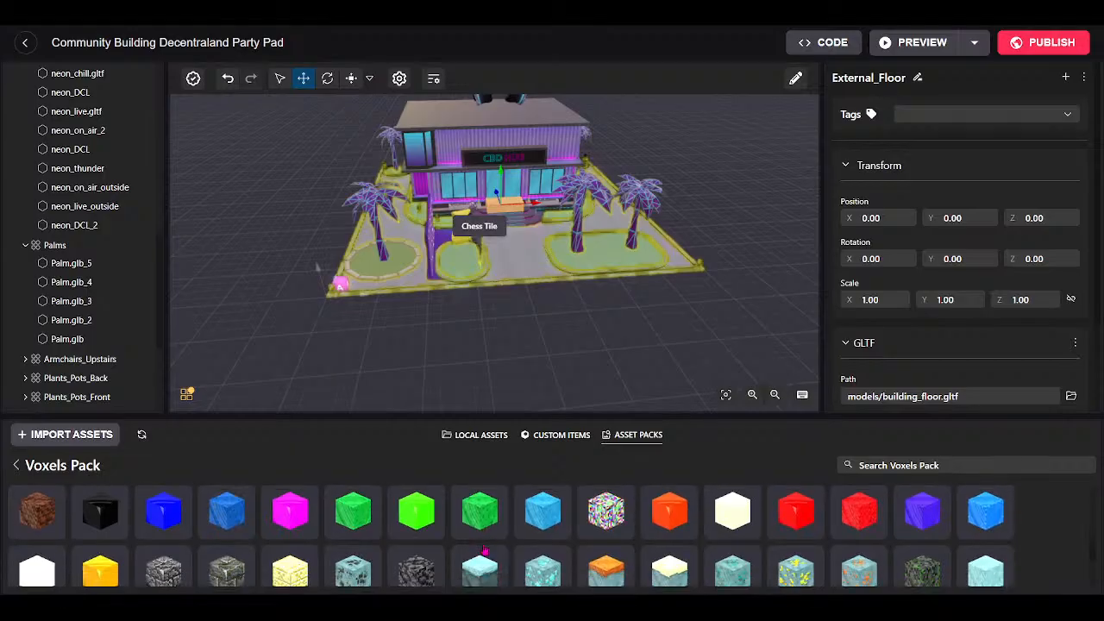
pyautogui.scroll(-3, 484, 551)
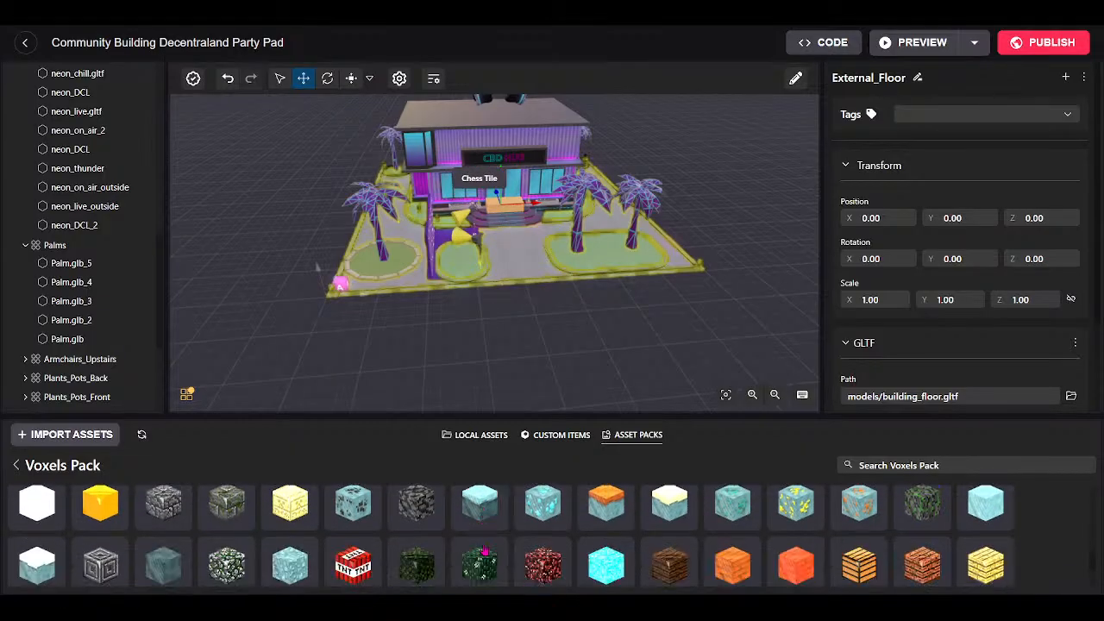
pyautogui.scroll(3, 480, 552)
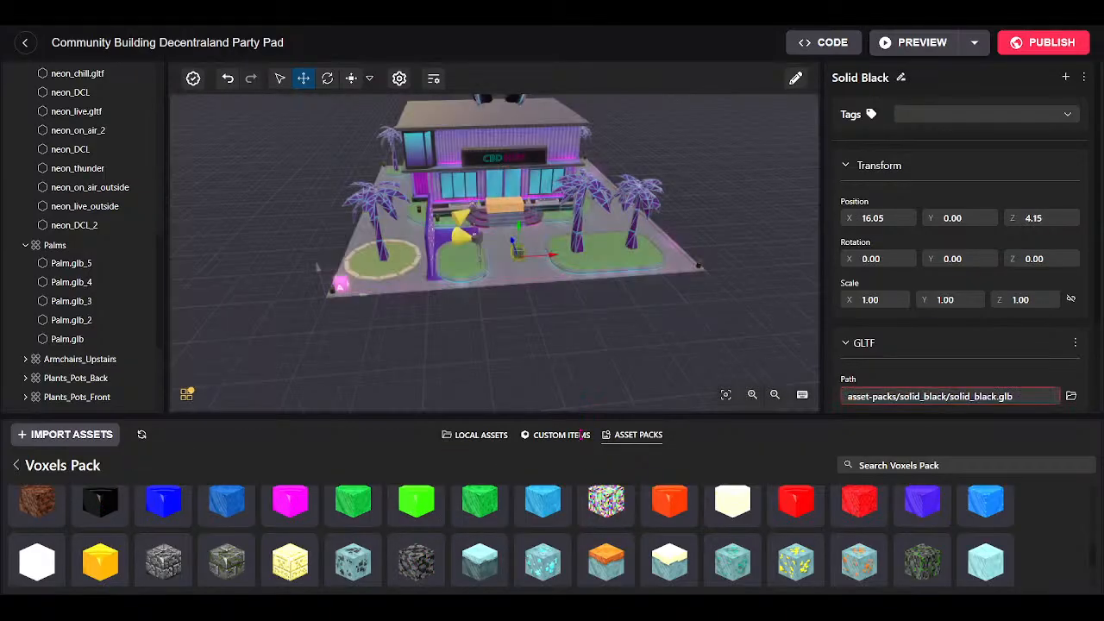
# Stretch the Solid Black block across the plot's width to an X scale of about 30.34.
pyautogui.moveTo(584, 418); pyautogui.dragTo(575, 579)
pyautogui.moveTo(610, 455); pyautogui.dragTo(490, 184)
pyautogui.press('w')
pyautogui.press('s')
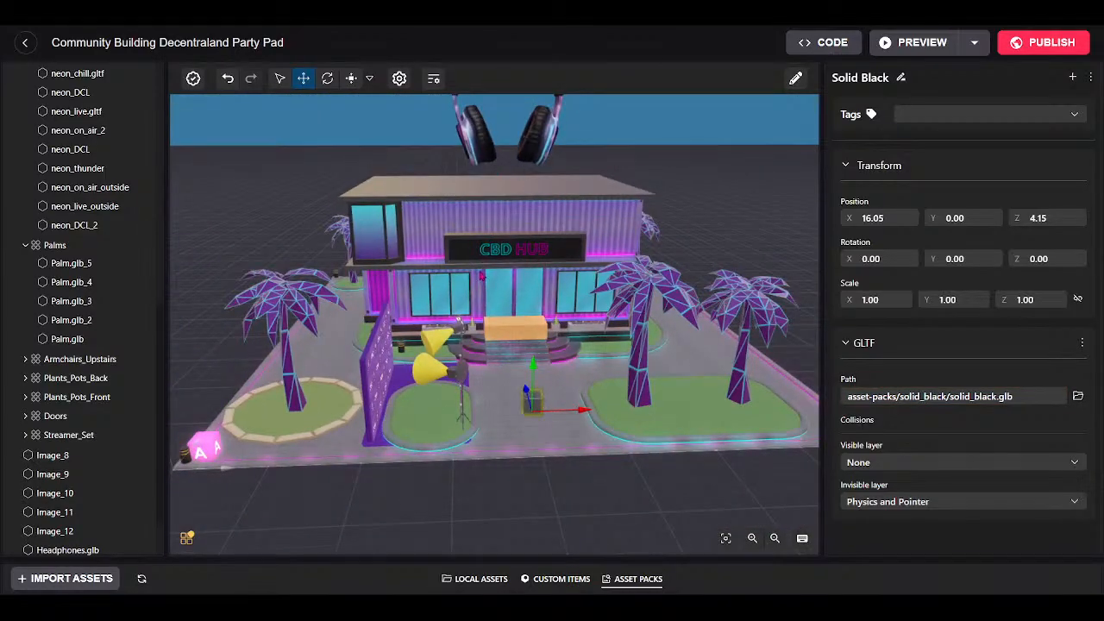
pyautogui.click(353, 80)
pyautogui.moveTo(588, 410); pyautogui.dragTo(1019, 417)
pyautogui.scroll(-3, 525, 494)
# Move the black block back to about Z 14.51 and stretch it over the plot's depth to a Z scale of about 28.82.
pyautogui.moveTo(525, 494); pyautogui.dragTo(199, 561)
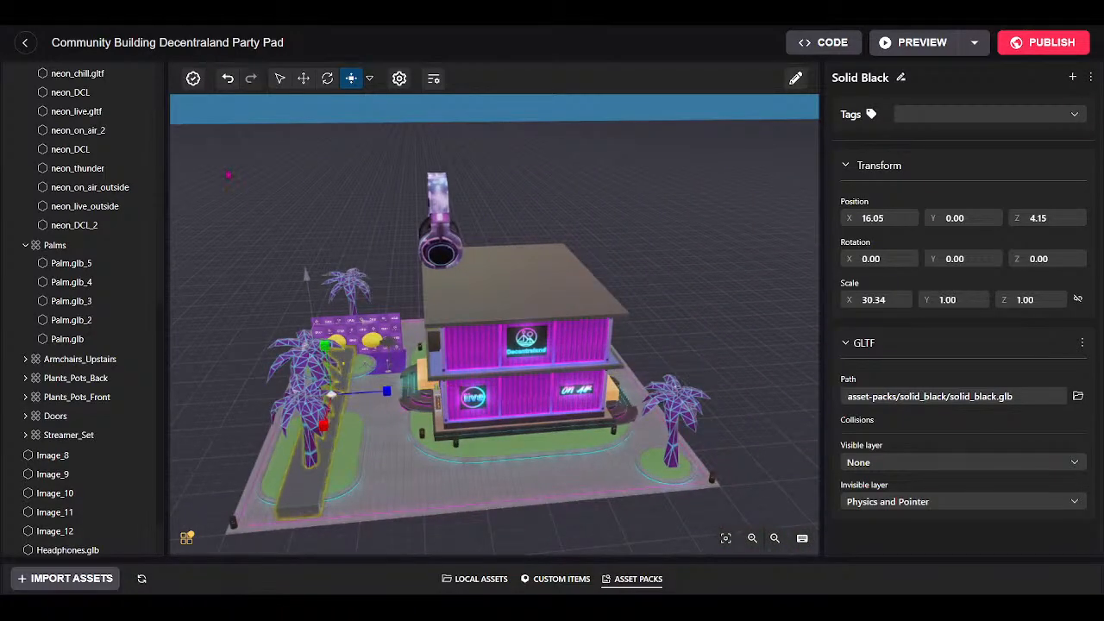
pyautogui.click(305, 82)
pyautogui.moveTo(390, 400); pyautogui.dragTo(705, 370)
pyautogui.click(350, 82)
pyautogui.moveTo(504, 385); pyautogui.dragTo(677, 372)
pyautogui.moveTo(506, 387); pyautogui.dragTo(619, 377)
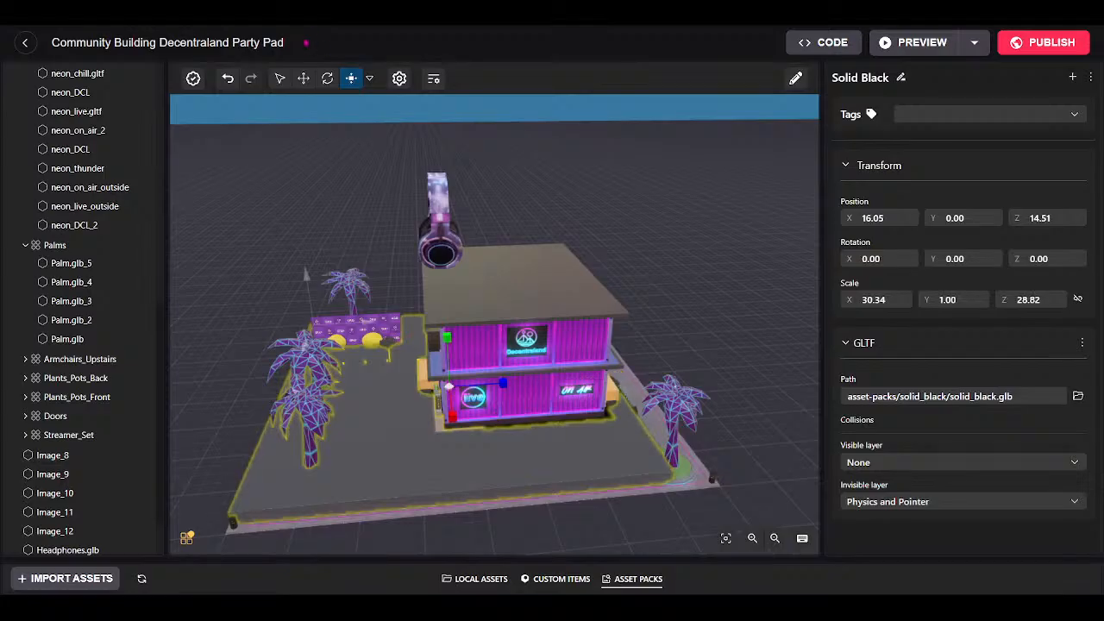
# Fit the black slab to the plot's edges with a Z scale of about 31.53 and a Z position of about 15.93.
pyautogui.click(303, 86)
pyautogui.moveTo(502, 384); pyautogui.dragTo(549, 384)
pyautogui.click(353, 82)
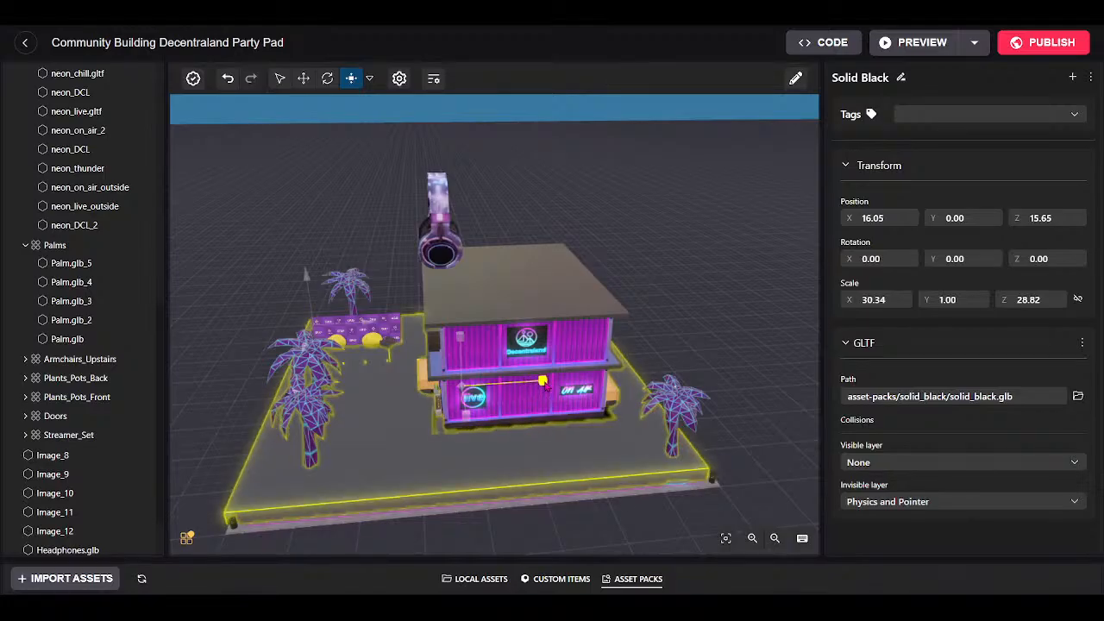
pyautogui.click(303, 81)
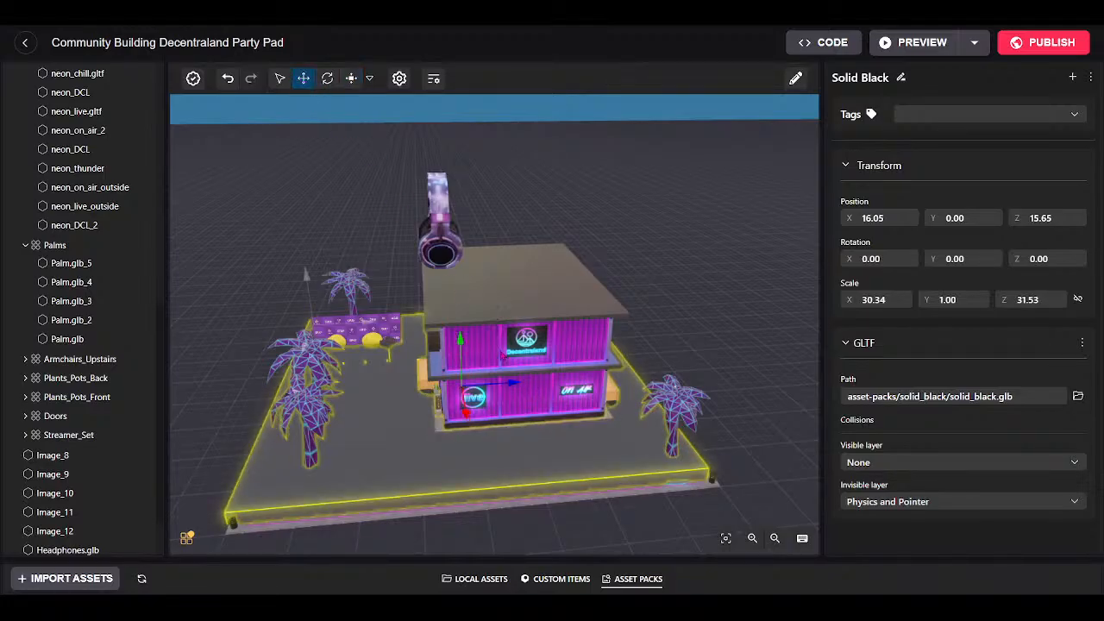
pyautogui.moveTo(515, 384); pyautogui.dragTo(520, 384)
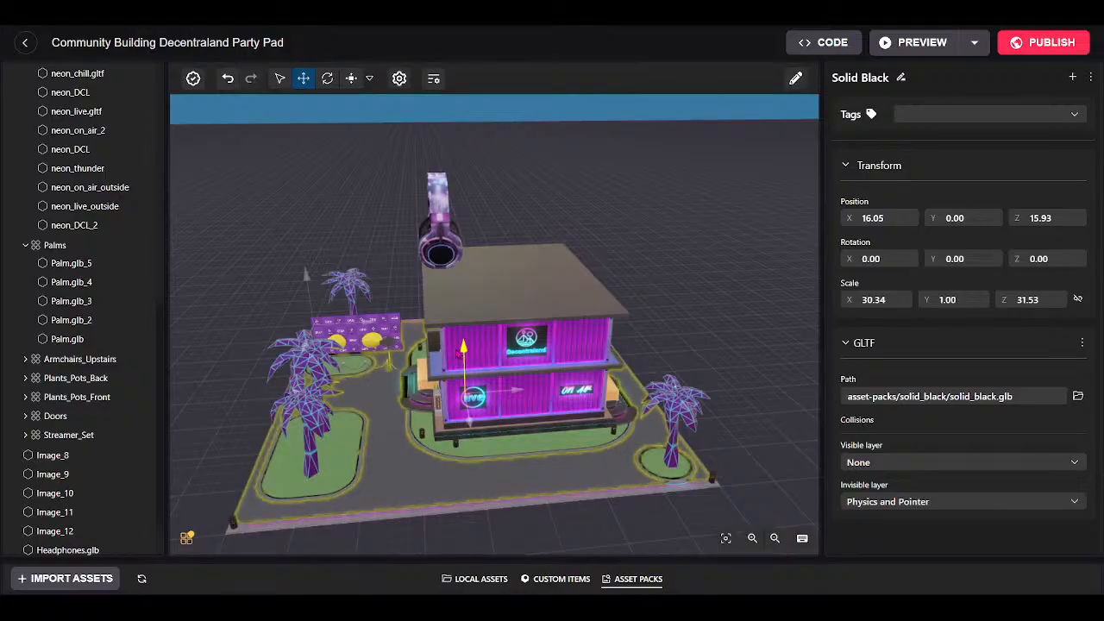
# Lower the black slab to about Y -0.73 so it lies thinly over the pavement and just covers the grass islands.
pyautogui.moveTo(459, 353); pyautogui.dragTo(459, 367)
pyautogui.moveTo(466, 384); pyautogui.dragTo(691, 424)
pyautogui.press('a')
pyautogui.press('w')
pyautogui.scroll(-1, 618, 375)
pyautogui.scroll(1, 516, 389)
pyautogui.press('w')
pyautogui.moveTo(516, 390); pyautogui.dragTo(493, 260)
pyautogui.press('s')
pyautogui.press('w')
pyautogui.press('w')
pyautogui.press('s')
pyautogui.press('w')
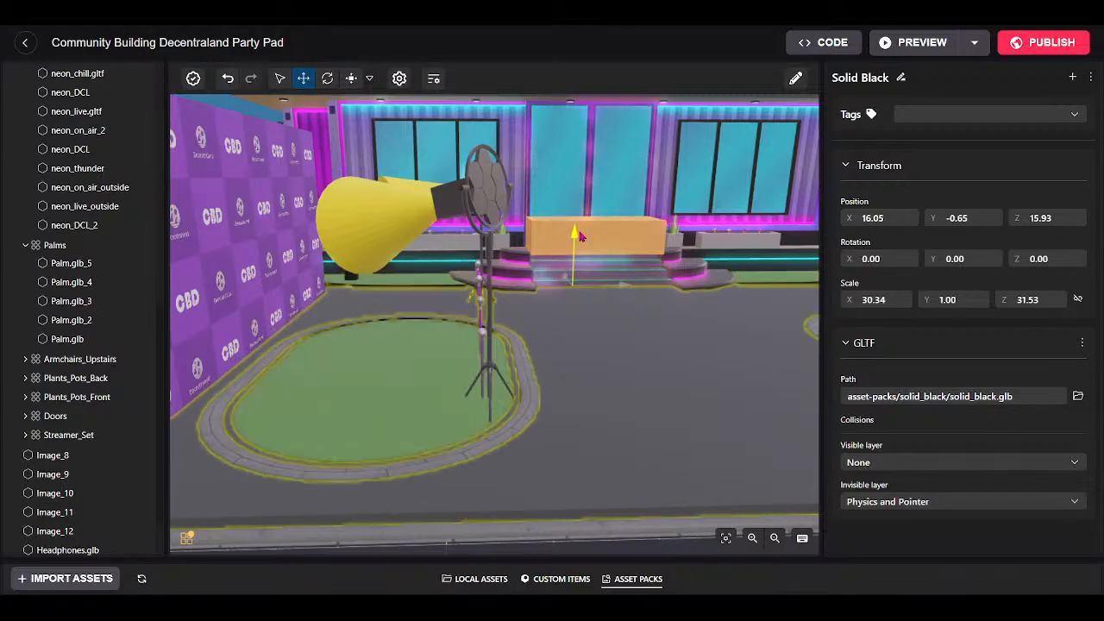
pyautogui.moveTo(580, 237); pyautogui.dragTo(580, 236)
pyautogui.scroll(-5, 459, 290)
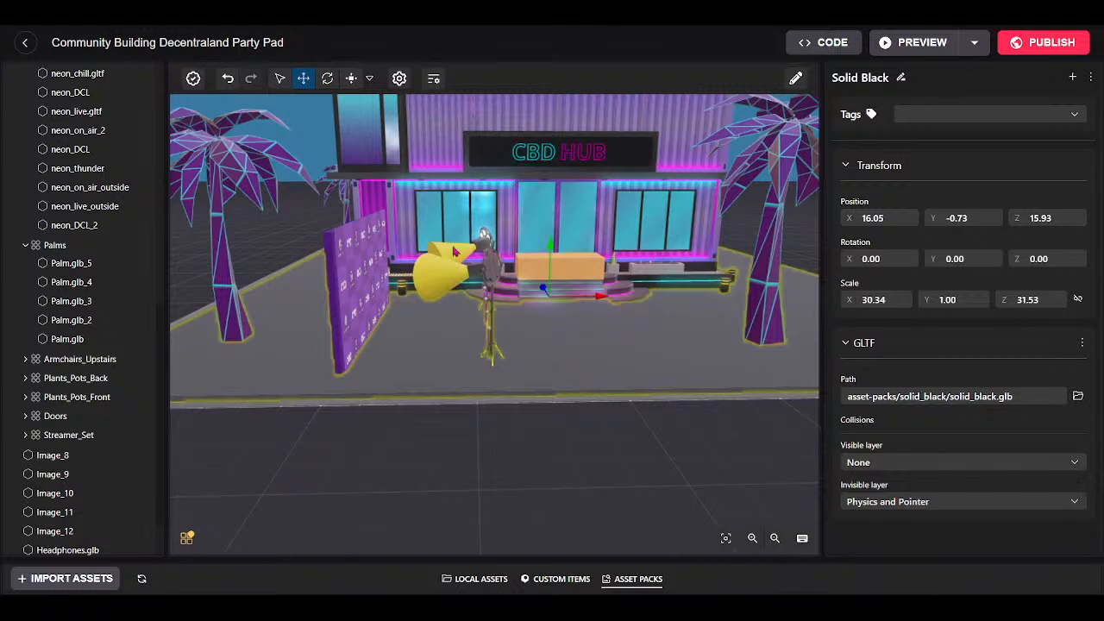
# Select both CBD wallpaper images together with the photo wall model and raise them so the purple carpet sits above the black slab.
pyautogui.click(349, 250)
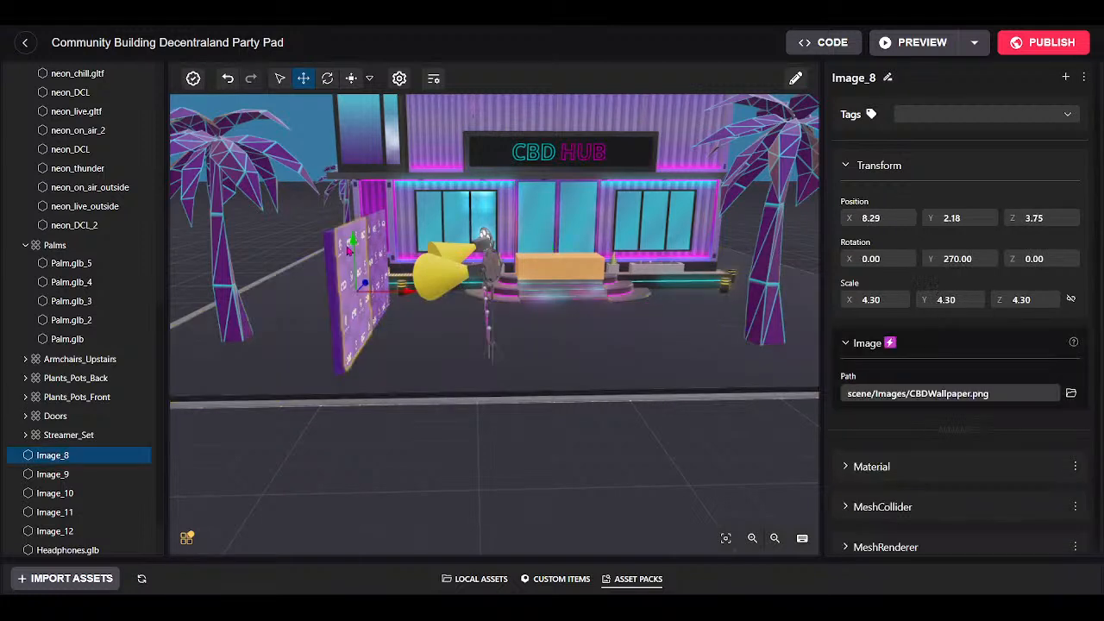
pyautogui.keyDown('ctrl'); pyautogui.click(377, 232); pyautogui.keyUp('ctrl')
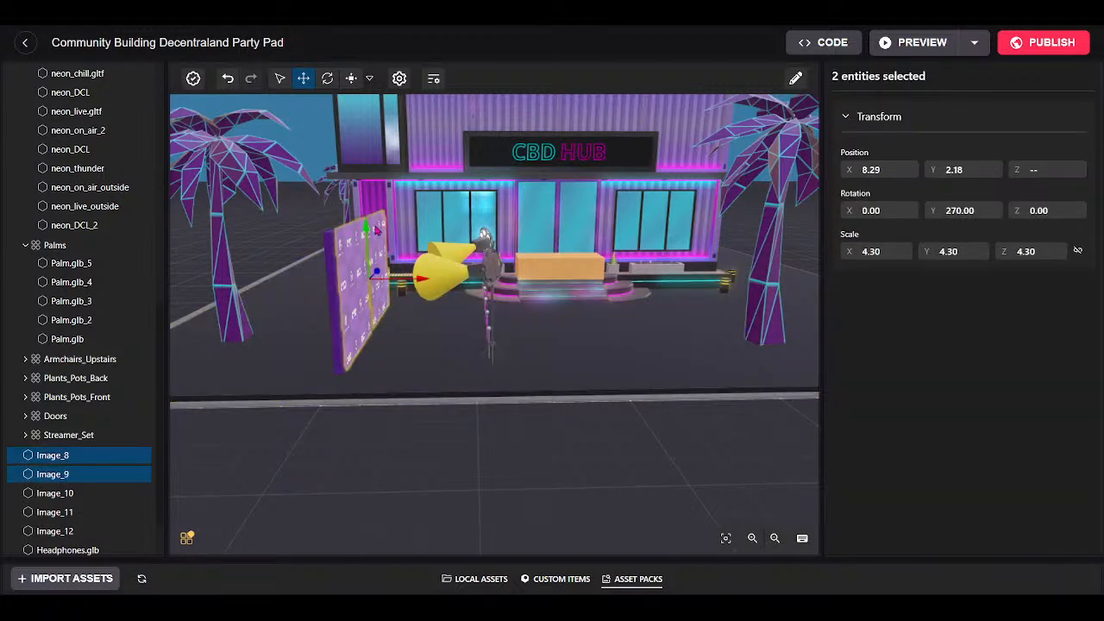
pyautogui.click(349, 250)
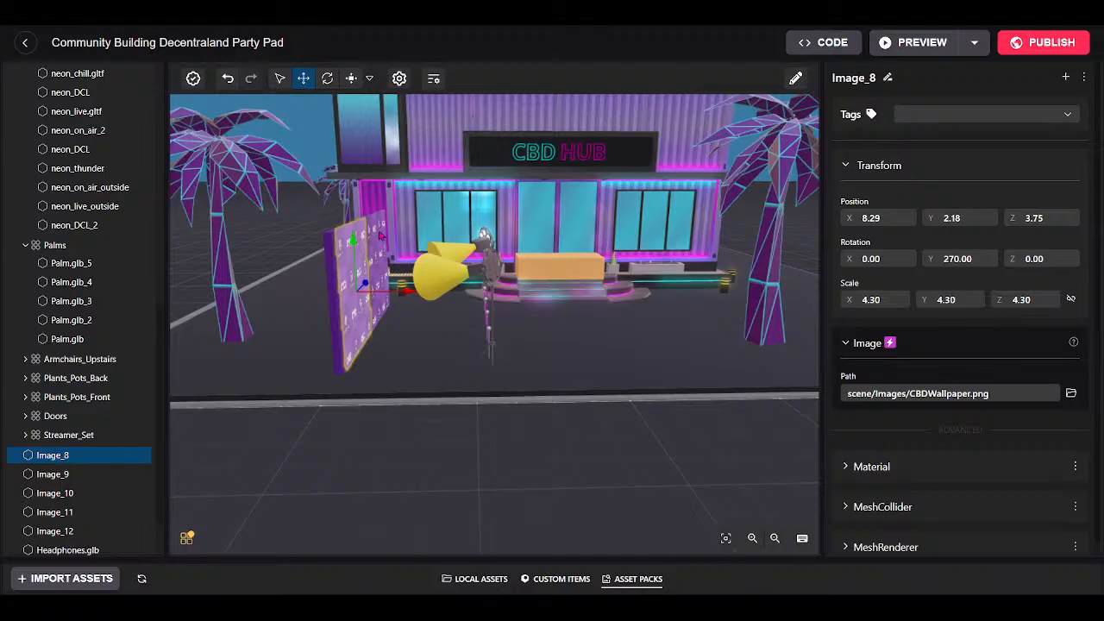
pyautogui.keyDown('ctrl'); pyautogui.click(381, 235); pyautogui.keyUp('ctrl')
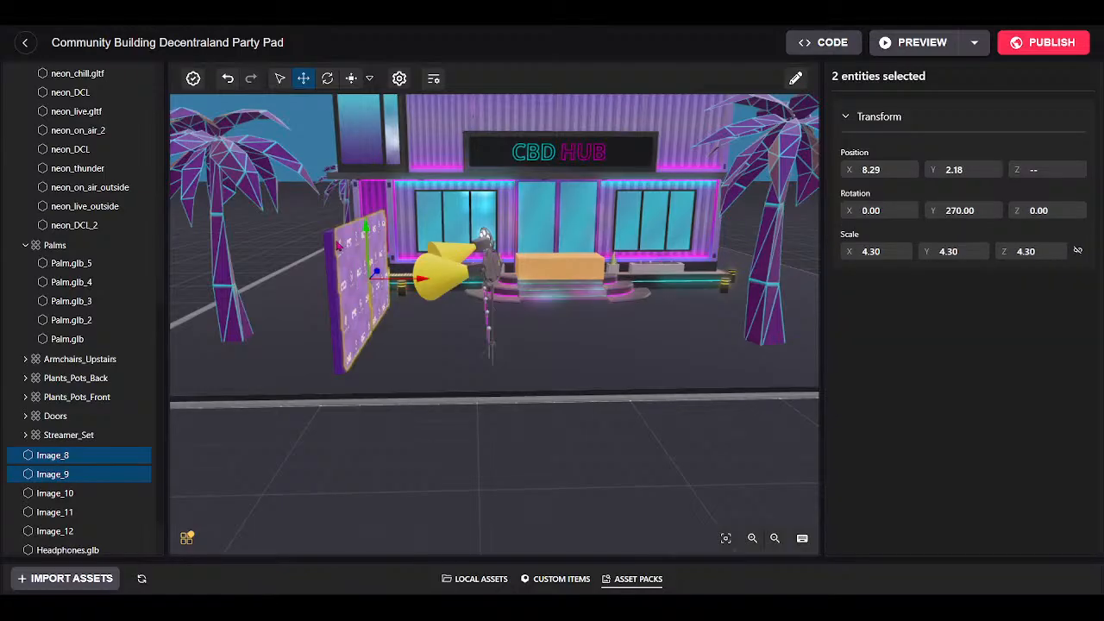
pyautogui.keyDown('ctrl'); pyautogui.click(367, 247); pyautogui.keyUp('ctrl')
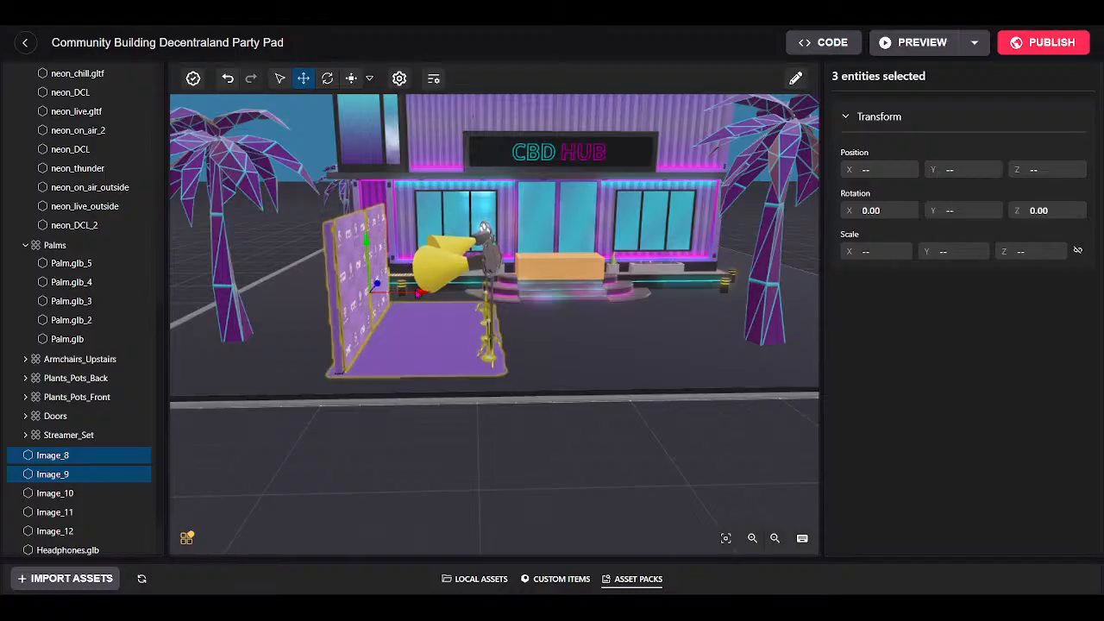
# Move the photo wall with its two CBD wallpaper images closer to the front-left palm, then slightly toward the building.
pyautogui.moveTo(423, 293); pyautogui.dragTo(361, 295)
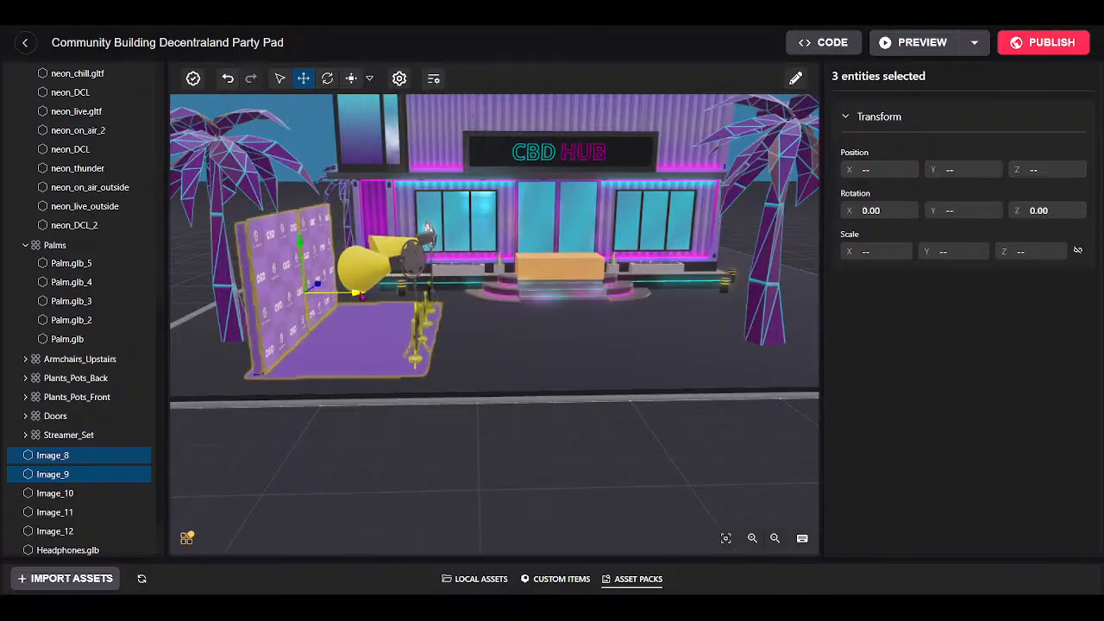
pyautogui.moveTo(477, 404); pyautogui.dragTo(358, 421)
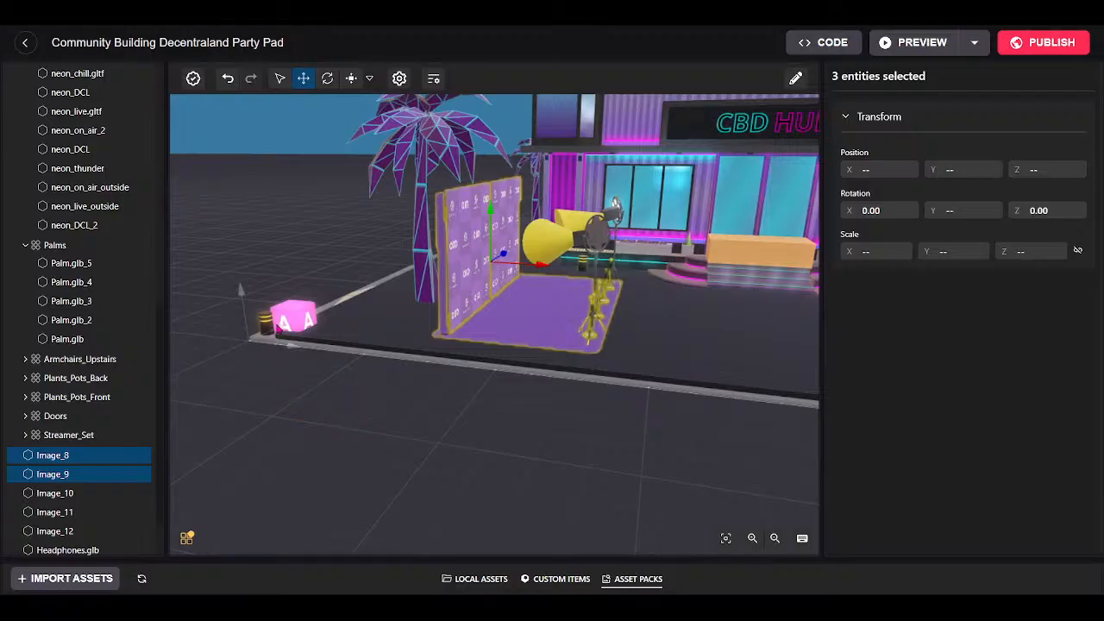
pyautogui.moveTo(336, 390); pyautogui.dragTo(149, 408, button='right')
pyautogui.moveTo(423, 355); pyautogui.dragTo(349, 344, button='right')
pyautogui.press('w')
pyautogui.press('d')
pyautogui.press('s')
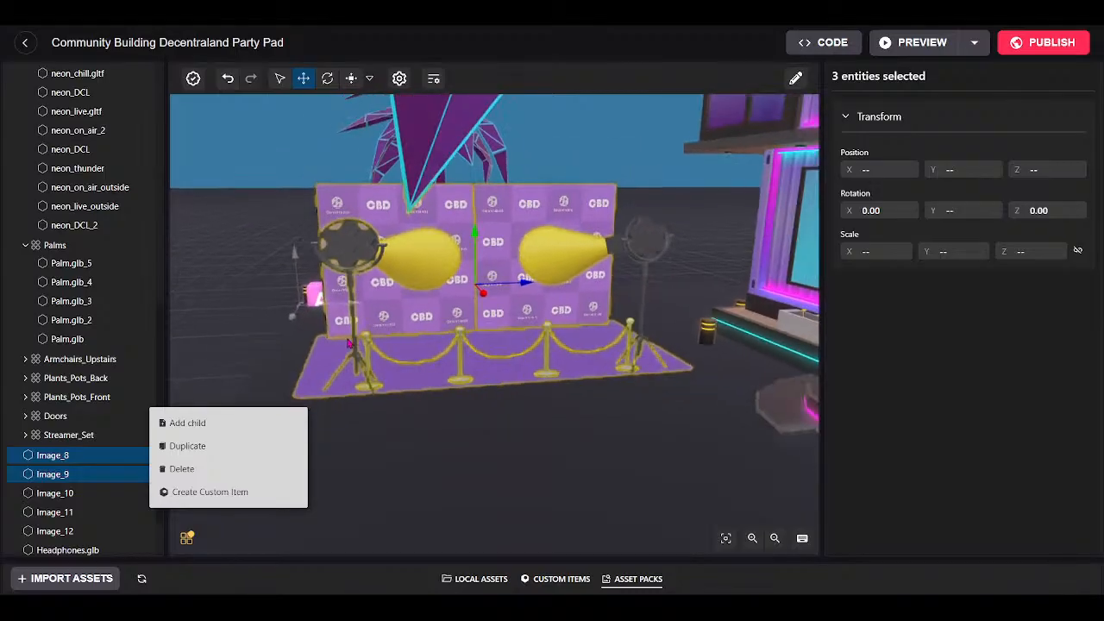
pyautogui.moveTo(535, 290); pyautogui.dragTo(567, 299)
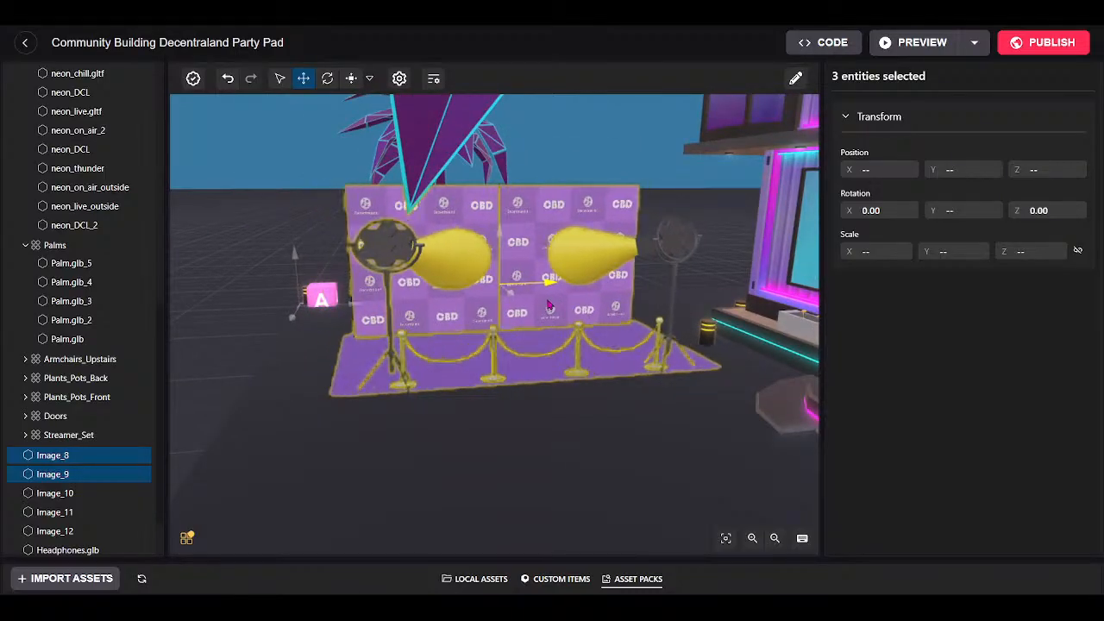
# Raise the Large Round Brick Grass Bed under the front-left palm to Y 0.23 and narrow it to an X scale of 0.80.
pyautogui.moveTo(511, 290); pyautogui.dragTo(569, 471, button='right')
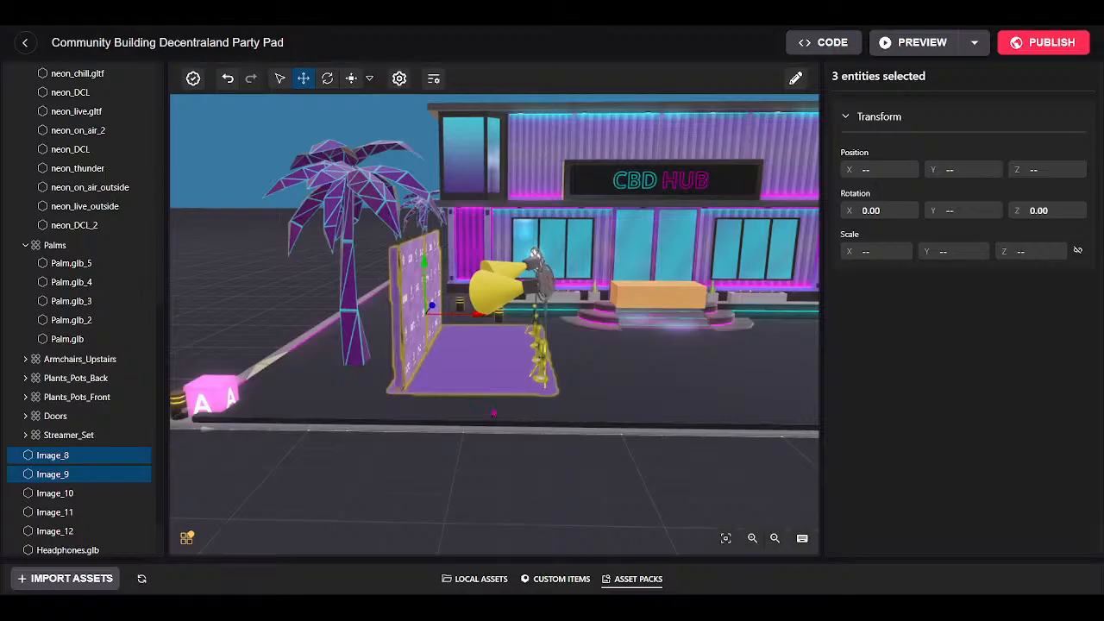
pyautogui.click(349, 259)
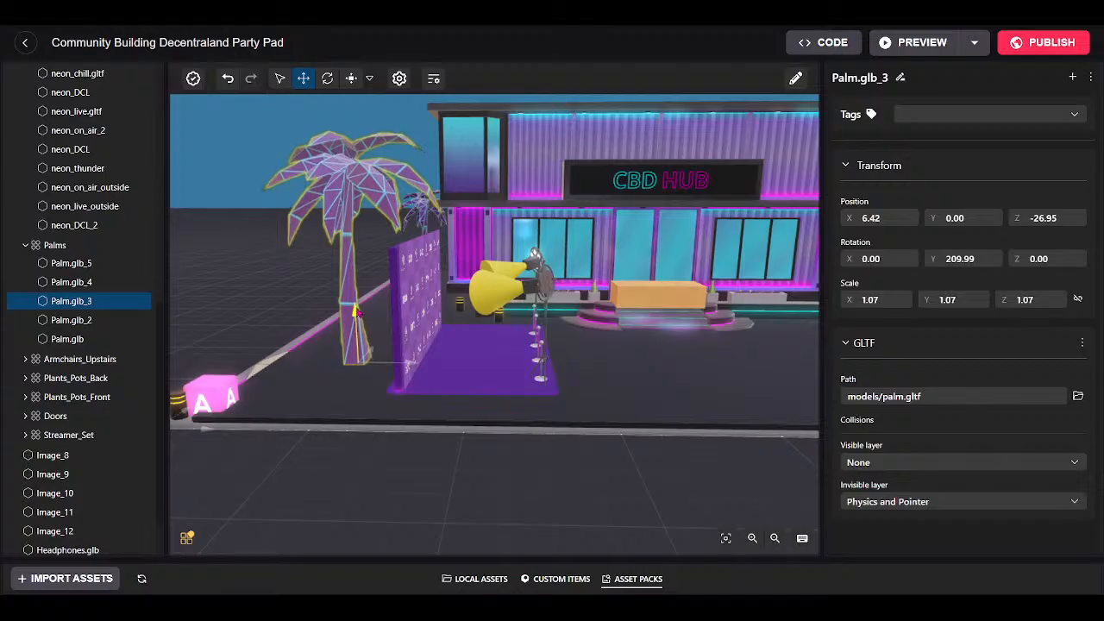
pyautogui.click(274, 362)
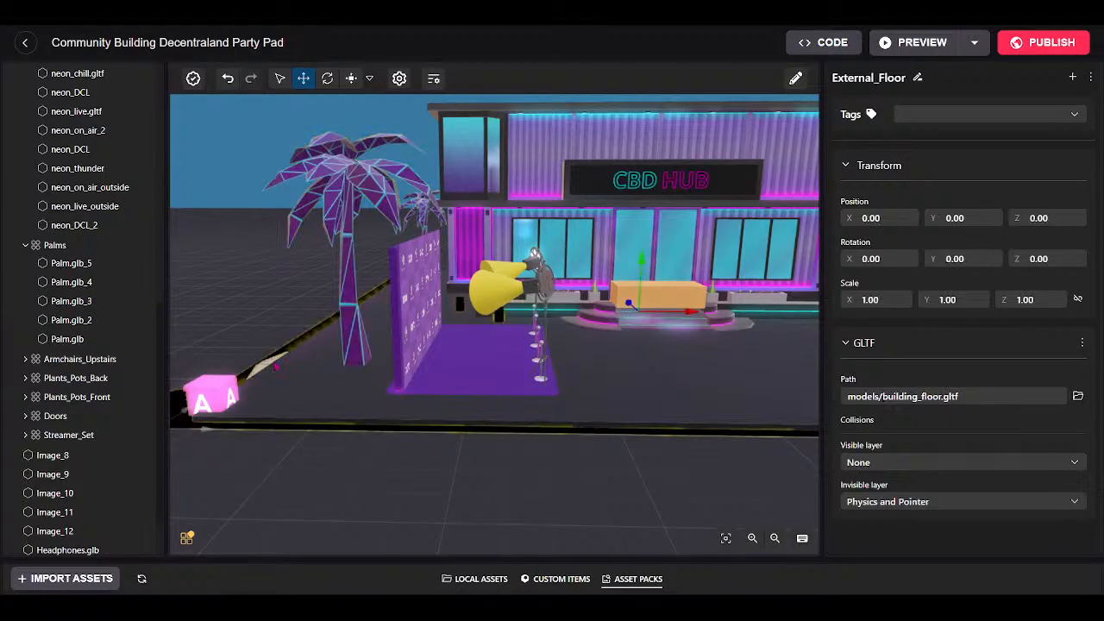
pyautogui.click(271, 364)
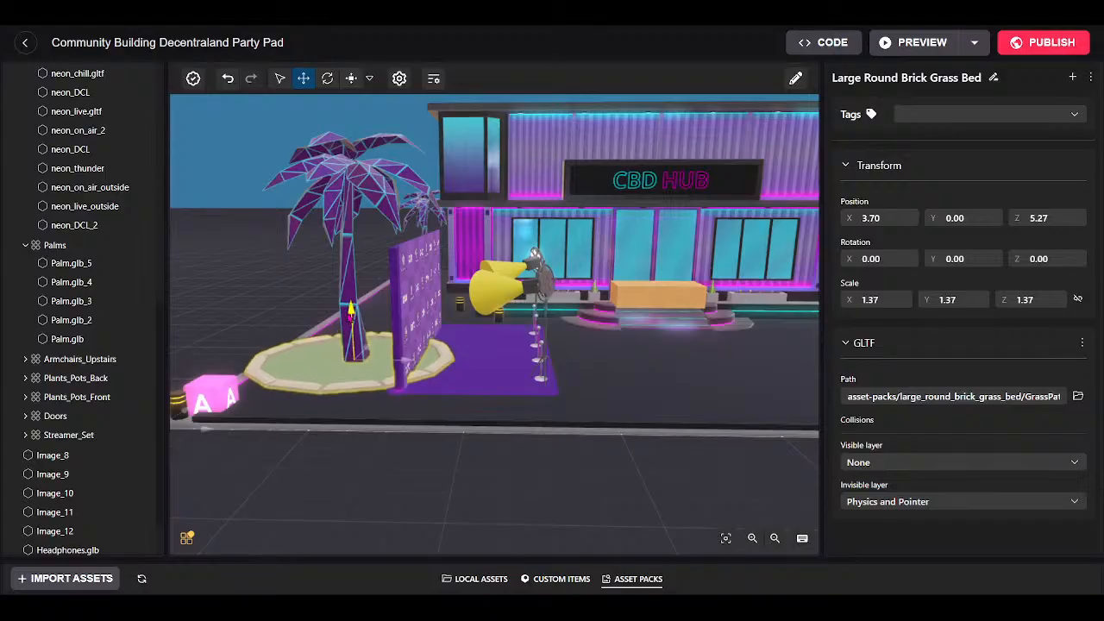
pyautogui.moveTo(351, 320); pyautogui.dragTo(351, 317)
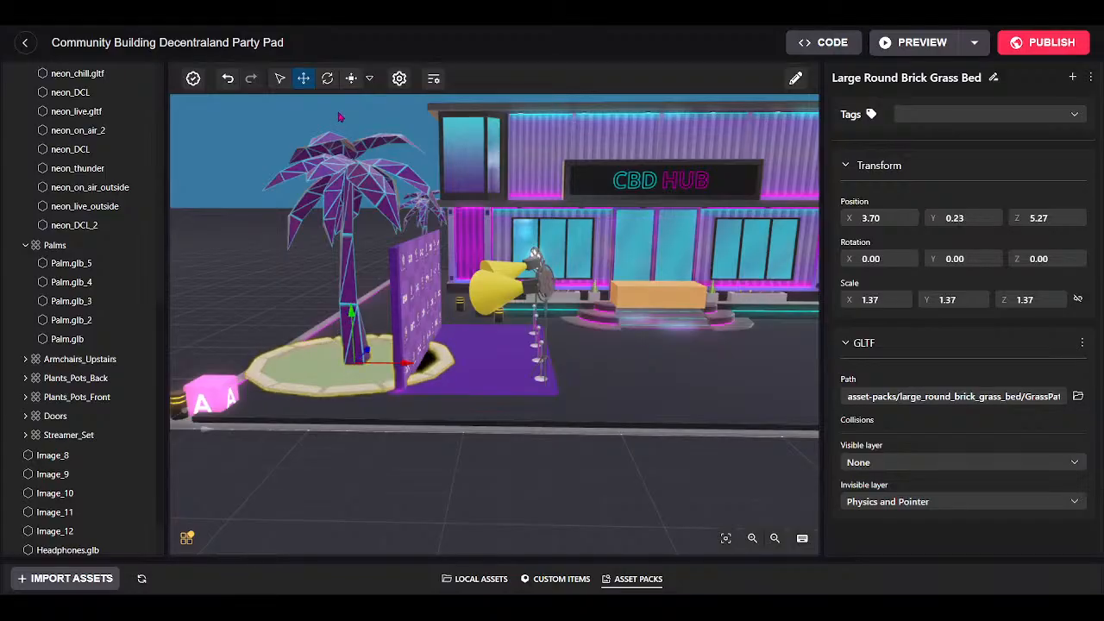
pyautogui.click(352, 79)
pyautogui.moveTo(409, 368); pyautogui.dragTo(342, 362)
pyautogui.moveTo(434, 422); pyautogui.dragTo(503, 411)
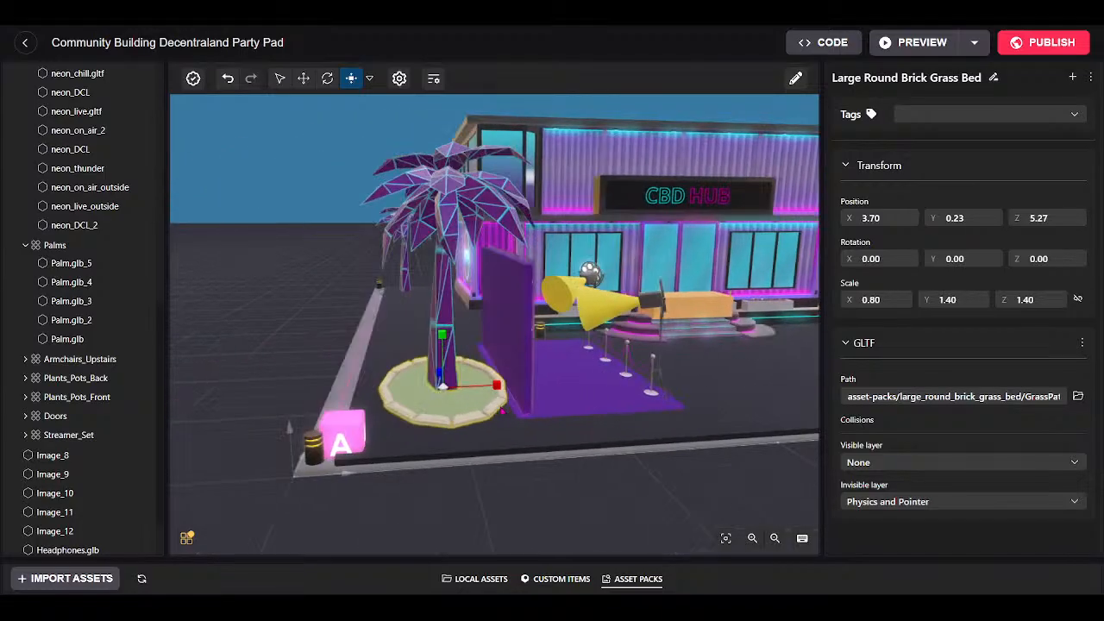
# Select the front-left palm together with its grass bed and shift both away from the photo wall, putting the bed at X 3.20.
pyautogui.keyDown('shift'); pyautogui.click(438, 300); pyautogui.keyUp('shift')
pyautogui.click(301, 81)
pyautogui.moveTo(494, 390); pyautogui.dragTo(477, 392)
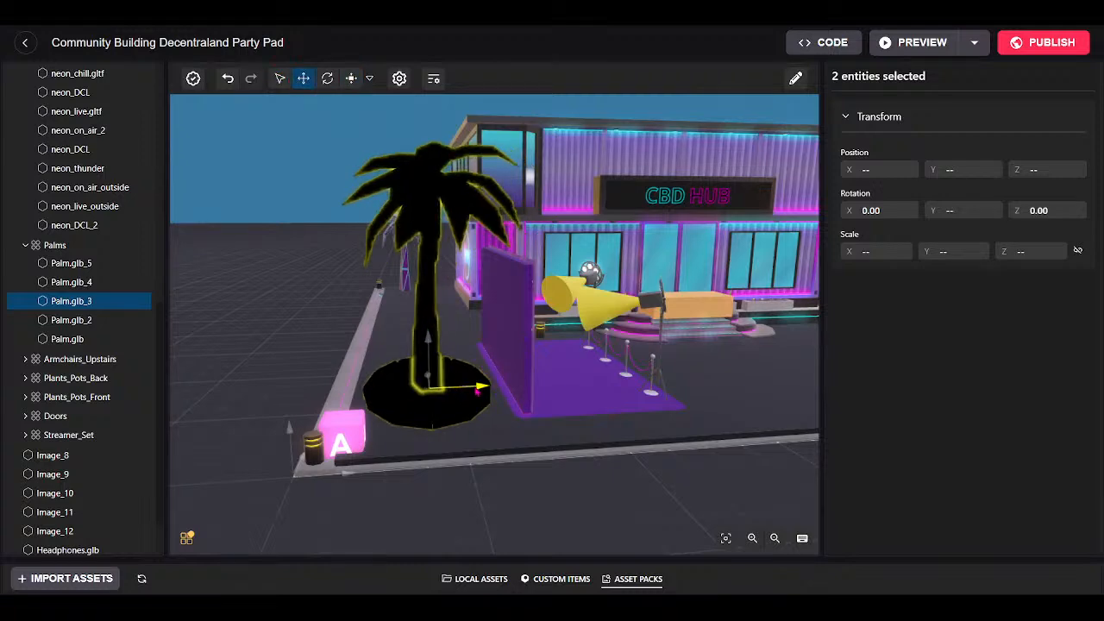
# Duplicate the Large Round Brick Grass Bed and move the copy across the plot to X 23.70 by the right-hand palms.
pyautogui.scroll(-5, 596, 521)
pyautogui.moveTo(648, 493); pyautogui.dragTo(538, 510)
pyautogui.scroll(4, 552, 483)
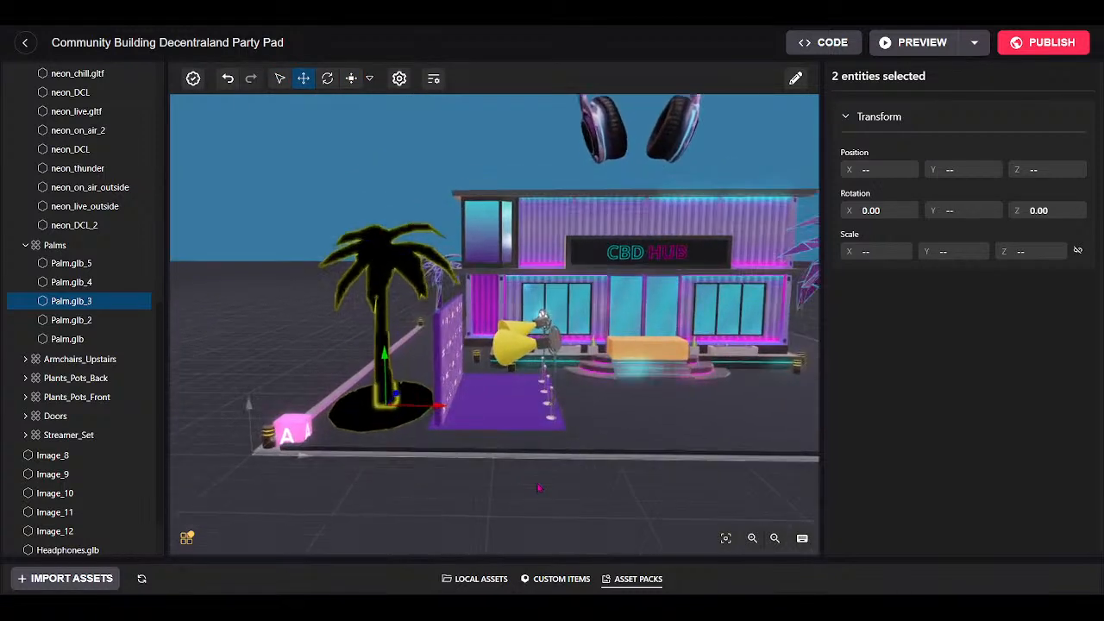
pyautogui.click(345, 448)
pyautogui.moveTo(345, 444); pyautogui.dragTo(377, 459)
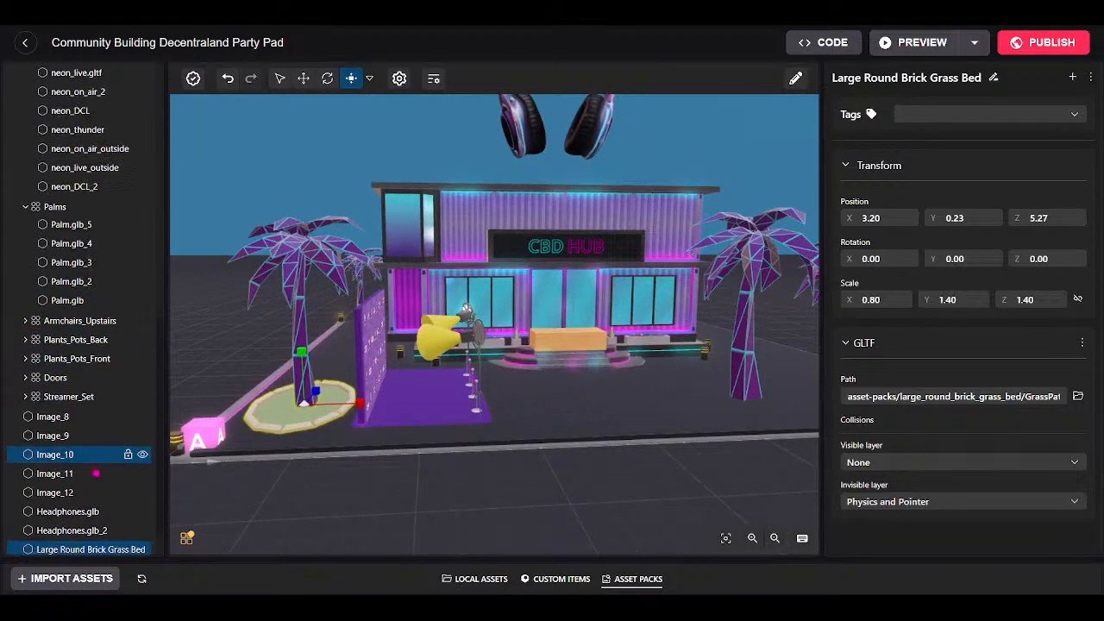
pyautogui.scroll(-2, 78, 483)
pyautogui.rightClick(77, 521)
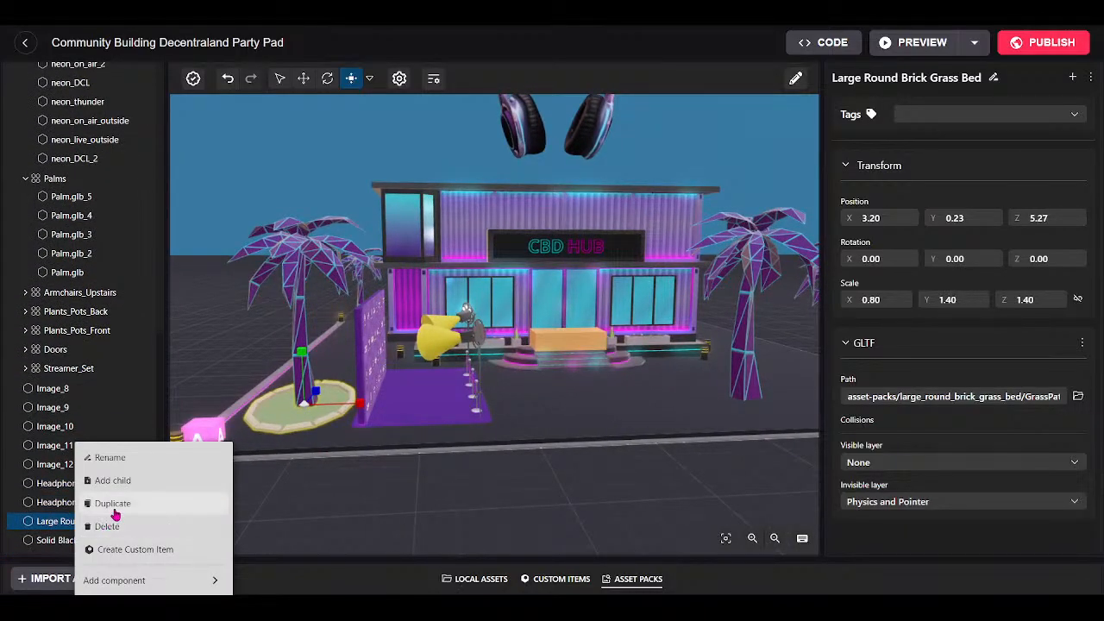
pyautogui.click(97, 501)
pyautogui.click(304, 78)
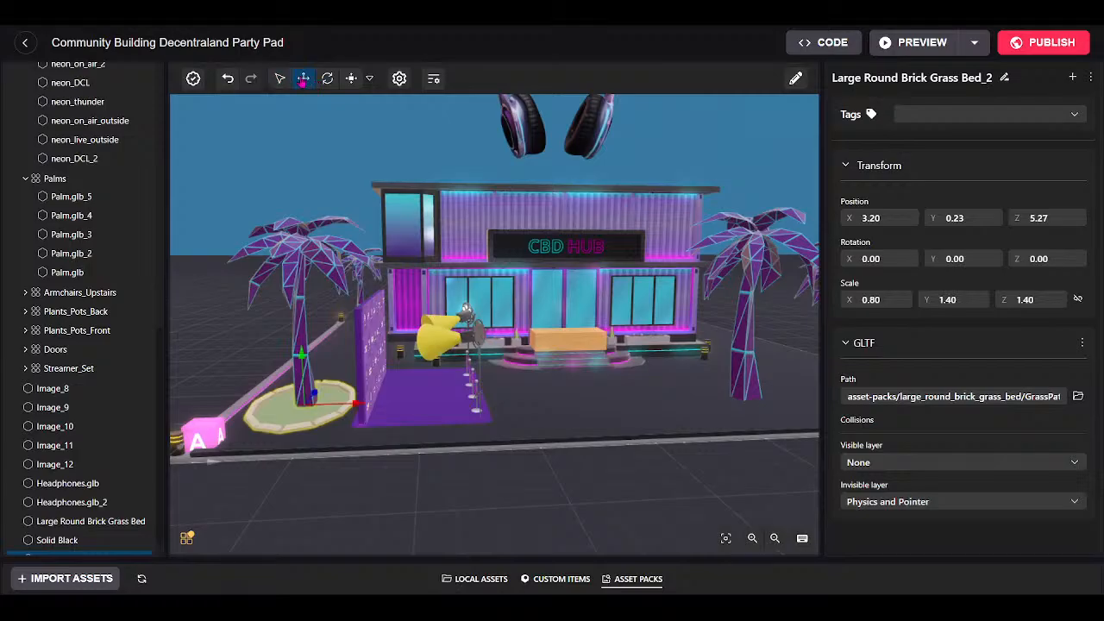
pyautogui.moveTo(355, 402); pyautogui.dragTo(811, 423)
# Widen the duplicated grass bed to an X scale of 2.00 and reposition it at X 24.70, Z 4.77.
pyautogui.scroll(-2, 688, 461)
pyautogui.moveTo(689, 461); pyautogui.dragTo(644, 450)
pyautogui.scroll(3, 579, 459)
pyautogui.click(351, 79)
pyautogui.moveTo(574, 428); pyautogui.dragTo(732, 434)
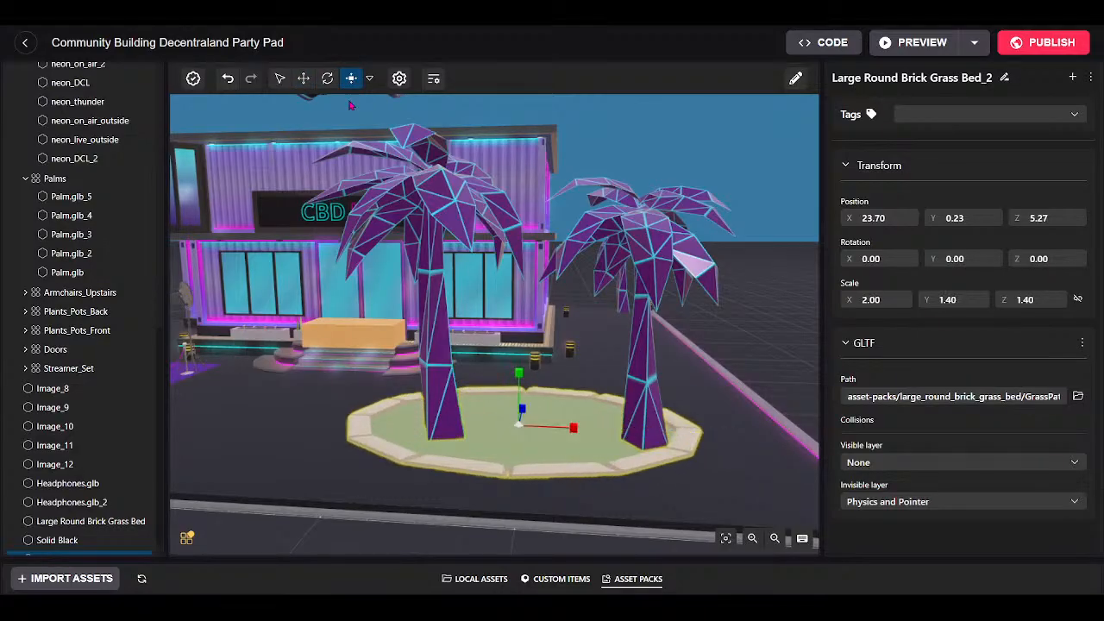
pyautogui.click(303, 79)
pyautogui.moveTo(559, 435); pyautogui.dragTo(279, 439)
pyautogui.moveTo(466, 401); pyautogui.dragTo(448, 404)
# Move the front-left palm in front of the photo wall, to X 7.67, Z -24.78.
pyautogui.moveTo(389, 459); pyautogui.dragTo(544, 378)
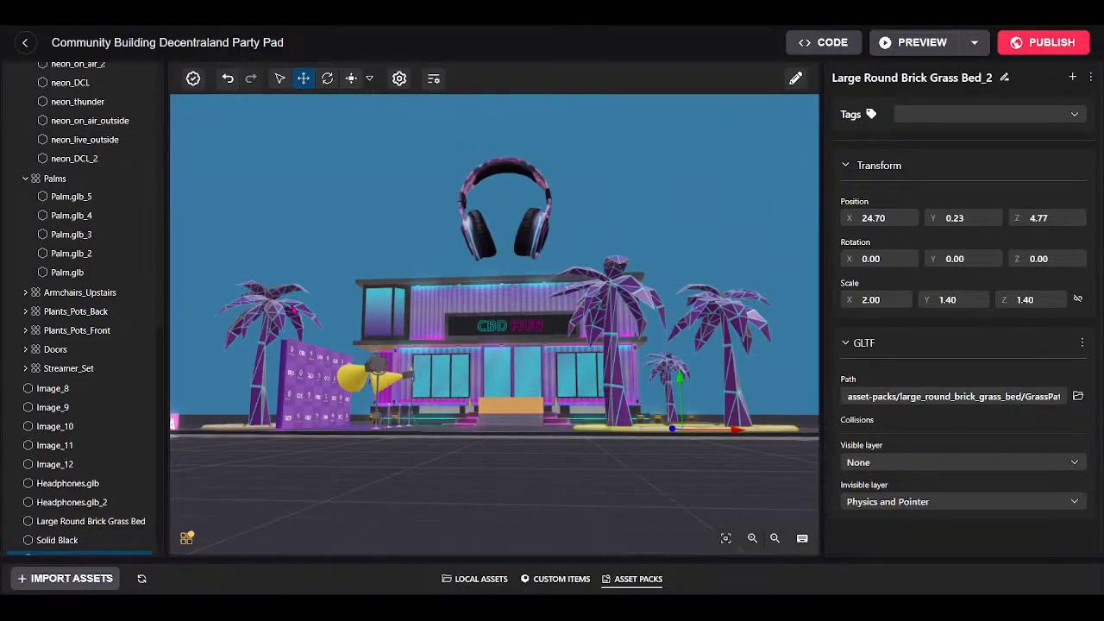
pyautogui.click(307, 318)
pyautogui.moveTo(317, 434); pyautogui.dragTo(390, 431)
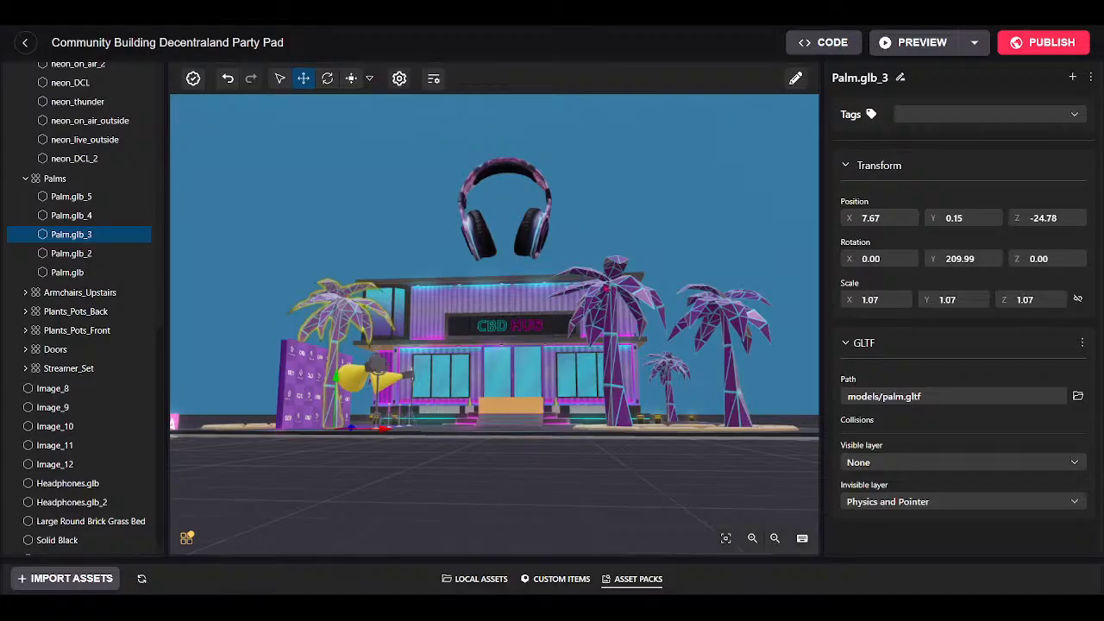
# Enlarge the two tall front palms together to X scale 1.20 and Z scale 1.60, with Y scales of 1.80 and 1.70.
pyautogui.scroll(3, 653, 302)
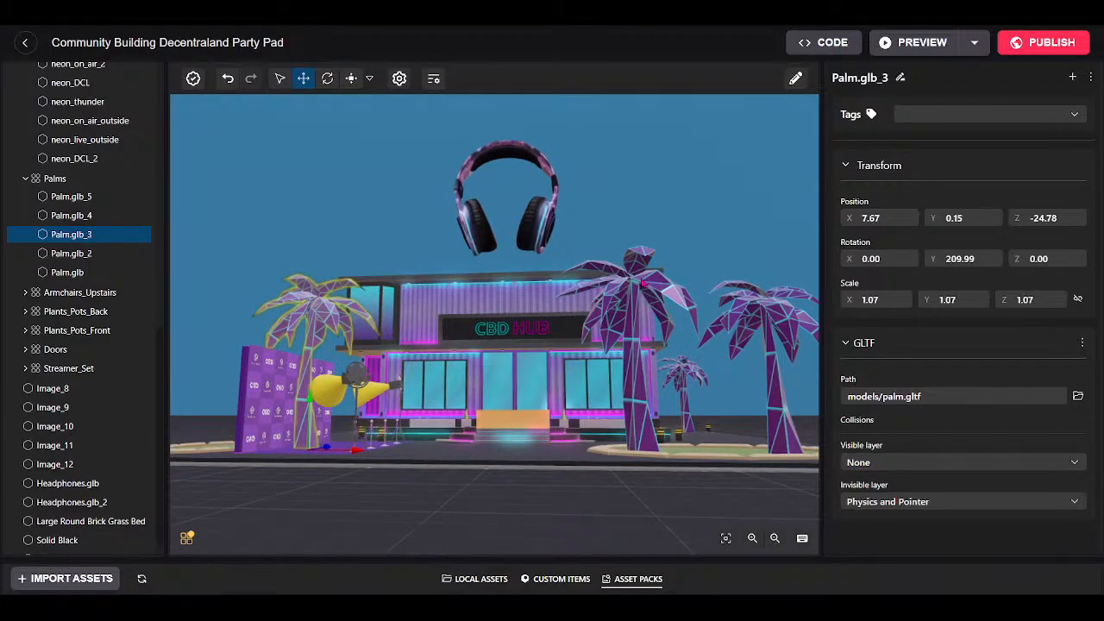
pyautogui.click(638, 405)
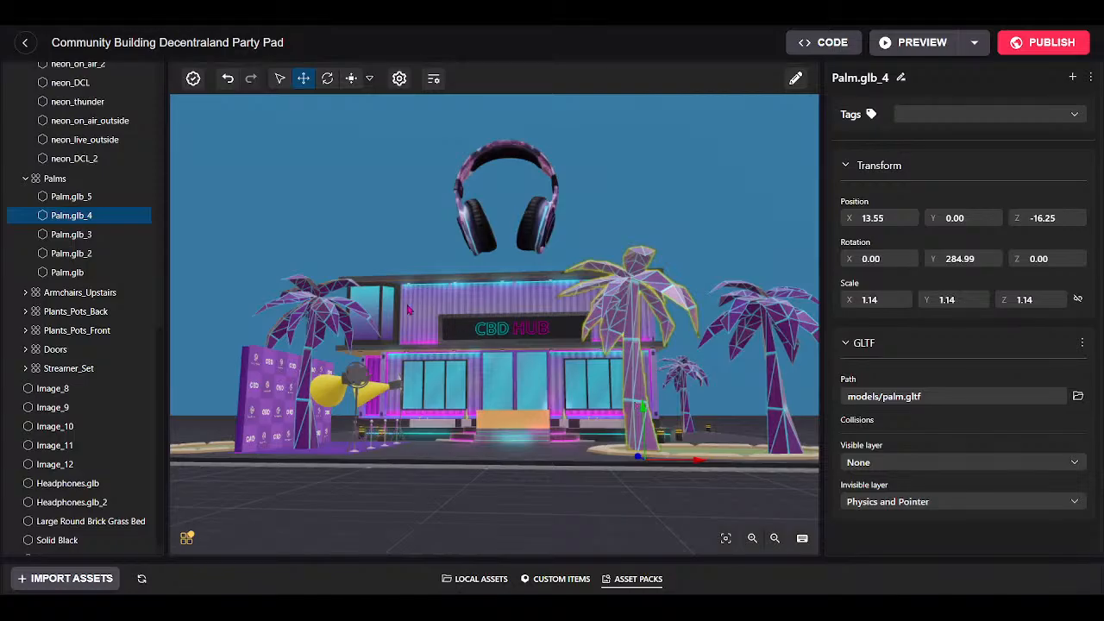
pyautogui.keyDown('ctrl'); pyautogui.click(302, 437); pyautogui.keyUp('ctrl')
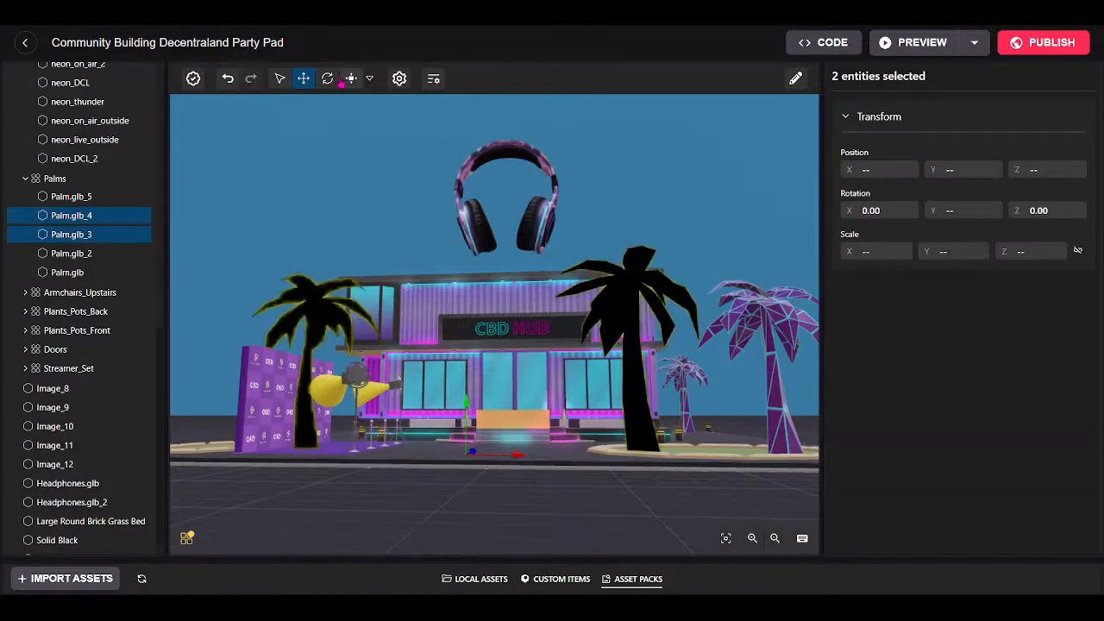
pyautogui.click(351, 79)
pyautogui.moveTo(466, 402); pyautogui.dragTo(464, 212)
pyautogui.moveTo(515, 462); pyautogui.dragTo(575, 466)
pyautogui.press('d')
pyautogui.moveTo(639, 445); pyautogui.dragTo(533, 477)
pyautogui.press('a')
pyautogui.press('s')
pyautogui.click(305, 79)
pyautogui.press('w')
pyautogui.press('s')
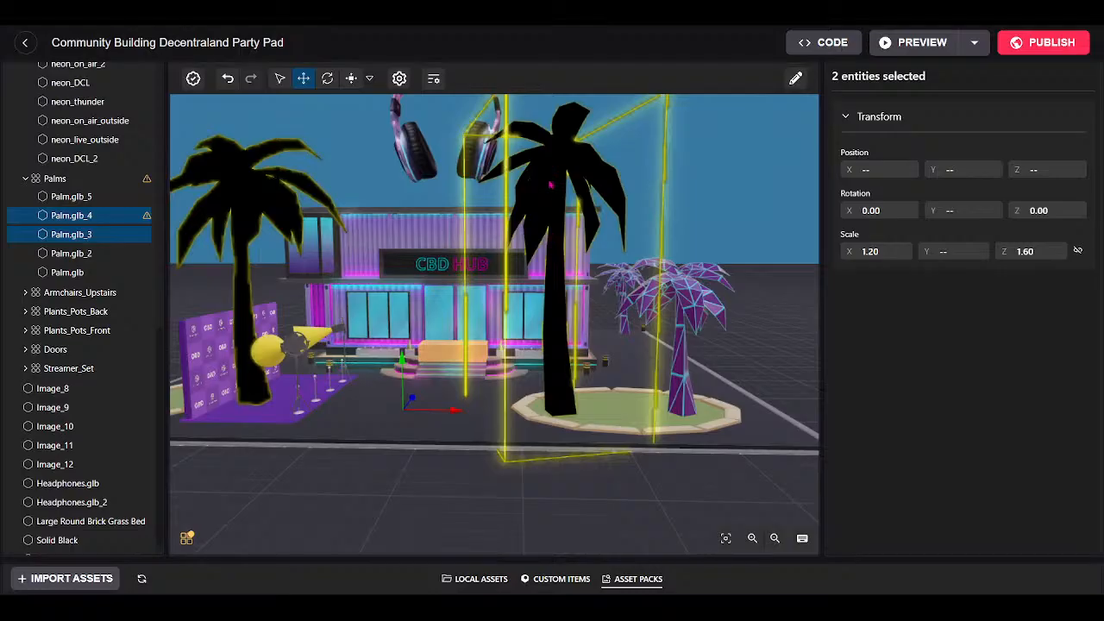
pyautogui.click(327, 79)
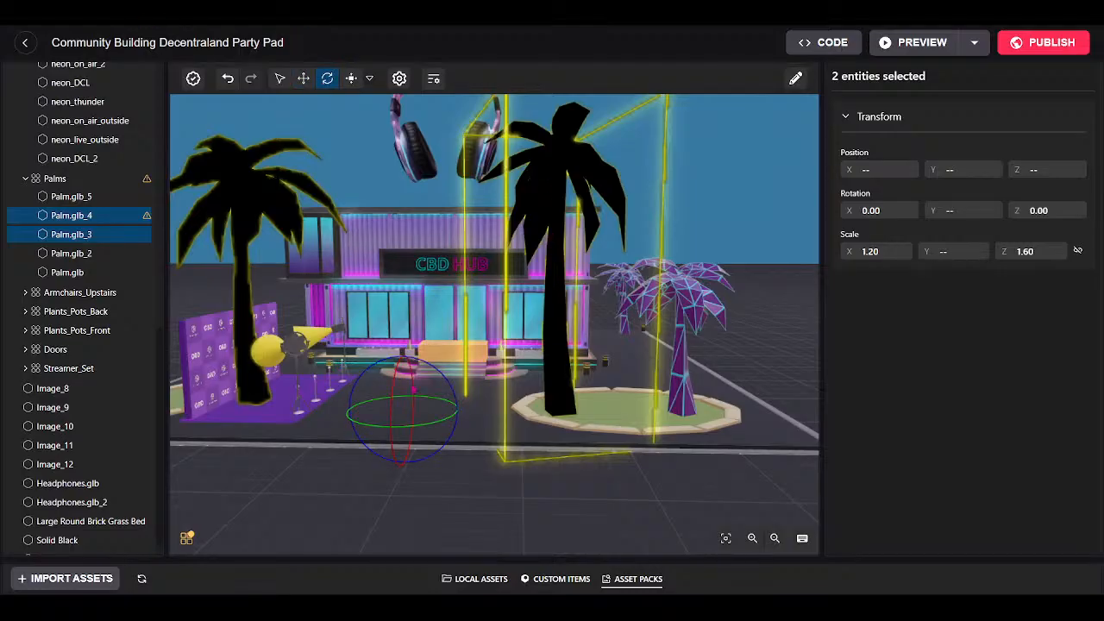
pyautogui.moveTo(429, 421); pyautogui.dragTo(473, 410)
pyautogui.hotkey('ctrl', 'z')
# Reposition the tall front-right palm at X 12.77, Z -15.80 and rotate it to 104.99 degrees about Y.
pyautogui.click(562, 339)
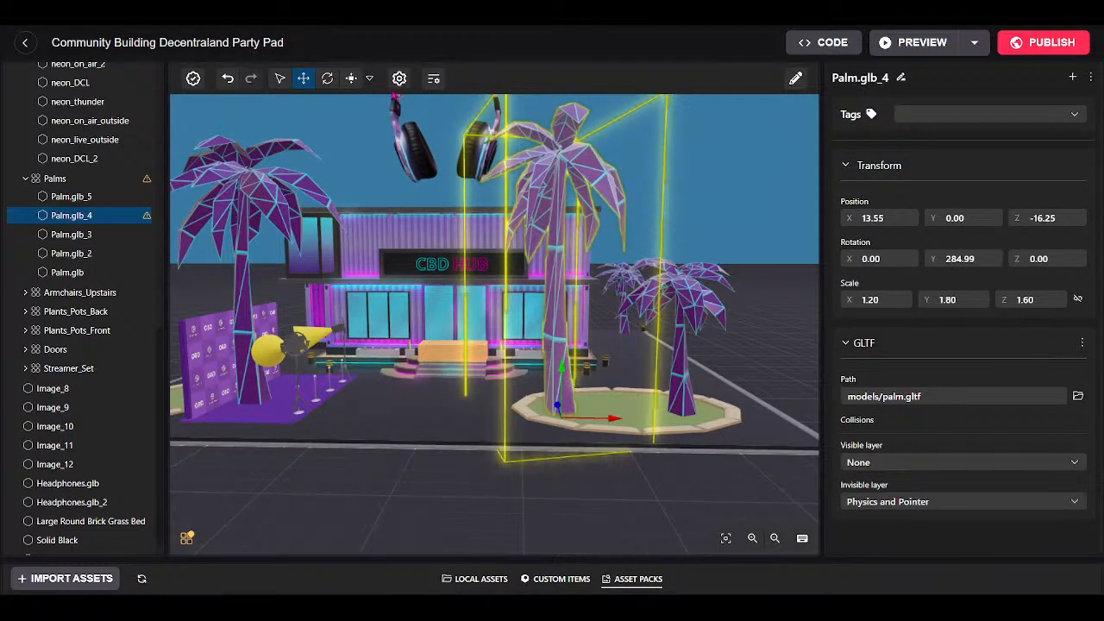
pyautogui.click(327, 79)
pyautogui.moveTo(584, 434); pyautogui.dragTo(554, 399)
pyautogui.click(303, 78)
pyautogui.click(327, 79)
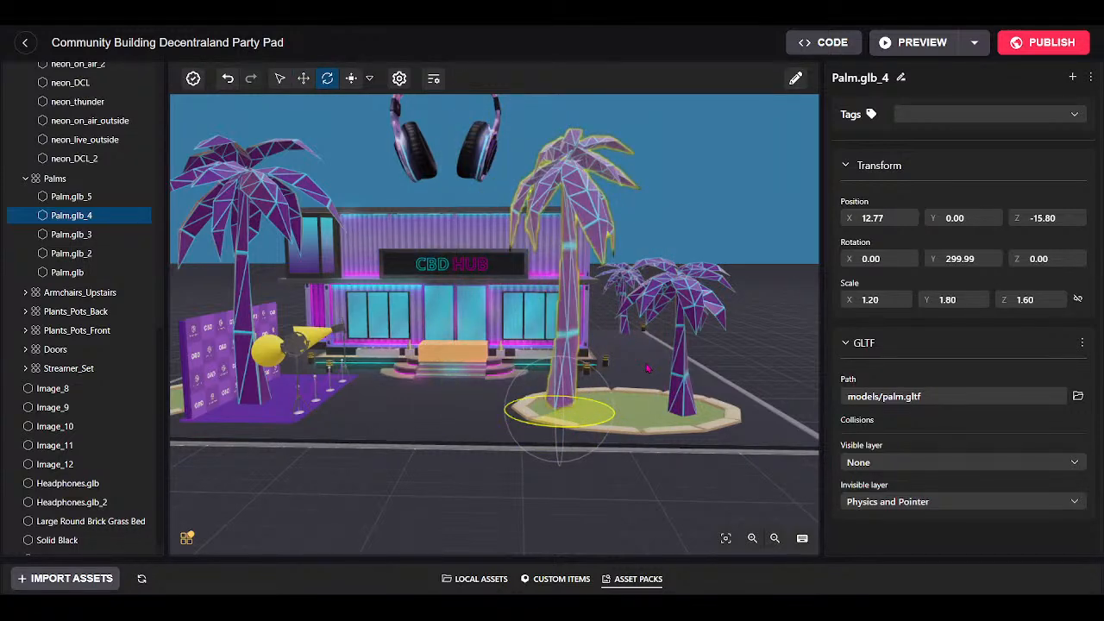
pyautogui.moveTo(648, 369); pyautogui.dragTo(414, 121)
# Widen the tall front-right palm to an X scale of 1.80 and move it to X 13.04, Z -15.34.
pyautogui.click(352, 78)
pyautogui.moveTo(610, 411); pyautogui.dragTo(721, 412)
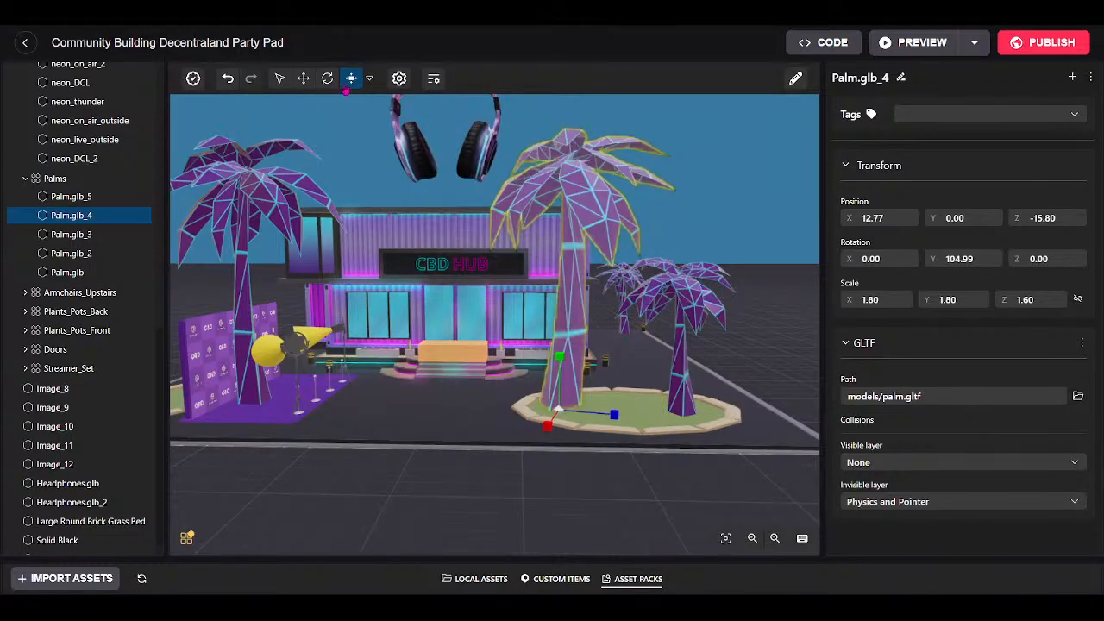
pyautogui.click(304, 79)
pyautogui.moveTo(613, 416)
pyautogui.mouseDown()
pyautogui.moveTo(629, 418)
pyautogui.moveTo(621, 422)
pyautogui.mouseUp()
# Examine from ground level in front of the plot how the enlarged palms frame the building and headphones.
pyautogui.press('w')
pyautogui.moveTo(466, 484); pyautogui.dragTo(377, 581)
pyautogui.moveTo(485, 410); pyautogui.dragTo(657, 172)
pyautogui.press('s')
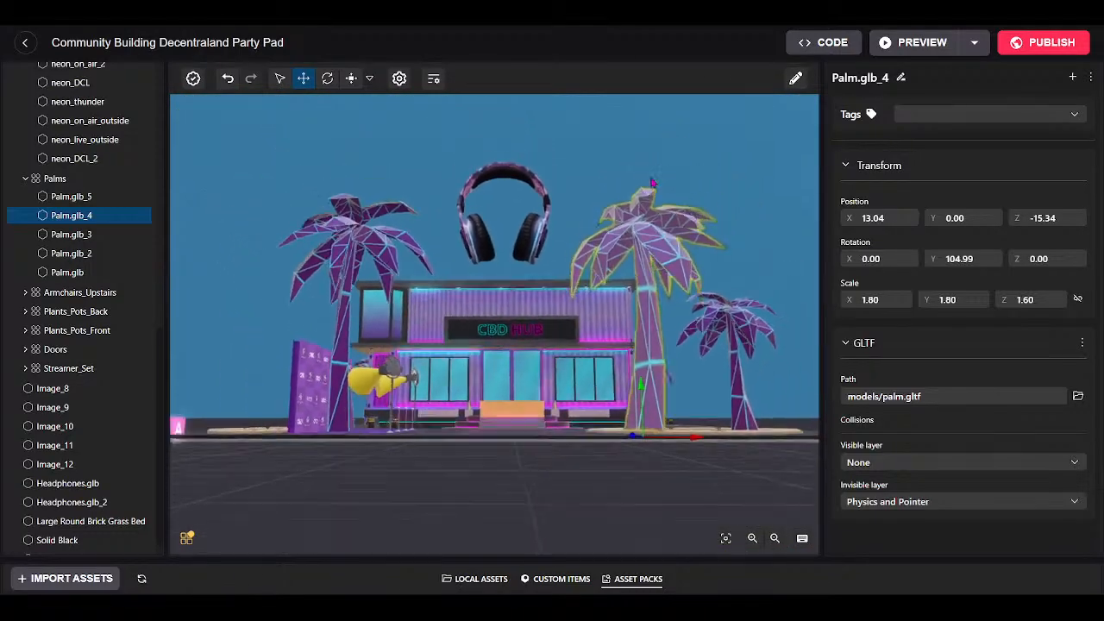
pyautogui.press('w')
pyautogui.press('s')
pyautogui.press('s')
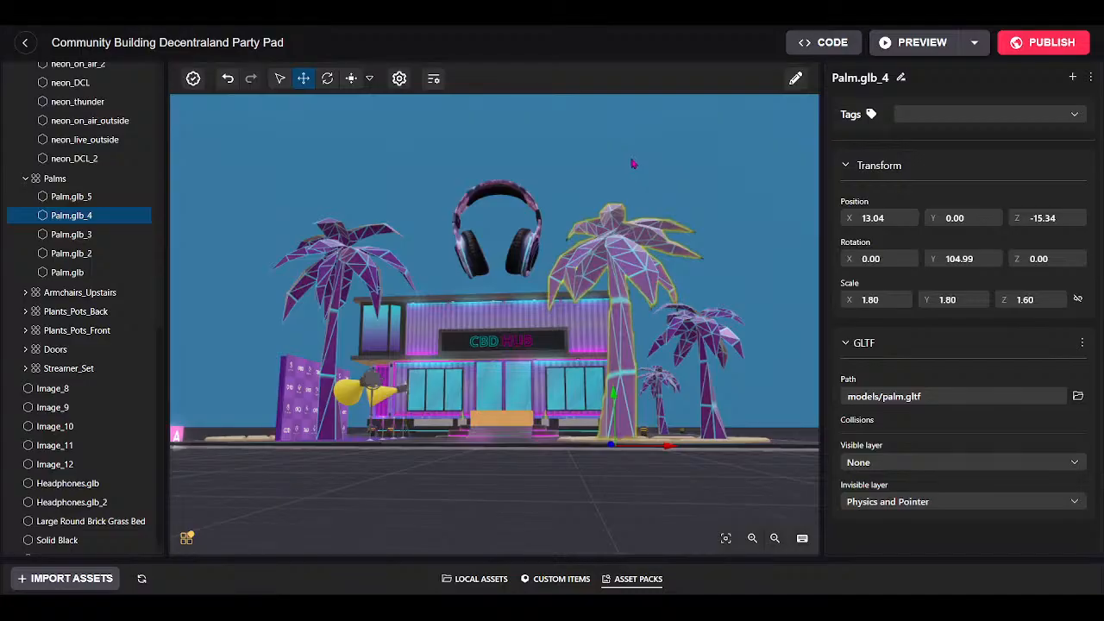
pyautogui.press('w')
pyautogui.moveTo(571, 260); pyautogui.dragTo(631, 203)
pyautogui.press('s')
pyautogui.press('s')
pyautogui.press('w')
pyautogui.press('w')
pyautogui.press('s')
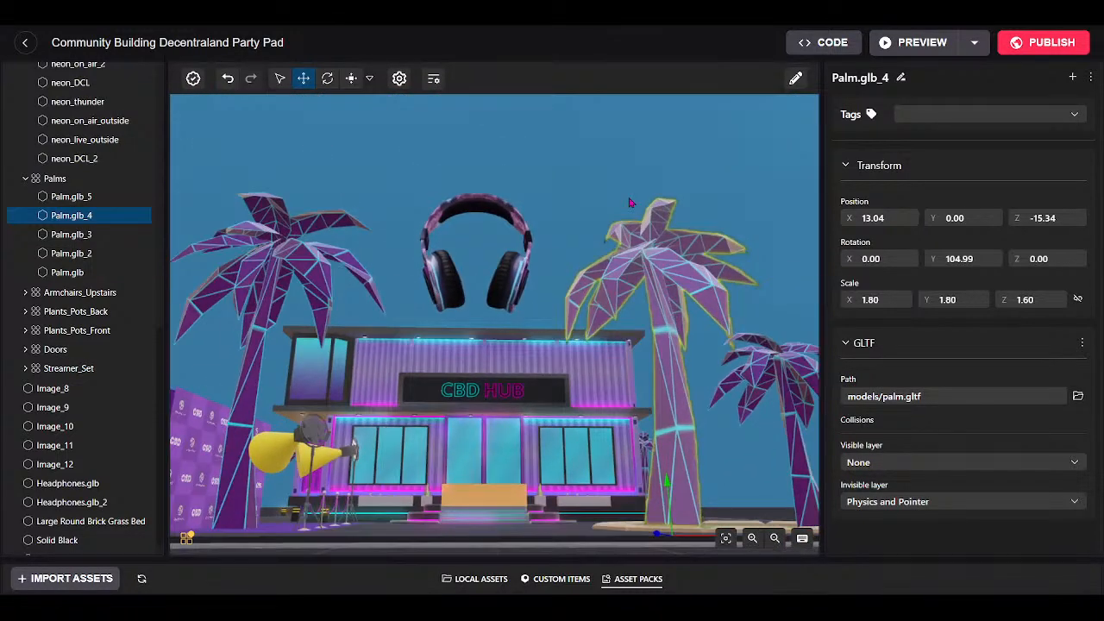
# Move the tall front-right palm outward to X 13.40, Z -14.72 and increase its Y scale to 2.00.
pyautogui.moveTo(614, 278); pyautogui.dragTo(575, 282)
pyautogui.press('d')
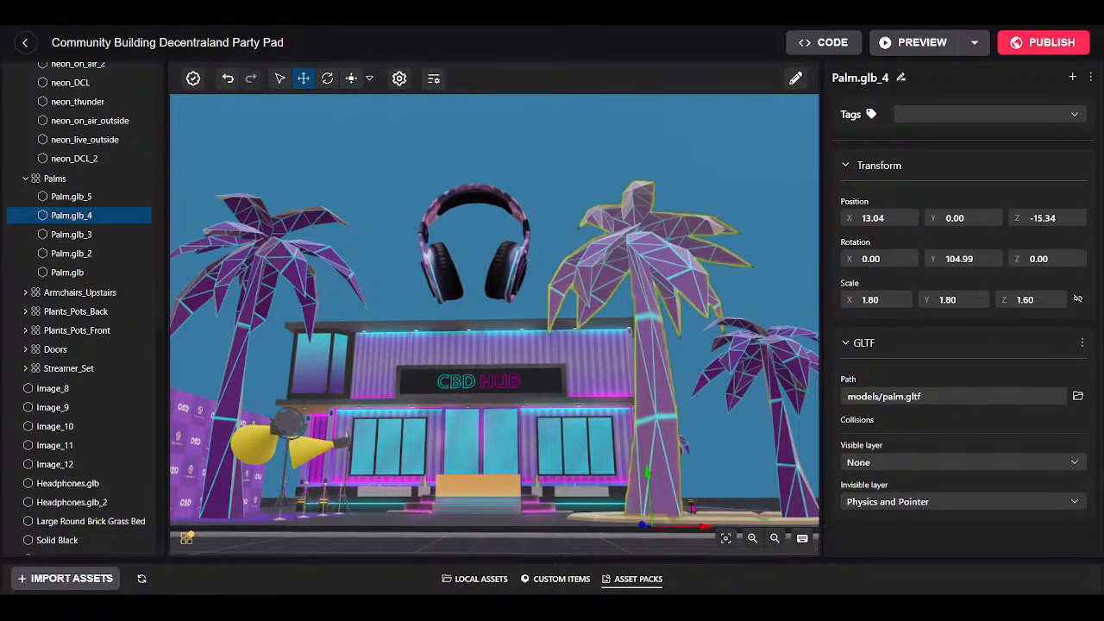
pyautogui.moveTo(704, 527); pyautogui.dragTo(731, 543)
pyautogui.click(351, 79)
pyautogui.moveTo(677, 473); pyautogui.dragTo(681, 422)
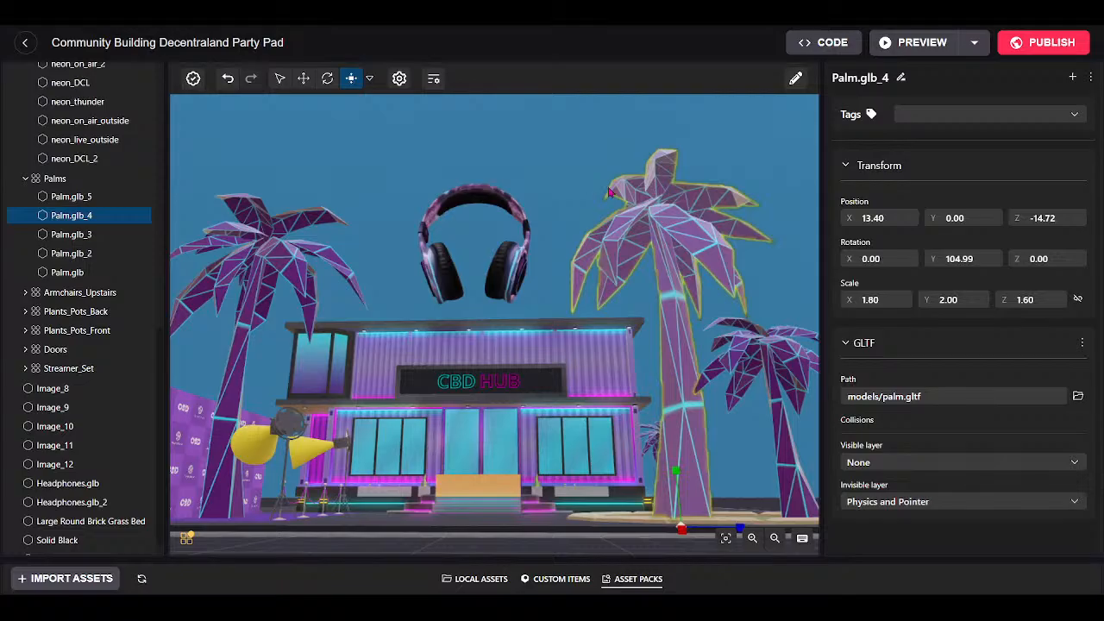
# Inspect the palms, grass beds and photo wall from above and from different distances.
pyautogui.moveTo(581, 267); pyautogui.dragTo(595, 322)
pyautogui.press('w')
pyautogui.press('s')
pyautogui.press('w')
pyautogui.press('w')
pyautogui.press('s')
pyautogui.press('w')
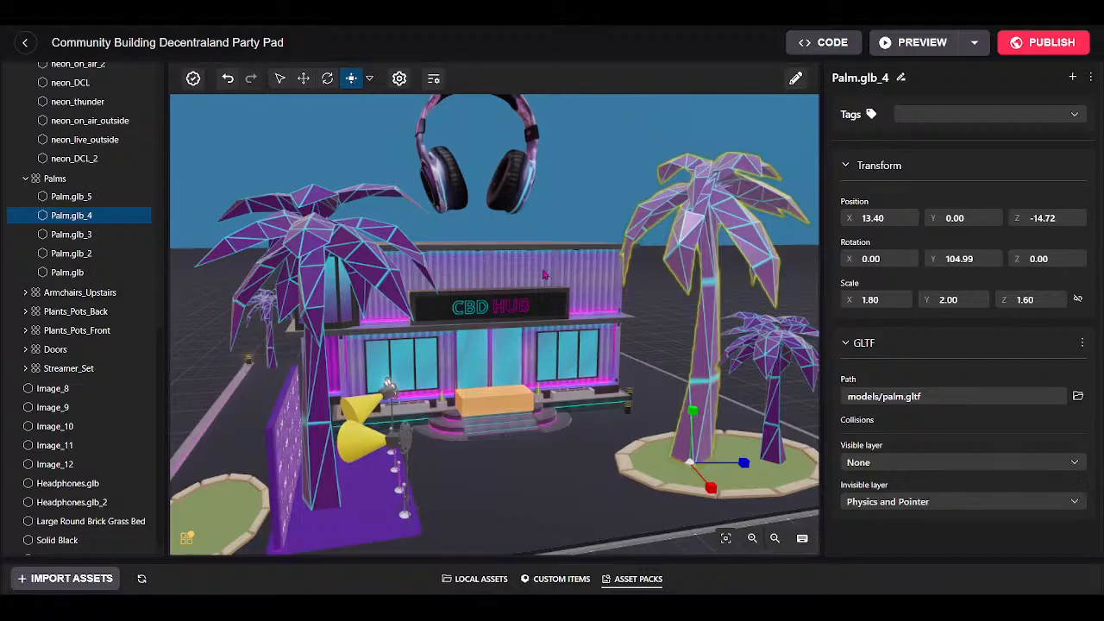
pyautogui.press('a')
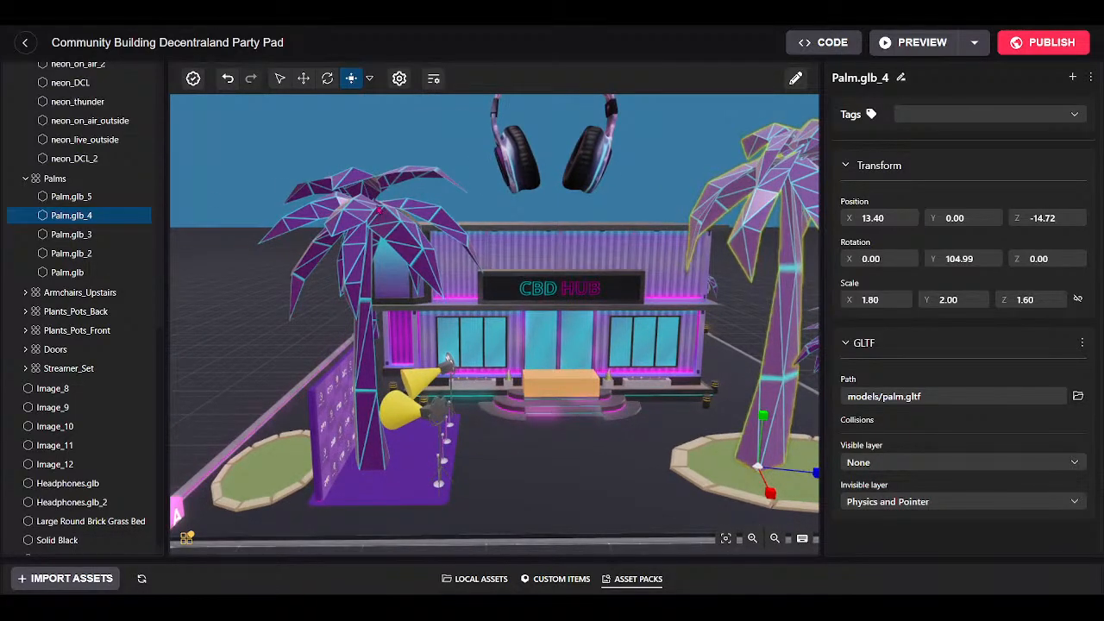
# Move the tall front-left palm outward to X 6.60, Z -26.64, behind the photo wall.
pyautogui.moveTo(390, 393); pyautogui.dragTo(378, 424)
pyautogui.click(376, 188)
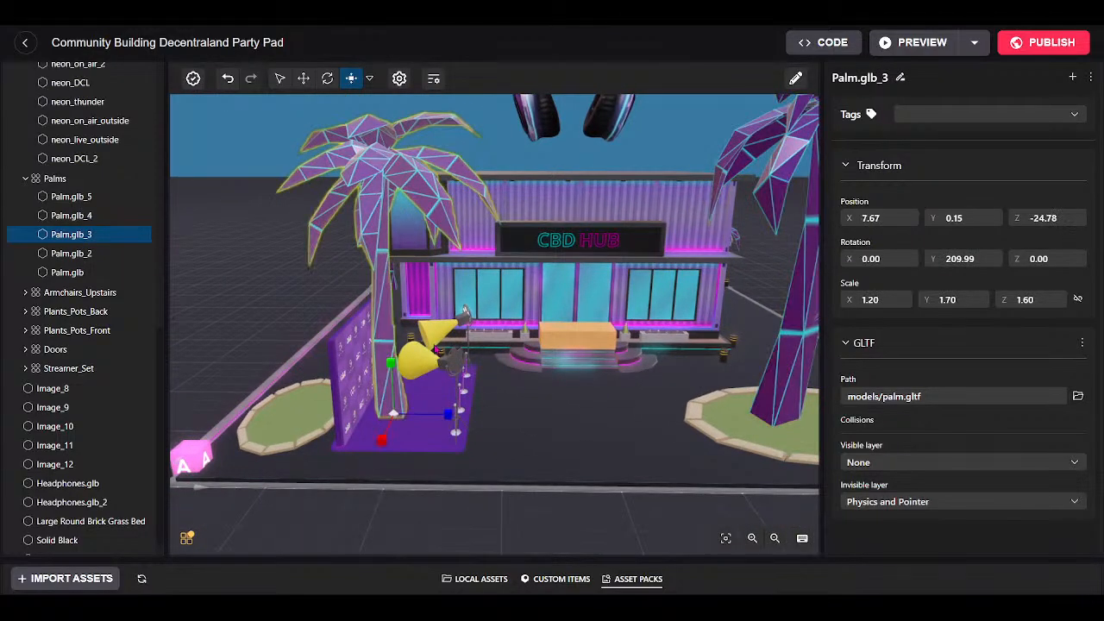
pyautogui.click(304, 78)
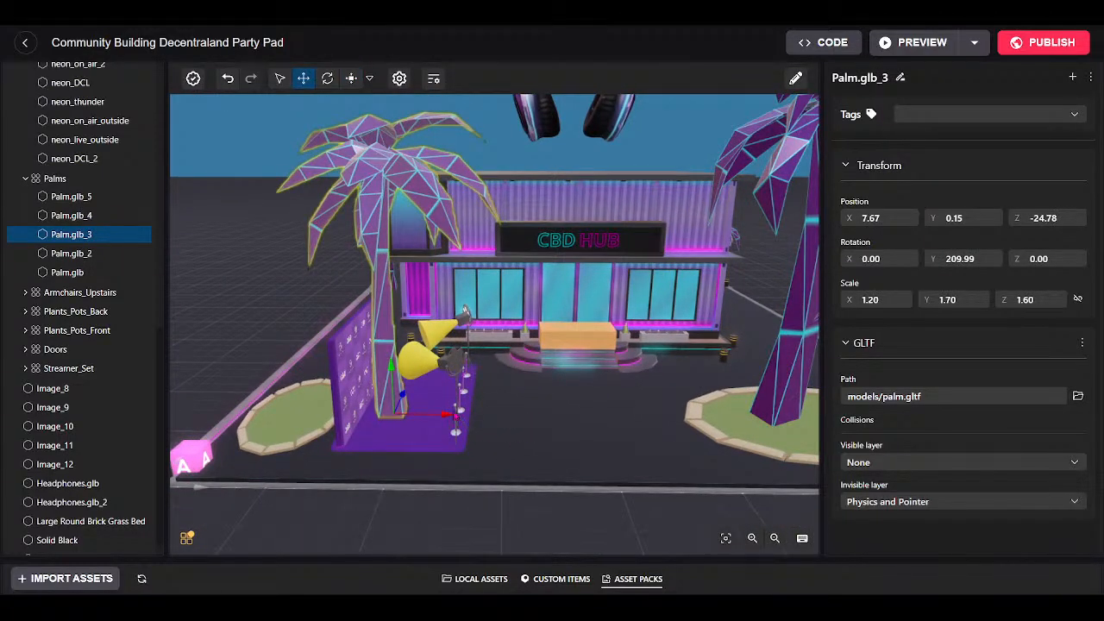
pyautogui.moveTo(448, 416); pyautogui.dragTo(401, 415)
pyautogui.moveTo(417, 465); pyautogui.dragTo(373, 328)
pyautogui.press('w')
pyautogui.press('s')
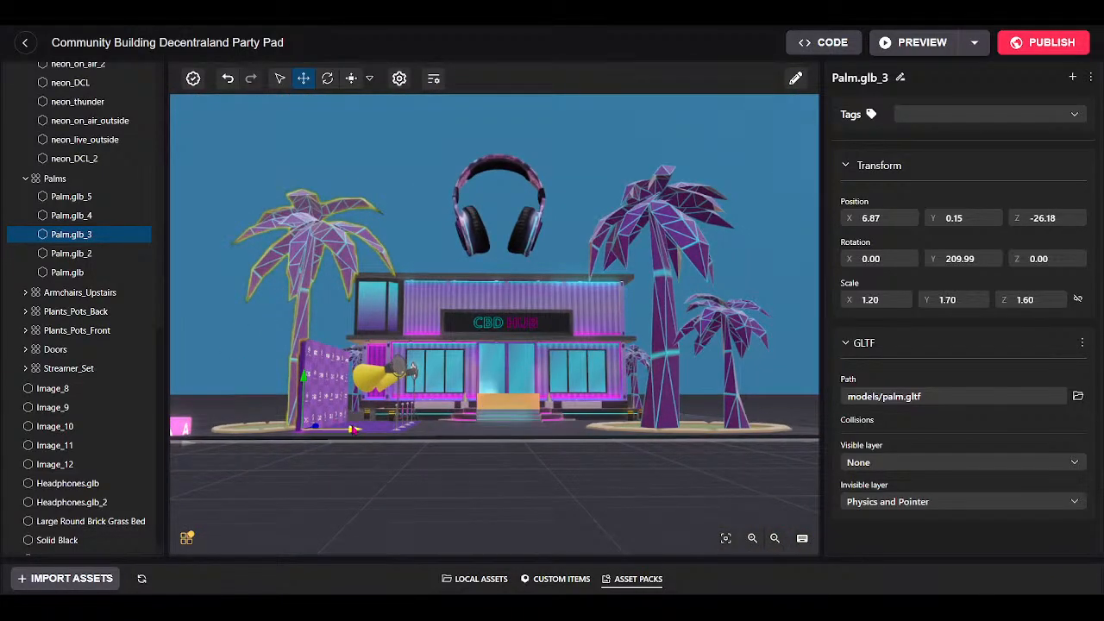
pyautogui.moveTo(354, 429); pyautogui.dragTo(338, 429)
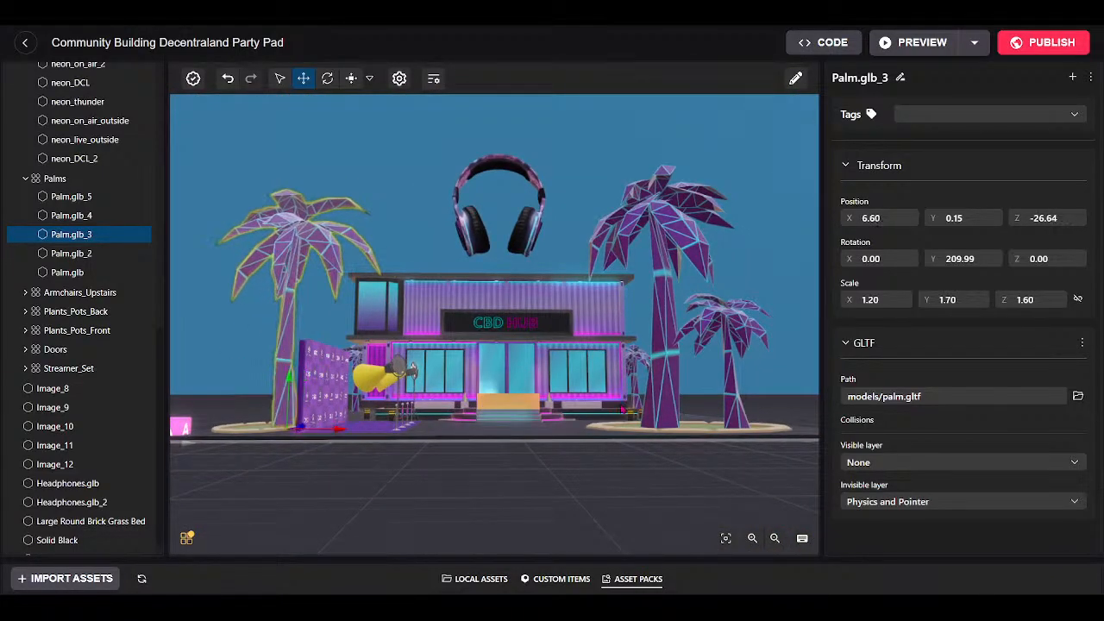
# Move the tall front-right palm further outward to X 13.93, Z -13.79.
pyautogui.click(666, 385)
pyautogui.moveTo(694, 430); pyautogui.dragTo(732, 431)
pyautogui.moveTo(546, 457); pyautogui.dragTo(569, 541)
pyautogui.scroll(3, 552, 510)
pyautogui.moveTo(515, 454); pyautogui.dragTo(489, 402)
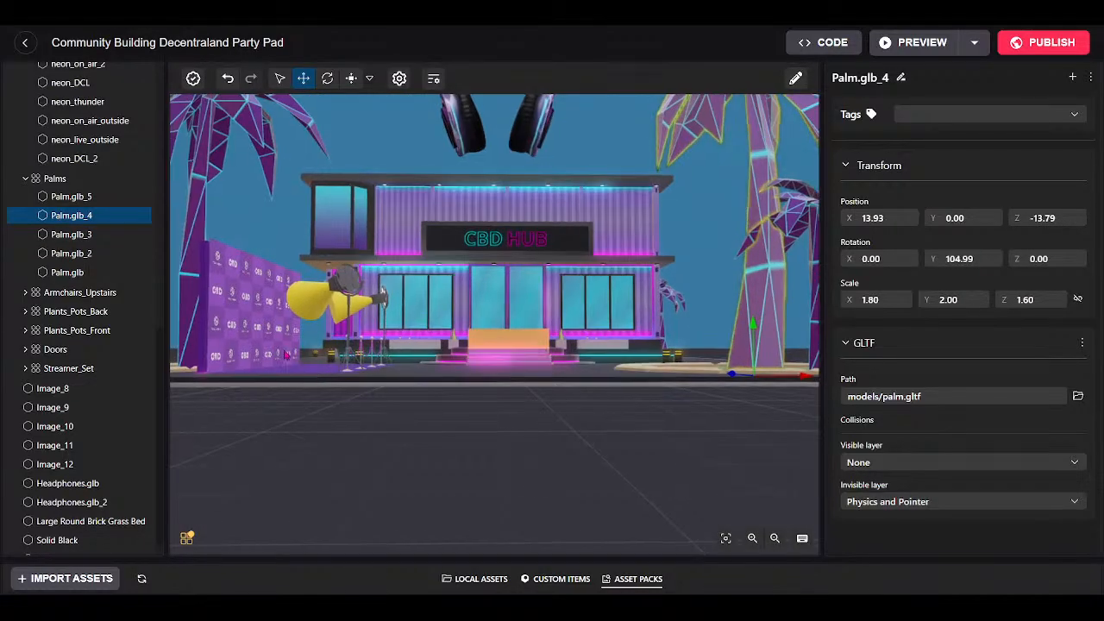
# Examine the building front, photo wall, palms and rooftop headphones from different angles and distances.
pyautogui.click(286, 357)
pyautogui.scroll(-2, 402, 437)
pyautogui.moveTo(402, 437); pyautogui.dragTo(377, 352)
pyautogui.scroll(1, 412, 379)
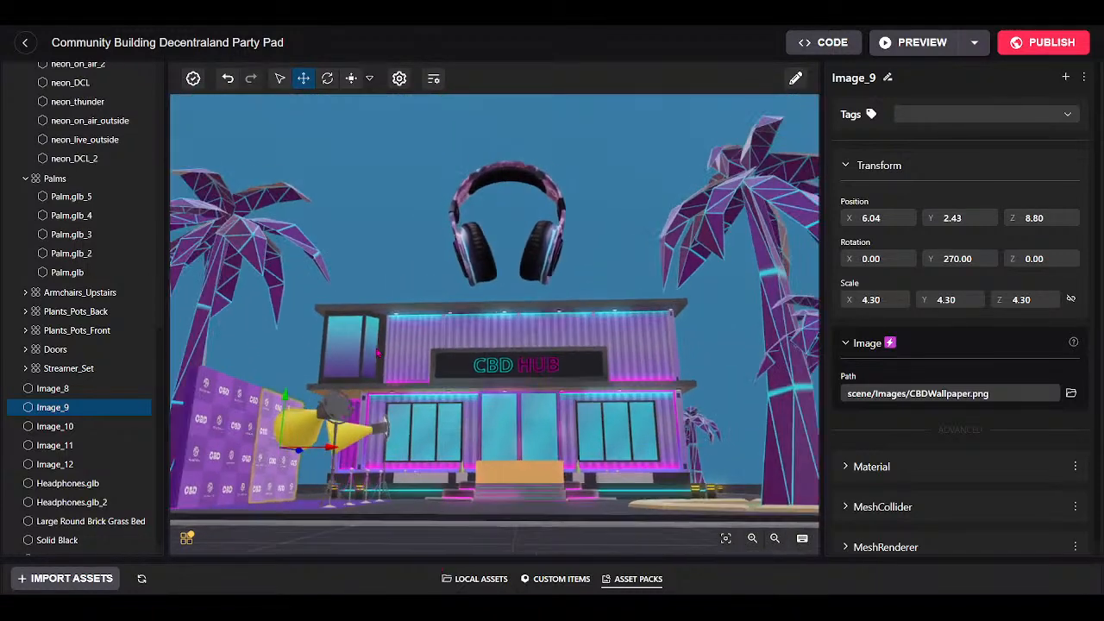
pyautogui.scroll(-2, 377, 352)
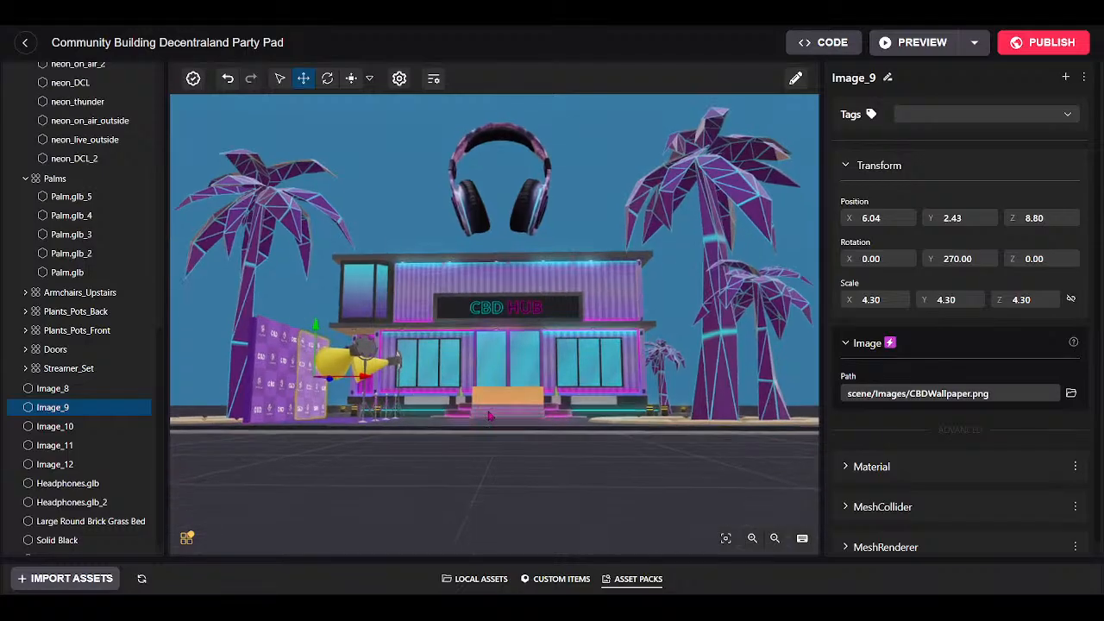
pyautogui.scroll(4, 500, 379)
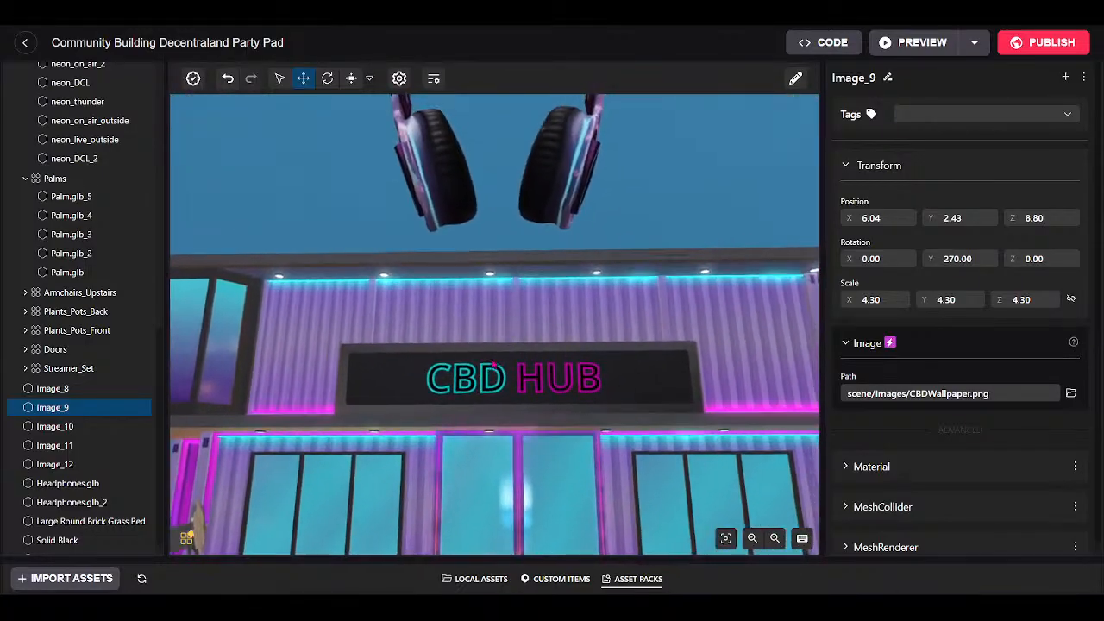
pyautogui.scroll(2, 496, 380)
pyautogui.scroll(-5, 495, 364)
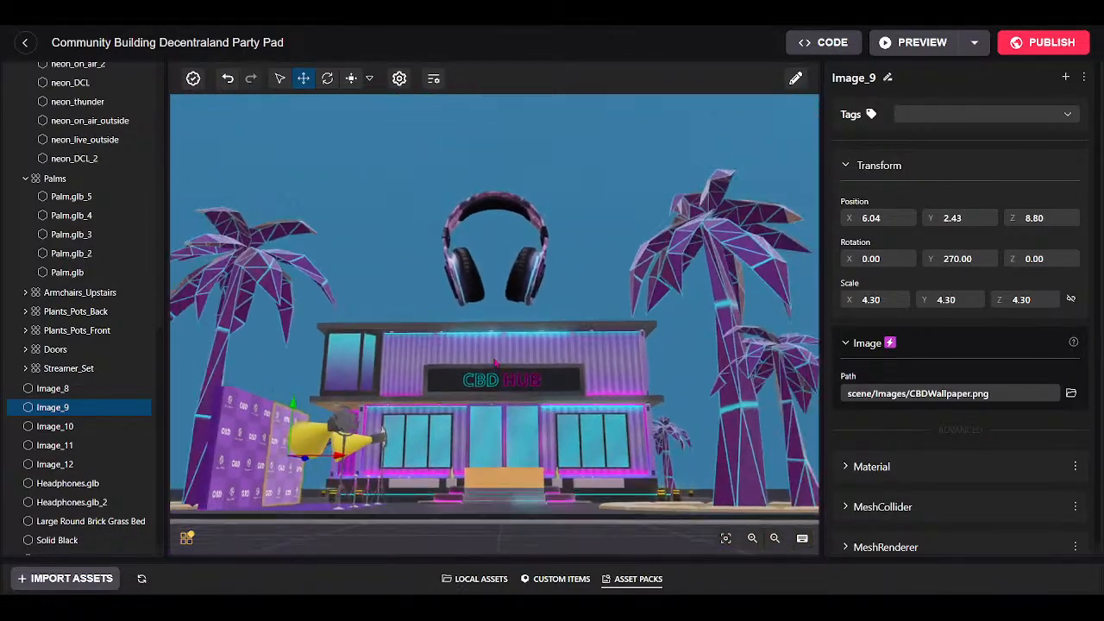
pyautogui.scroll(6, 487, 419)
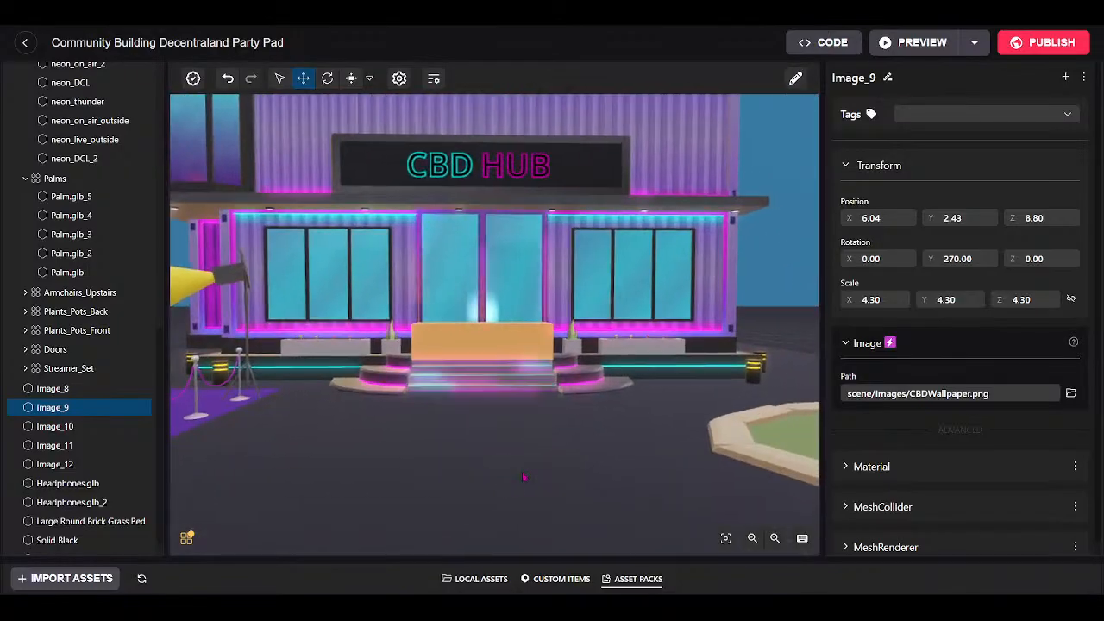
pyautogui.scroll(8, 524, 477)
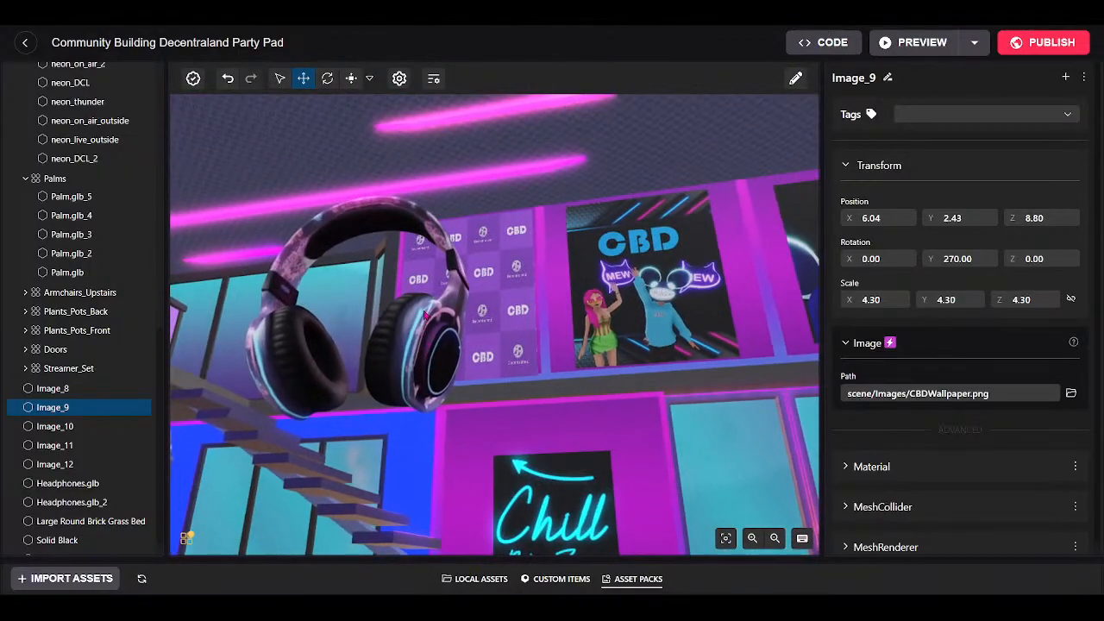
# Move the indoor headphones from in front of the Chill Relax Zone poster towards the stage, to X 13.43, Z 18.97.
pyautogui.moveTo(424, 315); pyautogui.dragTo(108, 386)
pyautogui.scroll(-5, 273, 348)
pyautogui.scroll(5, 187, 371)
pyautogui.moveTo(108, 385); pyautogui.dragTo(69, 390, button='right')
pyautogui.moveTo(660, 314); pyautogui.dragTo(720, 273, button='right')
pyautogui.click(721, 274)
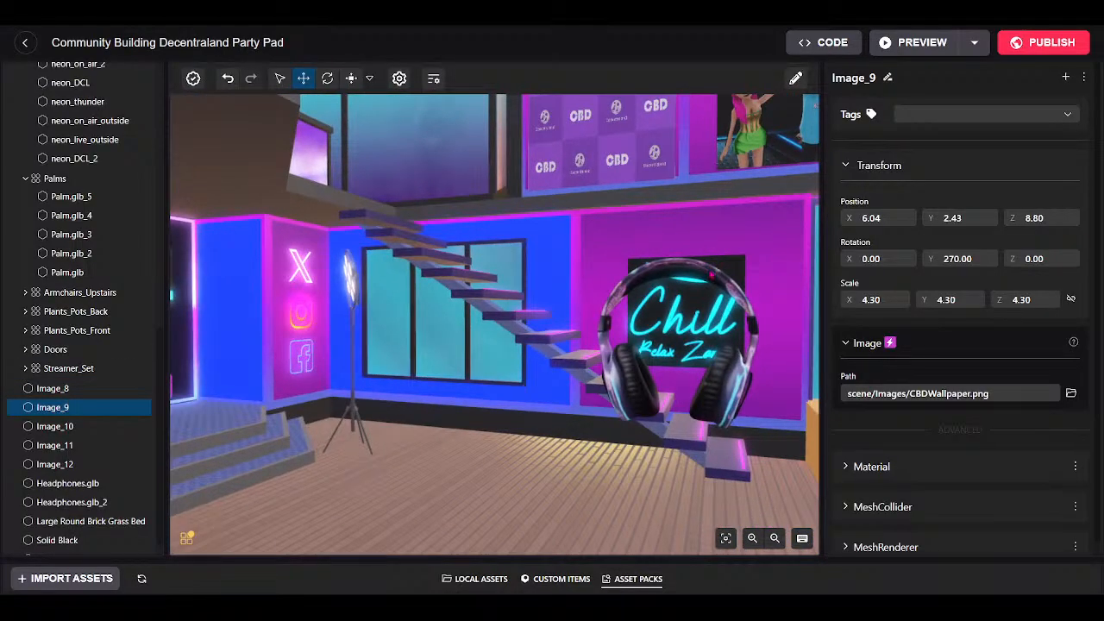
pyautogui.click(712, 274)
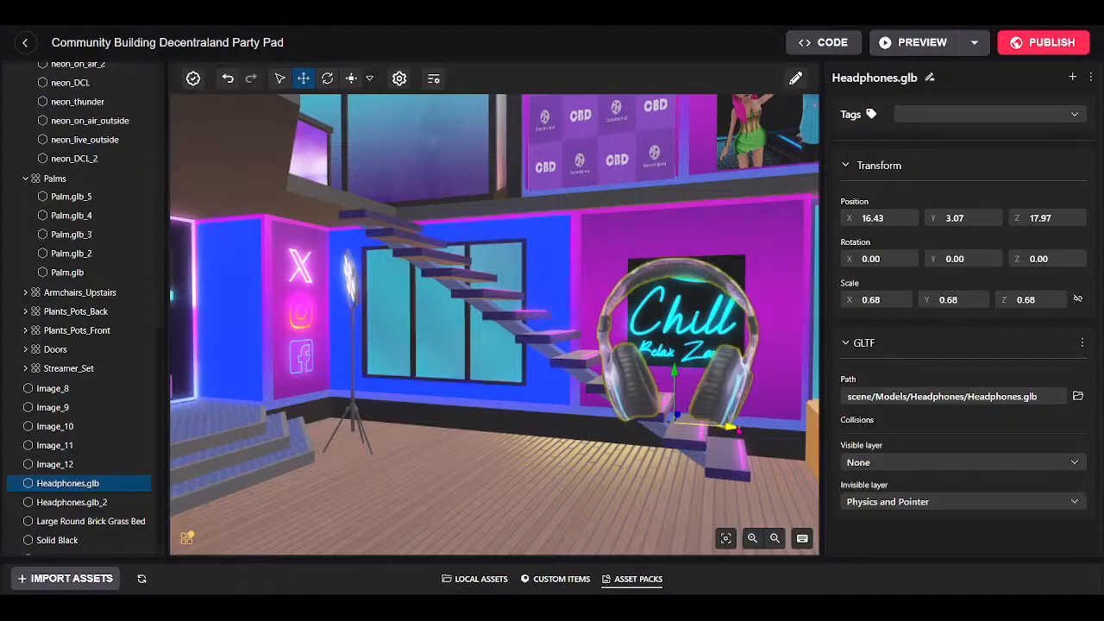
pyautogui.moveTo(373, 425); pyautogui.dragTo(300, 420)
pyautogui.moveTo(414, 431); pyautogui.dragTo(366, 429, button='right')
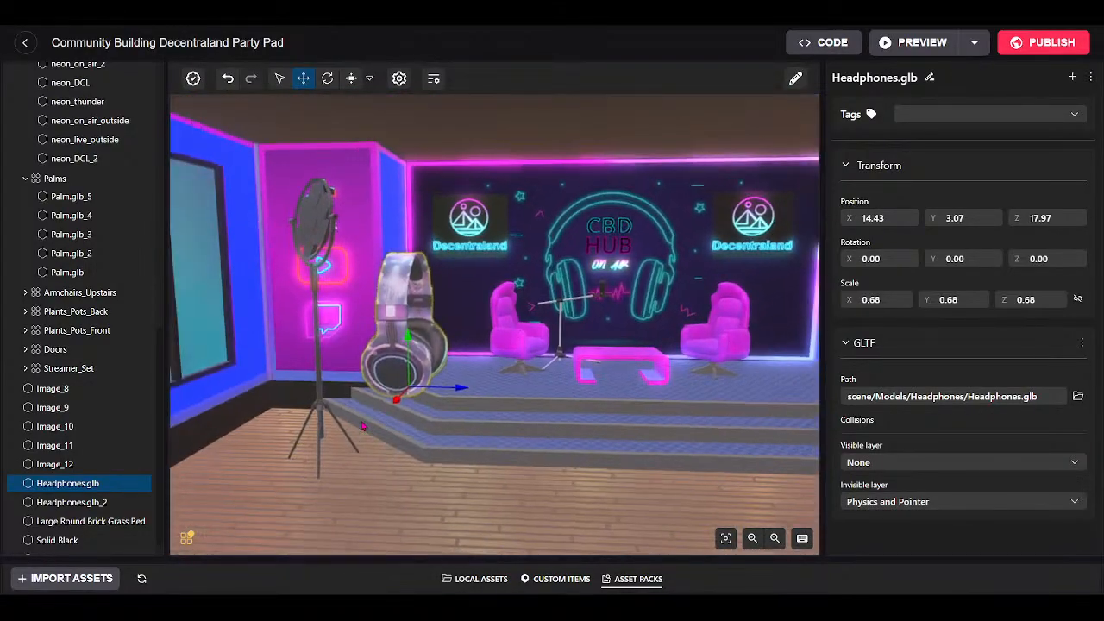
pyautogui.moveTo(396, 403); pyautogui.dragTo(665, 383)
pyautogui.moveTo(496, 414); pyautogui.dragTo(807, 388, button='right')
pyautogui.moveTo(614, 363); pyautogui.dragTo(805, 361, button='right')
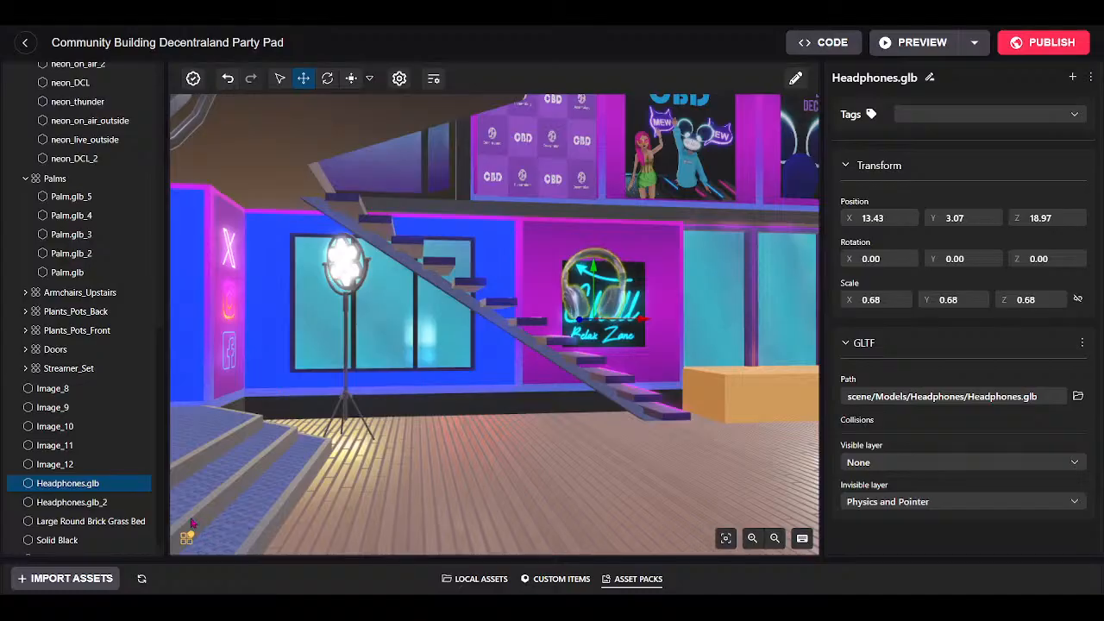
# Check the scene optimization figures and warnings.
pyautogui.click(188, 539)
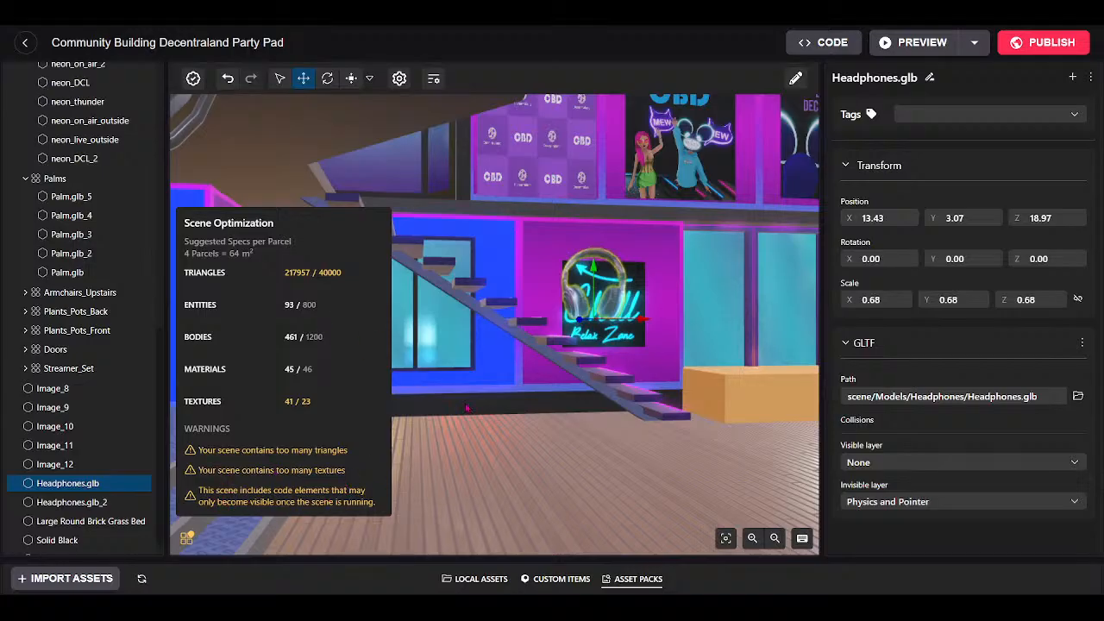
pyautogui.click(480, 484)
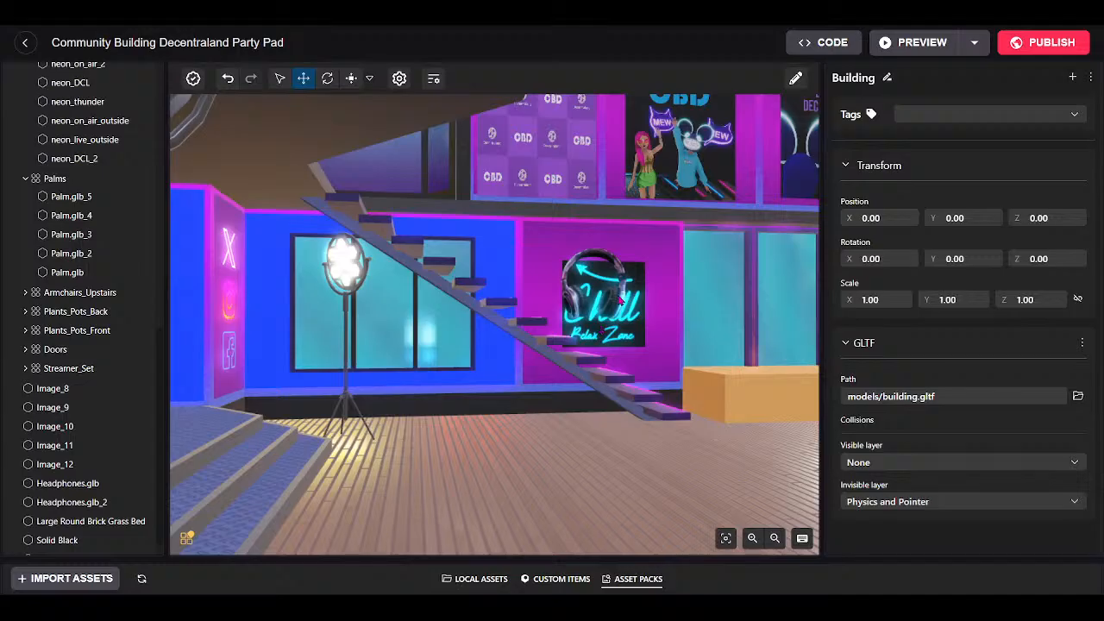
# Move the indoor headphones onto the stage above the pink coffee table, at X 8.68, Y 2.57, Z 18.97.
pyautogui.click(621, 298)
pyautogui.moveTo(621, 297); pyautogui.dragTo(294, 341)
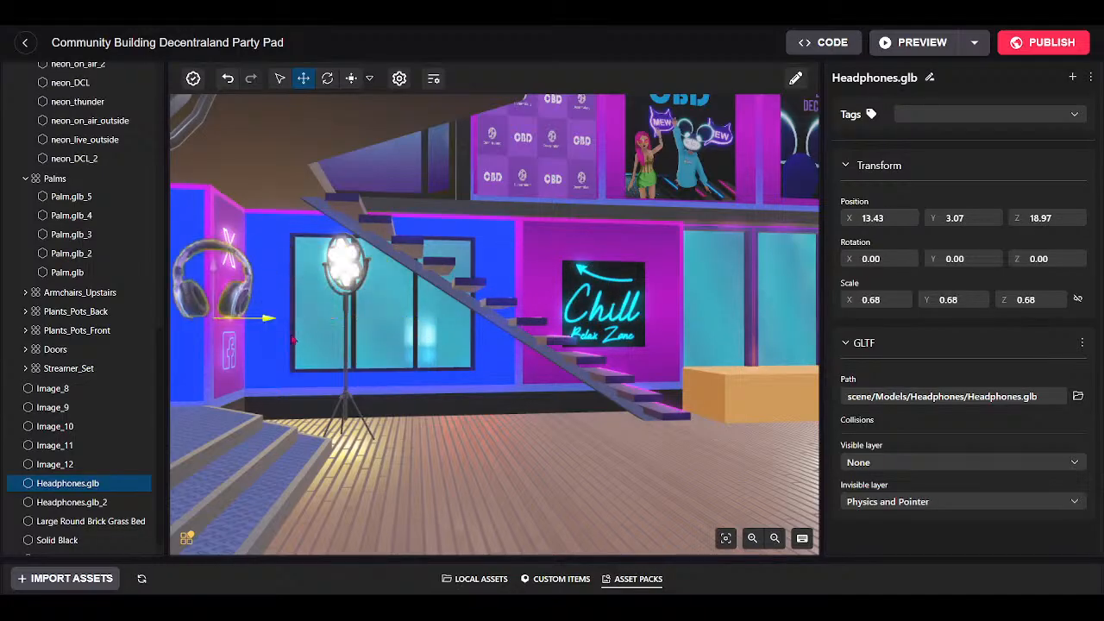
pyautogui.scroll(5, 547, 407)
pyautogui.moveTo(547, 407); pyautogui.dragTo(147, 443, button='right')
pyautogui.scroll(-5, 455, 369)
pyautogui.moveTo(454, 369); pyautogui.dragTo(440, 385, button='right')
pyautogui.scroll(5, 442, 382)
pyautogui.moveTo(553, 326); pyautogui.dragTo(609, 374)
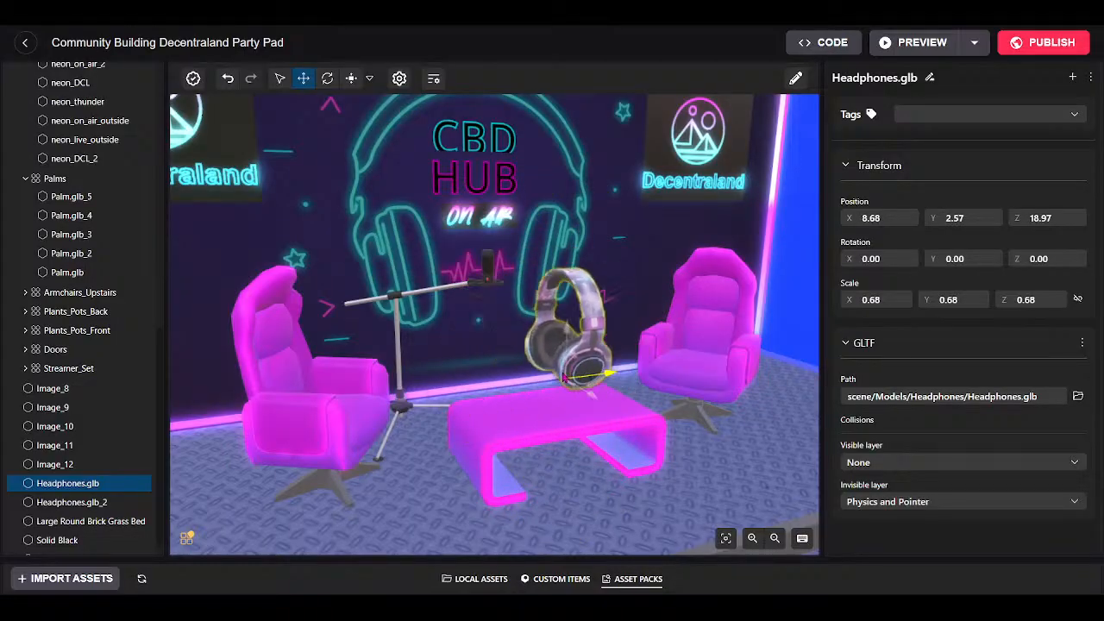
# Position the headphones over the centre of the coffee table at X 7.93, Y 2.07, Z 19.97.
pyautogui.moveTo(566, 331); pyautogui.dragTo(563, 442)
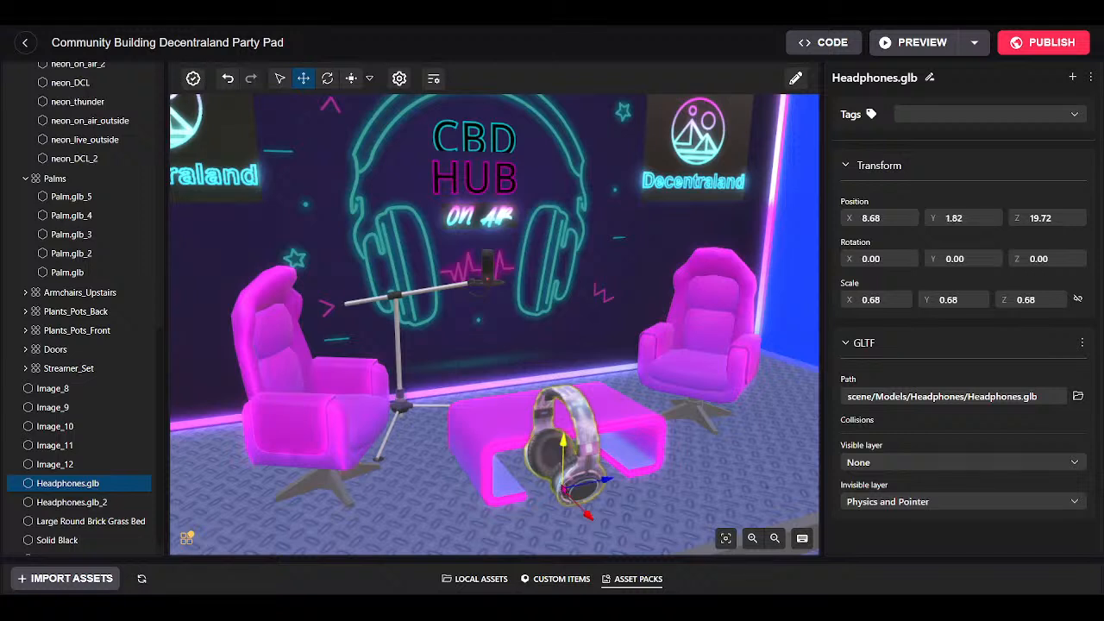
pyautogui.moveTo(588, 516); pyautogui.dragTo(602, 438)
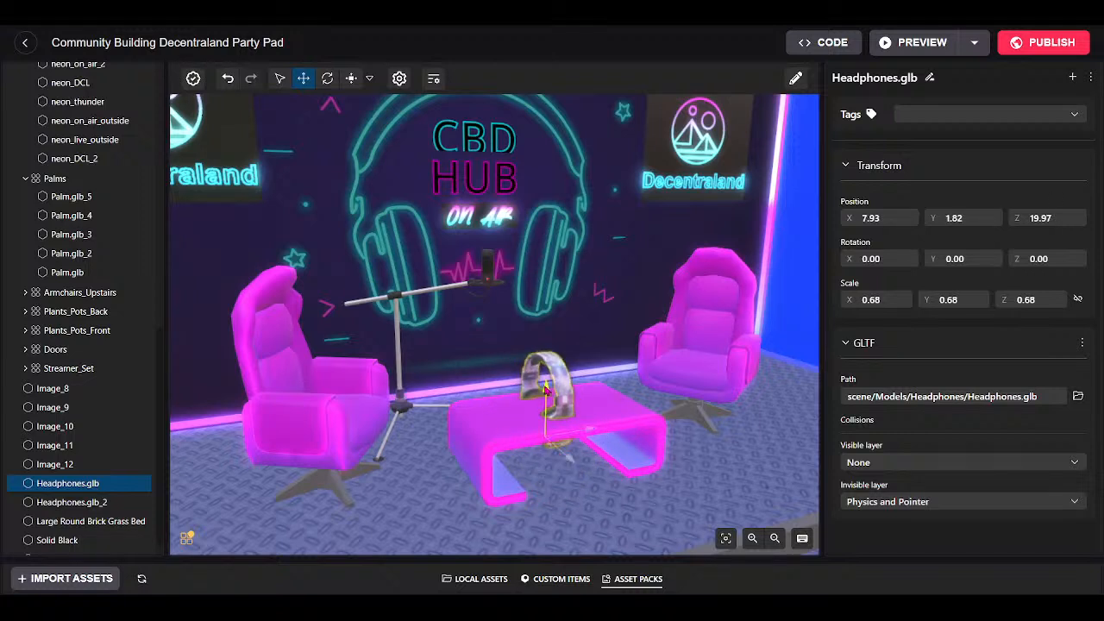
pyautogui.moveTo(545, 355); pyautogui.dragTo(545, 323)
# Scale the headphones on the table uniformly to 0.40 and rotate them to 90 degrees about X so they lie flat.
pyautogui.click(352, 79)
pyautogui.moveTo(547, 409); pyautogui.dragTo(522, 492)
pyautogui.click(328, 79)
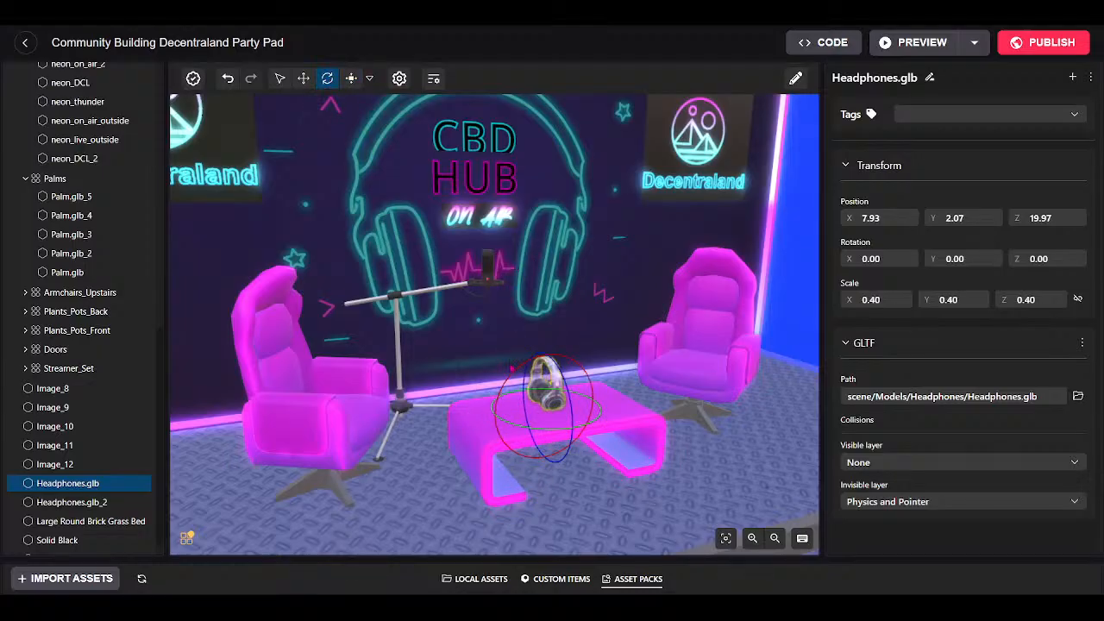
pyautogui.moveTo(512, 377); pyautogui.dragTo(564, 372)
# Raise the headphones to Y 2.19 and tilt them to rotation X 84.71, Y 180, Z 180.
pyautogui.click(304, 79)
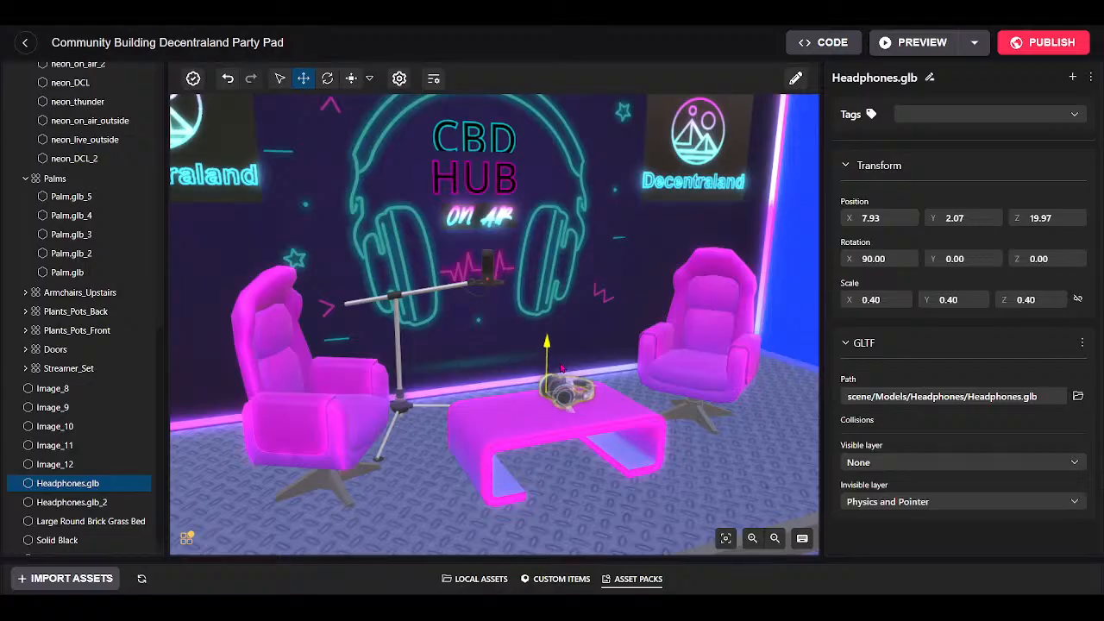
pyautogui.click(327, 79)
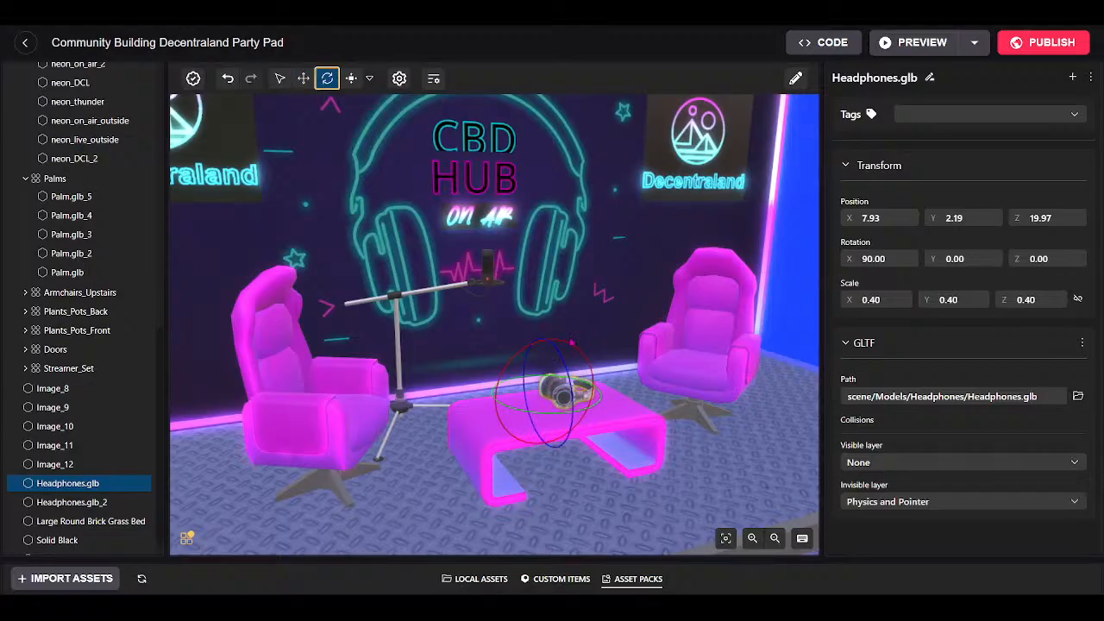
pyautogui.moveTo(569, 345); pyautogui.dragTo(527, 326)
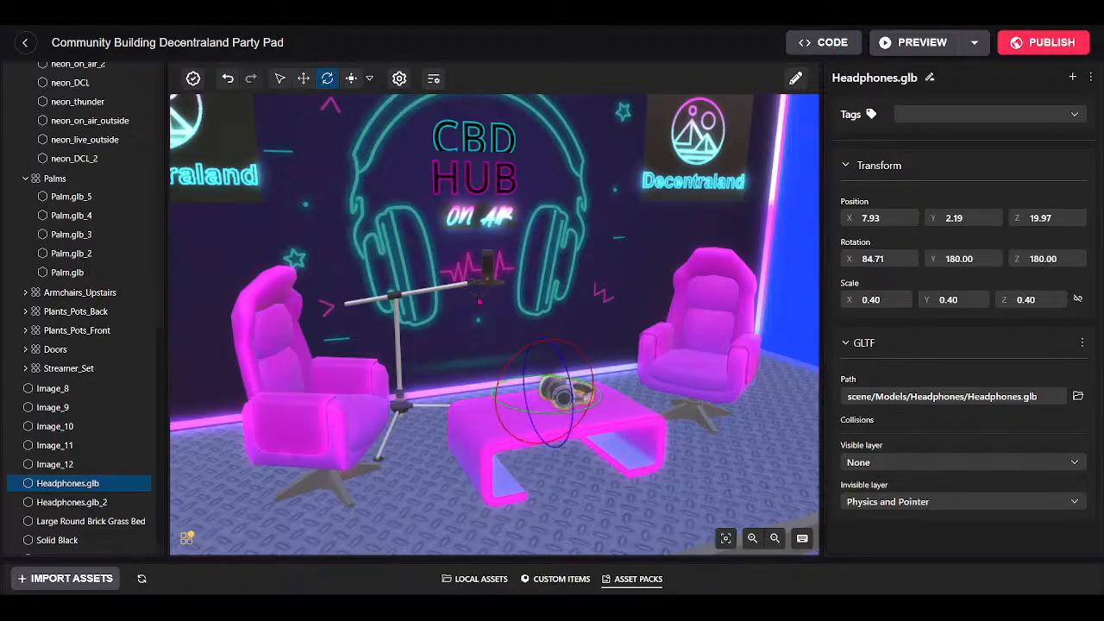
# Slide the headphones along the coffee table to Z 19.43 and check their placement from several distances.
pyautogui.click(304, 80)
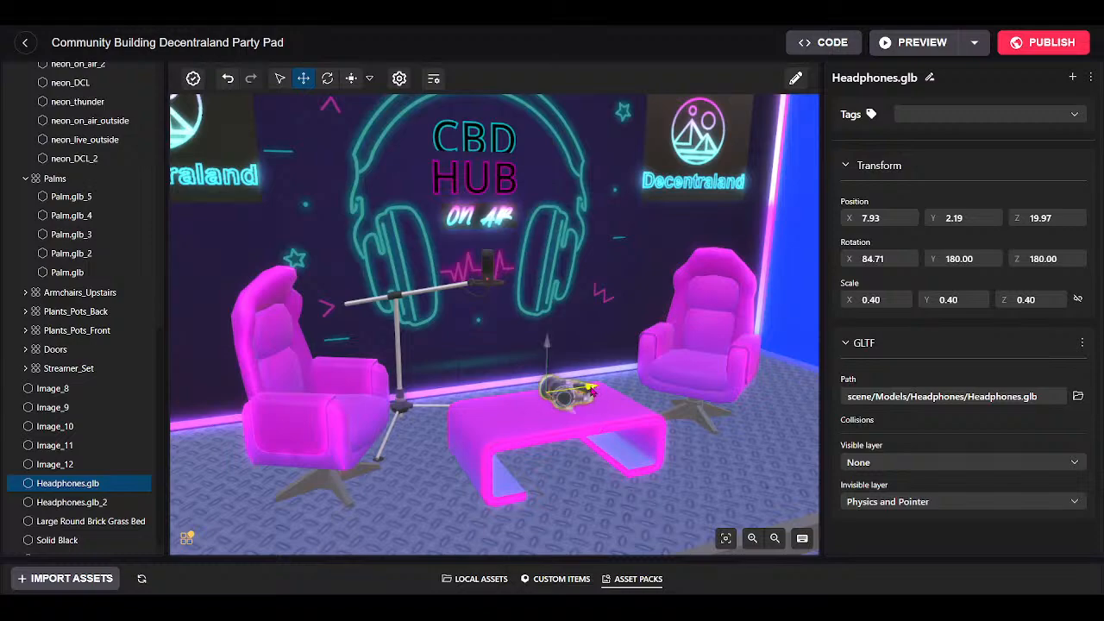
pyautogui.moveTo(536, 413); pyautogui.dragTo(498, 416)
pyautogui.scroll(5, 580, 475)
pyautogui.moveTo(580, 474); pyautogui.dragTo(517, 414)
pyautogui.scroll(-10, 580, 506)
pyautogui.scroll(-4, 584, 476)
pyautogui.scroll(10, 584, 475)
pyautogui.scroll(-5, 521, 464)
pyautogui.scroll(6, 517, 414)
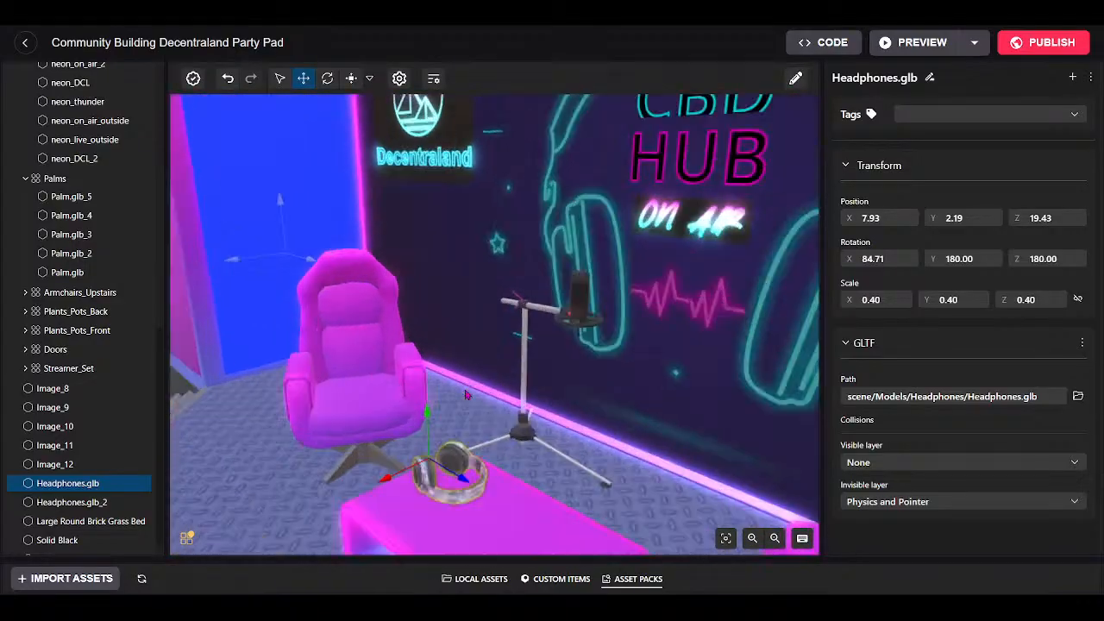
# Move the microphone stand from behind the coffee table to the stage's open side beside the far armchair.
pyautogui.scroll(-5, 517, 414)
pyautogui.click(518, 299)
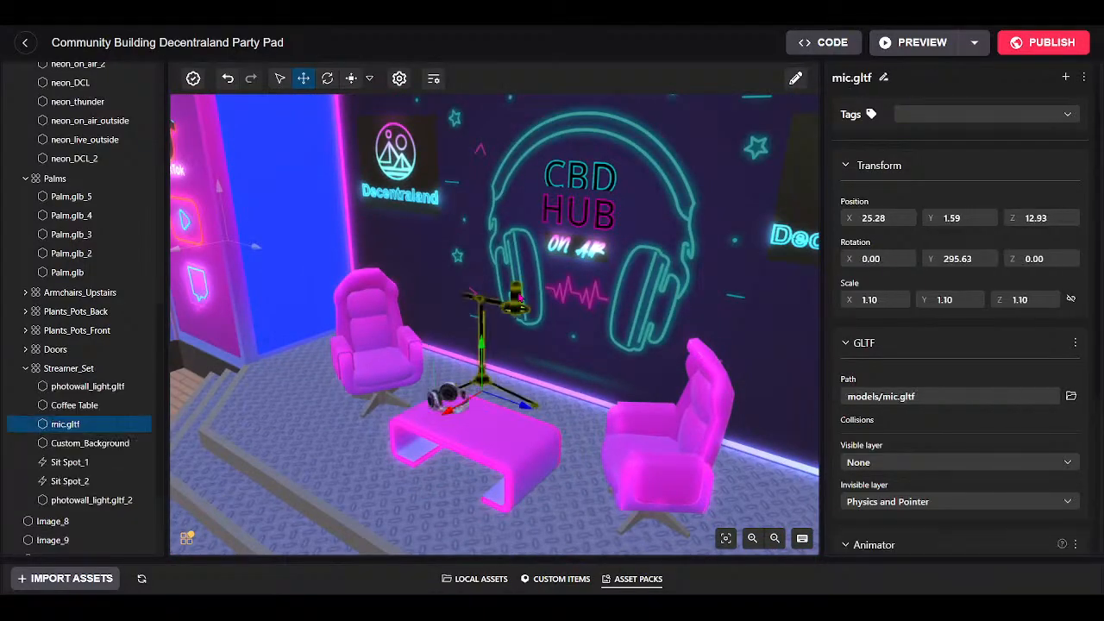
pyautogui.moveTo(457, 416); pyautogui.dragTo(323, 367)
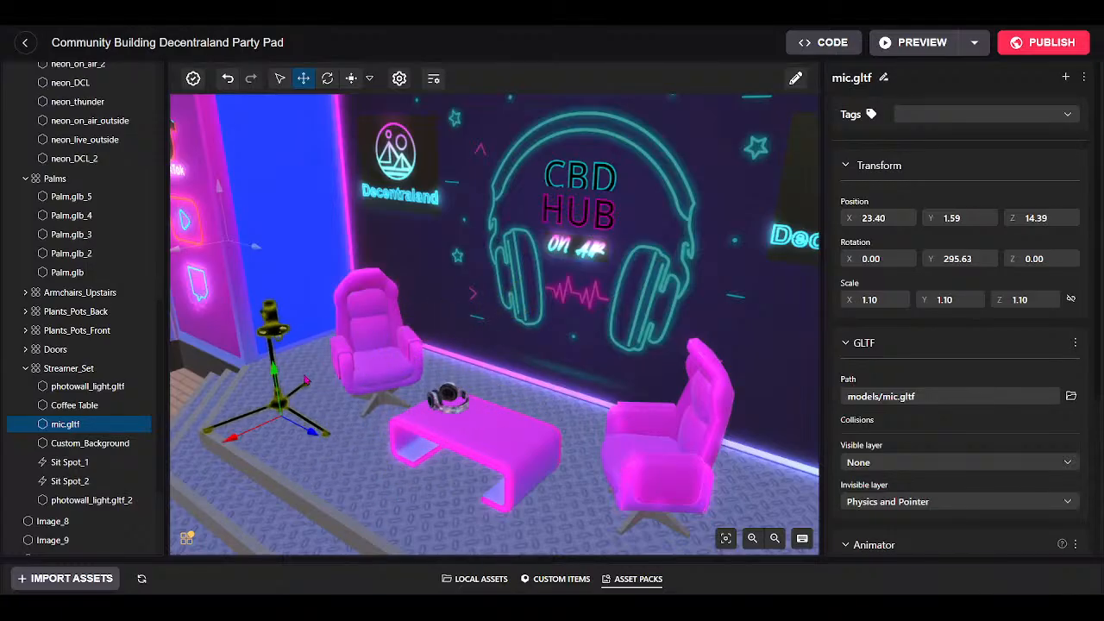
pyautogui.moveTo(229, 438); pyautogui.dragTo(274, 434)
pyautogui.moveTo(352, 418); pyautogui.dragTo(335, 412)
# Examine the sit spots of both armchairs, the streamer stage and the neighbouring social media signs.
pyautogui.click(377, 342)
pyautogui.moveTo(379, 344); pyautogui.dragTo(526, 380)
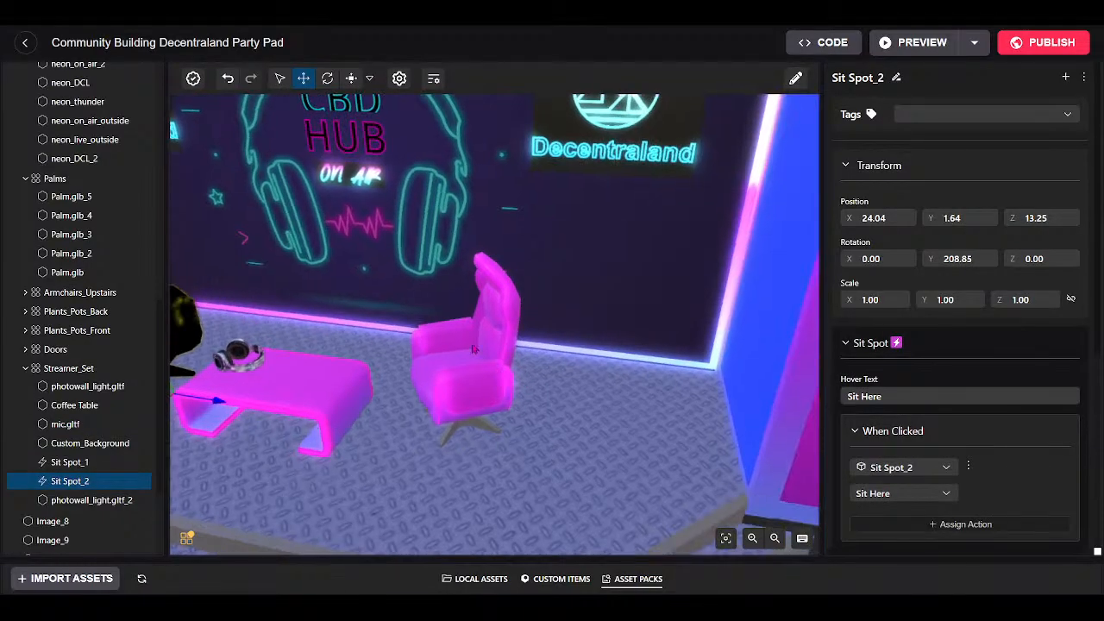
pyautogui.click(477, 345)
pyautogui.moveTo(549, 457); pyautogui.dragTo(207, 343)
pyautogui.press('s')
pyautogui.press('w')
pyautogui.moveTo(461, 274); pyautogui.dragTo(626, 246)
pyautogui.press('s')
pyautogui.press('w')
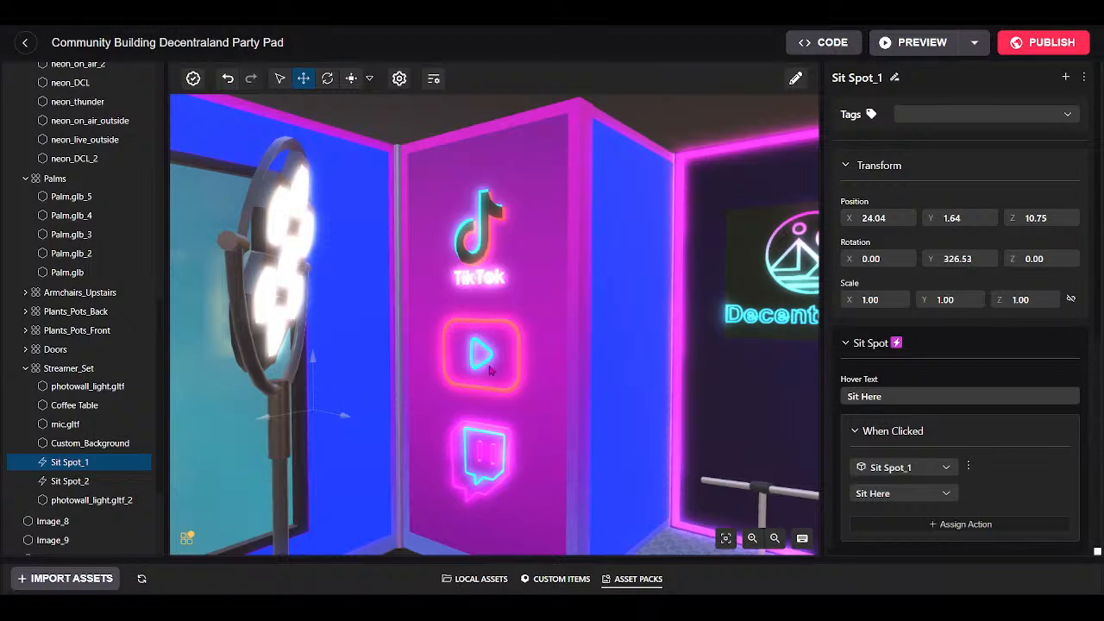
# Examine the staircase, the upstairs CBD wallpaper and posters, and the balcony lounge overlooking the stage.
pyautogui.moveTo(446, 438); pyautogui.dragTo(953, 476)
pyautogui.press('s')
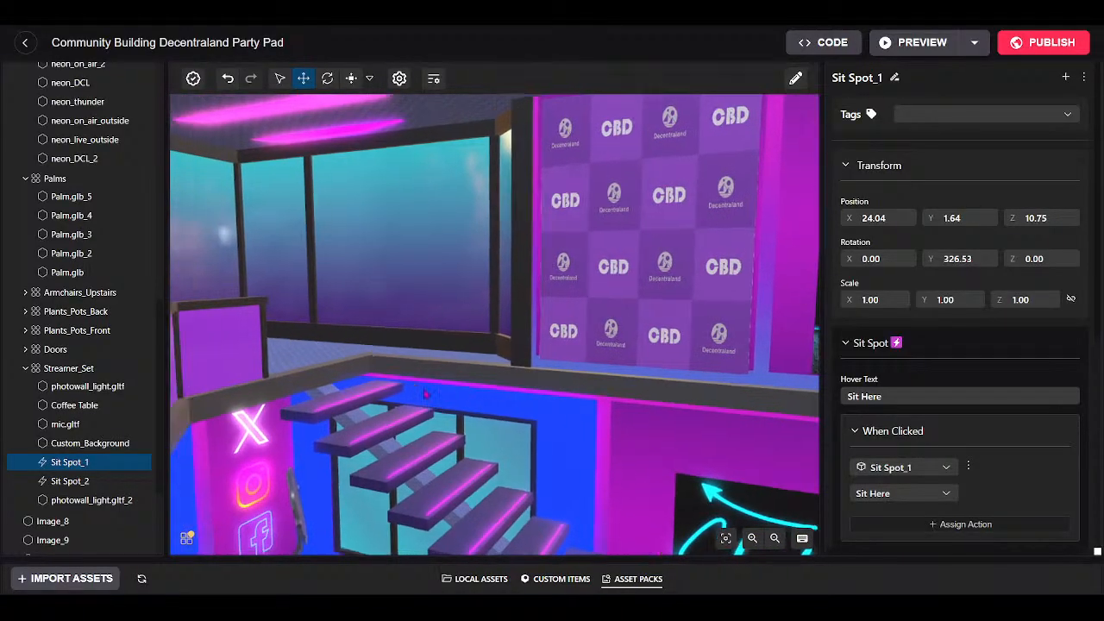
pyautogui.moveTo(425, 394); pyautogui.dragTo(718, 404)
pyautogui.press('w')
pyautogui.press('w')
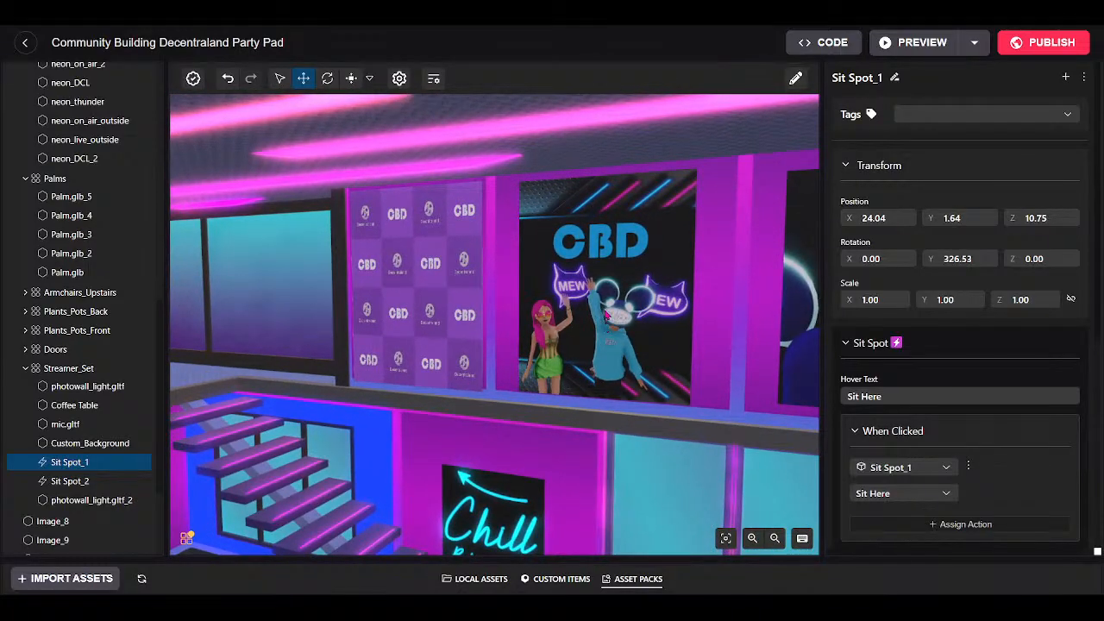
pyautogui.moveTo(520, 314); pyautogui.dragTo(3, 339)
pyautogui.press('w')
pyautogui.moveTo(673, 366); pyautogui.dragTo(448, 389)
pyautogui.press('w')
pyautogui.press('s')
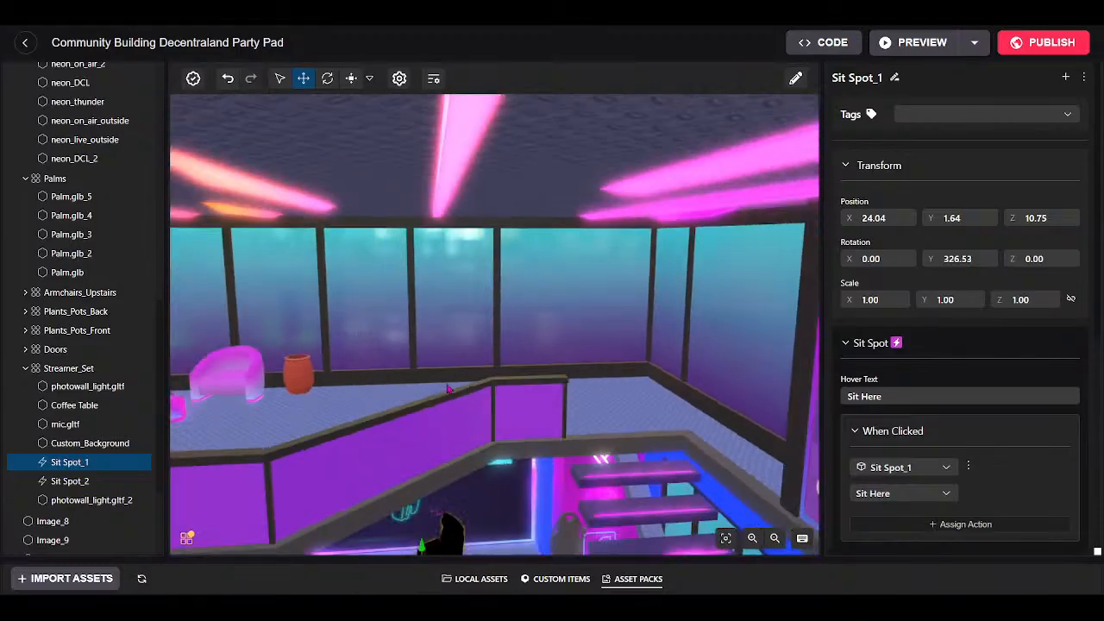
pyautogui.press('w')
pyautogui.press('s')
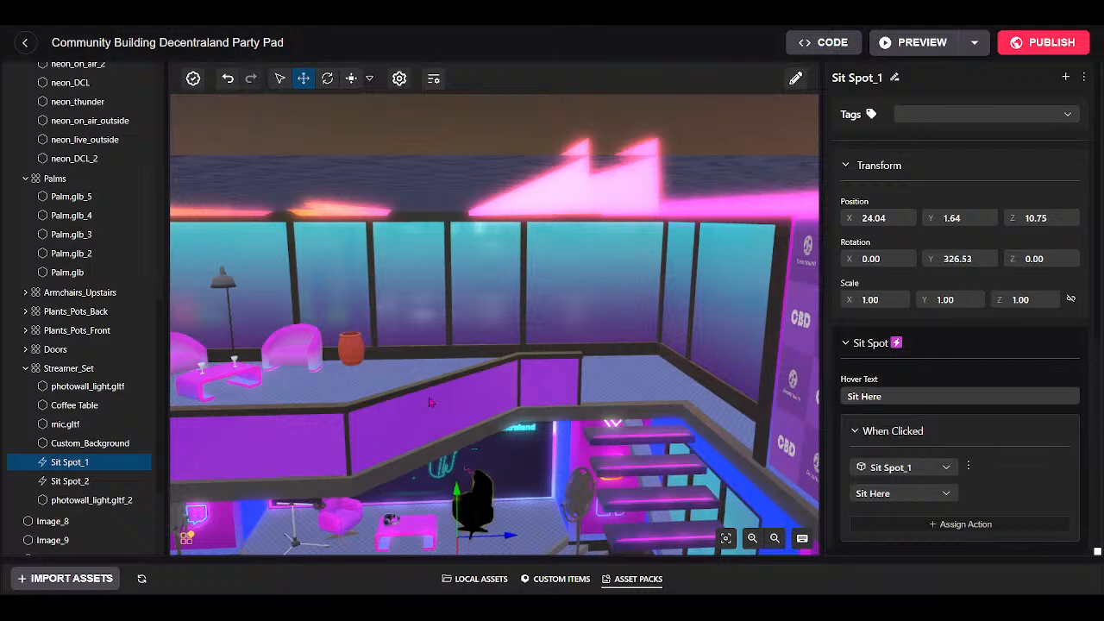
# Duplicate the CBD wallpaper panel nearest the building on the outdoor photo wall.
pyautogui.moveTo(431, 403); pyautogui.dragTo(2, 434)
pyautogui.moveTo(721, 414); pyautogui.dragTo(444, 576)
pyautogui.moveTo(394, 493); pyautogui.dragTo(902, 397)
pyautogui.moveTo(640, 379); pyautogui.dragTo(888, 229)
pyautogui.moveTo(658, 306); pyautogui.dragTo(163, 376)
pyautogui.press('s')
pyautogui.moveTo(543, 408); pyautogui.dragTo(663, 509)
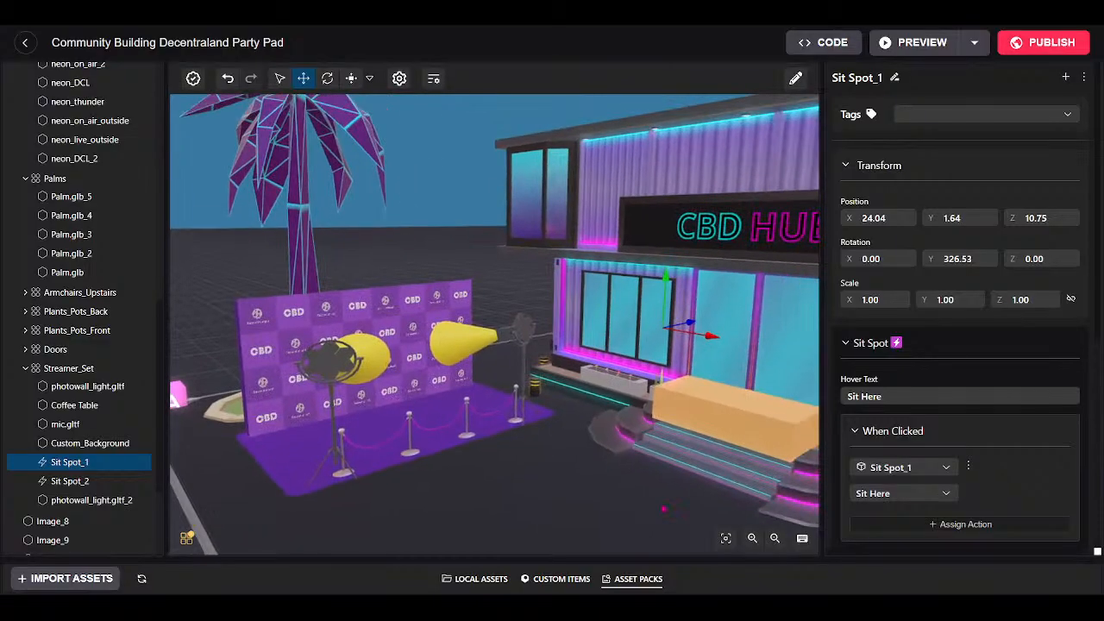
pyautogui.click(440, 295)
pyautogui.scroll(-3, 78, 440)
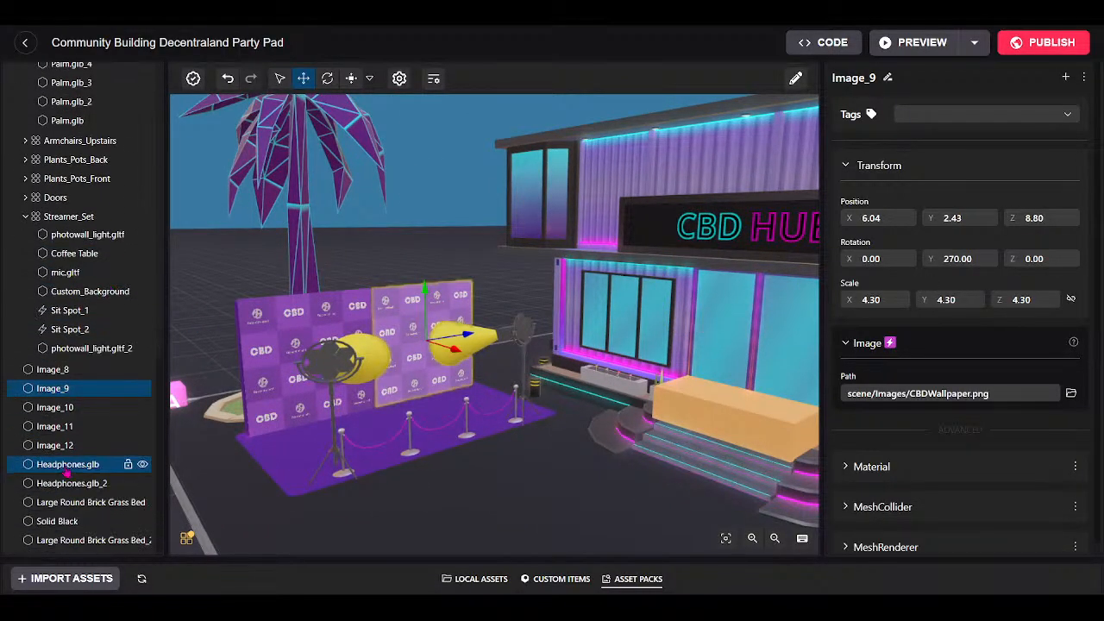
pyautogui.rightClick(54, 388)
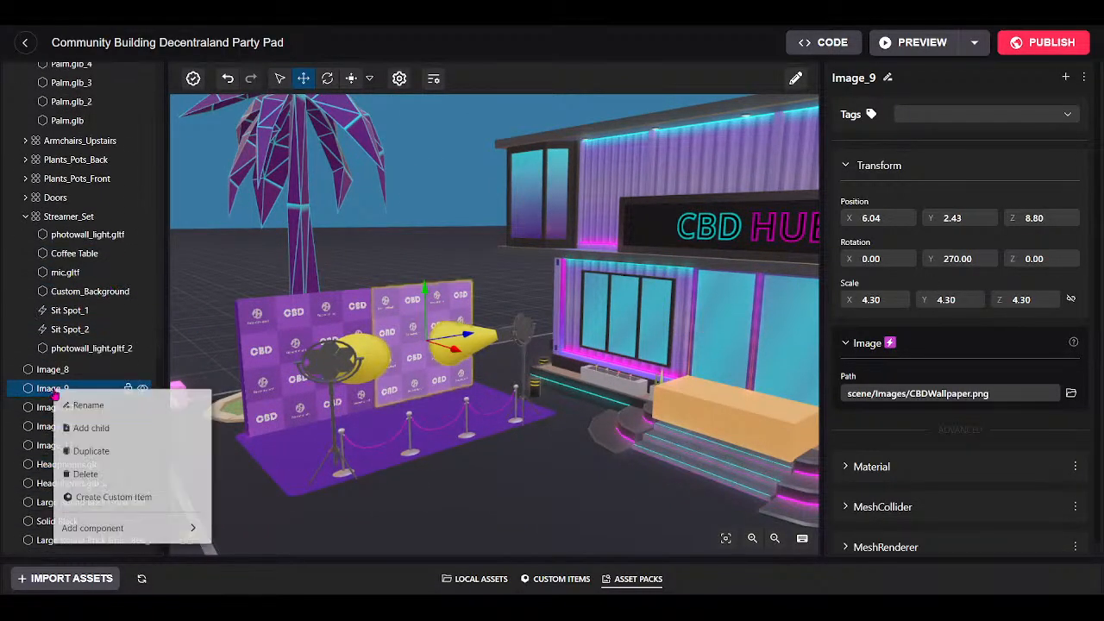
pyautogui.click(90, 450)
pyautogui.click(303, 78)
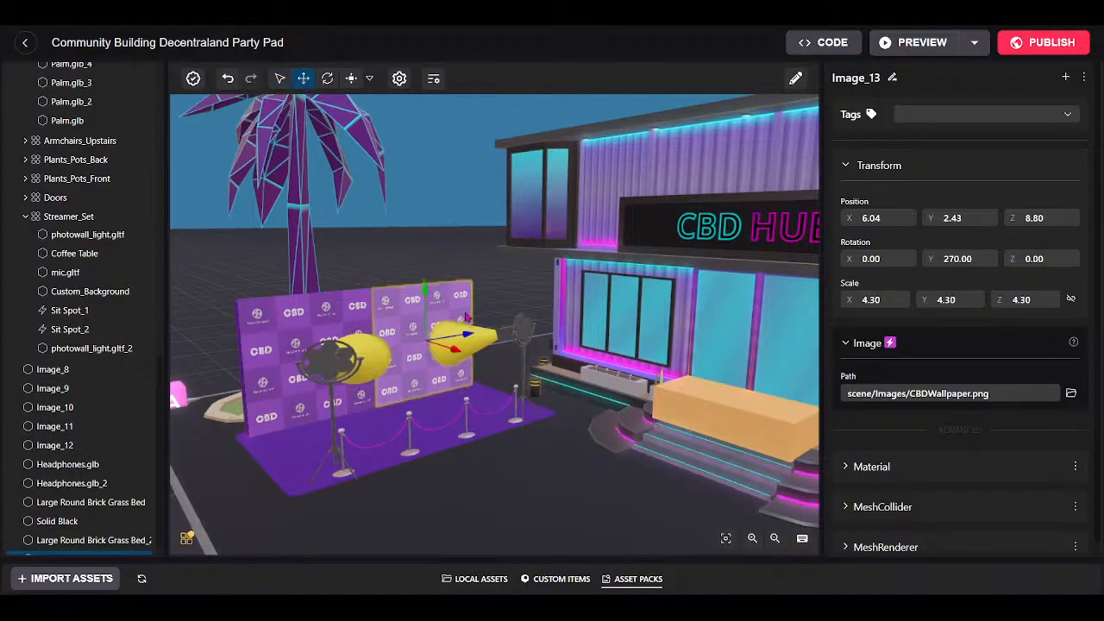
# Move the duplicated wallpaper panel up to the balcony lounge windows at Y 7.16, Z 23.82.
pyautogui.moveTo(463, 339); pyautogui.dragTo(673, 192)
pyautogui.moveTo(672, 280); pyautogui.dragTo(537, 311)
pyautogui.press('w')
pyautogui.press('d')
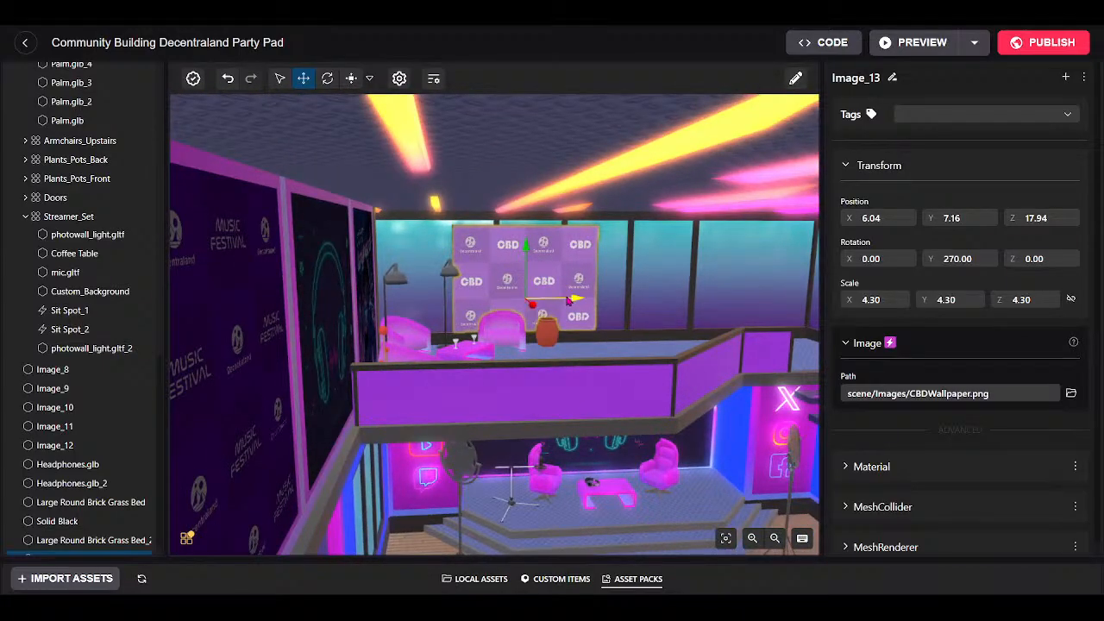
pyautogui.moveTo(578, 299); pyautogui.dragTo(761, 304)
pyautogui.moveTo(655, 466); pyautogui.dragTo(587, 457)
pyautogui.press('w')
pyautogui.press('s')
pyautogui.press('w')
pyautogui.press('d')
pyautogui.press('w')
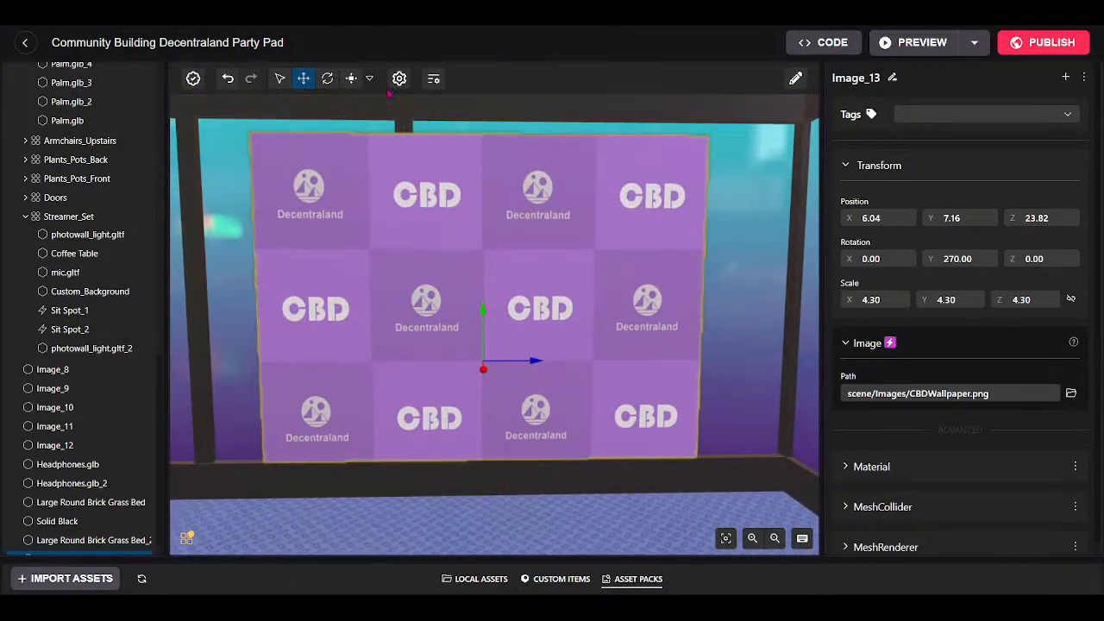
# Shrink the duplicated panel to scale 1.78, 1.28, 1.78 and reposition it on the window at Y 7.47, Z 25.27.
pyautogui.click(351, 78)
pyautogui.moveTo(484, 363); pyautogui.dragTo(460, 354)
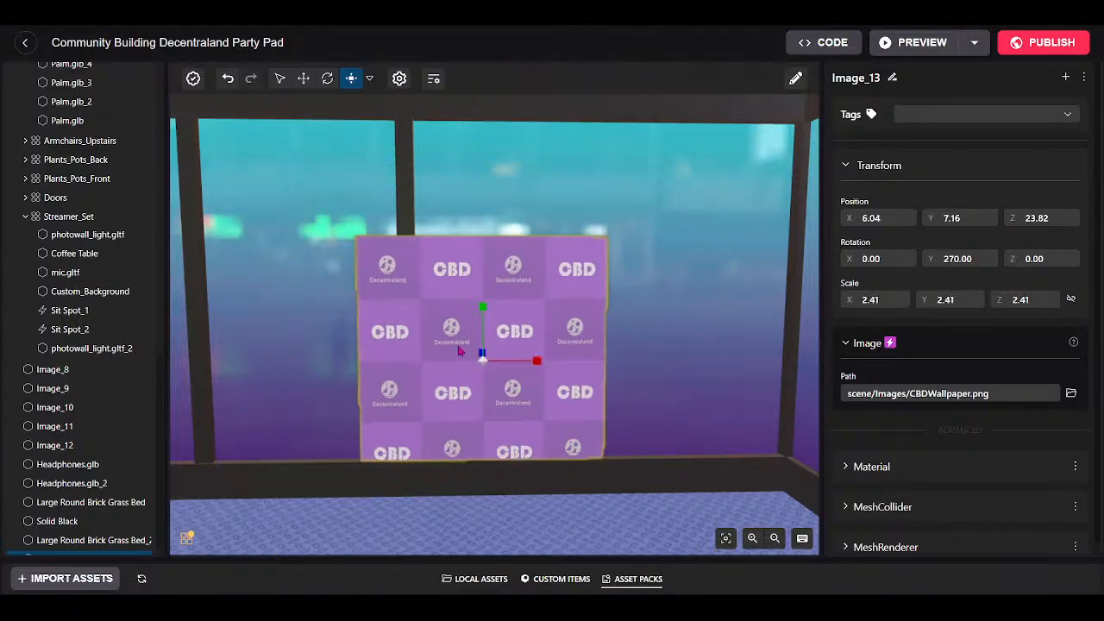
pyautogui.moveTo(483, 307); pyautogui.dragTo(484, 397)
pyautogui.click(303, 79)
pyautogui.moveTo(531, 363); pyautogui.dragTo(682, 374)
pyautogui.moveTo(631, 308); pyautogui.dragTo(630, 276)
pyautogui.click(351, 79)
pyautogui.moveTo(644, 341); pyautogui.dragTo(584, 486)
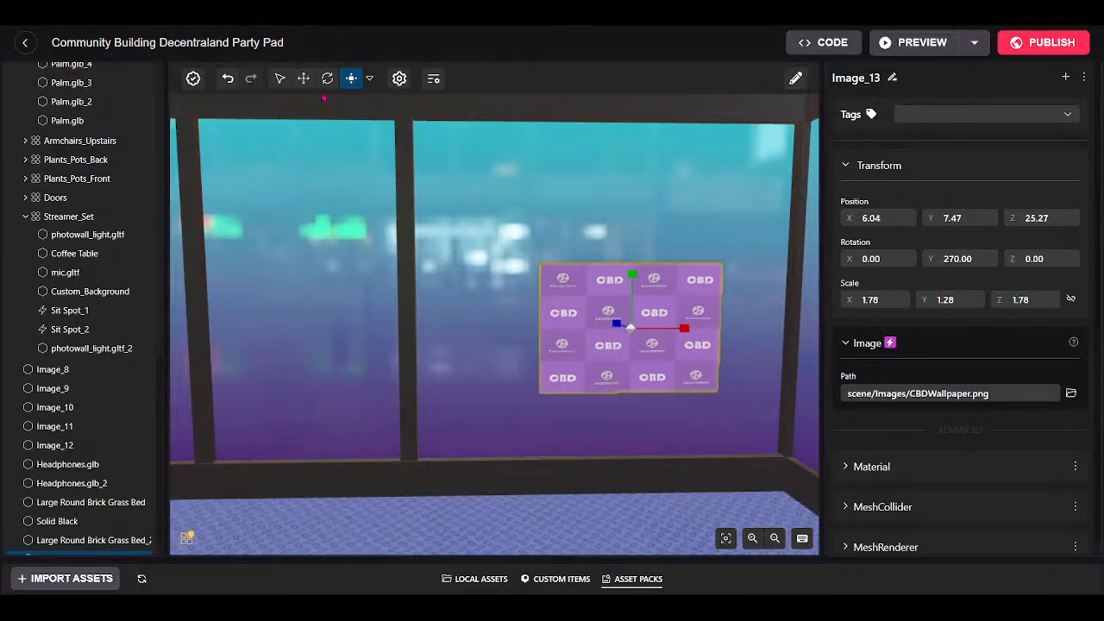
# Lower the small panel to Y 7.31 and widen it to an X scale of 2.09.
pyautogui.click(303, 79)
pyautogui.moveTo(632, 293); pyautogui.dragTo(632, 309)
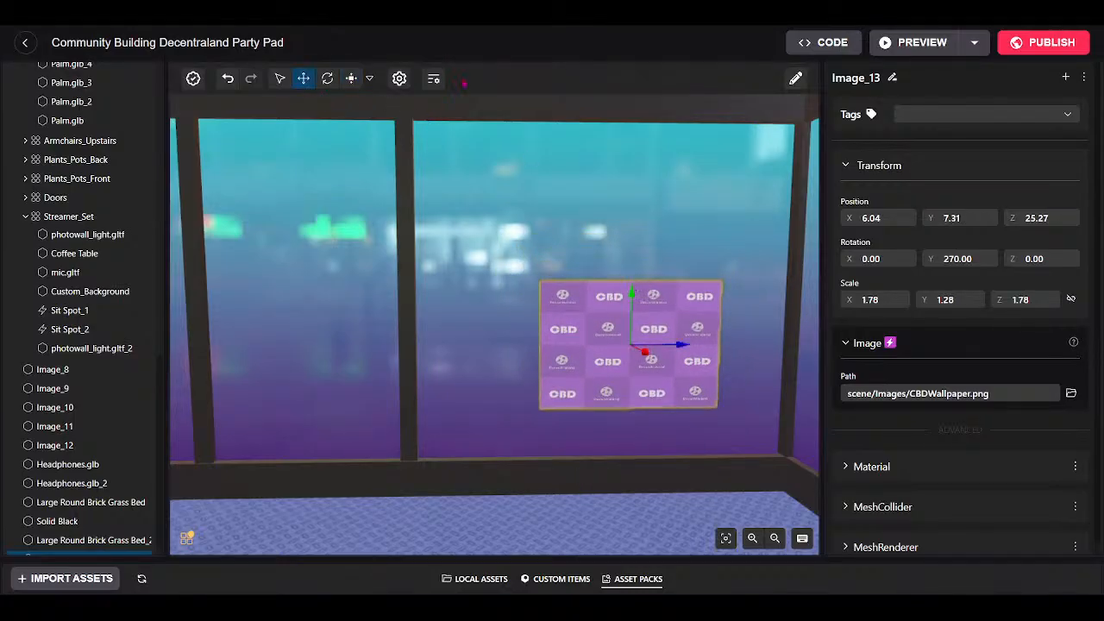
pyautogui.click(351, 78)
pyautogui.moveTo(690, 349); pyautogui.dragTo(738, 345)
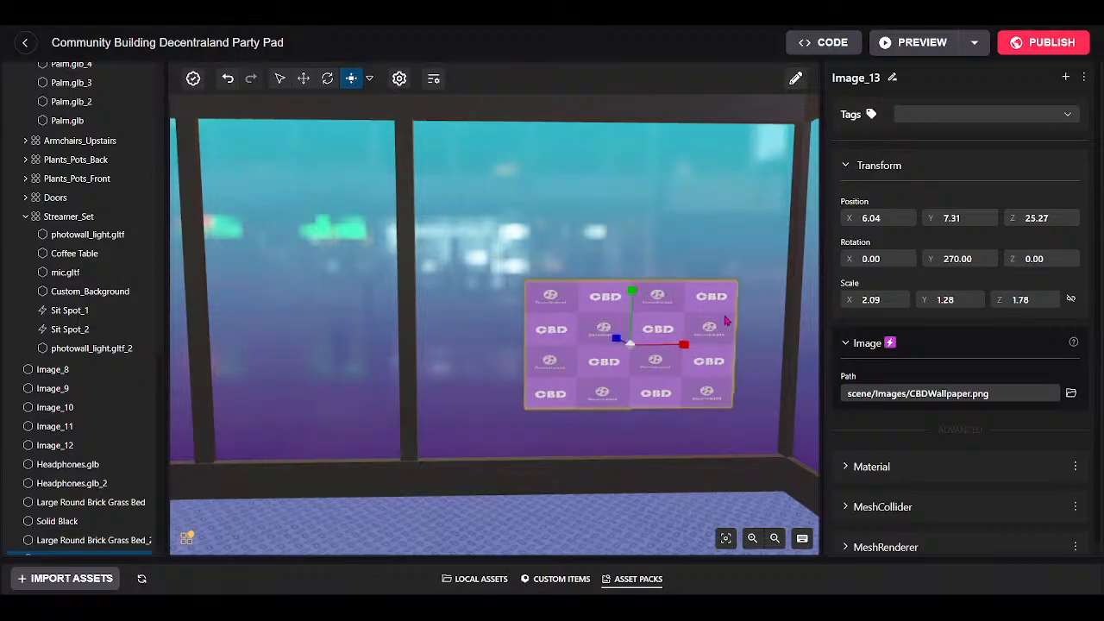
# Replace the small panel's image path with scene/Images/BBL1.png.
pyautogui.click(1029, 397)
pyautogui.click(1014, 397)
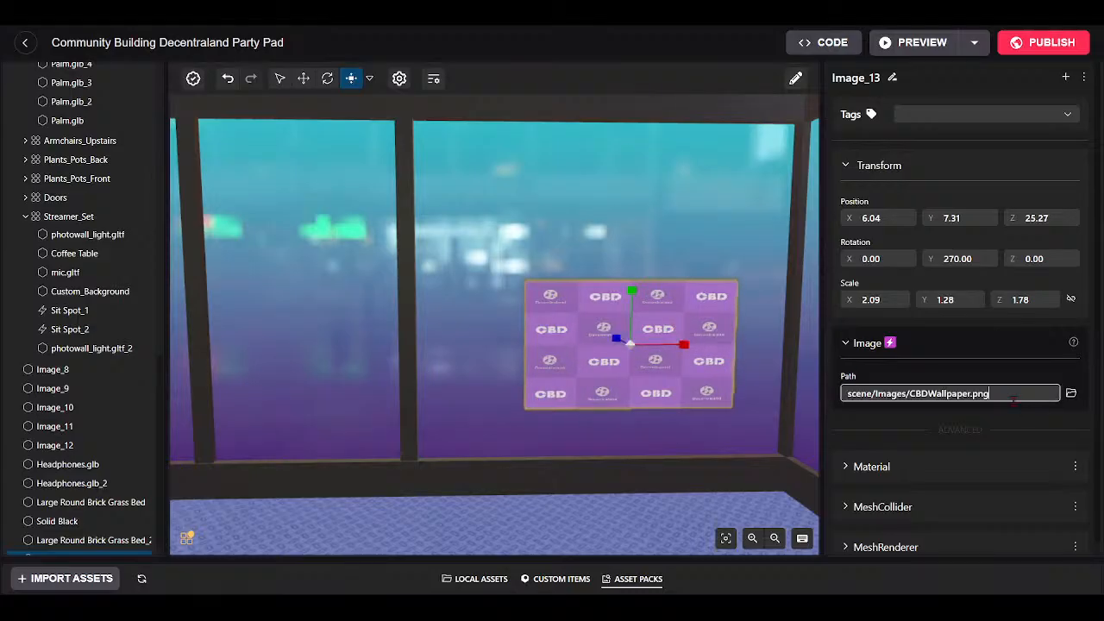
pyautogui.write('=')
pyautogui.press('BackSpace')
pyautogui.press('BackSpace')
pyautogui.press('BackSpace')
pyautogui.press('BackSpace')
pyautogui.press('BackSpace')
pyautogui.press('BackSpace')
pyautogui.press('BackSpace')
pyautogui.press('BackSpace')
pyautogui.press('BackSpace')
pyautogui.press('BackSpace')
pyautogui.press('BackSpace')
pyautogui.press('BackSpace')
pyautogui.press('BackSpace')
pyautogui.press('BackSpace')
pyautogui.press('BackSpace')
pyautogui.press('BackSpace')
pyautogui.press('BackSpace')
pyautogui.press('BackSpace')
pyautogui.press('BackSpace')
pyautogui.press('BackSpace')
pyautogui.press('BackSpace')
pyautogui.press('BackSpace')
pyautogui.press('BackSpace')
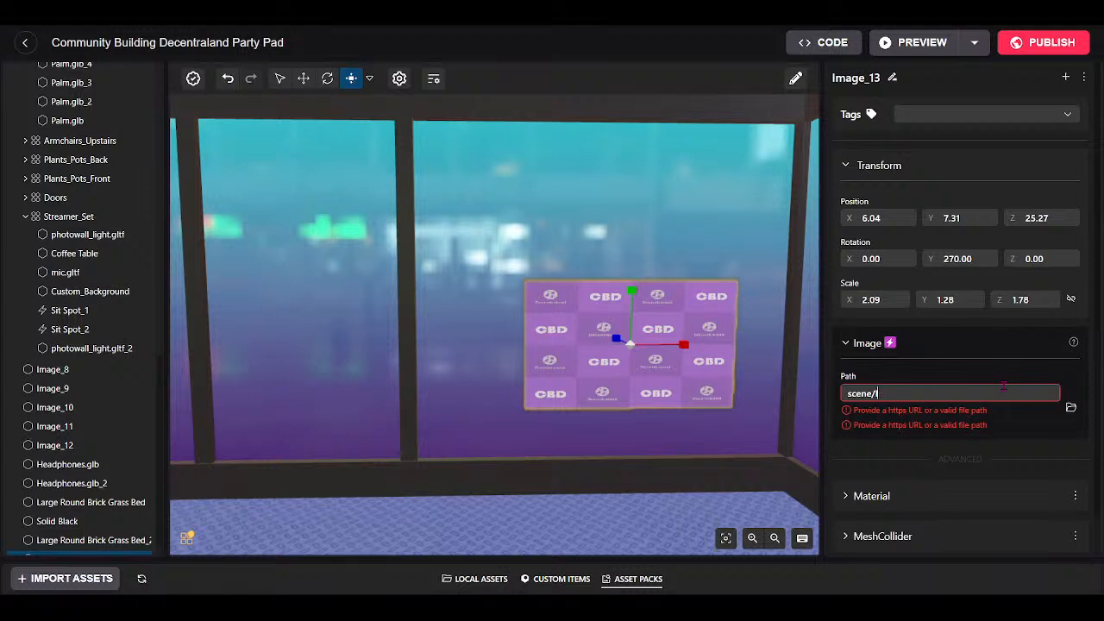
pyautogui.click(1072, 393)
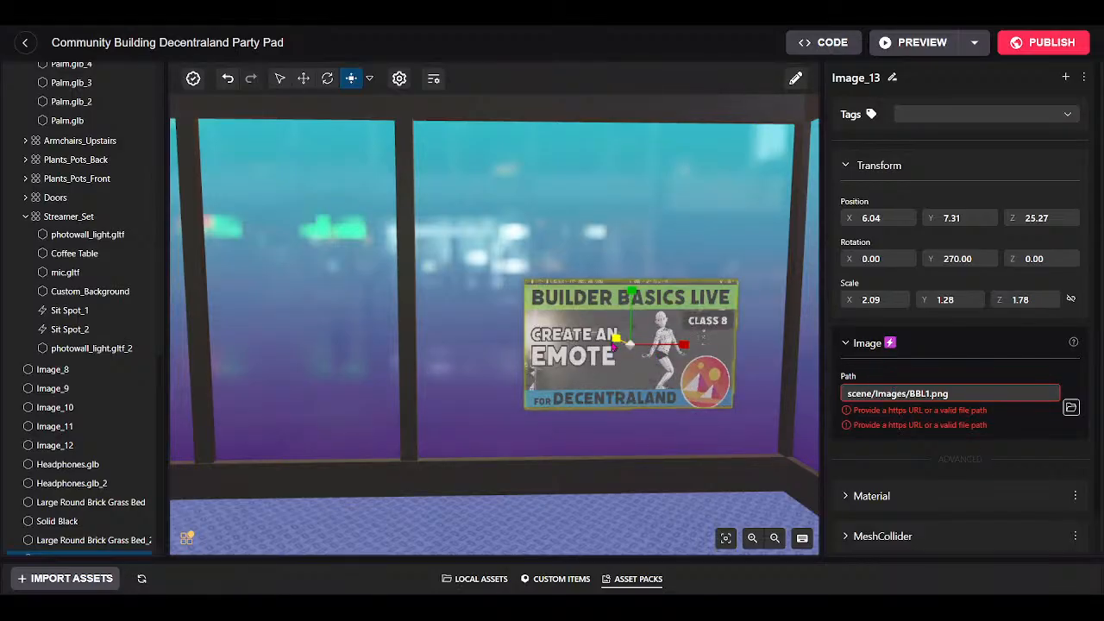
# Duplicate the Create an Emote poster and slide the copy along the windows to Z 22.50.
pyautogui.moveTo(645, 466); pyautogui.dragTo(653, 498)
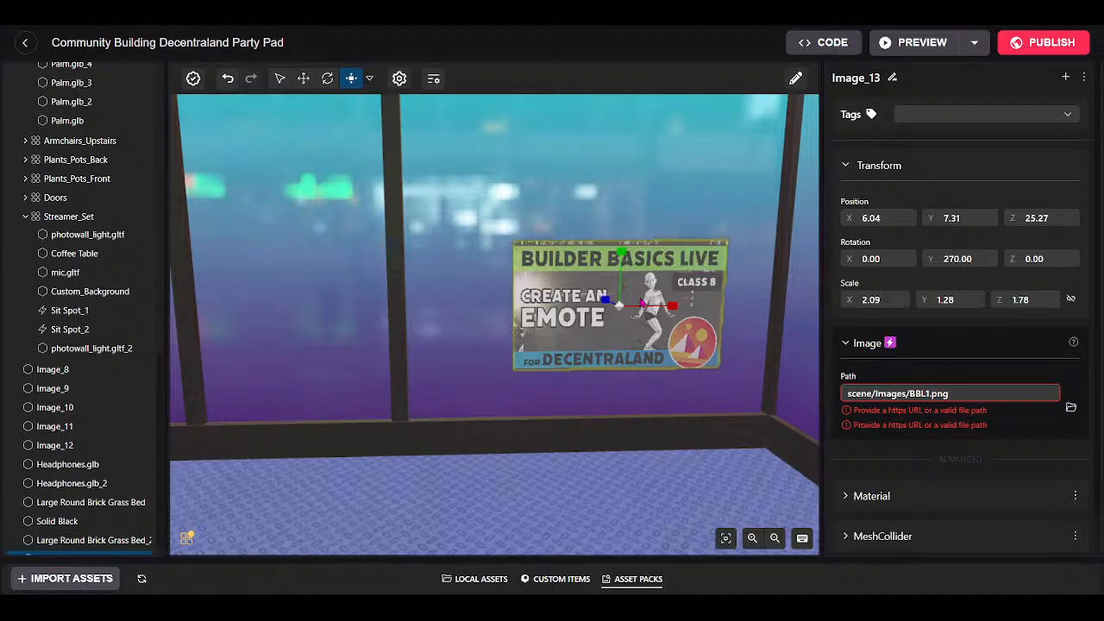
pyautogui.scroll(-1, 112, 452)
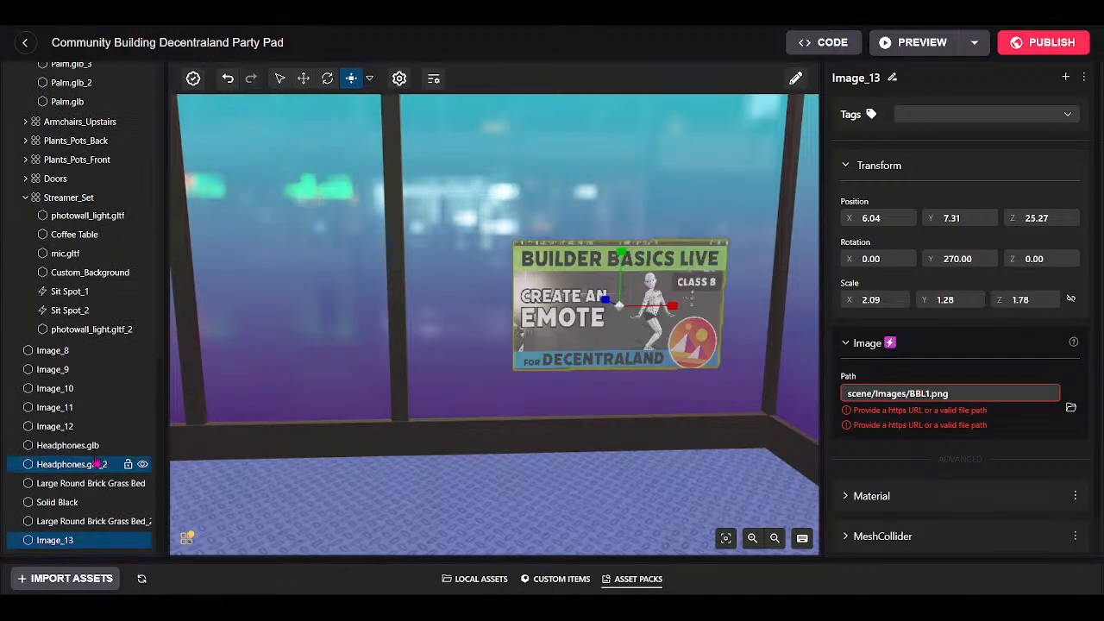
pyautogui.rightClick(72, 540)
pyautogui.click(121, 511)
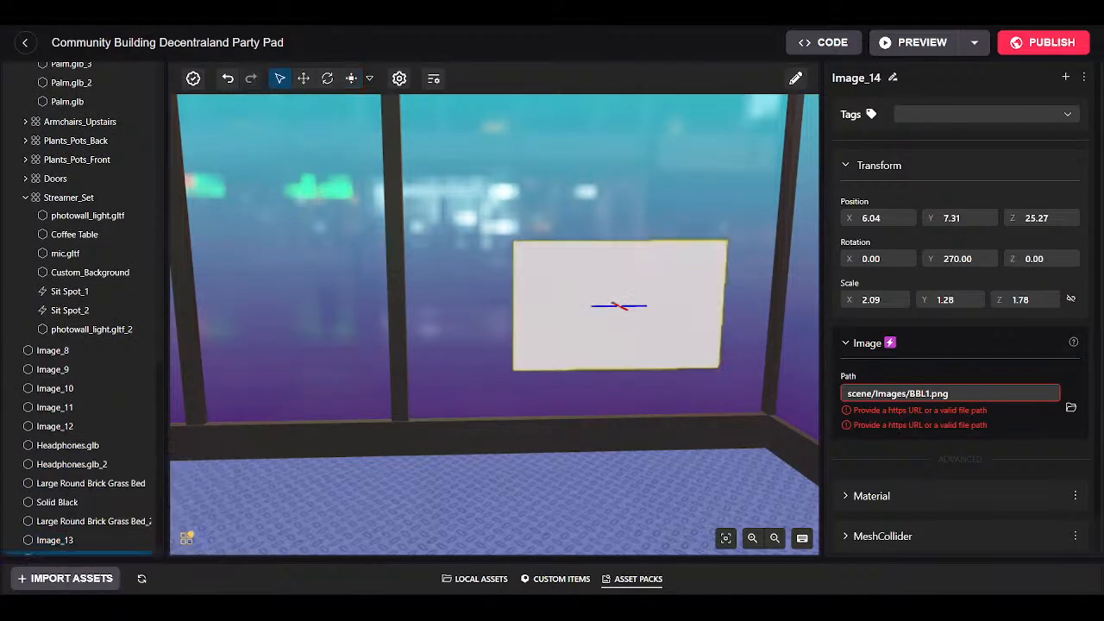
pyautogui.click(304, 82)
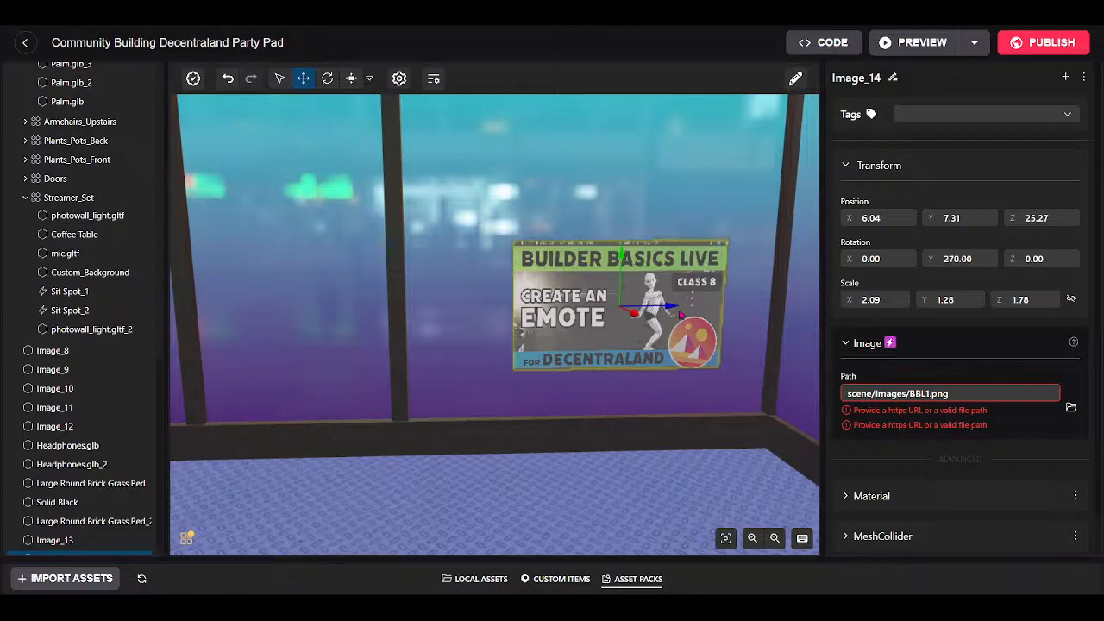
pyautogui.moveTo(684, 324); pyautogui.dragTo(386, 336)
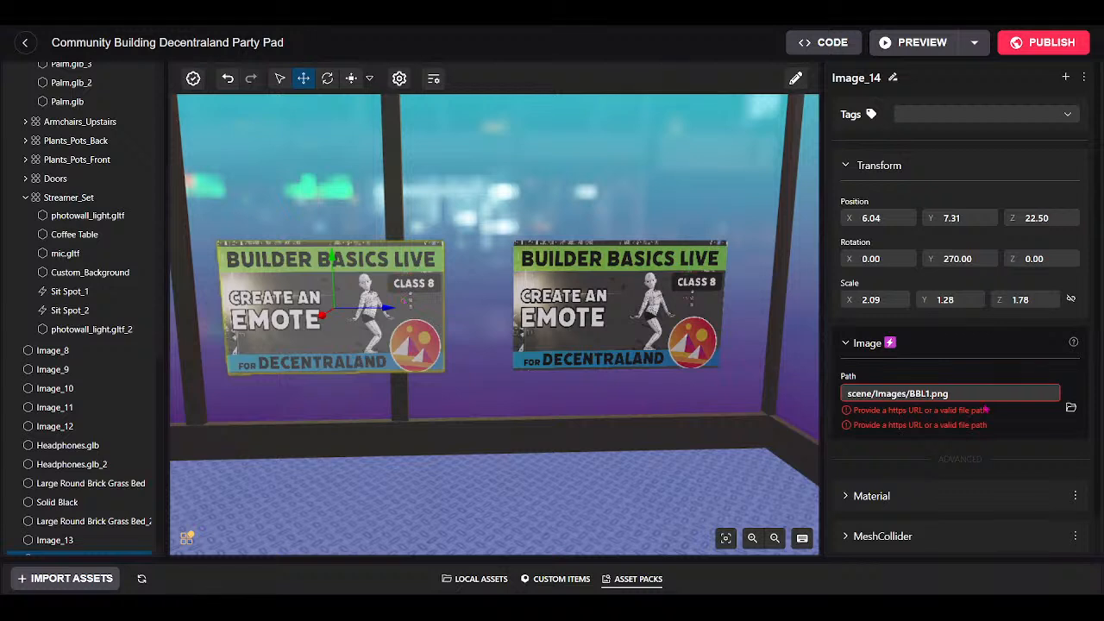
# Set the copied poster's image path to scene/Images/BBL2.png and shift it to Z 22.90.
pyautogui.press('BackSpace')
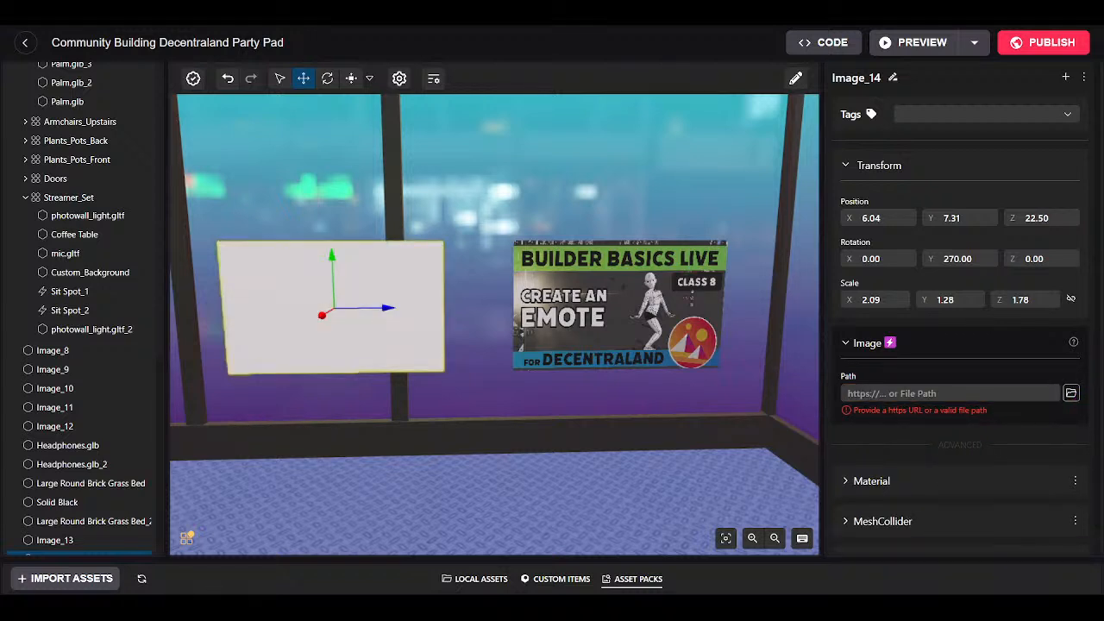
pyautogui.write('scene/Images/BBL2.png')
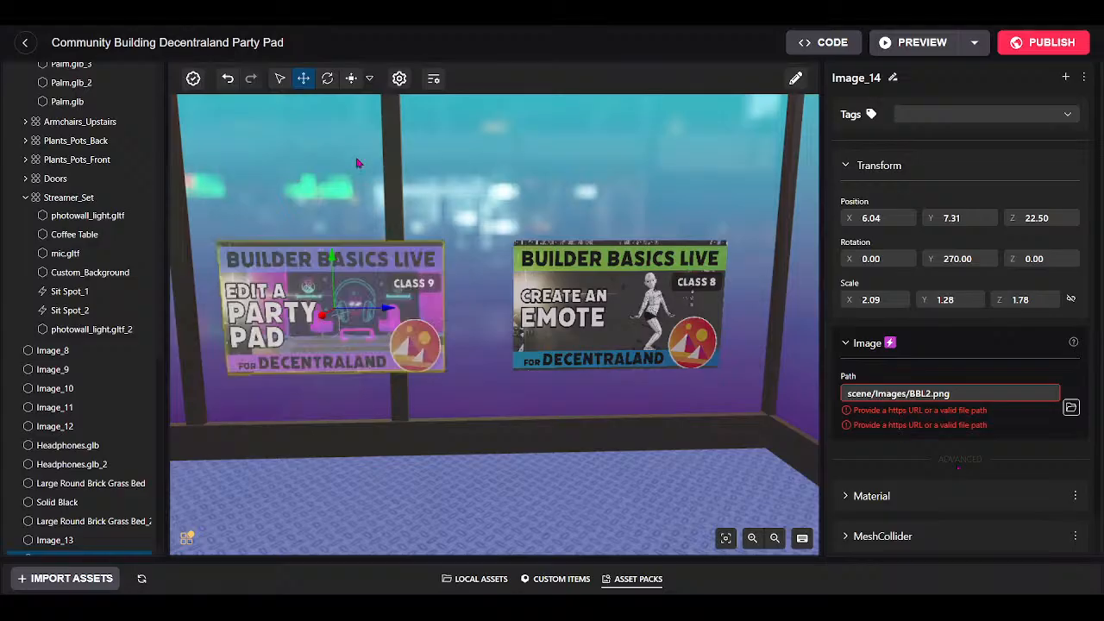
pyautogui.moveTo(390, 308)
pyautogui.mouseDown()
pyautogui.moveTo(350, 308)
pyautogui.moveTo(407, 309)
pyautogui.moveTo(382, 309)
pyautogui.mouseUp()
# Duplicate the Create an Emote poster again and slide the copy past the Party Pad poster to Z 20.50.
pyautogui.moveTo(514, 415); pyautogui.dragTo(364, 316)
pyautogui.moveTo(507, 422); pyautogui.dragTo(479, 431)
pyautogui.moveTo(475, 309); pyautogui.dragTo(544, 342)
pyautogui.click(701, 343)
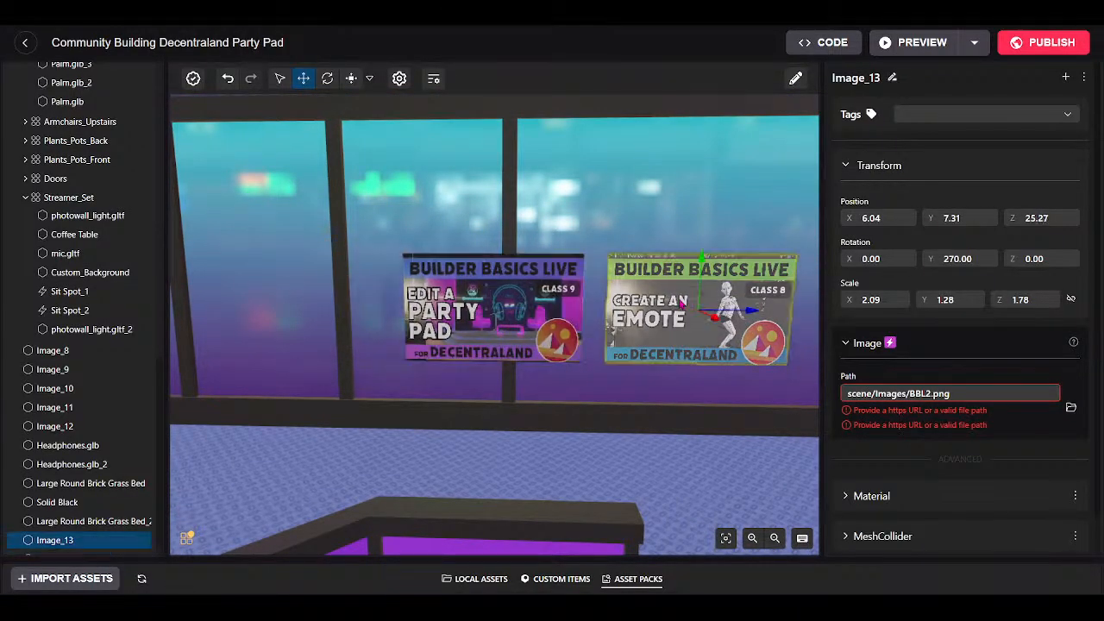
pyautogui.rightClick(84, 543)
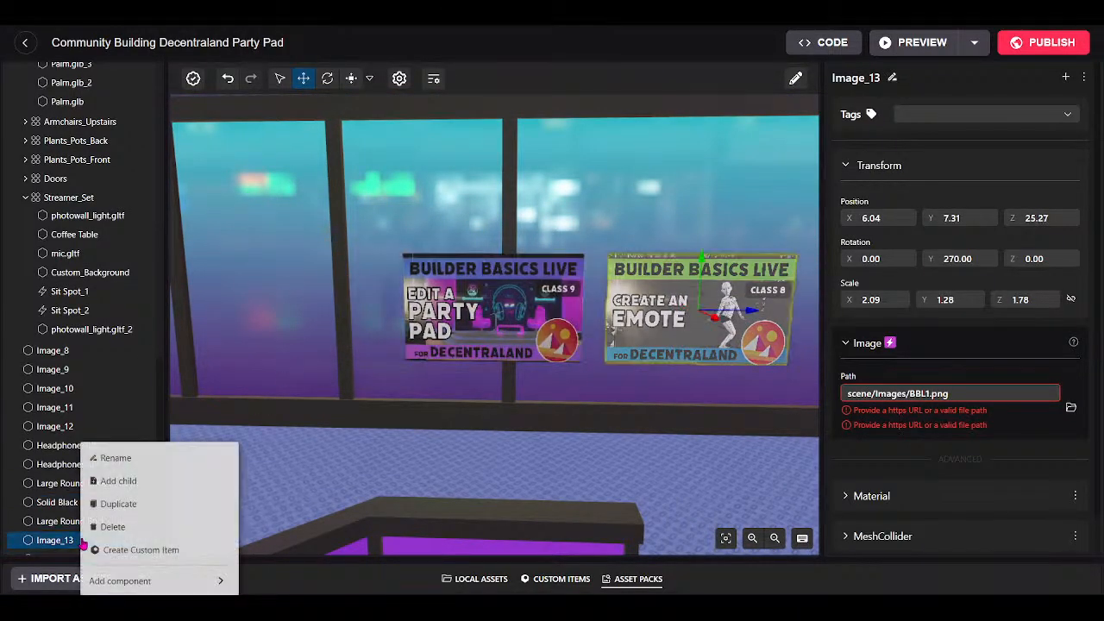
pyautogui.click(121, 505)
pyautogui.click(304, 78)
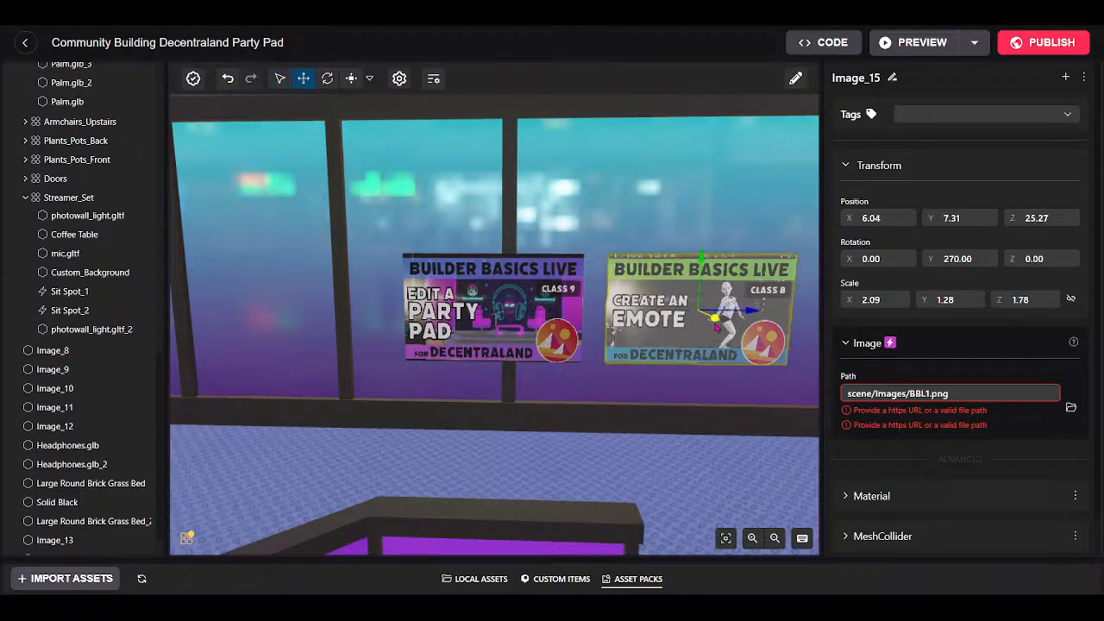
pyautogui.moveTo(743, 313); pyautogui.dragTo(340, 315)
# Duplicate the Edit a Party Pad poster and slide the copy beyond the second Create an Emote poster.
pyautogui.scroll(-3, 618, 438)
pyautogui.moveTo(619, 439); pyautogui.dragTo(534, 347)
pyautogui.click(534, 307)
pyautogui.scroll(-1, 121, 421)
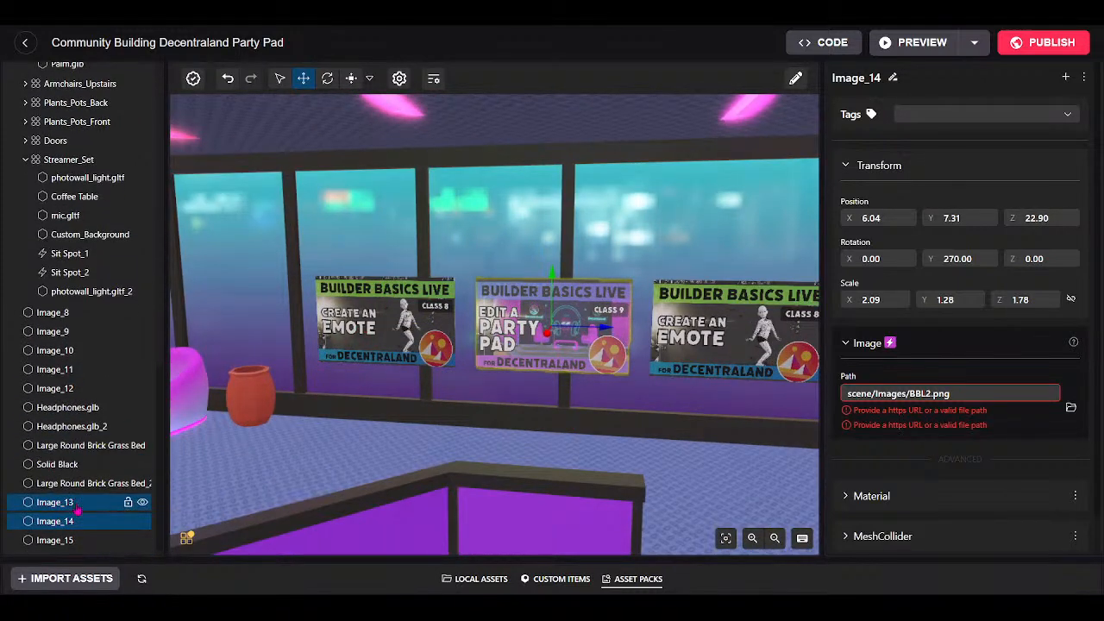
pyautogui.rightClick(75, 521)
pyautogui.click(97, 509)
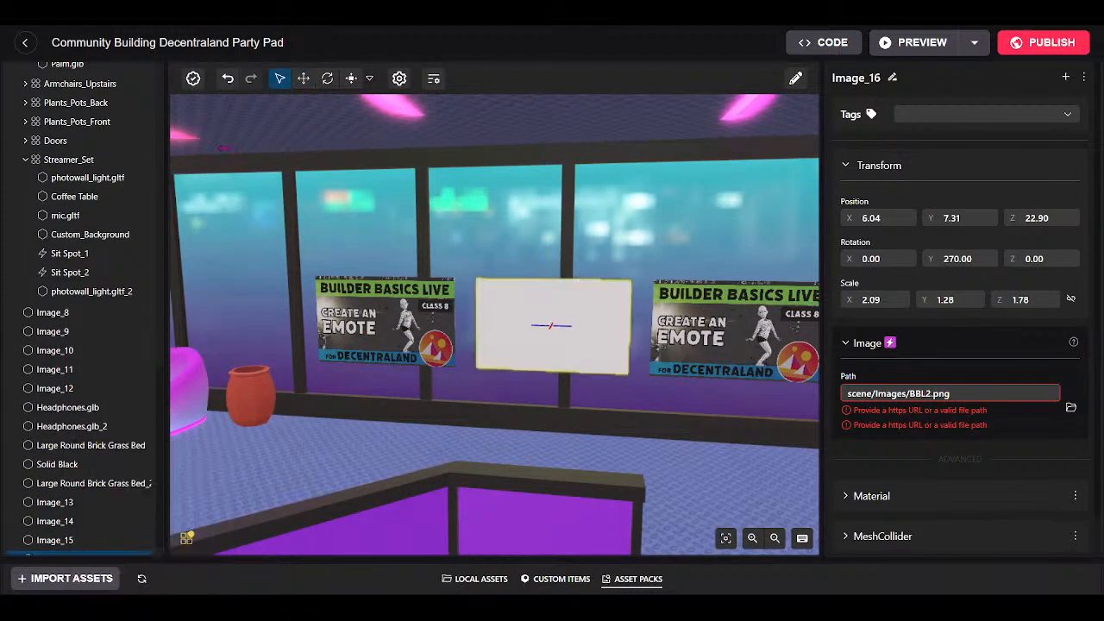
pyautogui.click(304, 78)
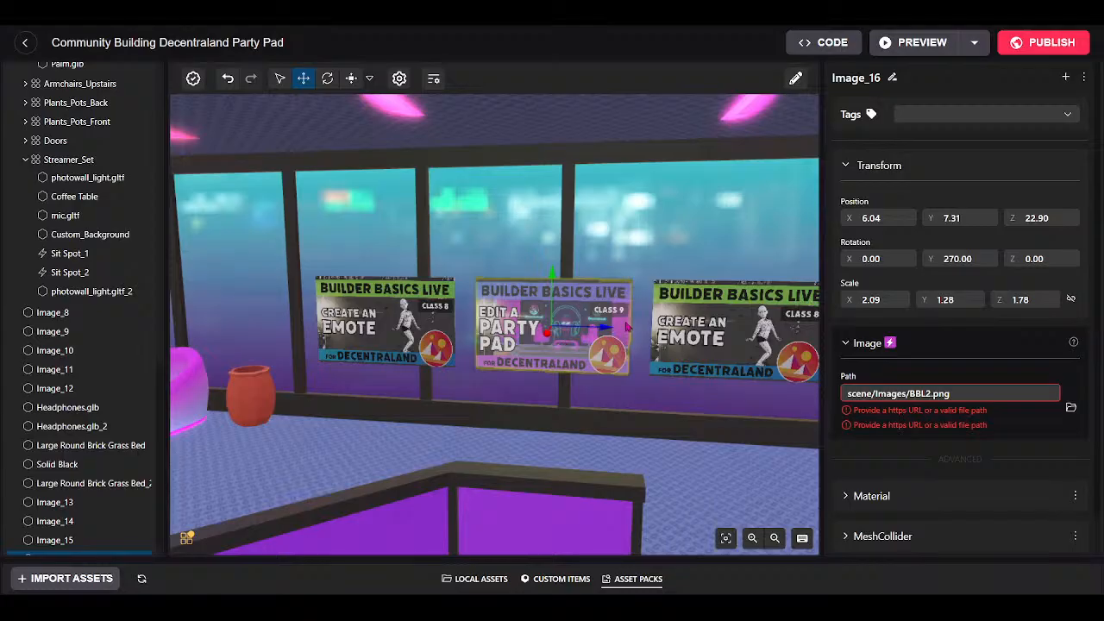
pyautogui.moveTo(635, 327); pyautogui.dragTo(284, 309)
# Duplicate the second Create an Emote poster and place the copy at the row's end behind the floor lamp, at Z 15.72.
pyautogui.scroll(-5, 570, 408)
pyautogui.press('w')
pyautogui.moveTo(570, 408); pyautogui.dragTo(658, 439)
pyautogui.click(516, 321)
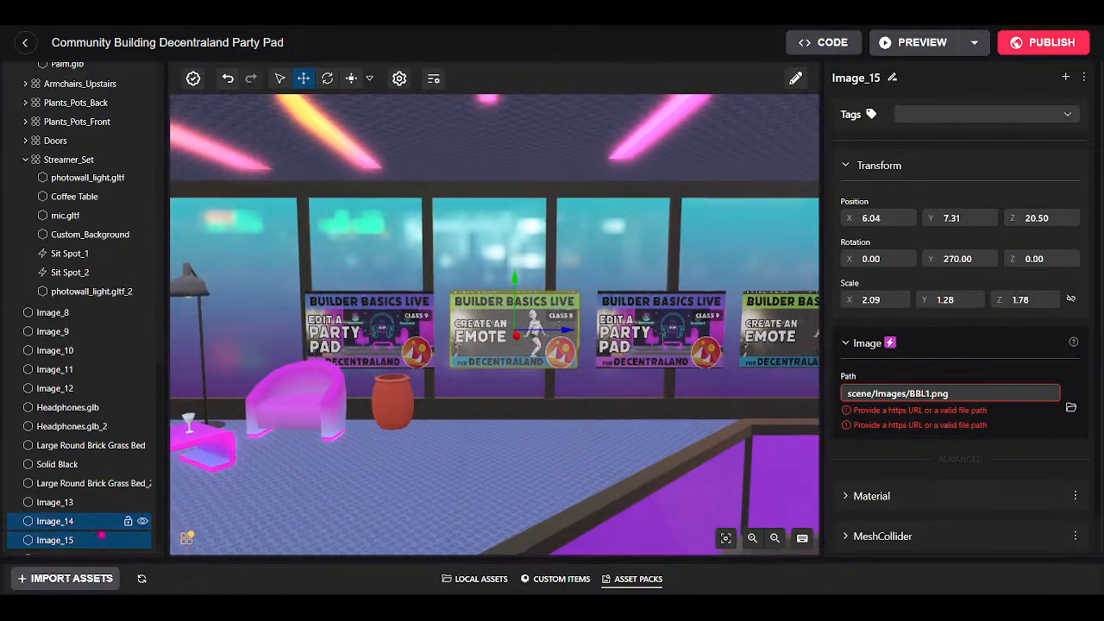
pyautogui.rightClick(64, 540)
pyautogui.click(98, 504)
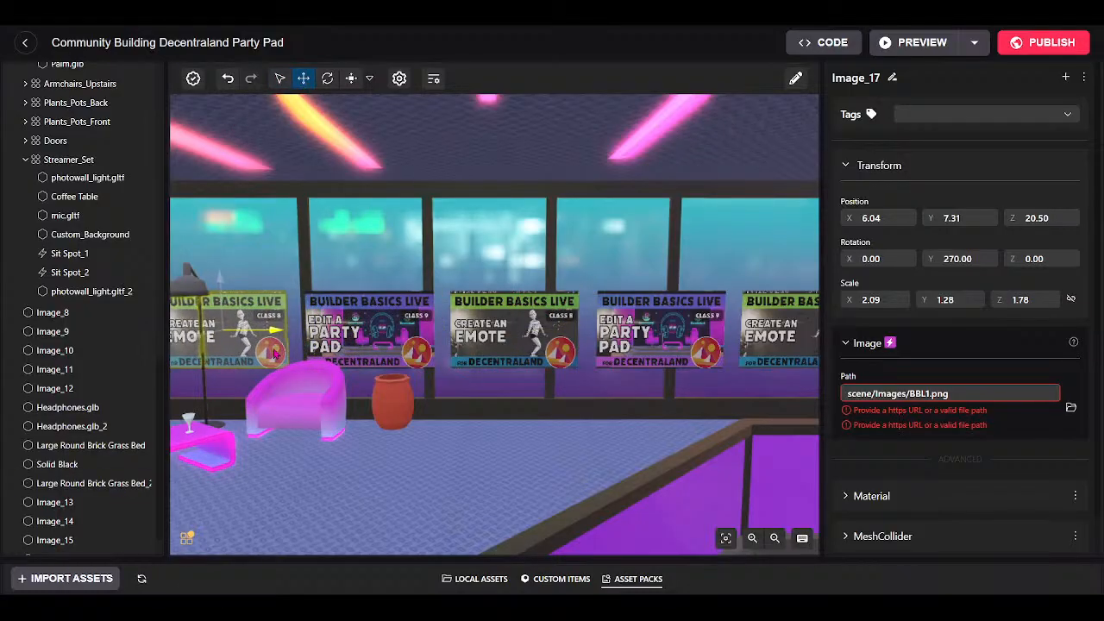
# Examine the row of Builder Basics Live posters up close and from across the balcony.
pyautogui.press('s')
pyautogui.moveTo(553, 490); pyautogui.dragTo(431, 494)
pyautogui.press('w')
pyautogui.press('w')
pyautogui.press('s')
pyautogui.press('w')
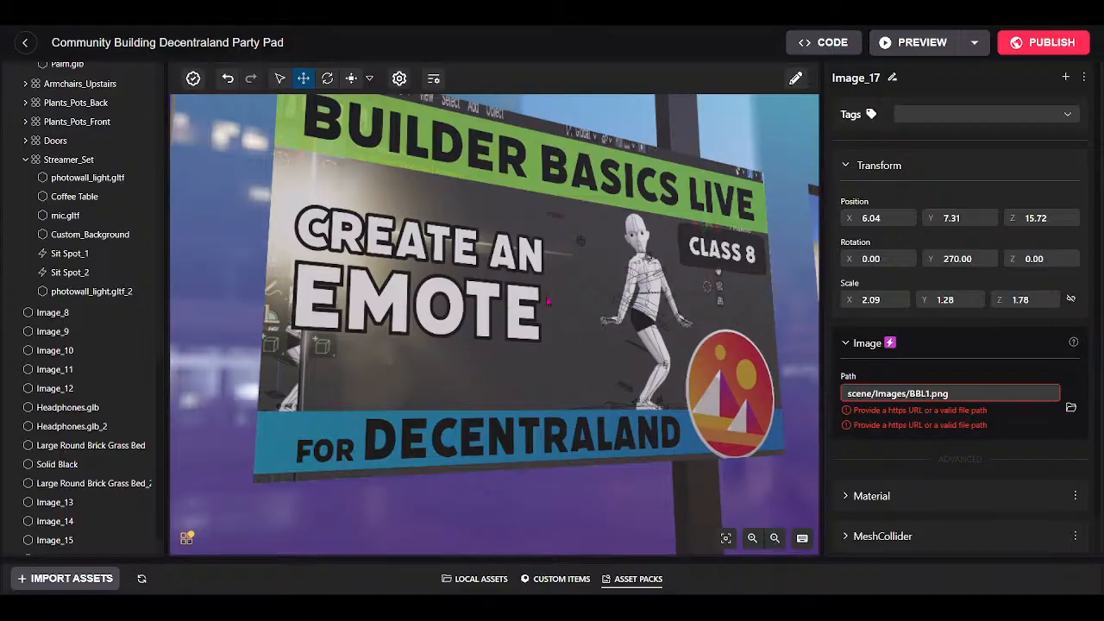
pyautogui.press('s')
pyautogui.moveTo(604, 283)
pyautogui.mouseDown()
pyautogui.moveTo(623, 301)
pyautogui.moveTo(552, 321)
pyautogui.moveTo(628, 316)
pyautogui.moveTo(602, 299)
pyautogui.mouseUp()
pyautogui.moveTo(610, 411); pyautogui.dragTo(540, 442)
pyautogui.scroll(-5, 558, 466)
pyautogui.scroll(2, 558, 466)
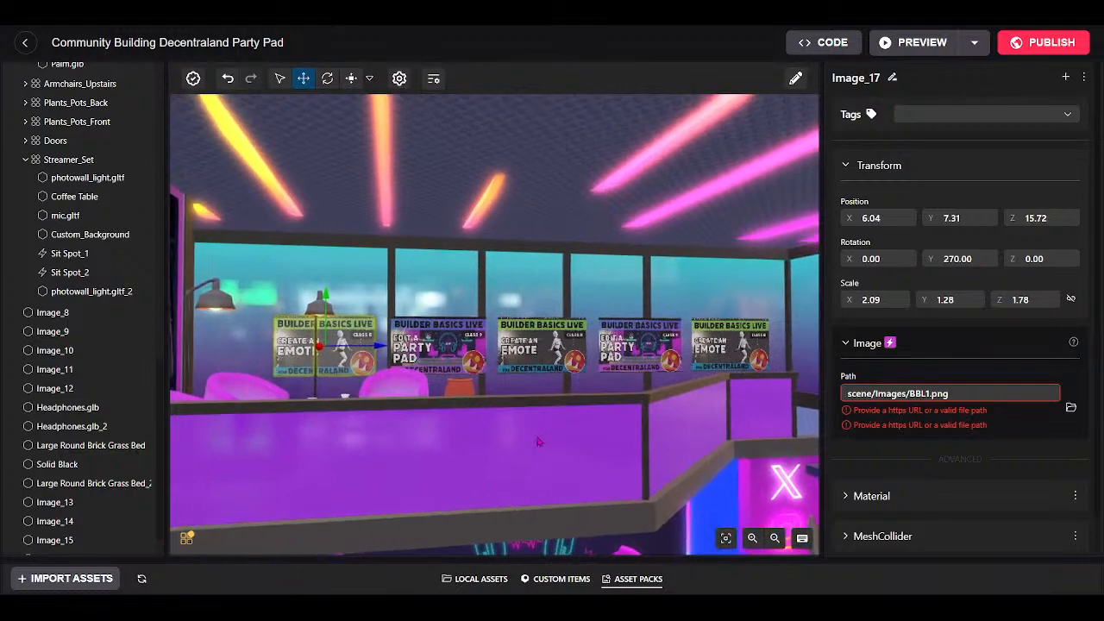
# Add a Solid Black block from the Voxels Pack to the scene inside the building.
pyautogui.moveTo(496, 505); pyautogui.dragTo(681, 430)
pyautogui.scroll(-10, 498, 514)
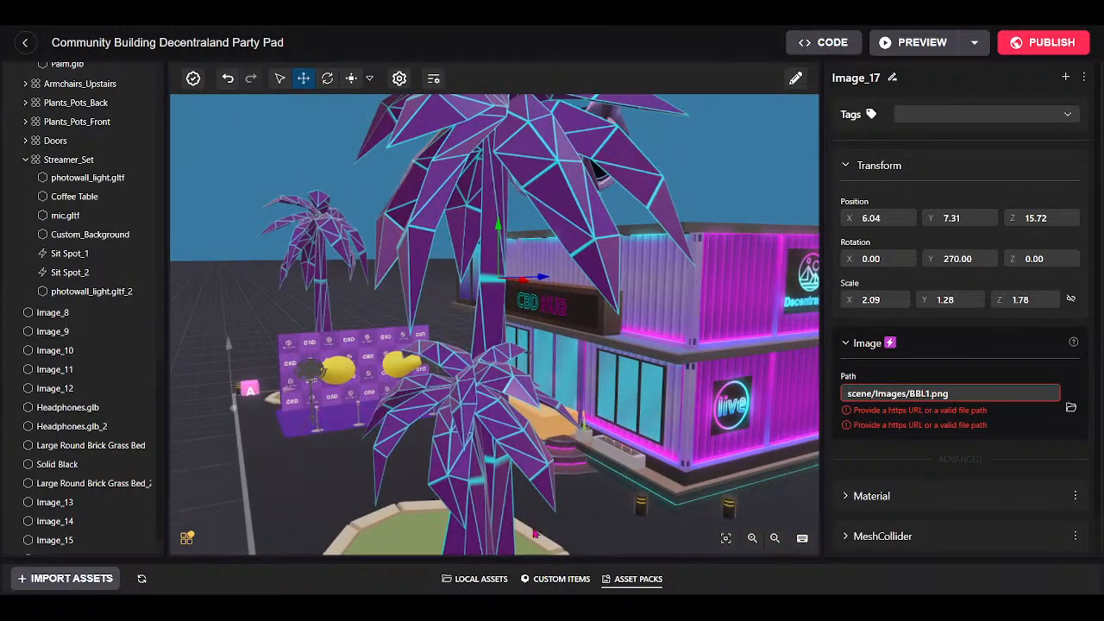
pyautogui.moveTo(553, 560); pyautogui.dragTo(518, 335)
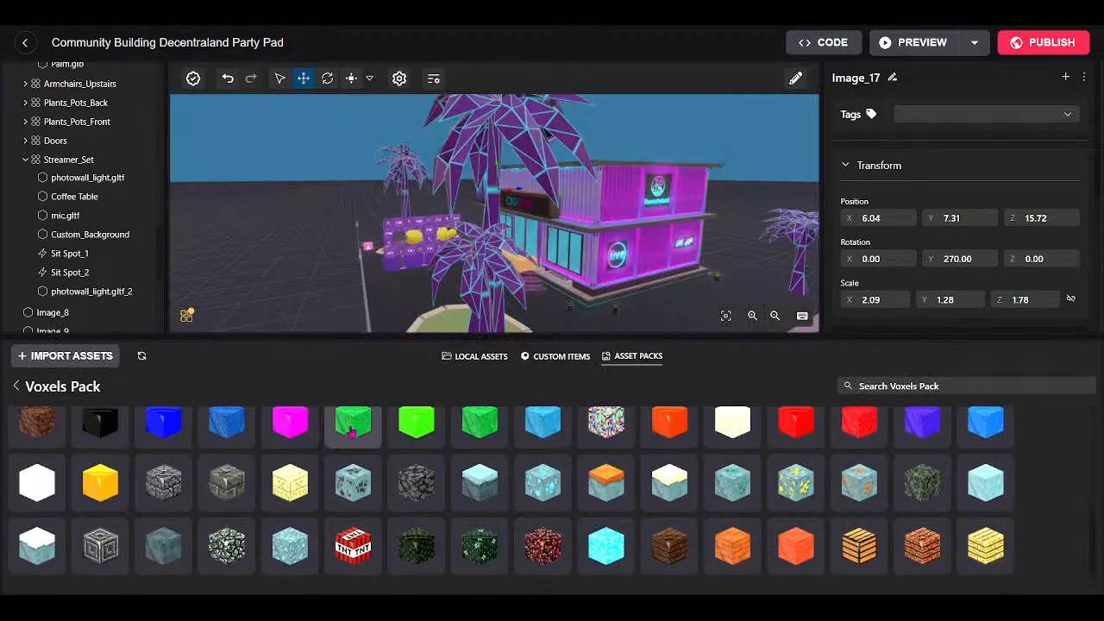
pyautogui.moveTo(100, 425); pyautogui.dragTo(571, 220)
pyautogui.scroll(3, 635, 455)
pyautogui.scroll(-3, 615, 445)
pyautogui.press('f')
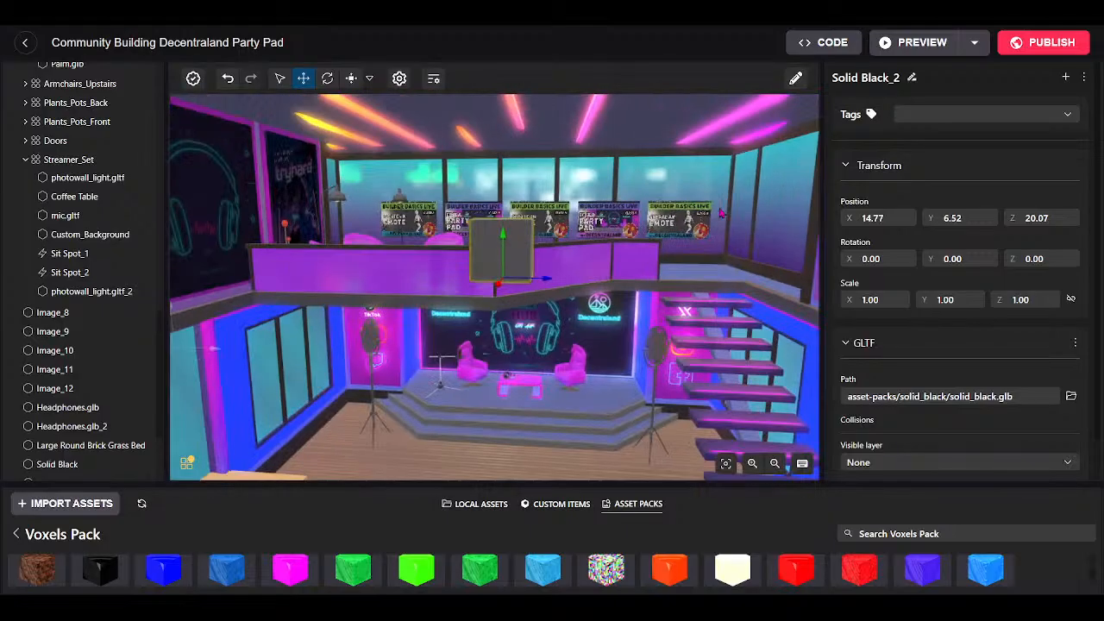
# Move the black block across to the upstairs windows at X 5.94, beside the middle Create an Emote poster.
pyautogui.scroll(2, 721, 213)
pyautogui.moveTo(721, 214); pyautogui.dragTo(483, 208)
pyautogui.press('d')
pyautogui.press('w')
pyautogui.moveTo(321, 373); pyautogui.dragTo(601, 354)
pyautogui.moveTo(517, 358); pyautogui.dragTo(594, 393)
pyautogui.press('w')
pyautogui.press('s')
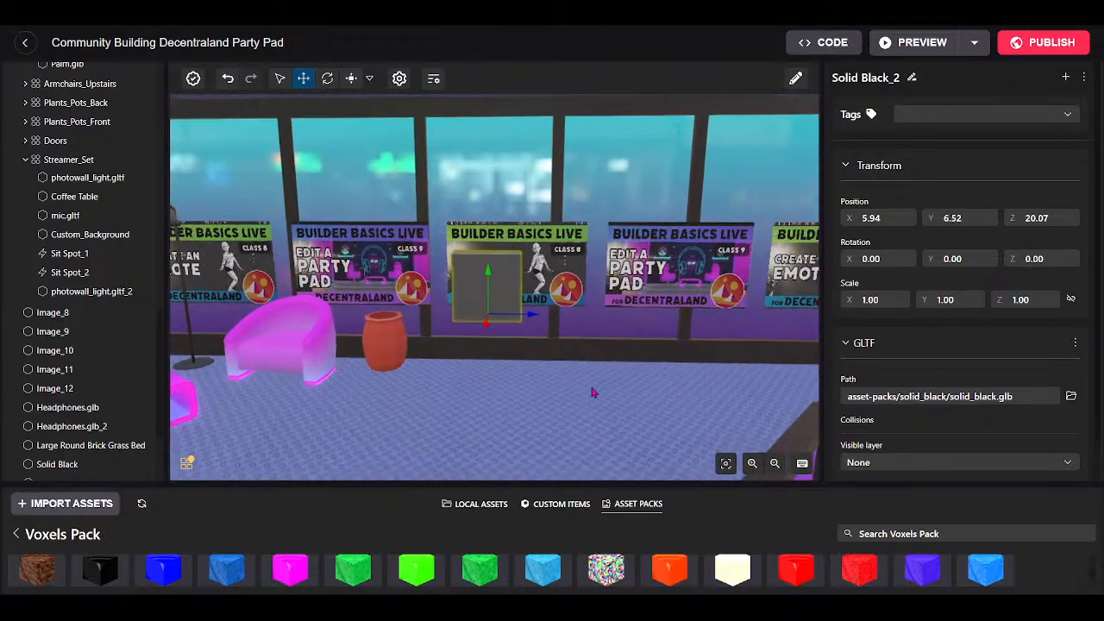
# Stretch the black block to Y scale 1.40 and place it in front of the middle Create an Emote poster at X 7.64, Y 6.74.
pyautogui.moveTo(496, 279); pyautogui.dragTo(485, 185)
pyautogui.click(349, 78)
pyautogui.click(304, 77)
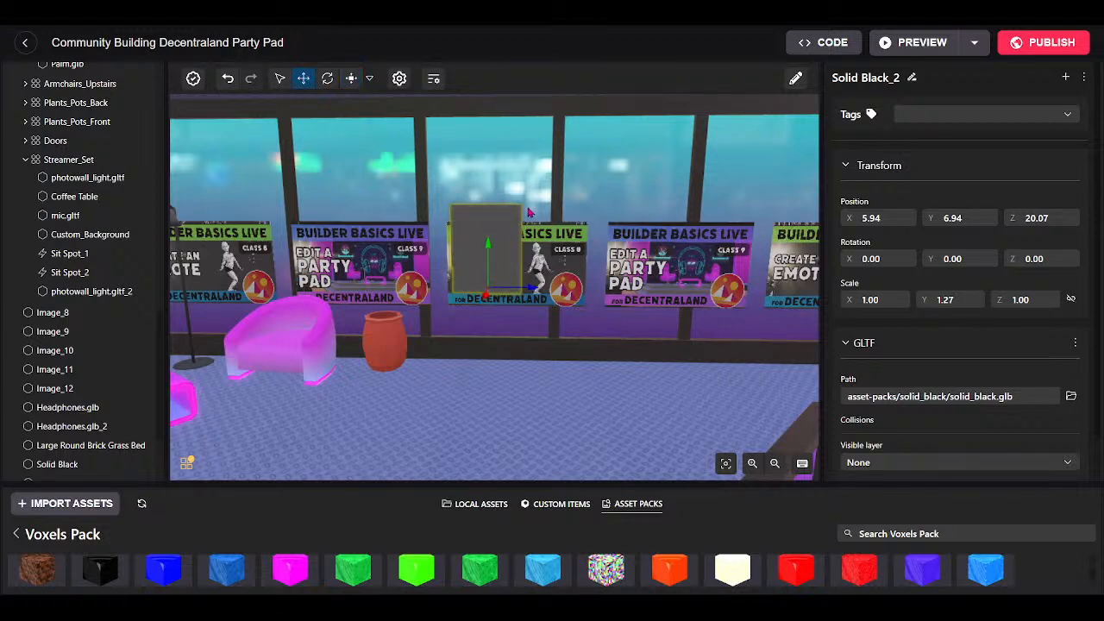
pyautogui.moveTo(489, 247)
pyautogui.mouseDown()
pyautogui.moveTo(488, 262)
pyautogui.moveTo(486, 228)
pyautogui.mouseUp()
pyautogui.click(352, 78)
pyautogui.moveTo(569, 250); pyautogui.dragTo(500, 251)
pyautogui.scroll(2, 369, 265)
pyautogui.click(303, 79)
pyautogui.moveTo(546, 365); pyautogui.dragTo(402, 308)
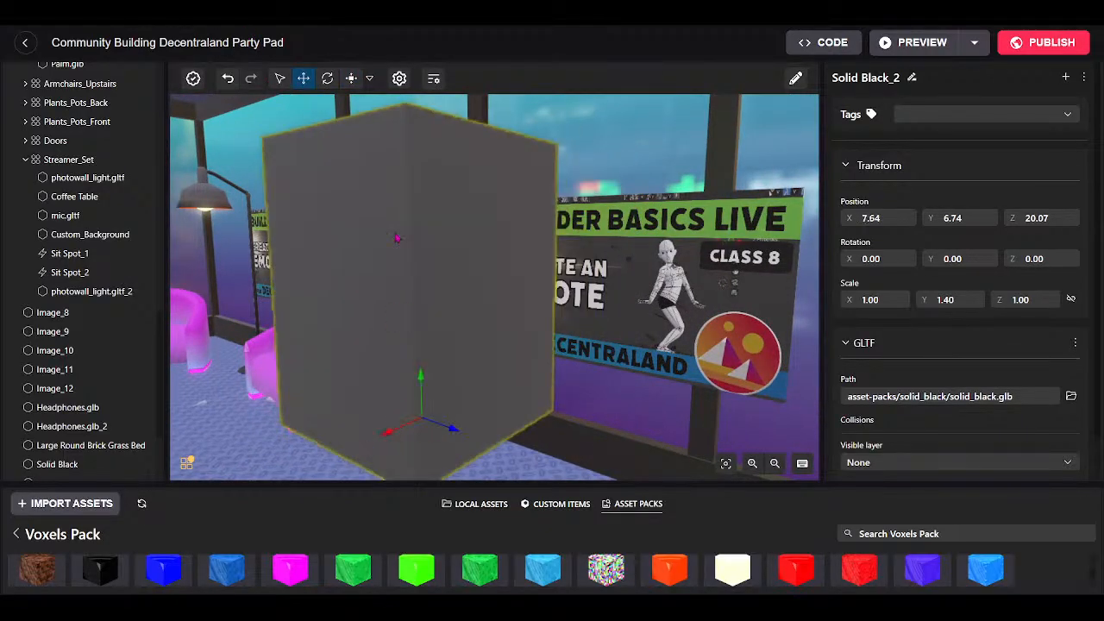
# Flatten the black block to X scale 0.09 at X 5.97 behind the poster, with its height at Y scale 1.58 and Y 6.49.
pyautogui.click(351, 79)
pyautogui.moveTo(386, 433); pyautogui.dragTo(565, 350)
pyautogui.click(304, 79)
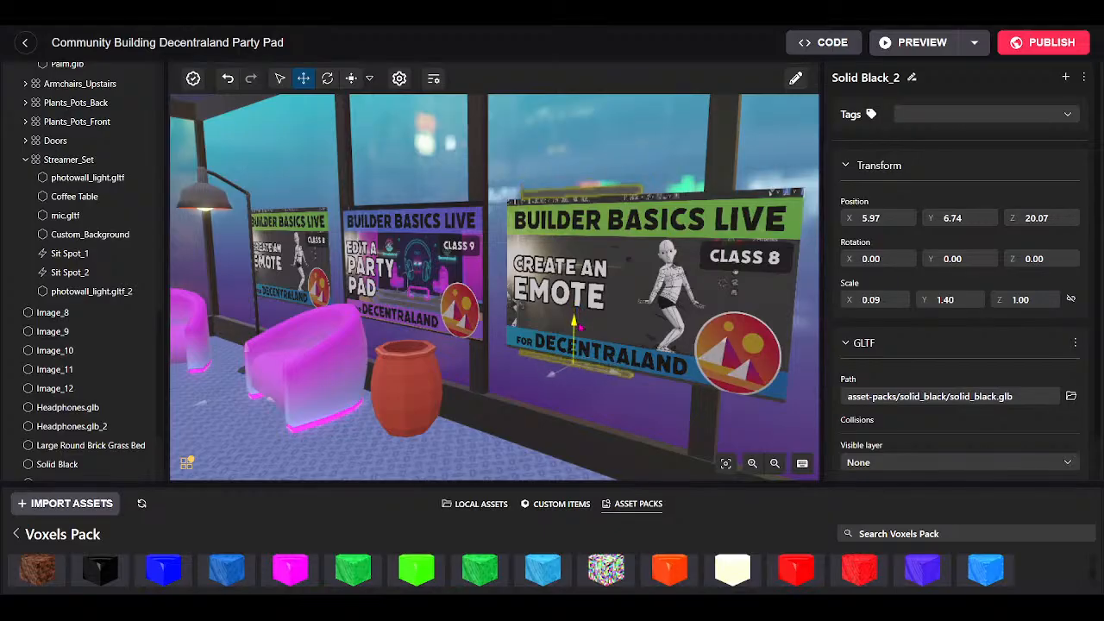
pyautogui.click(351, 78)
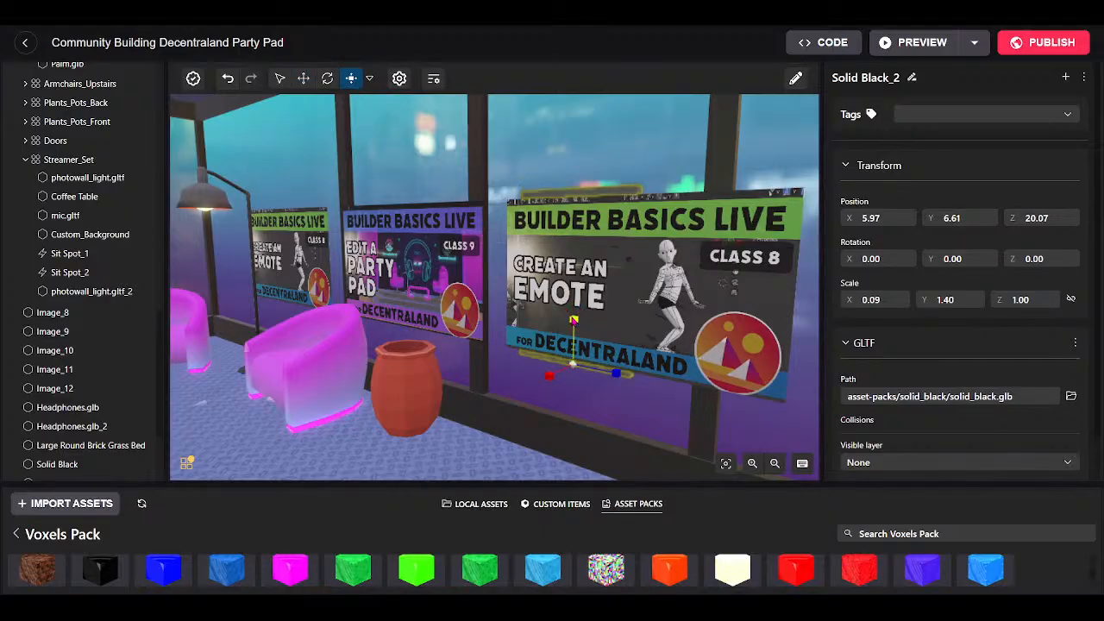
pyautogui.click(304, 79)
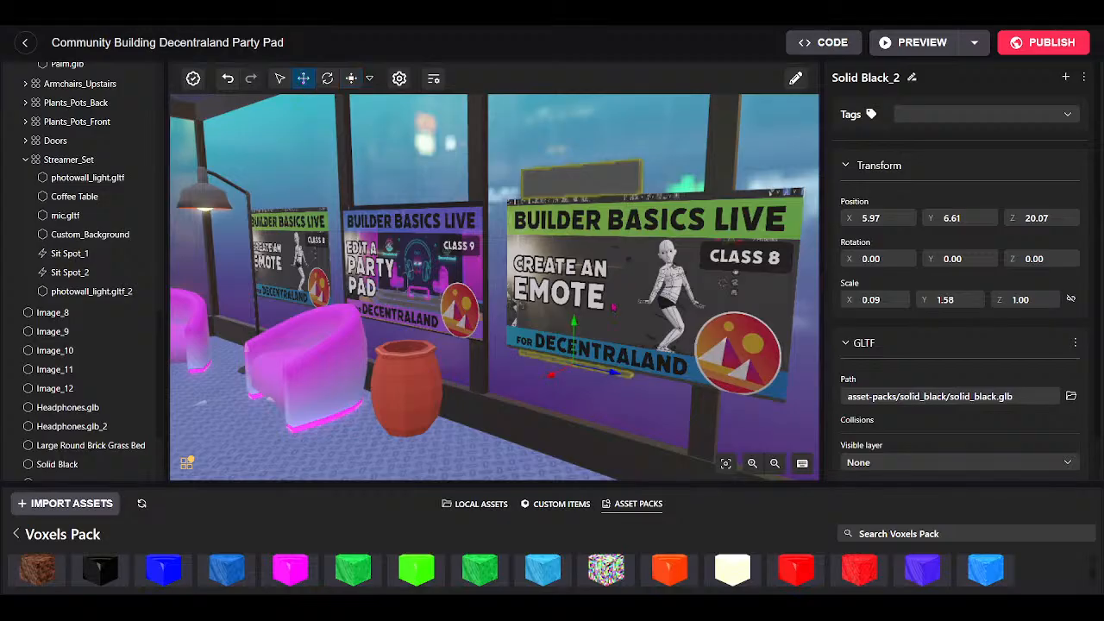
pyautogui.moveTo(581, 332); pyautogui.dragTo(673, 388)
# Stretch the black panel along the windows to Z scale 13.89 so it backs the whole row of posters.
pyautogui.press('a')
pyautogui.press('s')
pyautogui.press('w')
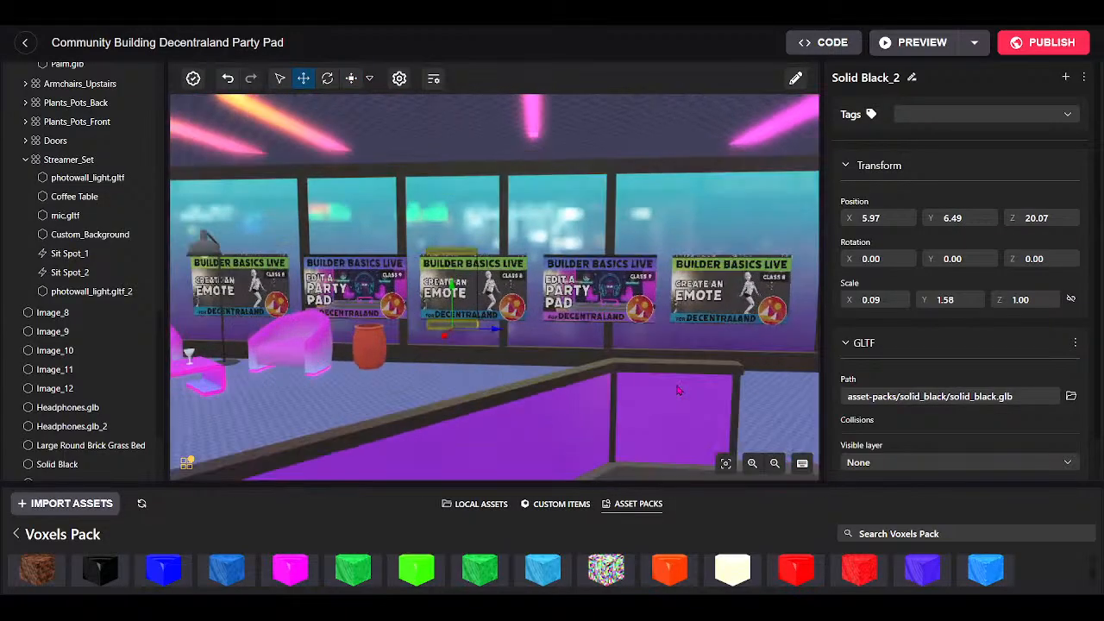
pyautogui.press('f')
pyautogui.moveTo(507, 338); pyautogui.dragTo(580, 348)
pyautogui.moveTo(501, 332); pyautogui.dragTo(573, 347)
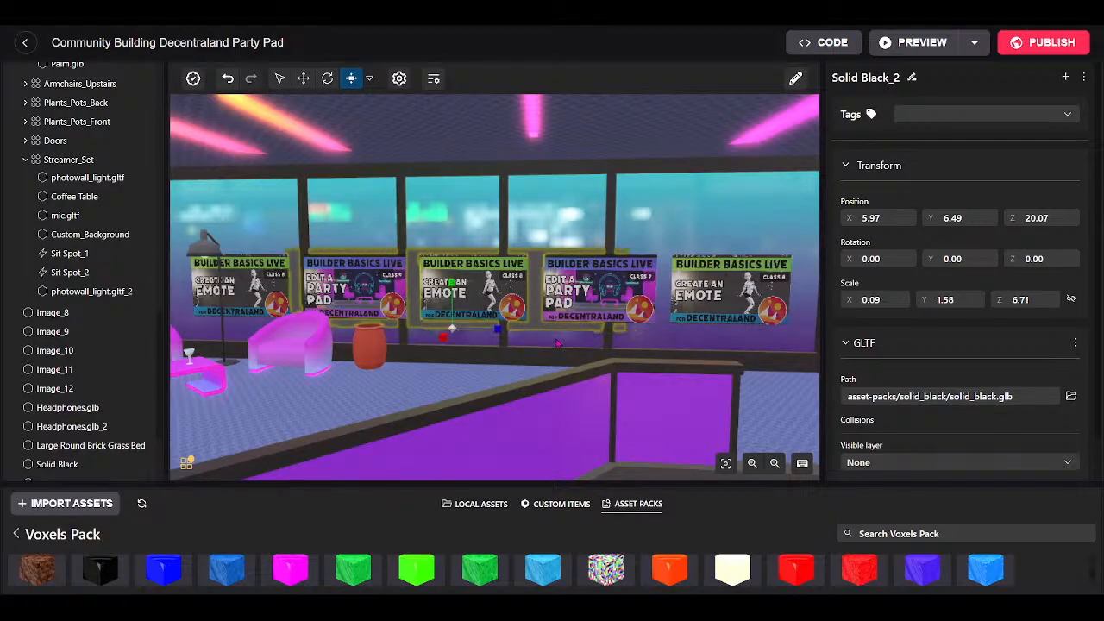
pyautogui.moveTo(497, 335); pyautogui.dragTo(542, 341)
pyautogui.click(307, 83)
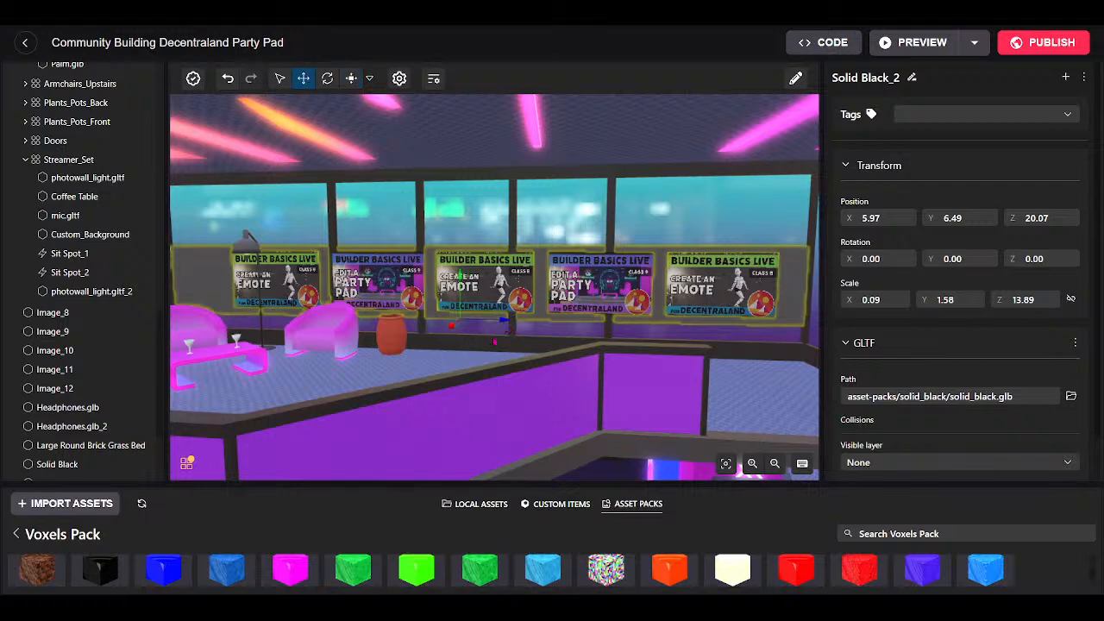
# Examine the black-backed row of Builder Basics Live posters up close and from across the upstairs room.
pyautogui.click(309, 352)
pyautogui.click(619, 449)
pyautogui.scroll(3, 592, 425)
pyautogui.moveTo(592, 424); pyautogui.dragTo(829, 416)
pyautogui.scroll(4, 431, 437)
pyautogui.scroll(-3, 398, 444)
pyautogui.scroll(3, 367, 443)
pyautogui.scroll(-3, 368, 444)
pyautogui.press('w')
pyautogui.press('s')
pyautogui.press('w')
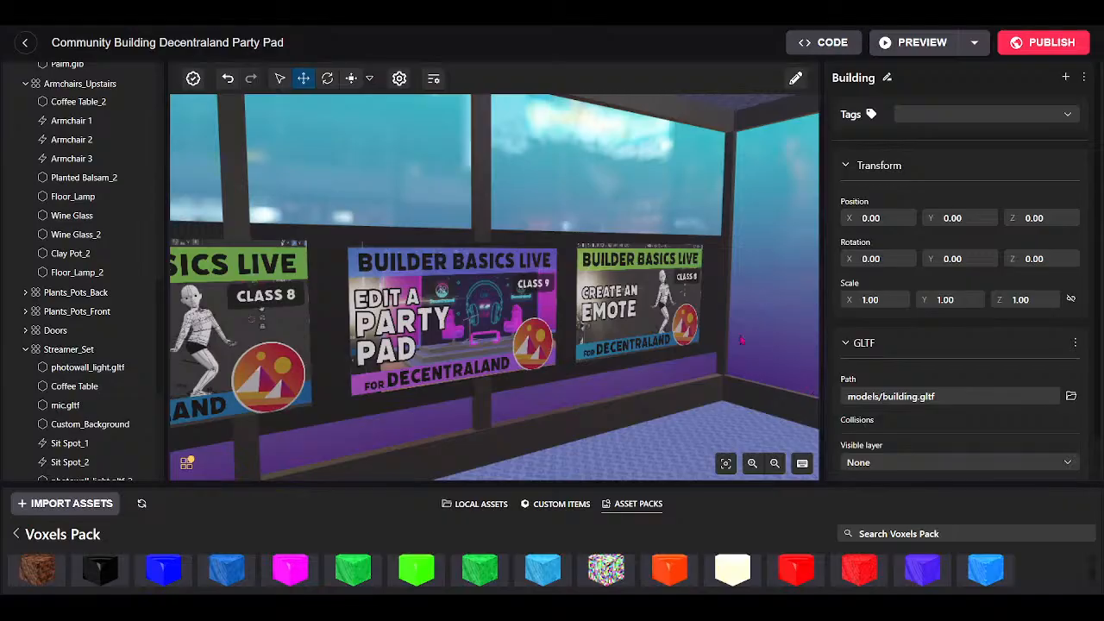
pyautogui.moveTo(714, 295); pyautogui.dragTo(587, 339)
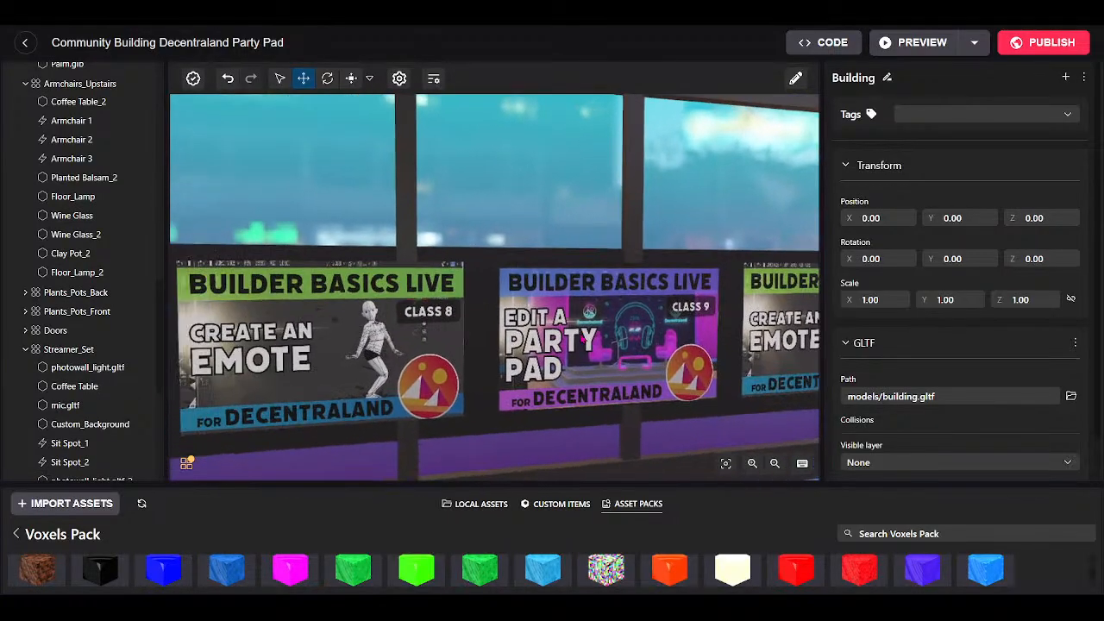
pyautogui.press('s')
pyautogui.moveTo(501, 342); pyautogui.dragTo(271, 352)
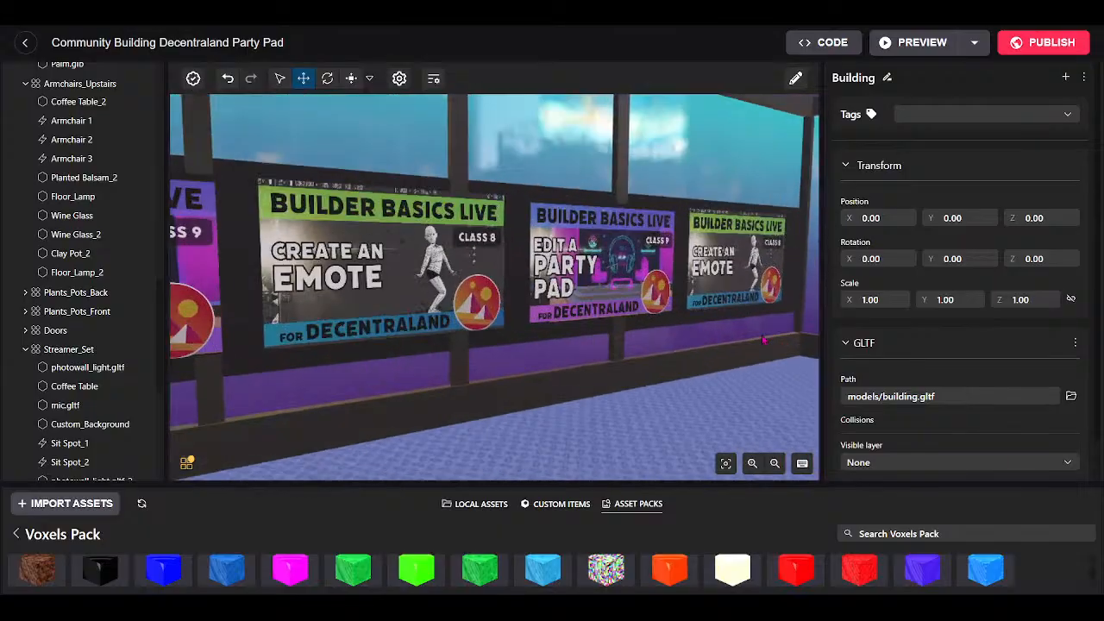
pyautogui.moveTo(780, 352); pyautogui.dragTo(747, 344)
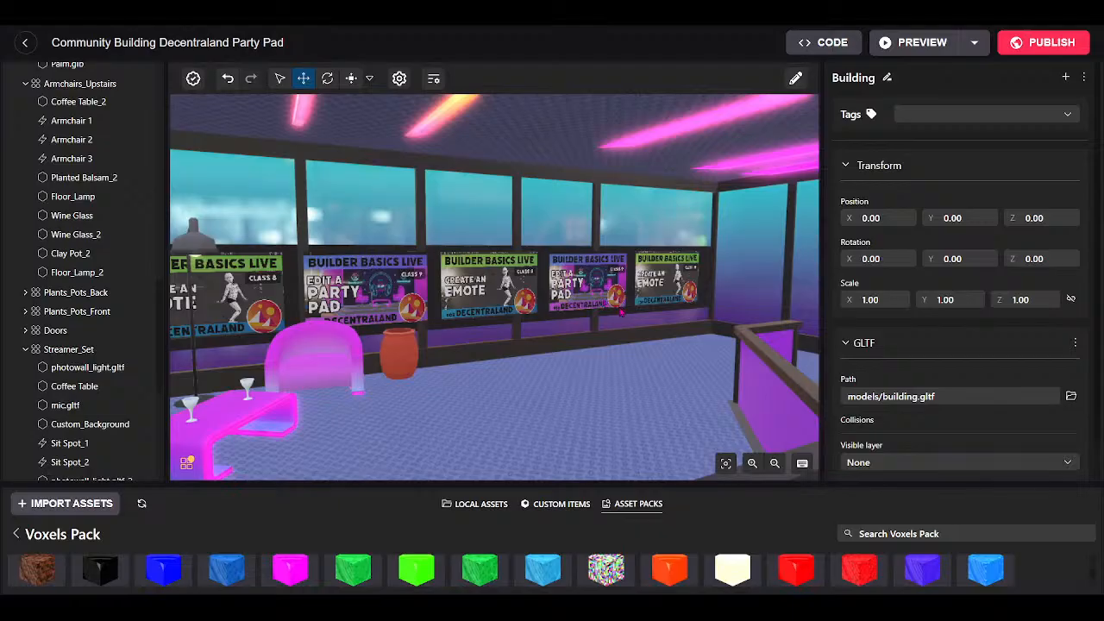
pyautogui.moveTo(604, 381); pyautogui.dragTo(641, 404)
pyautogui.press('w')
pyautogui.press('s')
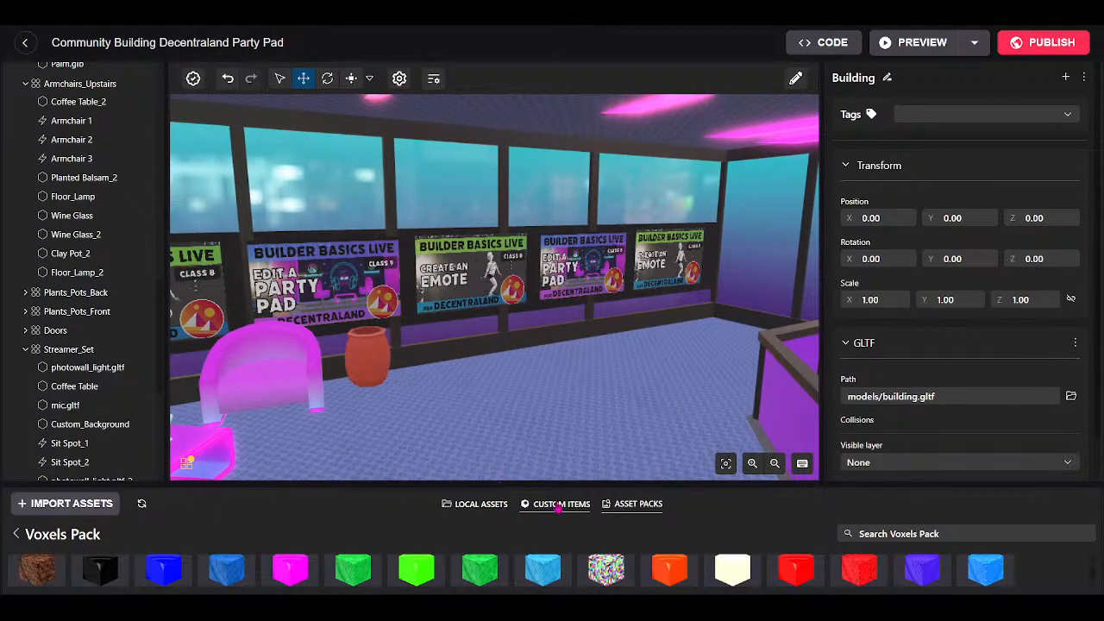
# Add a YouTube Button from the Smart Items pack's Social section to the scene at X 6.94, Z 20.14.
pyautogui.click(16, 534)
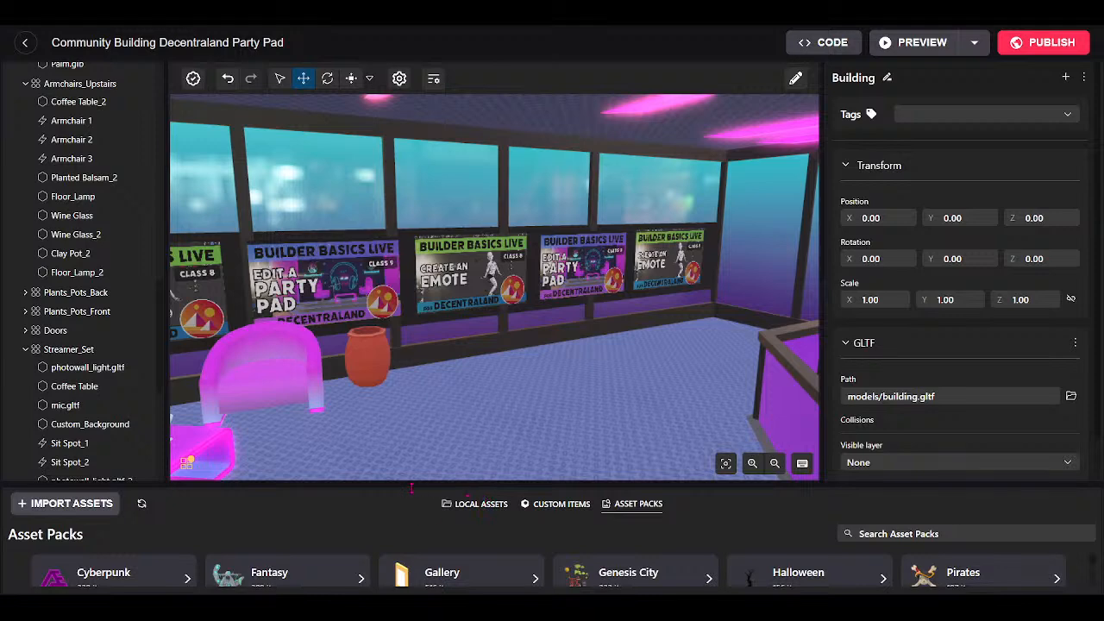
pyautogui.moveTo(412, 484); pyautogui.dragTo(394, 375)
pyautogui.click(292, 535)
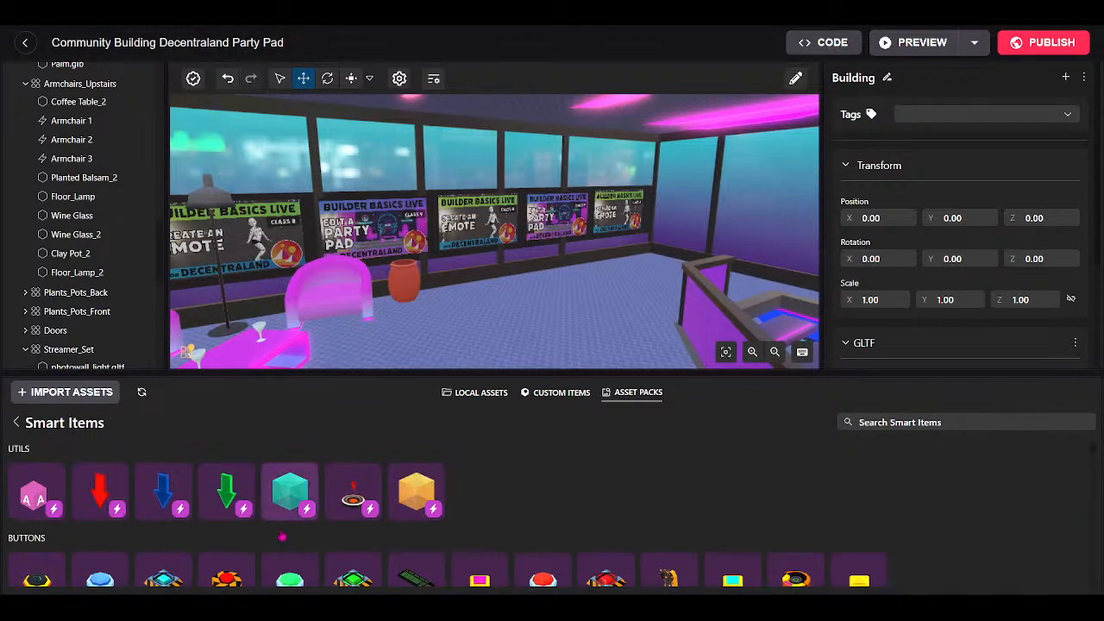
pyautogui.scroll(-5, 250, 518)
pyautogui.scroll(-3, 244, 534)
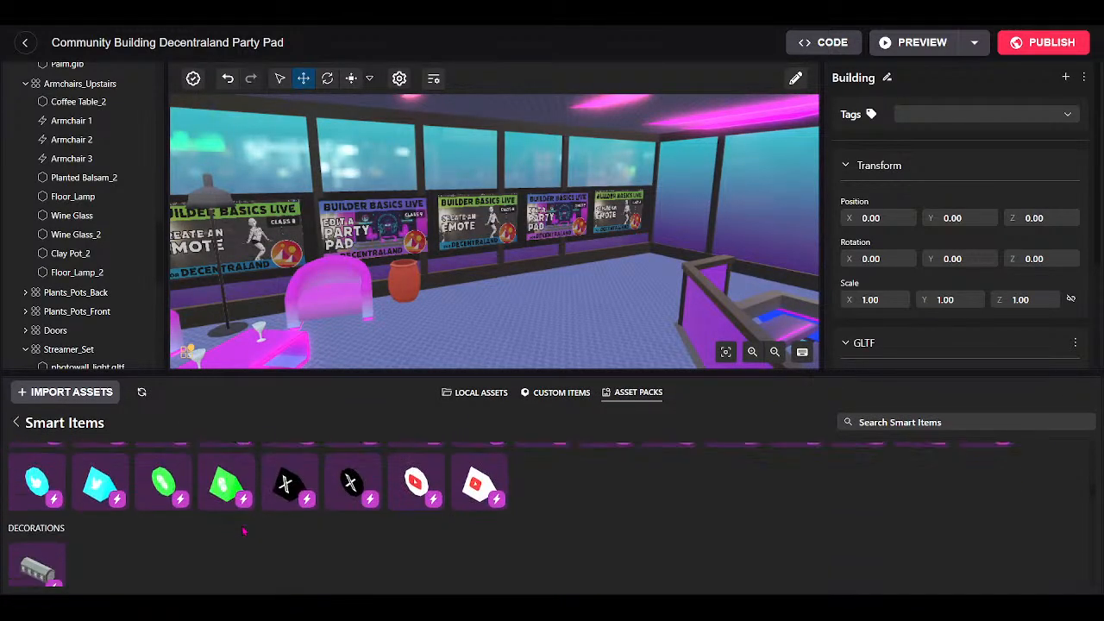
pyautogui.scroll(1, 244, 533)
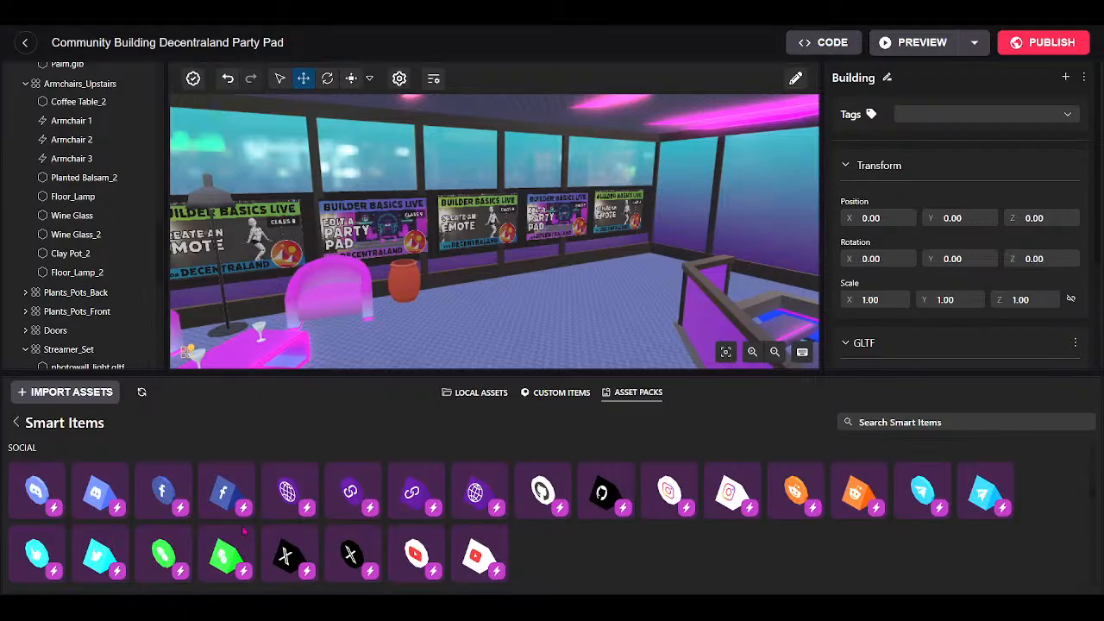
pyautogui.scroll(-4, 245, 532)
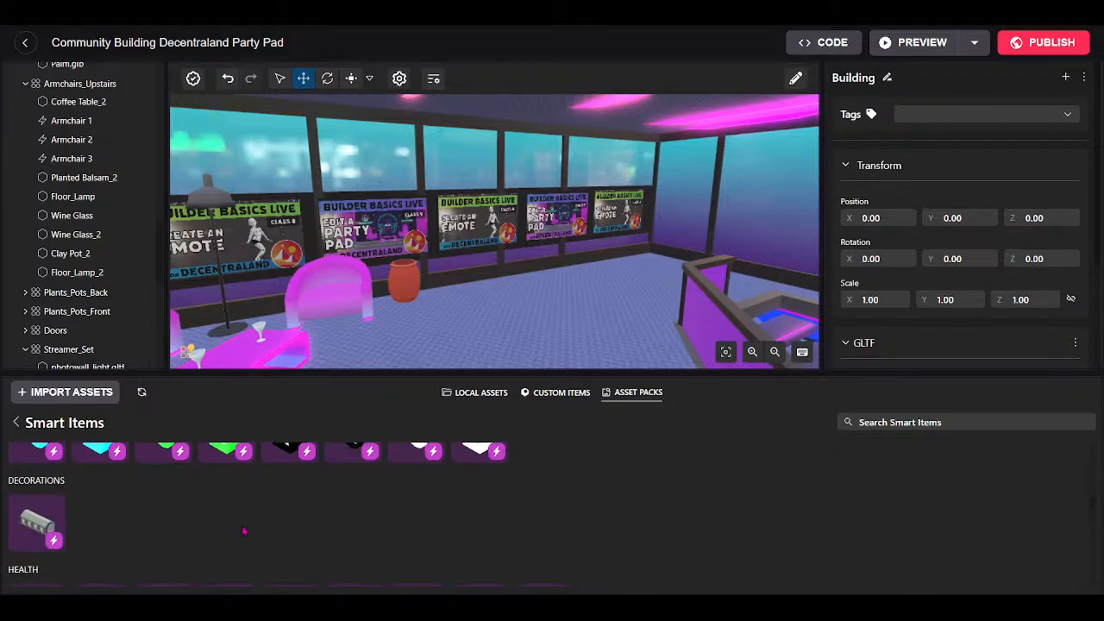
pyautogui.scroll(2, 346, 518)
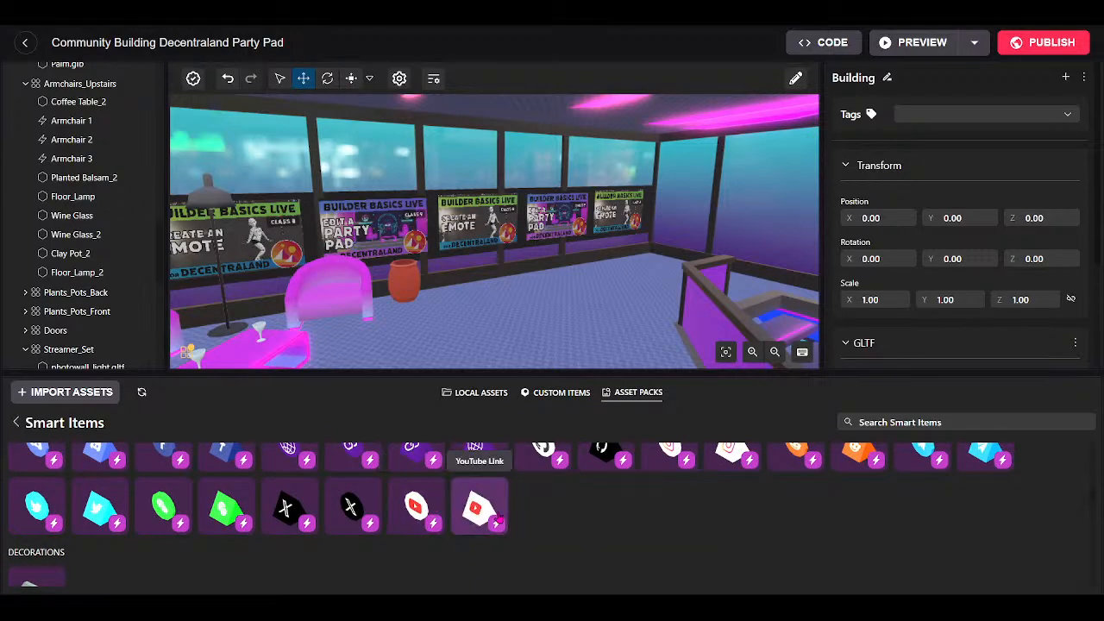
pyautogui.moveTo(494, 514)
pyautogui.moveTo(415, 508)
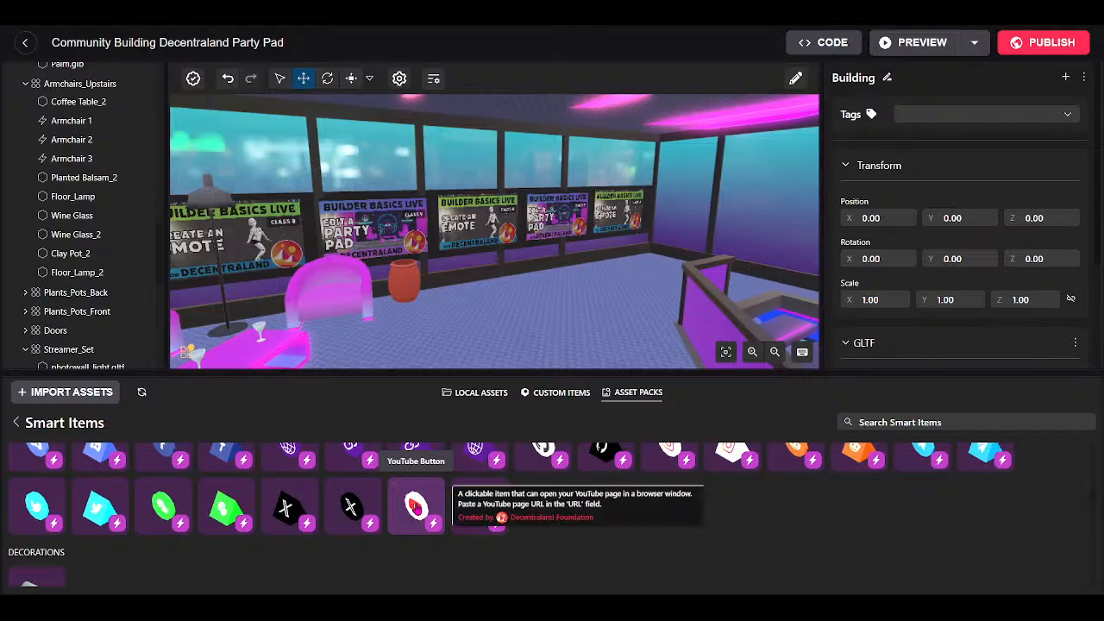
pyautogui.moveTo(488, 499)
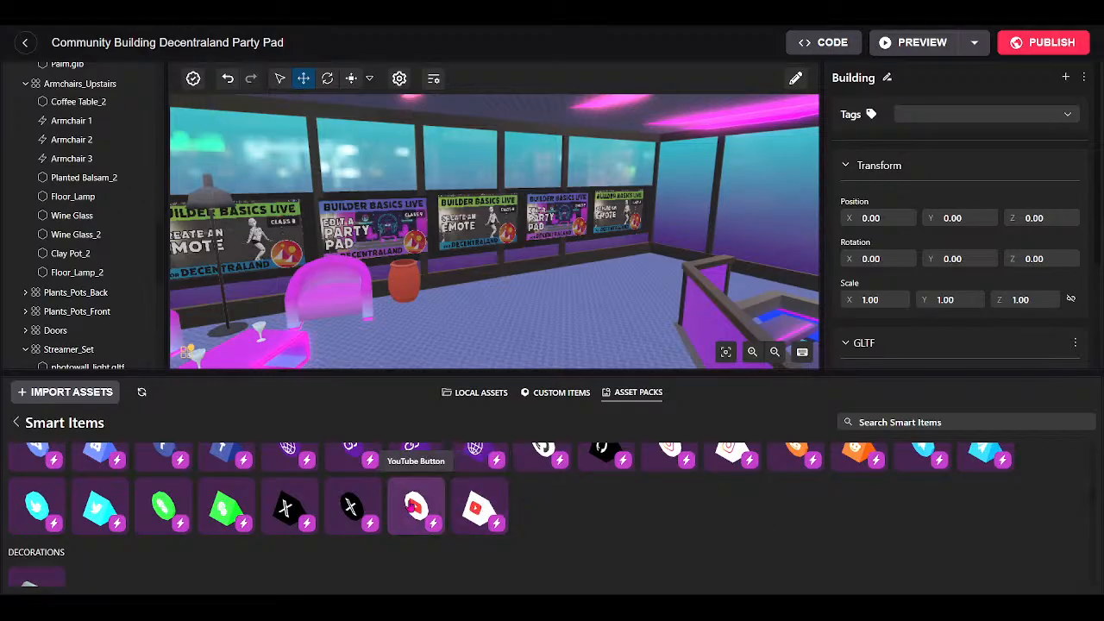
pyautogui.moveTo(484, 300); pyautogui.dragTo(485, 299)
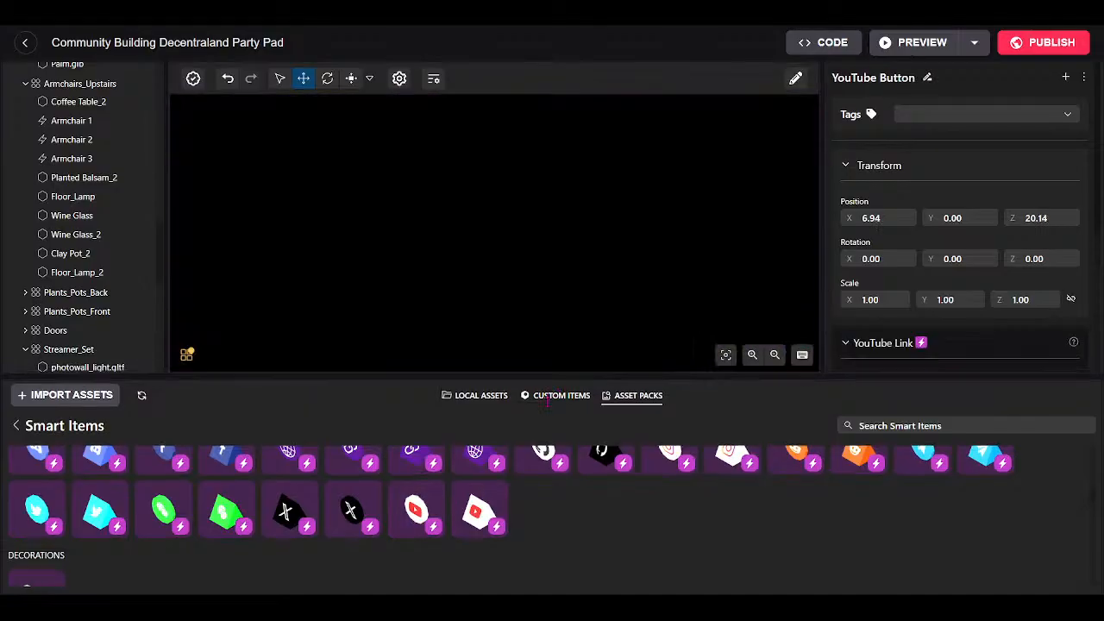
# Enlarge the scene view and raise the YouTube button to the upstairs floor at Y 5.78.
pyautogui.moveTo(548, 401); pyautogui.dragTo(545, 562)
pyautogui.moveTo(522, 433); pyautogui.dragTo(524, 550)
pyautogui.moveTo(570, 441); pyautogui.dragTo(585, 474)
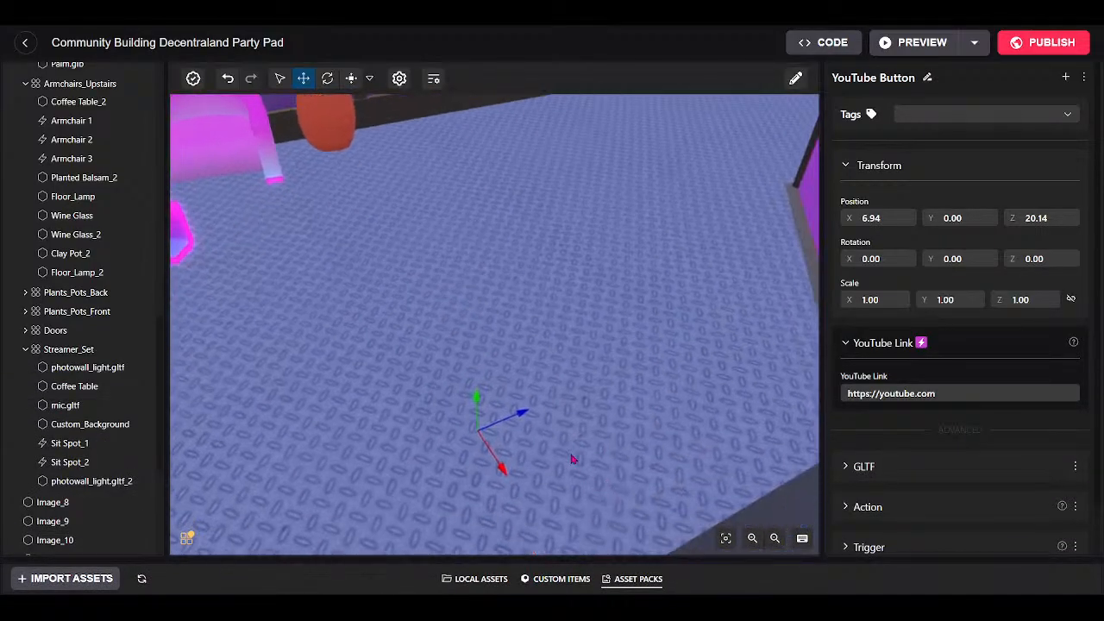
pyautogui.moveTo(477, 401); pyautogui.dragTo(444, 61)
pyautogui.moveTo(552, 345); pyautogui.dragTo(520, 316)
pyautogui.scroll(4, 520, 316)
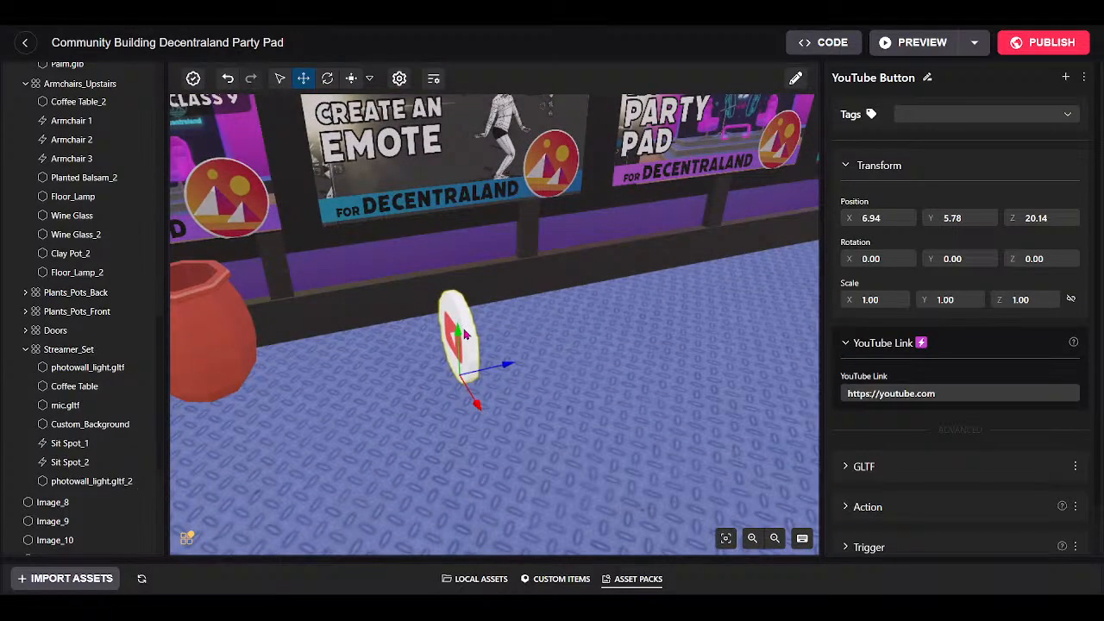
# Move the YouTube button below the middle Create an Emote poster at X 6.08, Y 6.13, Z 20.39 and scale it uniformly to 0.57.
pyautogui.moveTo(480, 403); pyautogui.dragTo(515, 298)
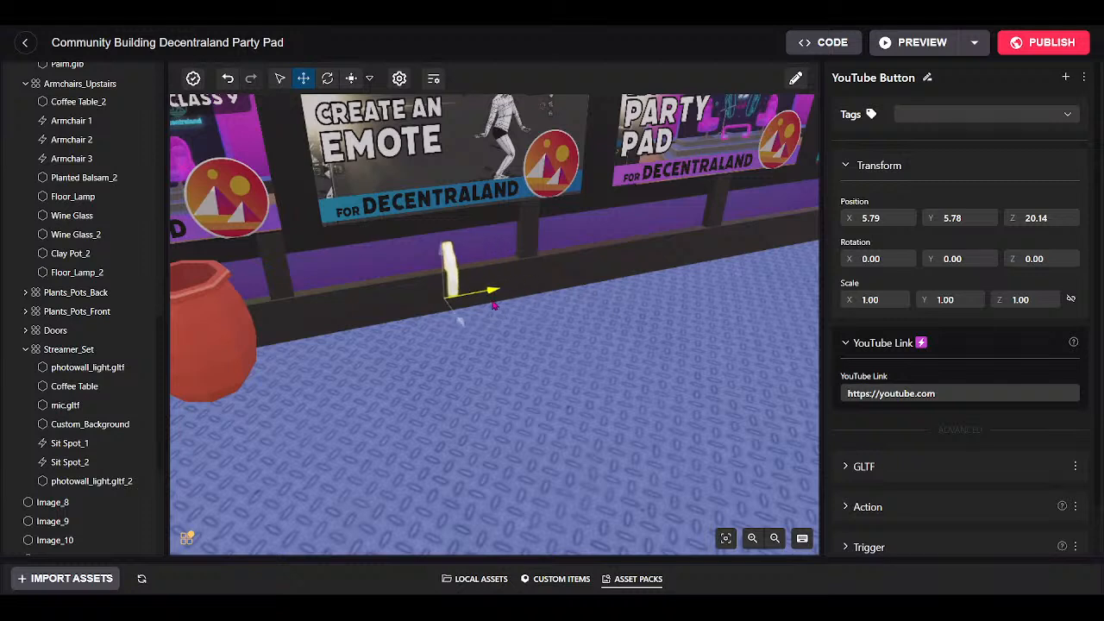
pyautogui.moveTo(444, 252); pyautogui.dragTo(440, 214)
pyautogui.moveTo(457, 282)
pyautogui.mouseDown()
pyautogui.moveTo(477, 311)
pyautogui.moveTo(470, 297)
pyautogui.mouseUp()
pyautogui.click(351, 80)
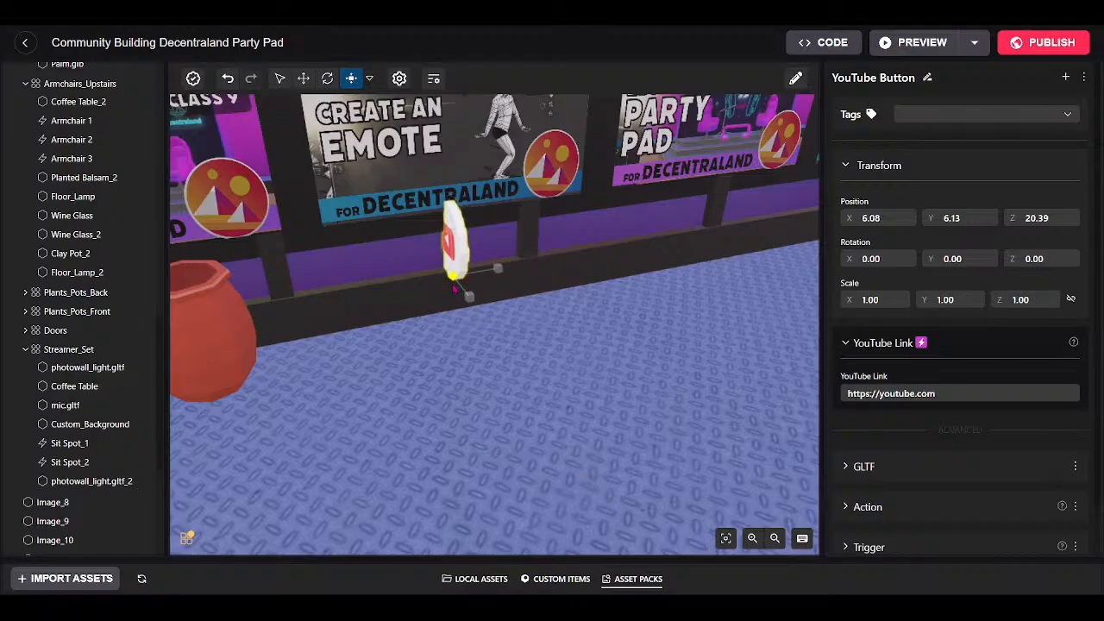
pyautogui.moveTo(453, 277); pyautogui.dragTo(339, 461)
# Rotate the YouTube button to Y 276.93 and shift it closer under the poster at X 6.06, Y 6.29, Z 20.49.
pyautogui.click(327, 79)
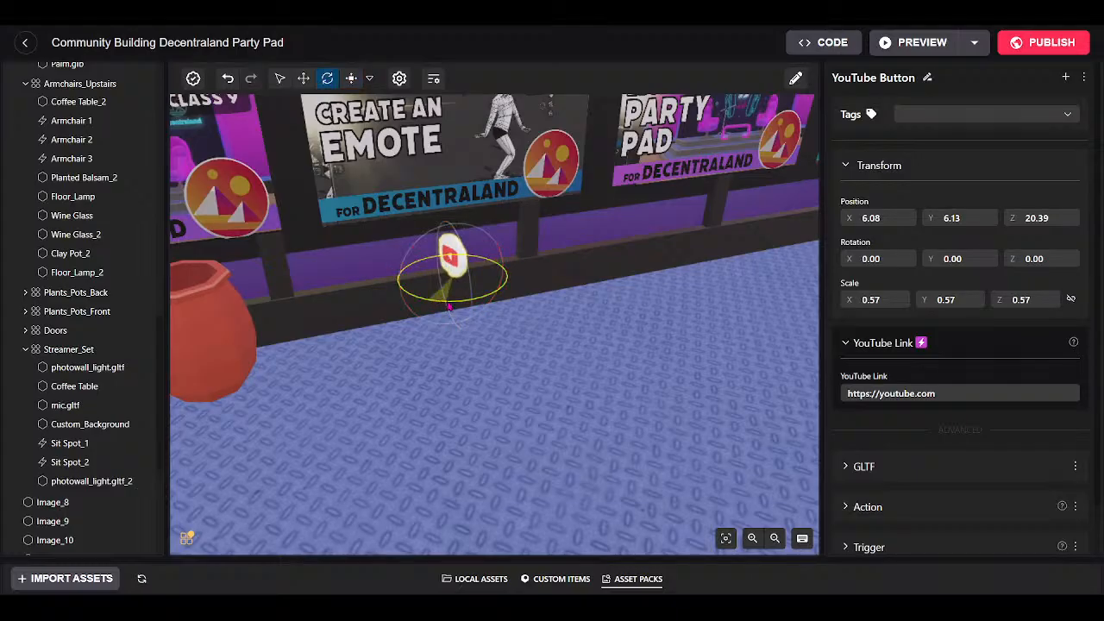
pyautogui.moveTo(482, 289); pyautogui.dragTo(481, 288)
pyautogui.click(304, 78)
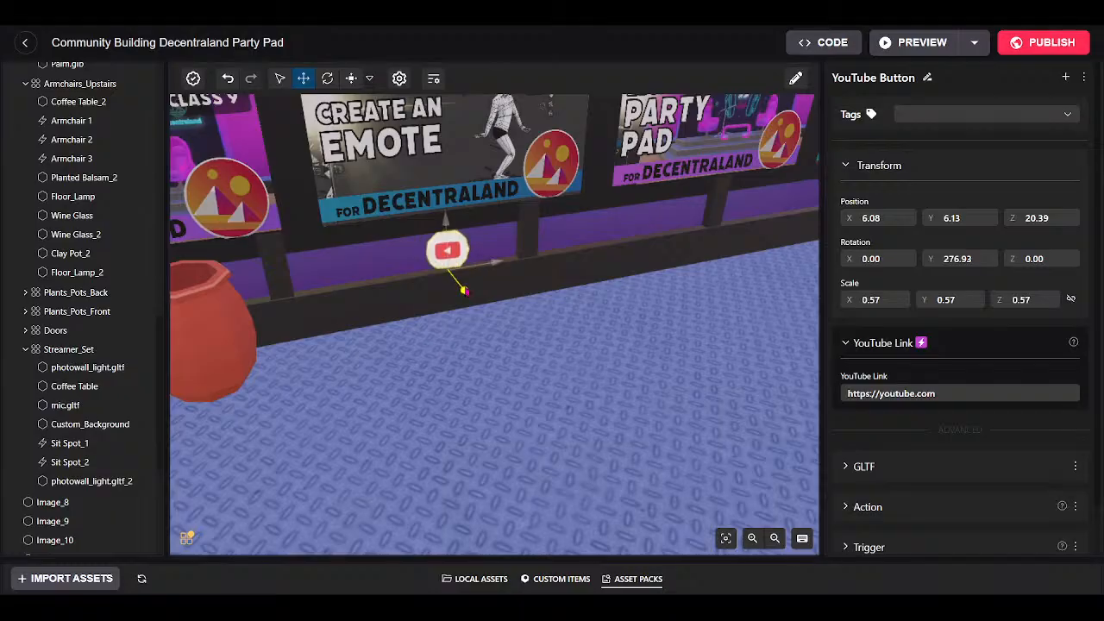
pyautogui.moveTo(485, 271); pyautogui.dragTo(497, 269)
pyautogui.moveTo(458, 217); pyautogui.dragTo(458, 197)
pyautogui.moveTo(478, 266); pyautogui.dragTo(484, 271)
# Turn the YouTube button to Y rotation 91.81 so its front faces into the room.
pyautogui.moveTo(509, 315); pyautogui.dragTo(468, 59)
pyautogui.moveTo(565, 343); pyautogui.dragTo(415, 324)
pyautogui.press('w')
pyautogui.click(328, 79)
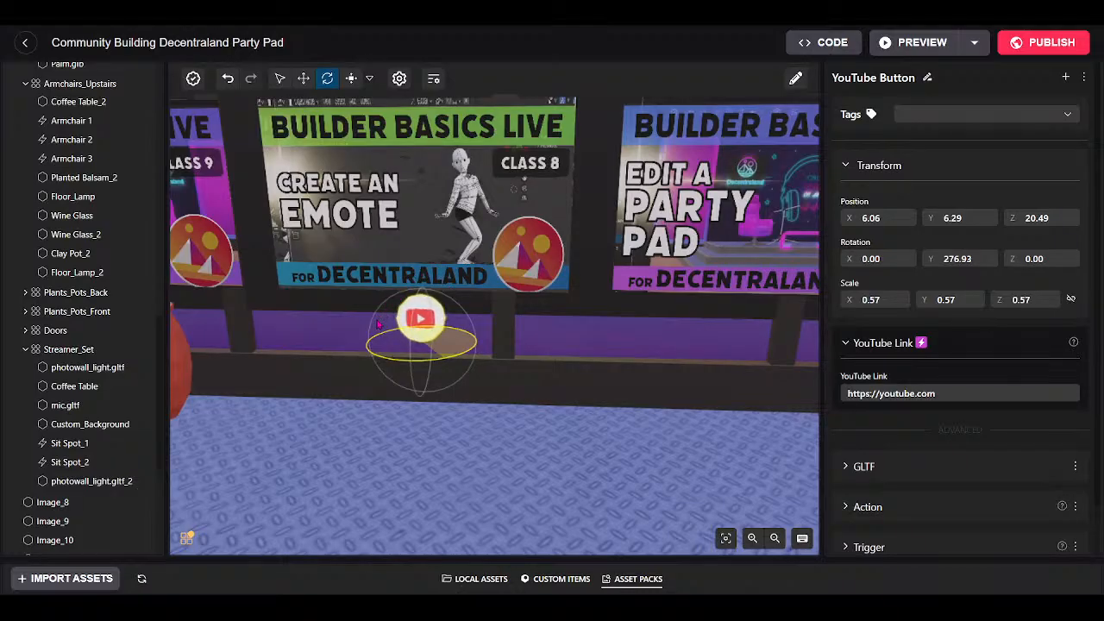
pyautogui.moveTo(375, 320); pyautogui.dragTo(376, 321)
pyautogui.click(520, 438)
pyautogui.click(432, 322)
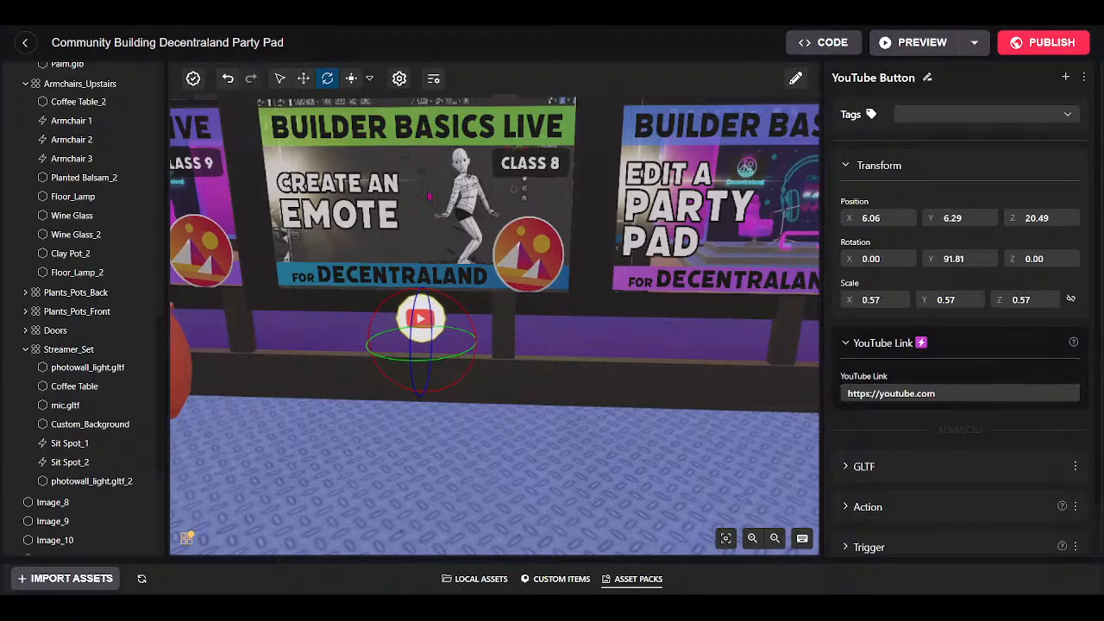
# Shorten the CBD wallpaper image on the upstairs wall to Y scale 3.41 and position it at Y 7.86.
pyautogui.moveTo(664, 416); pyautogui.dragTo(952, 417)
pyautogui.press('a')
pyautogui.press('s')
pyautogui.moveTo(640, 452); pyautogui.dragTo(667, 419)
pyautogui.moveTo(498, 316); pyautogui.dragTo(530, 256)
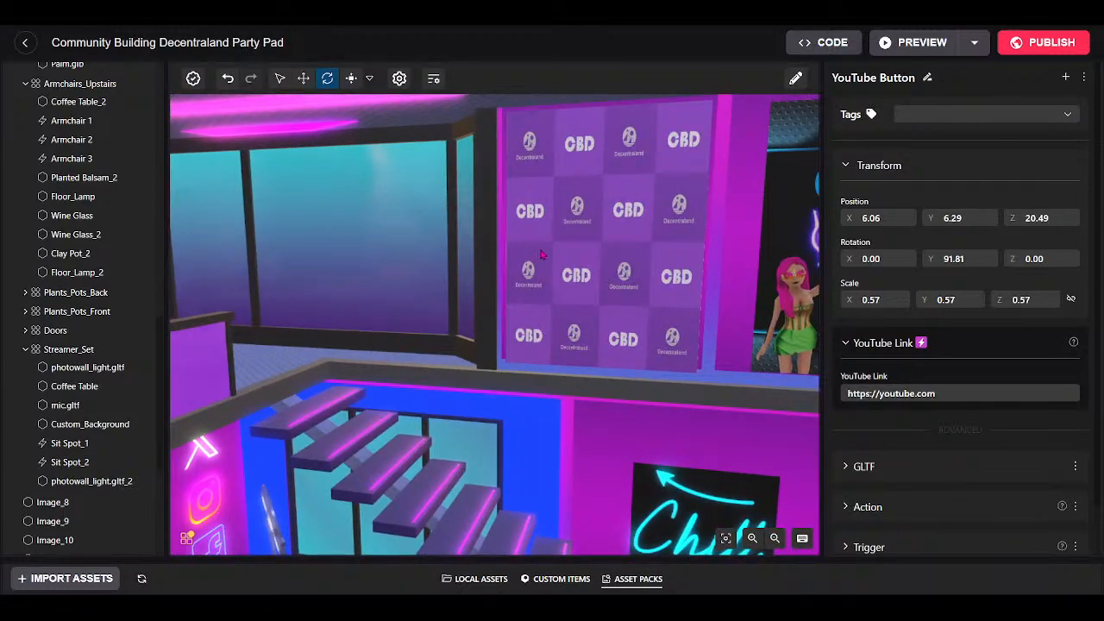
pyautogui.click(542, 253)
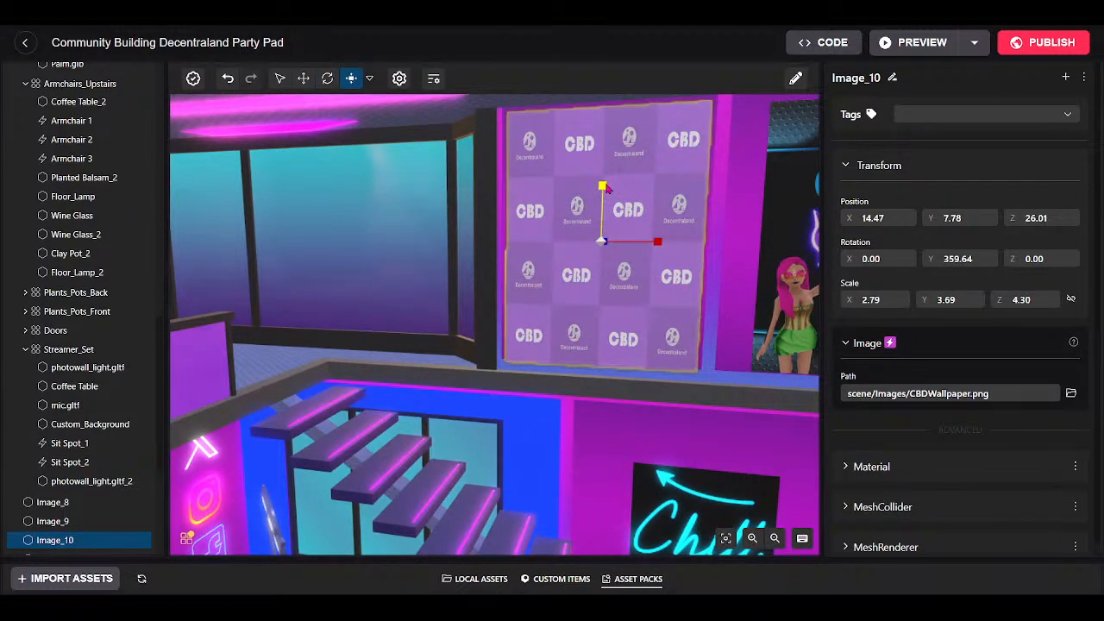
pyautogui.click(303, 79)
pyautogui.moveTo(603, 188); pyautogui.dragTo(603, 184)
# Examine the whole party pad and the building's front facade from outside.
pyautogui.moveTo(535, 225); pyautogui.dragTo(357, 317)
pyautogui.scroll(-5, 347, 308)
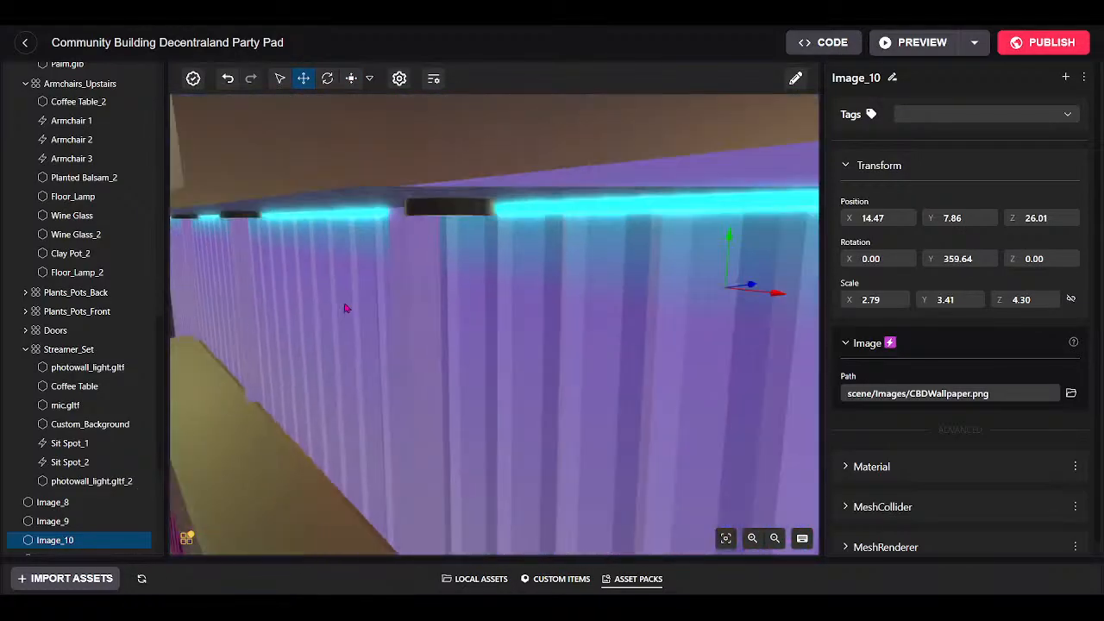
pyautogui.scroll(-10, 345, 308)
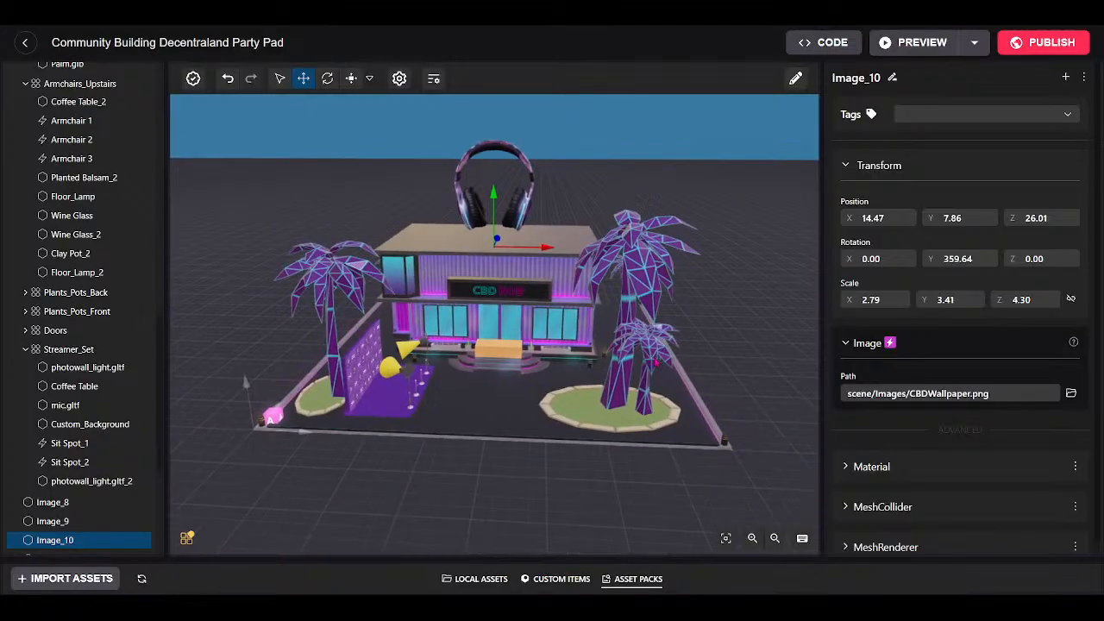
pyautogui.scroll(5, 655, 361)
pyautogui.moveTo(504, 342); pyautogui.dragTo(528, 227)
pyautogui.scroll(3, 446, 458)
pyautogui.scroll(2, 528, 227)
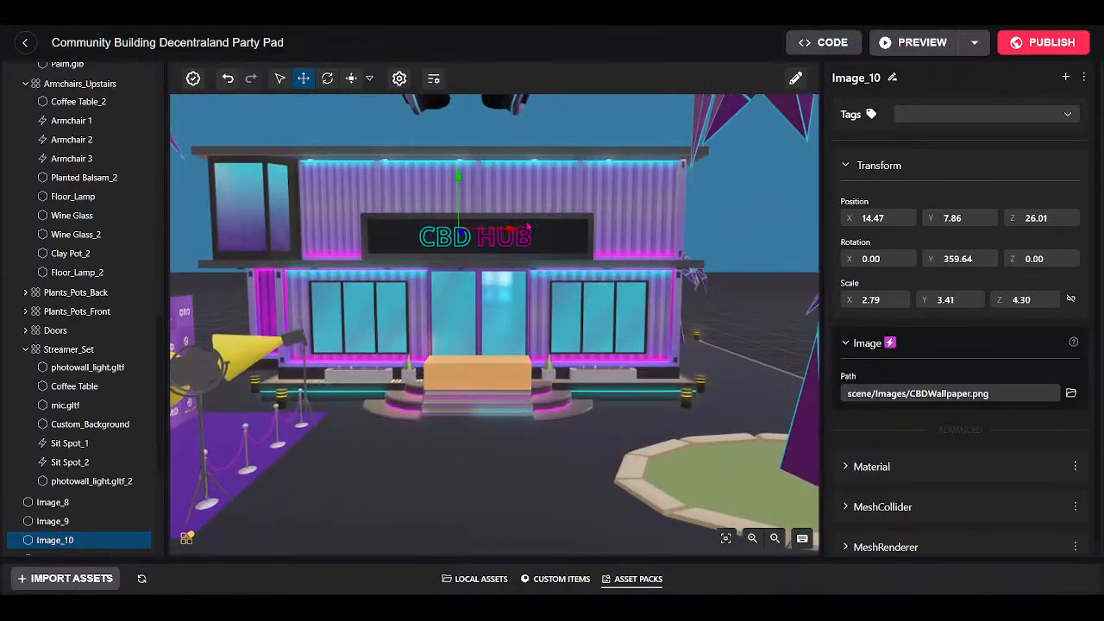
# Inspect the building's front and its neon-signed side wall from different distances.
pyautogui.scroll(-6, 528, 227)
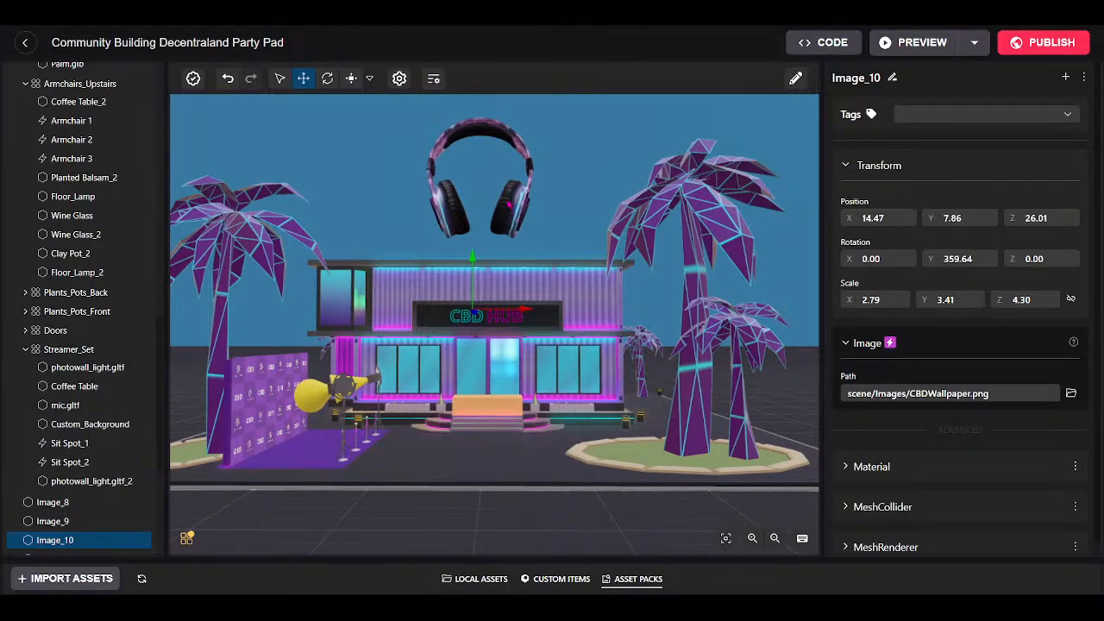
pyautogui.scroll(6, 484, 274)
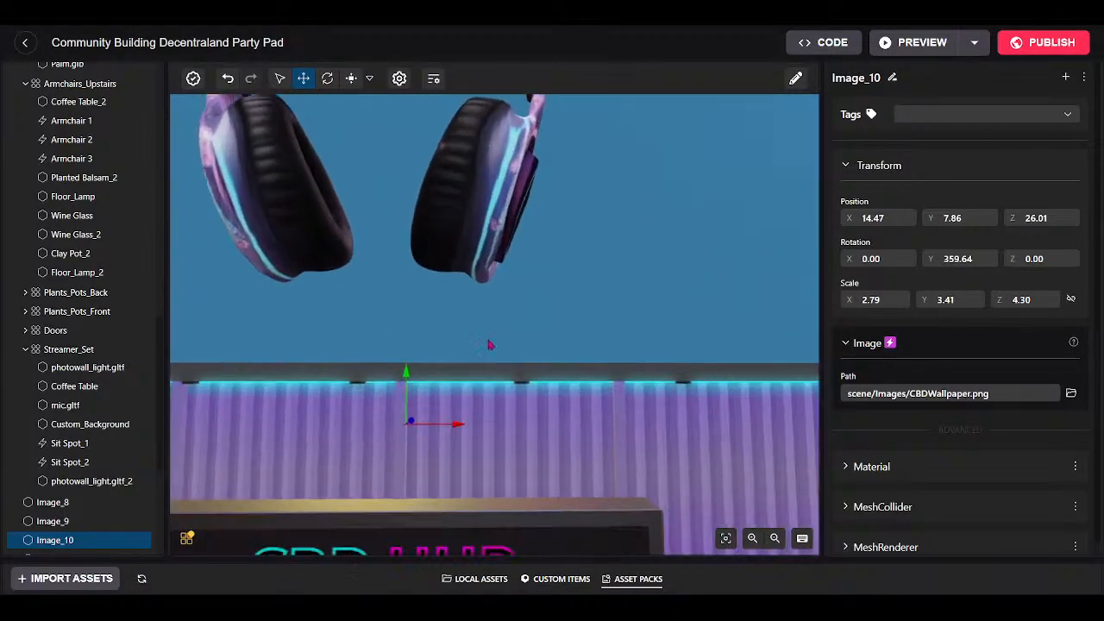
pyautogui.scroll(-6, 439, 371)
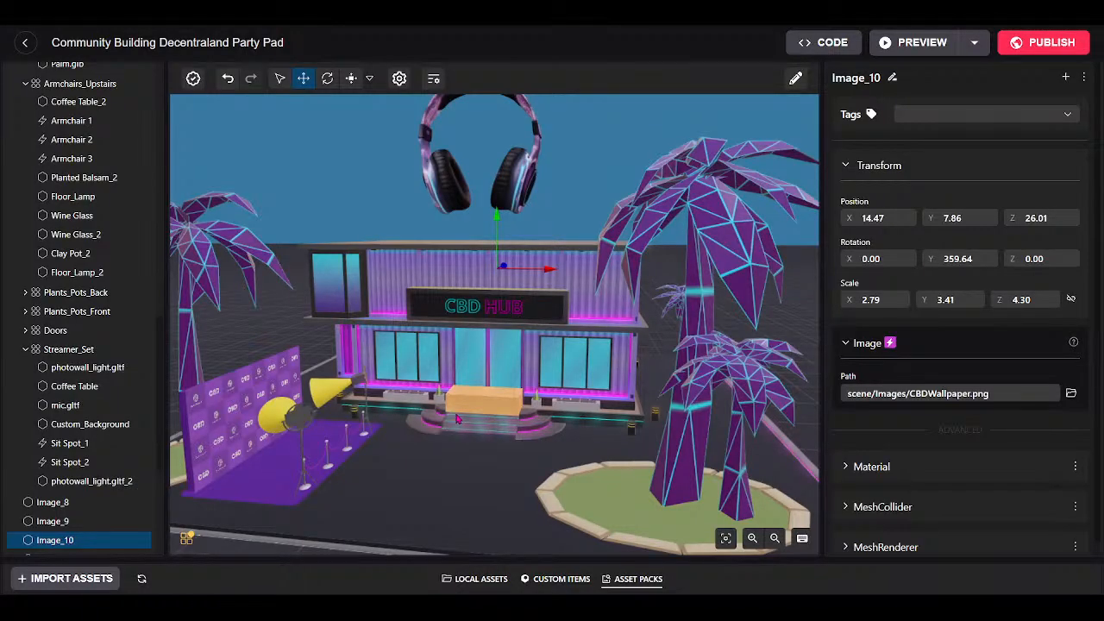
pyautogui.moveTo(495, 449); pyautogui.dragTo(466, 490)
pyautogui.scroll(-3, 577, 445)
pyautogui.press('w')
pyautogui.press('d')
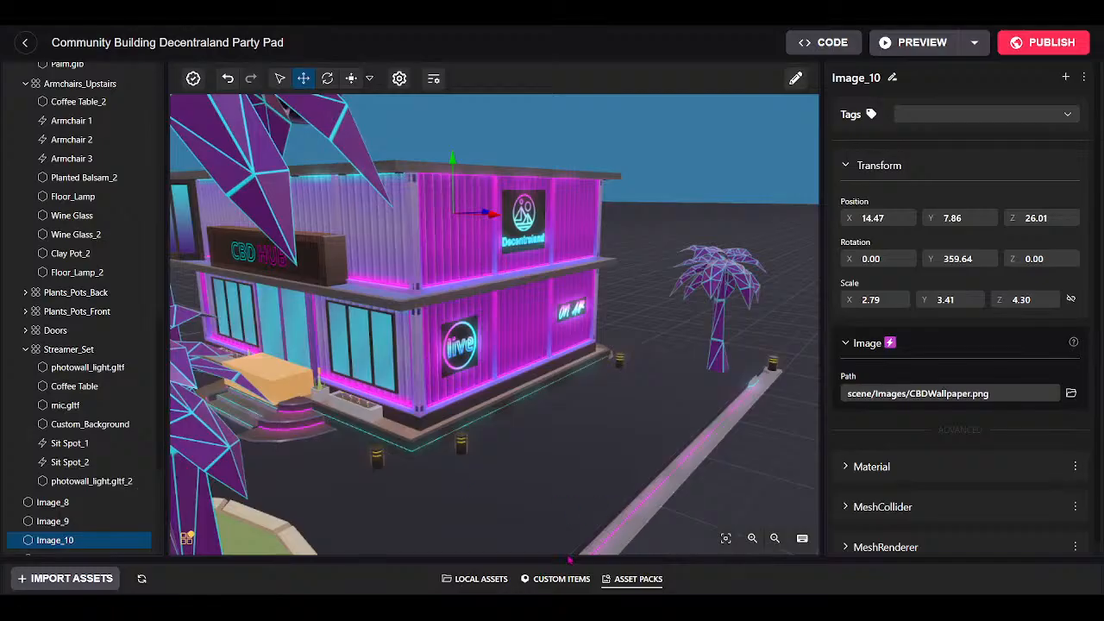
# Enlarge the asset library and return from Smart Items to the overview of all asset packs.
pyautogui.moveTo(567, 559); pyautogui.dragTo(561, 422)
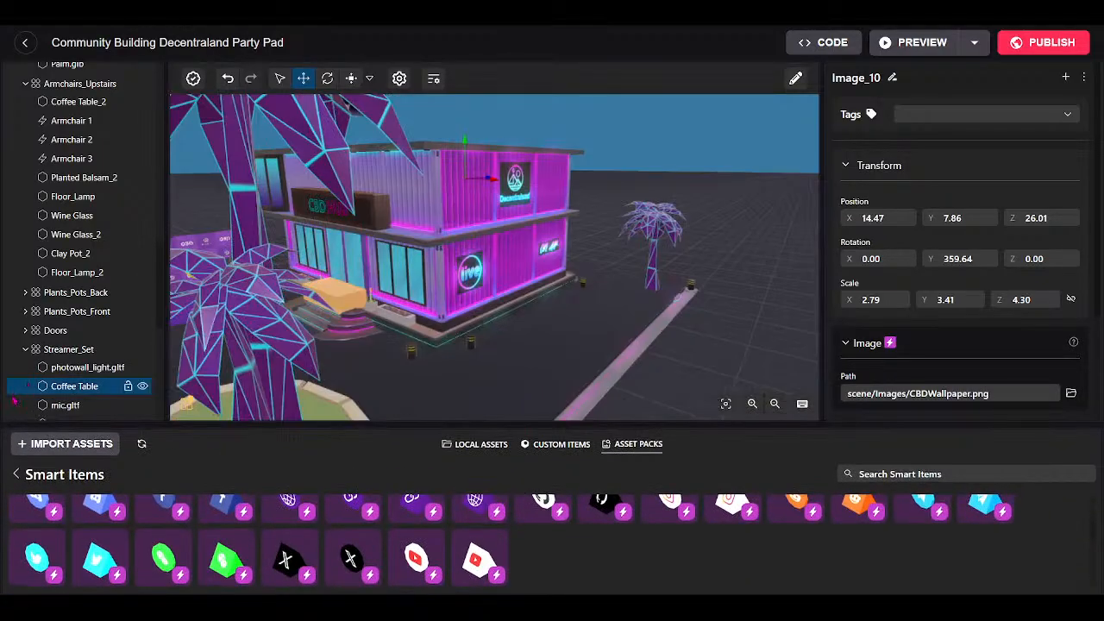
pyautogui.click(18, 473)
pyautogui.press('s')
pyautogui.moveTo(374, 320); pyautogui.dragTo(312, 205)
pyautogui.press('w')
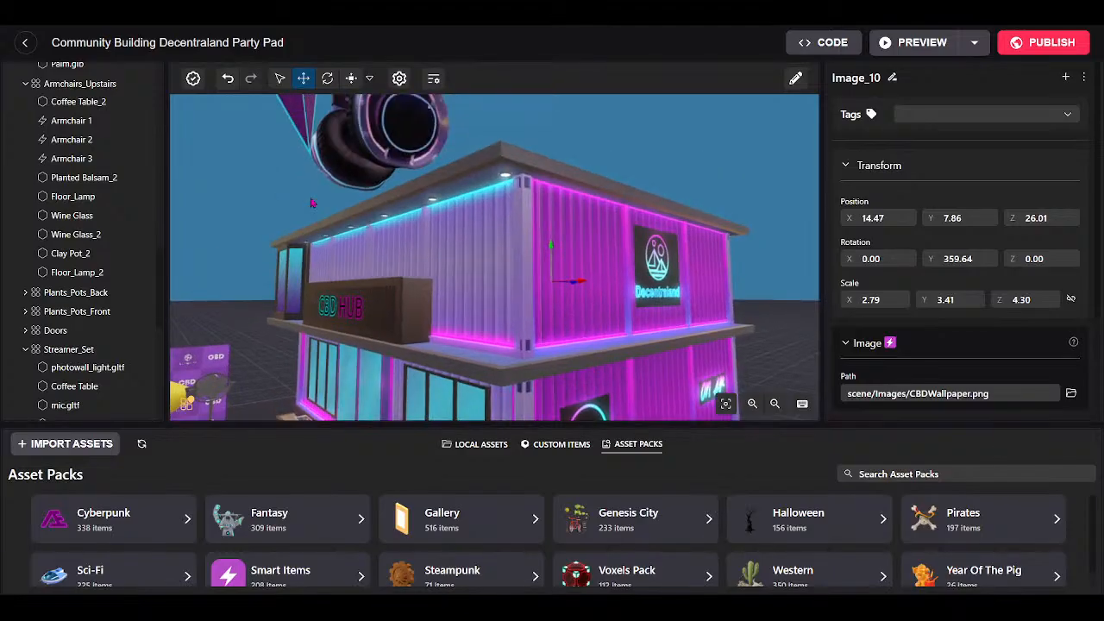
pyautogui.press('s')
pyautogui.moveTo(470, 303); pyautogui.dragTo(360, 446)
pyautogui.press('w')
pyautogui.press('s')
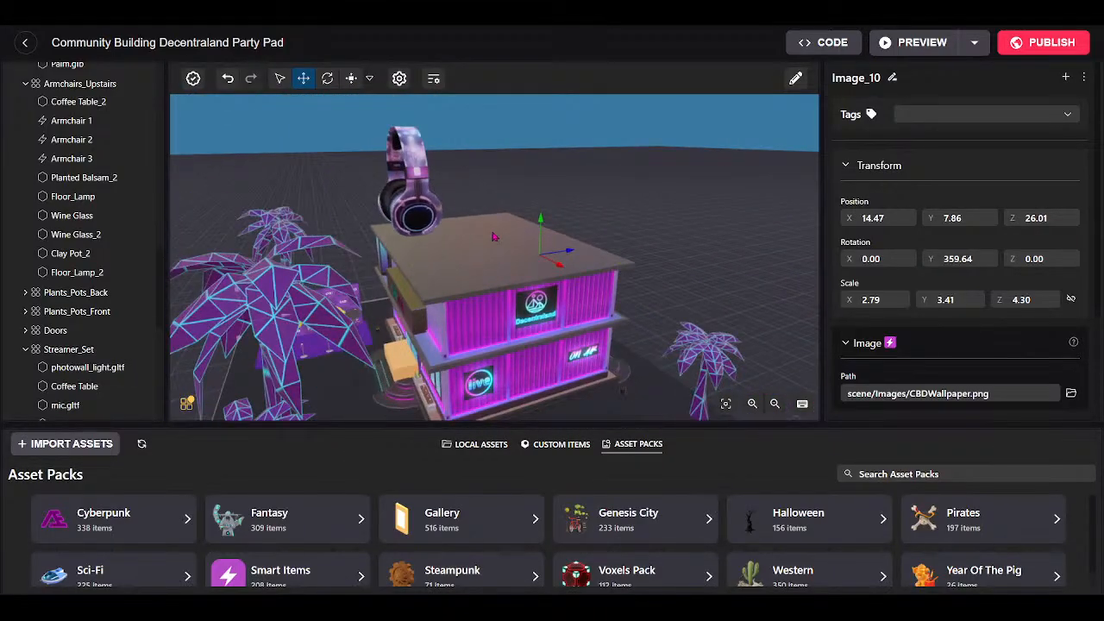
# Try moving the building along its Z axis to -22.54, and undo the move.
pyautogui.click(494, 235)
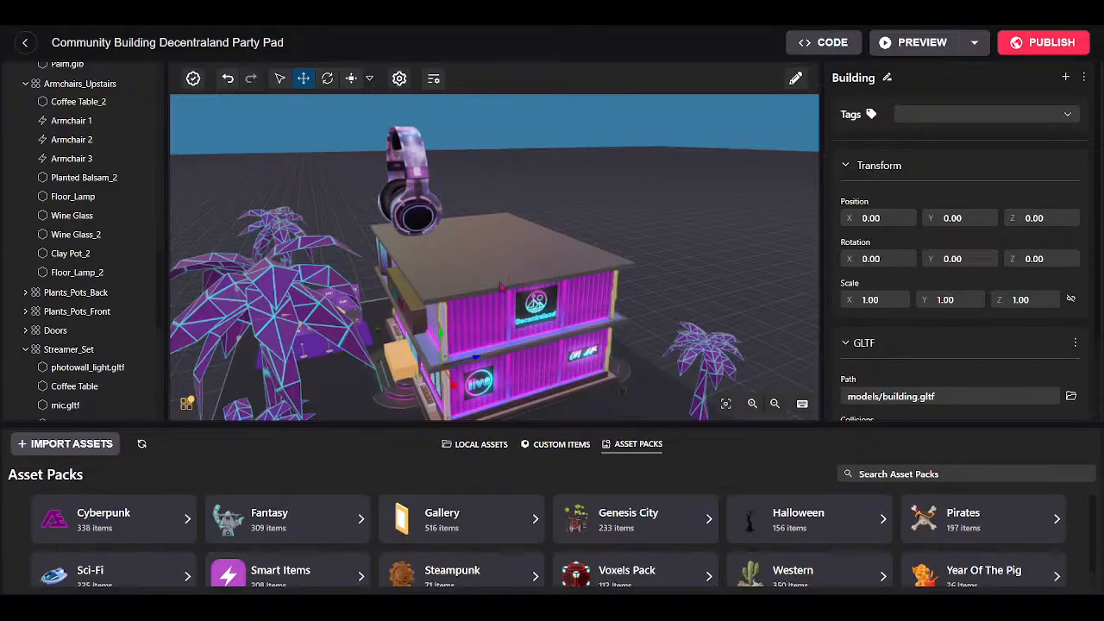
pyautogui.moveTo(476, 359); pyautogui.dragTo(669, 307)
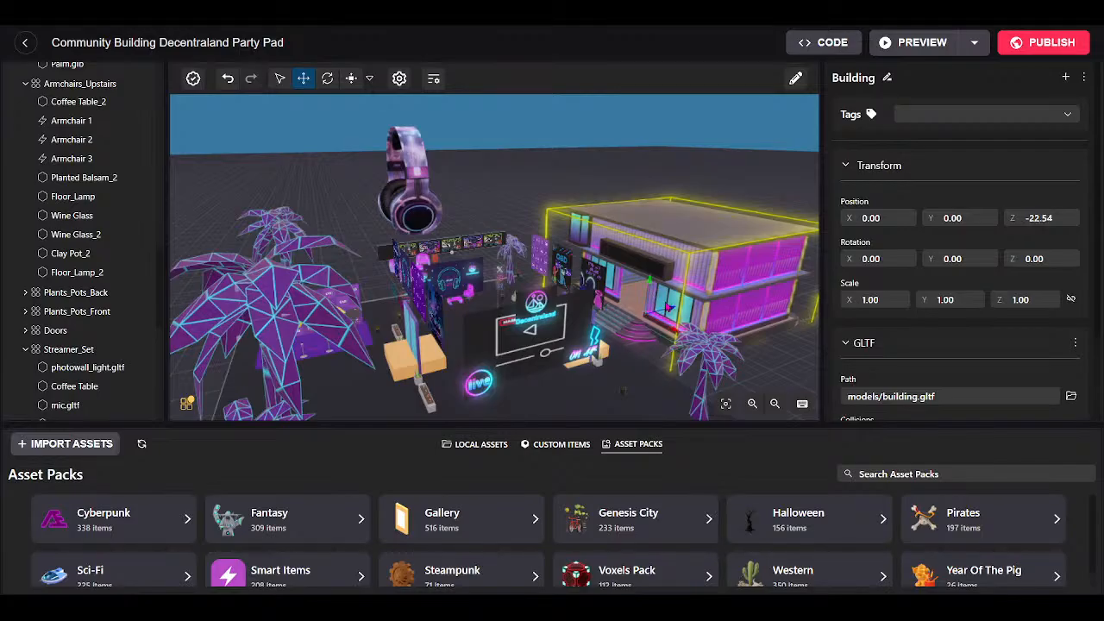
pyautogui.hotkey('ctrl', 'z')
# Examine the building's flat roof beneath the headphones and the open ground in front of and beside the building.
pyautogui.scroll(6, 595, 278)
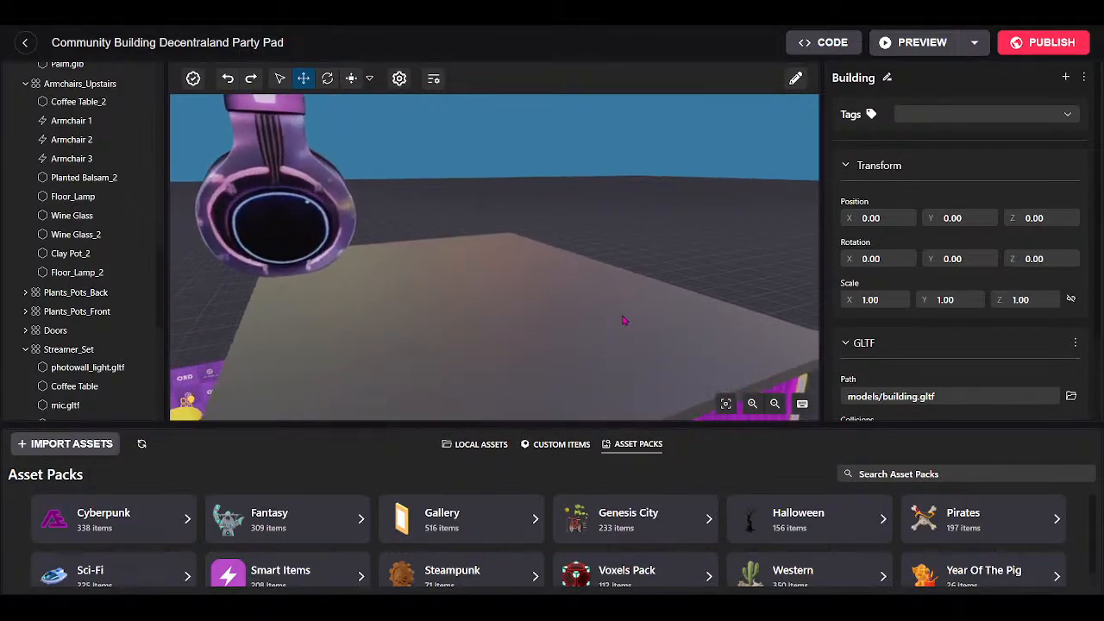
pyautogui.scroll(-8, 595, 278)
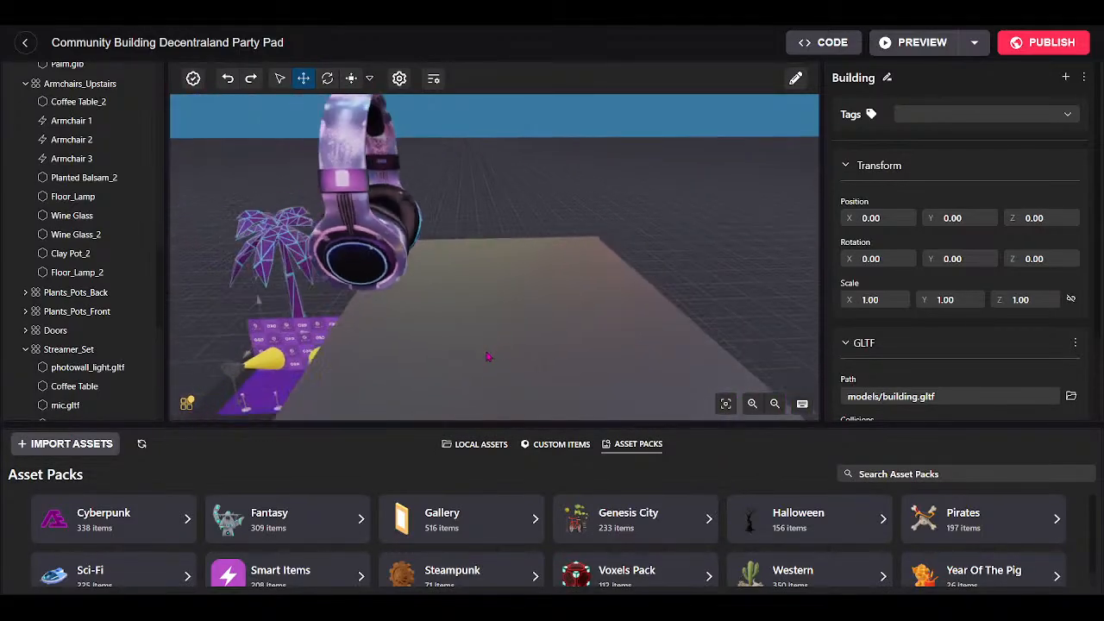
pyautogui.scroll(6, 532, 255)
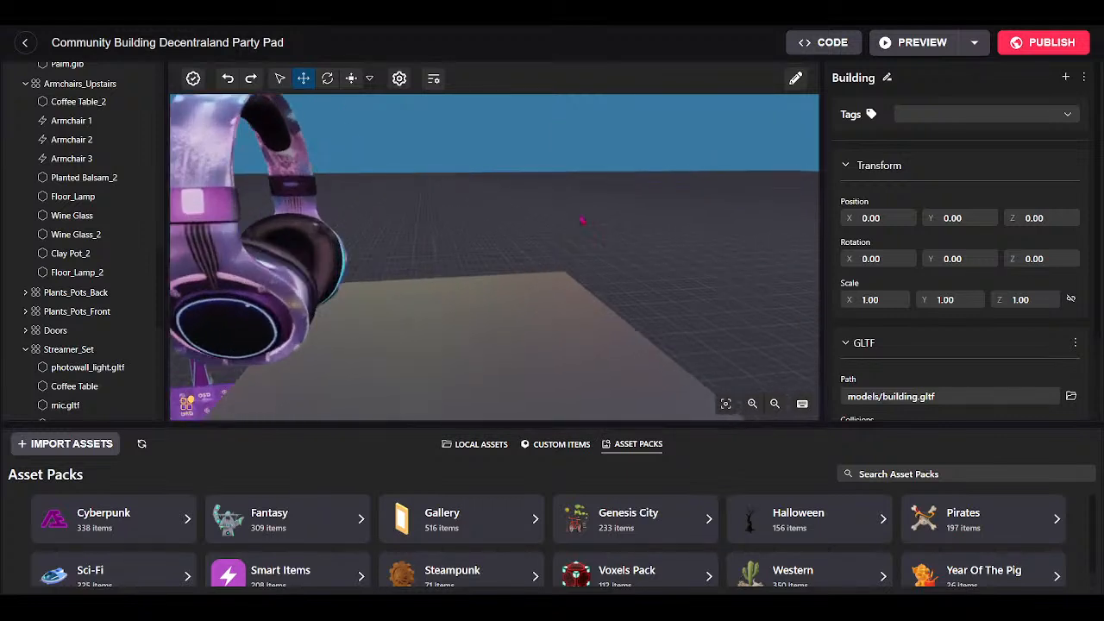
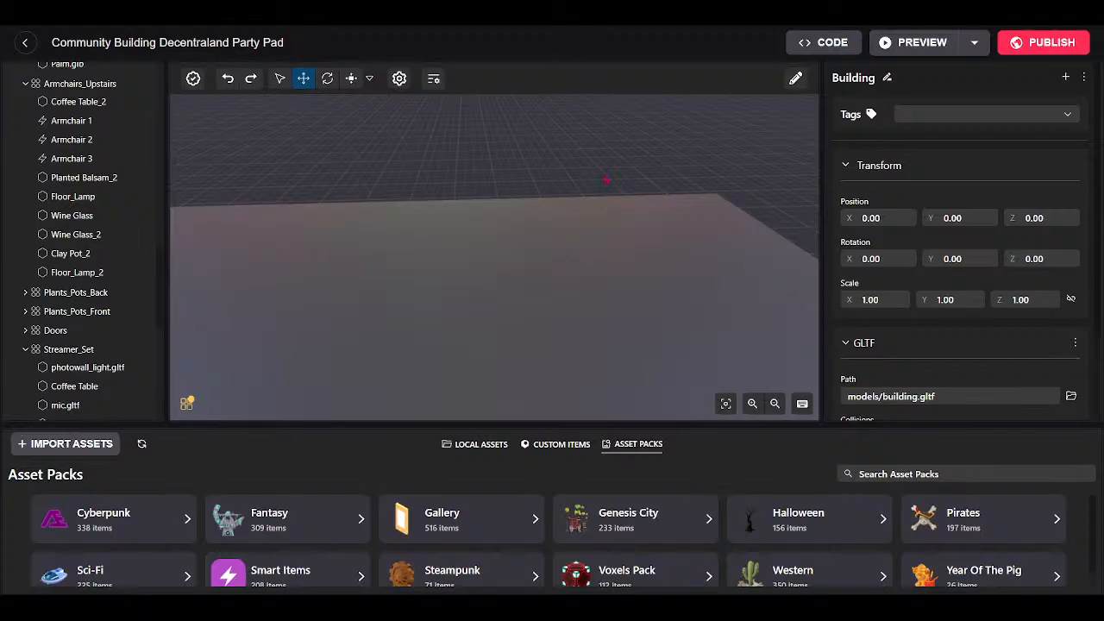
pyautogui.scroll(-5, 594, 295)
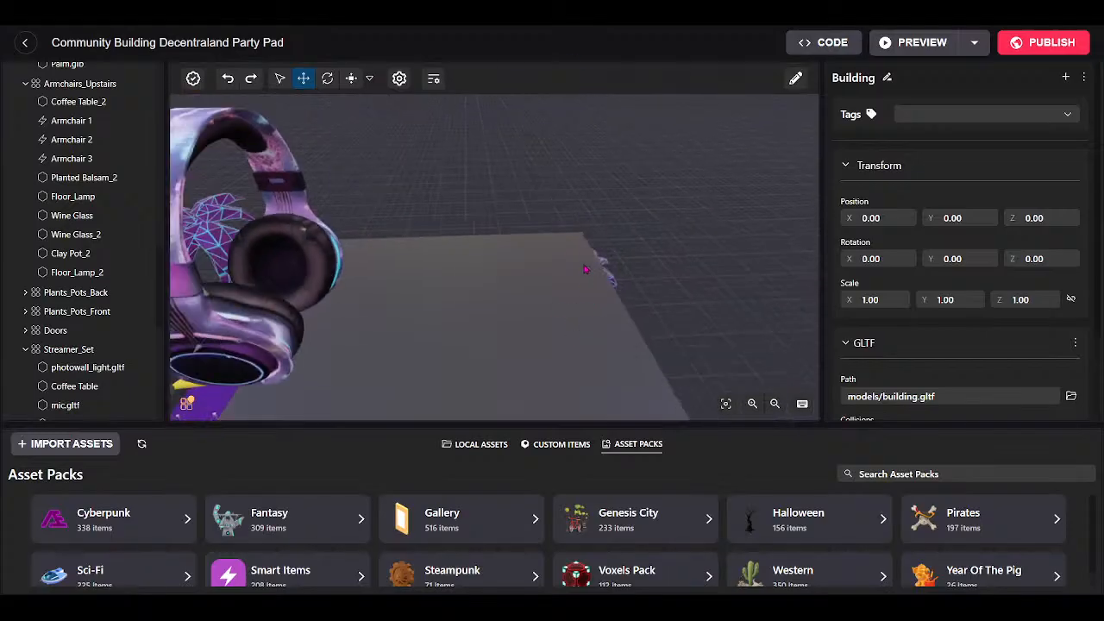
pyautogui.moveTo(585, 270); pyautogui.dragTo(702, 281)
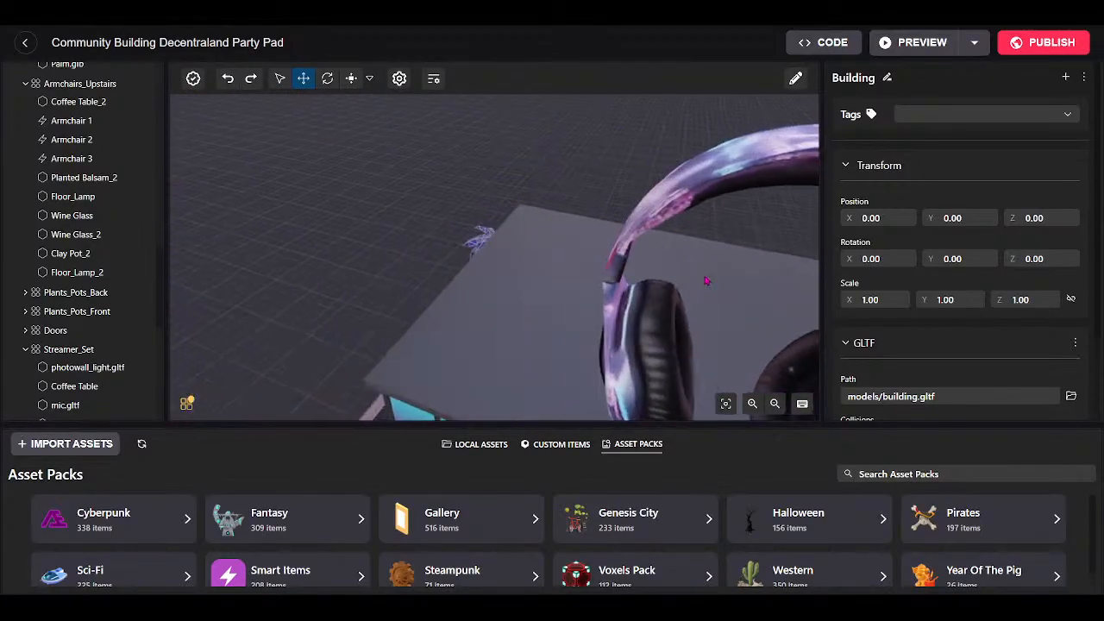
pyautogui.moveTo(480, 278); pyautogui.dragTo(642, 324)
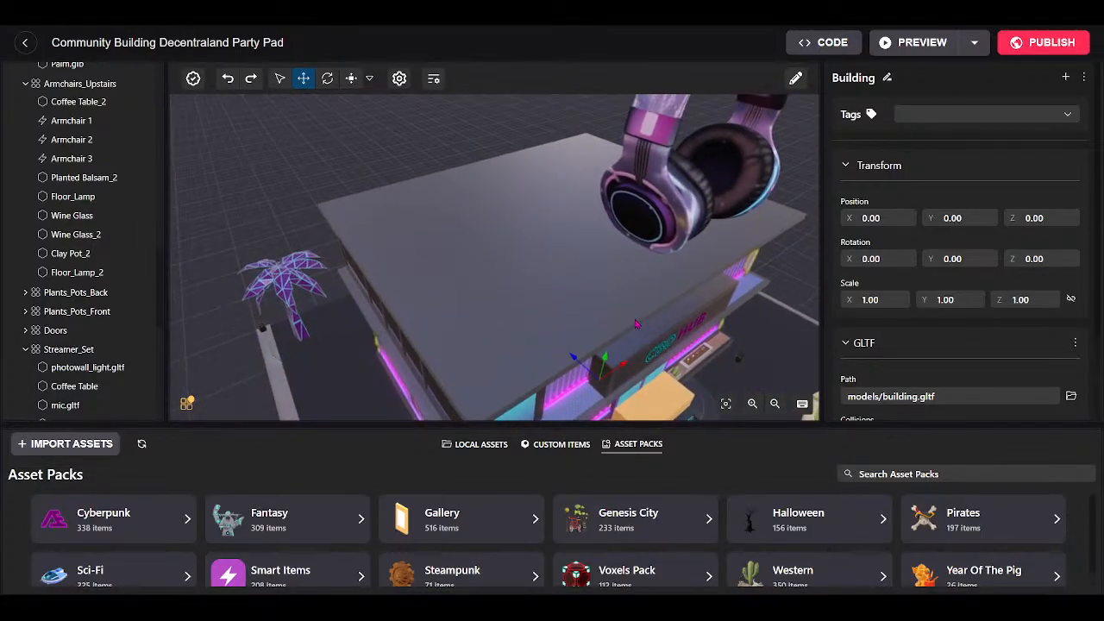
pyautogui.moveTo(496, 239); pyautogui.dragTo(402, 333)
pyautogui.scroll(-3, 432, 327)
pyautogui.scroll(-3, 302, 259)
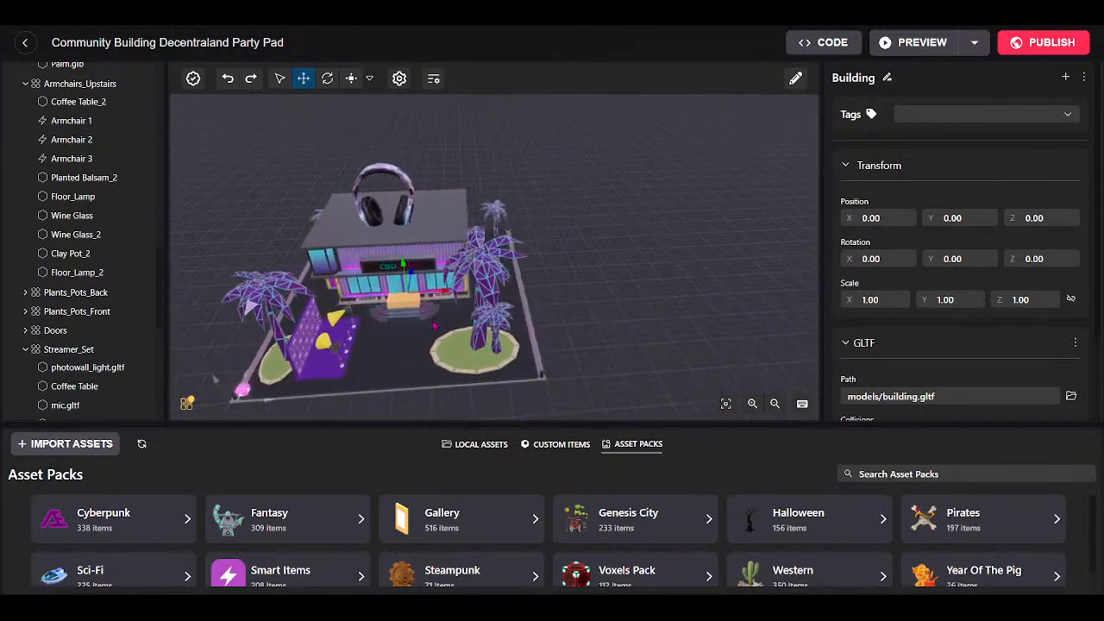
pyautogui.scroll(5, 444, 307)
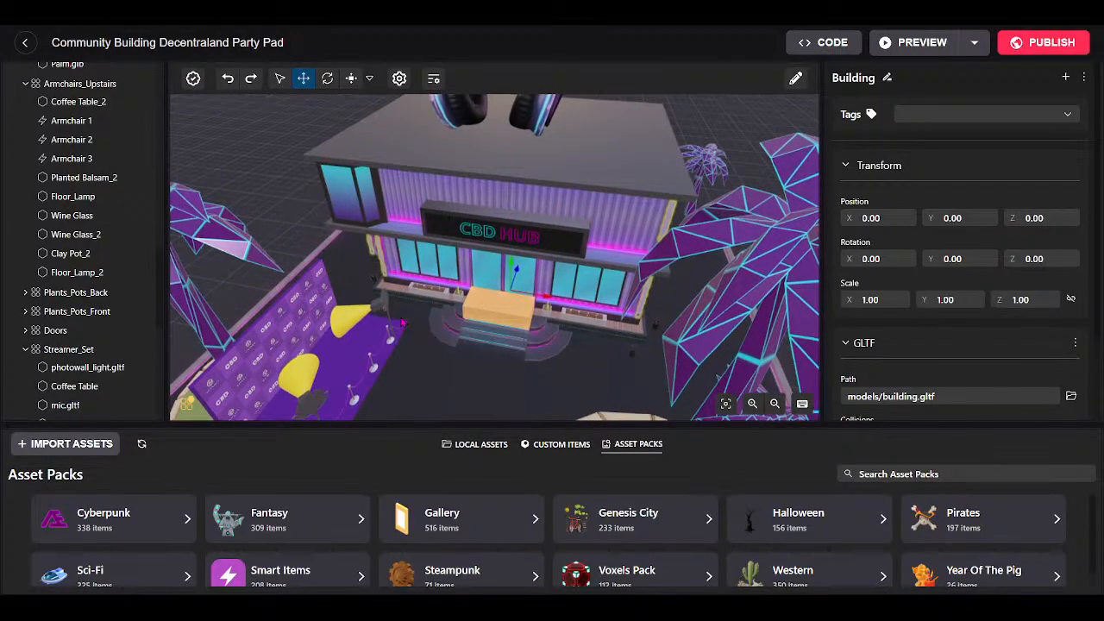
pyautogui.moveTo(402, 323); pyautogui.dragTo(575, 196)
pyautogui.scroll(-3, 474, 323)
pyautogui.scroll(5, 500, 387)
pyautogui.scroll(-2, 572, 281)
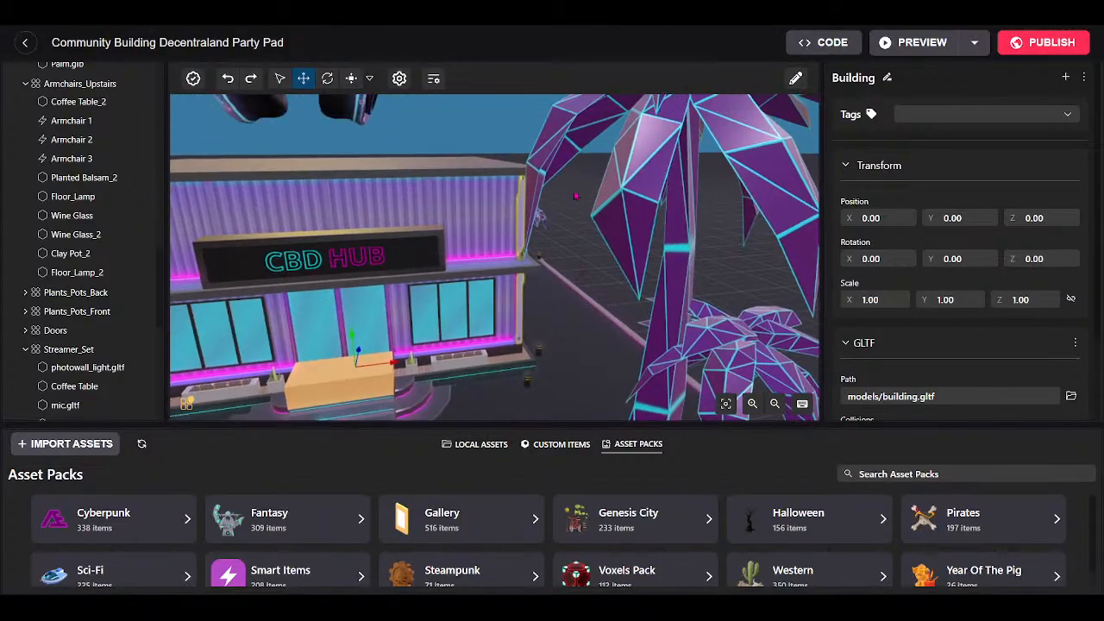
pyautogui.scroll(-4, 575, 195)
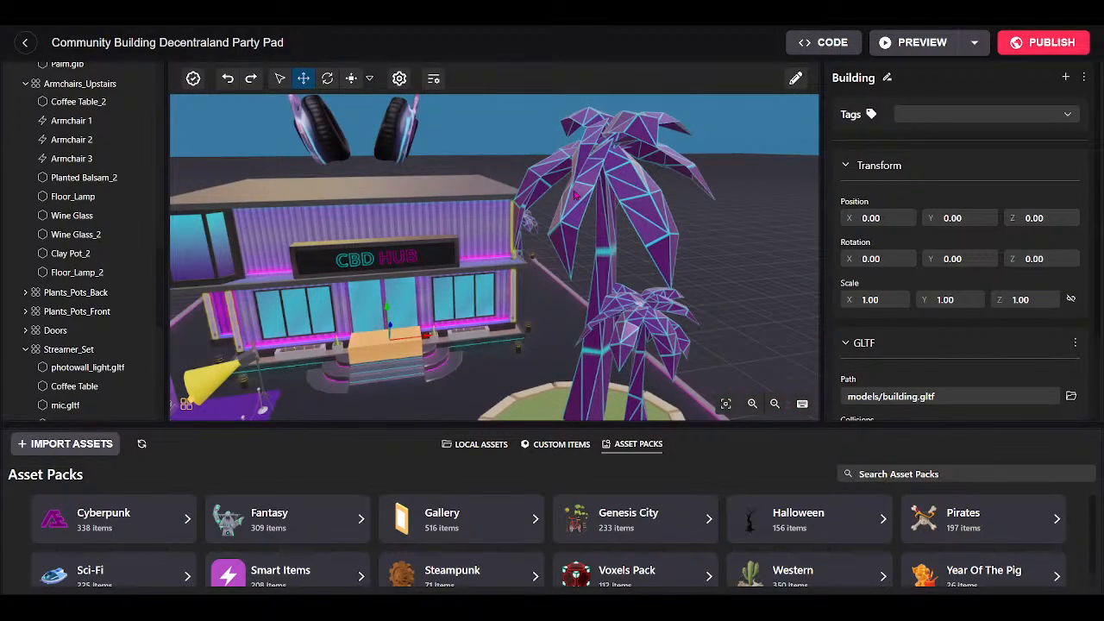
pyautogui.moveTo(627, 242); pyautogui.dragTo(579, 260)
pyautogui.scroll(-3, 633, 257)
# Search the asset packs for "stairs" and place a Stairs Spiral on the round lawn at about X 26.96, Z 2.85.
pyautogui.click(950, 474)
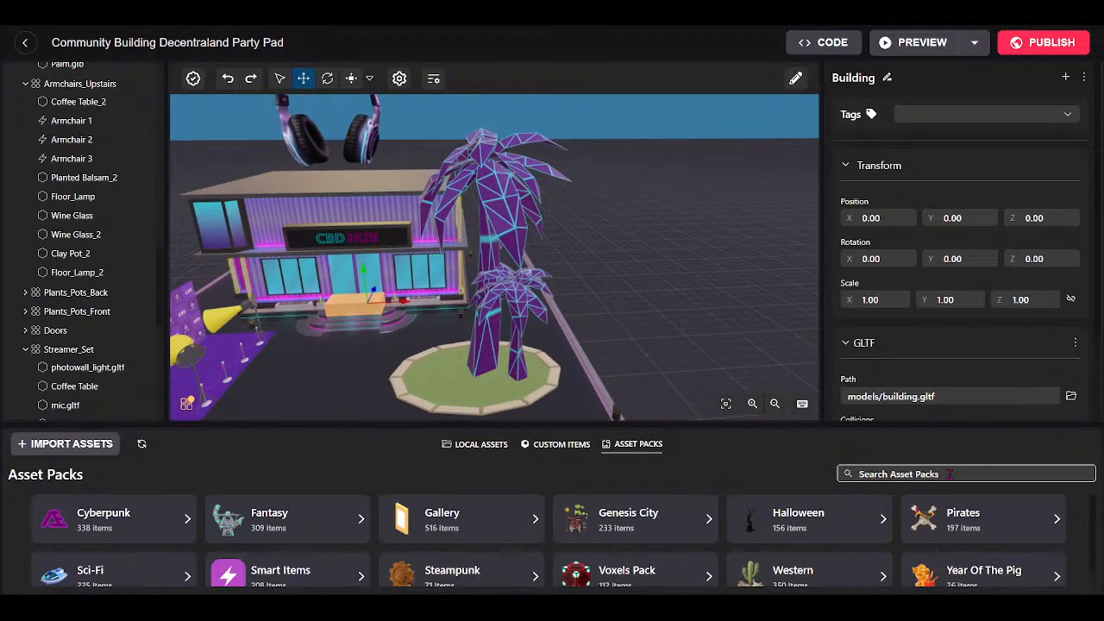
pyautogui.write('stairs')
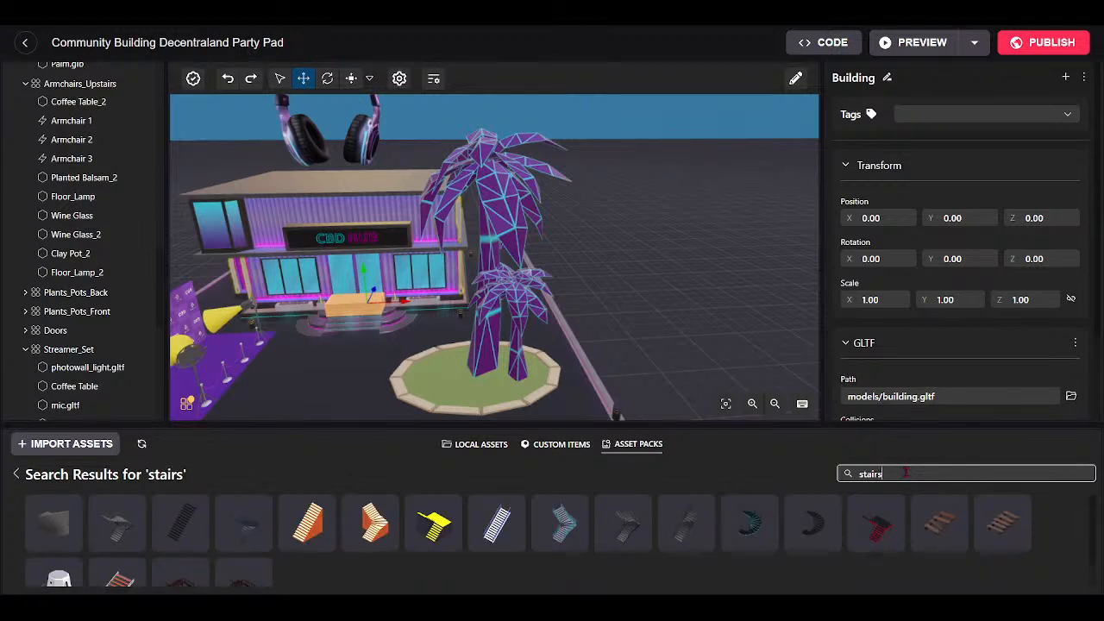
pyautogui.scroll(-1, 181, 570)
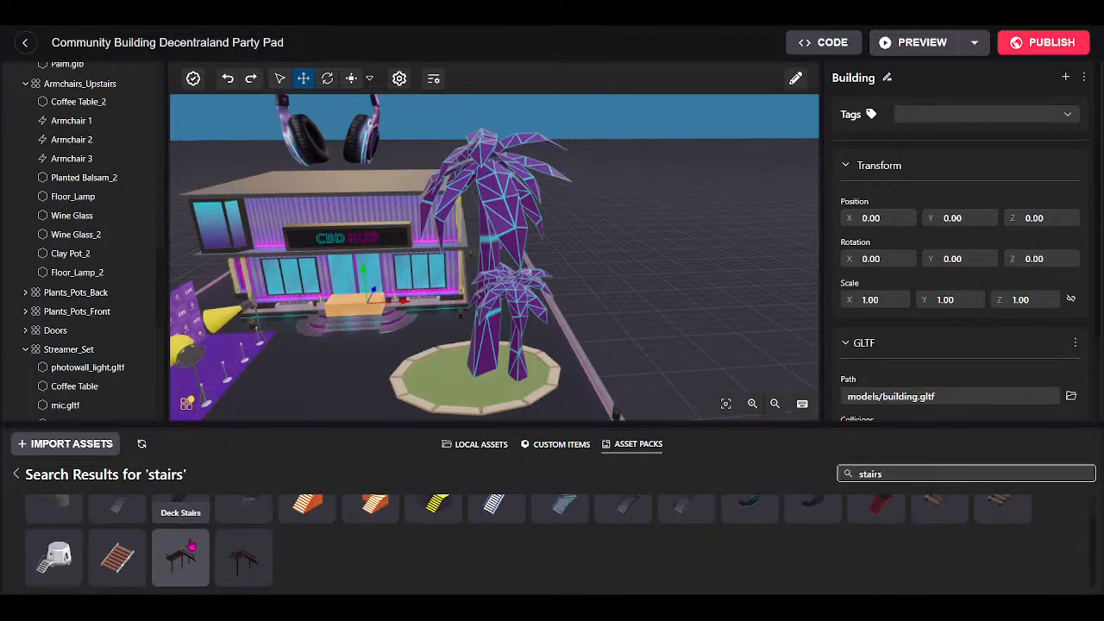
pyautogui.scroll(1, 190, 546)
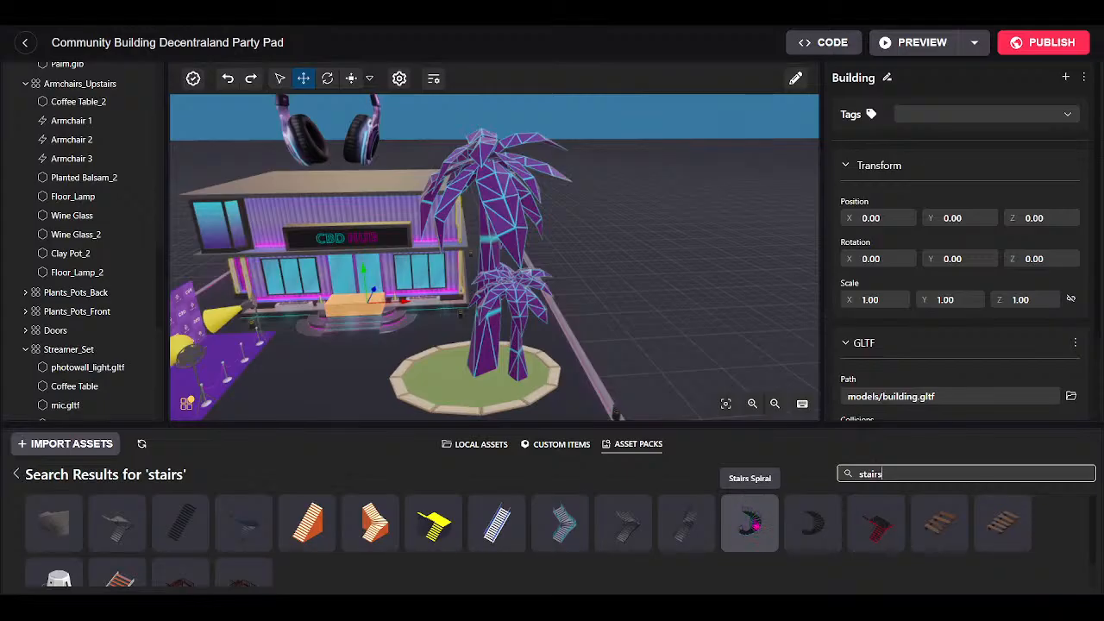
pyautogui.moveTo(751, 534); pyautogui.dragTo(586, 370)
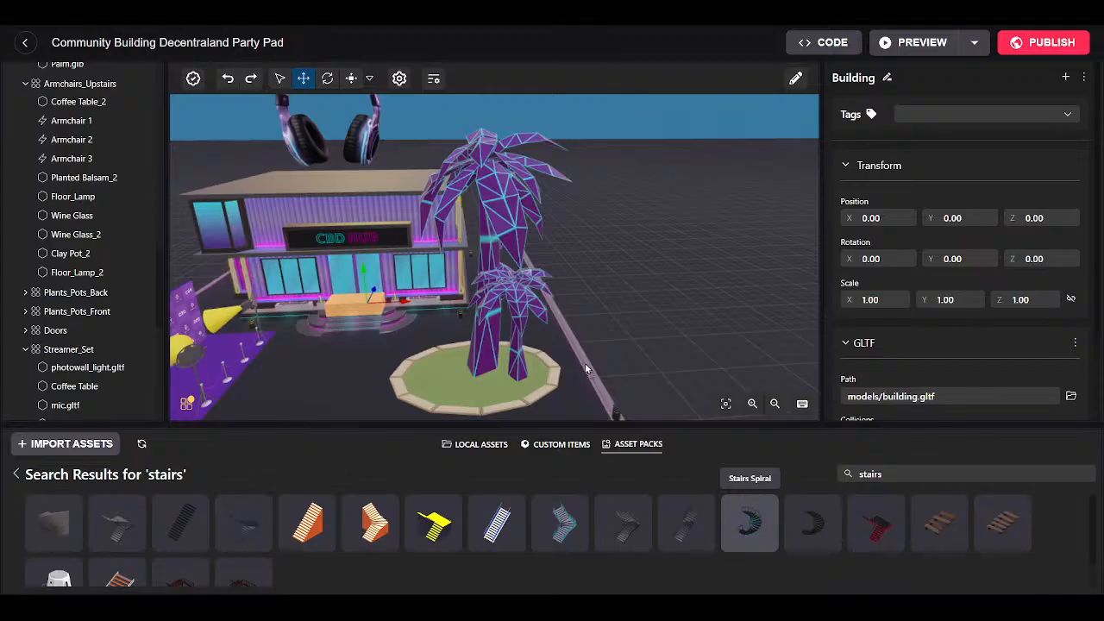
pyautogui.moveTo(523, 304); pyautogui.dragTo(523, 305)
# Hide the two palms on the round lawn, Palm.glb_5 and Palm.glb_4, to expose the spiral stairs.
pyautogui.press('w')
pyautogui.moveTo(705, 333)
pyautogui.mouseDown()
pyautogui.moveTo(722, 323)
pyautogui.moveTo(732, 265)
pyautogui.moveTo(700, 344)
pyautogui.mouseUp()
pyautogui.scroll(-3, 485, 251)
pyautogui.moveTo(498, 199); pyautogui.dragTo(526, 261)
pyautogui.press('w')
pyautogui.press('s')
pyautogui.press('s')
pyautogui.click(501, 201)
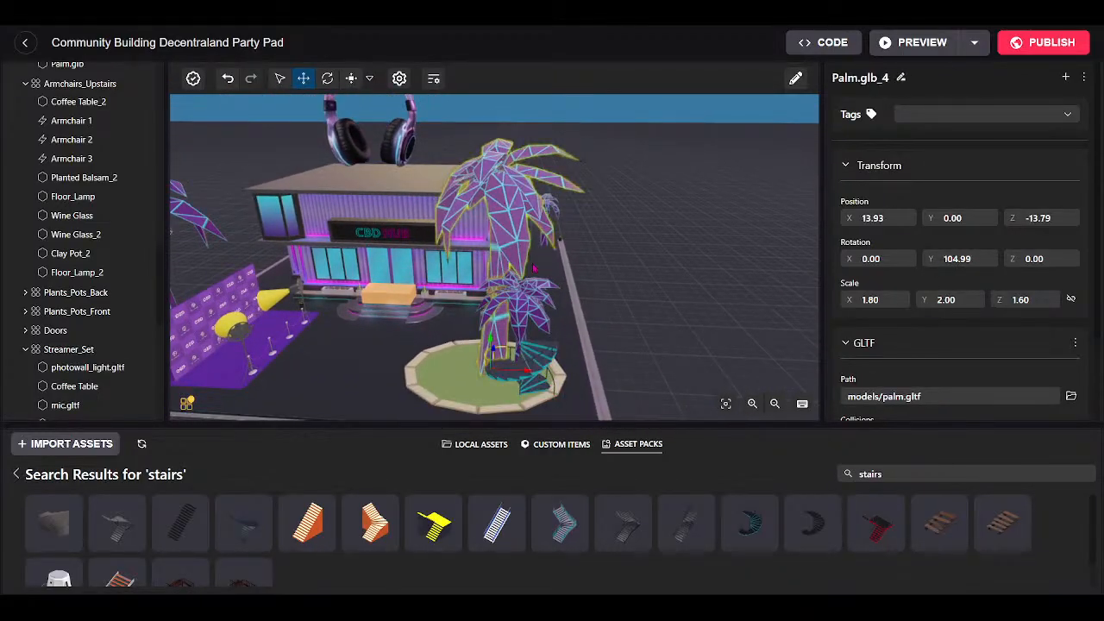
pyautogui.keyDown('ctrl'); pyautogui.click(529, 299); pyautogui.keyUp('ctrl')
pyautogui.scroll(-5, 135, 264)
pyautogui.scroll(2, 121, 269)
pyautogui.scroll(8, 121, 270)
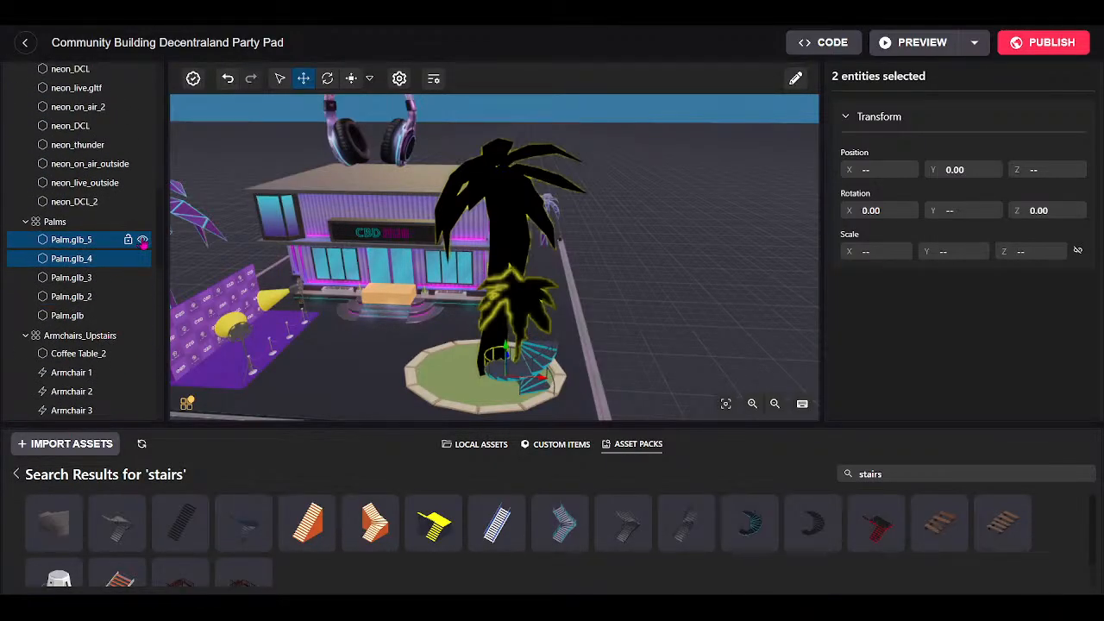
pyautogui.click(143, 242)
pyautogui.click(143, 258)
# Move the spiral stairs off the lawn to the building's side at X 28.88, Z 13.89.
pyautogui.moveTo(549, 304); pyautogui.dragTo(248, 333)
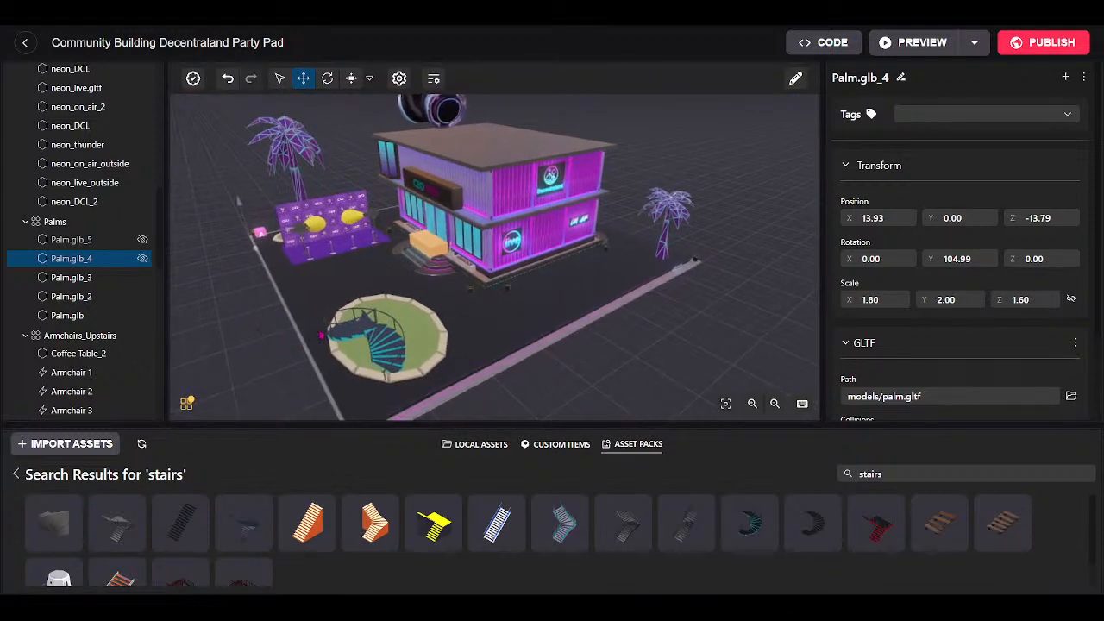
pyautogui.click(341, 335)
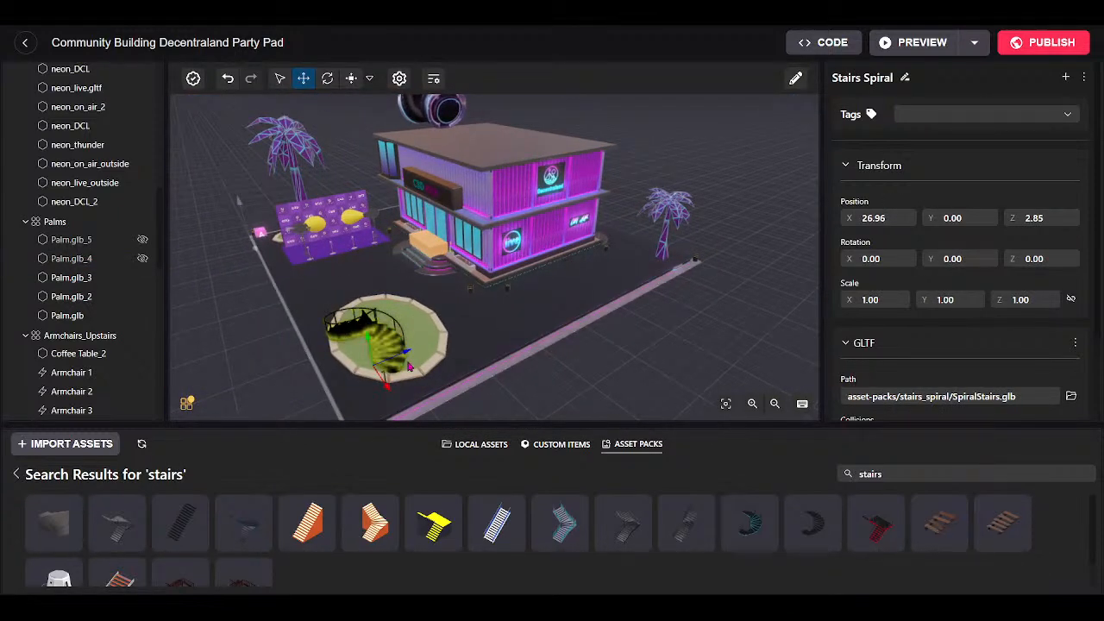
pyautogui.moveTo(407, 356); pyautogui.dragTo(645, 348)
pyautogui.scroll(3, 506, 357)
pyautogui.scroll(3, 558, 351)
pyautogui.scroll(-2, 645, 349)
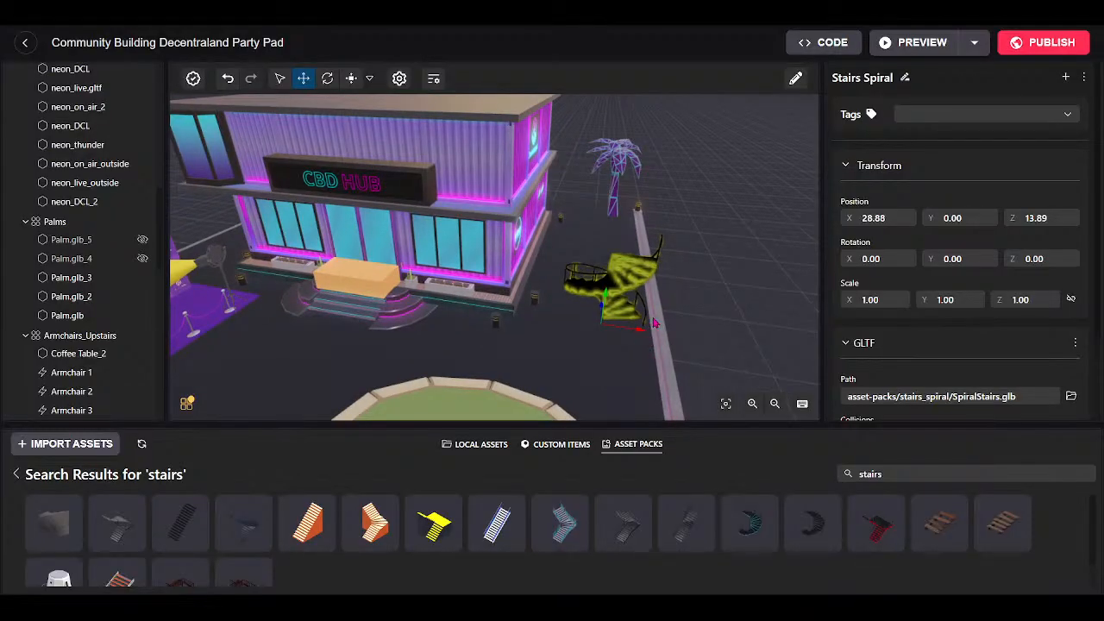
# Select the Solid Black ground slab and activate the Scale tool for it.
pyautogui.press('d')
pyautogui.moveTo(641, 254); pyautogui.dragTo(626, 306)
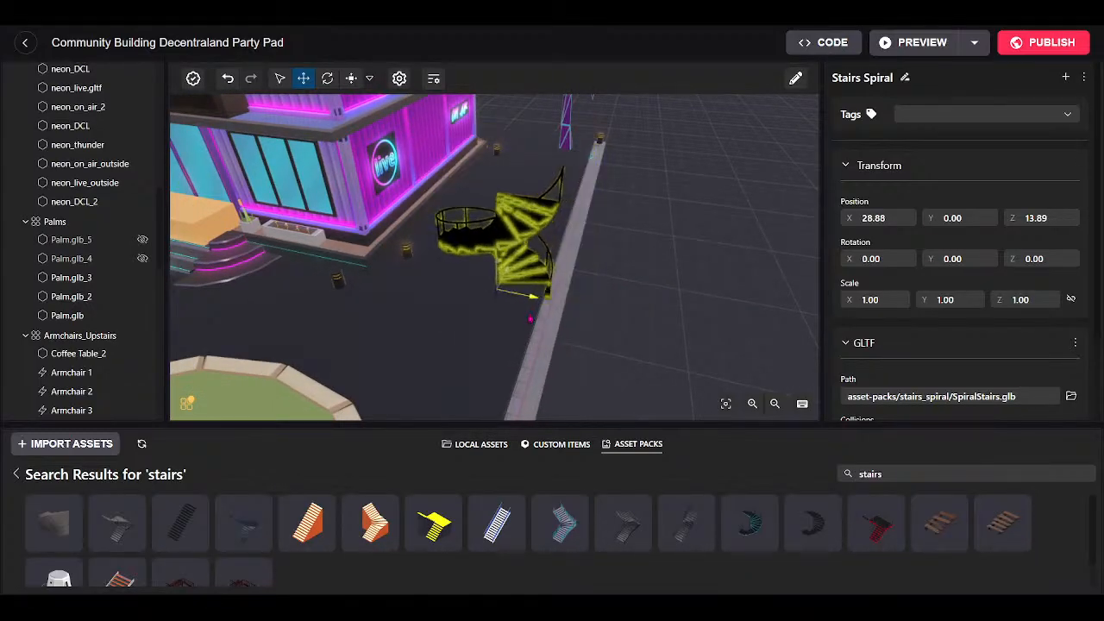
pyautogui.click(464, 297)
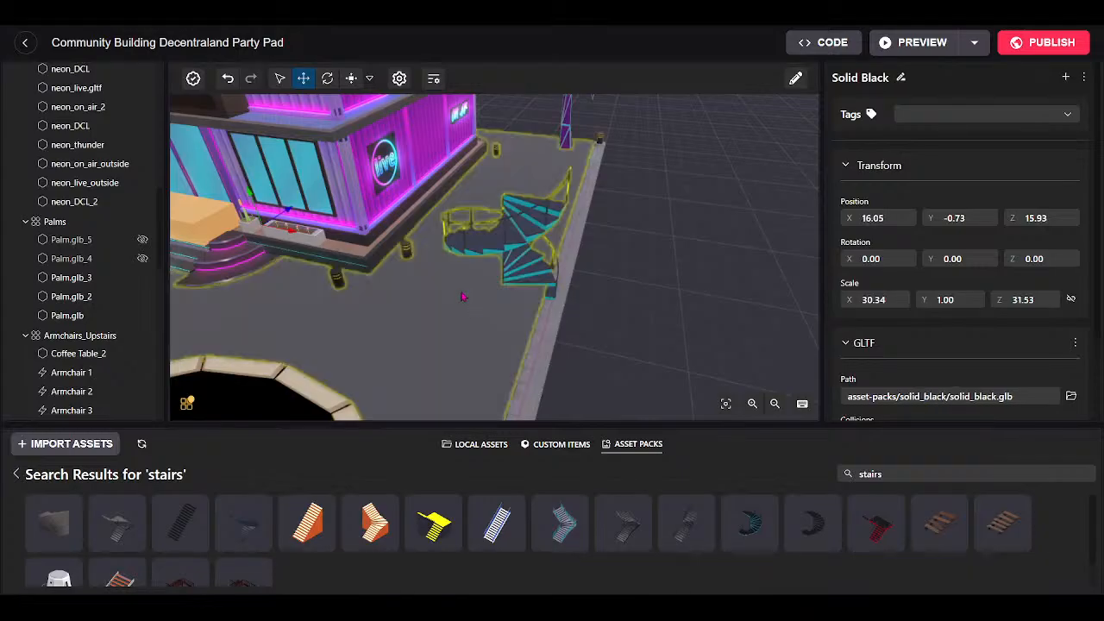
pyautogui.moveTo(521, 245); pyautogui.dragTo(480, 340)
pyautogui.scroll(-7, 480, 341)
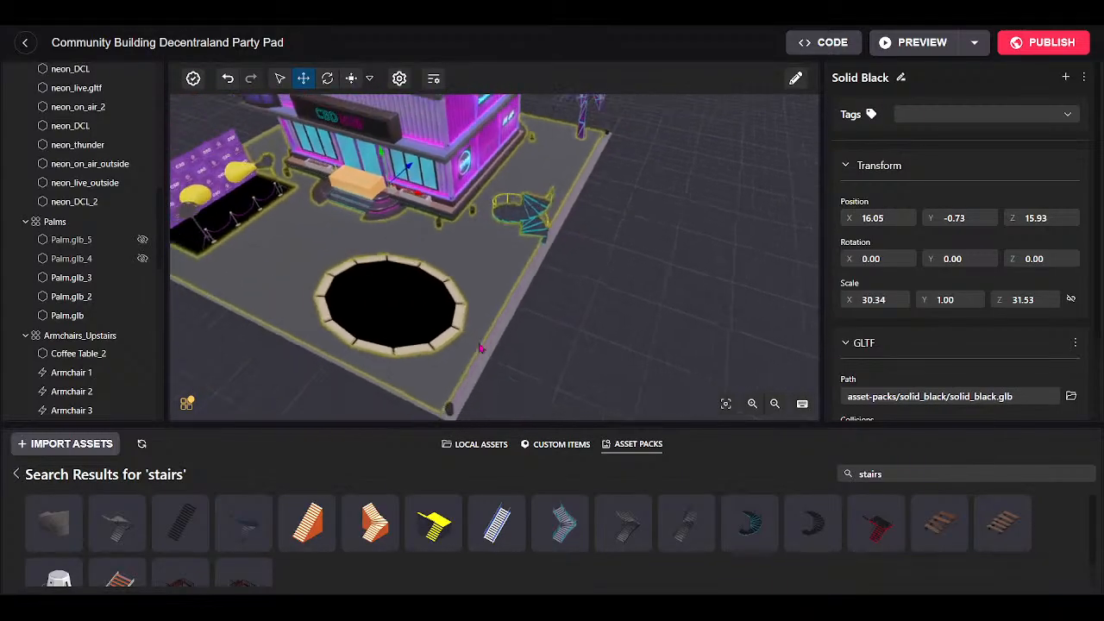
pyautogui.click(354, 84)
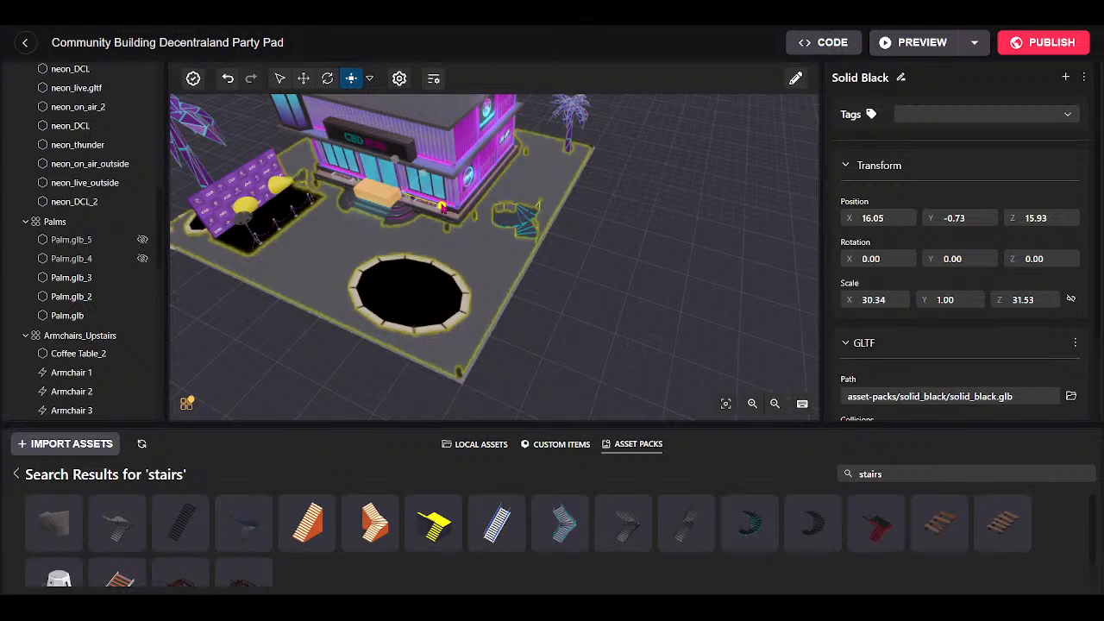
# Select the spiral stairs beside the building and raise them slightly to a Y position of 0.13.
pyautogui.click(526, 226)
pyautogui.moveTo(567, 289); pyautogui.dragTo(598, 283)
pyautogui.scroll(6, 581, 219)
pyautogui.moveTo(472, 186); pyautogui.dragTo(453, 120)
pyautogui.scroll(-5, 453, 121)
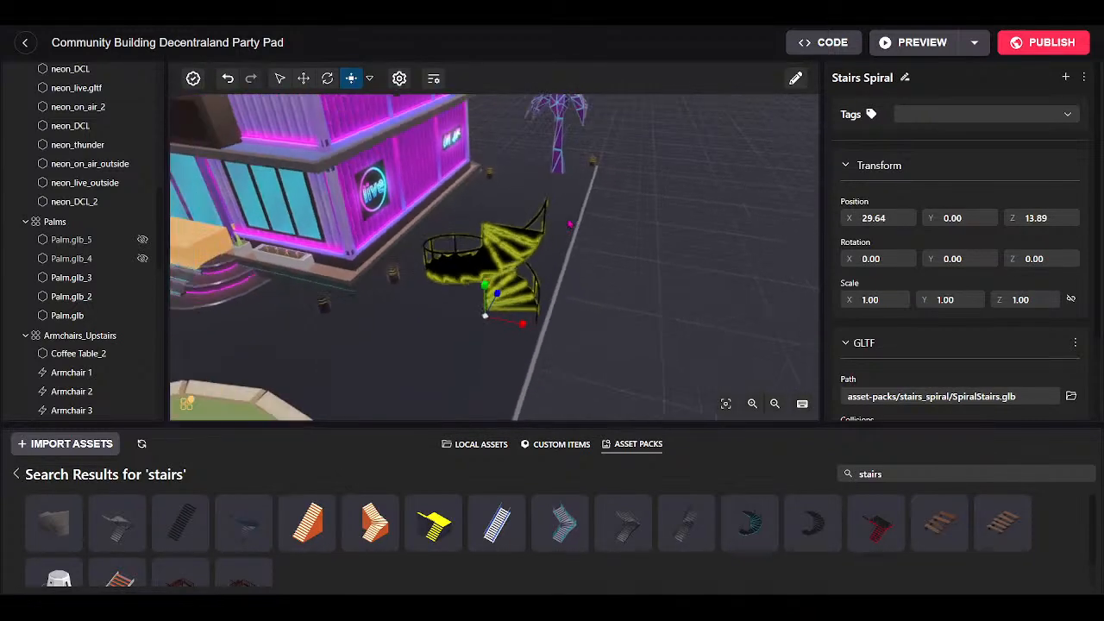
pyautogui.scroll(5, 532, 300)
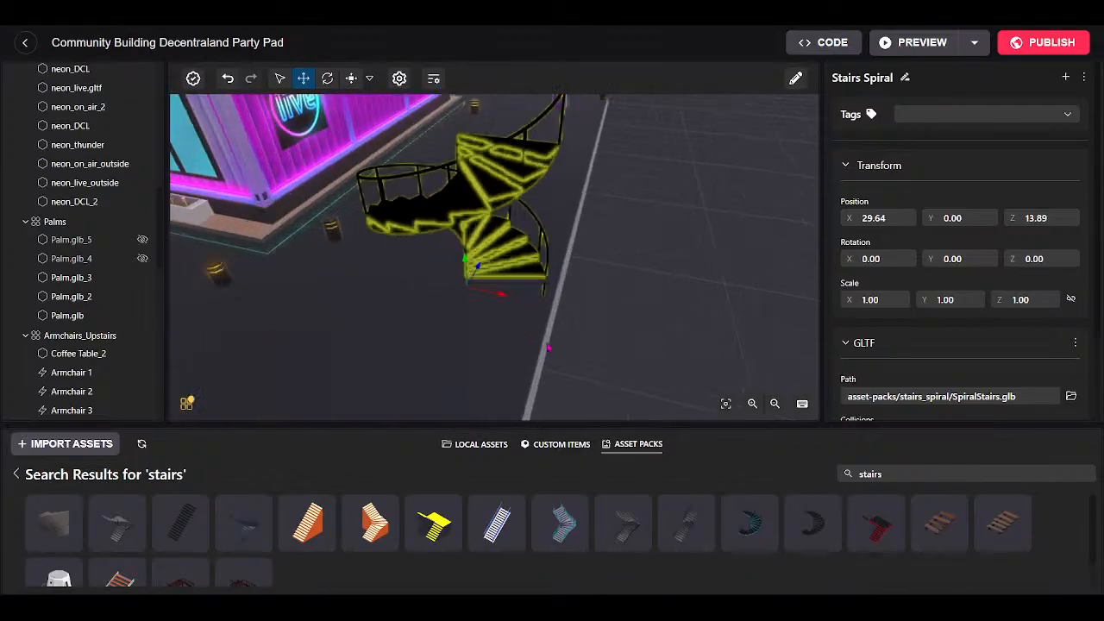
pyautogui.moveTo(465, 260)
pyautogui.mouseDown()
pyautogui.moveTo(469, 247)
pyautogui.moveTo(471, 258)
pyautogui.mouseUp()
# Duplicate the Stairs Spiral entity.
pyautogui.moveTo(617, 218); pyautogui.dragTo(659, 137)
pyautogui.scroll(-4, 660, 136)
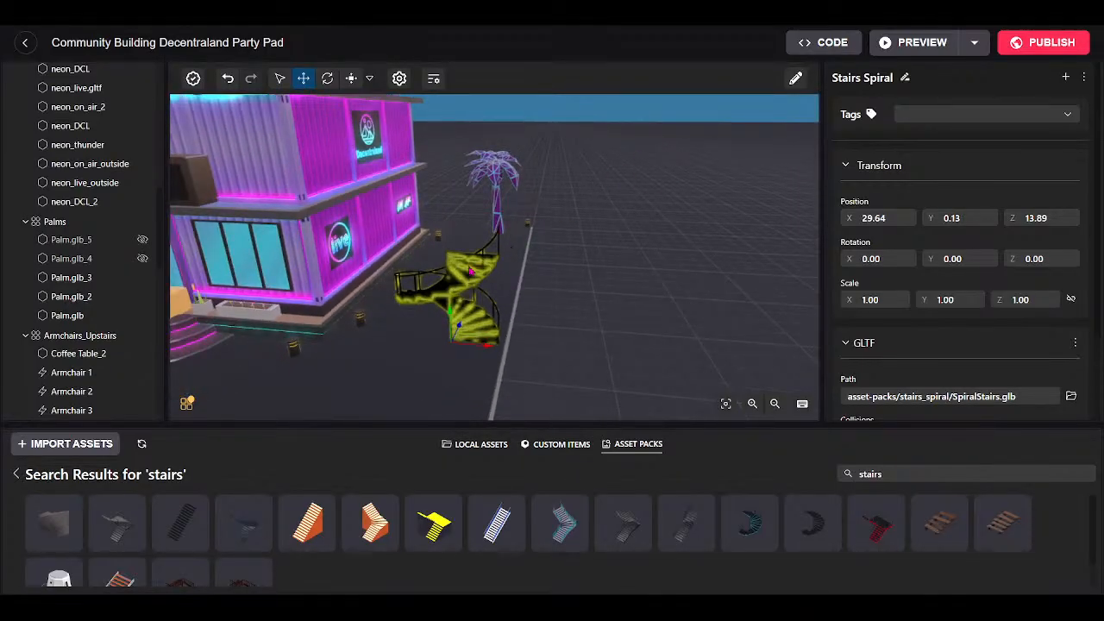
pyautogui.moveTo(574, 300); pyautogui.dragTo(365, 337)
pyautogui.scroll(3, 365, 337)
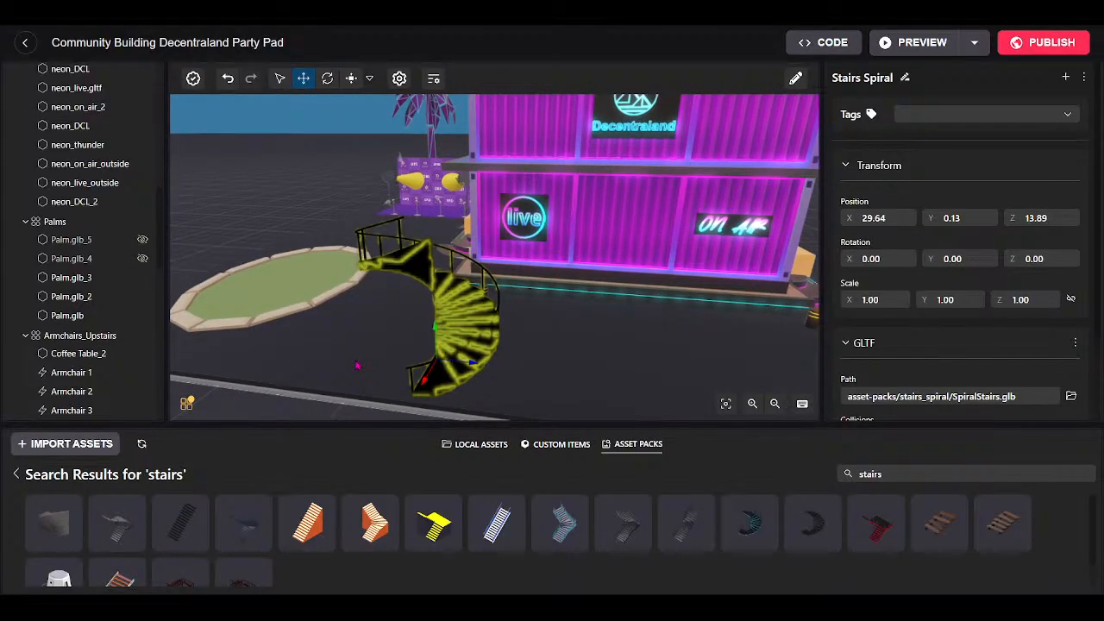
pyautogui.scroll(-10, 74, 356)
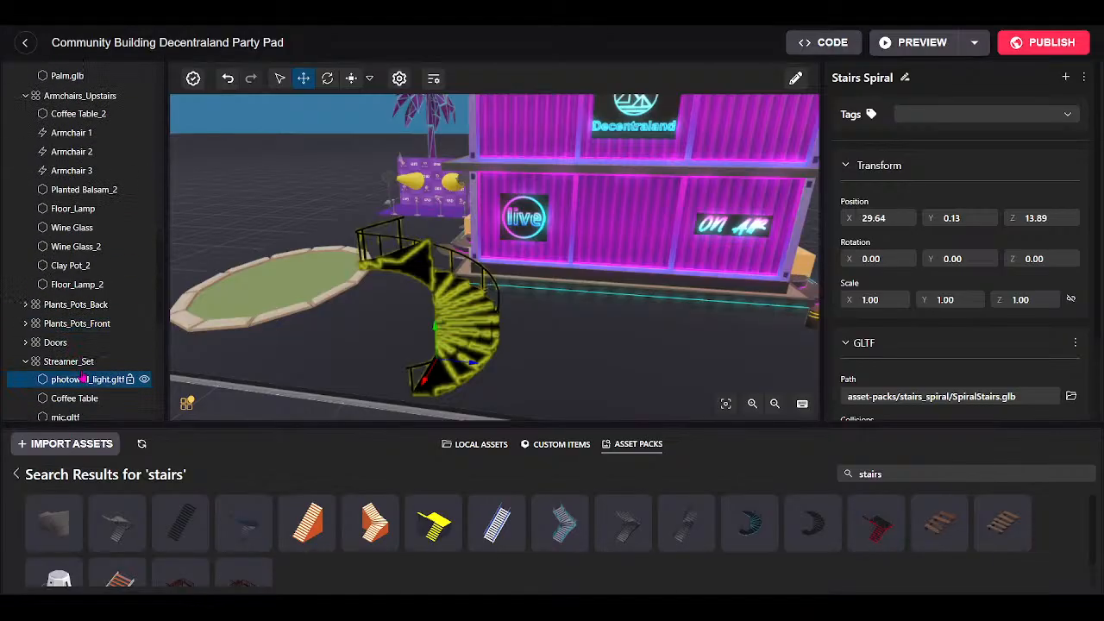
pyautogui.rightClick(62, 407)
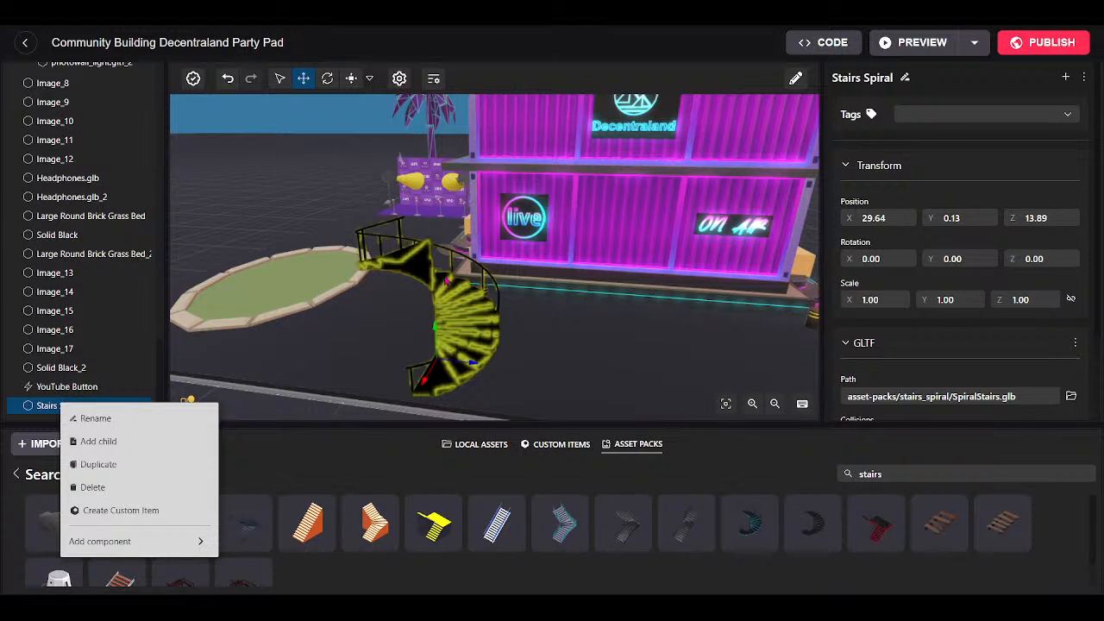
pyautogui.moveTo(442, 319); pyautogui.dragTo(354, 326)
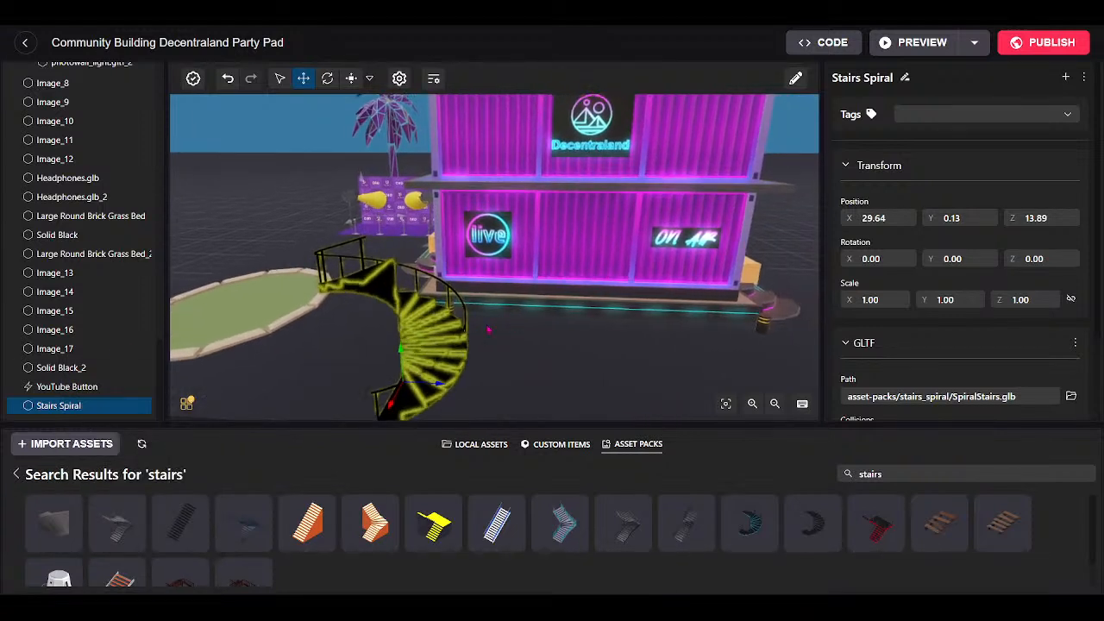
pyautogui.rightClick(67, 412)
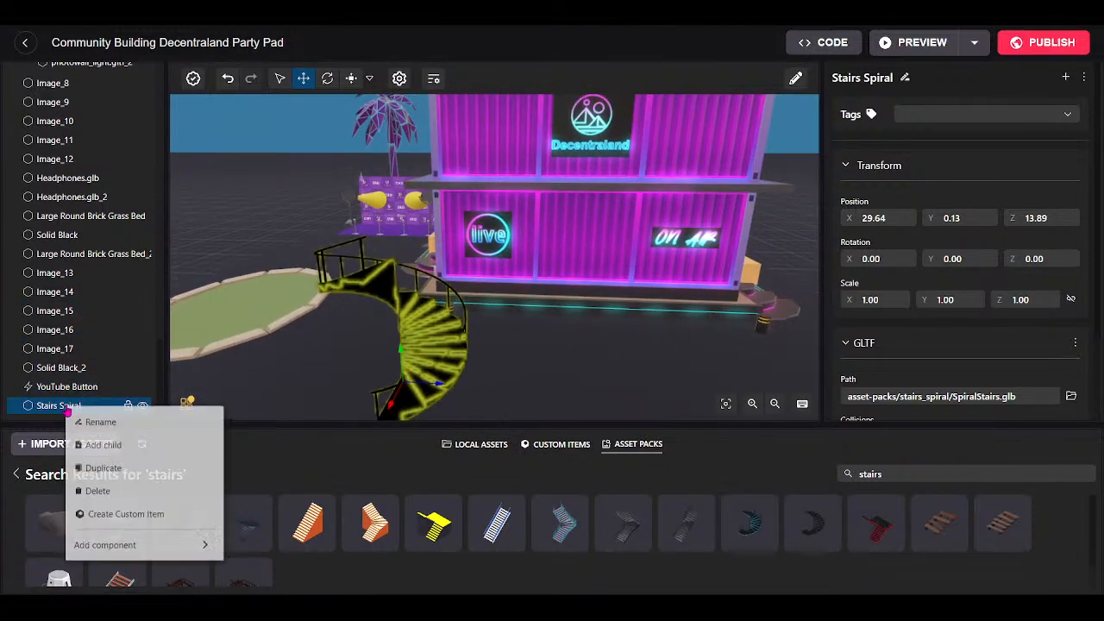
pyautogui.click(103, 470)
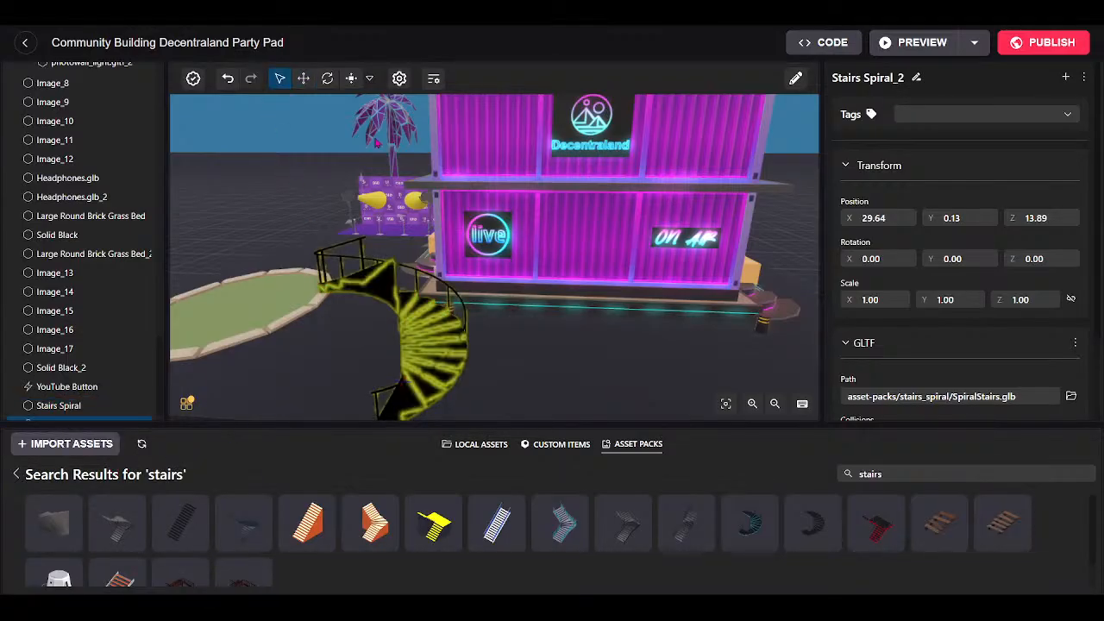
# Move the duplicated stairs up onto the first flight, at a Y position of 4.08.
pyautogui.click(303, 79)
pyautogui.moveTo(403, 353); pyautogui.dragTo(399, 228)
pyautogui.moveTo(423, 310); pyautogui.dragTo(402, 288)
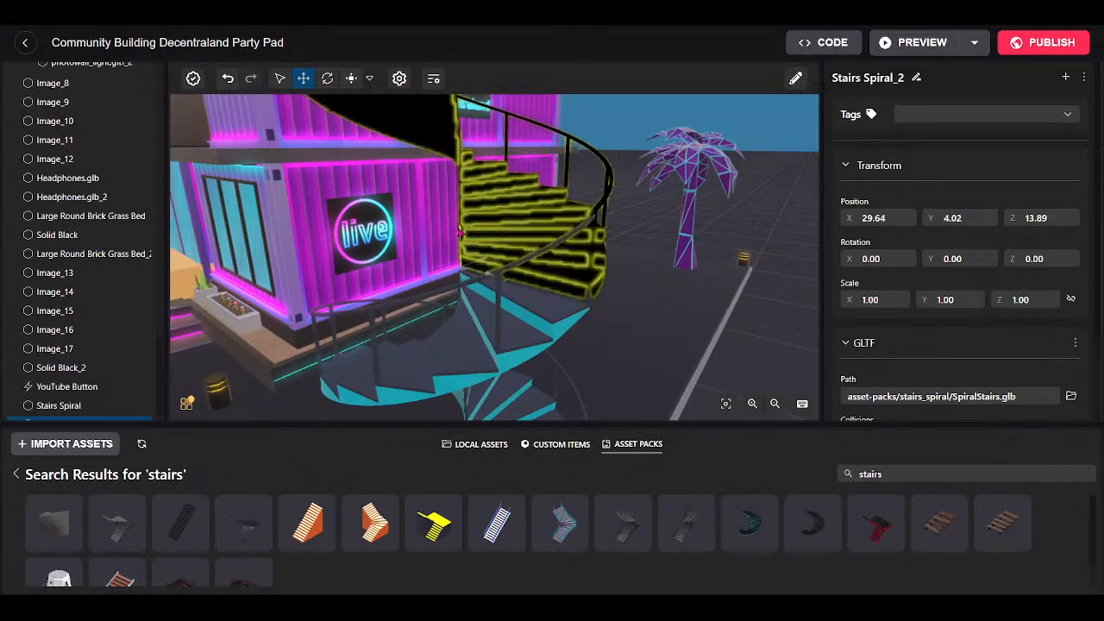
pyautogui.moveTo(459, 240); pyautogui.dragTo(459, 236)
# Duplicate the Stairs Spiral_2 entity to make a third flight.
pyautogui.moveTo(629, 302); pyautogui.dragTo(207, 233)
pyautogui.moveTo(636, 294); pyautogui.dragTo(532, 399)
pyautogui.moveTo(480, 199); pyautogui.dragTo(515, 273)
pyautogui.scroll(3, 468, 297)
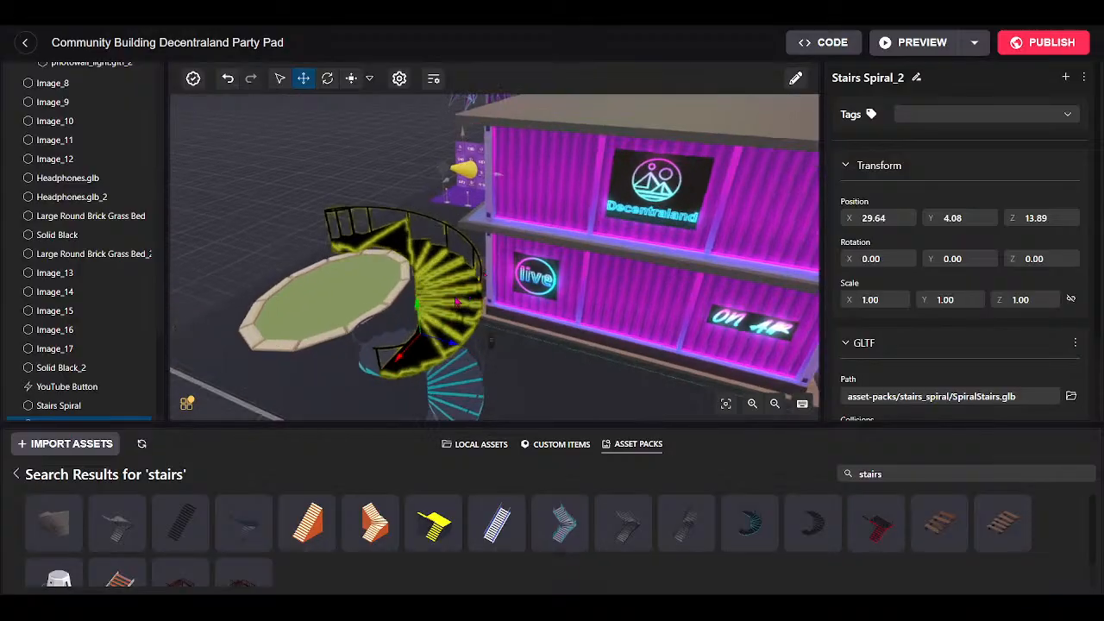
pyautogui.scroll(-1, 78, 362)
pyautogui.rightClick(67, 405)
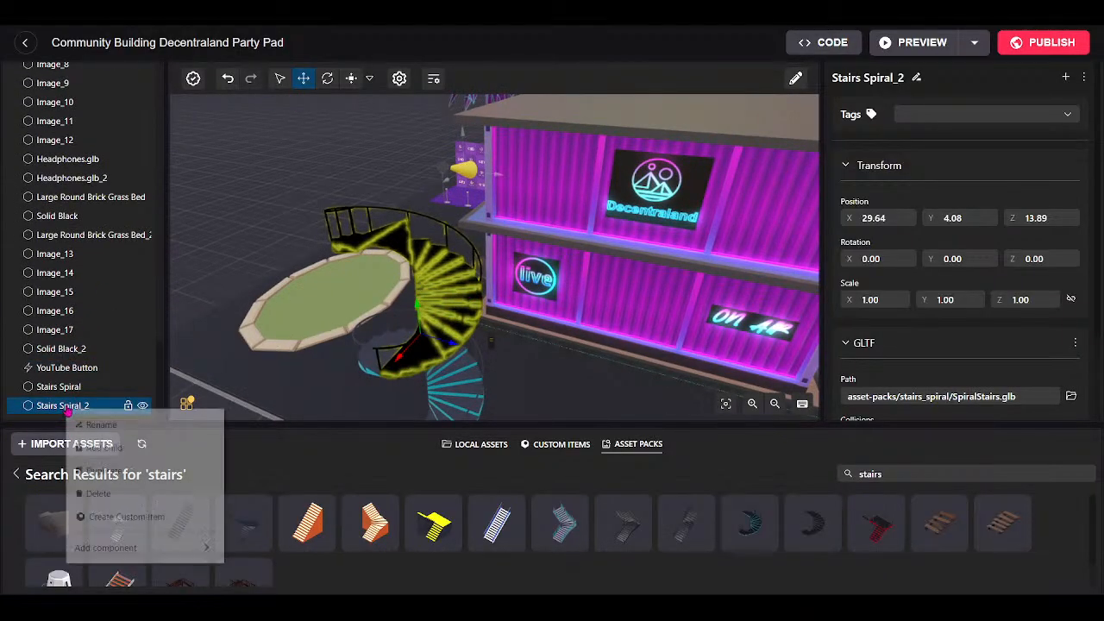
pyautogui.click(95, 466)
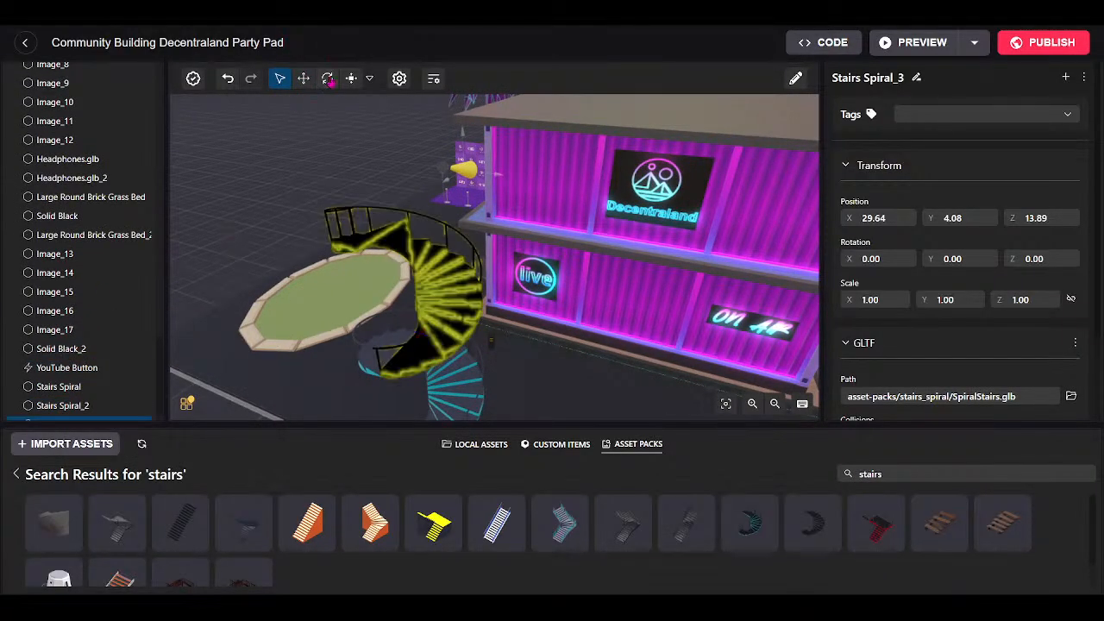
# Move the third flight up onto the second one, at a Y position of 8.04.
pyautogui.click(304, 79)
pyautogui.moveTo(418, 304); pyautogui.dragTo(402, 181)
pyautogui.moveTo(237, 258); pyautogui.dragTo(757, 201)
pyautogui.scroll(5, 499, 181)
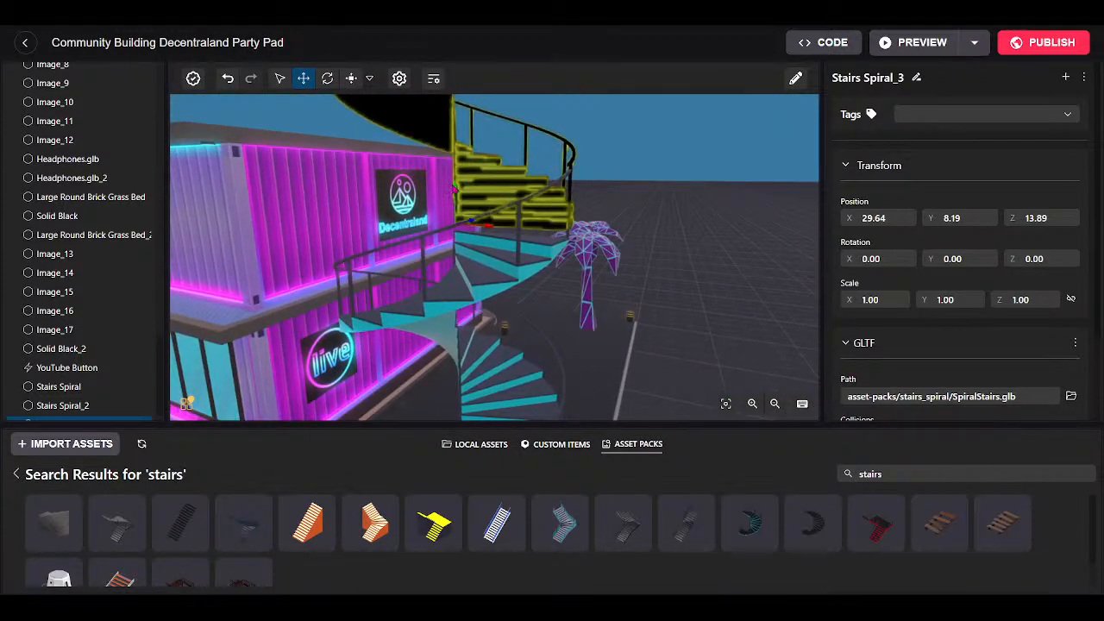
pyautogui.moveTo(457, 190); pyautogui.dragTo(457, 197)
# Examine the stacked spiral stairs from several sides and from above to compare the top flight with the building's roof.
pyautogui.moveTo(600, 289); pyautogui.dragTo(286, 298)
pyautogui.scroll(-8, 547, 337)
pyautogui.scroll(3, 547, 336)
pyautogui.moveTo(466, 289); pyautogui.dragTo(250, 332)
pyautogui.scroll(4, 446, 301)
pyautogui.scroll(-2, 333, 306)
pyautogui.scroll(3, 290, 265)
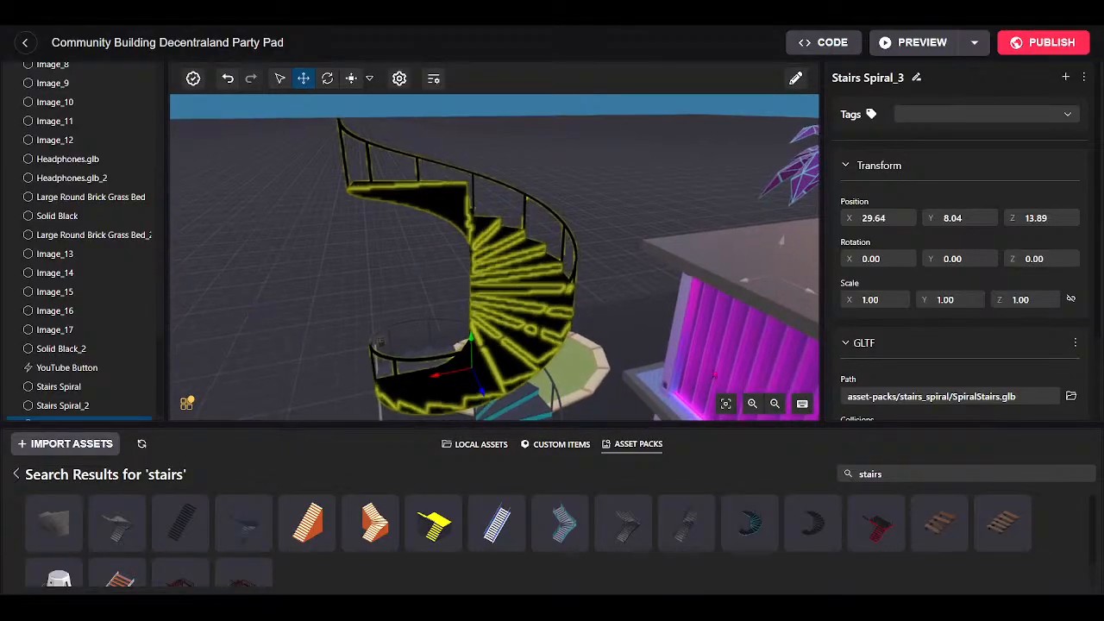
pyautogui.click(658, 238)
pyautogui.moveTo(658, 238); pyautogui.dragTo(435, 396)
pyautogui.scroll(3, 592, 216)
pyautogui.scroll(-5, 592, 215)
pyautogui.scroll(-2, 561, 345)
pyautogui.scroll(3, 434, 396)
pyautogui.scroll(-3, 567, 207)
pyautogui.moveTo(567, 207); pyautogui.dragTo(762, 326)
pyautogui.moveTo(544, 328); pyautogui.dragTo(755, 308)
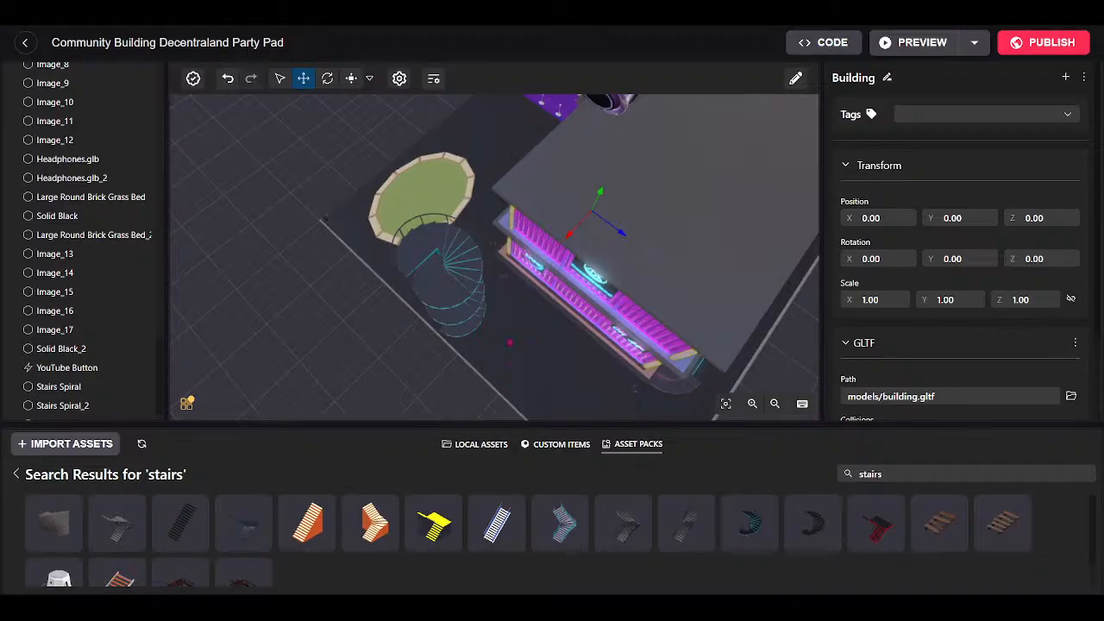
pyautogui.moveTo(493, 342); pyautogui.dragTo(656, 315)
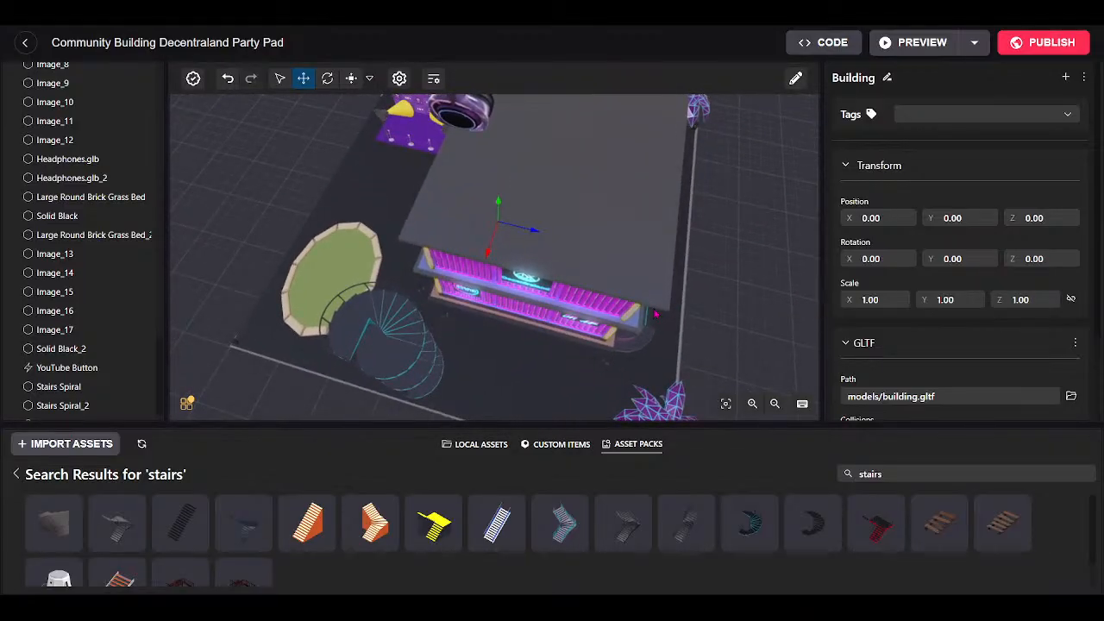
pyautogui.moveTo(445, 322); pyautogui.dragTo(554, 347)
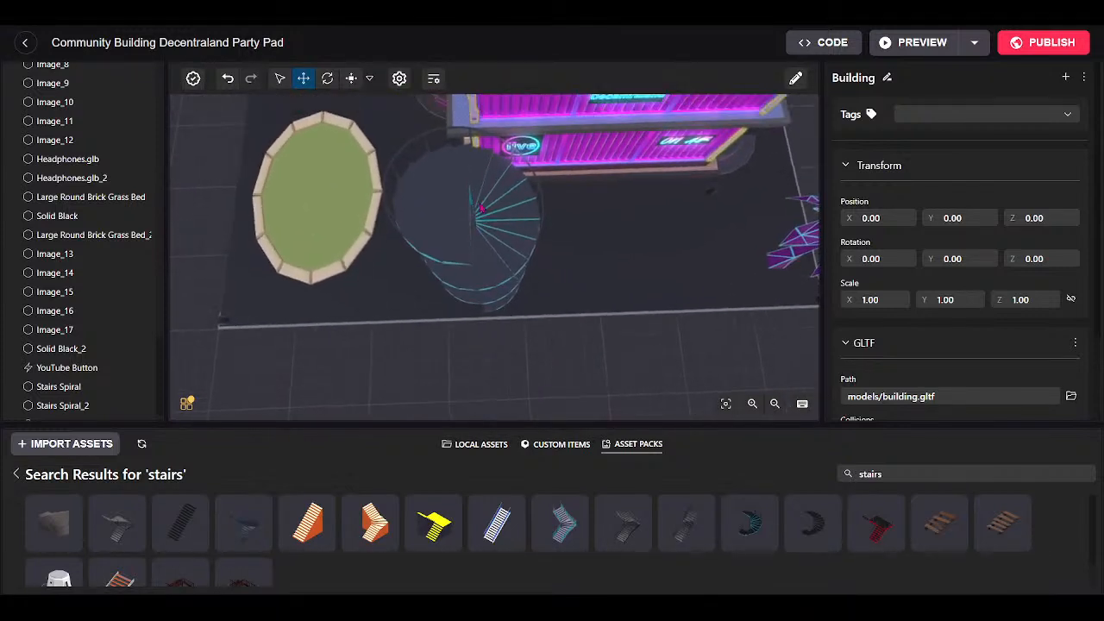
# Rotate the top flight of spiral stairs about the vertical axis to a Y rotation of 270.46.
pyautogui.click(482, 200)
pyautogui.click(328, 80)
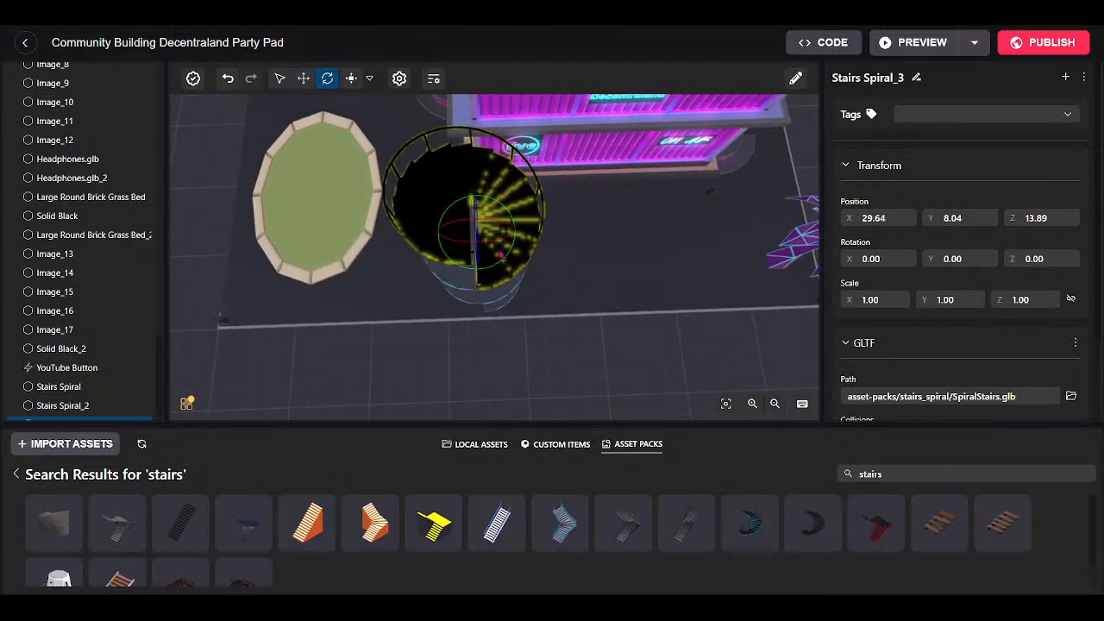
pyautogui.moveTo(492, 269); pyautogui.dragTo(533, 217)
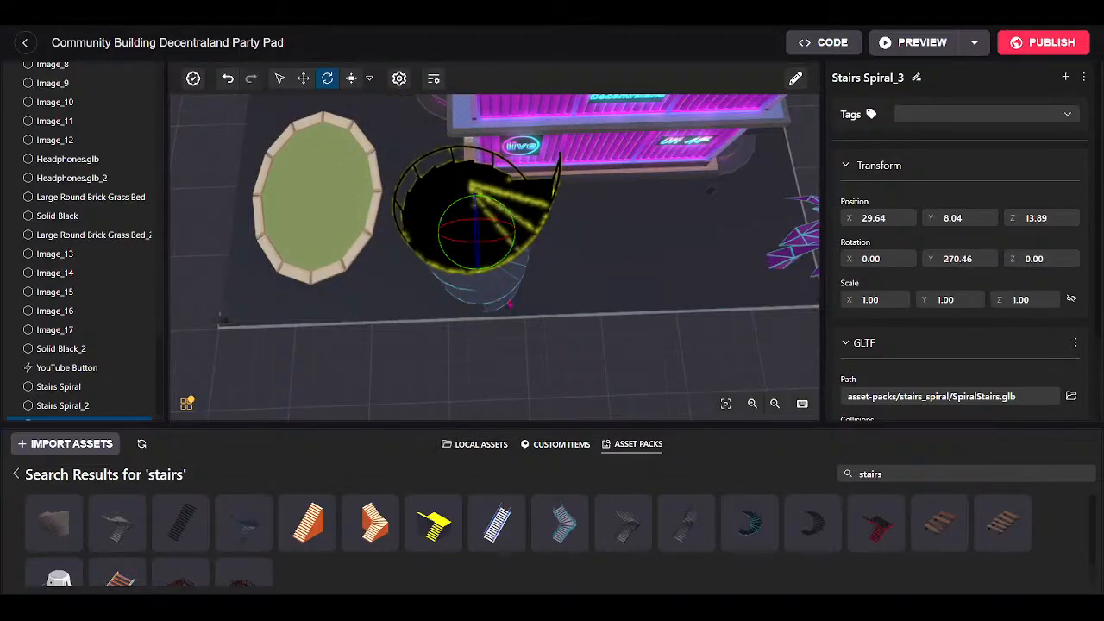
# Select the two lower flights of spiral stairs and rotate them together to a Y rotation of 264.85.
pyautogui.click(501, 287)
pyautogui.scroll(3, 529, 402)
pyautogui.moveTo(520, 341); pyautogui.dragTo(513, 313)
pyautogui.scroll(-5, 511, 315)
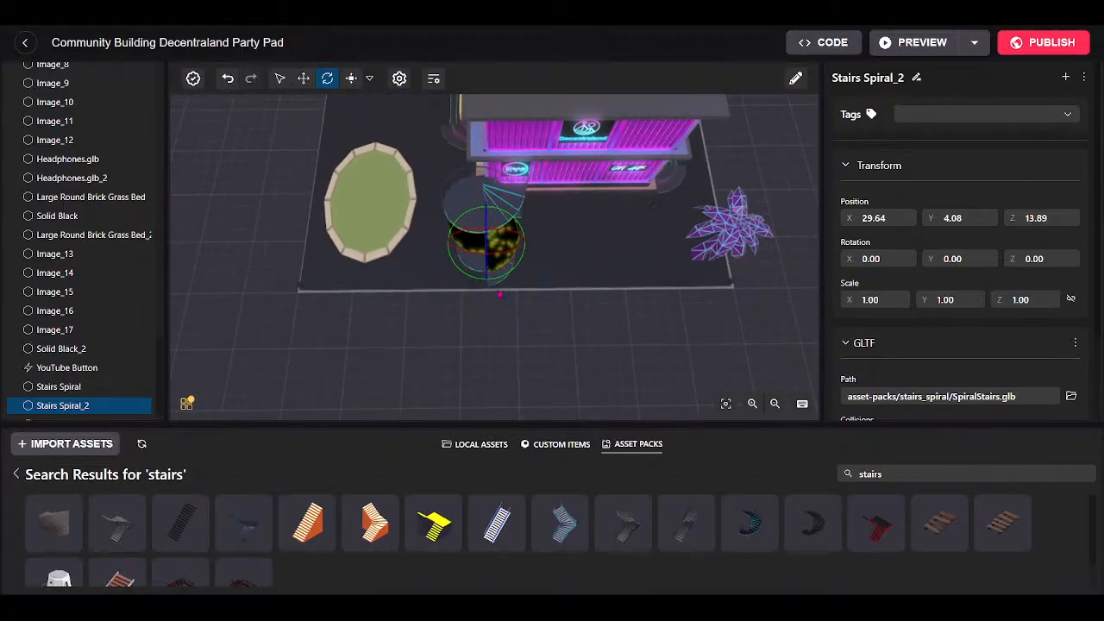
pyautogui.keyDown('ctrl'); pyautogui.click(501, 279); pyautogui.keyUp('ctrl')
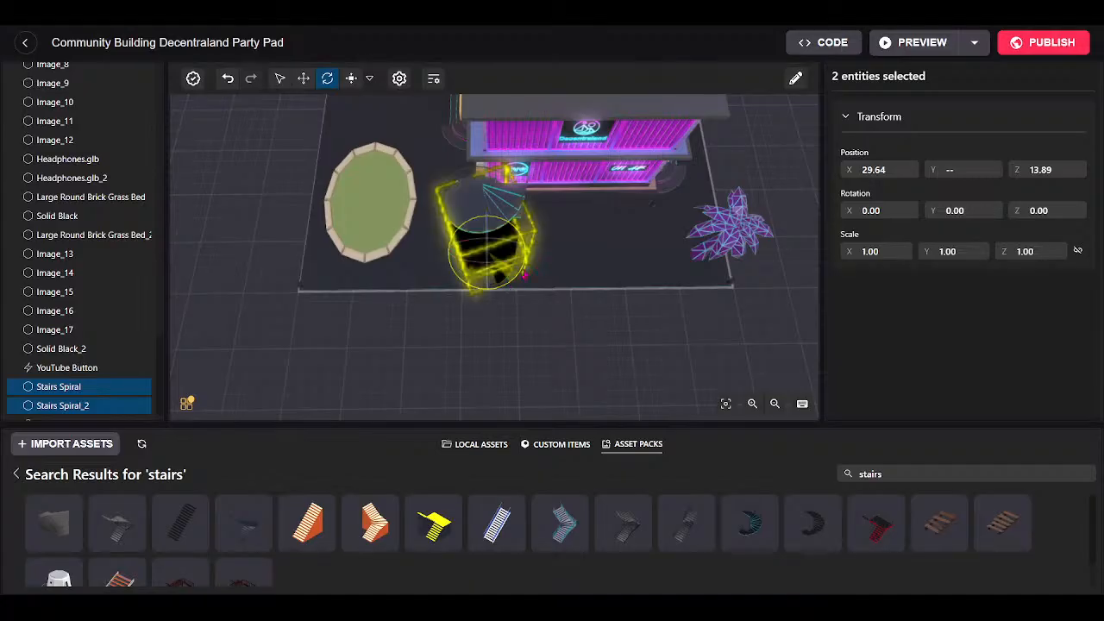
pyautogui.moveTo(528, 224); pyautogui.dragTo(529, 226)
pyautogui.moveTo(540, 360); pyautogui.dragTo(708, 210)
pyautogui.press('w')
pyautogui.hotkey('ctrl', 'z')
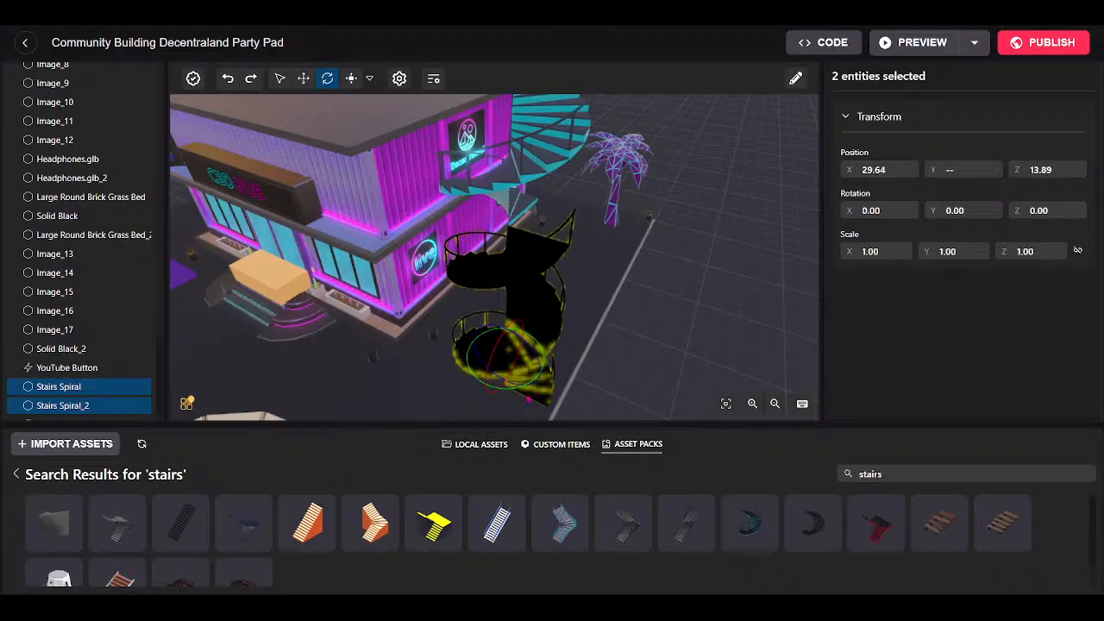
pyautogui.moveTo(515, 389); pyautogui.dragTo(554, 373)
pyautogui.hotkey('ctrl', 'z')
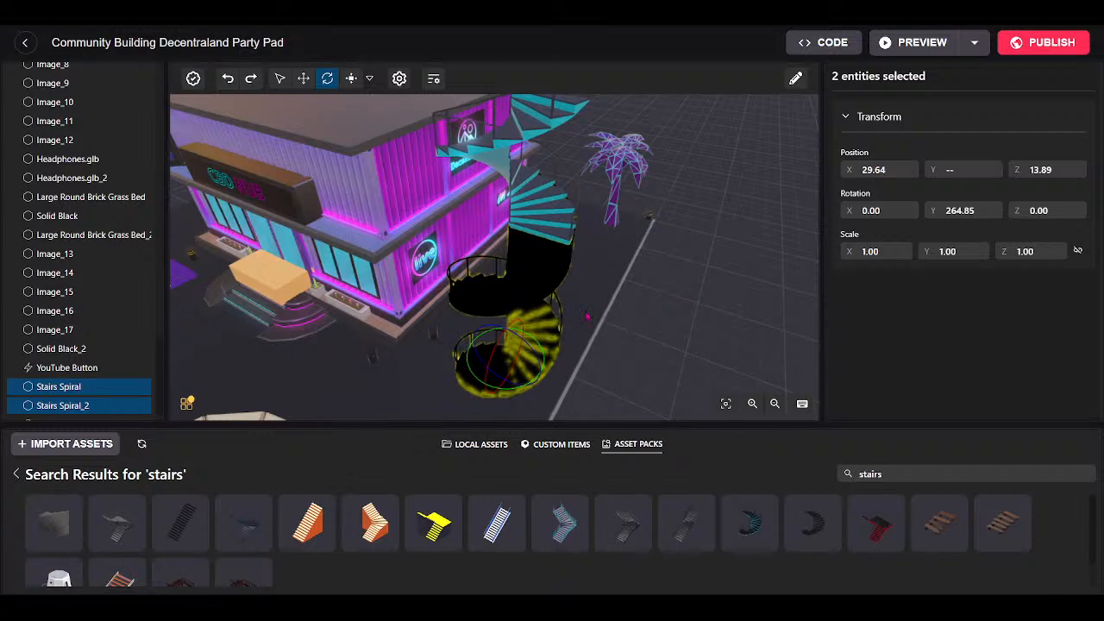
pyautogui.hotkey('ctrl', 'z')
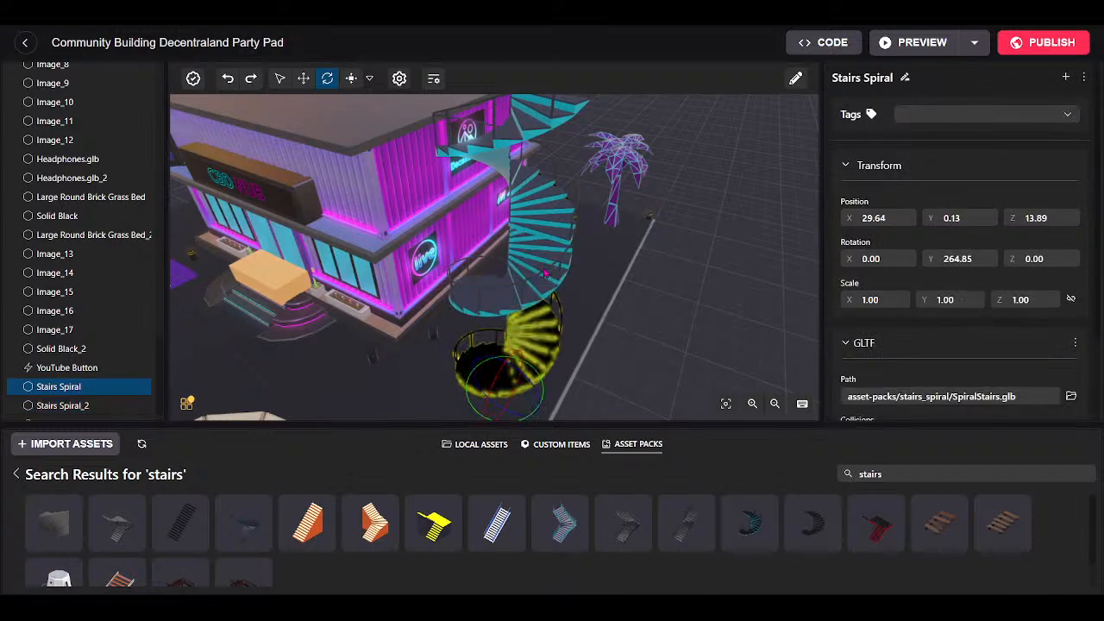
# Select all three flights of spiral stairs and move them together to a Z position of 15.14.
pyautogui.keyDown('ctrl'); pyautogui.click(506, 287); pyautogui.keyUp('ctrl')
pyautogui.keyDown('ctrl'); pyautogui.click(531, 178); pyautogui.keyUp('ctrl')
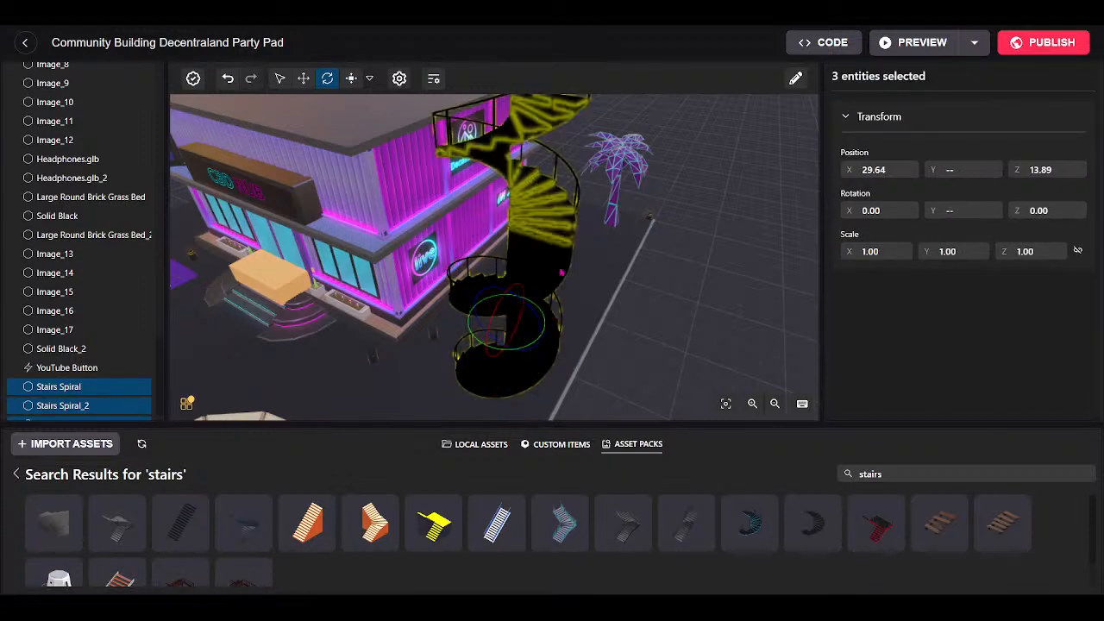
pyautogui.moveTo(494, 354); pyautogui.dragTo(474, 434)
pyautogui.scroll(5, 643, 240)
pyautogui.scroll(-5, 641, 242)
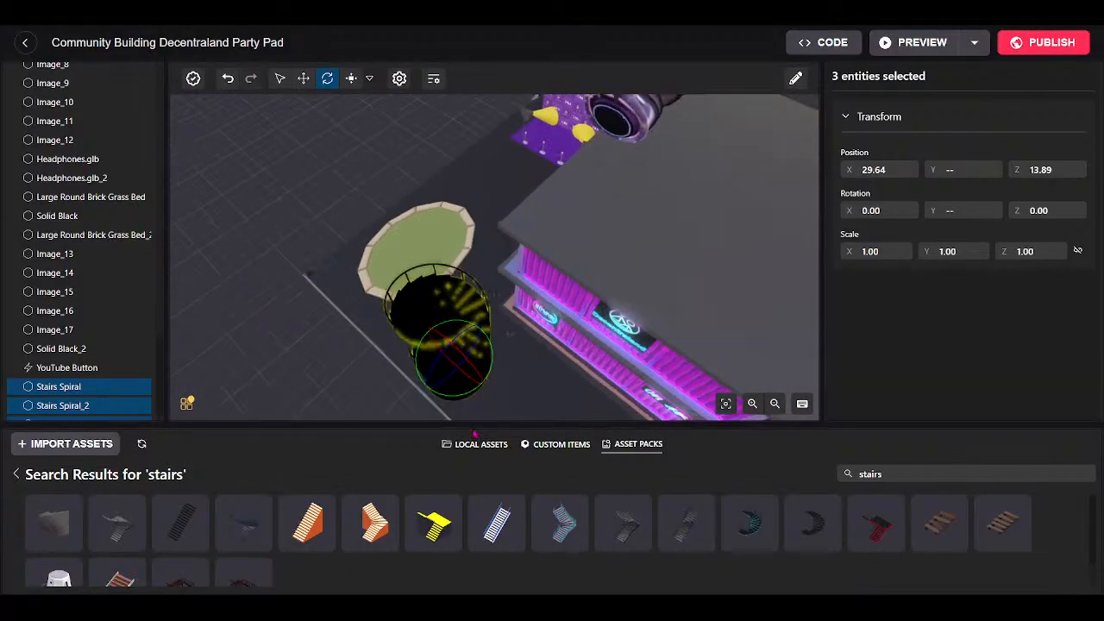
pyautogui.moveTo(515, 280); pyautogui.dragTo(527, 301)
pyautogui.click(305, 79)
pyautogui.moveTo(483, 371); pyautogui.dragTo(505, 388)
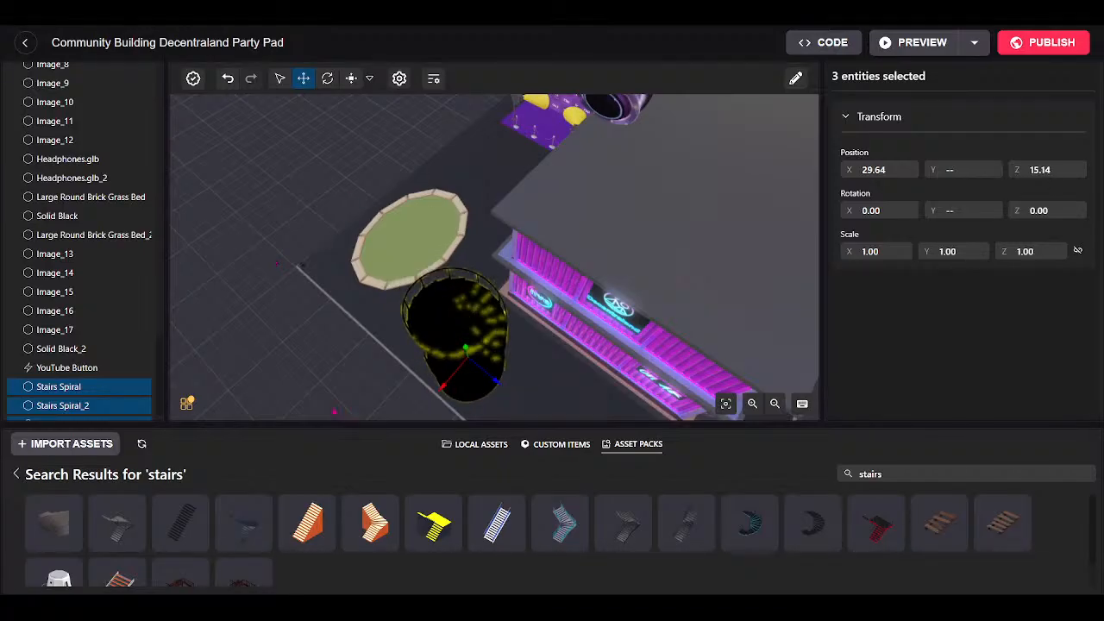
# Examine the spiral stairs' position relative to the grass bed and the building from above and from the side.
pyautogui.click(377, 274)
pyautogui.press('r')
pyautogui.moveTo(438, 369); pyautogui.dragTo(523, 354)
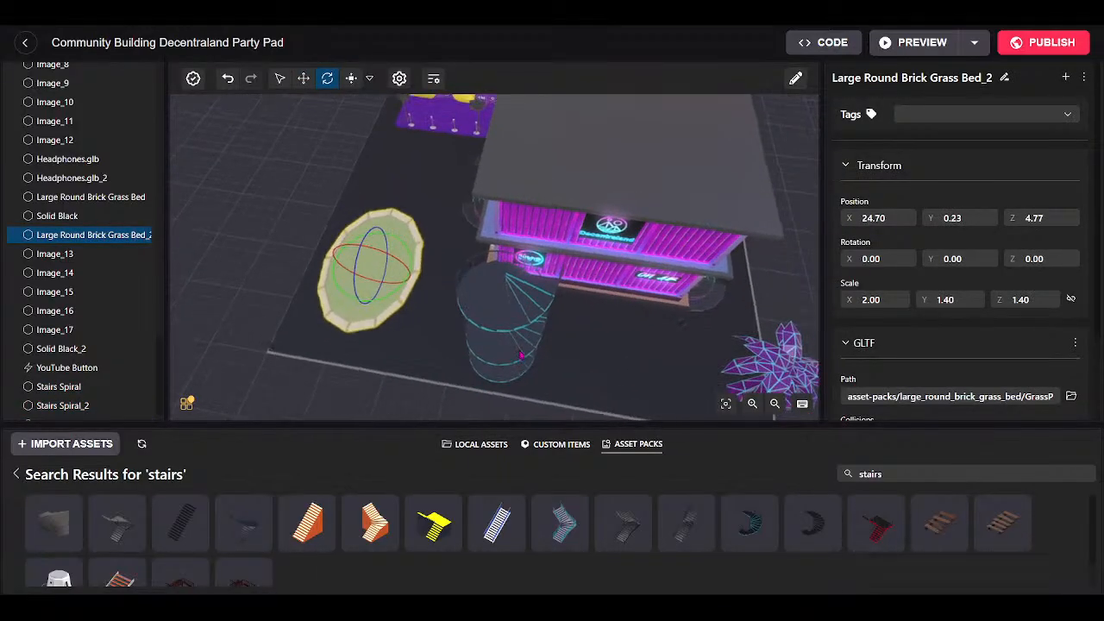
pyautogui.scroll(5, 524, 355)
pyautogui.moveTo(431, 332); pyautogui.dragTo(780, 179)
pyautogui.scroll(5, 780, 179)
pyautogui.moveTo(578, 216); pyautogui.dragTo(395, 127)
pyautogui.moveTo(587, 318); pyautogui.dragTo(323, 296)
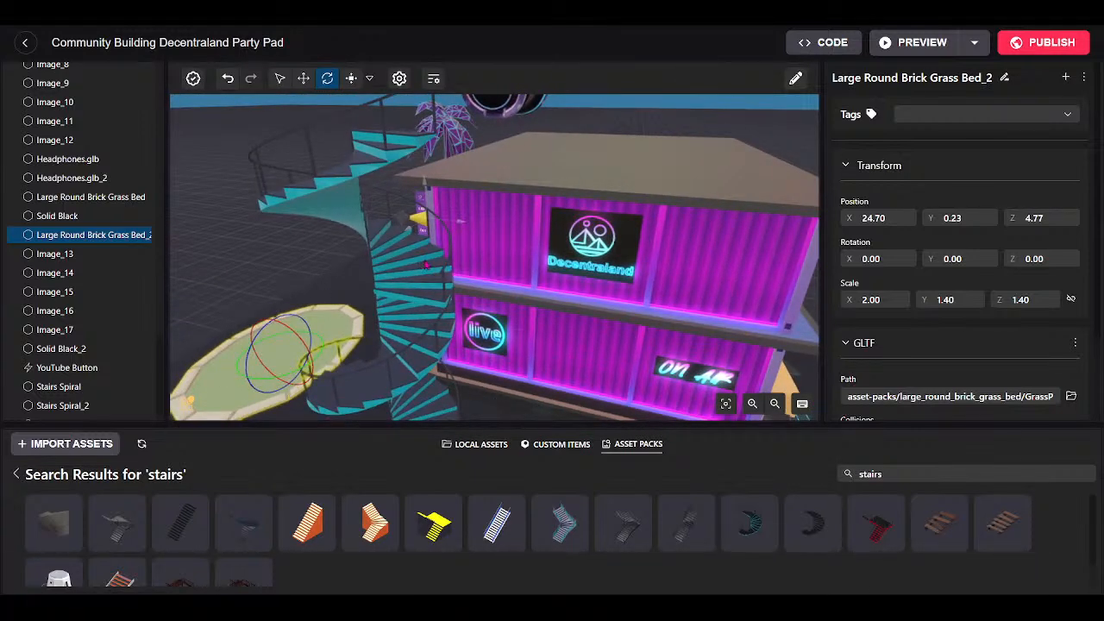
# Select all three flights of spiral stairs and rotate them together by 90°, turning the top flight to a Y rotation of 270.
pyautogui.click(412, 268)
pyautogui.moveTo(378, 320); pyautogui.dragTo(672, 252)
pyautogui.scroll(-2, 672, 252)
pyautogui.moveTo(564, 265); pyautogui.dragTo(612, 368)
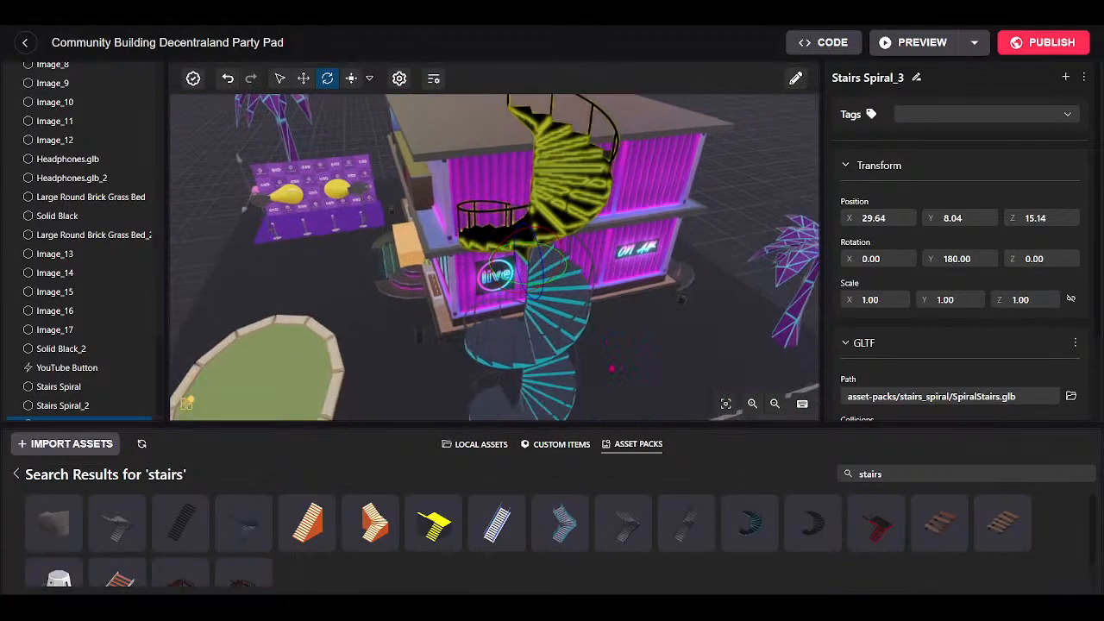
pyautogui.keyDown('shift'); pyautogui.click(569, 309); pyautogui.keyUp('shift')
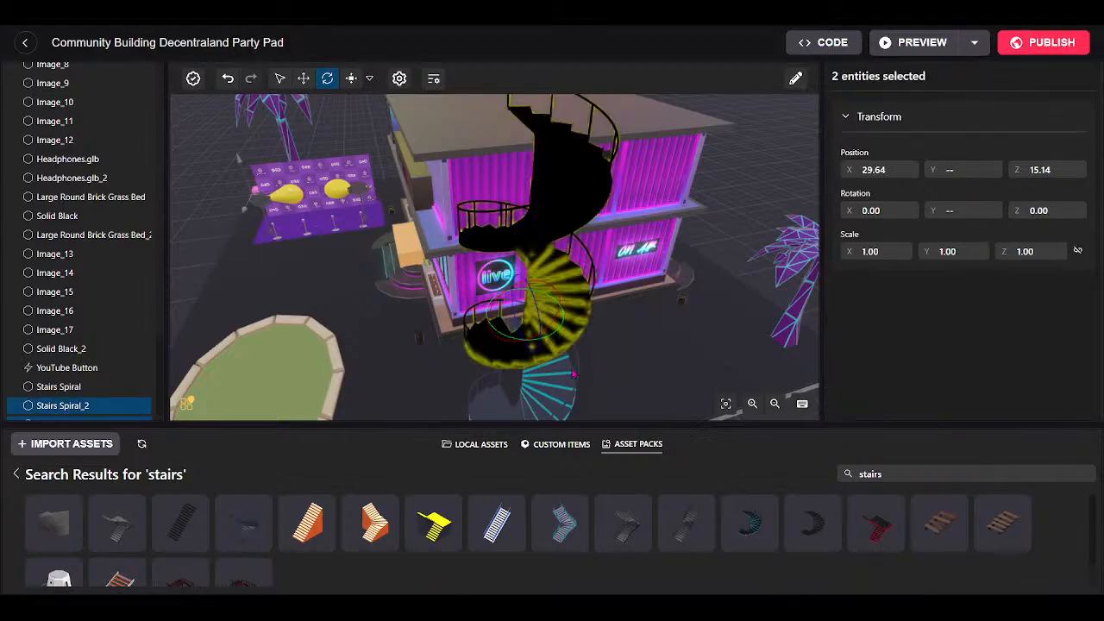
pyautogui.keyDown('shift'); pyautogui.click(563, 386); pyautogui.keyUp('shift')
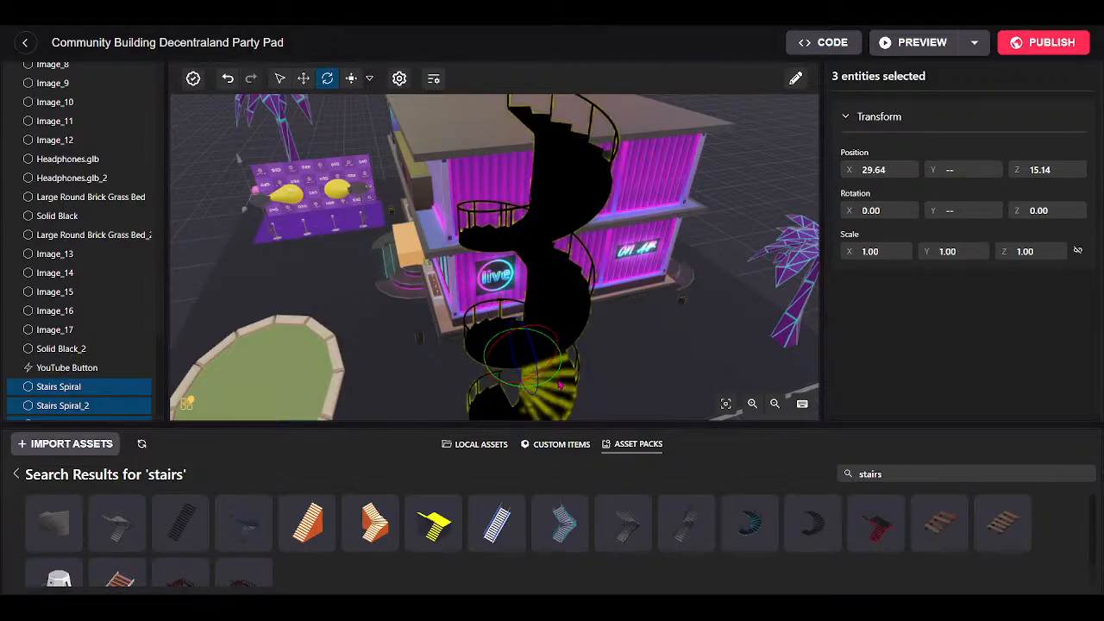
pyautogui.moveTo(554, 374); pyautogui.dragTo(486, 395)
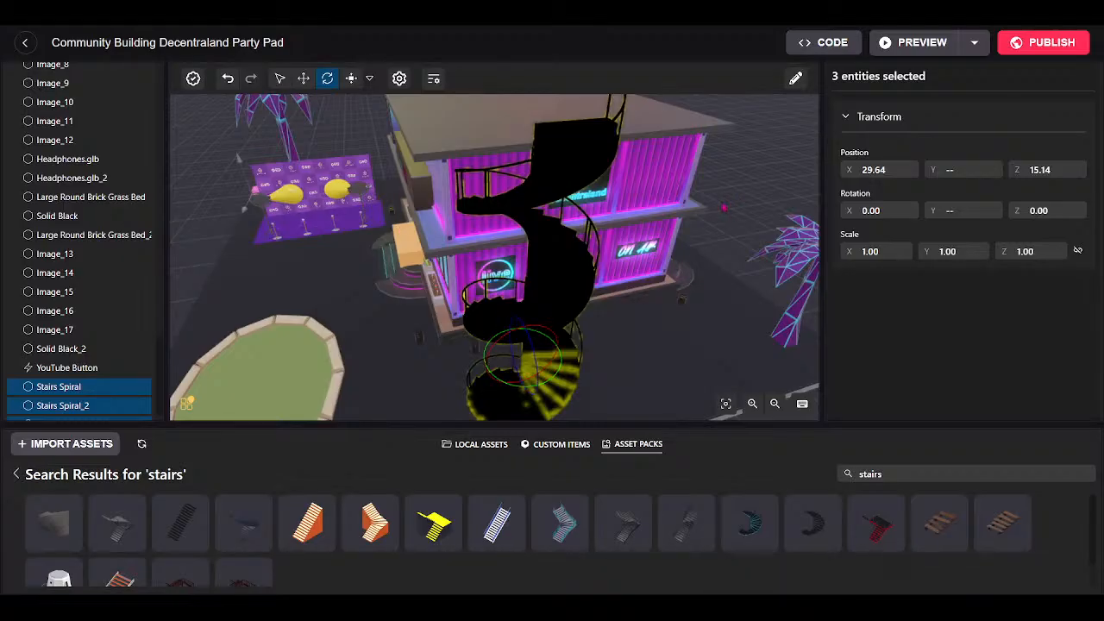
# Select the top flight of spiral stairs and examine up close how it meets the building's roof.
pyautogui.click(603, 155)
pyautogui.press('a')
pyautogui.press('w')
pyautogui.moveTo(603, 155); pyautogui.dragTo(328, 146)
pyautogui.press('s')
pyautogui.press('w')
pyautogui.press('d')
pyautogui.press('w')
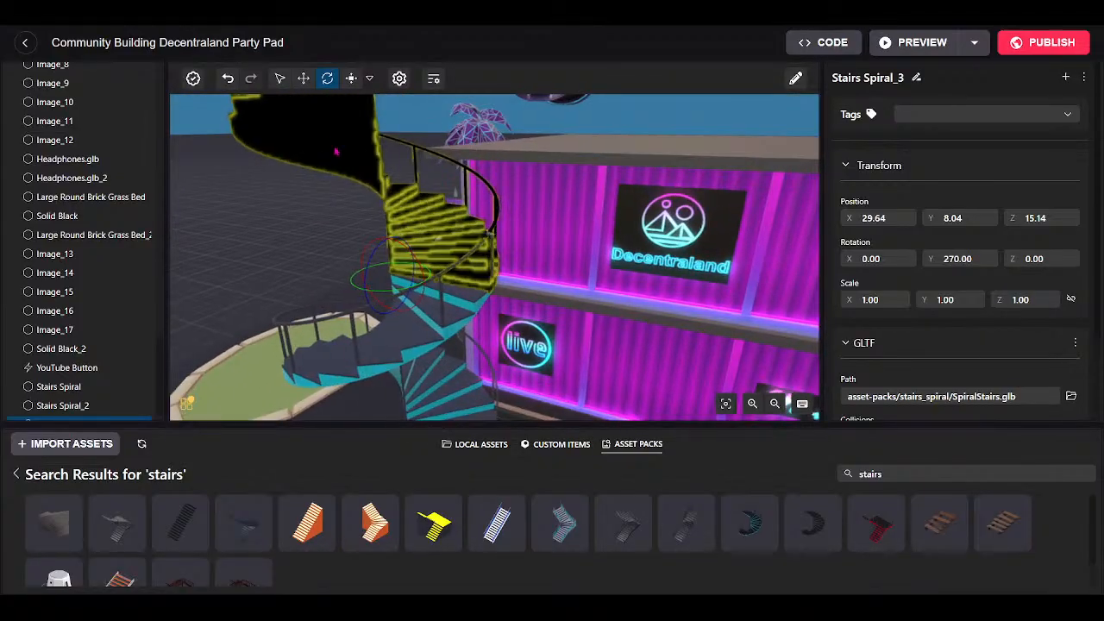
# Examine the gap between the spiral staircase and the building's roof from above, close up and from the front.
pyautogui.click(260, 364)
pyautogui.moveTo(445, 371); pyautogui.dragTo(476, 409)
pyautogui.press('w')
pyautogui.press('s')
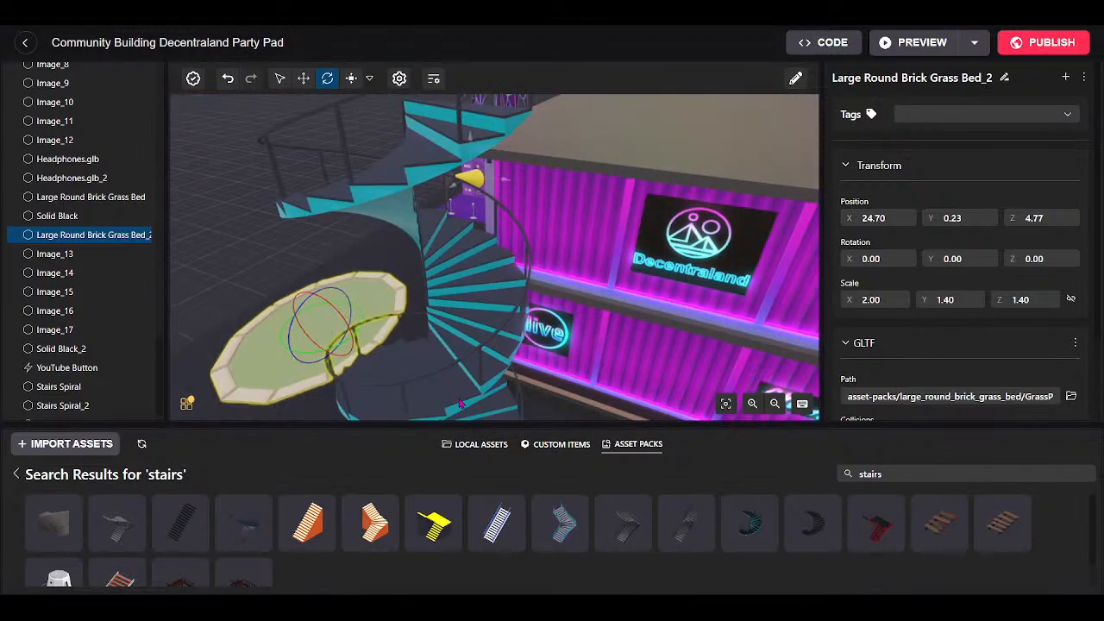
pyautogui.moveTo(486, 271); pyautogui.dragTo(788, 186)
pyautogui.press('s')
pyautogui.press('w')
pyautogui.press('a')
pyautogui.press('a')
pyautogui.moveTo(518, 388); pyautogui.dragTo(629, 397)
pyautogui.press('w')
pyautogui.press('s')
pyautogui.press('s')
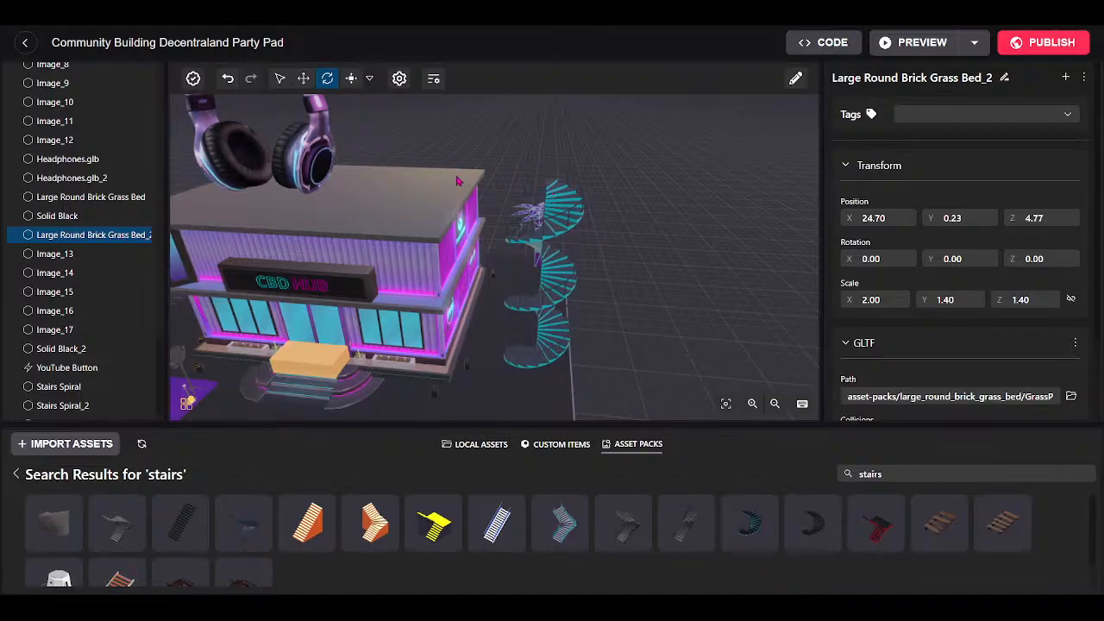
pyautogui.press('w')
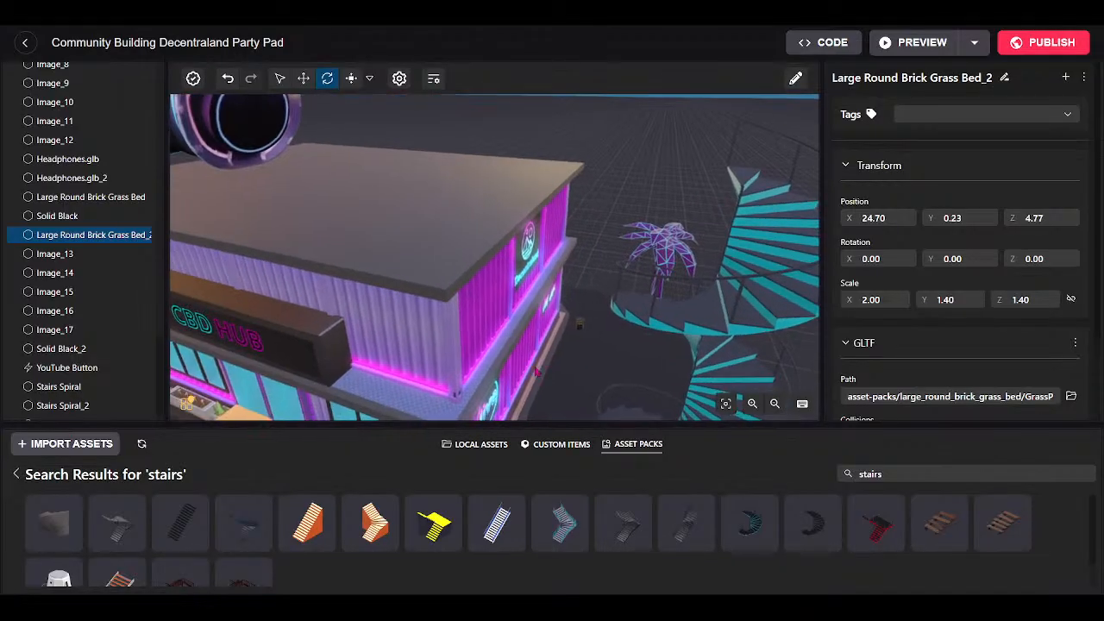
pyautogui.moveTo(534, 371); pyautogui.dragTo(648, 372)
pyautogui.press('s')
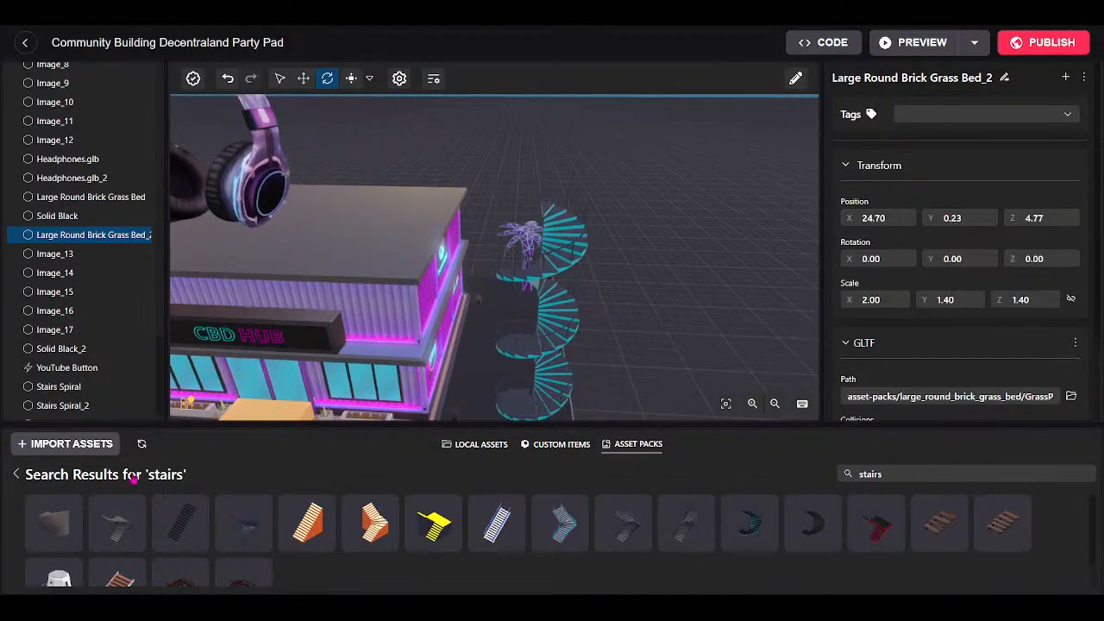
# Leave the stairs search results, open the Voxels Pack assets and browse the solid-coloured blocks in an enlarged asset list.
pyautogui.click(16, 475)
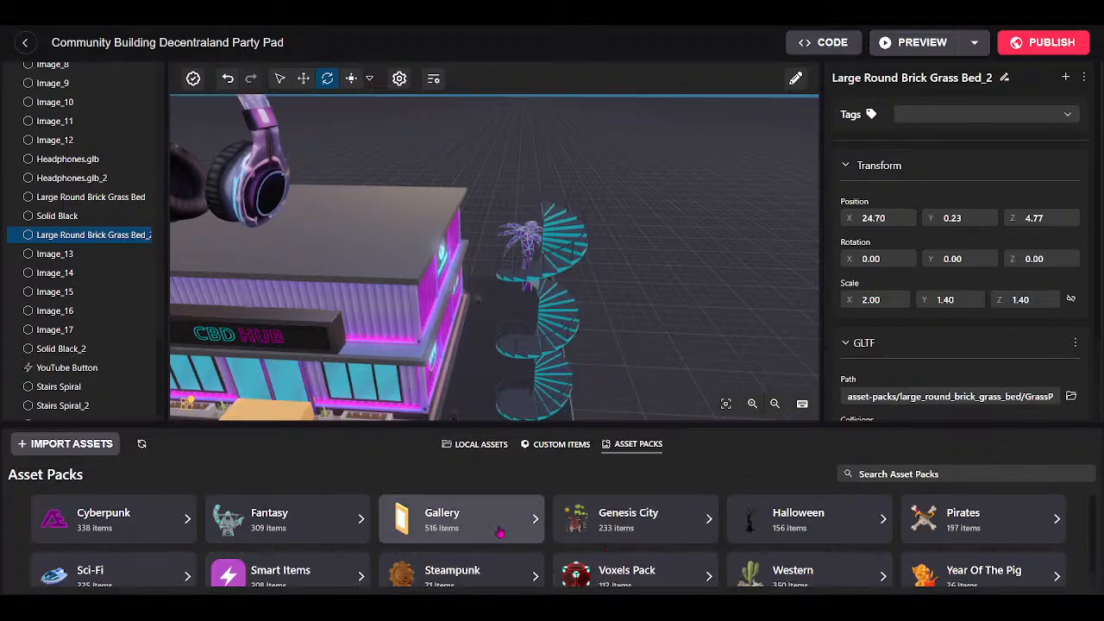
pyautogui.scroll(-1, 617, 565)
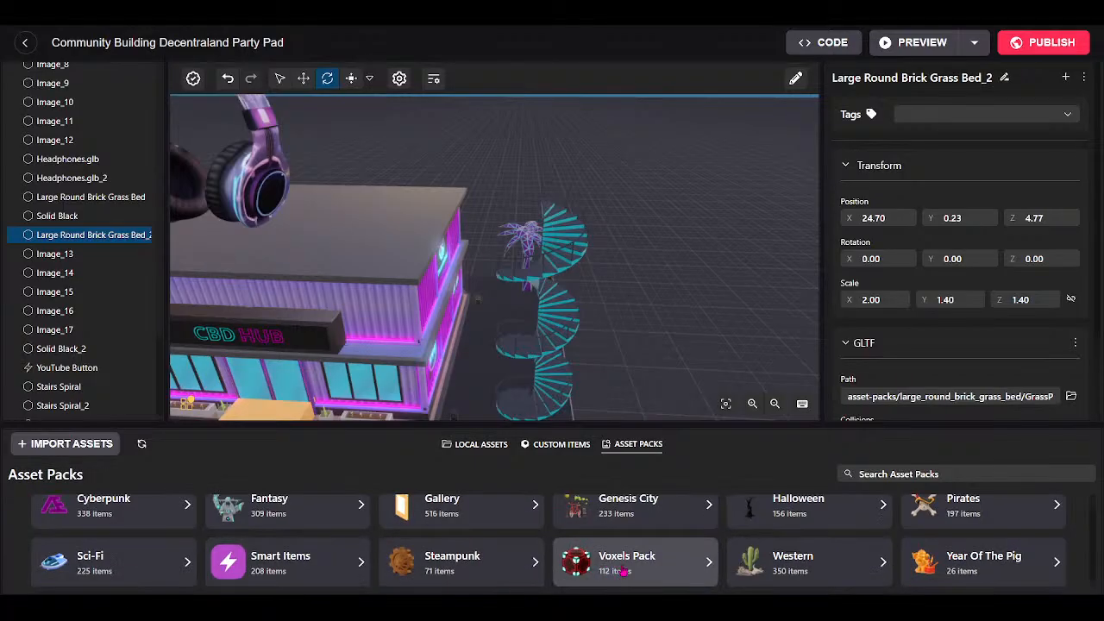
pyautogui.click(617, 569)
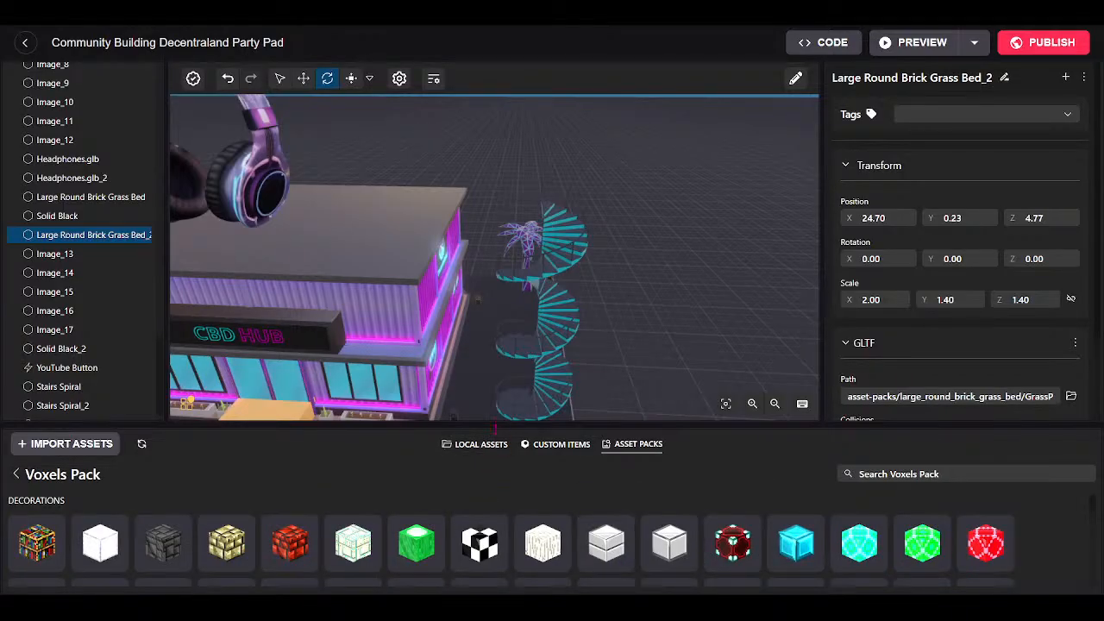
pyautogui.moveTo(495, 425); pyautogui.dragTo(467, 267)
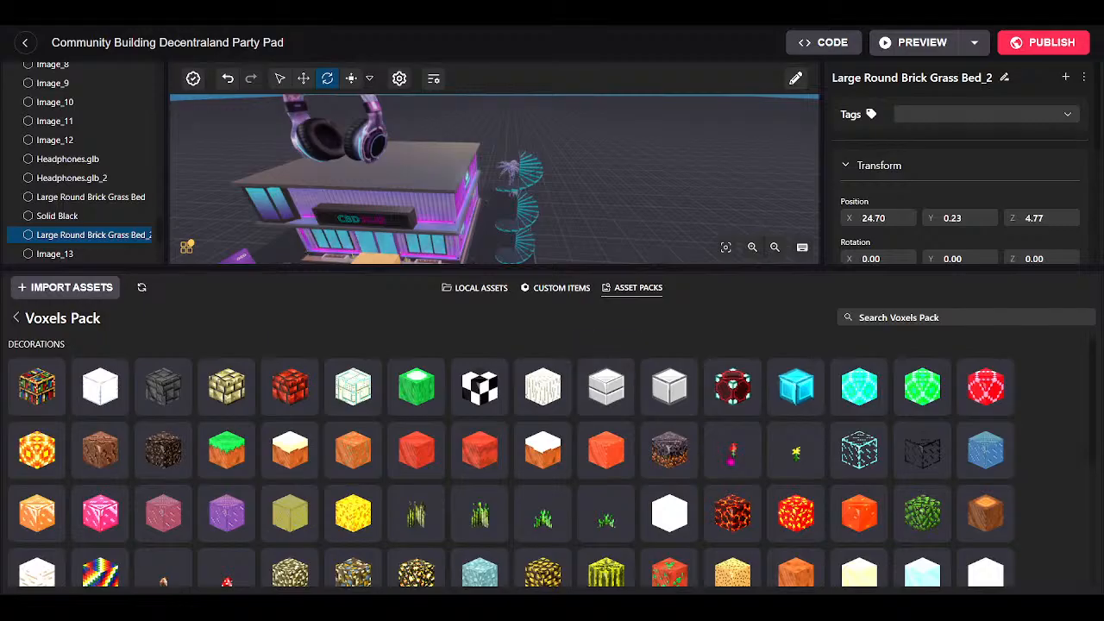
pyautogui.scroll(-1, 480, 466)
pyautogui.scroll(-2, 441, 470)
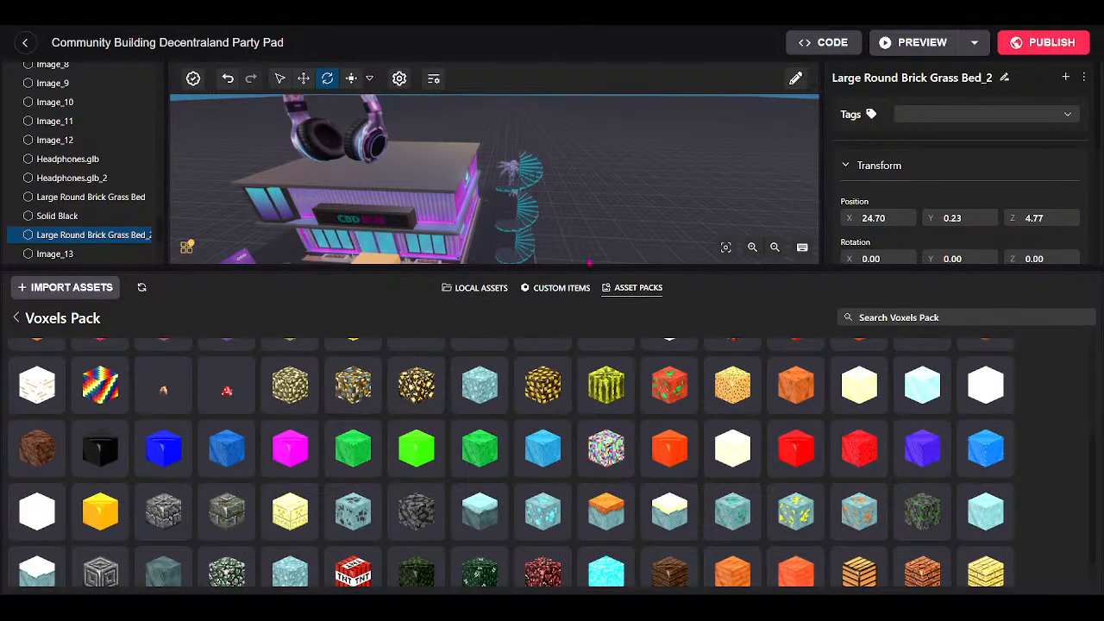
# Place a Solid Fucsia block at X 28.00, Z 5.75 and a Solid Black block at X 27.50, Z 5.75 on the grass bed.
pyautogui.moveTo(596, 269); pyautogui.dragTo(593, 374)
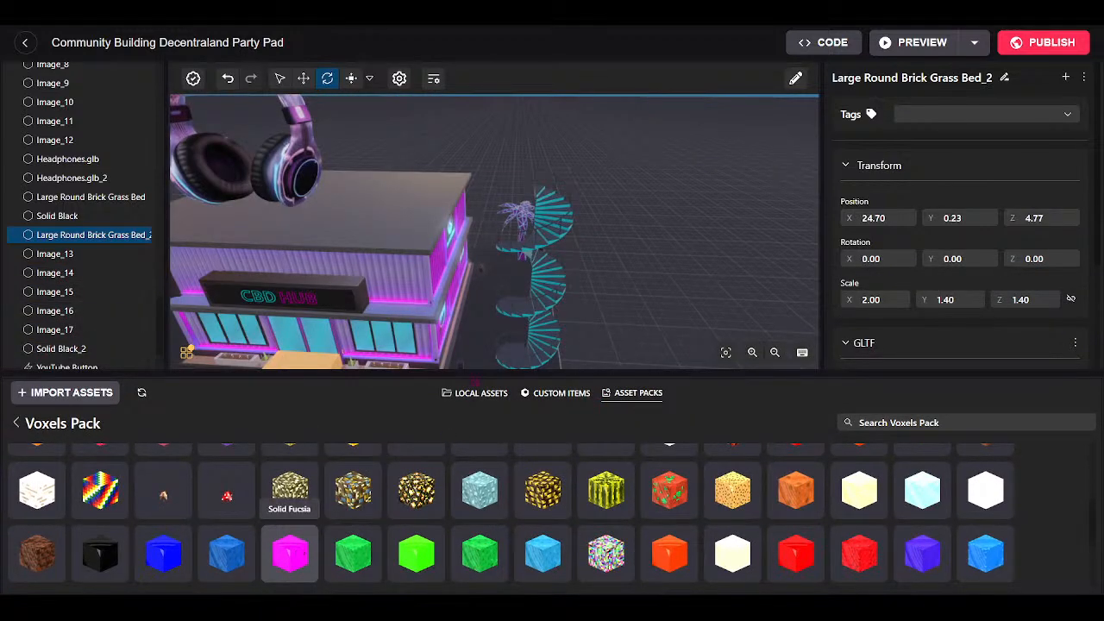
pyautogui.moveTo(484, 362); pyautogui.dragTo(496, 338)
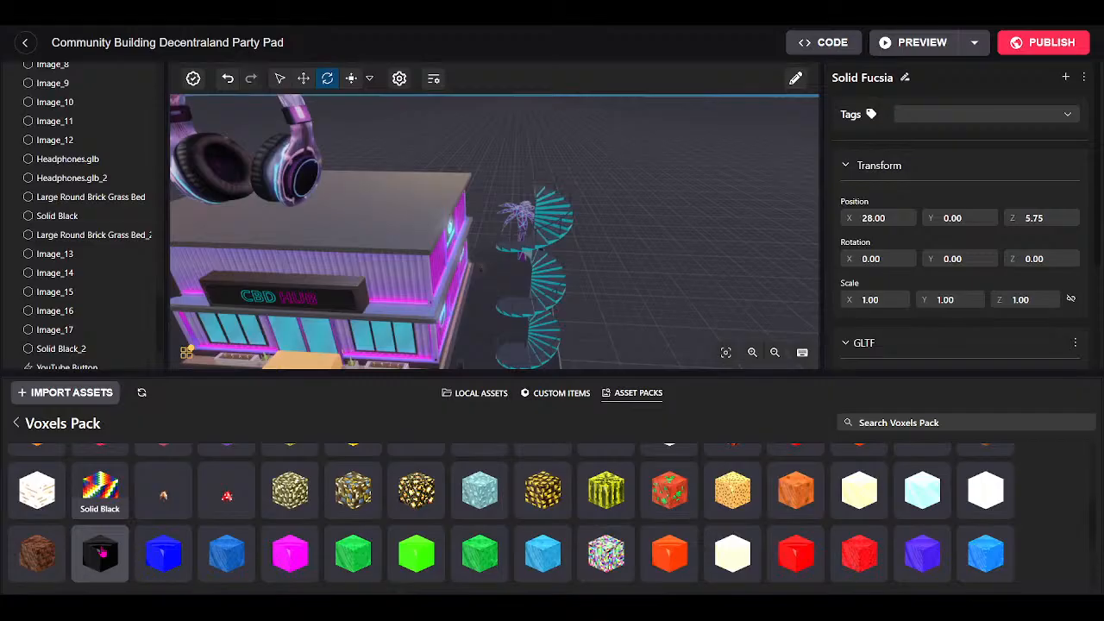
pyautogui.moveTo(472, 358); pyautogui.dragTo(496, 361)
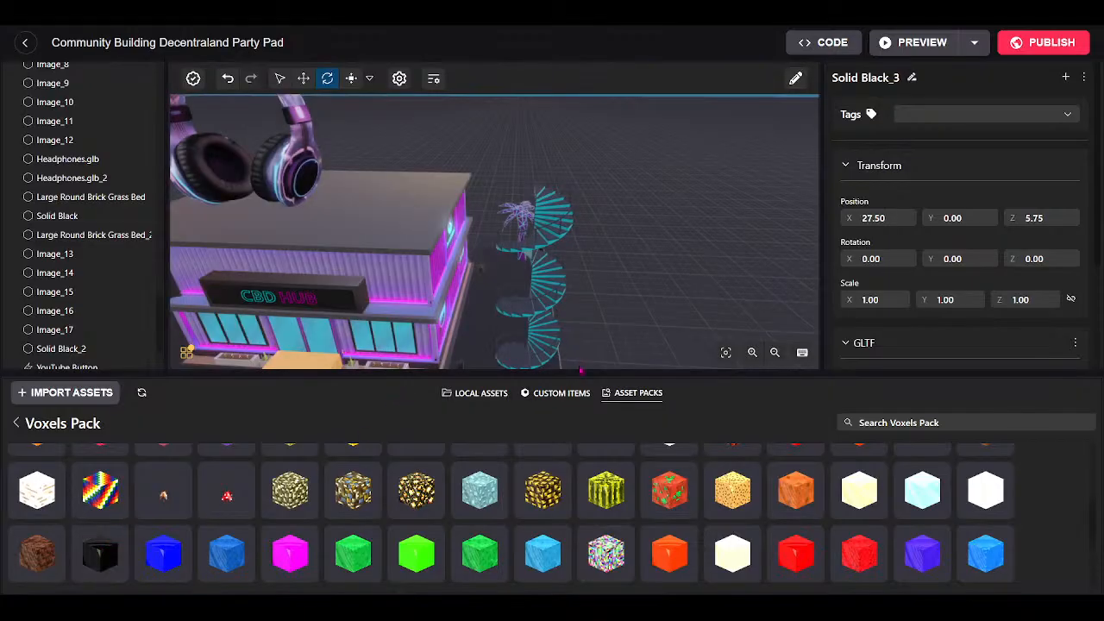
pyautogui.moveTo(585, 374); pyautogui.dragTo(587, 540)
pyautogui.moveTo(670, 342); pyautogui.dragTo(641, 531)
pyautogui.scroll(-3, 596, 528)
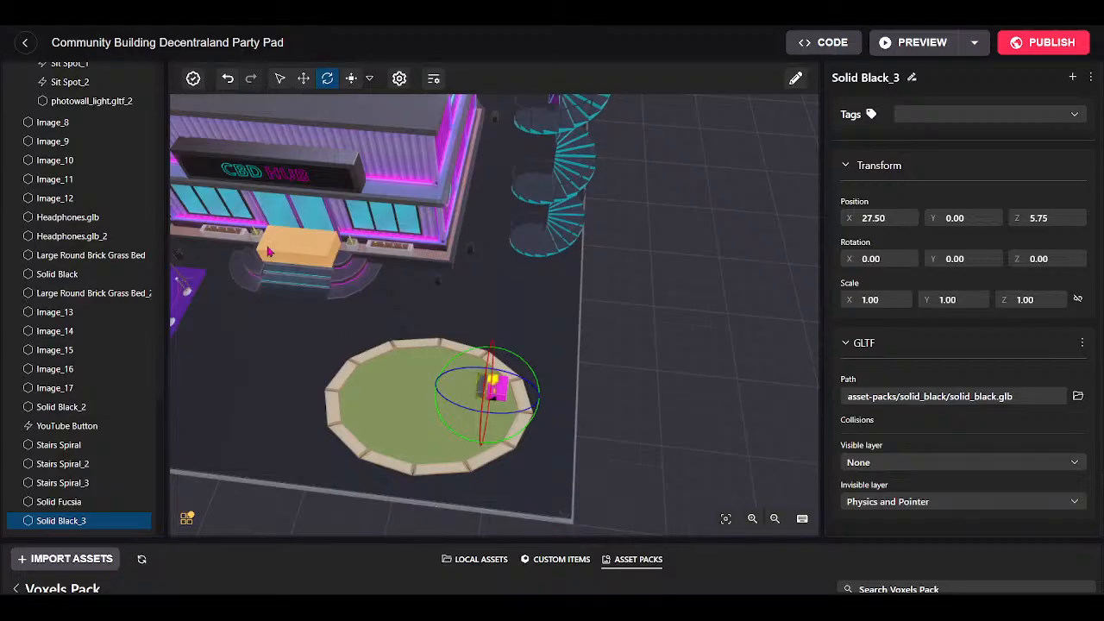
# Select the Solid Fucsia and Solid Black blocks and move them together to Y 11.15 and Z 15.63, near roof height beside the building.
pyautogui.press('m')
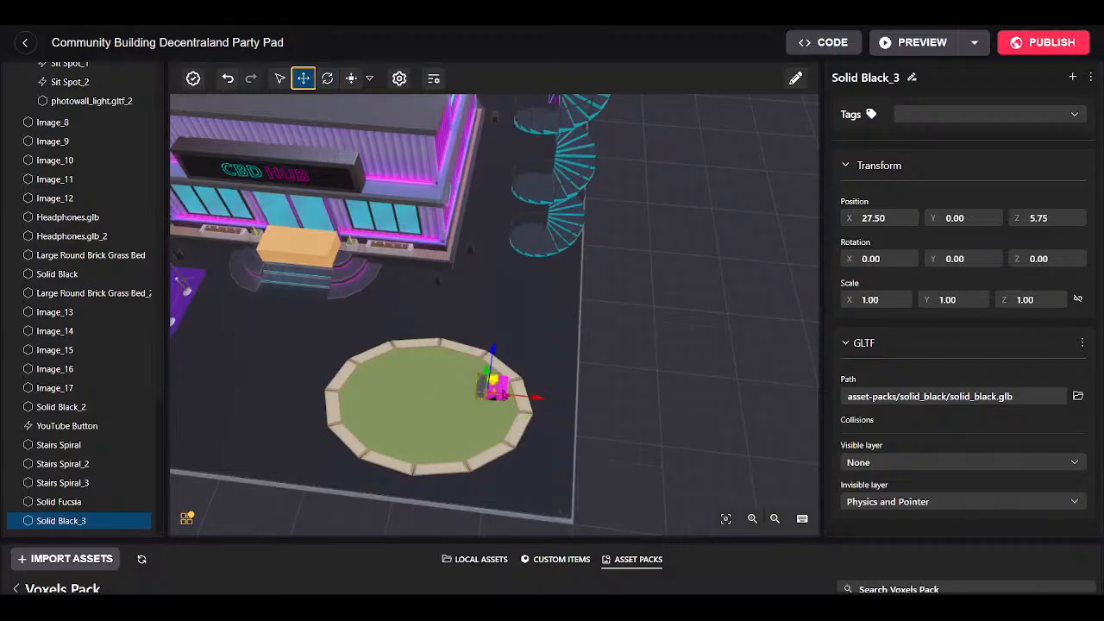
pyautogui.hotkey('ctrl', 'a')
pyautogui.moveTo(624, 431); pyautogui.dragTo(624, 488)
pyautogui.scroll(5, 488, 306)
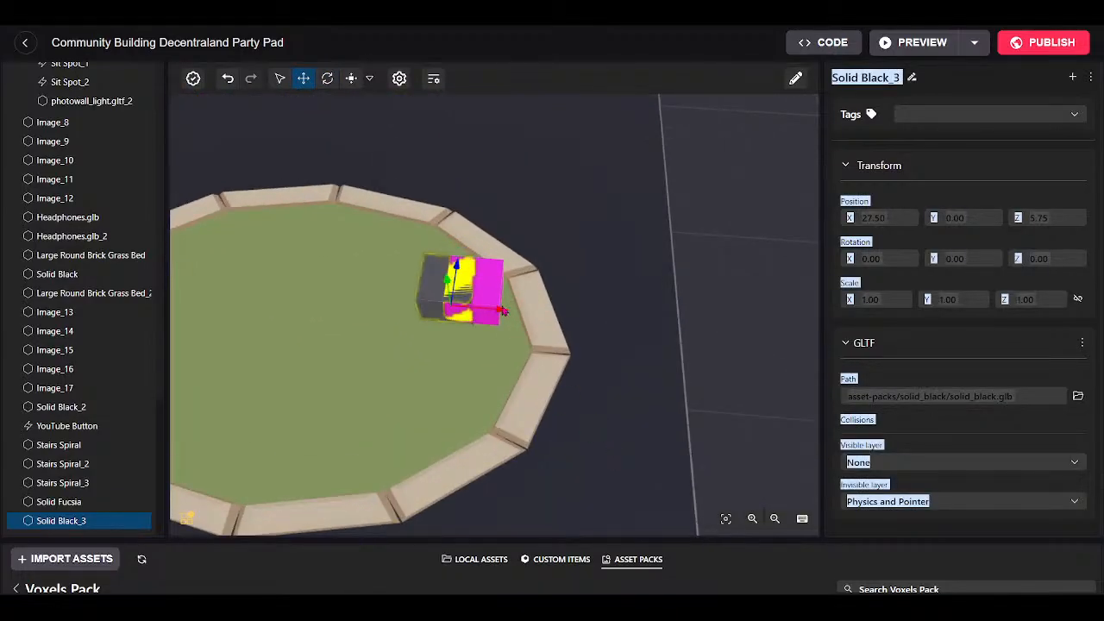
pyautogui.click(494, 294)
pyautogui.keyDown('shift'); pyautogui.click(432, 282); pyautogui.keyUp('shift')
pyautogui.scroll(-5, 574, 393)
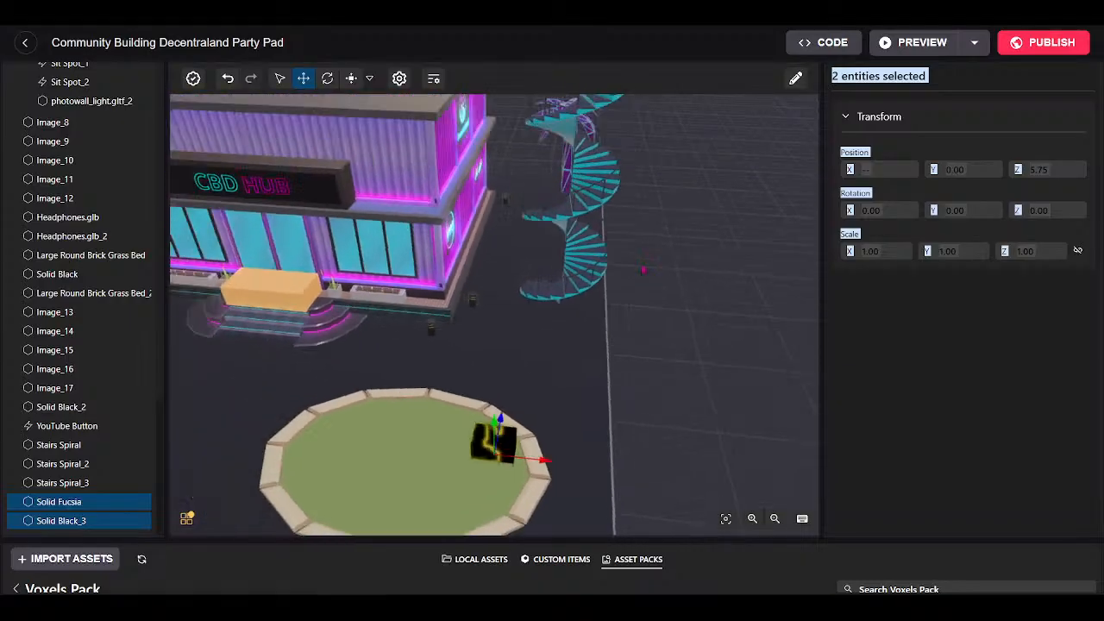
pyautogui.moveTo(508, 408); pyautogui.dragTo(508, 136)
pyautogui.scroll(3, 552, 259)
pyautogui.moveTo(569, 302); pyautogui.dragTo(140, 297)
pyautogui.rightClick(112, 295)
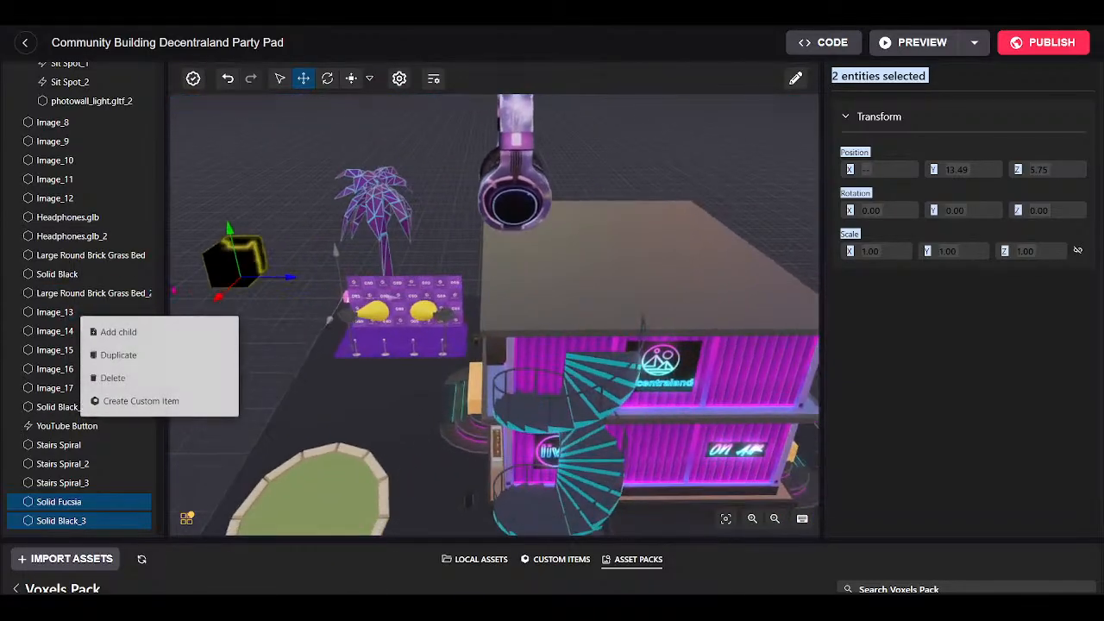
pyautogui.moveTo(292, 280); pyautogui.dragTo(608, 329)
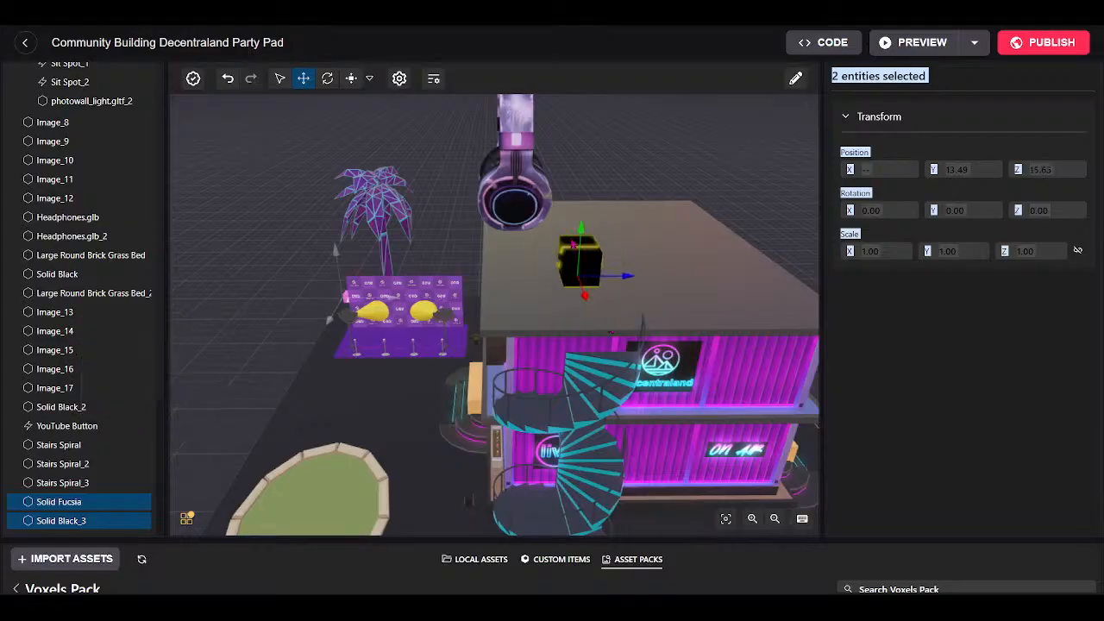
pyautogui.moveTo(584, 234); pyautogui.dragTo(581, 305)
# Move the Solid Fucsia block to an X position of 27.52 and stretch it to an X scale of 4.45 between the roof and stairs.
pyautogui.moveTo(447, 381); pyautogui.dragTo(769, 422)
pyautogui.scroll(2, 632, 418)
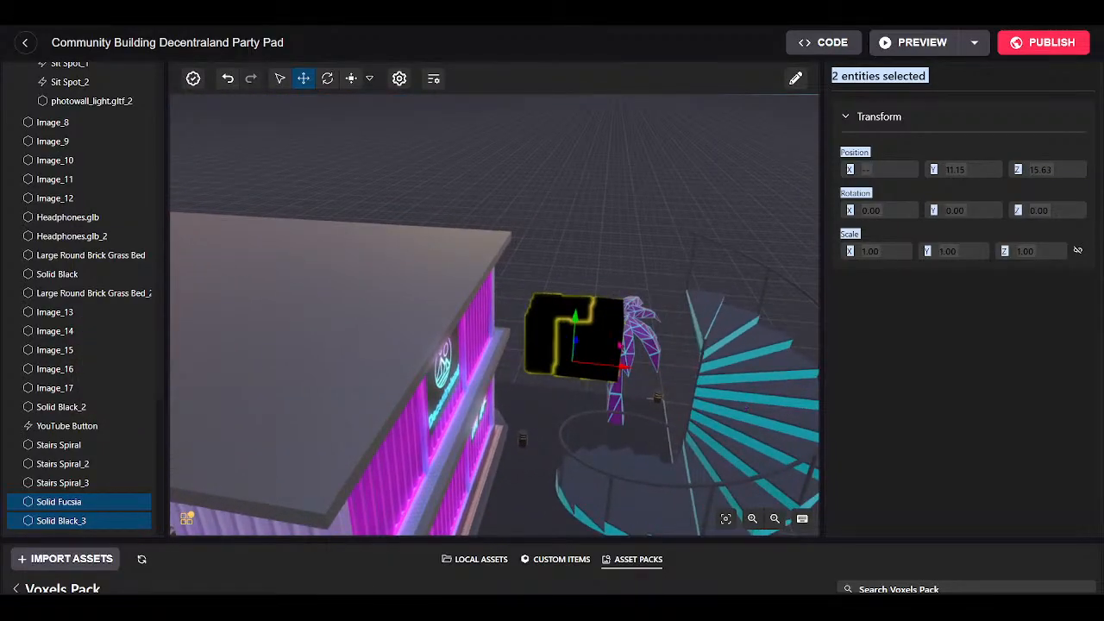
pyautogui.click(619, 345)
pyautogui.moveTo(641, 371); pyautogui.dragTo(611, 368)
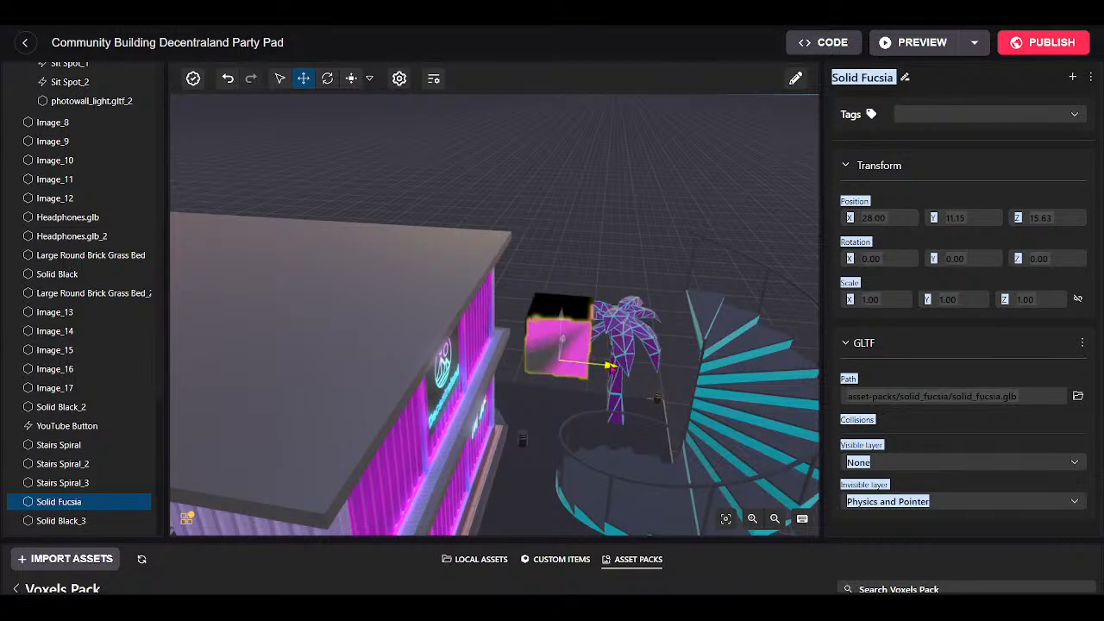
pyautogui.click(352, 79)
pyautogui.moveTo(611, 366); pyautogui.dragTo(714, 389)
pyautogui.moveTo(716, 419); pyautogui.dragTo(314, 545)
pyautogui.press('w')
pyautogui.moveTo(551, 320); pyautogui.dragTo(577, 371)
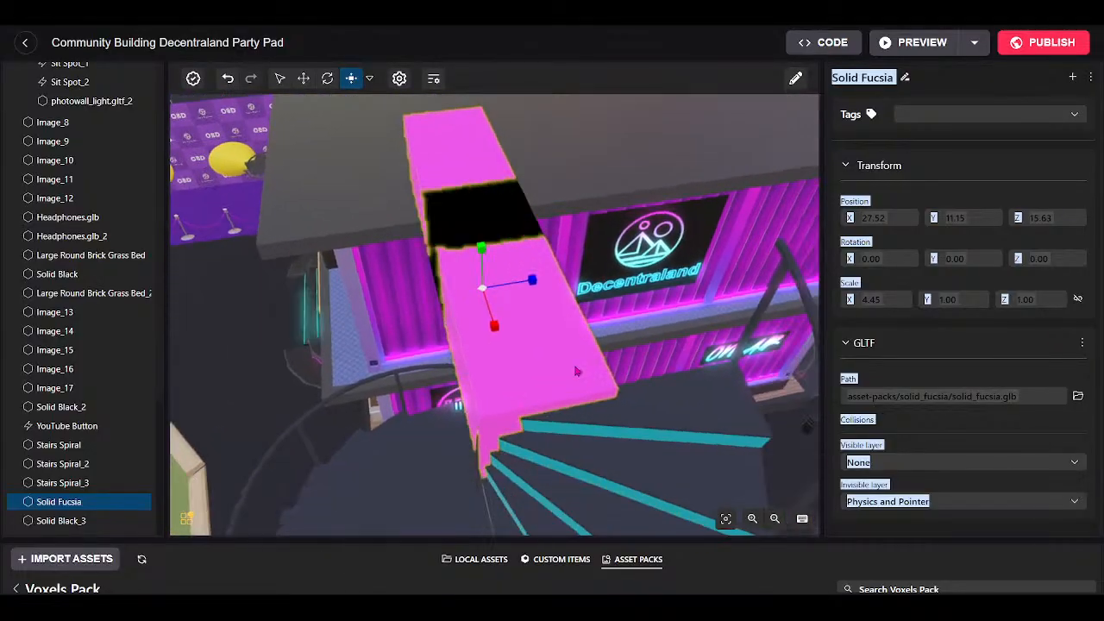
# Select the Solid Black block together with the fuchsia one and move both to Y 11.65 and Z 16.38.
pyautogui.click(304, 78)
pyautogui.click(489, 203)
pyautogui.moveTo(563, 283); pyautogui.dragTo(566, 282)
pyautogui.hotkey('ctrl', 'z')
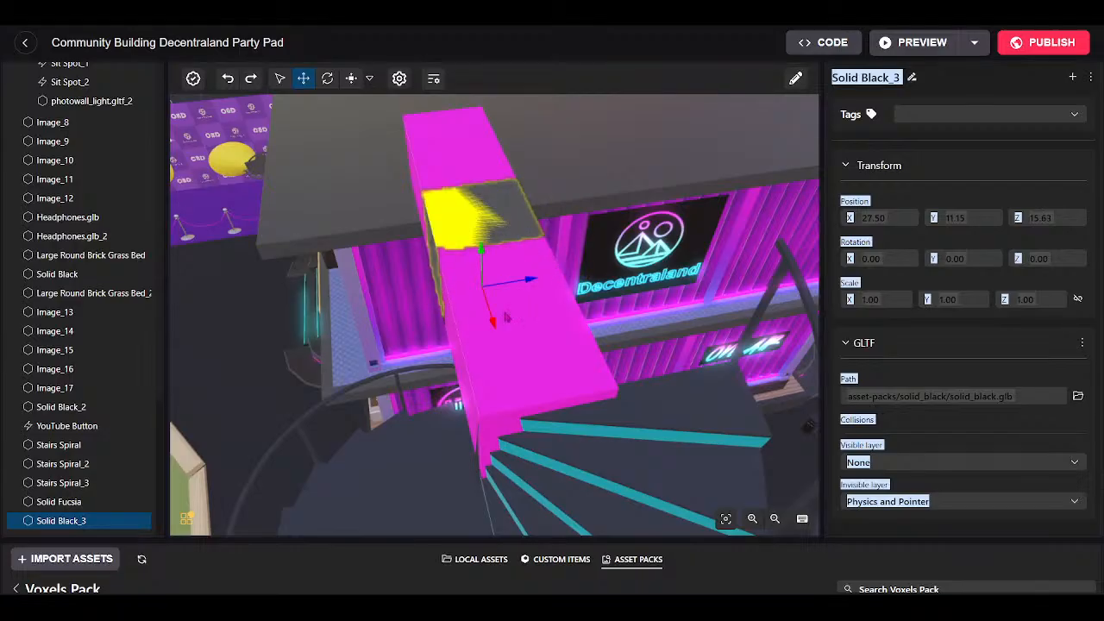
pyautogui.keyDown('ctrl'); pyautogui.click(515, 352); pyautogui.keyUp('ctrl')
pyautogui.moveTo(557, 284); pyautogui.dragTo(587, 290)
pyautogui.moveTo(553, 249); pyautogui.dragTo(546, 283)
# Scale both blocks together to 0.30 along Y and 2.00 along Z, forming a flat walkway.
pyautogui.click(360, 77)
pyautogui.moveTo(552, 189); pyautogui.dragTo(563, 276)
pyautogui.moveTo(557, 202); pyautogui.dragTo(548, 259)
pyautogui.moveTo(599, 235); pyautogui.dragTo(777, 227)
pyautogui.moveTo(600, 235); pyautogui.dragTo(640, 238)
pyautogui.moveTo(518, 250); pyautogui.dragTo(642, 204)
pyautogui.scroll(5, 642, 204)
pyautogui.scroll(-5, 647, 200)
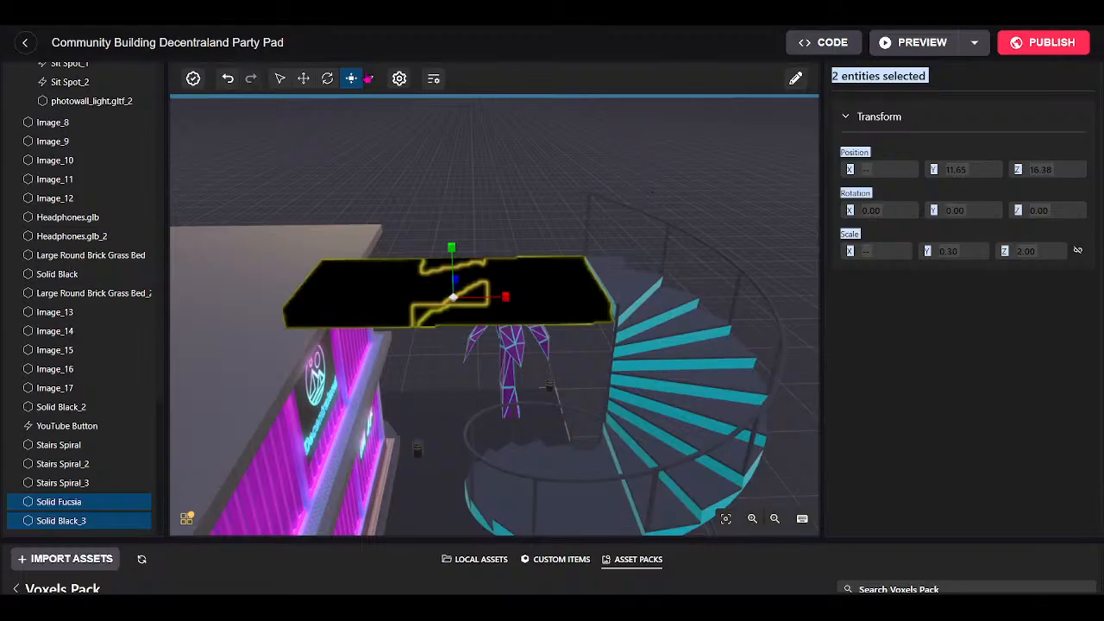
# Move both walkway blocks together to Y 11.76 and Z 16.14, in line with the top stair tread.
pyautogui.click(304, 79)
pyautogui.moveTo(444, 239)
pyautogui.mouseDown()
pyautogui.moveTo(444, 226)
pyautogui.moveTo(450, 244)
pyautogui.mouseUp()
pyautogui.moveTo(700, 202); pyautogui.dragTo(445, 208)
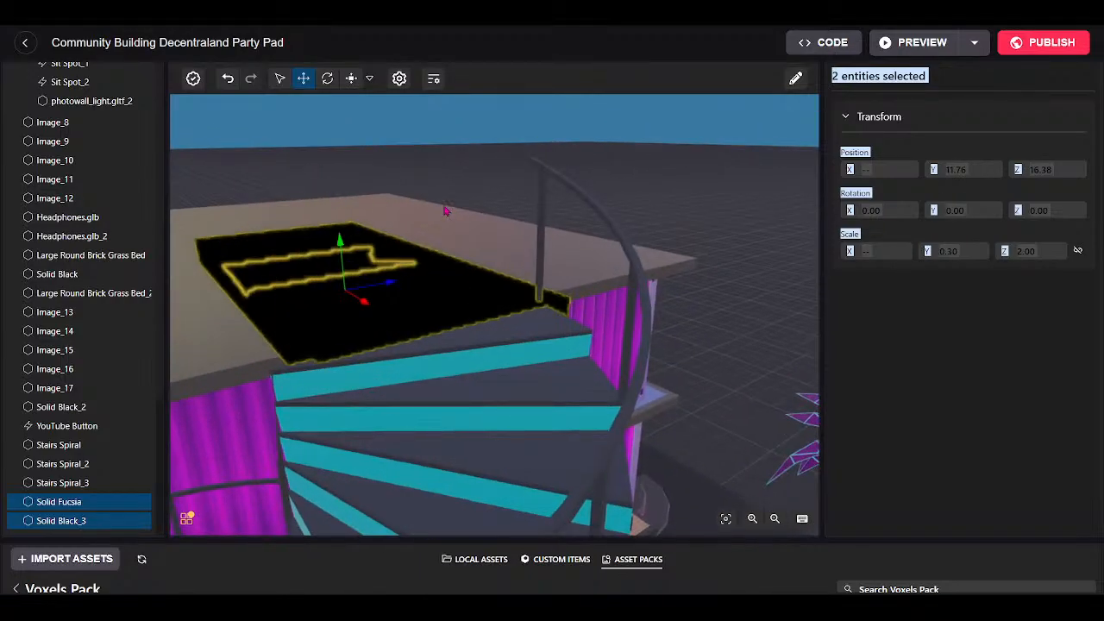
pyautogui.moveTo(392, 287); pyautogui.dragTo(338, 295)
# Select only the Solid Black block and scale it to 4.50 along X and 1.80 along Z.
pyautogui.click(300, 280)
pyautogui.click(352, 80)
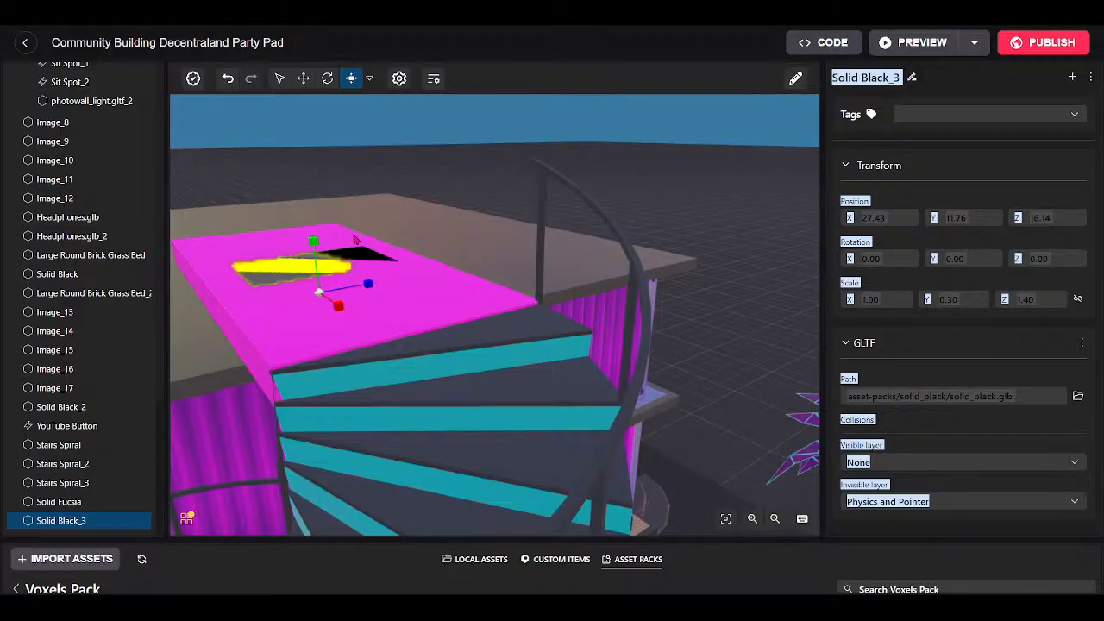
pyautogui.hotkey('ctrl', 'z')
pyautogui.hotkey('ctrl', 'z')
pyautogui.hotkey('ctrl', 'z')
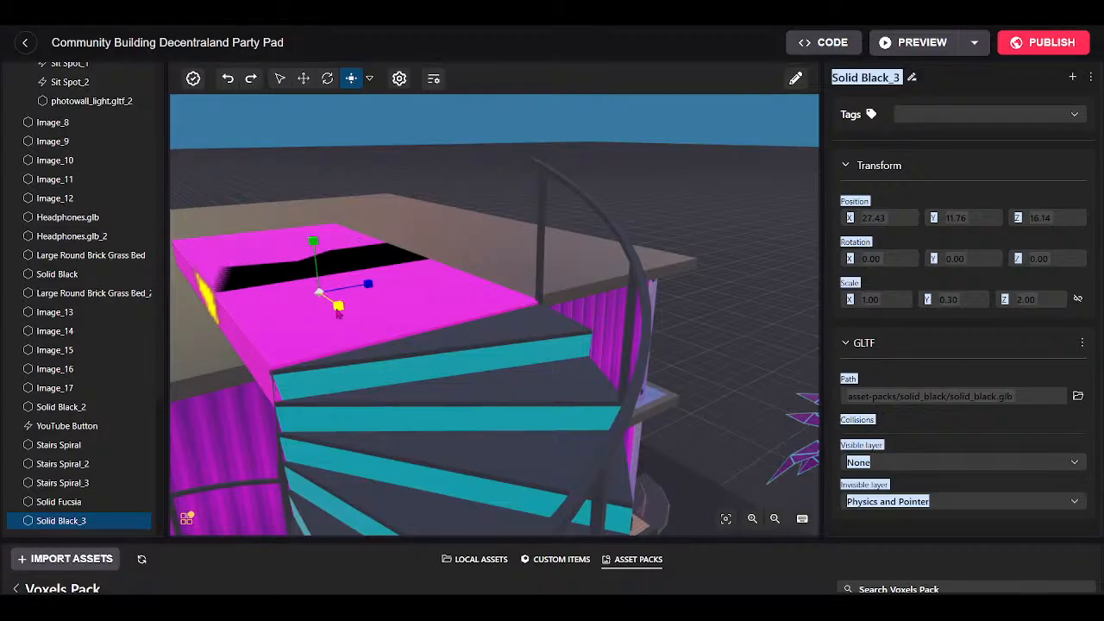
pyautogui.moveTo(339, 313); pyautogui.dragTo(464, 485)
pyautogui.moveTo(340, 316); pyautogui.dragTo(470, 479)
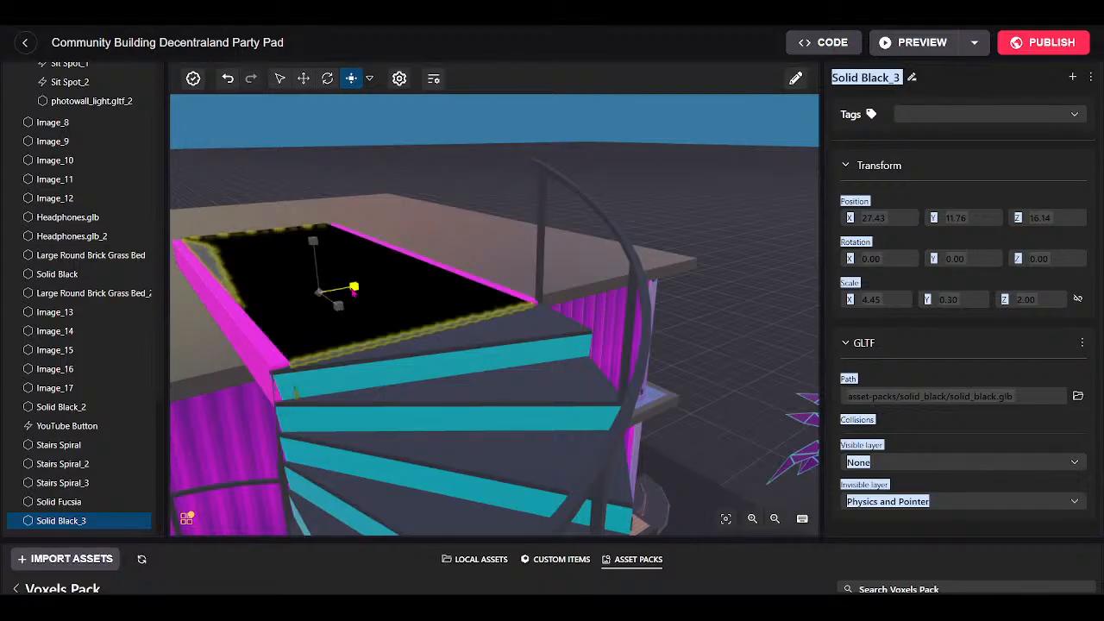
pyautogui.moveTo(365, 291); pyautogui.dragTo(365, 290)
# Raise the Solid Black block slightly above the fuchsia slab to a Y position of 11.78.
pyautogui.moveTo(414, 397); pyautogui.dragTo(688, 364)
pyautogui.press('a')
pyautogui.moveTo(587, 336); pyautogui.dragTo(471, 293)
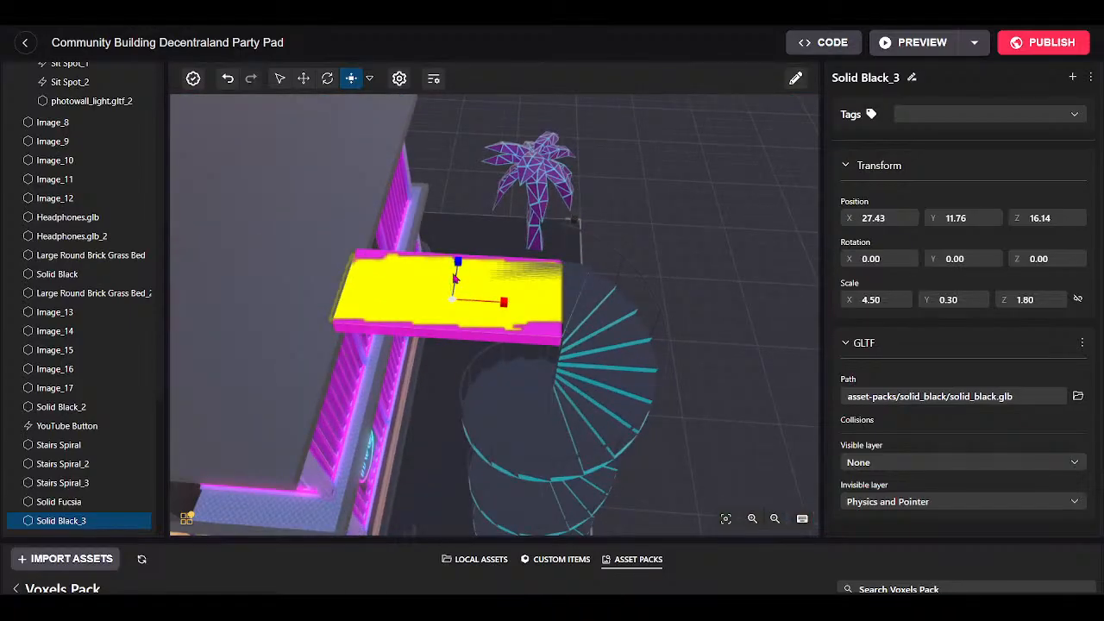
pyautogui.moveTo(436, 196)
pyautogui.mouseDown()
pyautogui.moveTo(503, 318)
pyautogui.moveTo(439, 160)
pyautogui.moveTo(454, 197)
pyautogui.mouseUp()
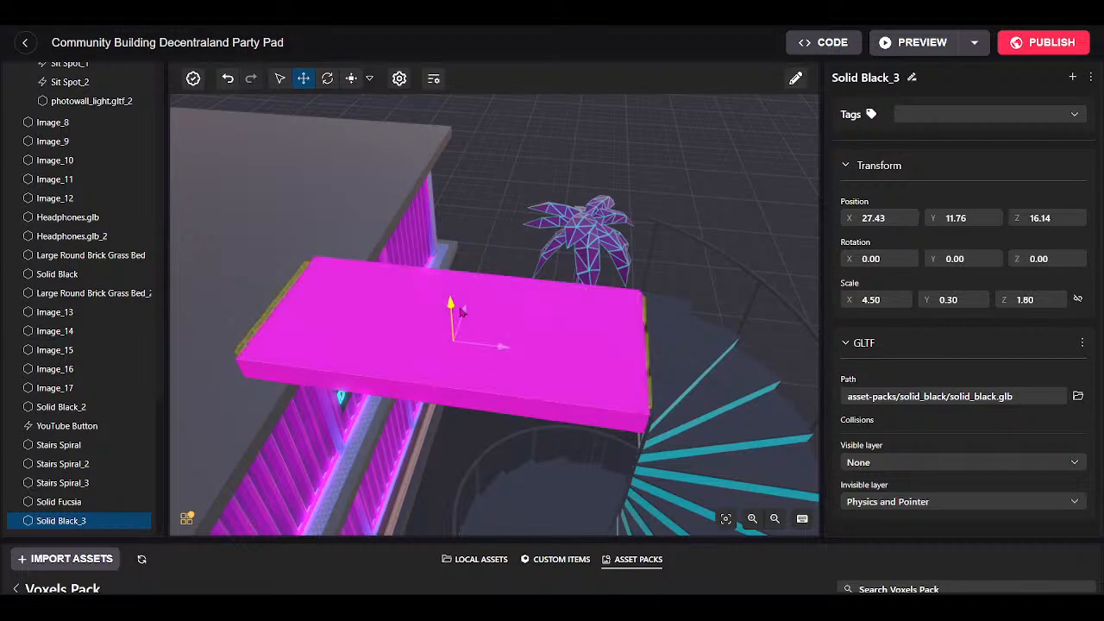
pyautogui.moveTo(462, 308); pyautogui.dragTo(462, 306)
# Examine the walkway's height and its alignment with the roof and spiral staircase from the side and from below.
pyautogui.press('w')
pyautogui.moveTo(596, 197); pyautogui.dragTo(242, 206)
pyautogui.press('s')
pyautogui.press('a')
pyautogui.moveTo(533, 338); pyautogui.dragTo(424, 265)
pyautogui.press('w')
pyautogui.press('s')
pyautogui.press('w')
pyautogui.press('w')
pyautogui.press('s')
pyautogui.press('w')
pyautogui.press('s')
pyautogui.press('w')
pyautogui.press('s')
pyautogui.press('w')
pyautogui.press('s')
pyautogui.press('w')
pyautogui.press('s')
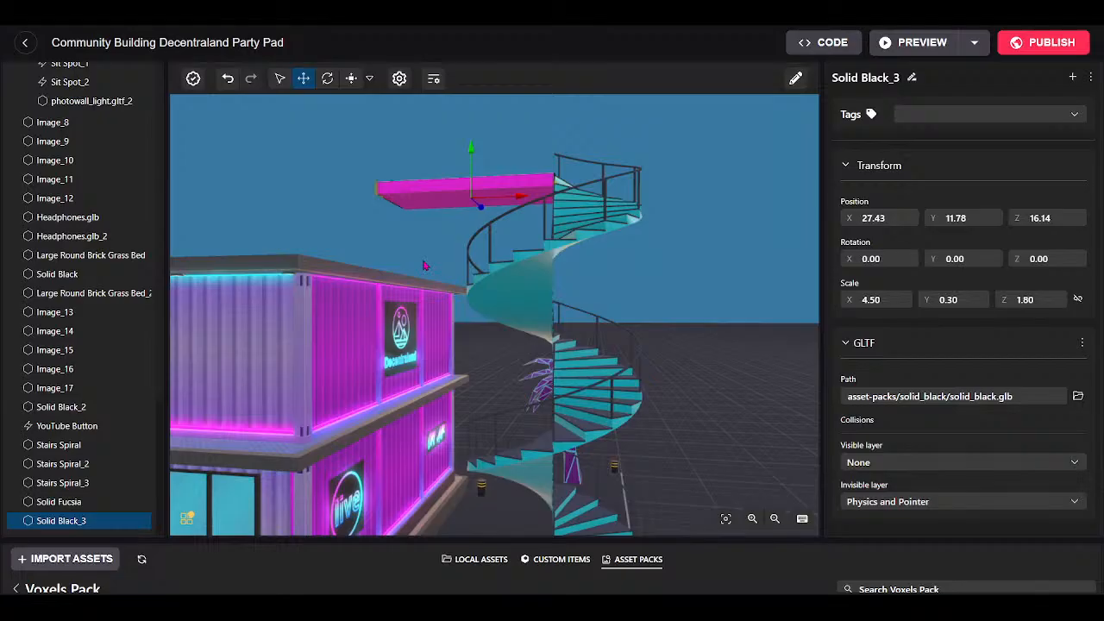
# Try lowering the Solid Black block into the fuchsia slab, and undo the move.
pyautogui.moveTo(424, 265); pyautogui.dragTo(490, 380)
pyautogui.press('w')
pyautogui.press('s')
pyautogui.press('w')
pyautogui.press('s')
pyautogui.press('s')
pyautogui.press('w')
pyautogui.press('s')
pyautogui.press('w')
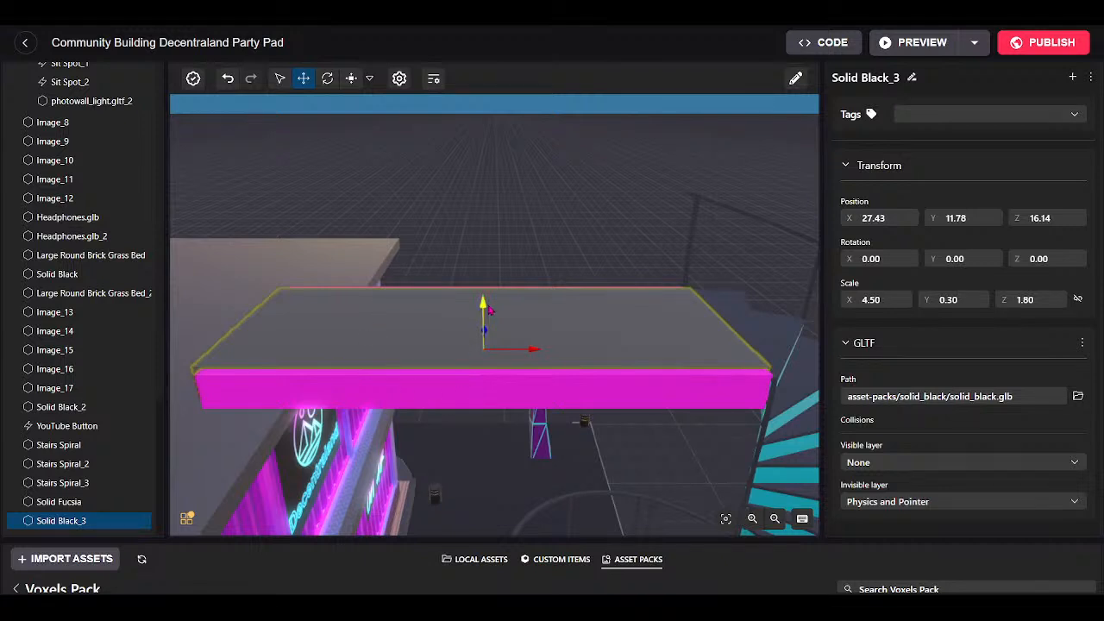
pyautogui.moveTo(488, 306); pyautogui.dragTo(490, 318)
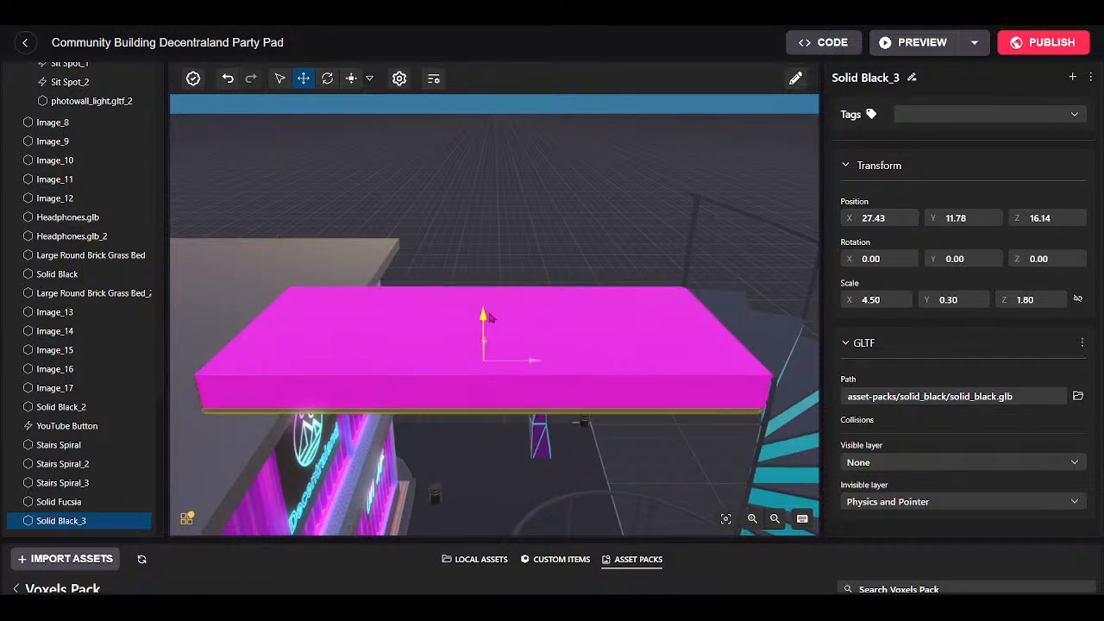
pyautogui.hotkey('ctrl', 'z')
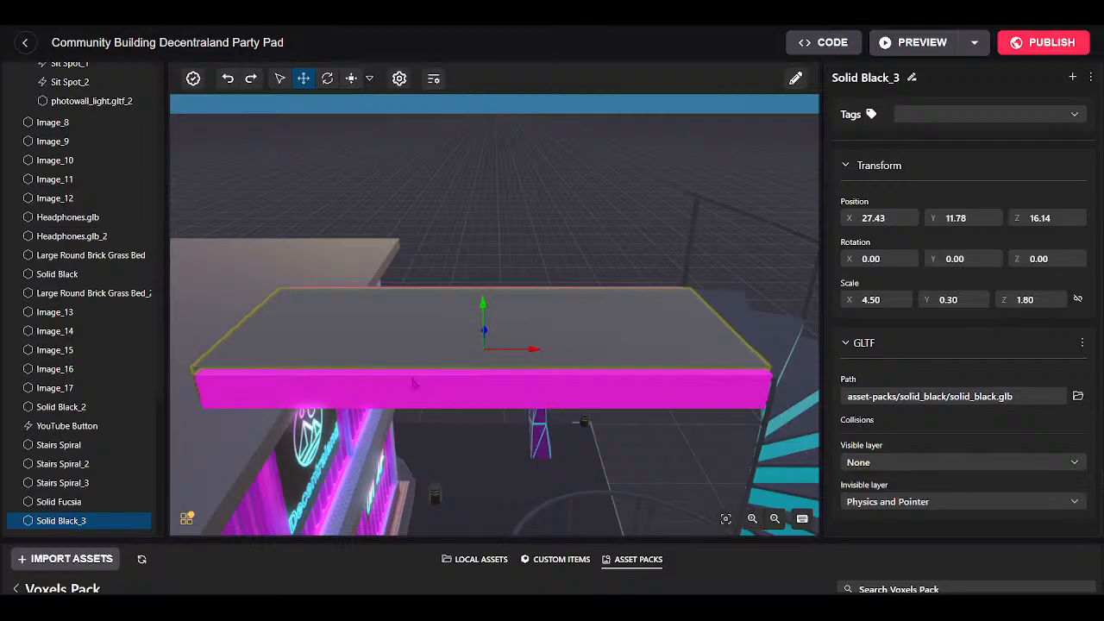
# Select the fuchsia and black walkway blocks with all three spiral stair flights and lower them together so the walkway sits at roof height.
pyautogui.keyDown('ctrl'); pyautogui.click(414, 384); pyautogui.keyUp('ctrl')
pyautogui.scroll(-5, 432, 380)
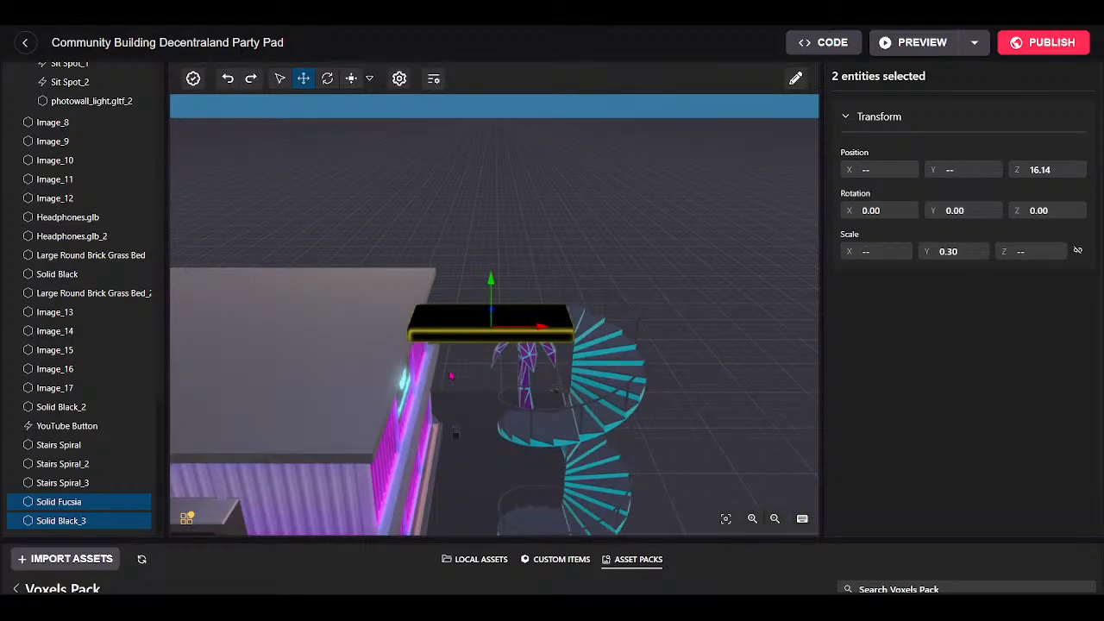
pyautogui.keyDown('ctrl'); pyautogui.click(610, 369); pyautogui.keyUp('ctrl')
pyautogui.keyDown('ctrl'); pyautogui.click(610, 480); pyautogui.keyUp('ctrl')
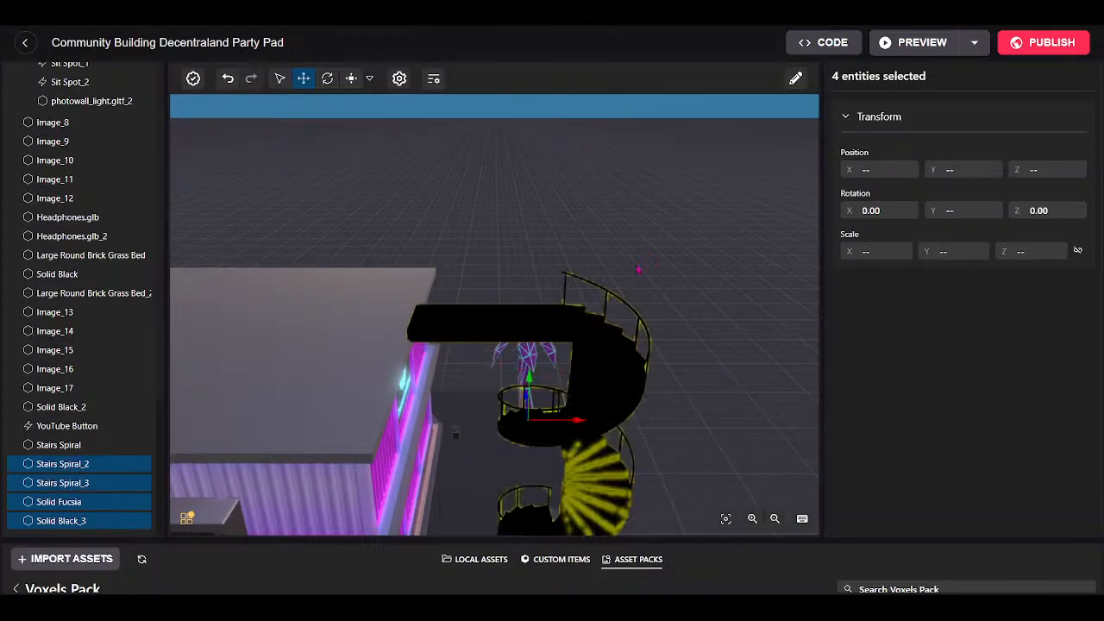
pyautogui.moveTo(637, 321); pyautogui.dragTo(656, 368)
pyautogui.keyDown('ctrl'); pyautogui.click(543, 344); pyautogui.keyUp('ctrl')
pyautogui.moveTo(595, 387); pyautogui.dragTo(540, 201)
pyautogui.scroll(4, 593, 532)
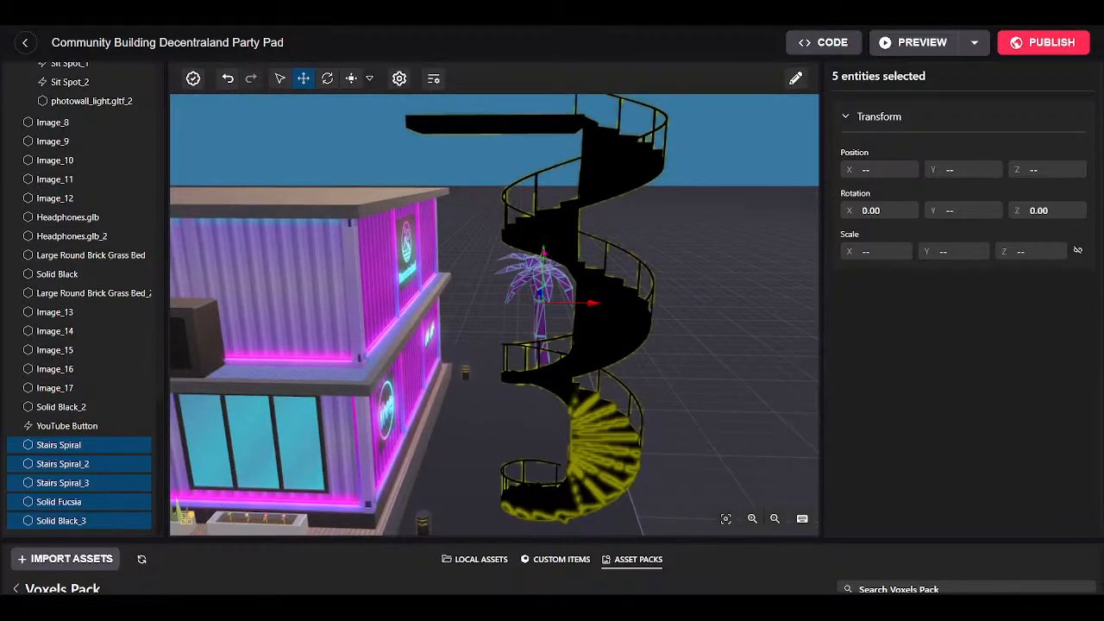
pyautogui.moveTo(544, 252); pyautogui.dragTo(553, 324)
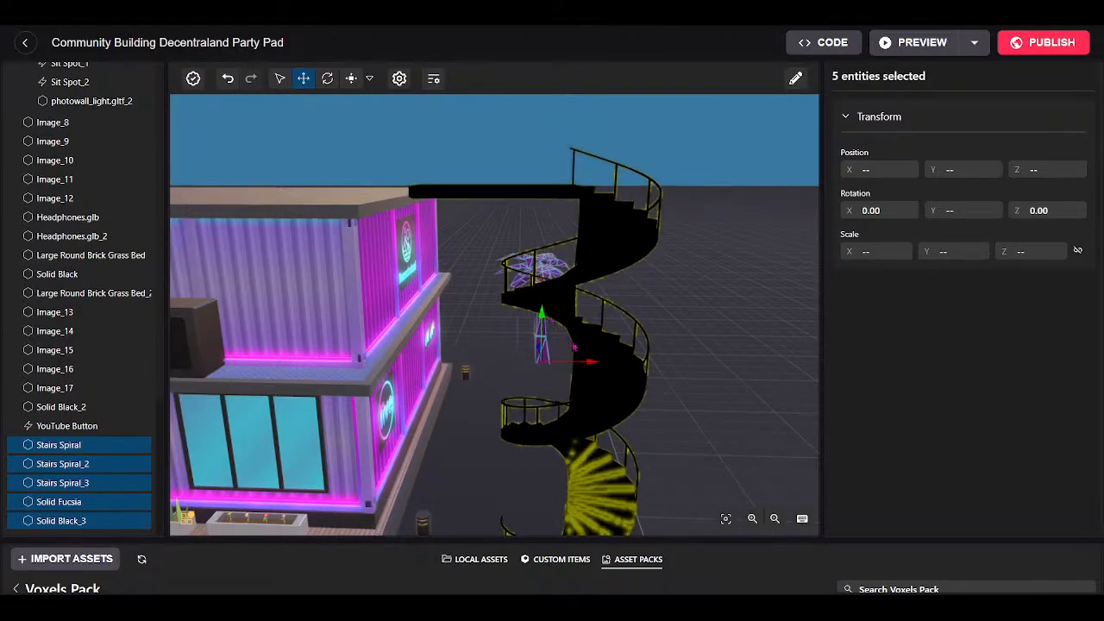
# Shift the stairs and walkway toward the building and fine-tune their height, bringing the black block to X 26.74 and Y 9.96.
pyautogui.moveTo(591, 365); pyautogui.dragTo(579, 366)
pyautogui.moveTo(434, 352); pyautogui.dragTo(478, 320)
pyautogui.press('s')
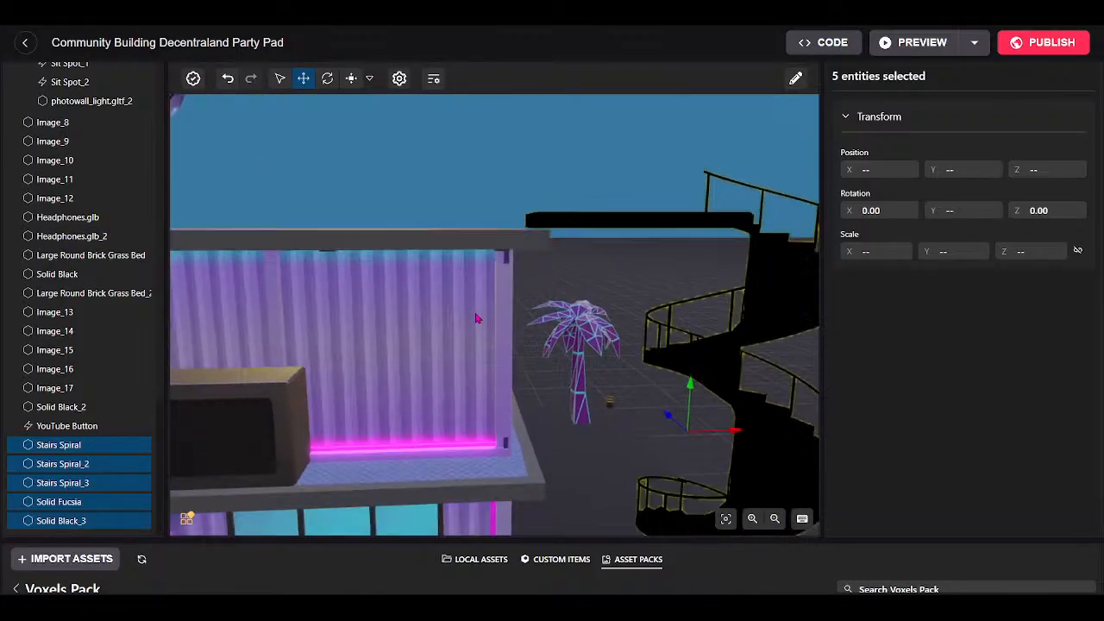
pyautogui.press('d')
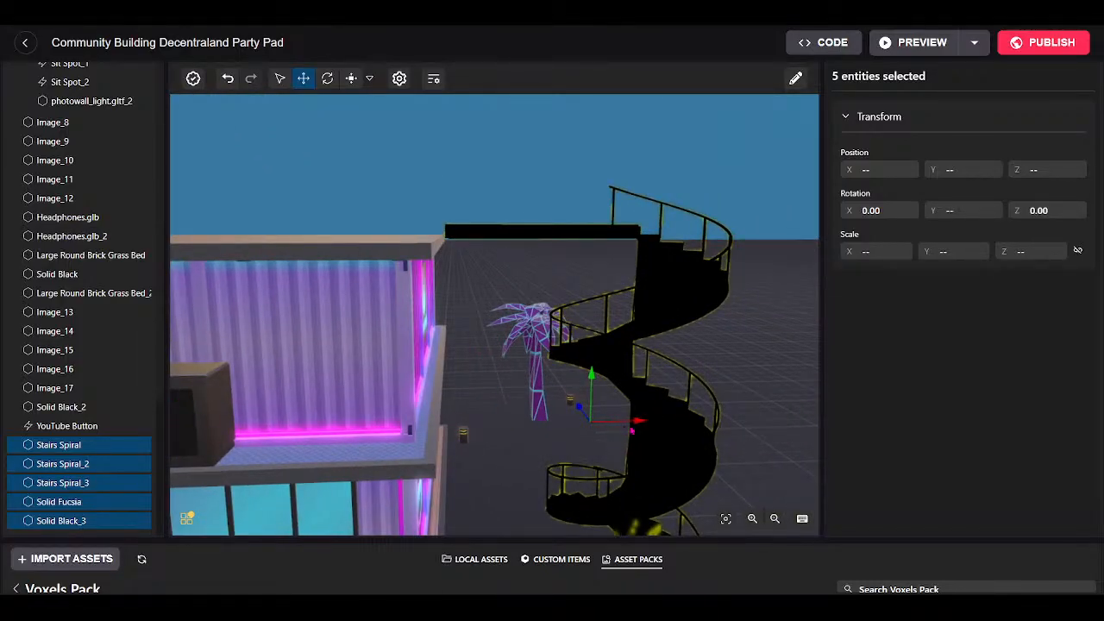
pyautogui.moveTo(639, 421); pyautogui.dragTo(723, 389)
pyautogui.press('w')
pyautogui.press('a')
pyautogui.press('s')
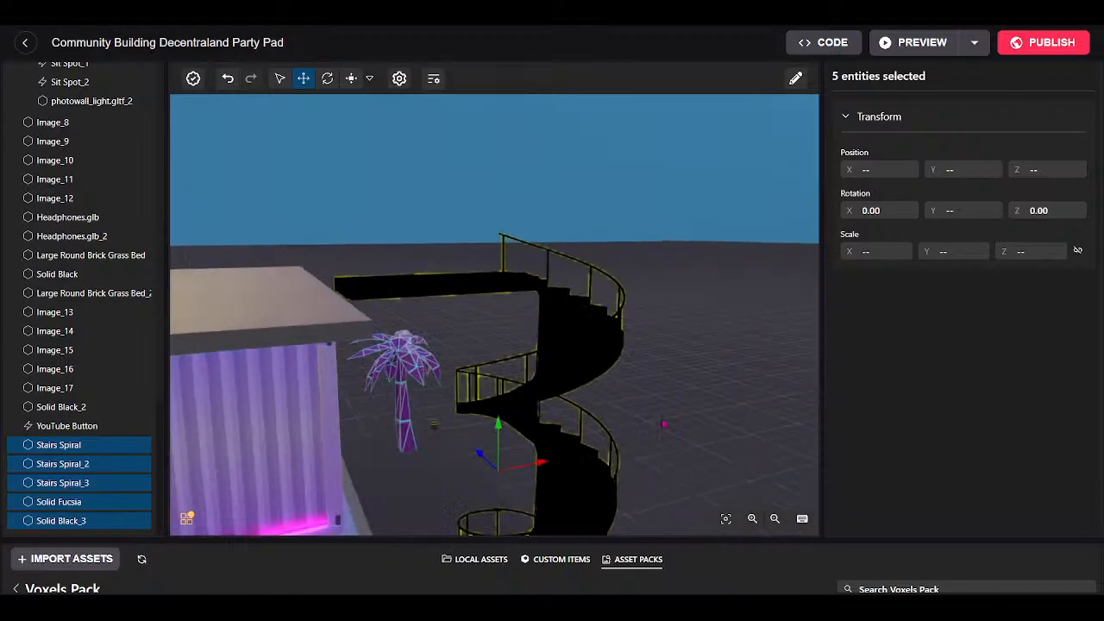
pyautogui.moveTo(541, 463); pyautogui.dragTo(540, 463)
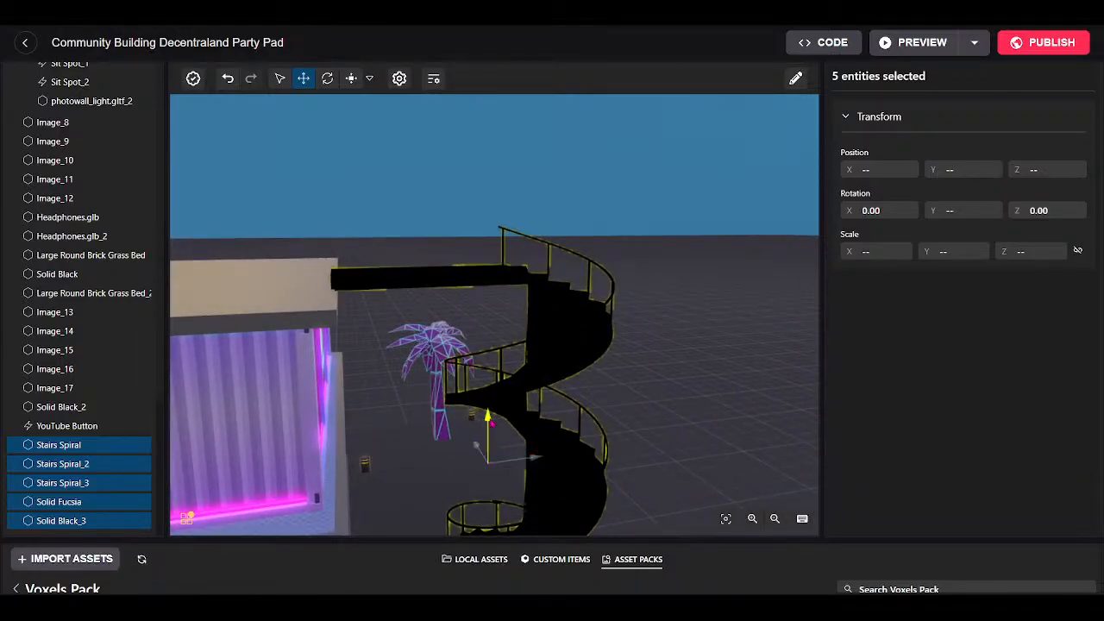
pyautogui.moveTo(489, 423); pyautogui.dragTo(539, 518)
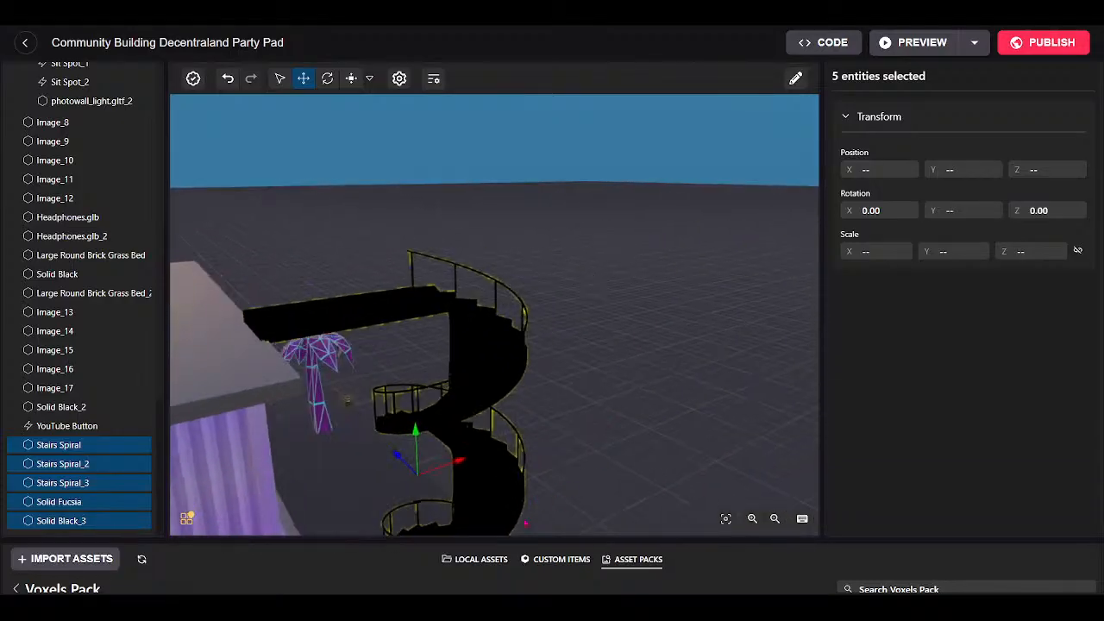
pyautogui.click(499, 506)
# Examine the lowered spiral staircase and its walkway connection to the roof from several sides and from a distance.
pyautogui.click(326, 350)
pyautogui.moveTo(361, 409); pyautogui.dragTo(279, 401)
pyautogui.press('w')
pyautogui.press('s')
pyautogui.moveTo(570, 345); pyautogui.dragTo(429, 339)
pyautogui.press('d')
pyautogui.moveTo(576, 325); pyautogui.dragTo(685, 444)
pyautogui.press('a')
pyautogui.press('d')
pyautogui.press('w')
pyautogui.press('w')
pyautogui.moveTo(503, 478); pyautogui.dragTo(607, 214)
pyautogui.press('s')
pyautogui.moveTo(394, 123); pyautogui.dragTo(324, 209)
pyautogui.press('w')
pyautogui.press('s')
pyautogui.press('s')
pyautogui.press('w')
pyautogui.press('s')
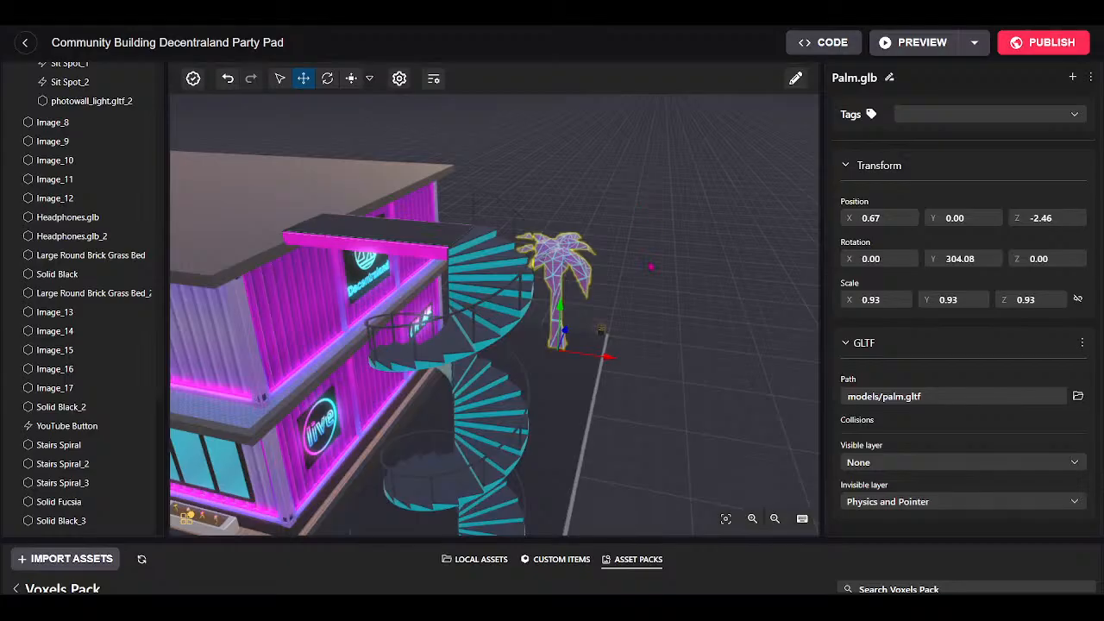
pyautogui.moveTo(669, 352); pyautogui.dragTo(498, 264)
pyautogui.press('w')
pyautogui.press('s')
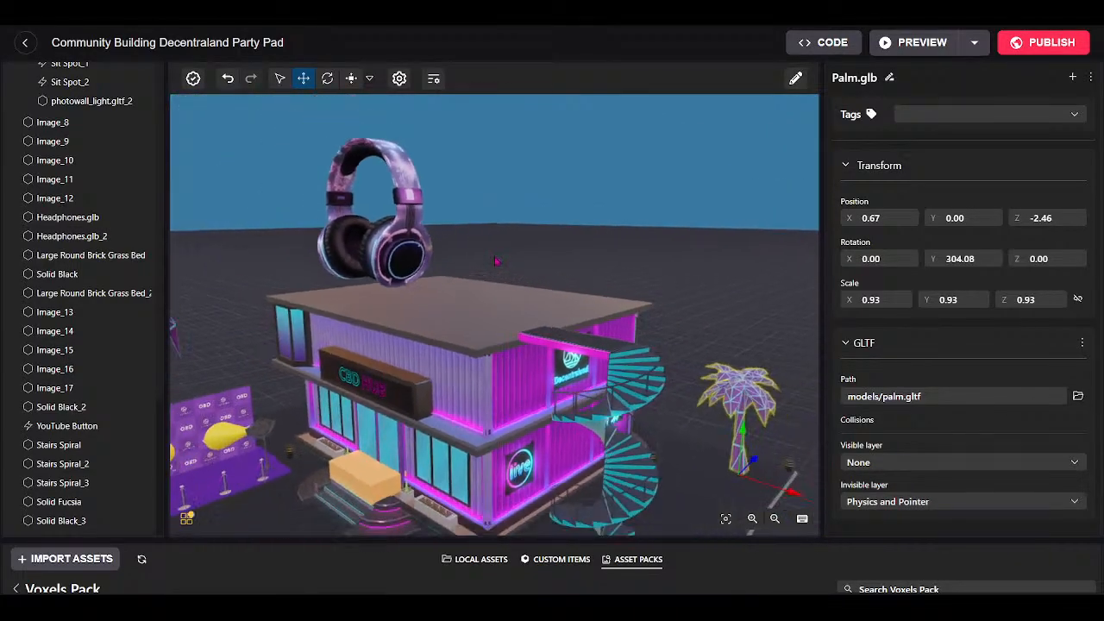
# Move the black and fuchsia walkway blocks onto the roof to Z 25.24 and enlarge them, with a Y scale of 0.74.
pyautogui.click(546, 335)
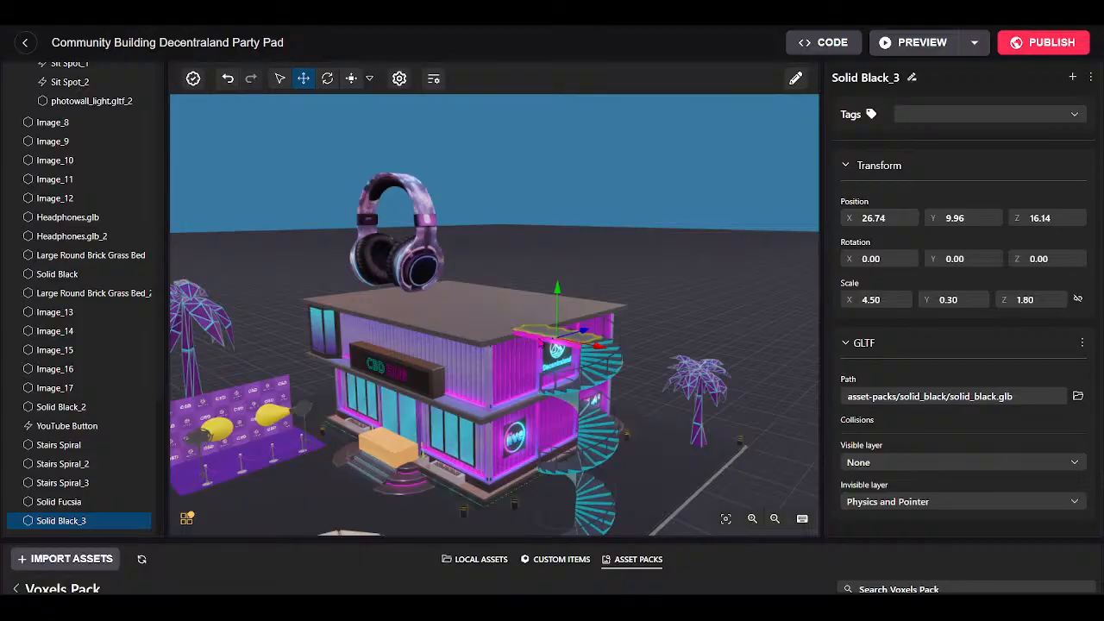
pyautogui.keyDown('shift'); pyautogui.click(541, 343); pyautogui.keyUp('shift')
pyautogui.moveTo(600, 347); pyautogui.dragTo(255, 397)
pyautogui.press('w')
pyautogui.press('d')
pyautogui.moveTo(440, 343); pyautogui.dragTo(537, 345)
pyautogui.moveTo(452, 337); pyautogui.dragTo(202, 552)
pyautogui.moveTo(434, 334); pyautogui.dragTo(604, 345)
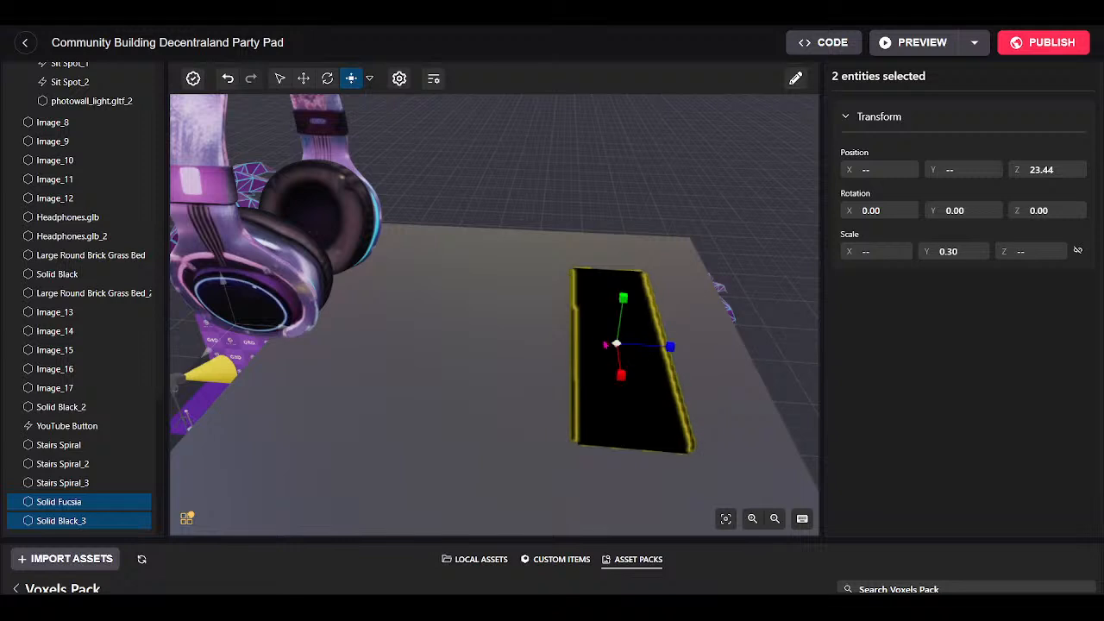
pyautogui.moveTo(623, 298); pyautogui.dragTo(644, 268)
pyautogui.moveTo(672, 348); pyautogui.dragTo(693, 399)
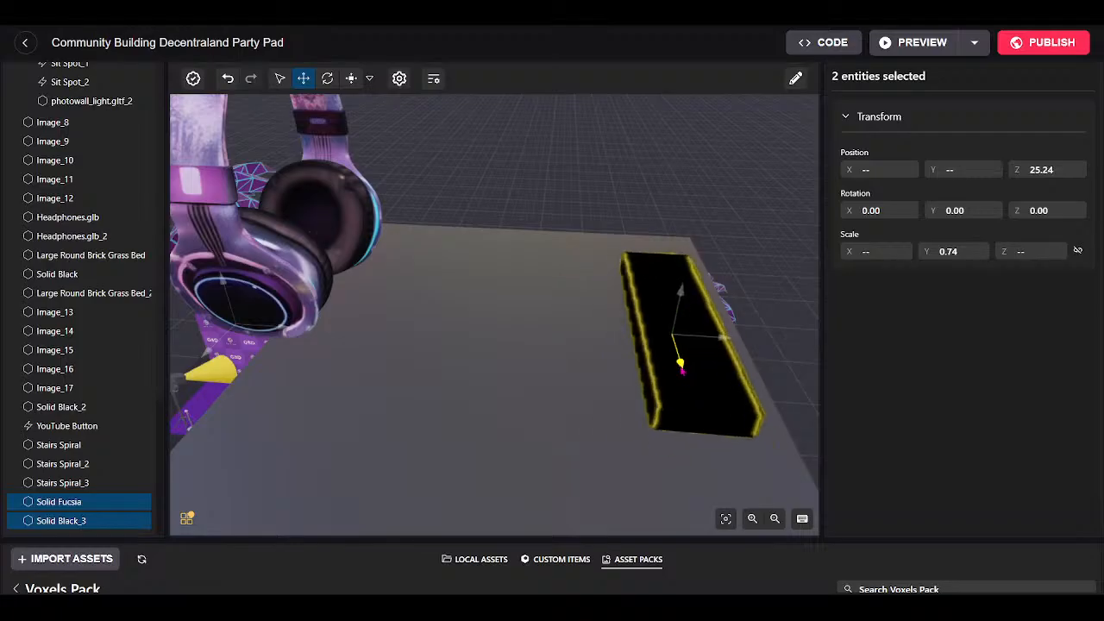
# Duplicate the black and fuchsia roof blocks together and rotate the copies to about 270.43 degrees around Y.
pyautogui.rightClick(91, 501)
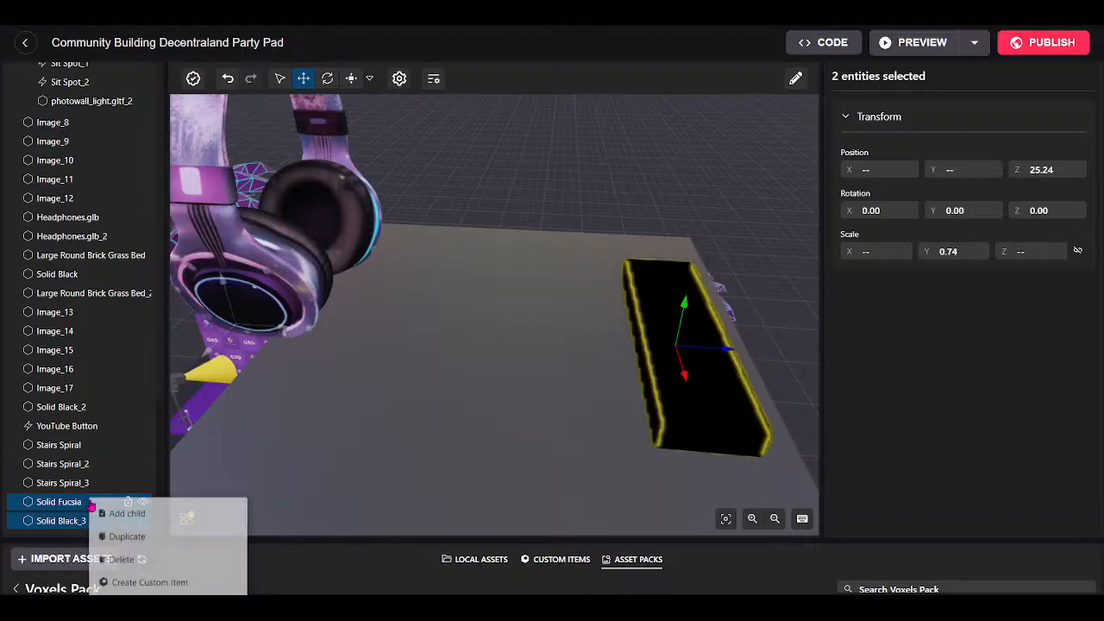
pyautogui.click(125, 534)
pyautogui.click(328, 79)
pyautogui.moveTo(637, 366); pyautogui.dragTo(488, 402)
pyautogui.scroll(-4, 716, 396)
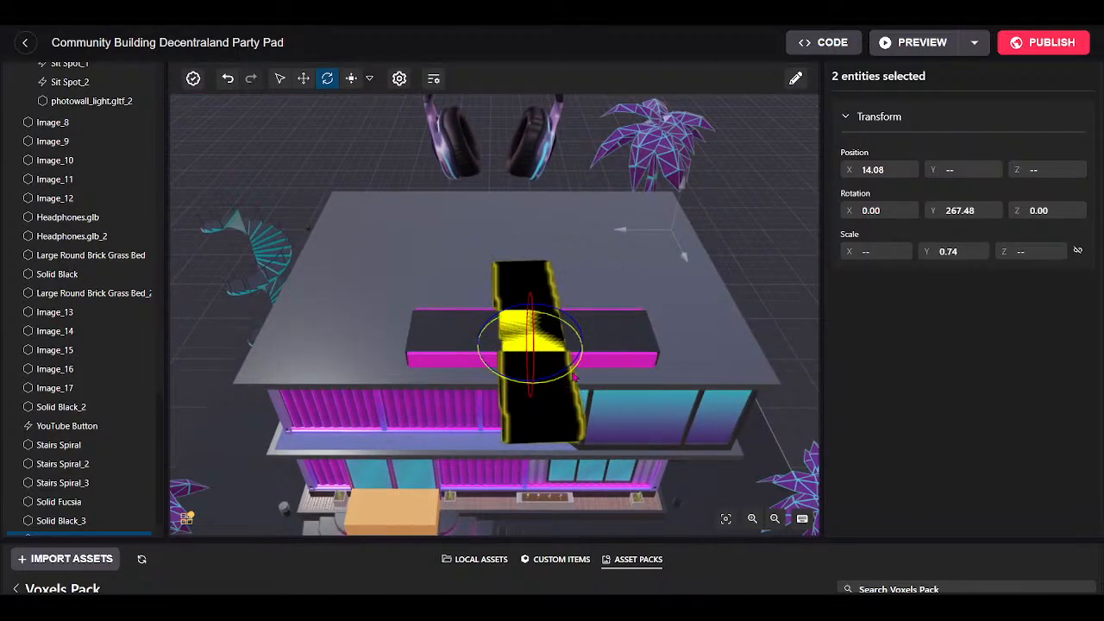
pyautogui.moveTo(577, 382); pyautogui.dragTo(426, 143)
# Move the rotated copies to the roof's side edge, with the black copy at X 7.44 and Z 19.64.
pyautogui.click(303, 78)
pyautogui.moveTo(484, 356); pyautogui.dragTo(636, 380)
pyautogui.moveTo(703, 398); pyautogui.dragTo(618, 270)
# Select the original black and fuchsia roof blocks and stretch them along X so they run along the roof edge and meet the rotated copies.
pyautogui.click(595, 338)
pyautogui.keyDown('ctrl'); pyautogui.click(585, 367); pyautogui.keyUp('ctrl')
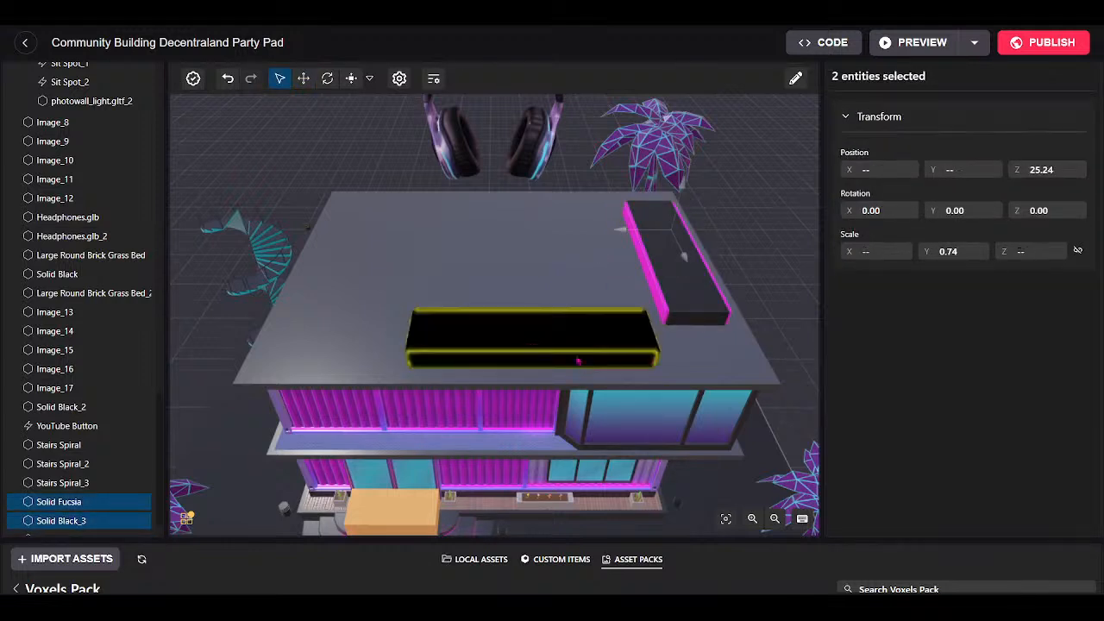
pyautogui.click(328, 78)
pyautogui.click(304, 79)
pyautogui.moveTo(481, 348); pyautogui.dragTo(509, 360)
pyautogui.moveTo(539, 426); pyautogui.dragTo(553, 416)
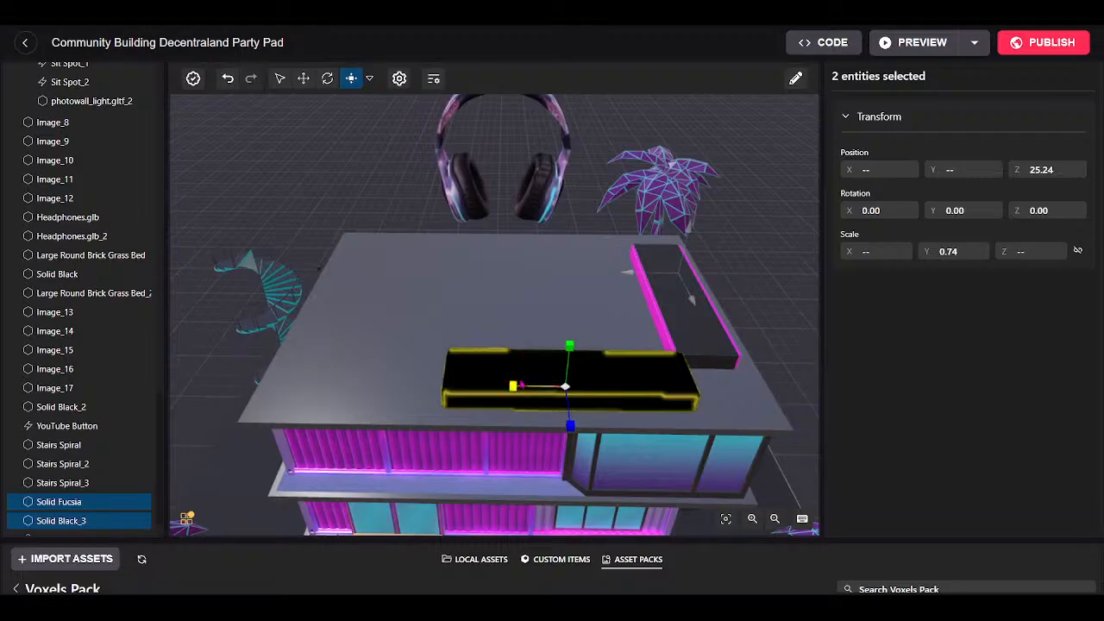
pyautogui.moveTo(518, 390); pyautogui.dragTo(308, 129)
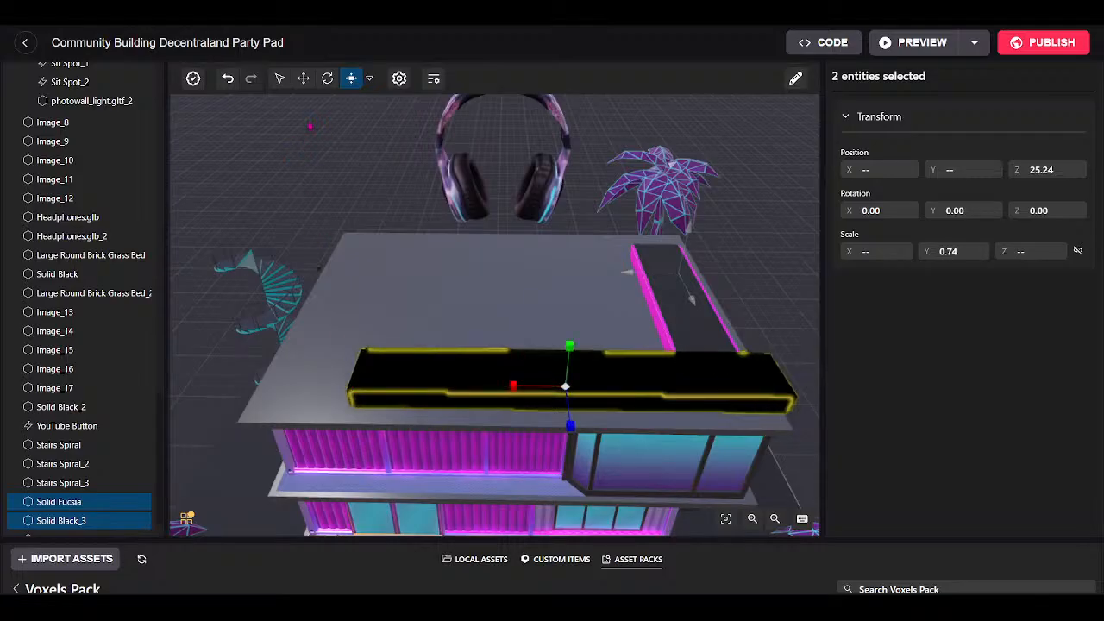
pyautogui.moveTo(521, 390); pyautogui.dragTo(479, 410)
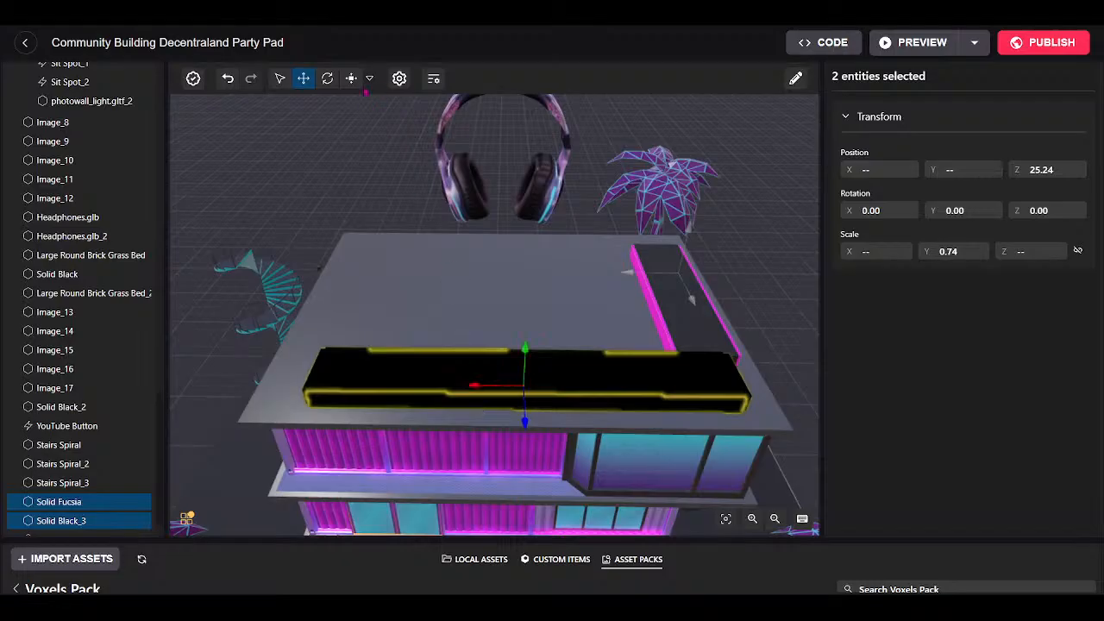
pyautogui.moveTo(473, 388); pyautogui.dragTo(458, 389)
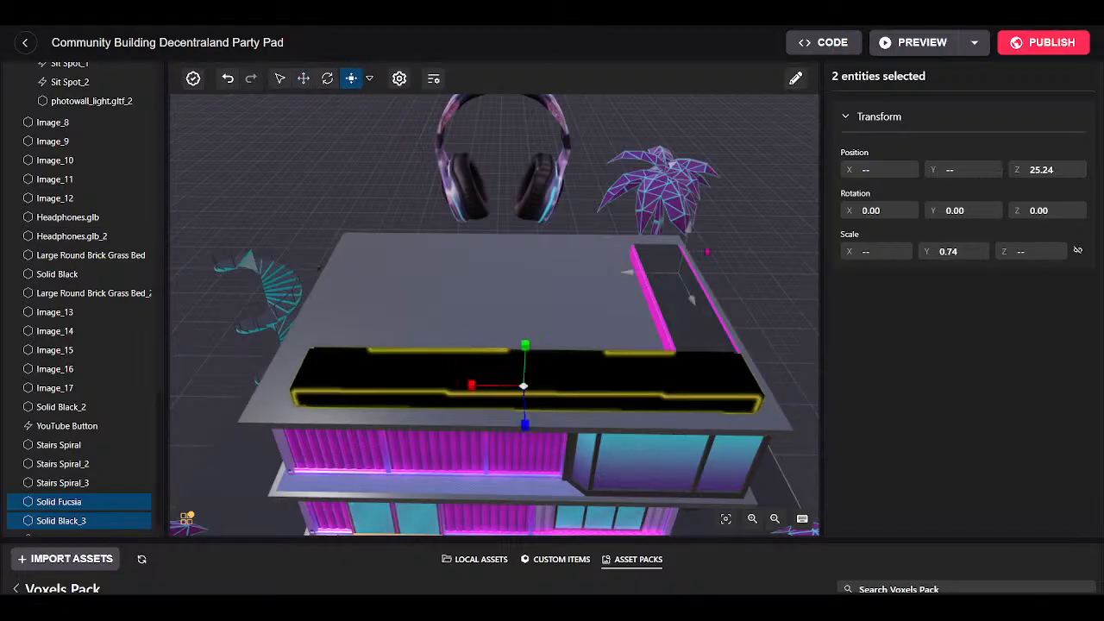
pyautogui.moveTo(769, 274); pyautogui.dragTo(809, 299)
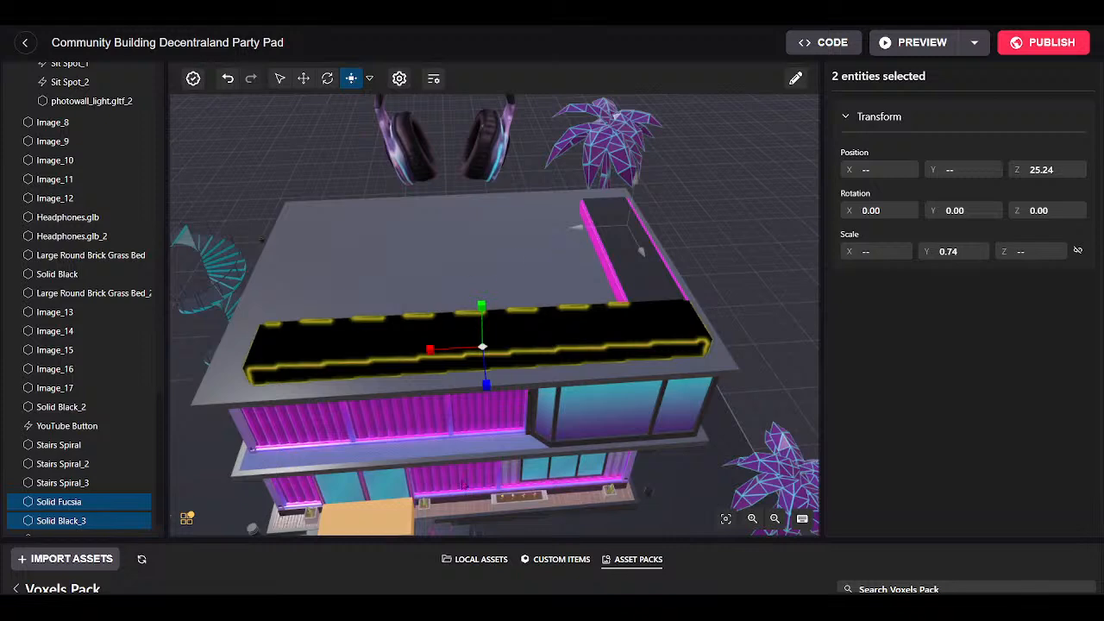
# Select the photo wall together with its two CBD wallpaper images and duplicate all three.
pyautogui.click(491, 498)
pyautogui.moveTo(531, 404); pyautogui.dragTo(604, 401)
pyautogui.moveTo(747, 415); pyautogui.dragTo(601, 516)
pyautogui.click(449, 368)
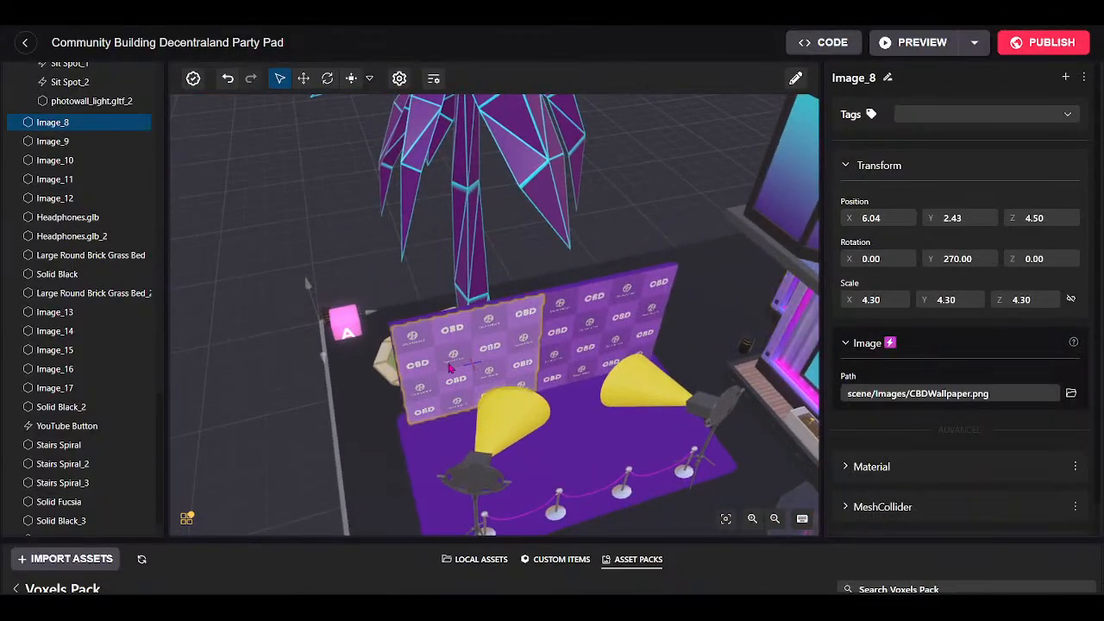
pyautogui.keyDown('shift'); pyautogui.click(582, 320); pyautogui.keyUp('shift')
pyautogui.keyDown('ctrl'); pyautogui.click(587, 449); pyautogui.keyUp('ctrl')
pyautogui.scroll(-3, 588, 443)
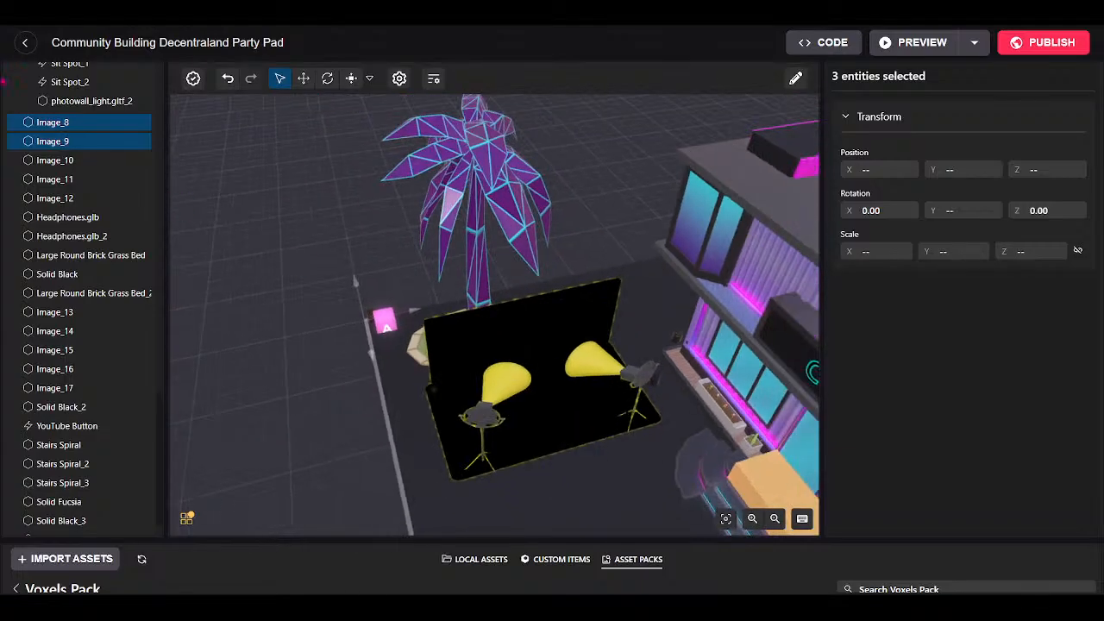
pyautogui.rightClick(79, 127)
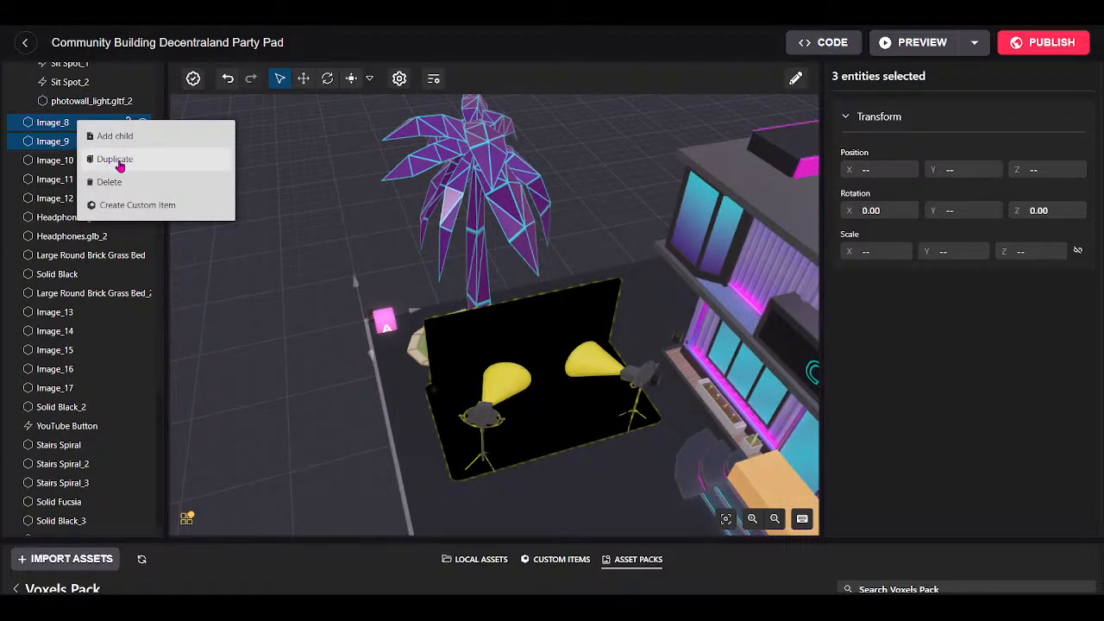
pyautogui.click(111, 161)
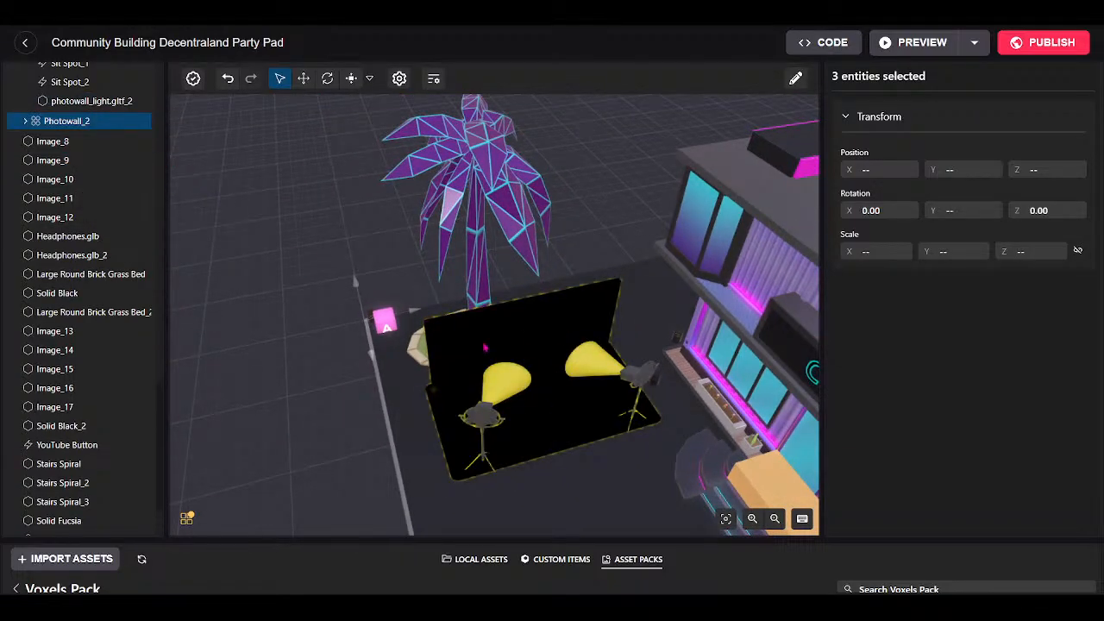
pyautogui.click(521, 340)
pyautogui.keyDown('ctrl'); pyautogui.click(579, 325); pyautogui.keyUp('ctrl')
pyautogui.keyDown('ctrl'); pyautogui.click(548, 397); pyautogui.keyUp('ctrl')
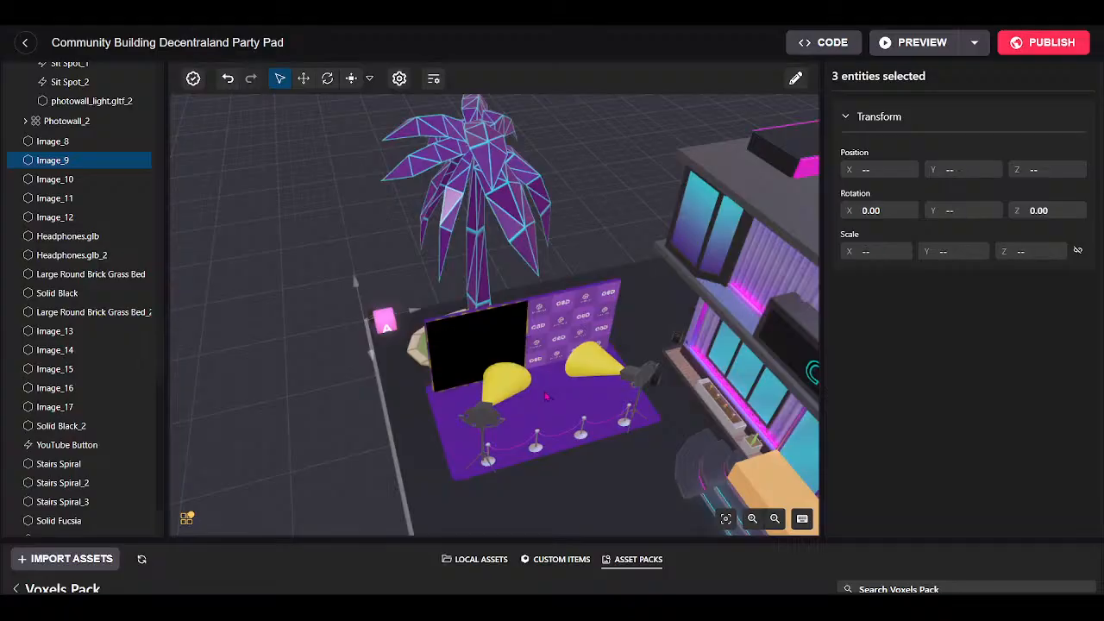
pyautogui.scroll(-5, 556, 397)
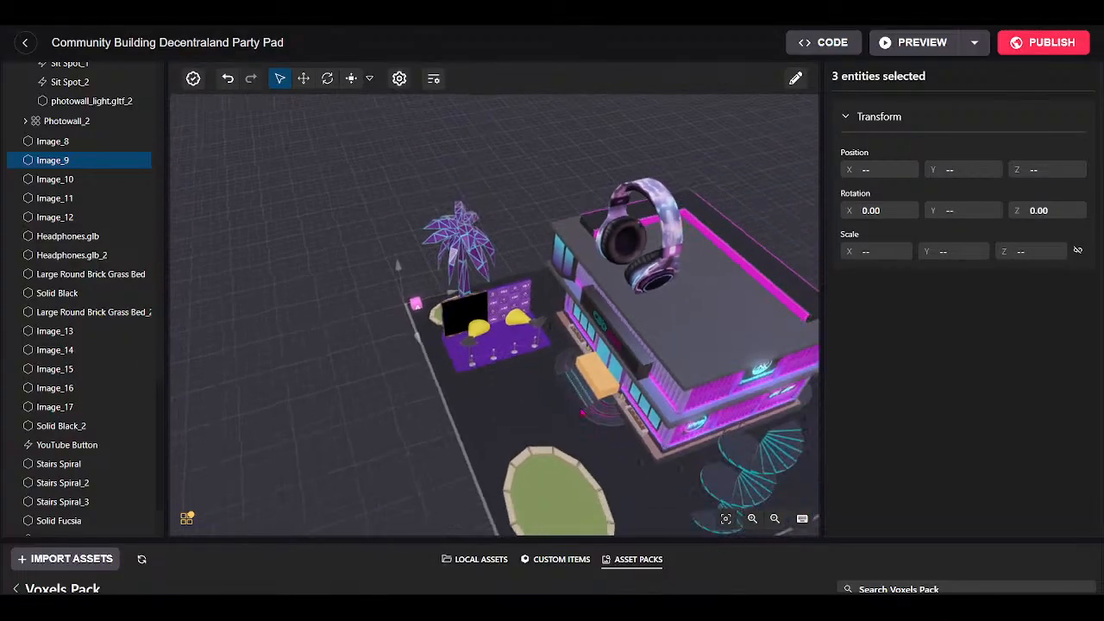
pyautogui.click(477, 298)
pyautogui.scroll(5, 475, 293)
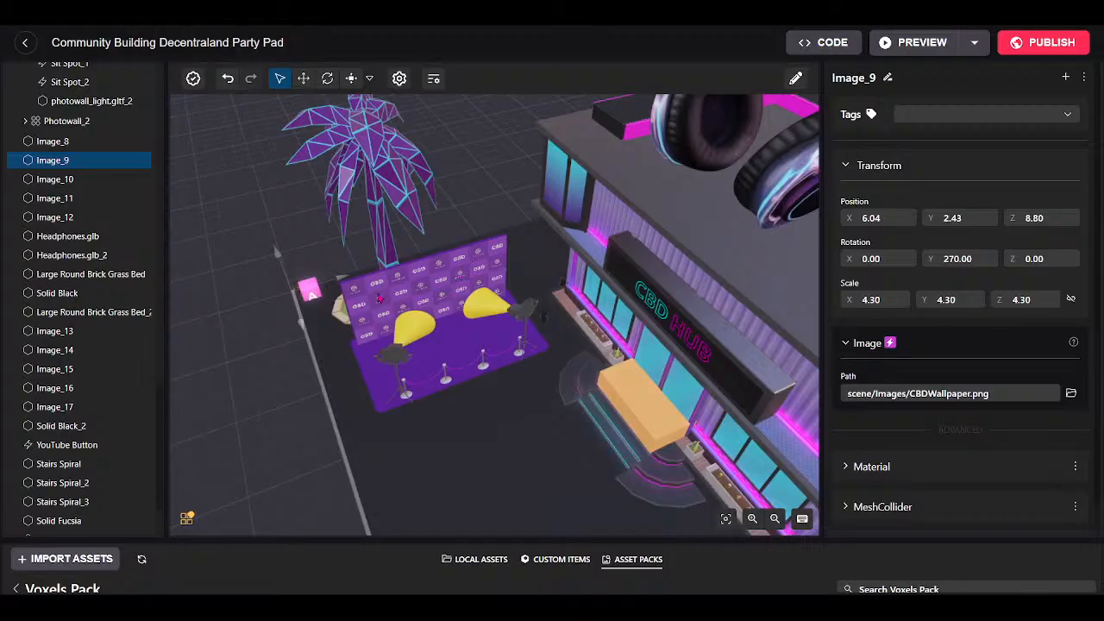
pyautogui.click(379, 298)
pyautogui.click(389, 403)
pyautogui.scroll(-3, 389, 403)
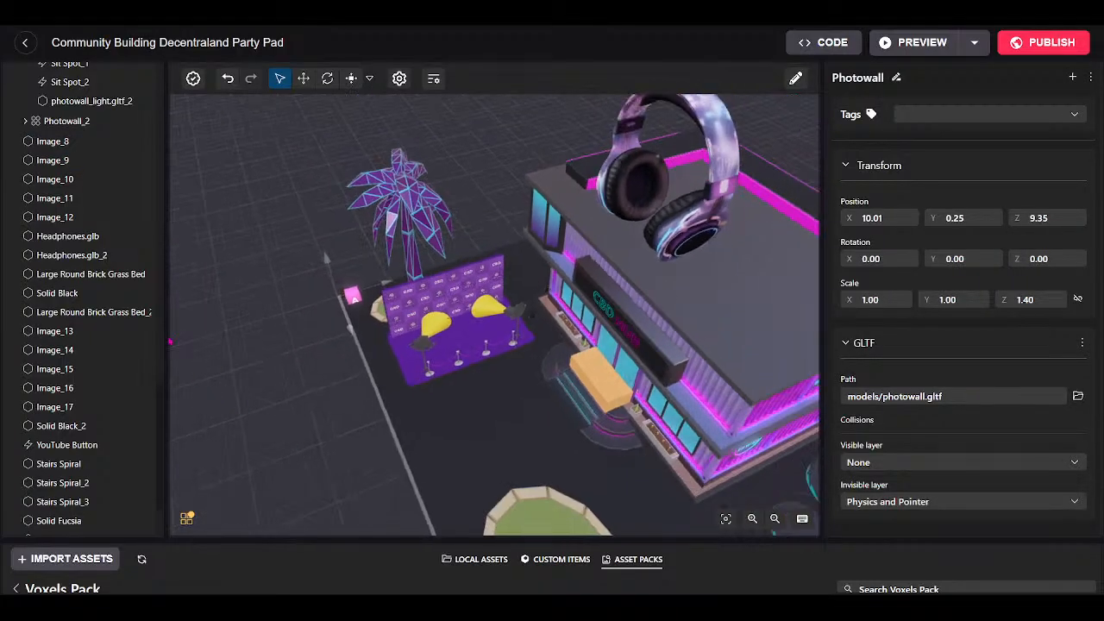
# Select Image_18, Image_19 and the photo wall and move them together onto the roof over the rotated black and fuchsia blocks.
pyautogui.scroll(-2, 129, 273)
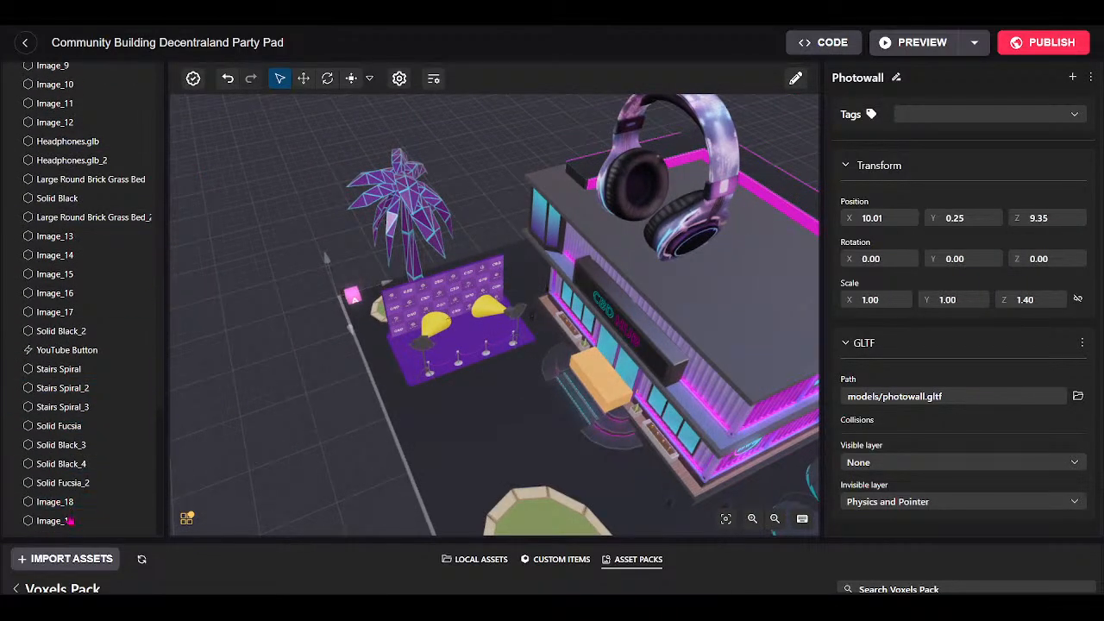
pyautogui.click(60, 521)
pyautogui.keyDown('shift'); pyautogui.click(54, 502); pyautogui.keyUp('shift')
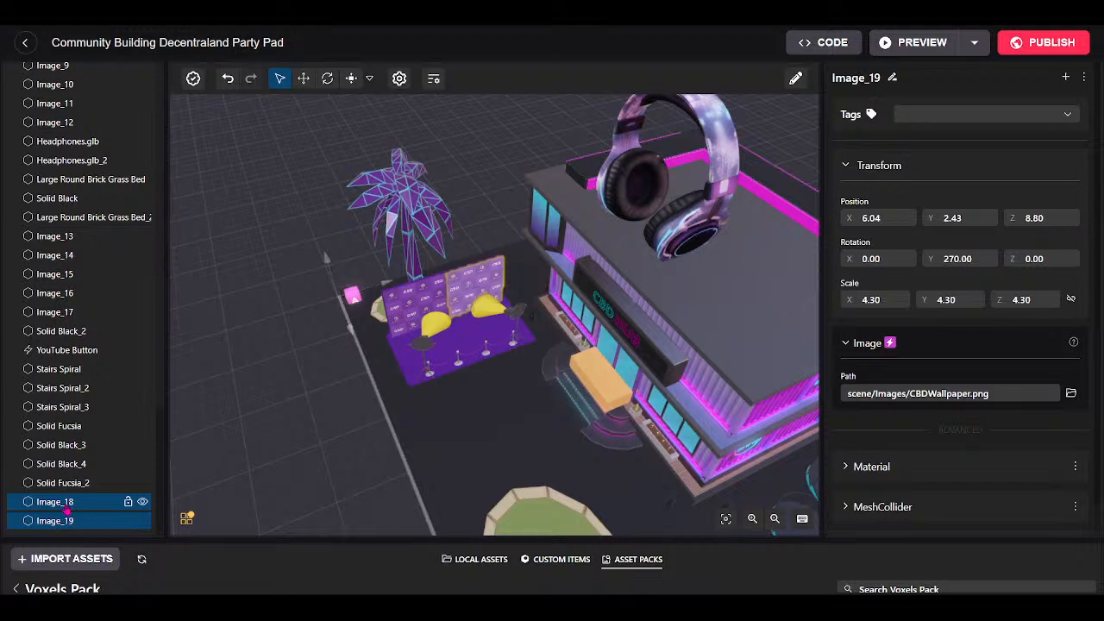
pyautogui.keyDown('ctrl'); pyautogui.click(473, 337); pyautogui.keyUp('ctrl')
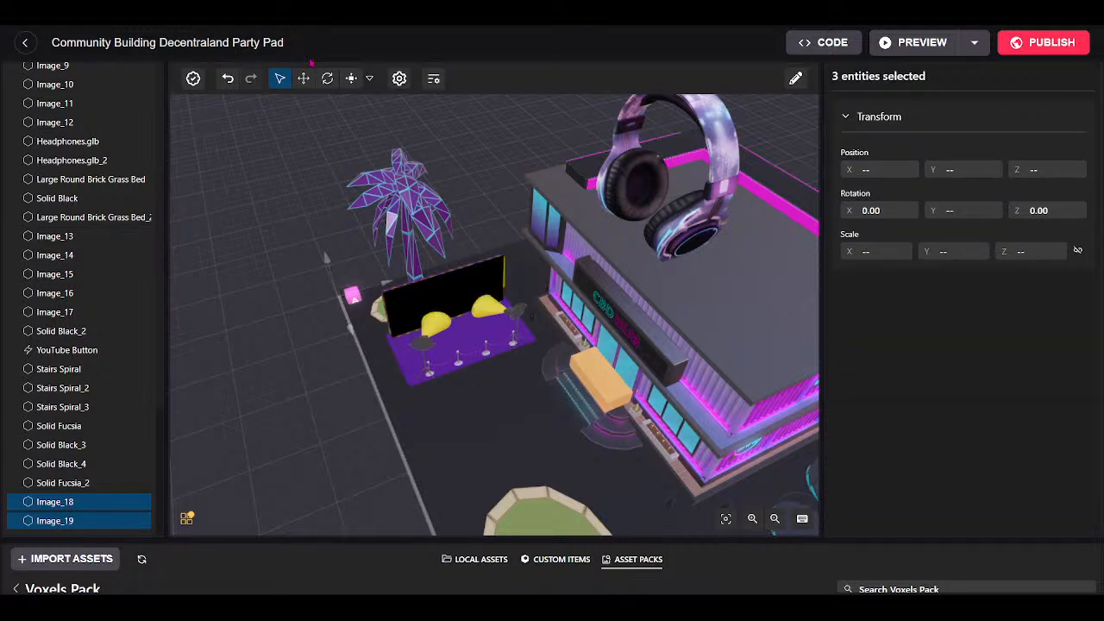
pyautogui.moveTo(493, 291); pyautogui.dragTo(666, 152)
pyautogui.moveTo(544, 198); pyautogui.dragTo(736, 381)
pyautogui.moveTo(490, 224); pyautogui.dragTo(480, 176)
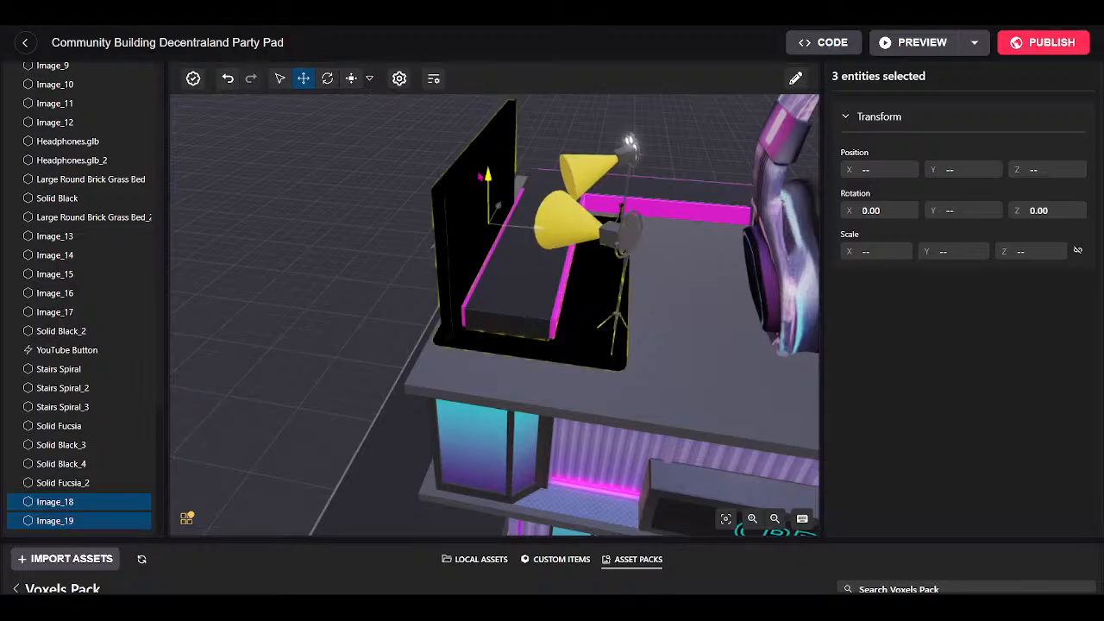
# Select the rotated black and fuchsia blocks beside the roof's photo wall and move them across to the staircase-side roof edge, at X 23.15.
pyautogui.click(505, 269)
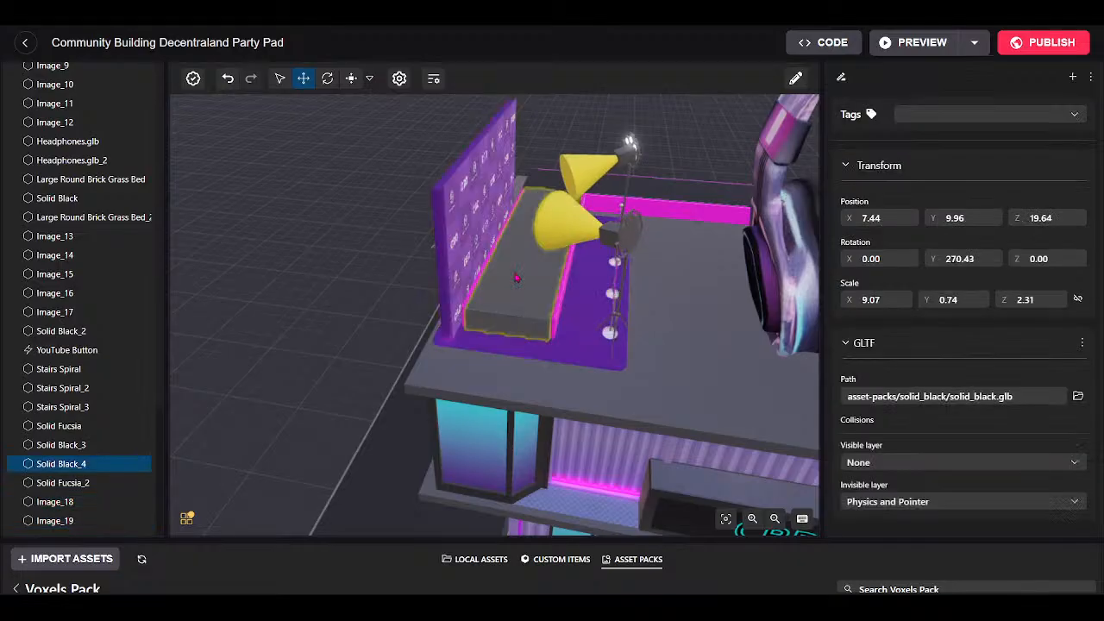
pyautogui.keyDown('ctrl'); pyautogui.click(563, 290); pyautogui.keyUp('ctrl')
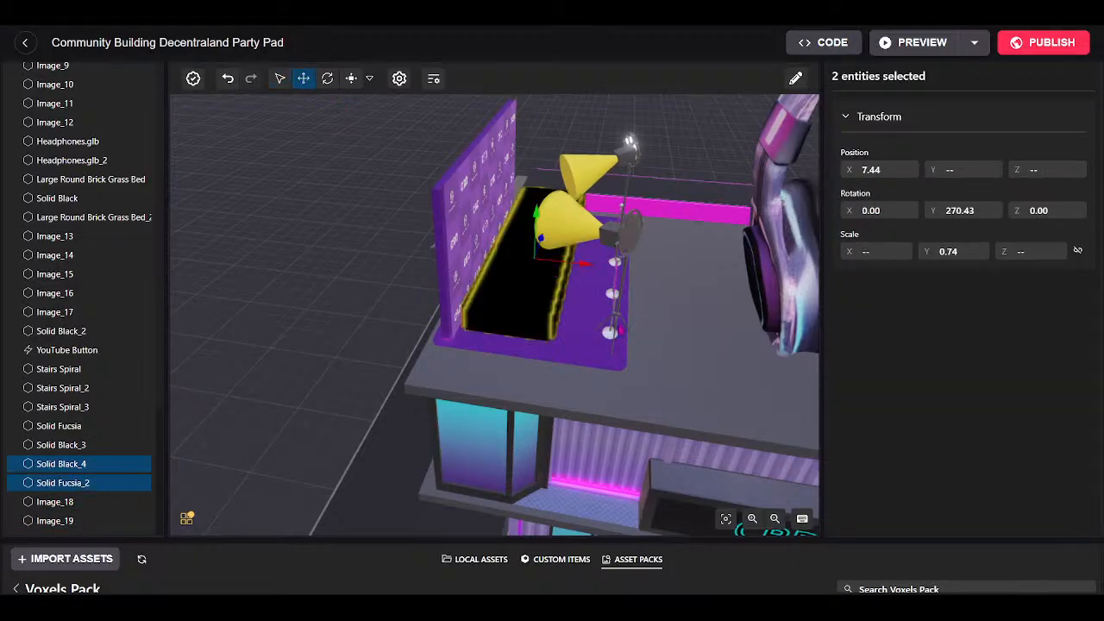
pyautogui.moveTo(585, 269); pyautogui.dragTo(858, 336)
pyautogui.scroll(-5, 591, 399)
pyautogui.scroll(3, 538, 380)
pyautogui.moveTo(538, 379); pyautogui.dragTo(585, 453)
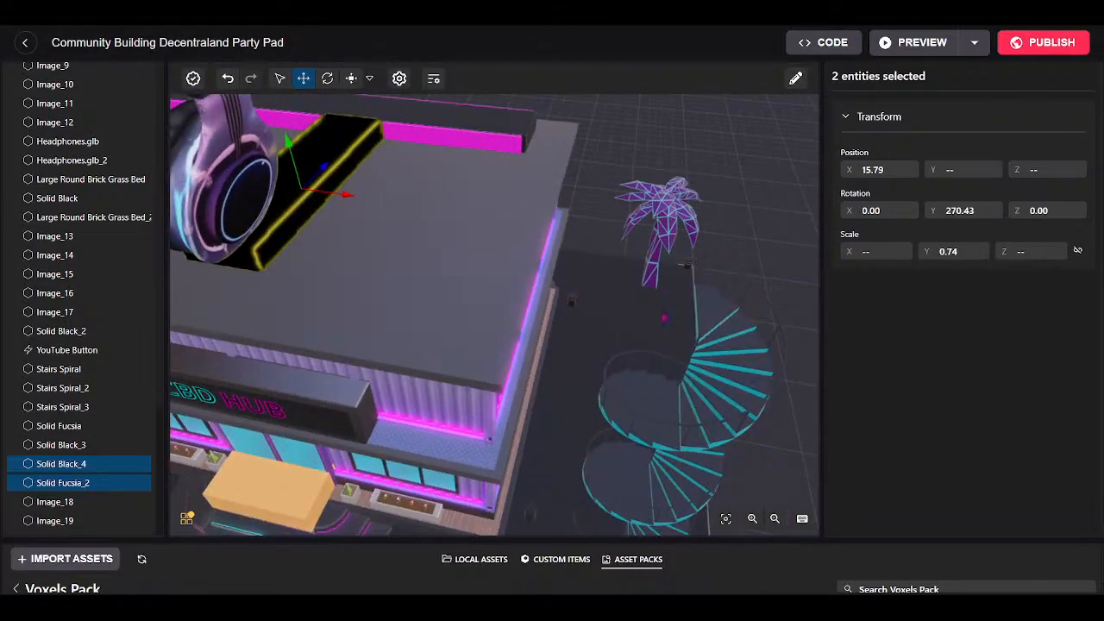
pyautogui.moveTo(344, 197); pyautogui.dragTo(542, 284)
pyautogui.moveTo(520, 196); pyautogui.dragTo(543, 169)
pyautogui.moveTo(651, 294); pyautogui.dragTo(345, 306)
pyautogui.scroll(4, 496, 304)
pyautogui.moveTo(500, 306); pyautogui.dragTo(592, 316)
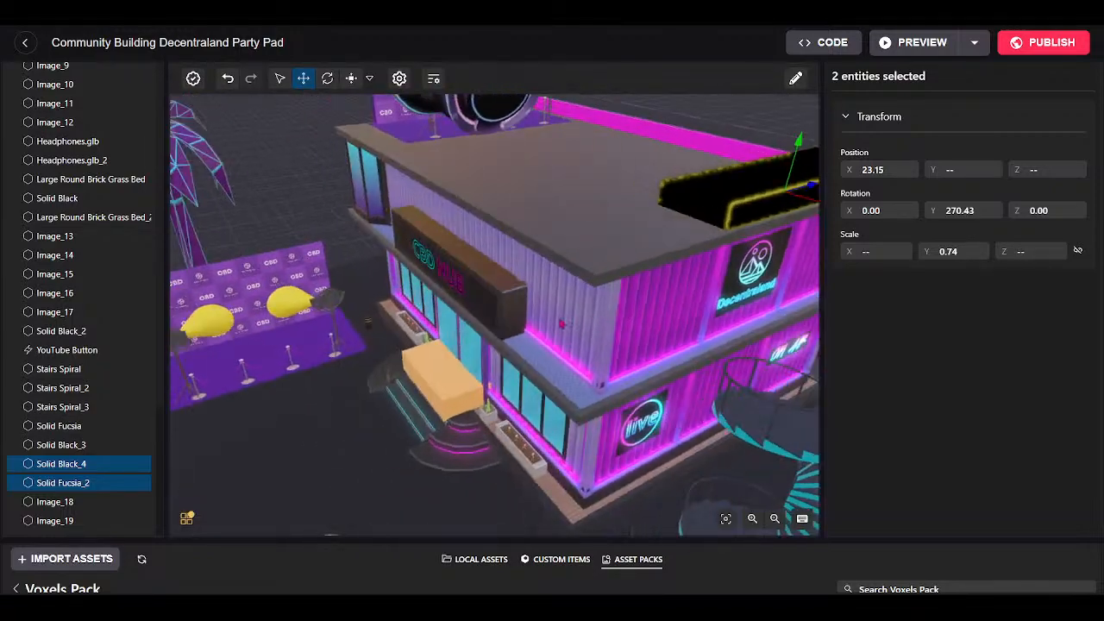
# Select the long black and fuchsia blocks along the other roof edge, Solid Black_3 and Solid Fucsia, and duplicate them.
pyautogui.moveTo(592, 316); pyautogui.dragTo(470, 312, button='right')
pyautogui.scroll(4, 534, 373)
pyautogui.moveTo(535, 376); pyautogui.dragTo(317, 314)
pyautogui.scroll(-6, 316, 316)
pyautogui.click(489, 296)
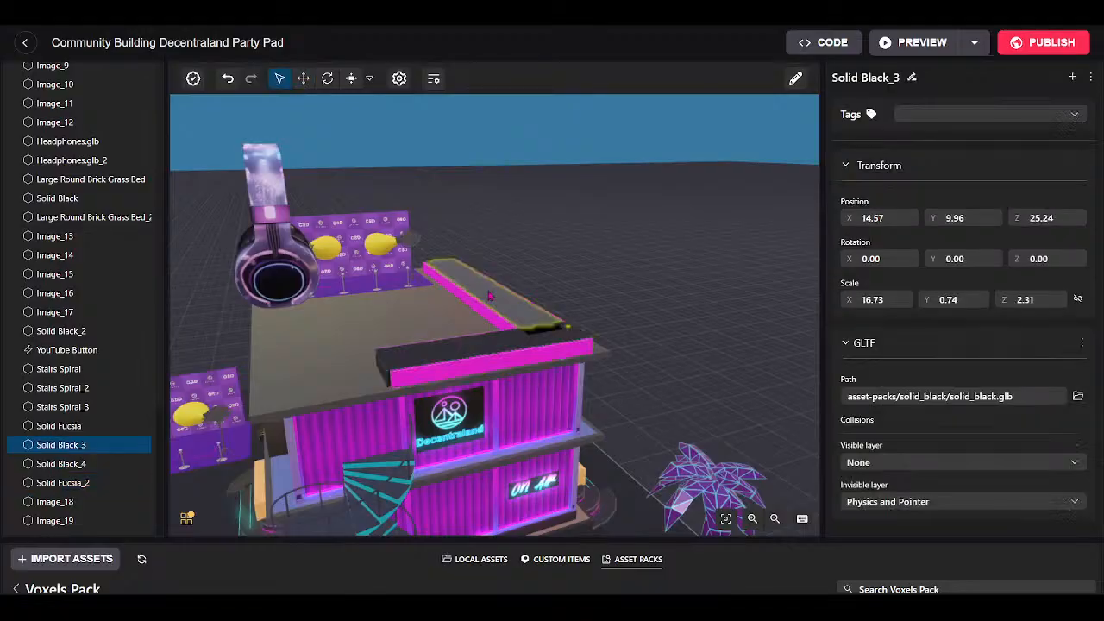
pyautogui.keyDown('shift'); pyautogui.click(468, 304); pyautogui.keyUp('shift')
pyautogui.rightClick(77, 426)
pyautogui.click(109, 463)
# Move the duplicated blocks to Z 16.33 and shorten them along X over the top of the spiral staircase.
pyautogui.moveTo(333, 357); pyautogui.dragTo(536, 414)
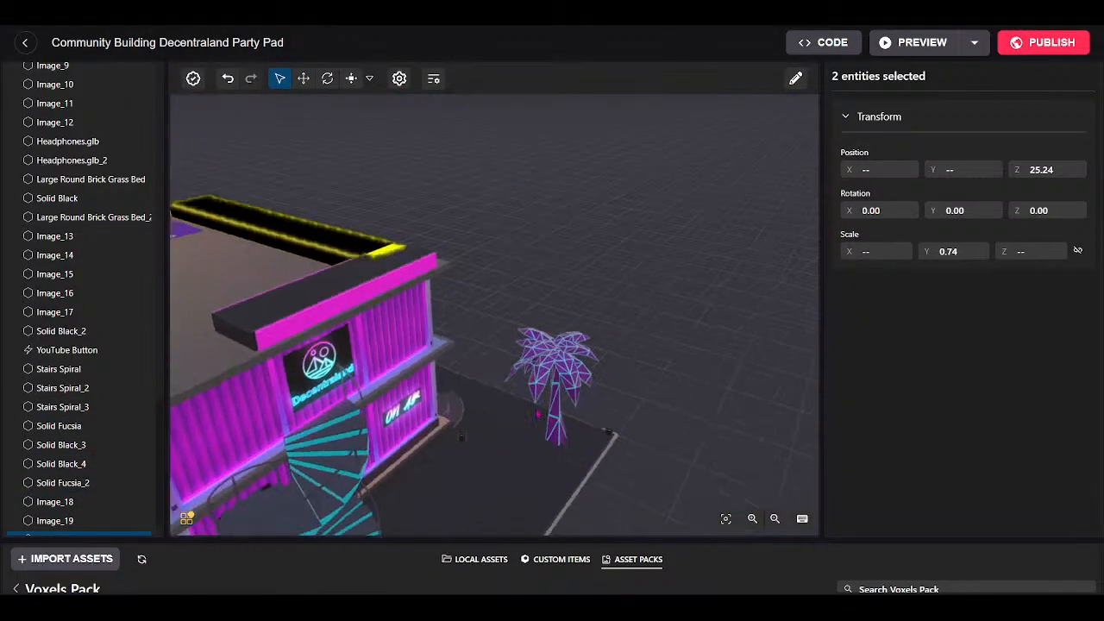
pyautogui.scroll(-3, 297, 174)
pyautogui.moveTo(355, 262); pyautogui.dragTo(483, 411)
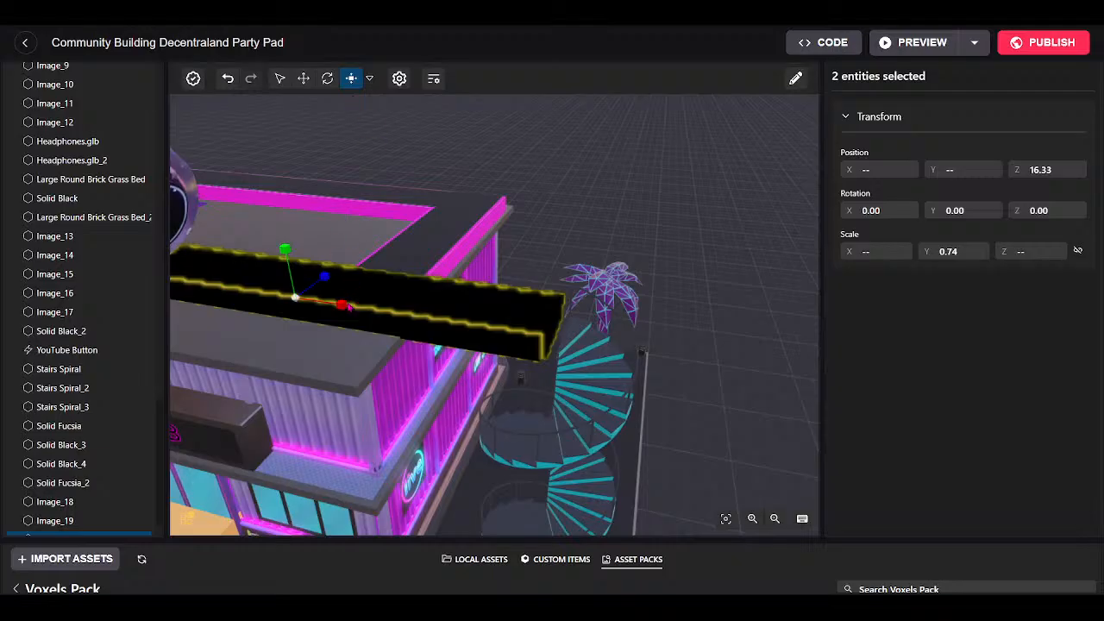
pyautogui.moveTo(341, 306); pyautogui.dragTo(256, 418)
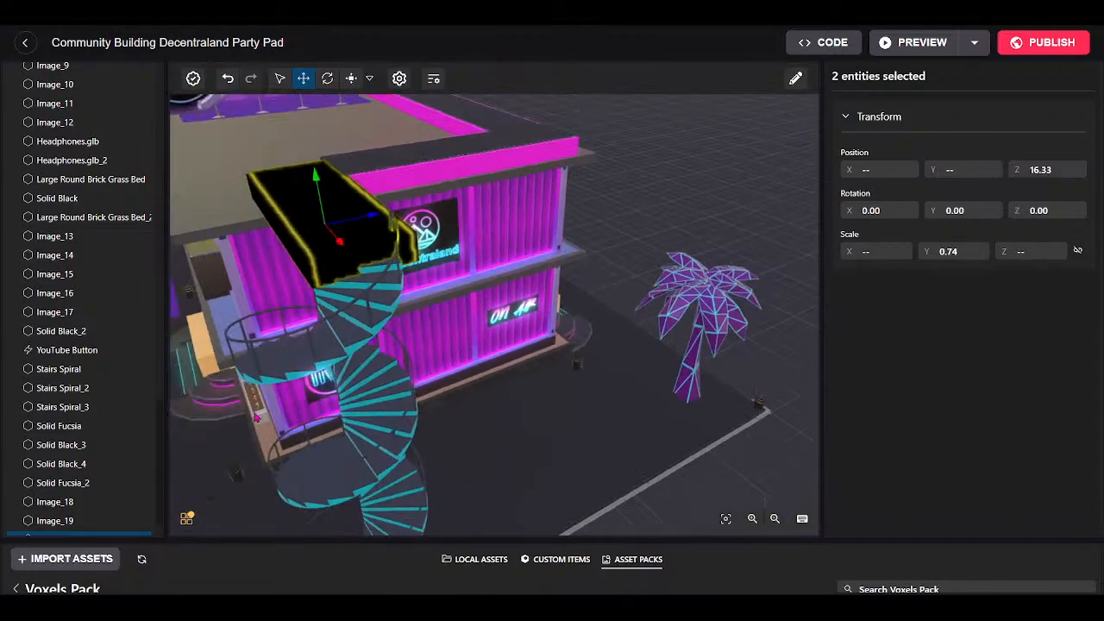
# Align the shortened blocks between the roof and staircase at Z 16.10, and scale them to Y 0.35 and slightly shorter along X.
pyautogui.moveTo(450, 351); pyautogui.dragTo(348, 271)
pyautogui.scroll(5, 348, 271)
pyautogui.scroll(-4, 337, 255)
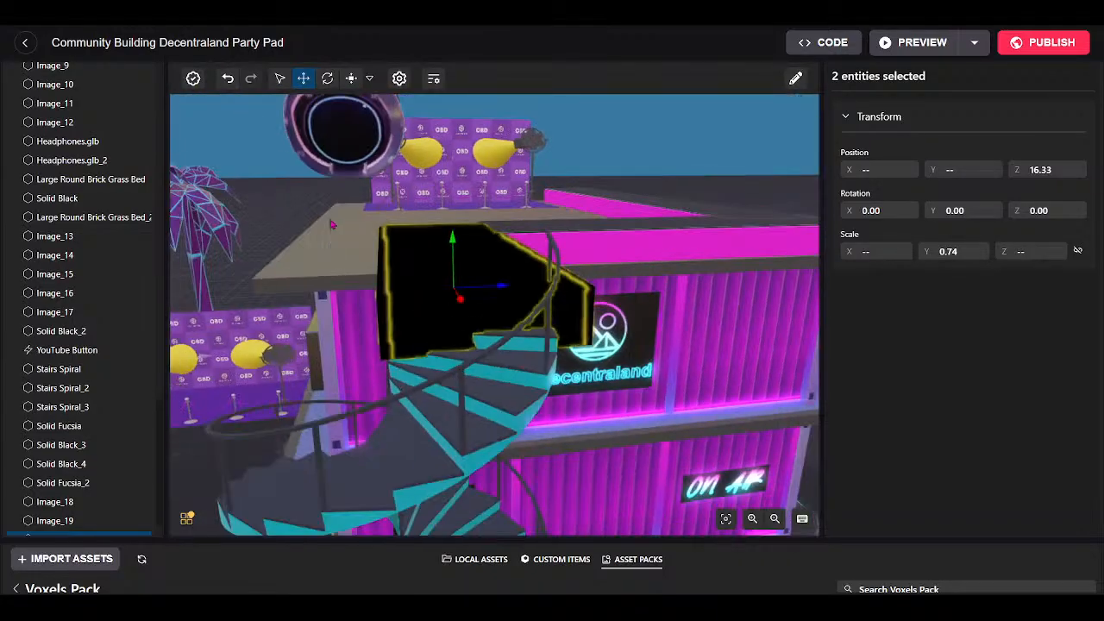
pyautogui.moveTo(452, 236)
pyautogui.mouseDown()
pyautogui.moveTo(453, 260)
pyautogui.moveTo(441, 250)
pyautogui.mouseUp()
pyautogui.moveTo(504, 285)
pyautogui.mouseDown()
pyautogui.moveTo(459, 287)
pyautogui.moveTo(492, 286)
pyautogui.mouseUp()
pyautogui.moveTo(440, 238); pyautogui.dragTo(630, 369)
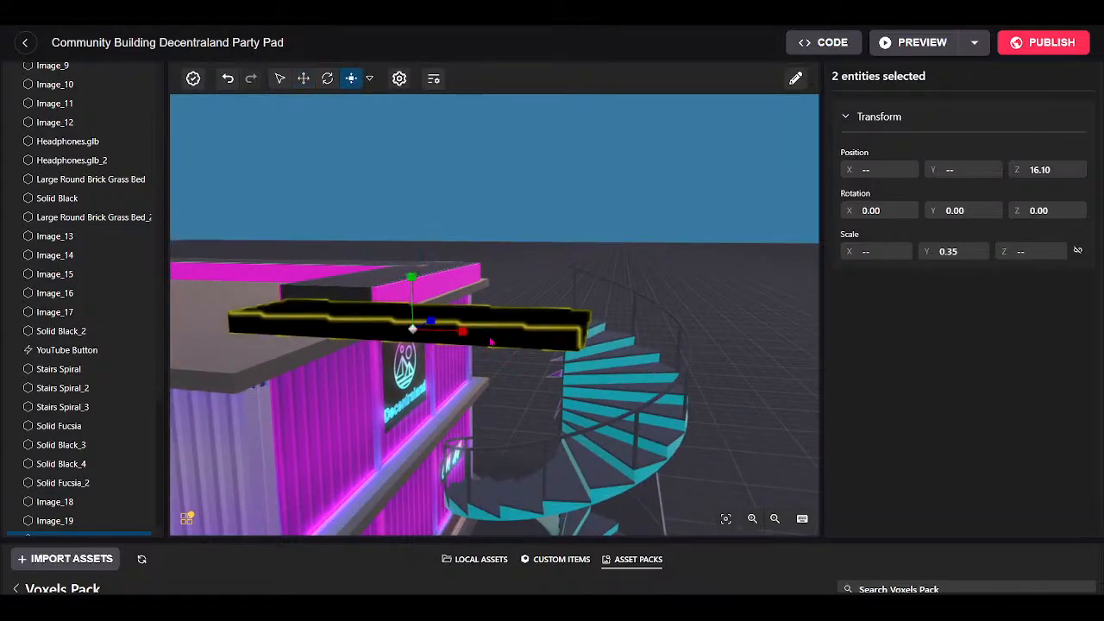
pyautogui.moveTo(463, 332); pyautogui.dragTo(438, 331)
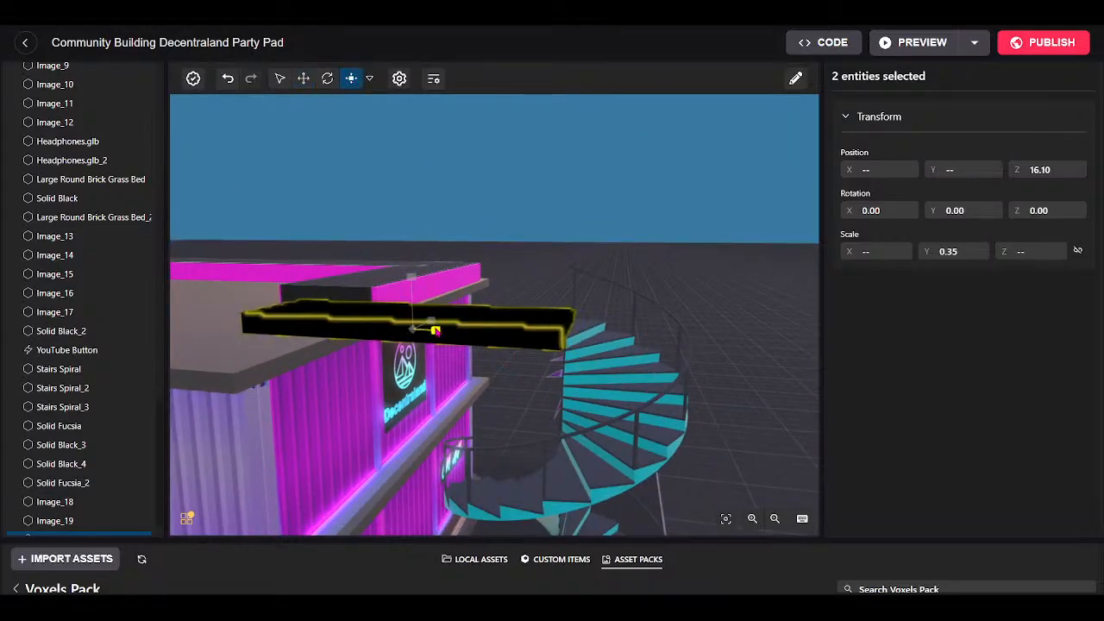
# Select Armchair 2 and Coffee Table_2 in the upstairs lounge and duplicate both.
pyautogui.moveTo(539, 337); pyautogui.dragTo(345, 284)
pyautogui.press('w')
pyautogui.moveTo(584, 507); pyautogui.dragTo(242, 546)
pyautogui.press('w')
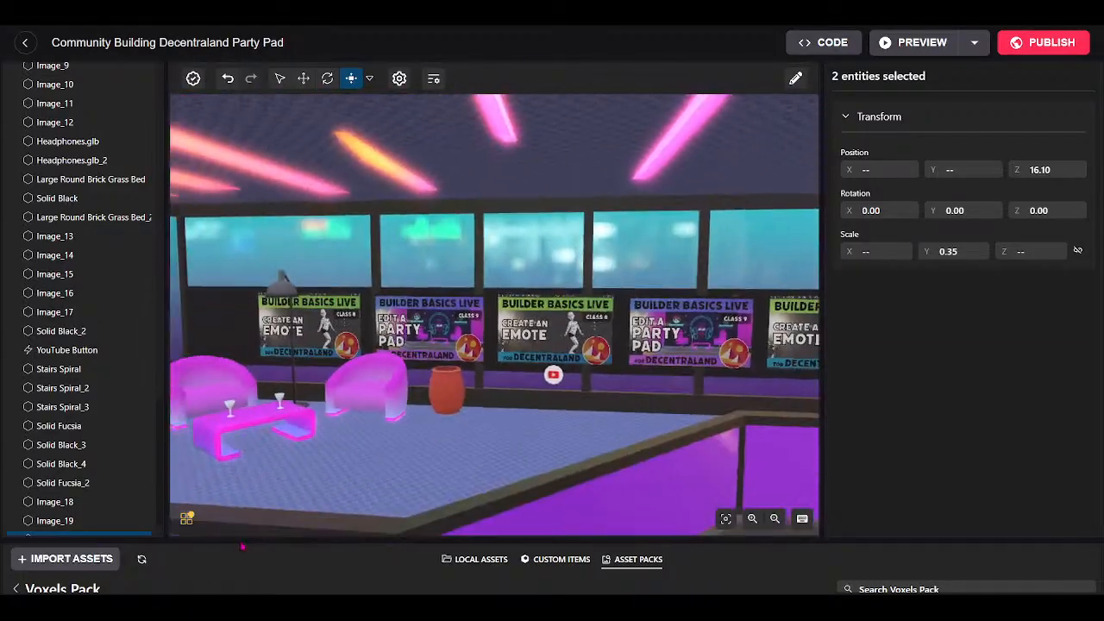
pyautogui.moveTo(564, 375); pyautogui.dragTo(313, 457)
pyautogui.press('w')
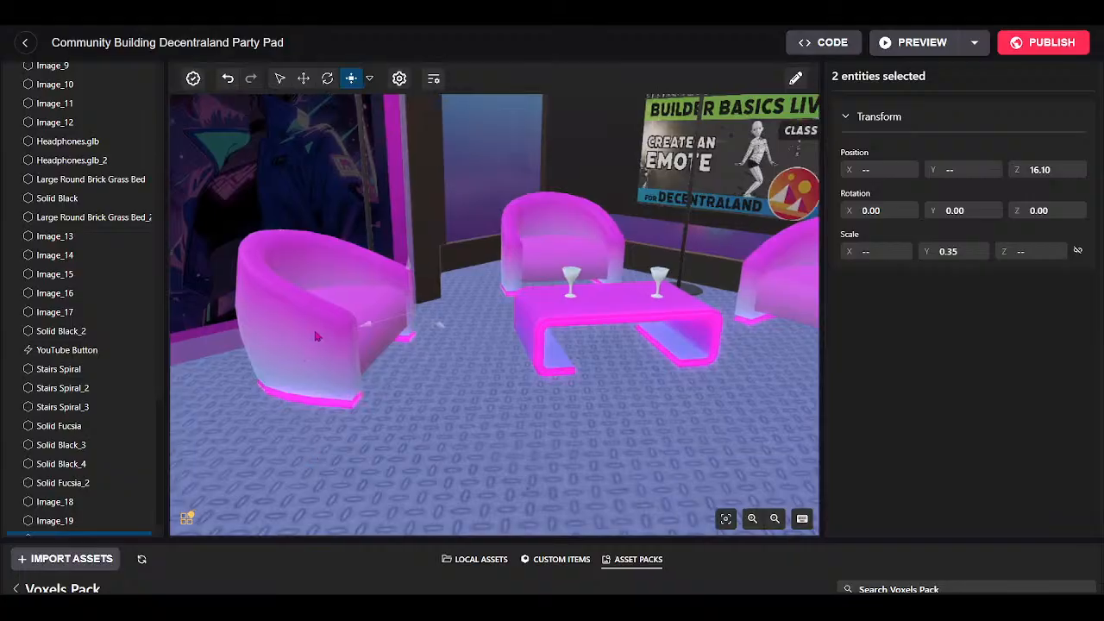
pyautogui.click(316, 337)
pyautogui.moveTo(317, 337); pyautogui.dragTo(421, 342)
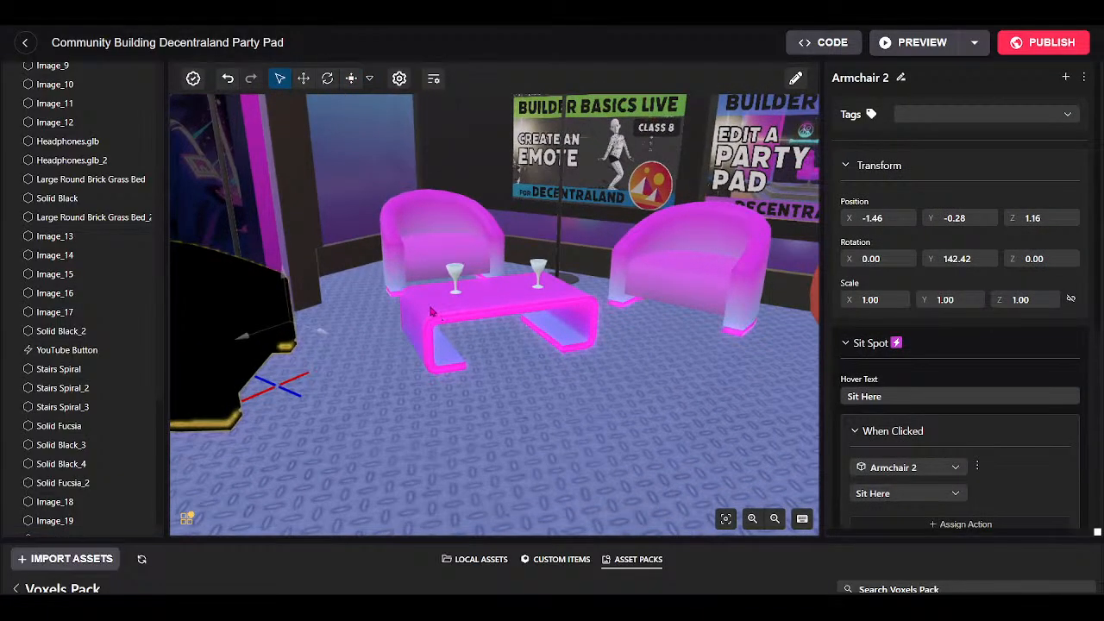
pyautogui.keyDown('shift'); pyautogui.click(432, 312); pyautogui.keyUp('shift')
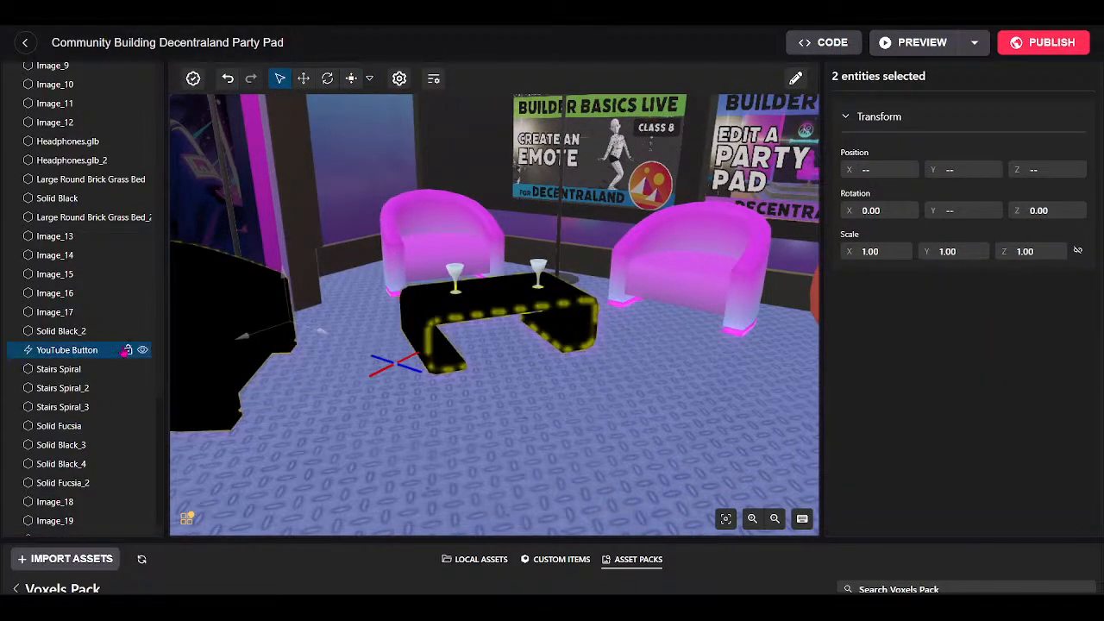
pyautogui.scroll(10, 71, 282)
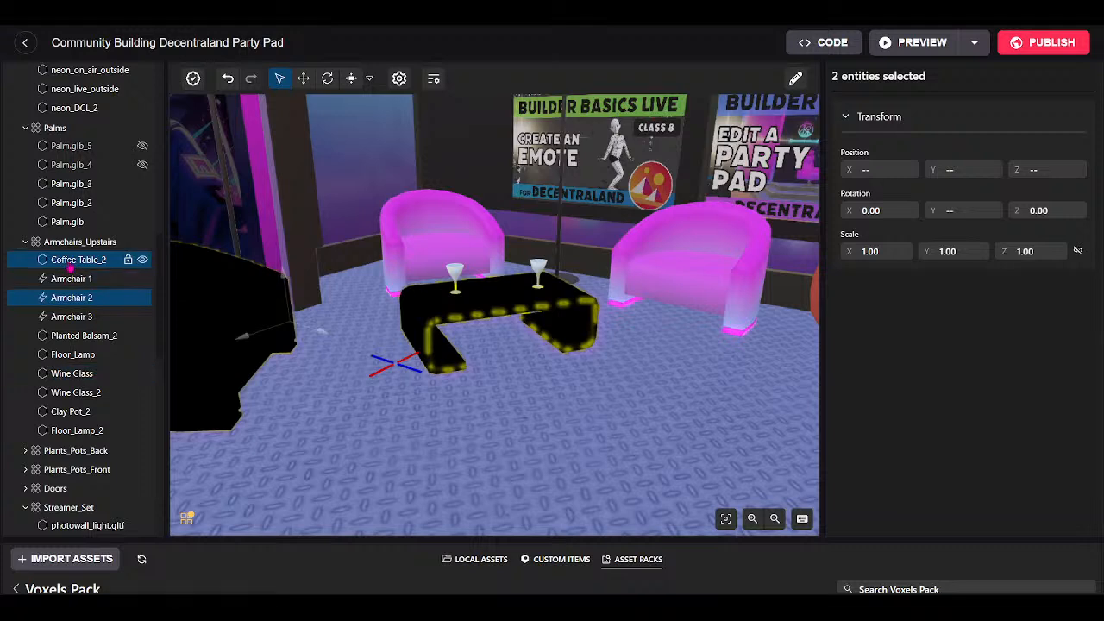
pyautogui.rightClick(80, 268)
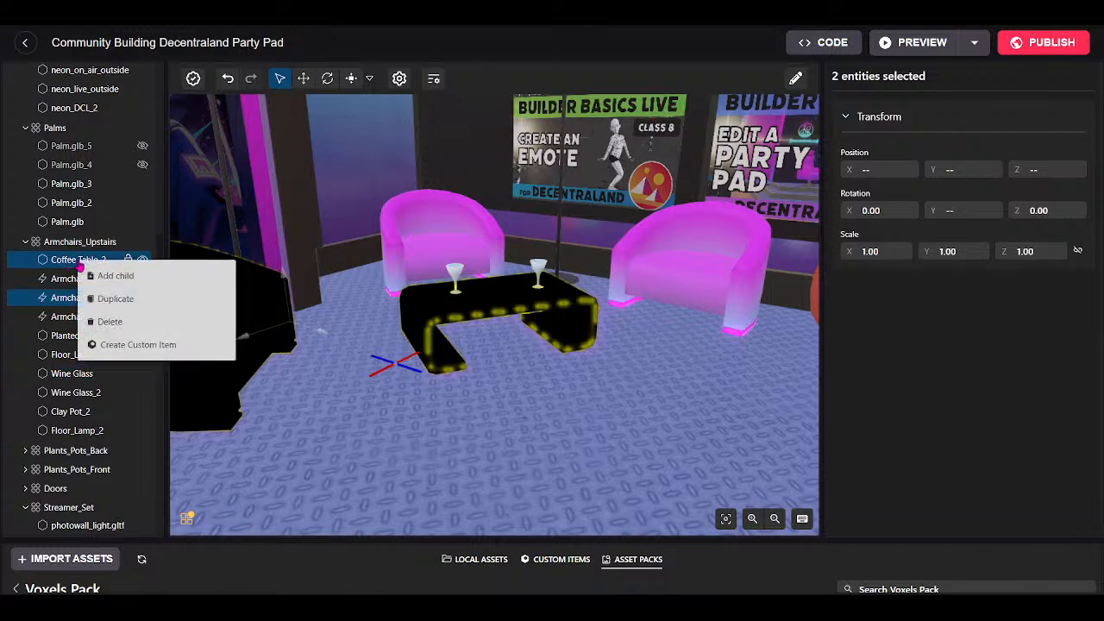
pyautogui.click(122, 299)
# Select the original Coffee Table_2 and Armchair 2 and move them together from the lounge up onto the roof.
pyautogui.click(492, 298)
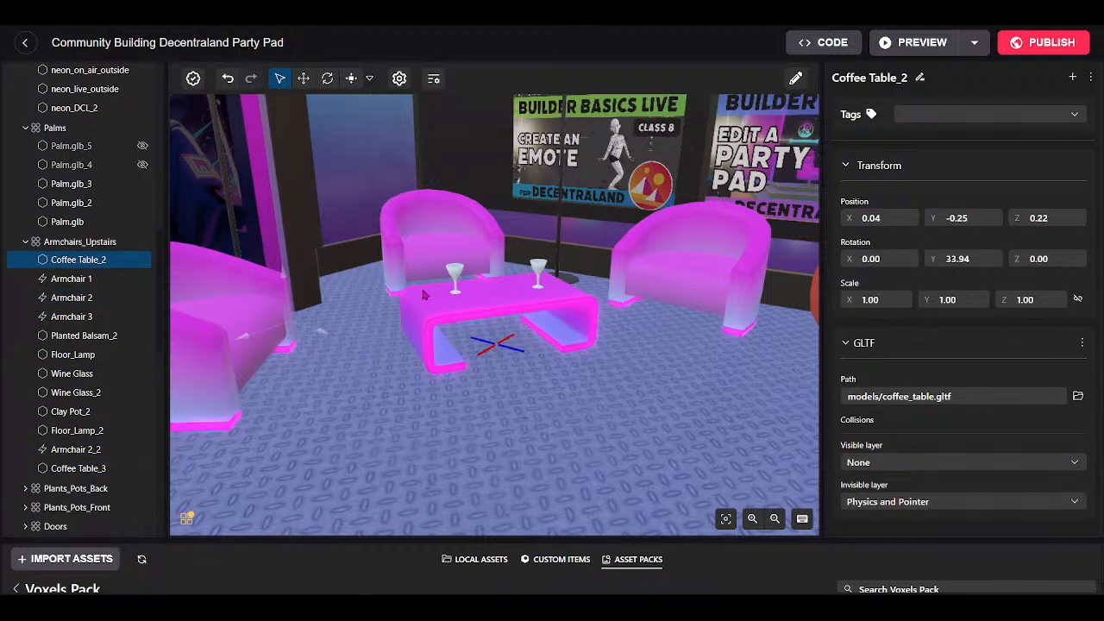
pyautogui.keyDown('ctrl'); pyautogui.click(262, 290); pyautogui.keyUp('ctrl')
pyautogui.scroll(-8, 290, 292)
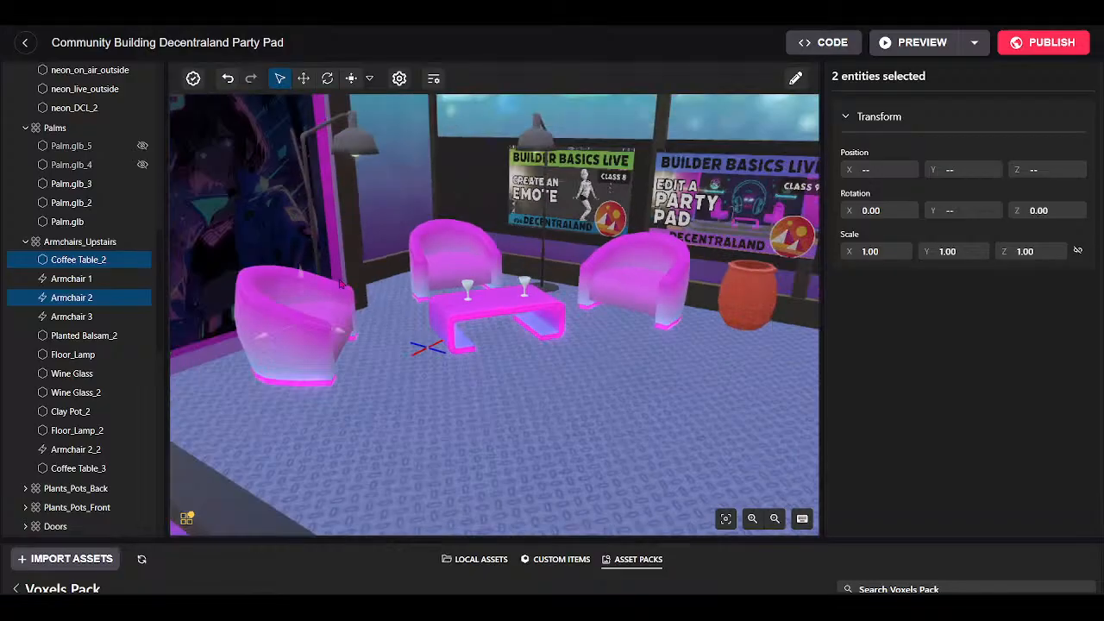
pyautogui.scroll(-6, 358, 323)
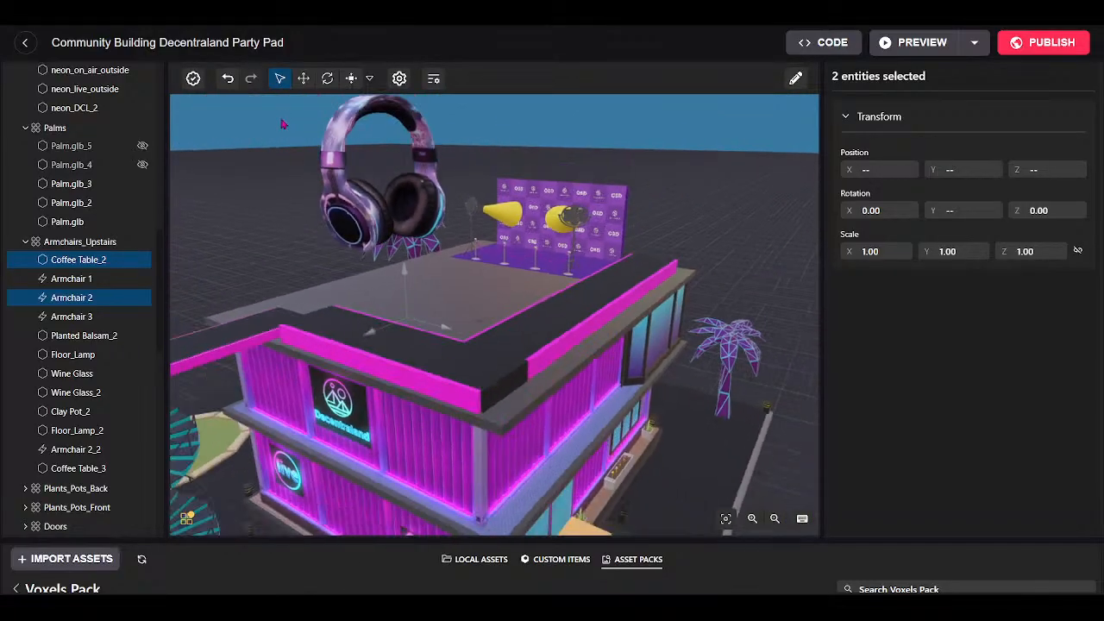
pyautogui.moveTo(481, 280); pyautogui.dragTo(475, 182)
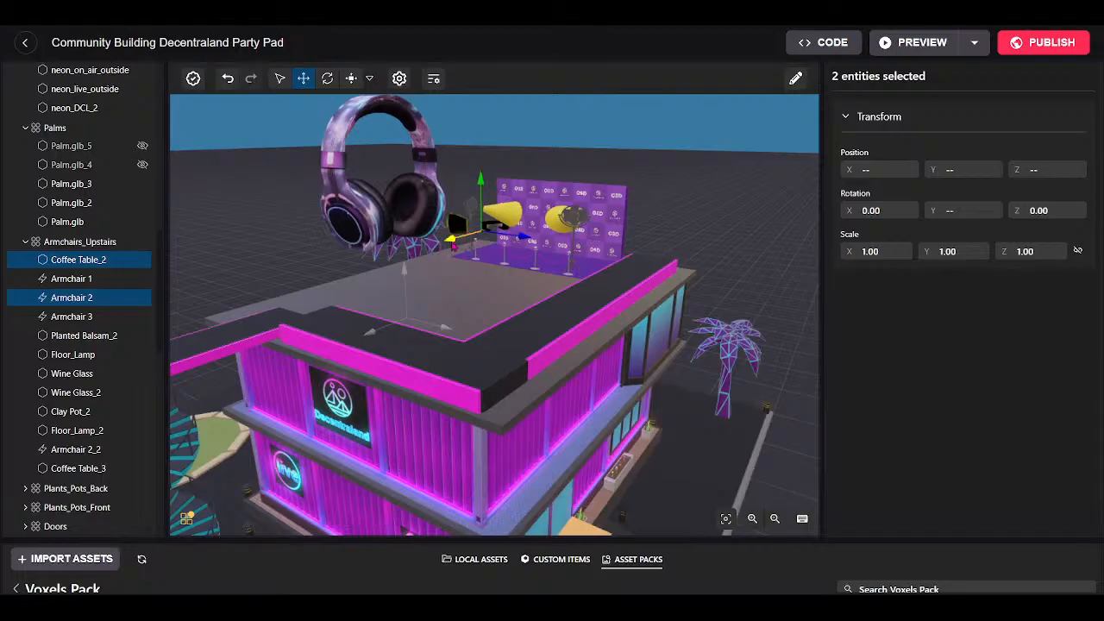
pyautogui.moveTo(454, 246); pyautogui.dragTo(320, 308)
pyautogui.moveTo(399, 271); pyautogui.dragTo(513, 352)
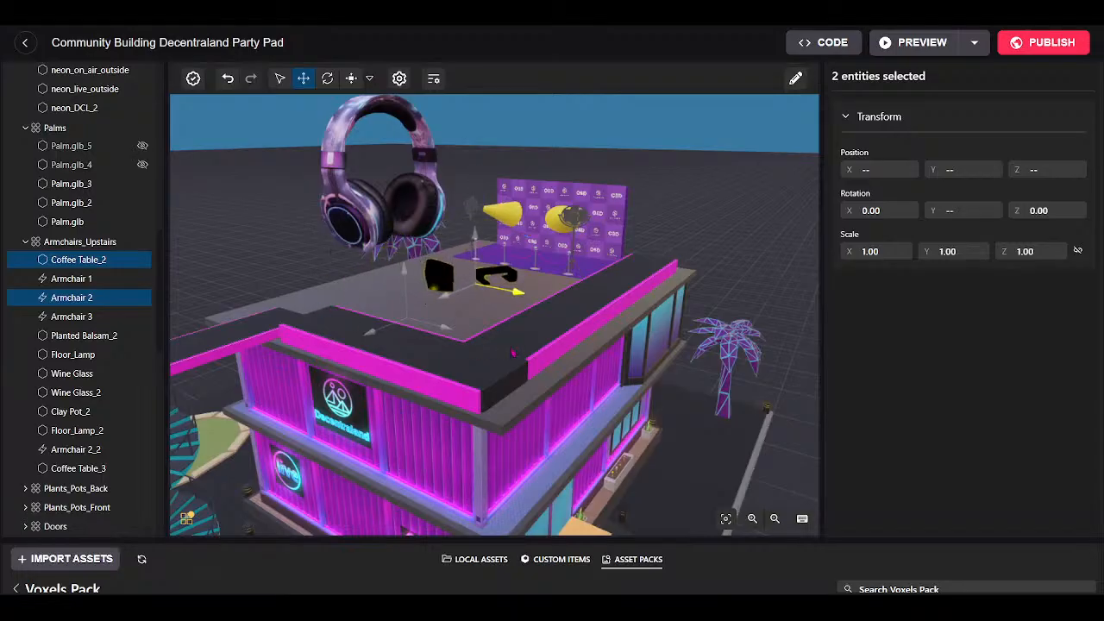
pyautogui.moveTo(477, 246); pyautogui.dragTo(468, 419)
# Settle the armchair and coffee table on the roof surface, with Armchair 2 at X -9.44, Y 3.87 and Z -4.43.
pyautogui.scroll(5, 477, 361)
pyautogui.scroll(4, 474, 382)
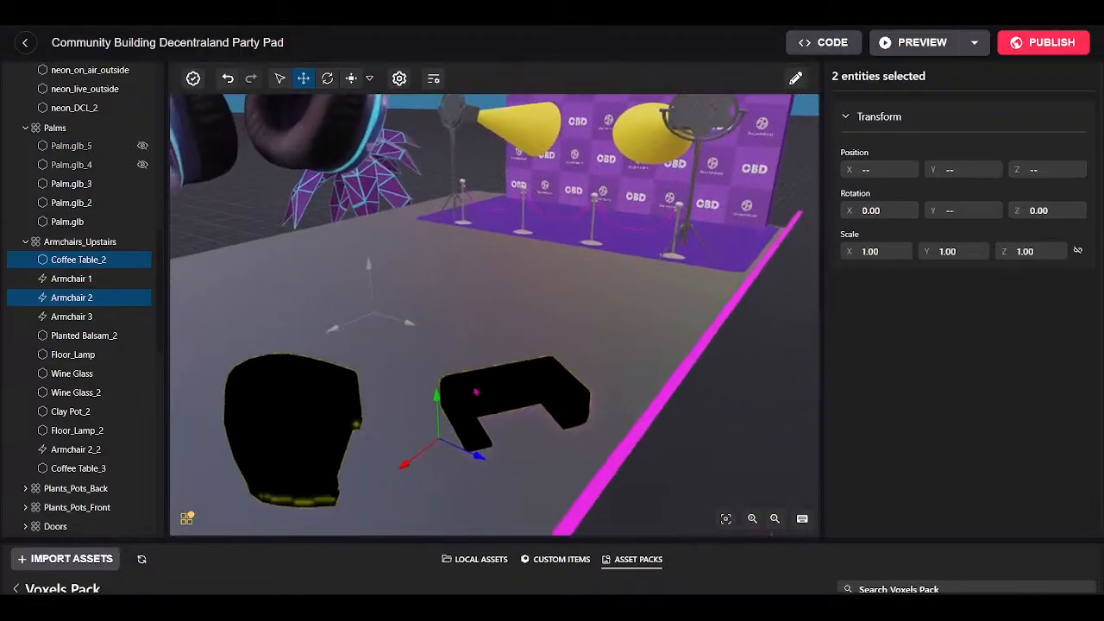
pyautogui.moveTo(475, 381); pyautogui.dragTo(471, 413)
pyautogui.moveTo(444, 345); pyautogui.dragTo(444, 346)
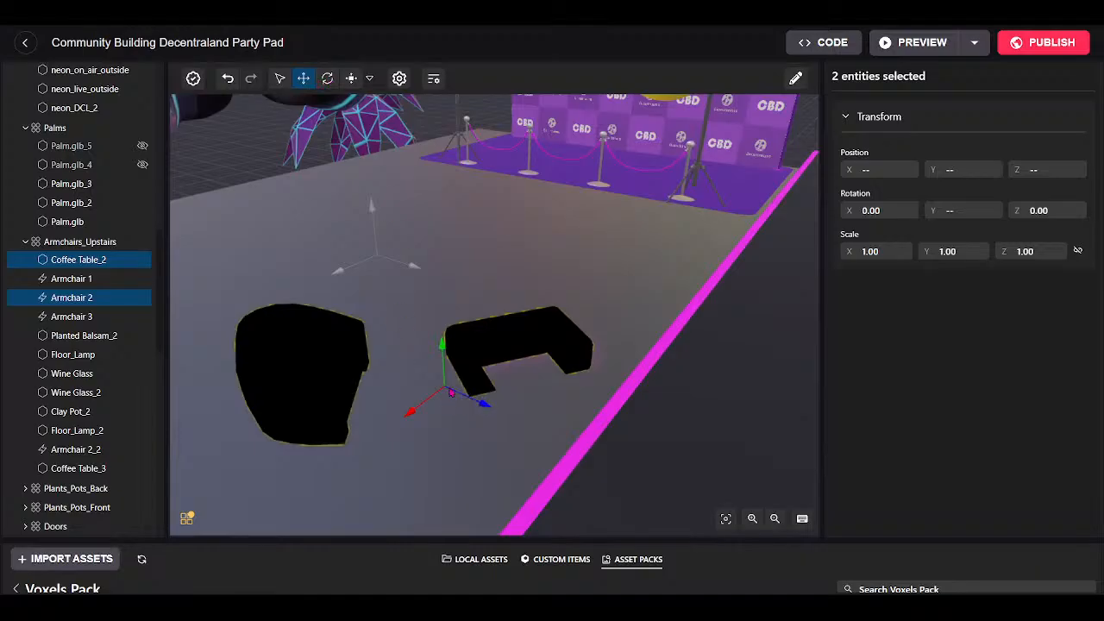
pyautogui.moveTo(482, 405); pyautogui.dragTo(434, 342)
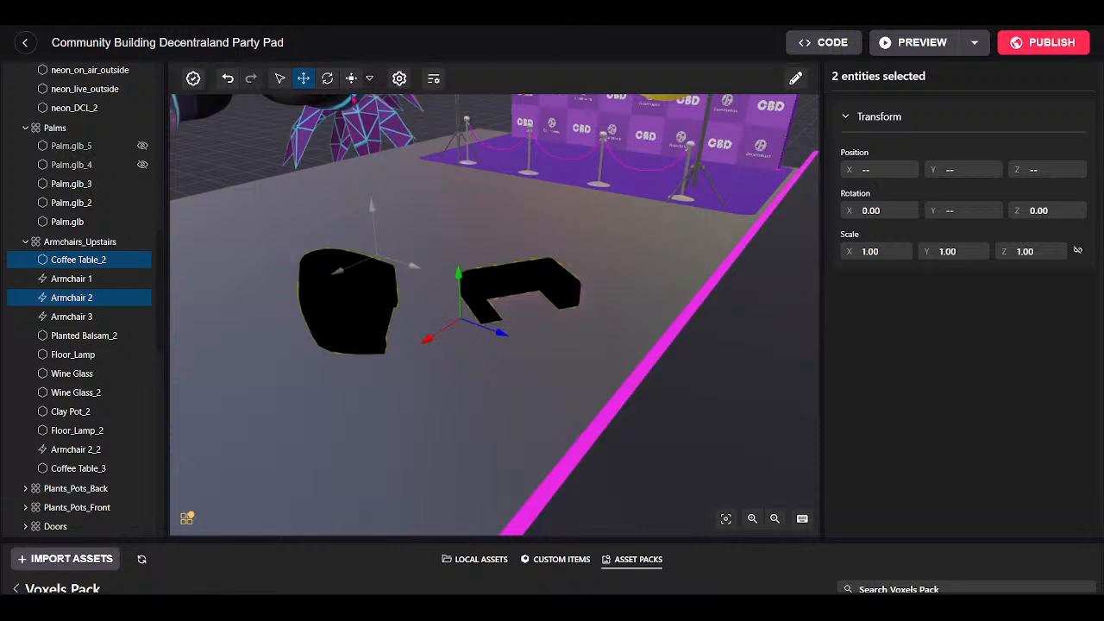
# Duplicate the rooftop armchair and move the copy along X to -6.71, on the far side of the coffee table.
pyautogui.click(335, 288)
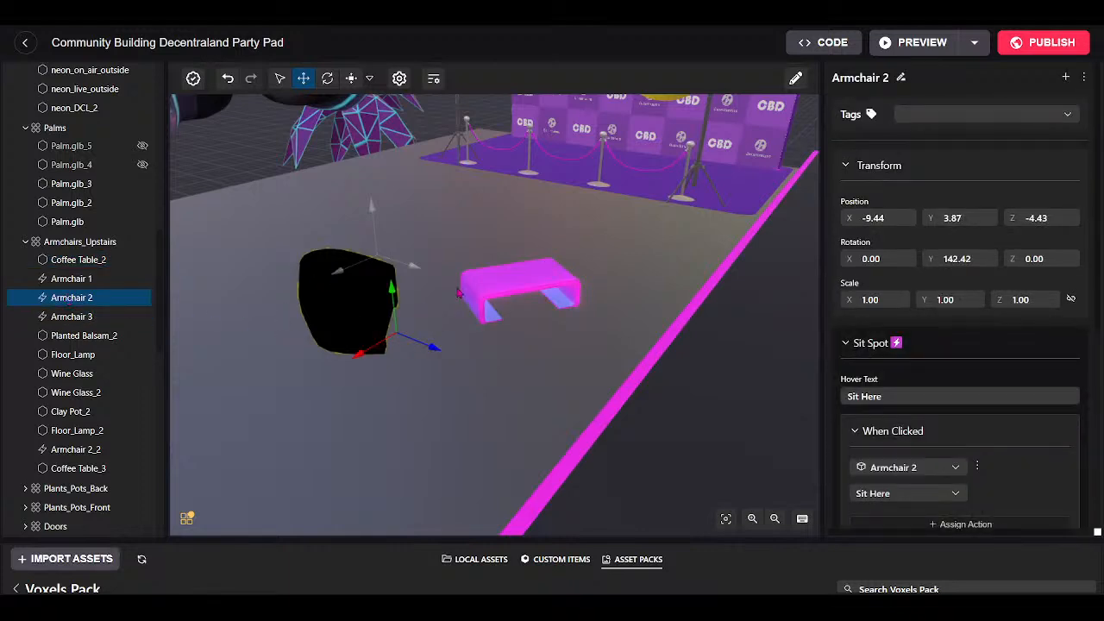
pyautogui.rightClick(104, 299)
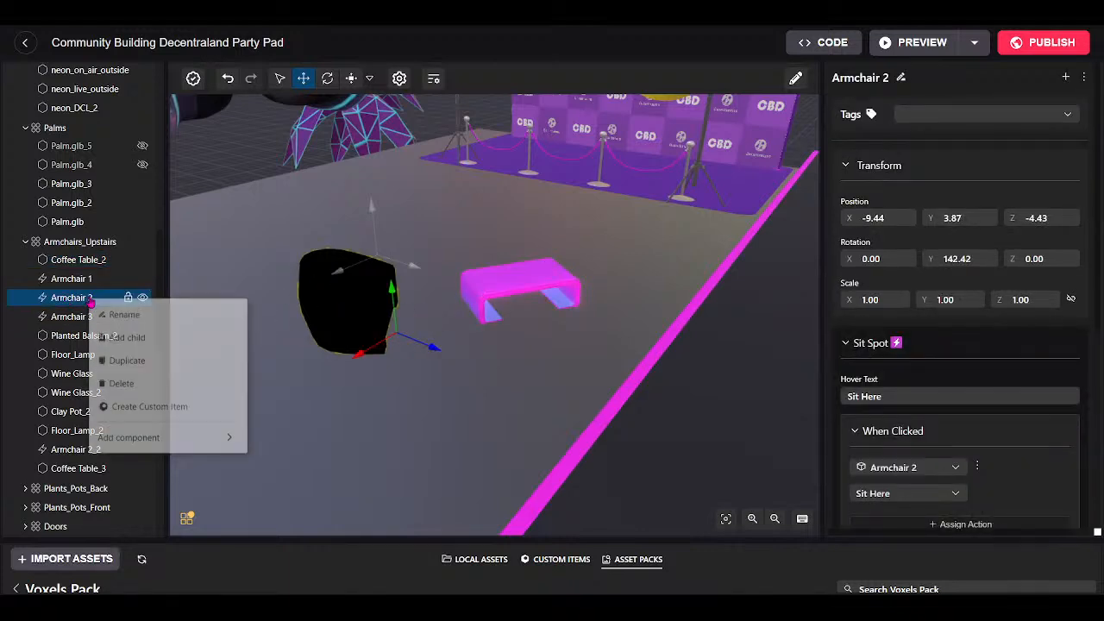
pyautogui.click(125, 358)
pyautogui.click(305, 80)
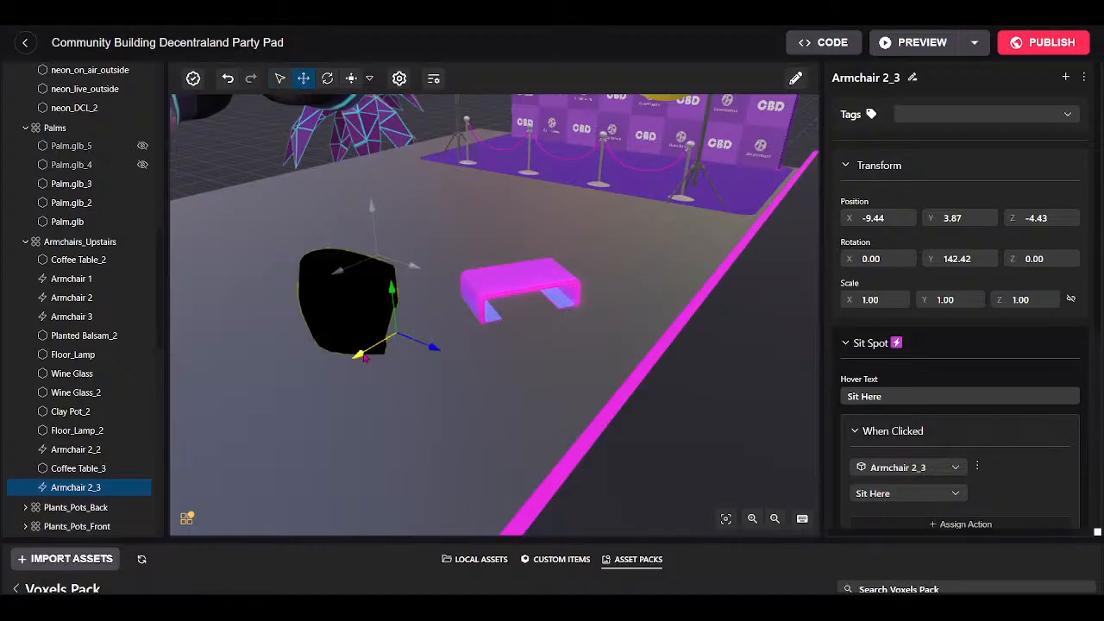
pyautogui.moveTo(359, 360); pyautogui.dragTo(459, 280)
# Rotate the copied armchair to 240.94 degrees about Y.
pyautogui.click(330, 81)
pyautogui.moveTo(367, 306); pyautogui.dragTo(750, 391)
pyautogui.scroll(-5, 756, 398)
pyautogui.scroll(5, 758, 398)
pyautogui.scroll(-3, 749, 396)
pyautogui.press('d')
pyautogui.scroll(5, 430, 357)
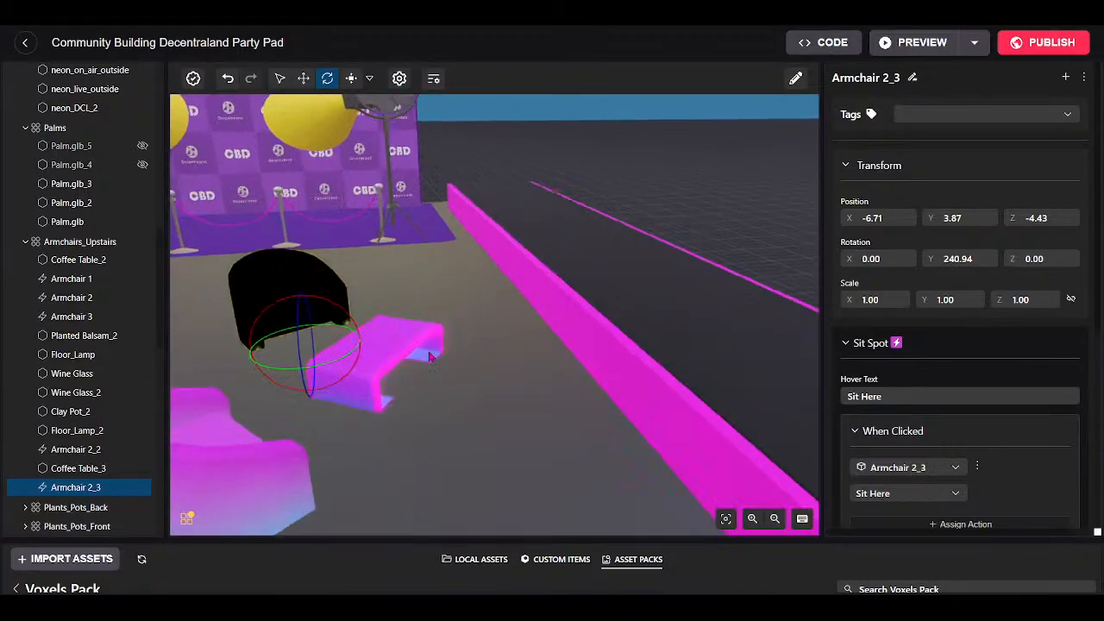
# Select the rooftop coffee table and both armchairs and rotate them together about Y, bringing the coffee table to 179.42 degrees.
pyautogui.keyDown('ctrl'); pyautogui.click(388, 342); pyautogui.keyUp('ctrl')
pyautogui.keyDown('ctrl'); pyautogui.click(282, 472); pyautogui.keyUp('ctrl')
pyautogui.moveTo(367, 411); pyautogui.dragTo(602, 442)
pyautogui.press('a')
pyautogui.press('w')
pyautogui.press('s')
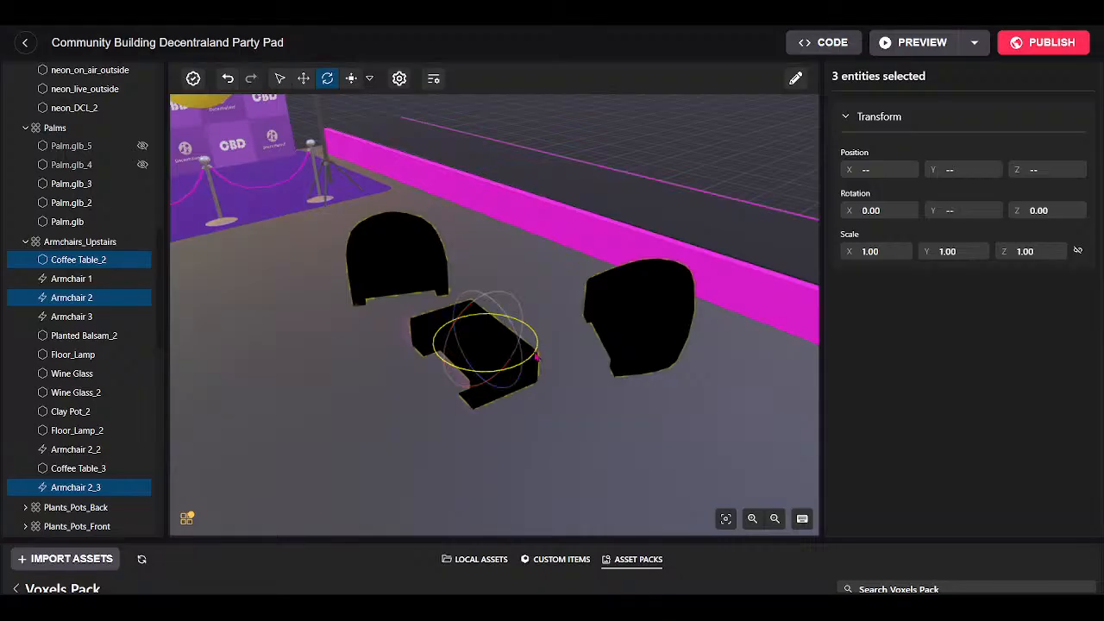
# Rotate Armchair 2_3 to 46.71 degrees about Y and move it along X away from the coffee table.
pyautogui.click(598, 312)
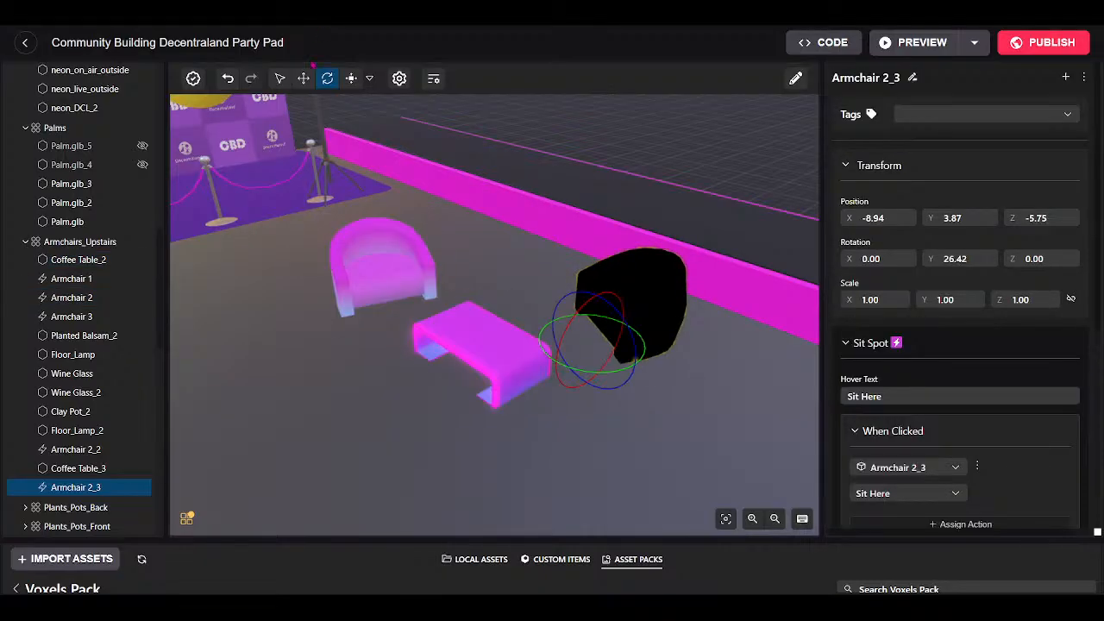
pyautogui.moveTo(610, 350); pyautogui.dragTo(608, 387)
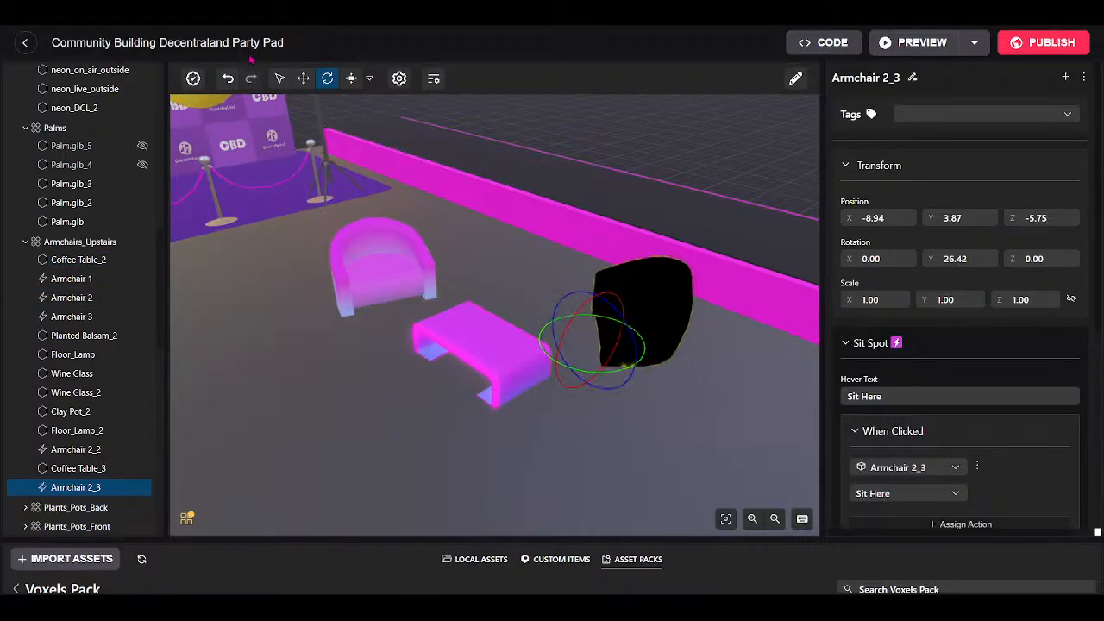
pyautogui.click(302, 78)
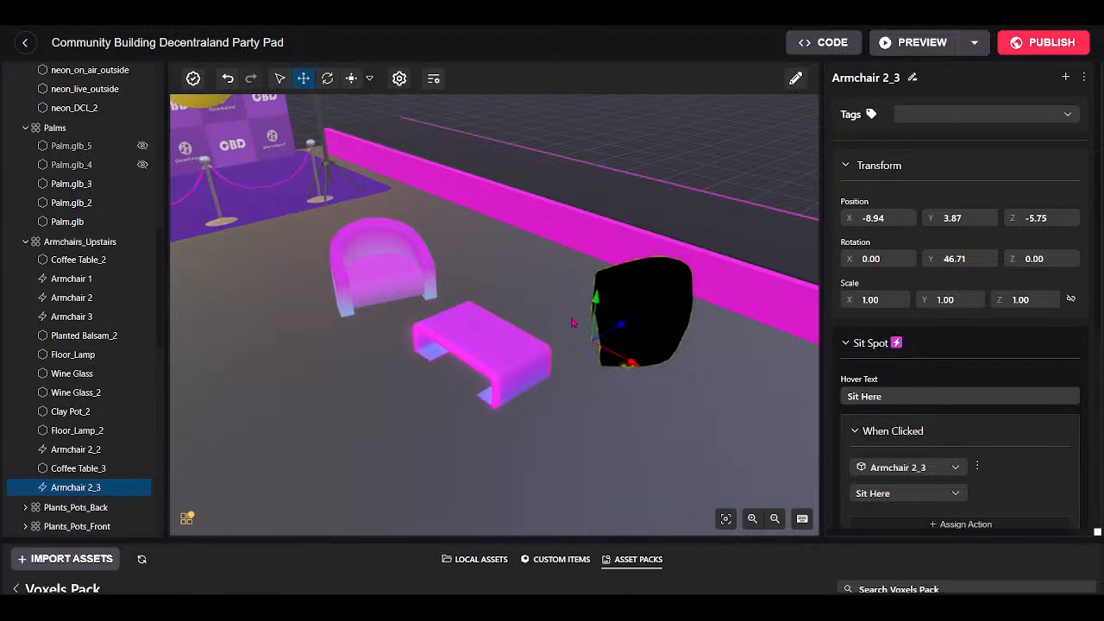
pyautogui.moveTo(628, 362); pyautogui.dragTo(666, 382)
# Move the coffee table and Armchair 2 along Z toward the pink parapet, with the armchair at Z -5.50 and rotated to 312.44 degrees about Y.
pyautogui.click(513, 356)
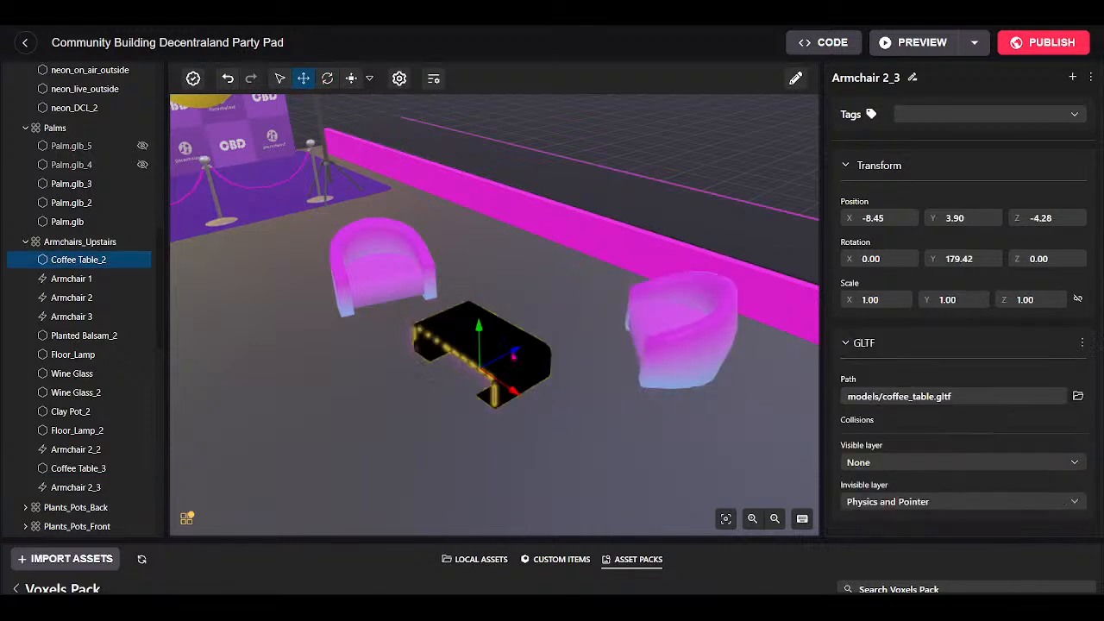
pyautogui.moveTo(517, 350); pyautogui.dragTo(574, 322)
pyautogui.click(421, 280)
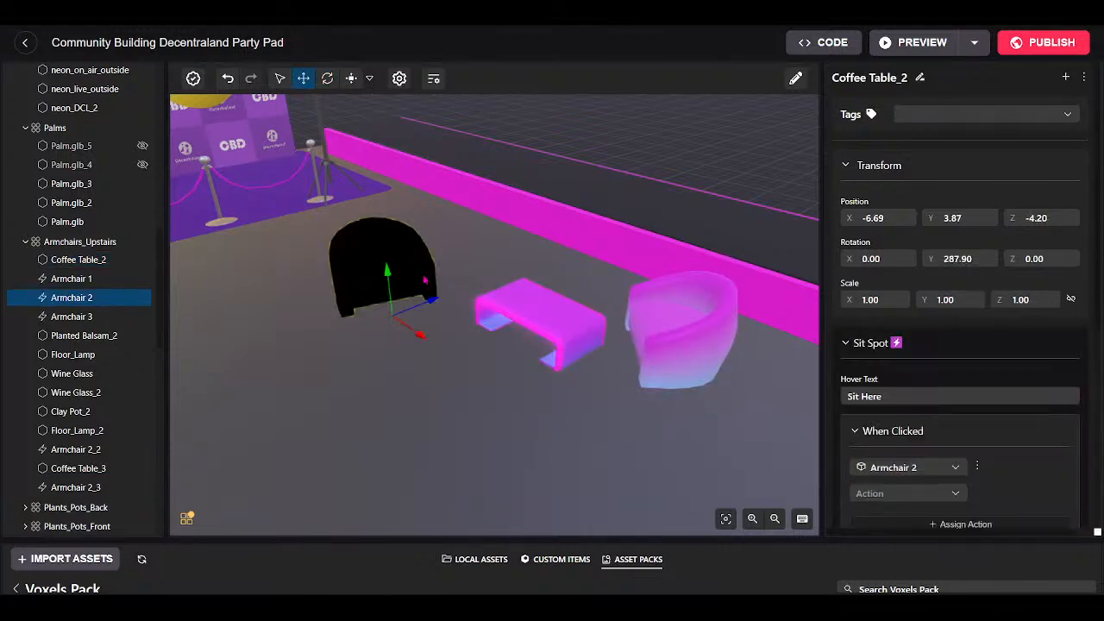
pyautogui.moveTo(430, 305); pyautogui.dragTo(498, 279)
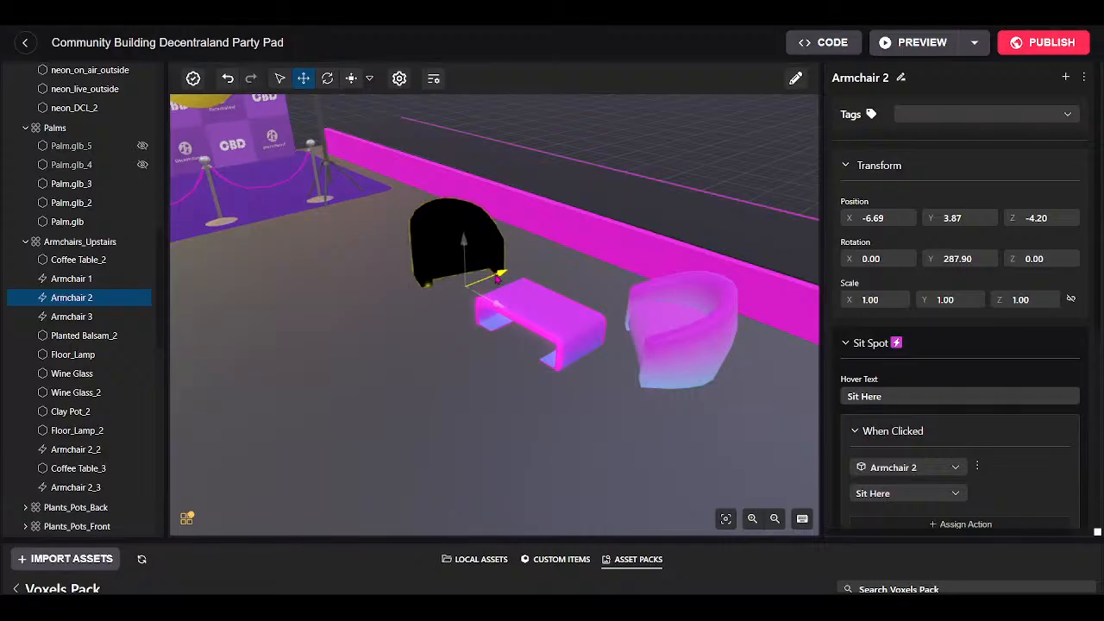
pyautogui.click(327, 82)
pyautogui.moveTo(472, 314); pyautogui.dragTo(424, 343)
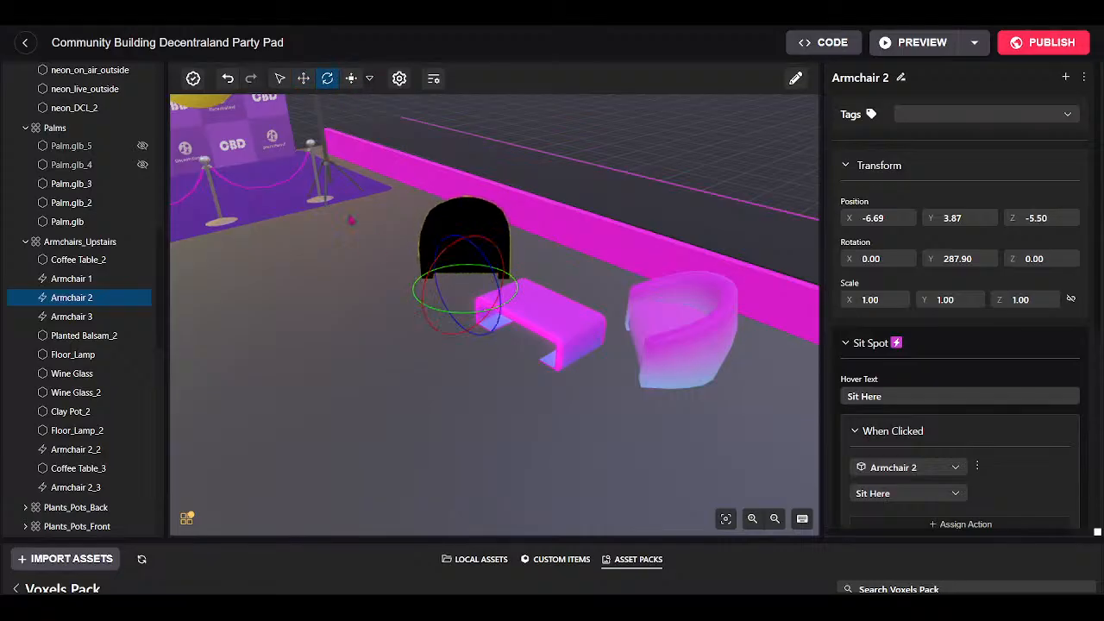
# Duplicate Armchair 2, move the copy to X -7.92, Z -6.36 and rotate it to 351.08 degrees about Y.
pyautogui.rightClick(81, 304)
pyautogui.click(102, 367)
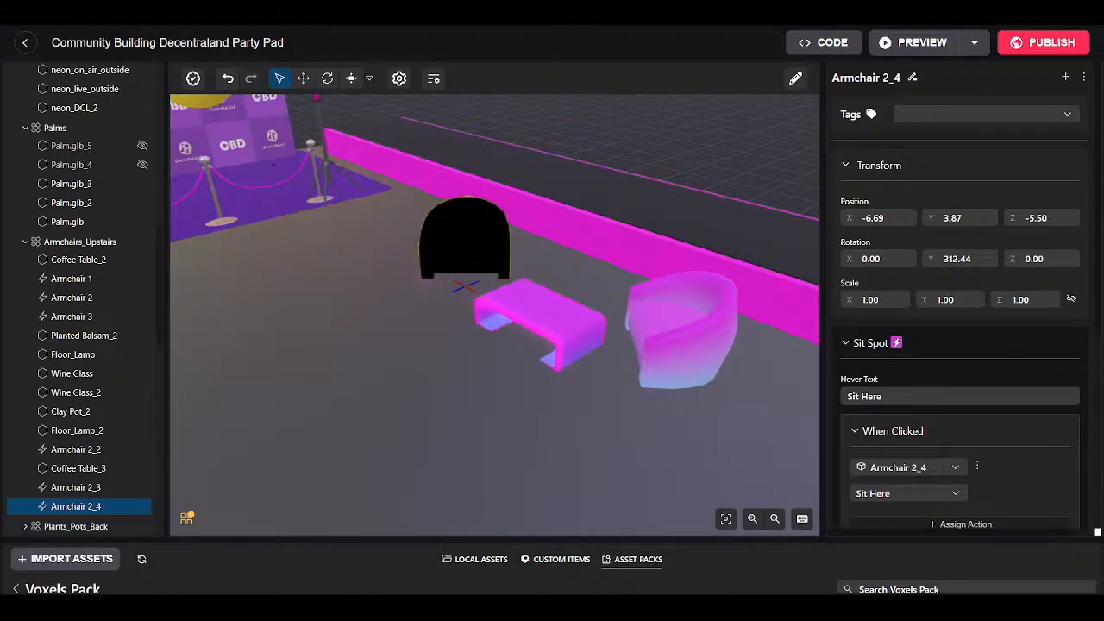
pyautogui.click(305, 82)
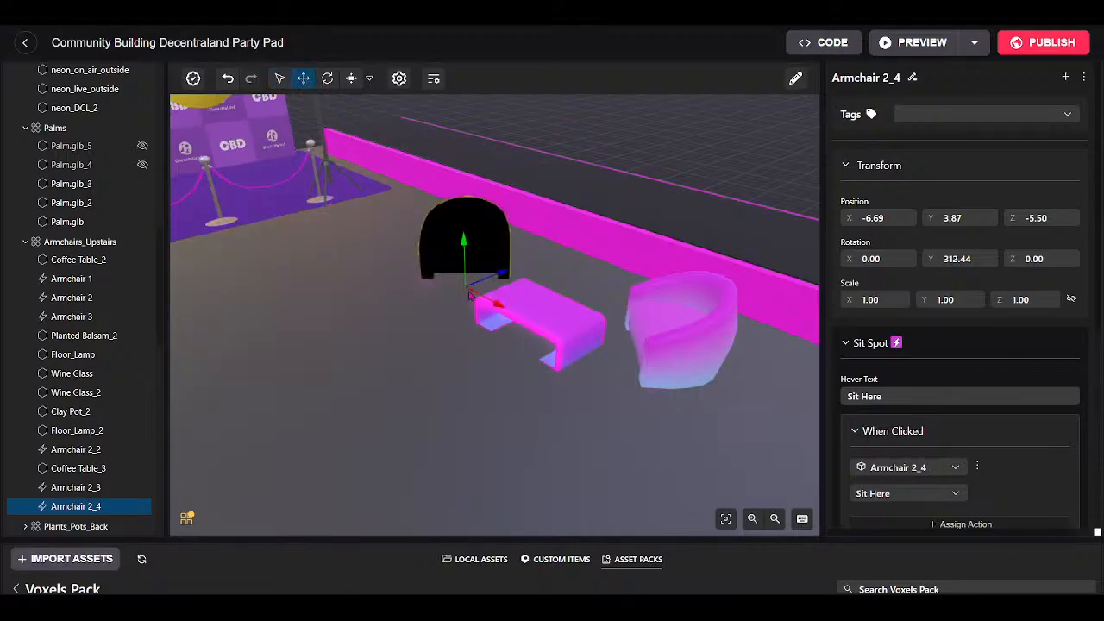
pyautogui.moveTo(502, 277); pyautogui.dragTo(591, 347)
pyautogui.click(333, 81)
pyautogui.moveTo(612, 324); pyautogui.dragTo(591, 290)
pyautogui.scroll(-5, 515, 372)
pyautogui.moveTo(504, 379); pyautogui.dragTo(592, 386)
pyautogui.scroll(3, 463, 490)
pyautogui.scroll(-3, 462, 490)
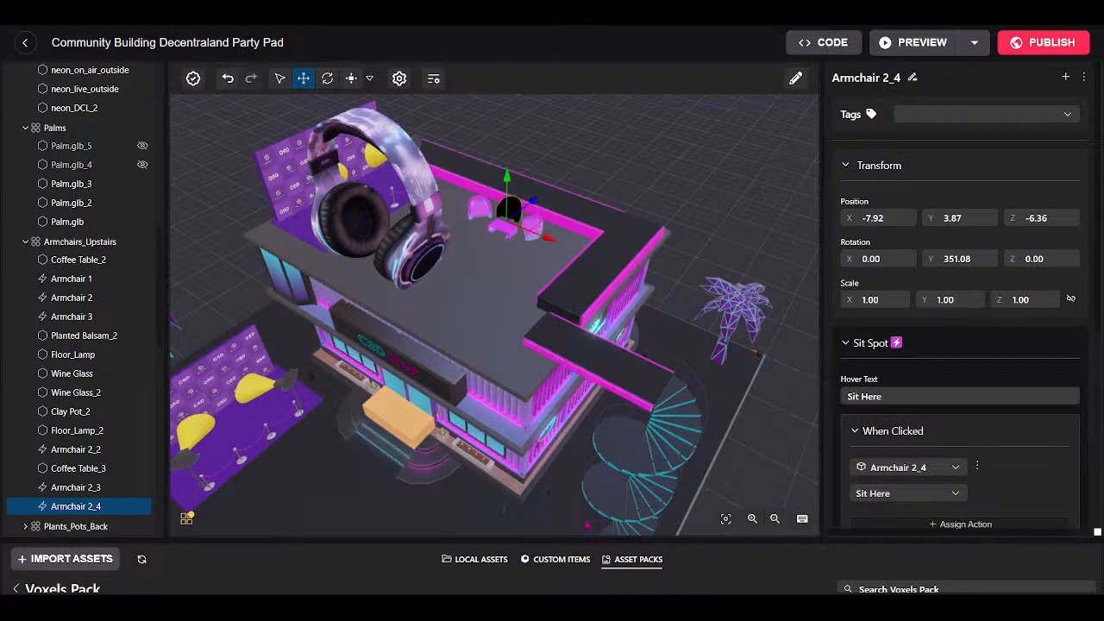
# Look through the structures and decorations of the Genesis City asset pack for another rooftop object.
pyautogui.moveTo(558, 539); pyautogui.dragTo(522, 332)
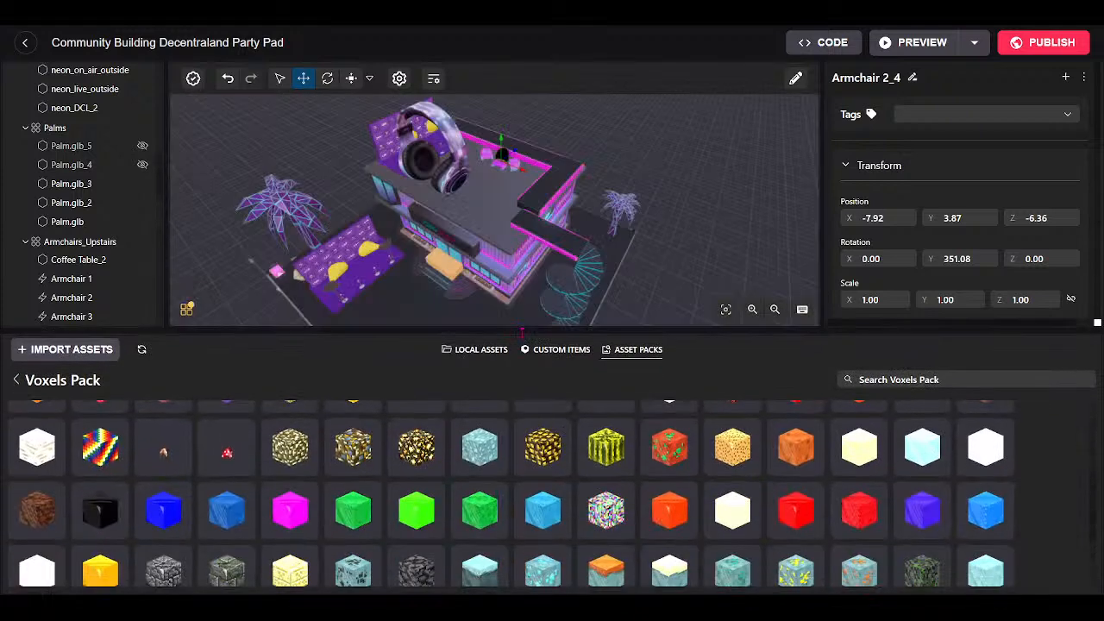
pyautogui.click(18, 380)
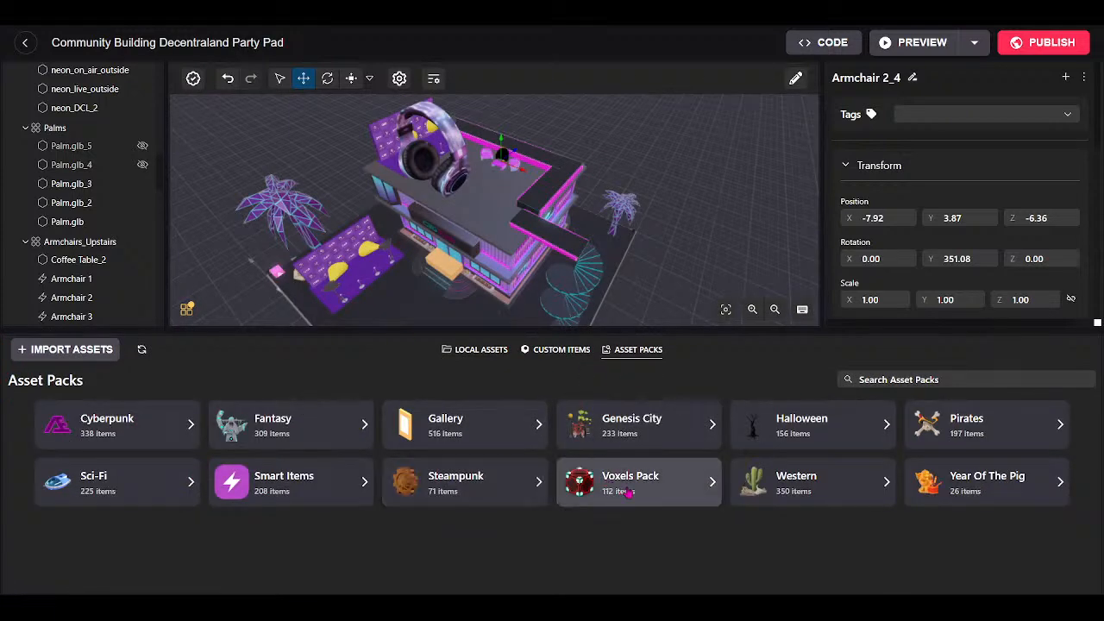
pyautogui.click(634, 434)
pyautogui.moveTo(1093, 413); pyautogui.dragTo(1094, 472)
pyautogui.scroll(-1, 543, 515)
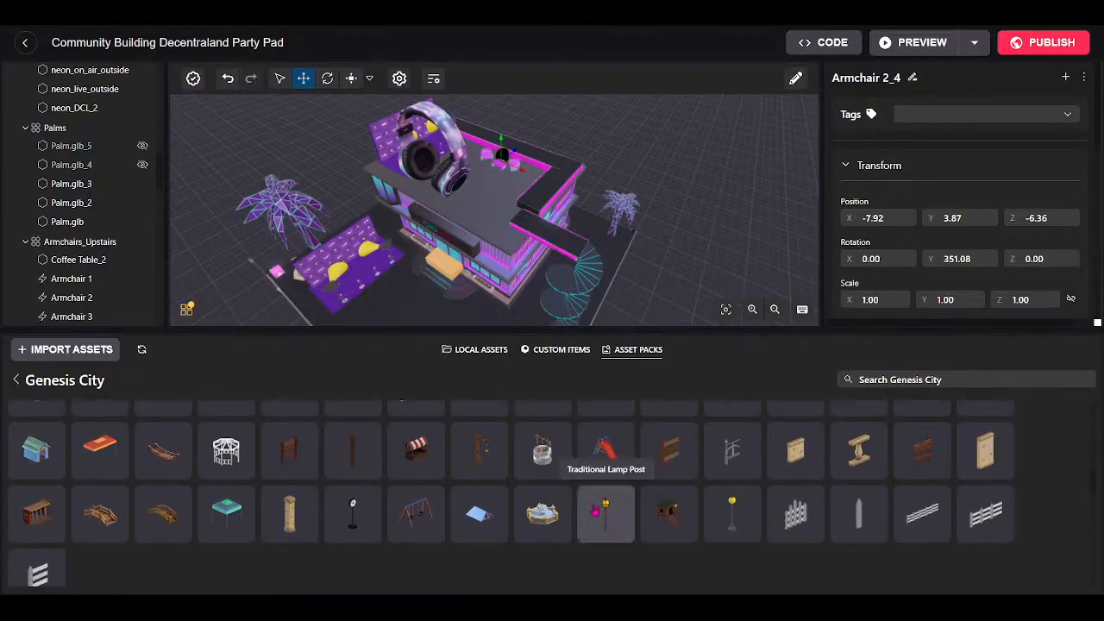
pyautogui.scroll(3, 548, 517)
pyautogui.scroll(3, 552, 509)
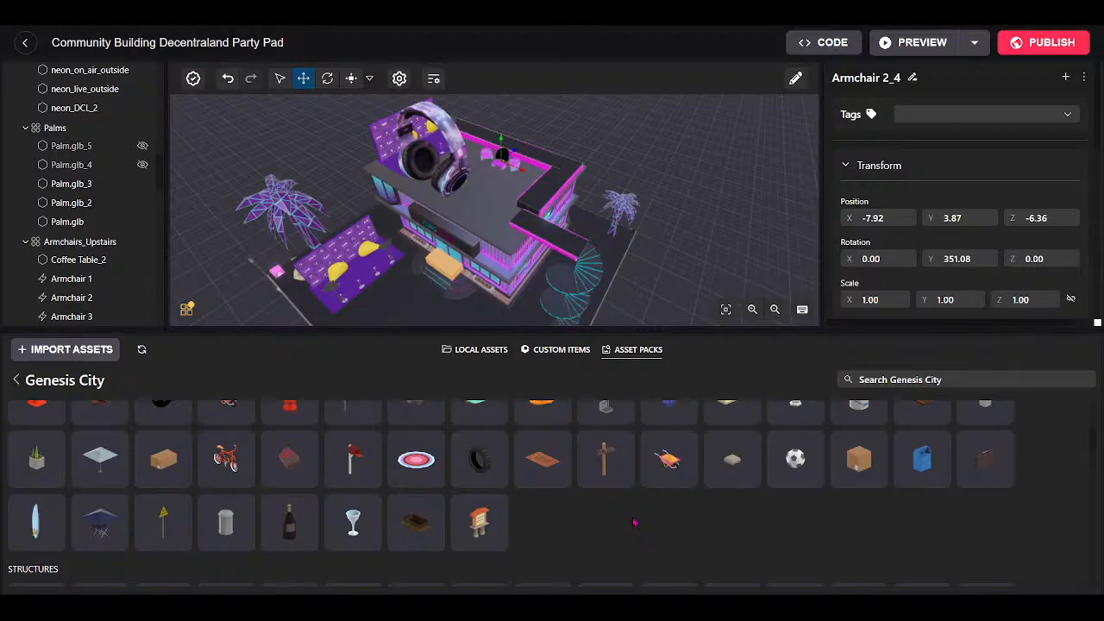
pyautogui.scroll(1, 680, 516)
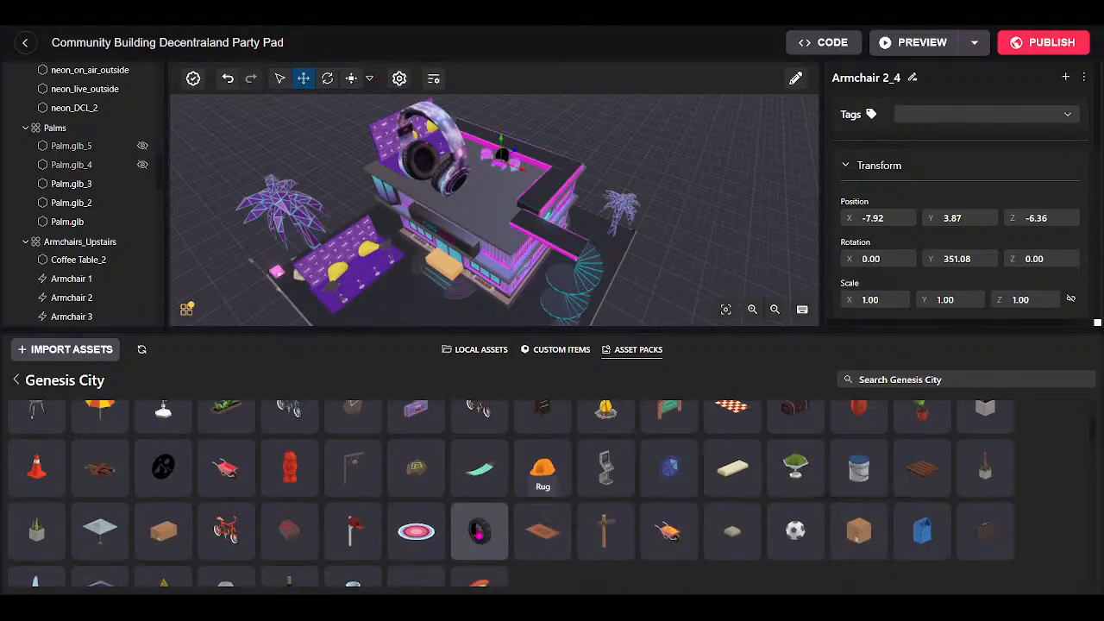
pyautogui.scroll(1, 484, 526)
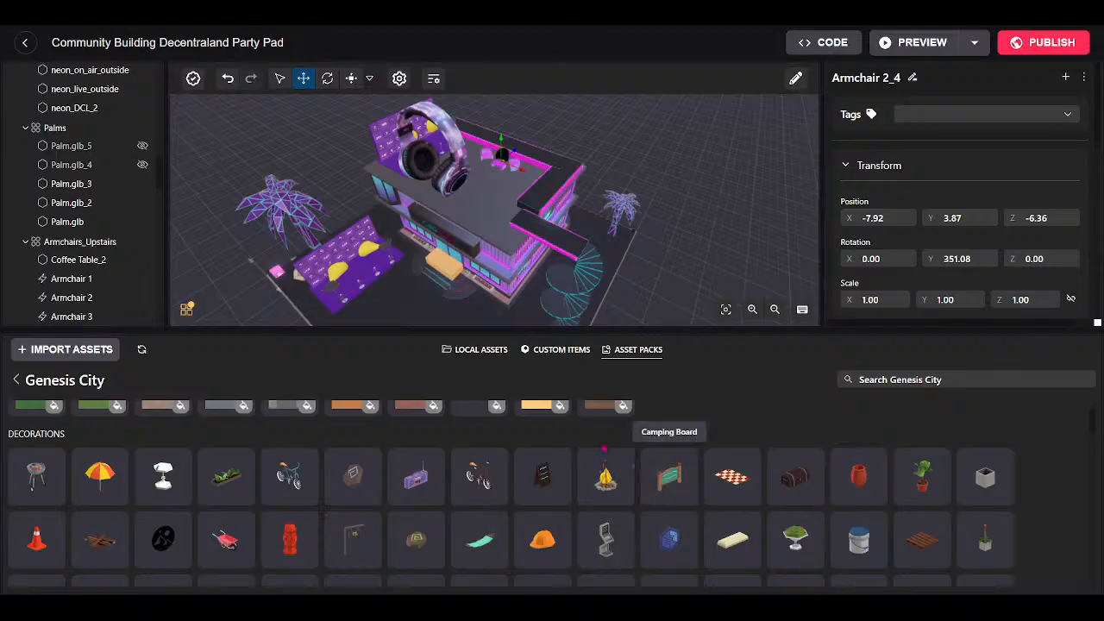
pyautogui.scroll(1, 533, 509)
pyautogui.scroll(-5, 553, 509)
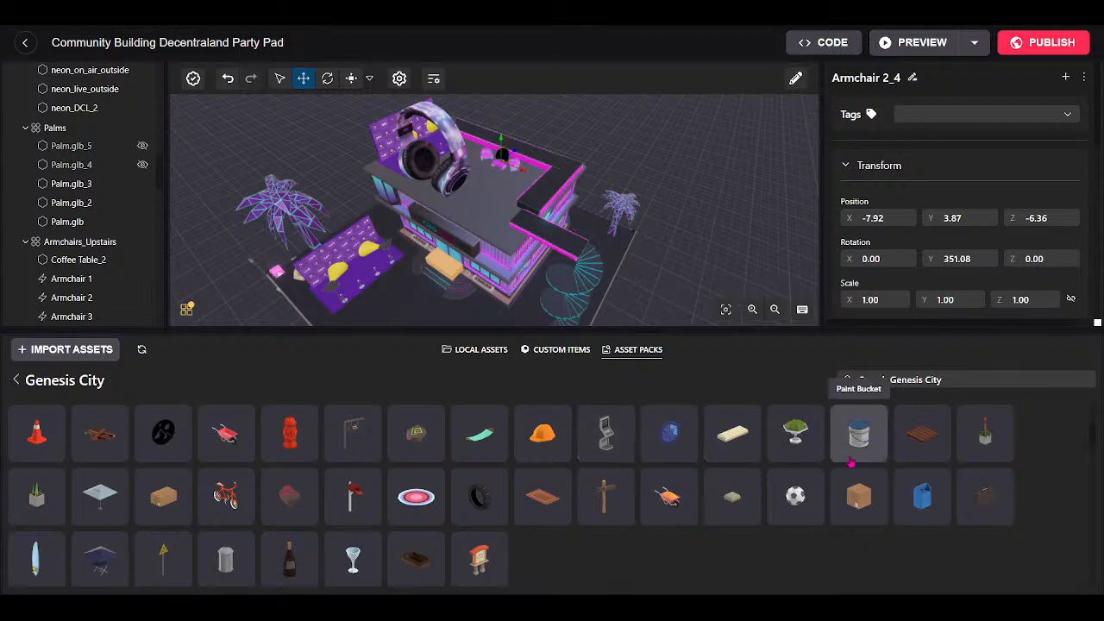
# Add a Concrete Square Planter from the Genesis City decorations on the ground in front of the building.
pyautogui.moveTo(658, 330); pyautogui.dragTo(658, 359)
pyautogui.scroll(-5, 859, 466)
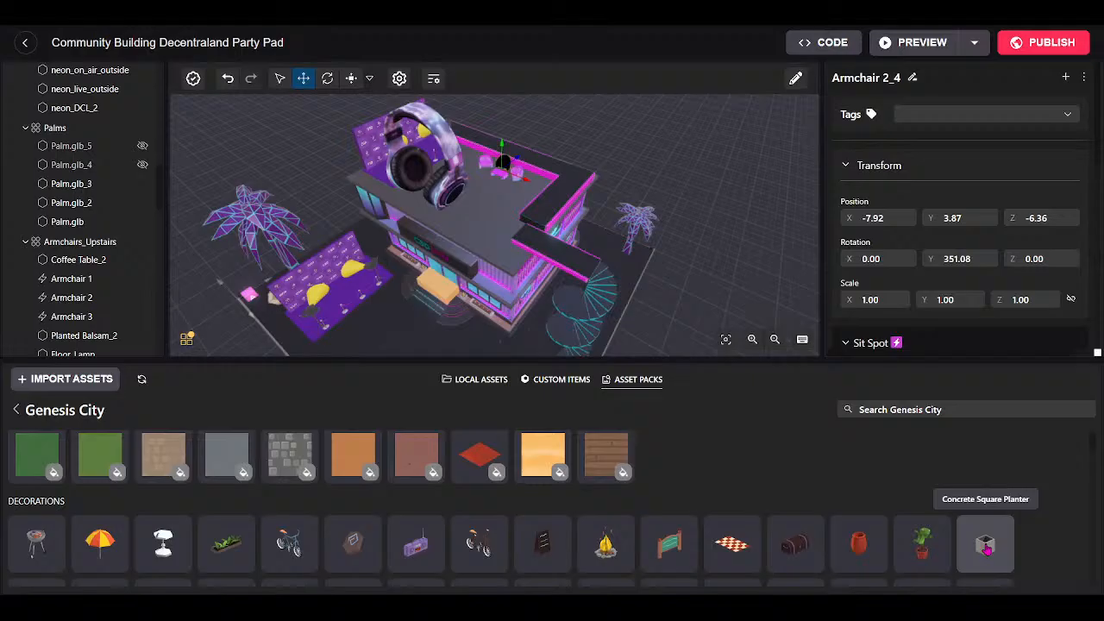
pyautogui.moveTo(467, 342); pyautogui.dragTo(476, 339)
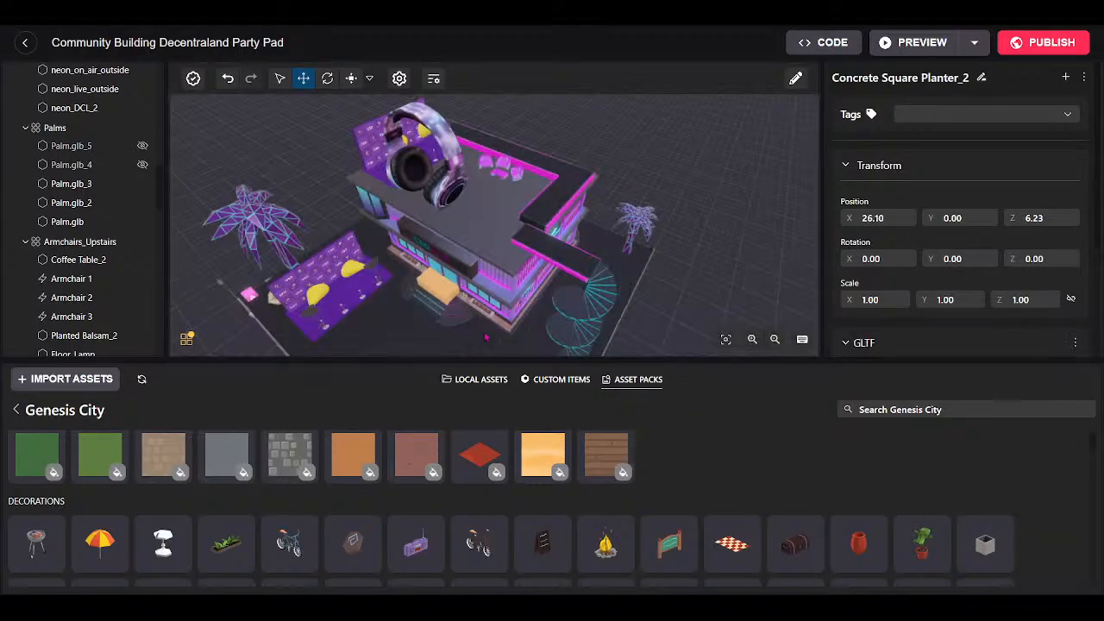
pyautogui.moveTo(623, 360); pyautogui.dragTo(602, 528)
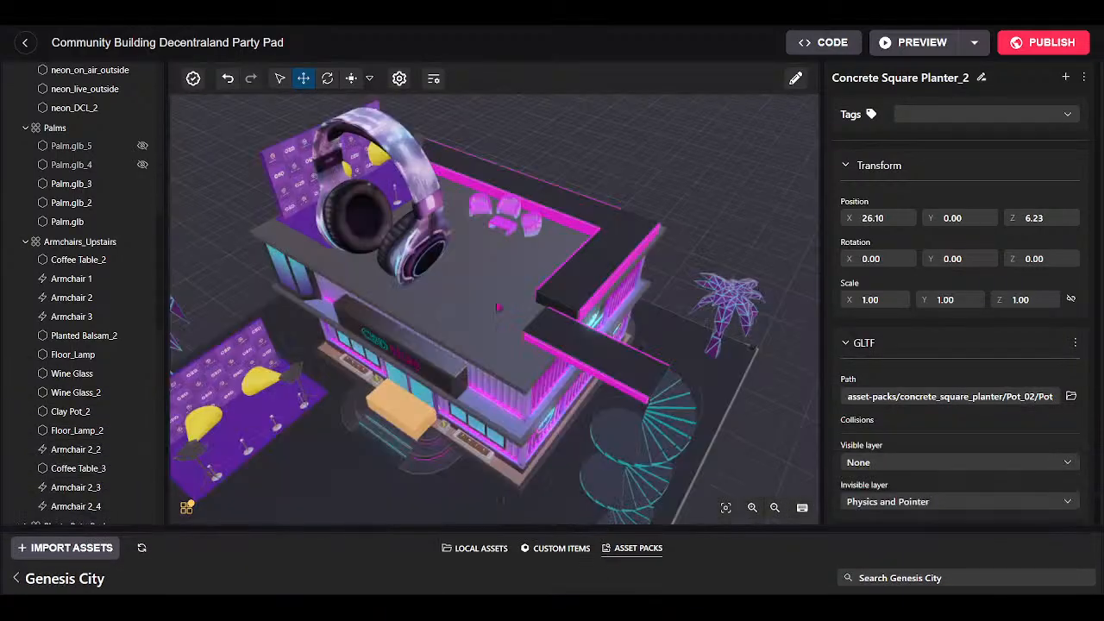
# Move the concrete square planter onto the roof at X 17.90, Y 9.72, Z 16.60, beside the lounge seating.
pyautogui.click(303, 79)
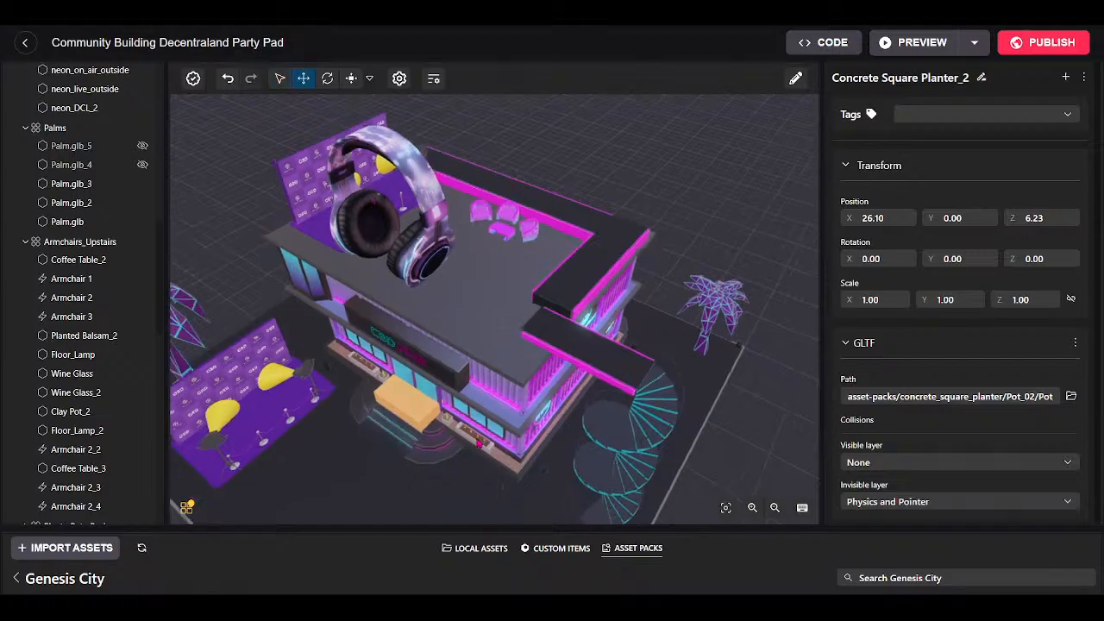
pyautogui.moveTo(475, 488); pyautogui.dragTo(482, 267)
pyautogui.scroll(3, 483, 266)
pyautogui.moveTo(511, 221); pyautogui.dragTo(553, 331, button='right')
pyautogui.scroll(1, 555, 333)
pyautogui.moveTo(530, 321); pyautogui.dragTo(537, 428)
pyautogui.moveTo(558, 481); pyautogui.dragTo(494, 440)
pyautogui.moveTo(493, 394); pyautogui.dragTo(538, 361)
pyautogui.scroll(8, 535, 405)
pyautogui.scroll(-6, 612, 506)
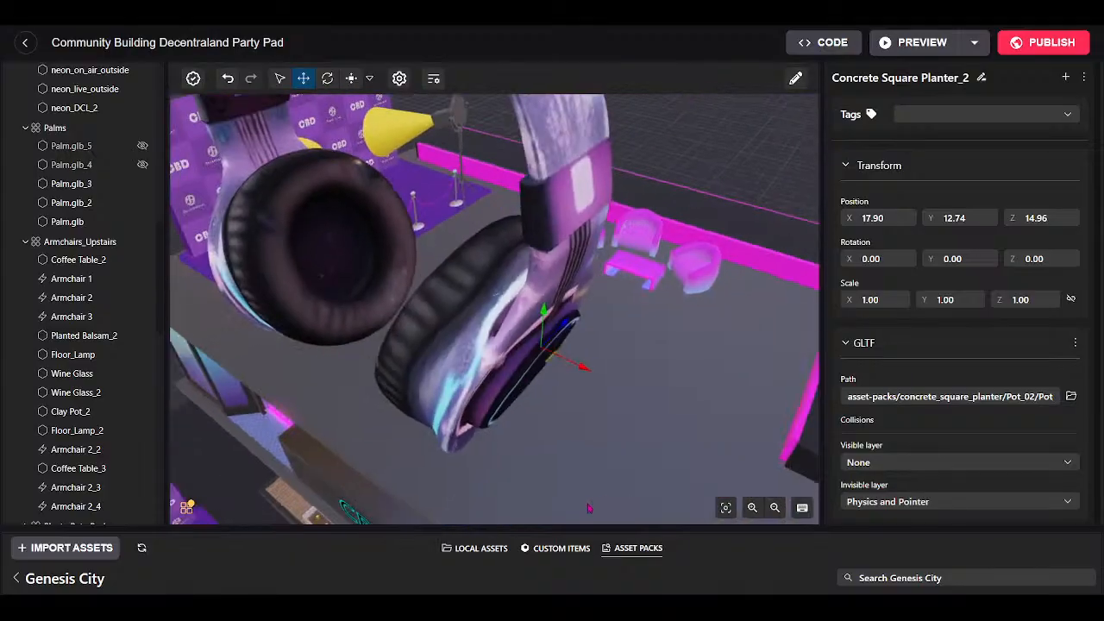
pyautogui.moveTo(421, 349); pyautogui.dragTo(535, 414)
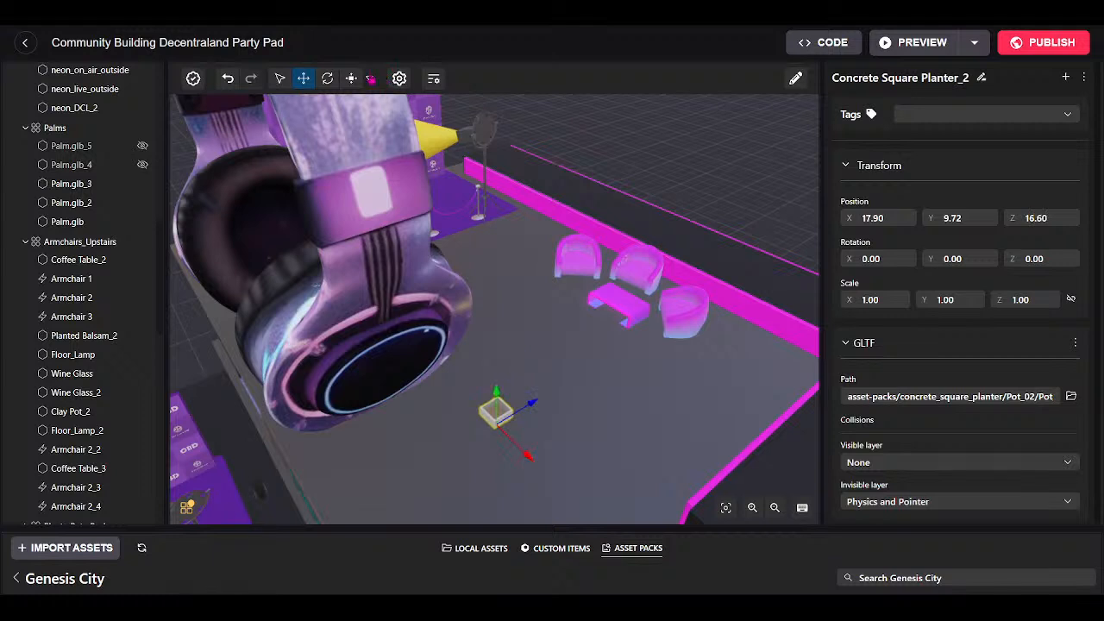
# Scale the planter into a large rectangular basin, with scale X 11.55, Y 3.34 and Z 9.90.
pyautogui.click(351, 79)
pyautogui.moveTo(618, 433); pyautogui.dragTo(660, 471)
pyautogui.moveTo(479, 394); pyautogui.dragTo(651, 239)
pyautogui.moveTo(480, 339); pyautogui.dragTo(639, 283)
pyautogui.scroll(3, 667, 332)
pyautogui.moveTo(667, 333); pyautogui.dragTo(259, 313)
pyautogui.scroll(-3, 570, 355)
pyautogui.moveTo(569, 355); pyautogui.dragTo(605, 354)
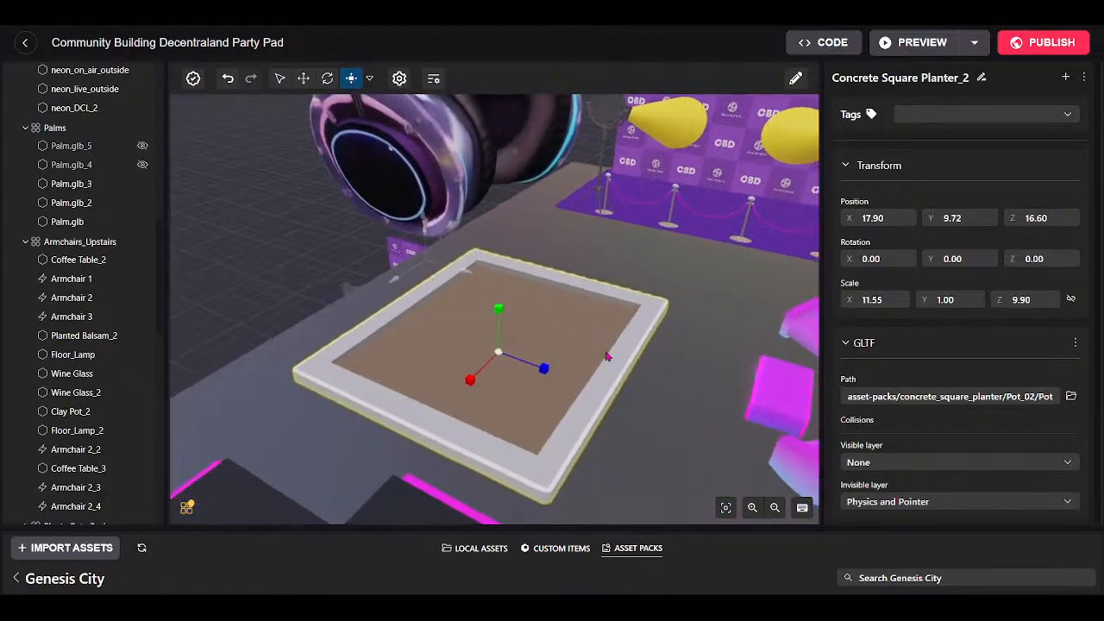
pyautogui.moveTo(494, 308); pyautogui.dragTo(485, 200)
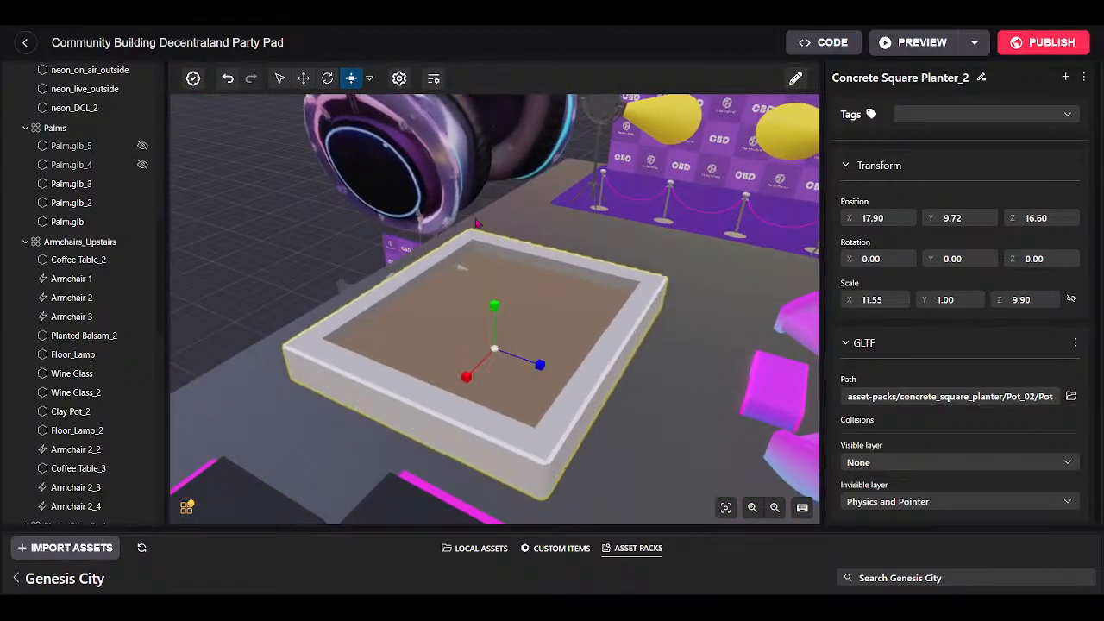
pyautogui.moveTo(494, 307); pyautogui.dragTo(485, 97)
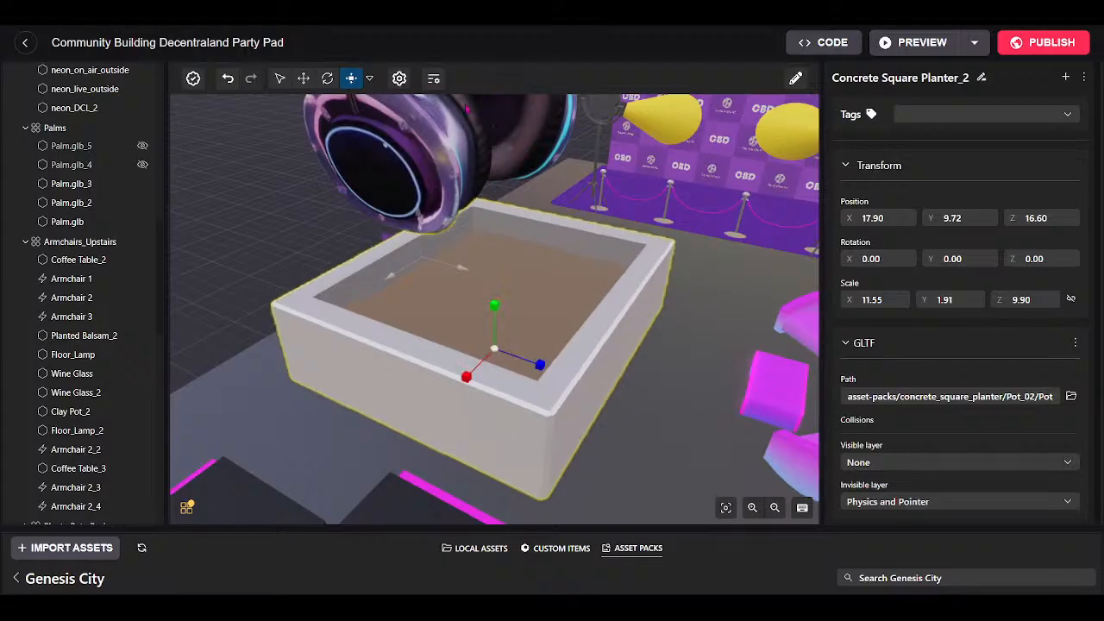
pyautogui.moveTo(494, 314)
pyautogui.mouseDown()
pyautogui.moveTo(495, 247)
pyautogui.moveTo(497, 328)
pyautogui.mouseUp()
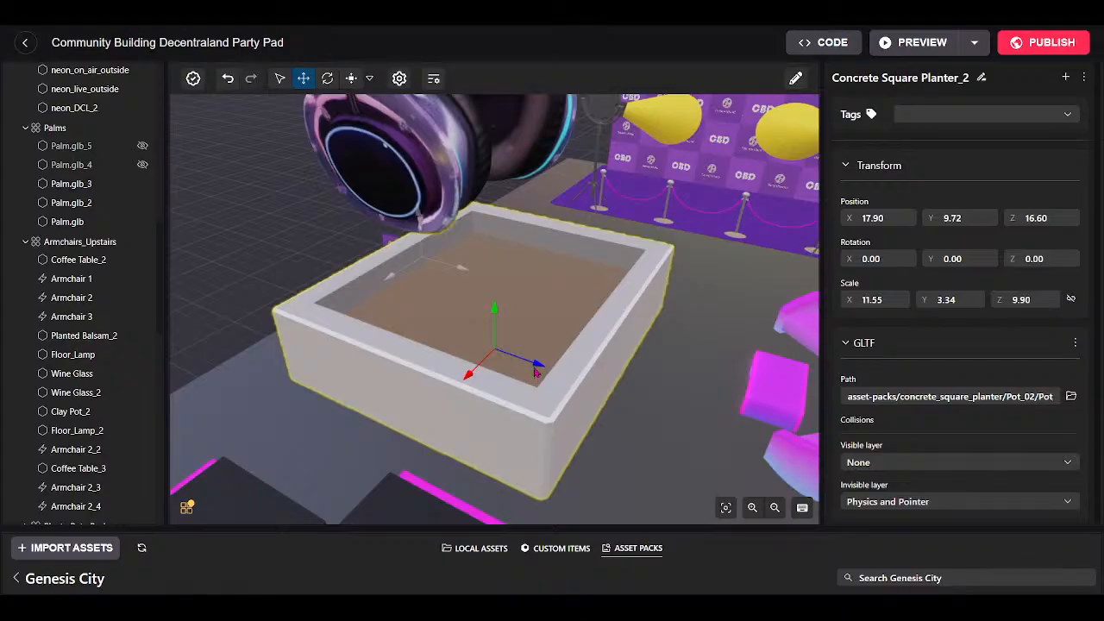
# Move the enlarged planter across the roof to X 15.80, Z 16.98, behind the lounge seating.
pyautogui.moveTo(538, 365); pyautogui.dragTo(559, 378)
pyautogui.moveTo(489, 384)
pyautogui.mouseDown()
pyautogui.moveTo(525, 367)
pyautogui.moveTo(504, 371)
pyautogui.mouseUp()
pyautogui.moveTo(636, 380); pyautogui.dragTo(431, 366)
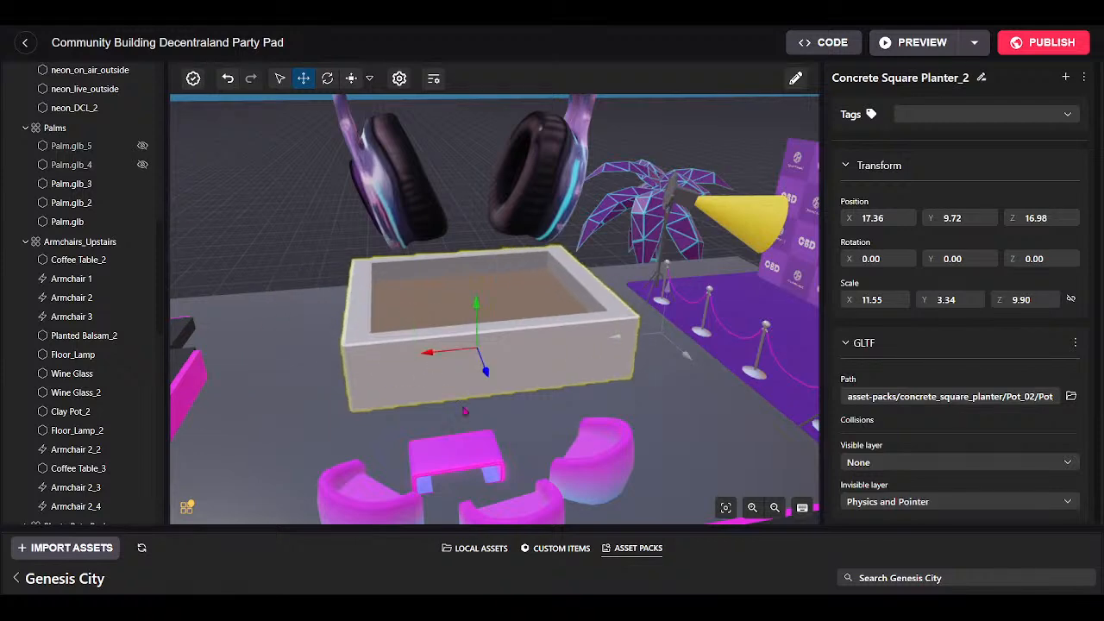
# Try sinking the planter into the roof, checking the ceiling beneath it, and settle its height at Y 9.71.
pyautogui.moveTo(479, 312); pyautogui.dragTo(480, 344)
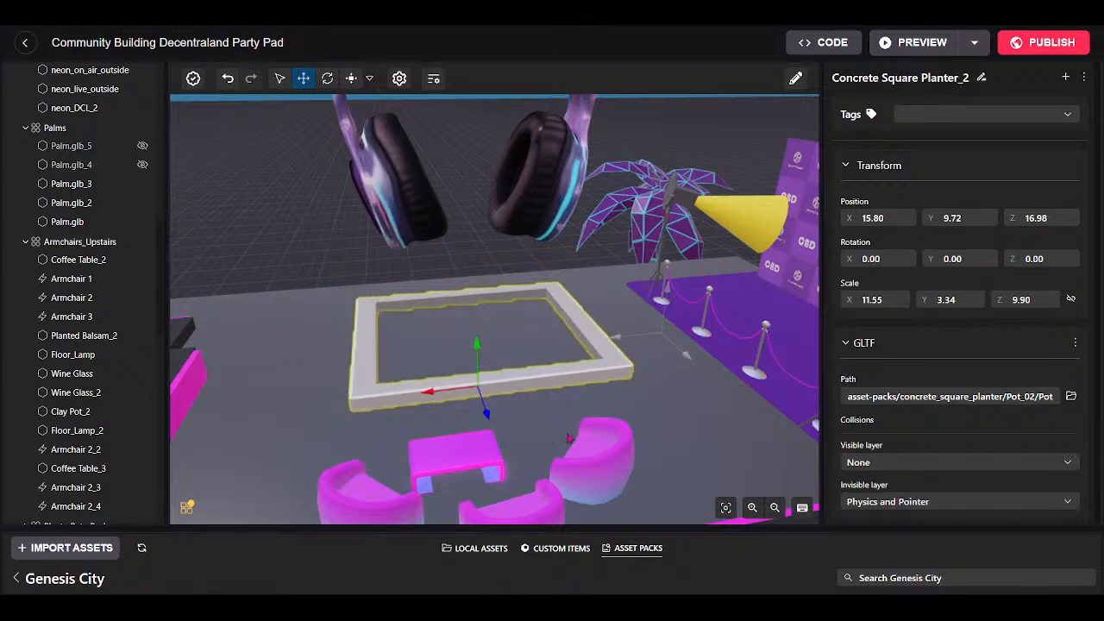
pyautogui.scroll(-5, 517, 414)
pyautogui.moveTo(546, 556); pyautogui.dragTo(524, 172)
pyautogui.scroll(-3, 524, 172)
pyautogui.moveTo(529, 235); pyautogui.dragTo(504, 162)
pyautogui.moveTo(537, 406); pyautogui.dragTo(552, 165)
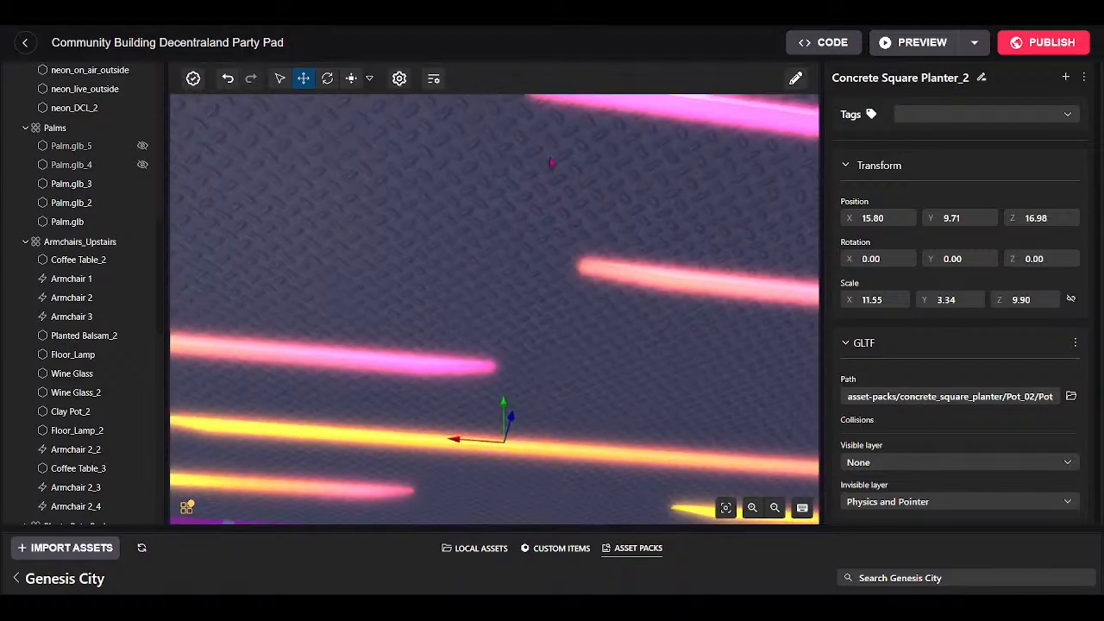
pyautogui.scroll(5, 555, 173)
pyautogui.scroll(-3, 562, 226)
pyautogui.moveTo(561, 227); pyautogui.dragTo(557, 496)
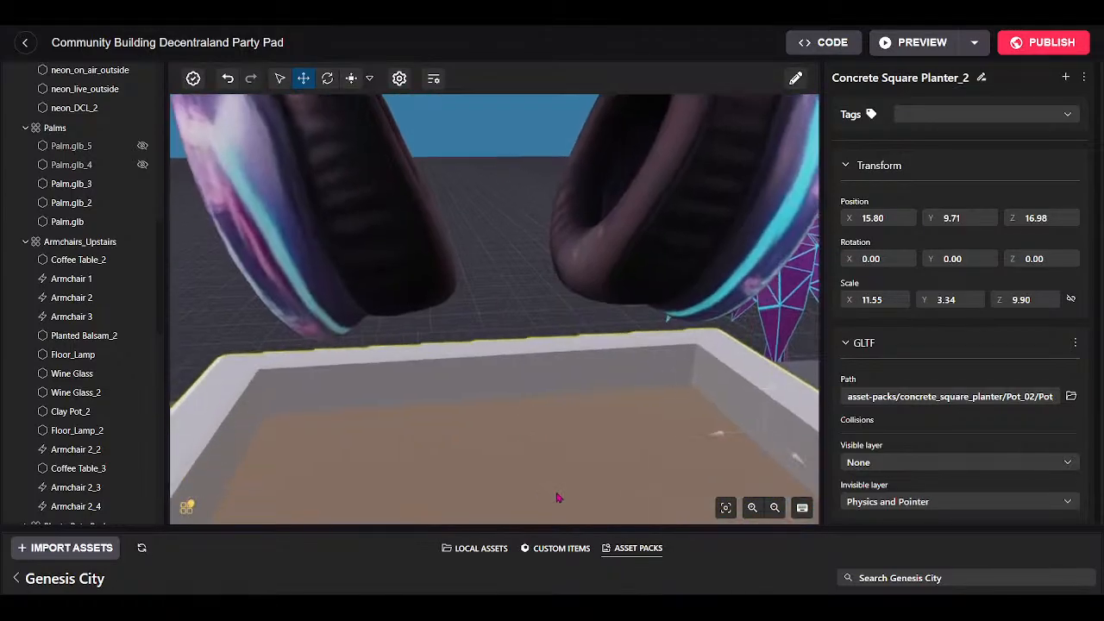
pyautogui.scroll(-4, 557, 496)
pyautogui.moveTo(552, 259); pyautogui.dragTo(546, 388)
# Widen the rooftop planter to scale X 13.38 and reduce its height to scale Y 2.92.
pyautogui.click(352, 84)
pyautogui.moveTo(434, 262); pyautogui.dragTo(385, 259)
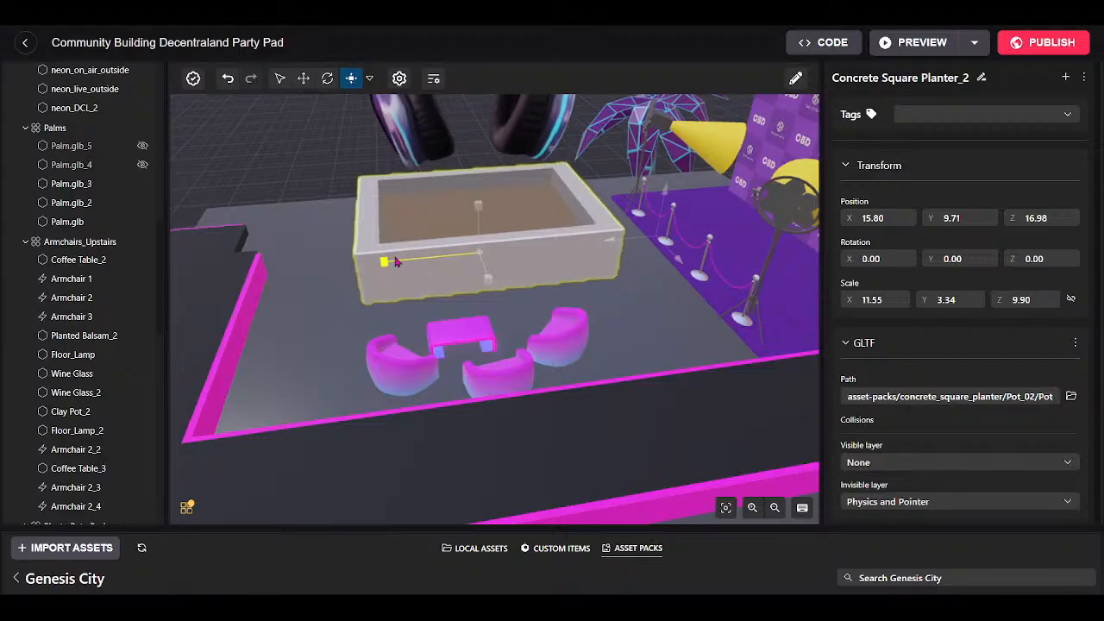
pyautogui.moveTo(480, 214); pyautogui.dragTo(481, 248)
# Add a Water block from the Voxels Pack to the scene at X 16.85, Y 0.00, Z 19.54.
pyautogui.moveTo(530, 525); pyautogui.dragTo(522, 354)
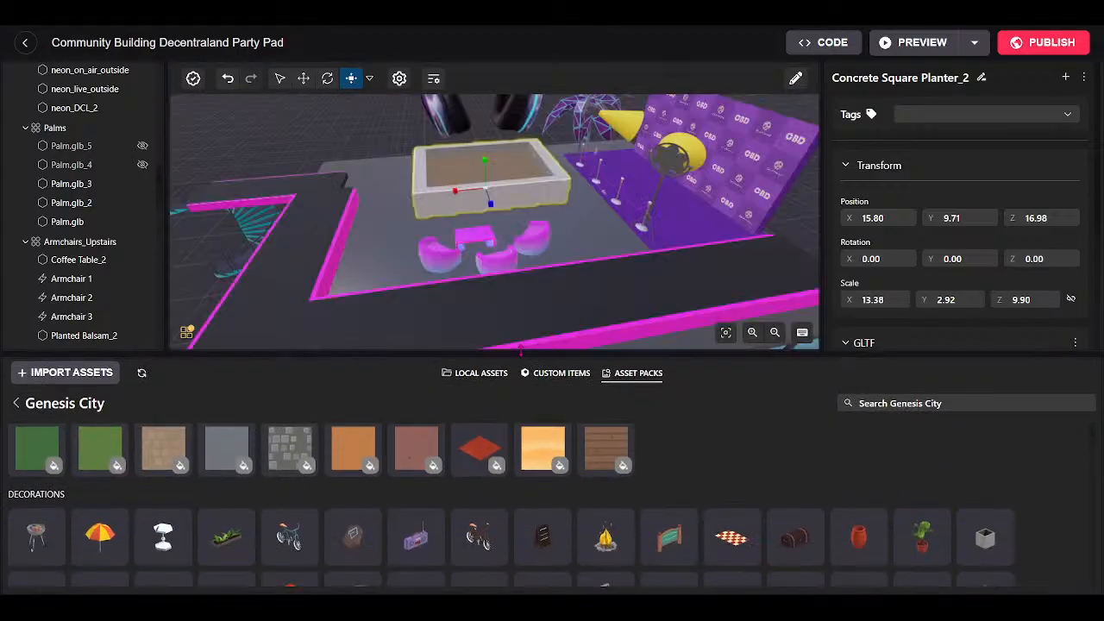
pyautogui.click(16, 403)
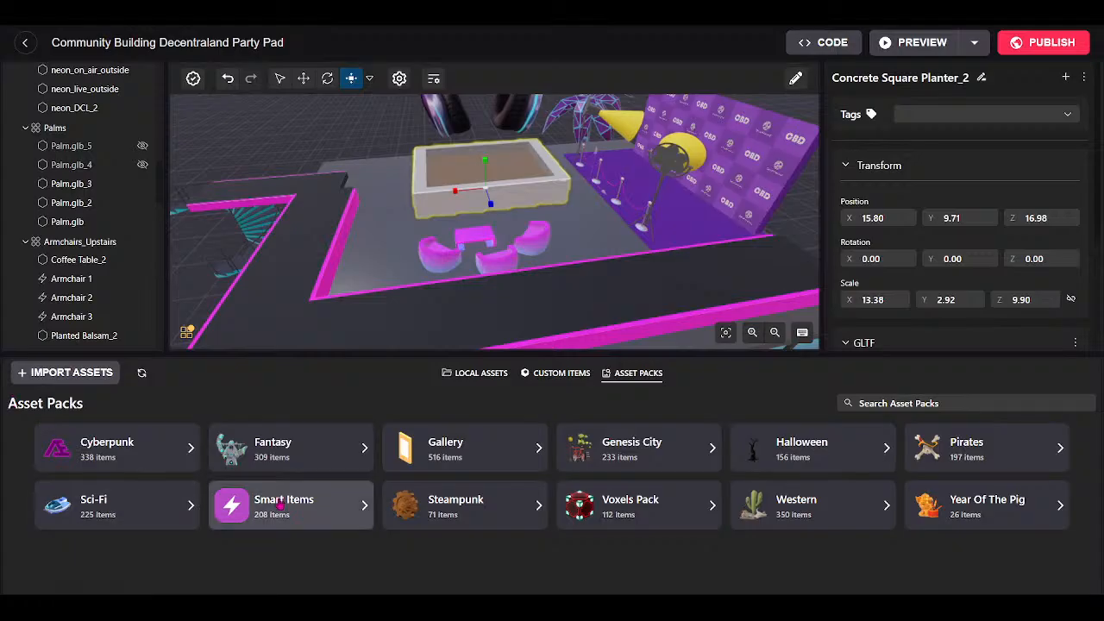
pyautogui.click(627, 516)
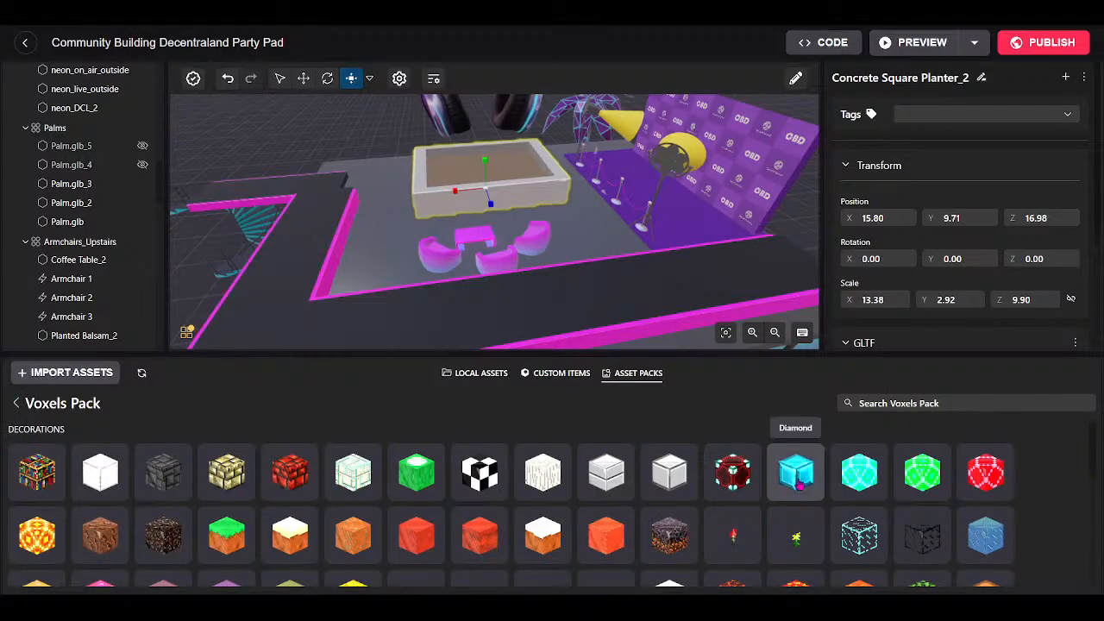
pyautogui.scroll(-2, 792, 496)
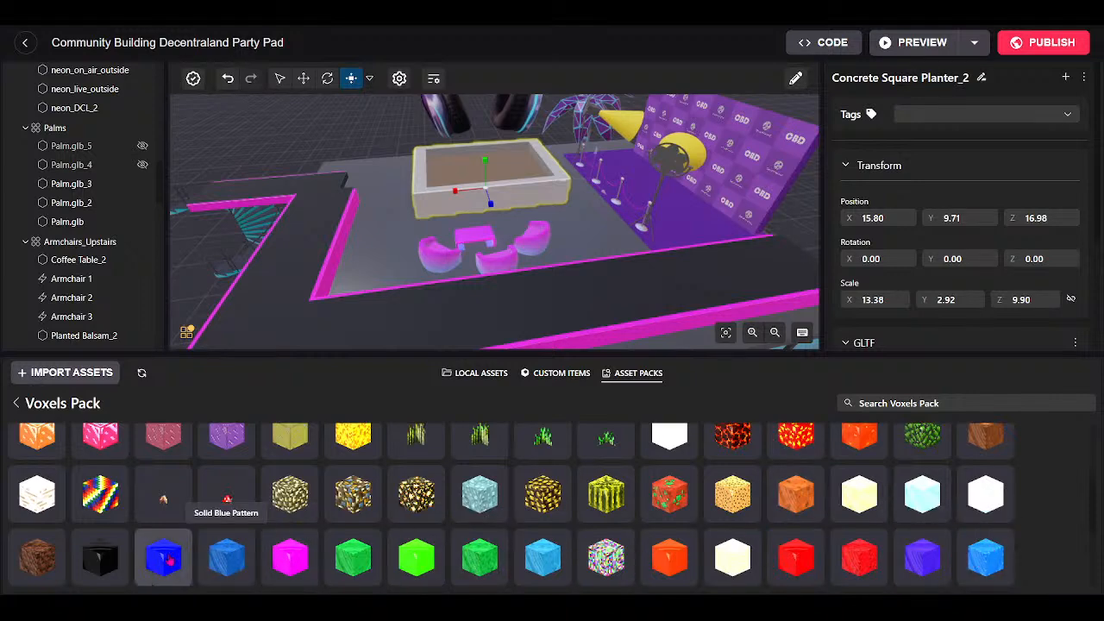
pyautogui.scroll(-5, 170, 562)
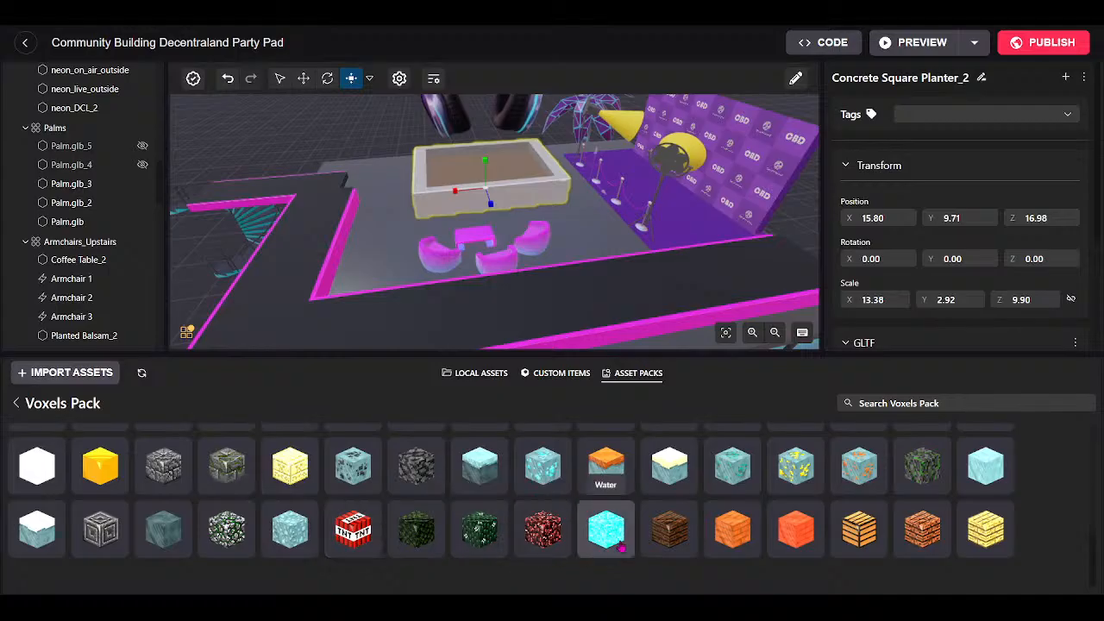
pyautogui.moveTo(609, 535); pyautogui.dragTo(476, 208)
pyautogui.moveTo(669, 354); pyautogui.dragTo(658, 589)
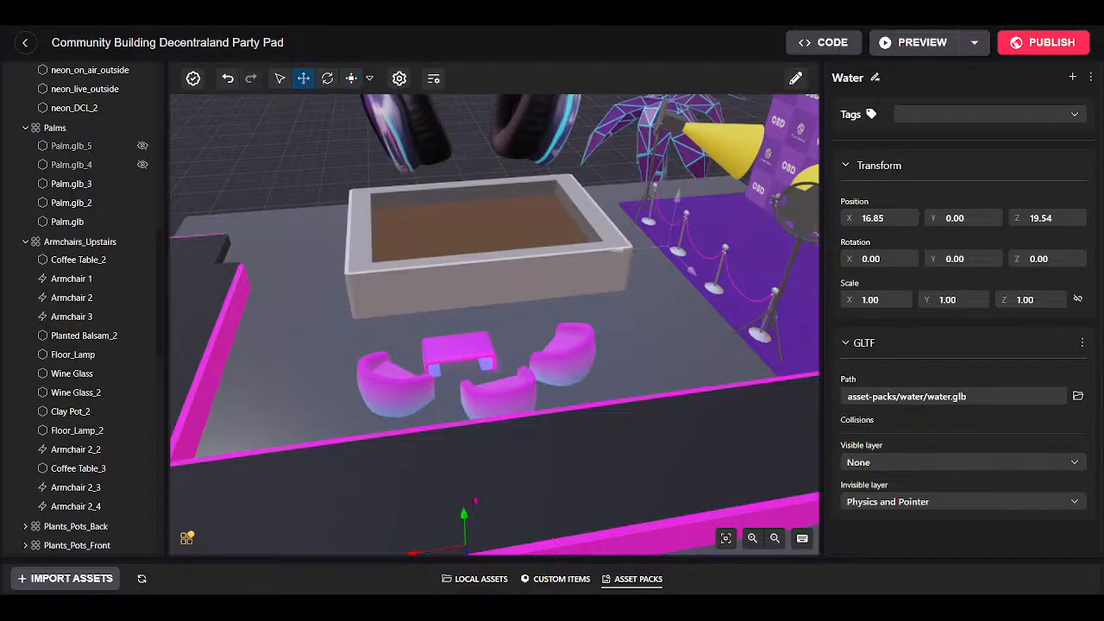
# Move the Water block up onto the rooftop planter at Y 10.64, Z 17.39.
pyautogui.moveTo(466, 517); pyautogui.dragTo(443, 213)
pyautogui.moveTo(449, 259); pyautogui.dragTo(753, 401)
pyautogui.scroll(2, 752, 401)
pyautogui.moveTo(665, 365); pyautogui.dragTo(460, 286)
# Enlarge the Water block inside the planter to scale X 4.34 and Z 4.01.
pyautogui.click(352, 80)
pyautogui.moveTo(455, 376); pyautogui.dragTo(457, 420)
pyautogui.moveTo(462, 371); pyautogui.dragTo(426, 388)
pyautogui.moveTo(535, 349); pyautogui.dragTo(541, 382)
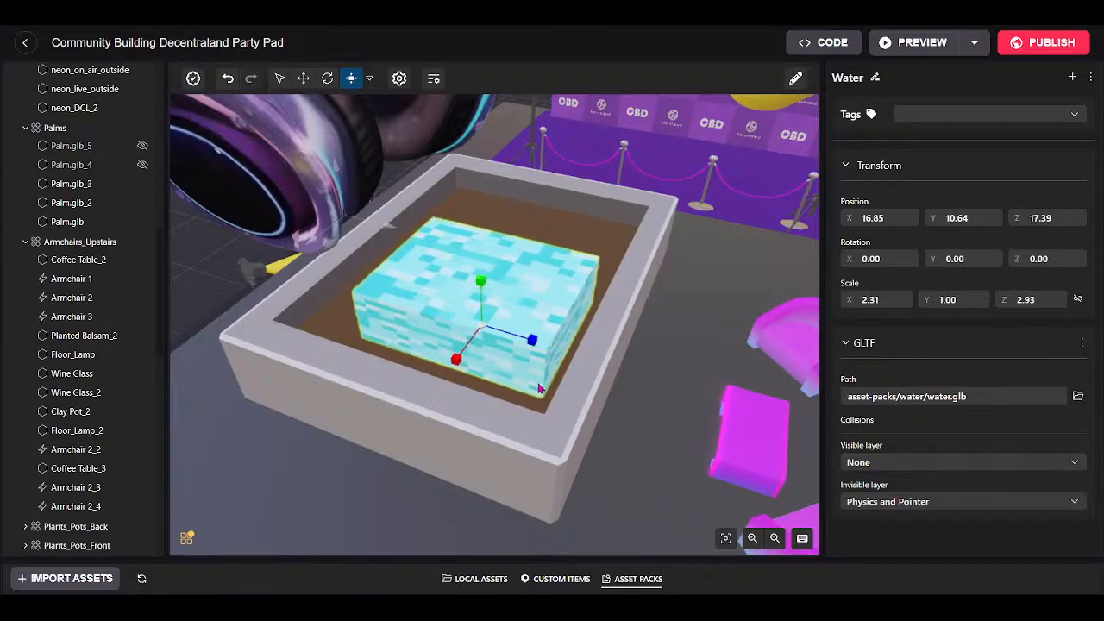
pyautogui.moveTo(458, 365); pyautogui.dragTo(386, 441)
pyautogui.moveTo(534, 346); pyautogui.dragTo(631, 400)
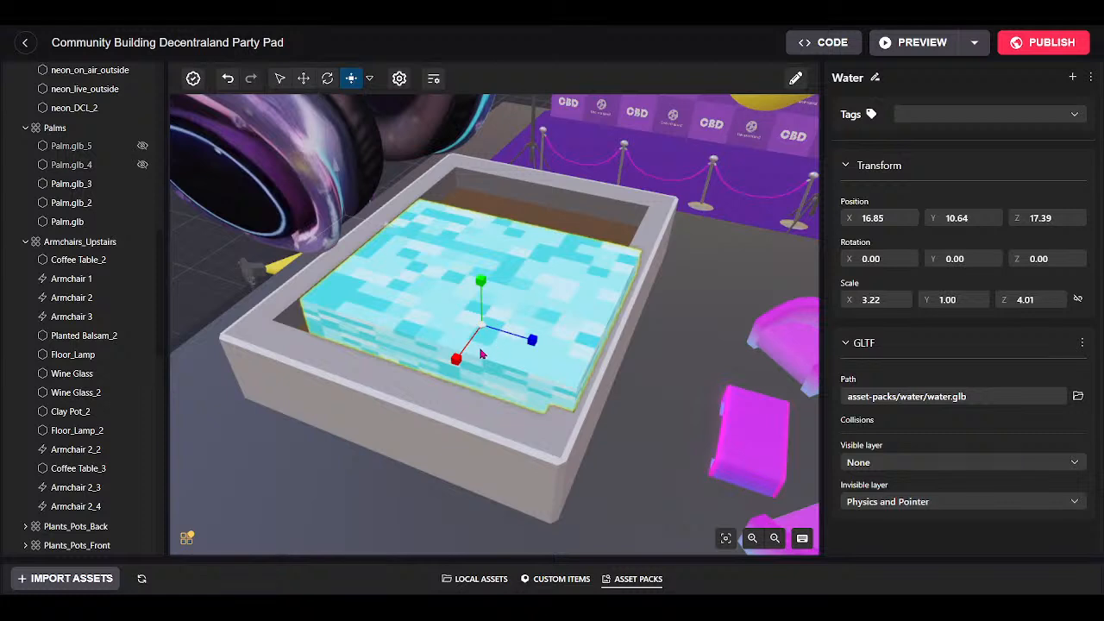
pyautogui.moveTo(457, 362); pyautogui.dragTo(399, 434)
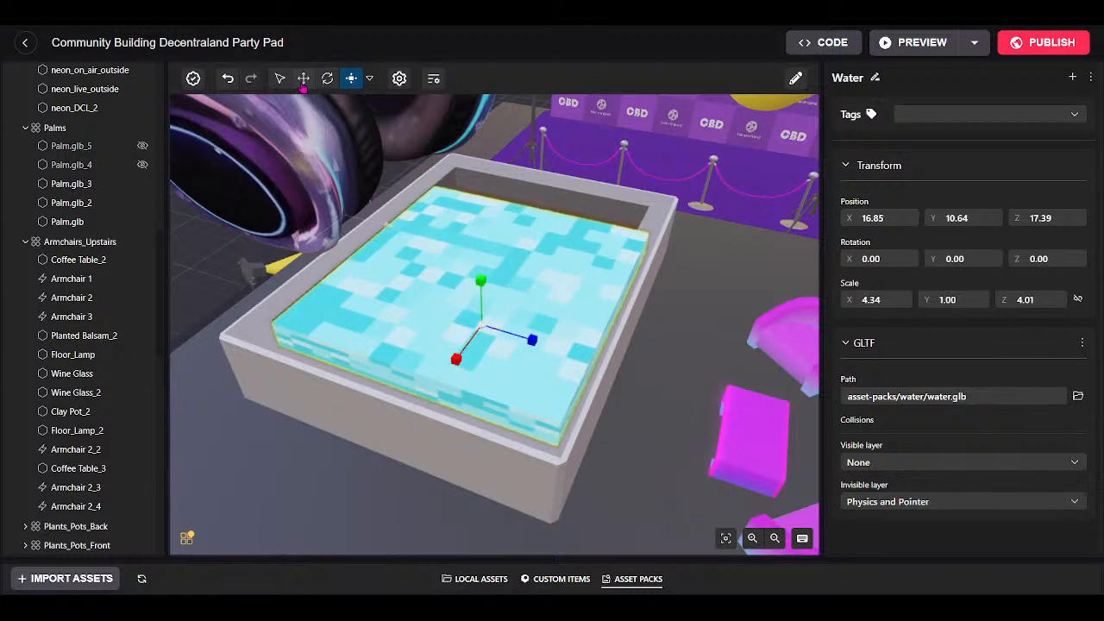
# Shift the water to X 16.11, Y 10.43, Z 17.15 and rescale it to X 5.95, Y 0.94, Z 4.41.
pyautogui.moveTo(461, 360); pyautogui.dragTo(538, 310)
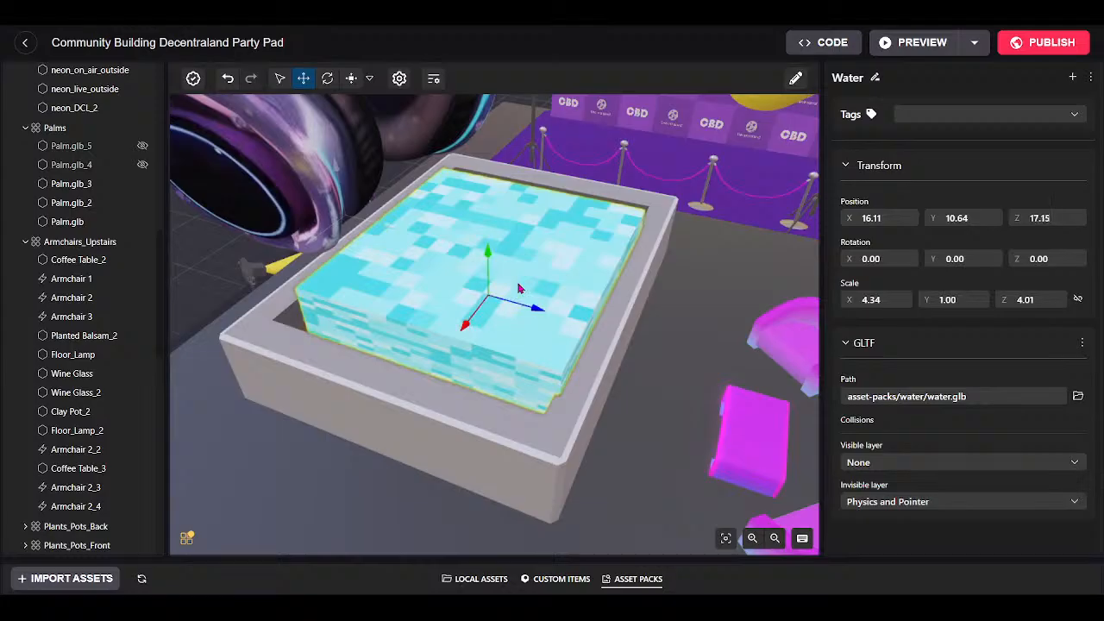
pyautogui.moveTo(492, 250); pyautogui.dragTo(476, 234)
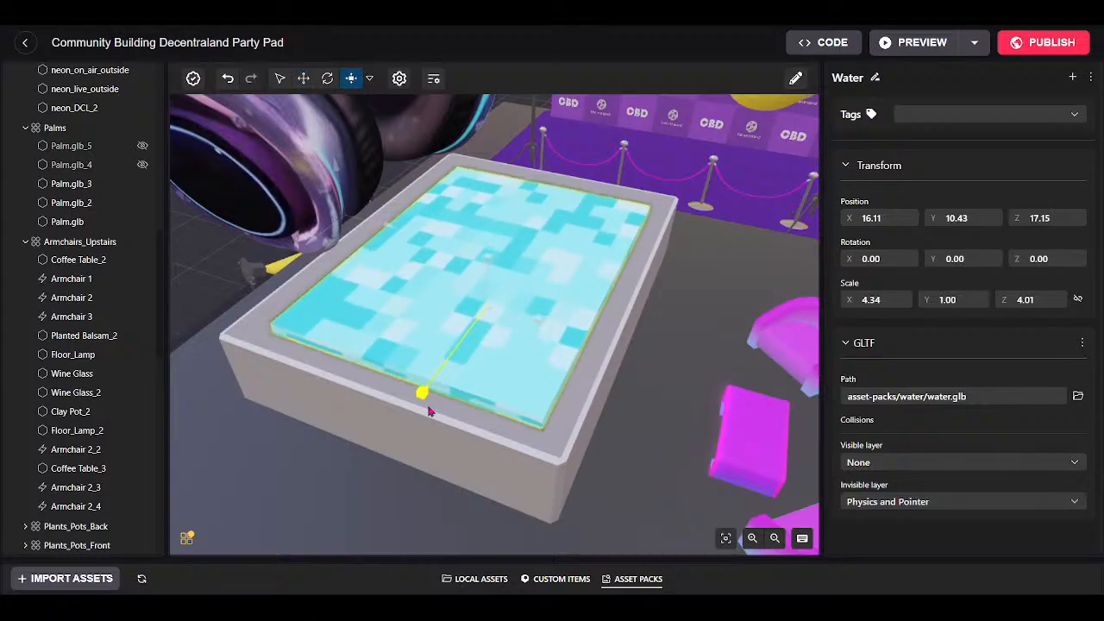
pyautogui.moveTo(488, 270); pyautogui.dragTo(489, 282)
pyautogui.moveTo(539, 321); pyautogui.dragTo(562, 338)
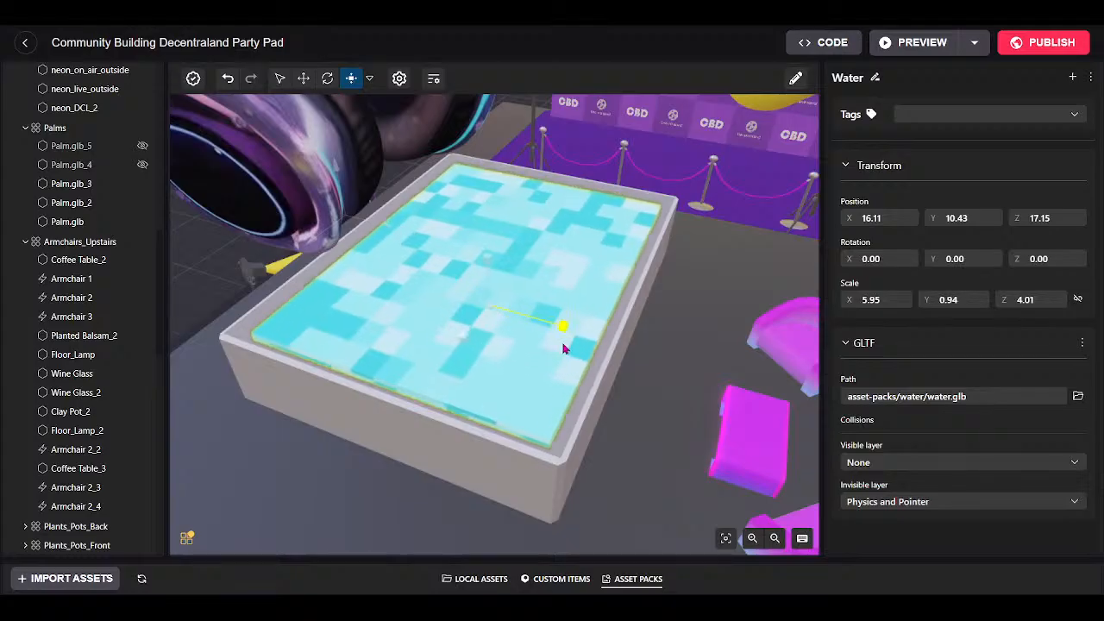
# Lower the water below the planter's rim and centre it at X 16.04, Y 10.07, Z 17.09.
pyautogui.moveTo(488, 263); pyautogui.dragTo(488, 274)
pyautogui.moveTo(537, 327); pyautogui.dragTo(535, 326)
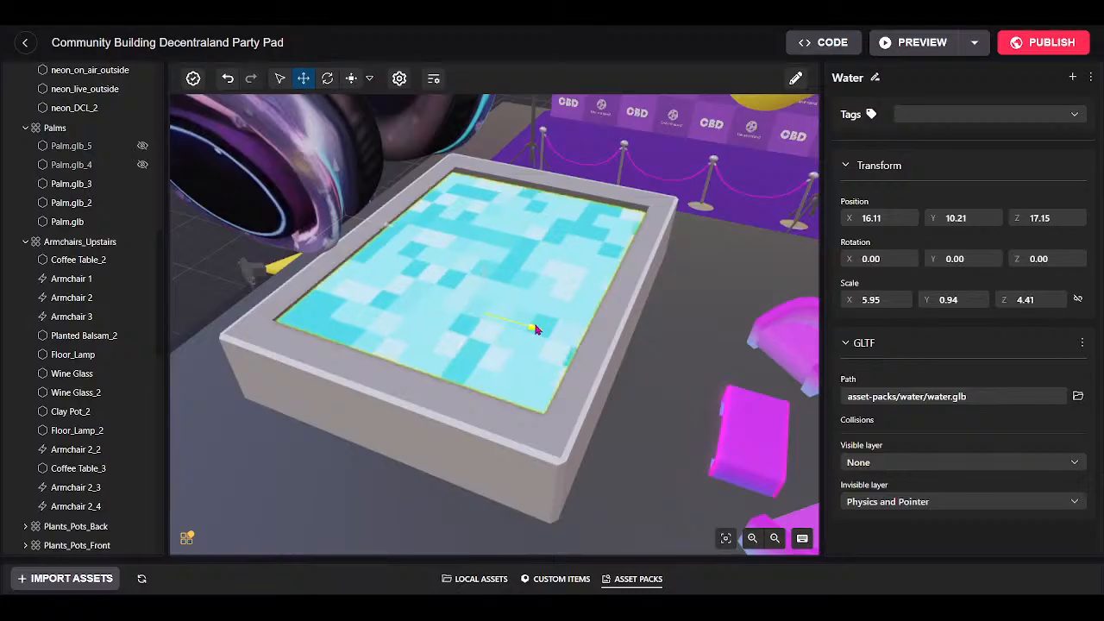
pyautogui.moveTo(467, 346); pyautogui.dragTo(465, 344)
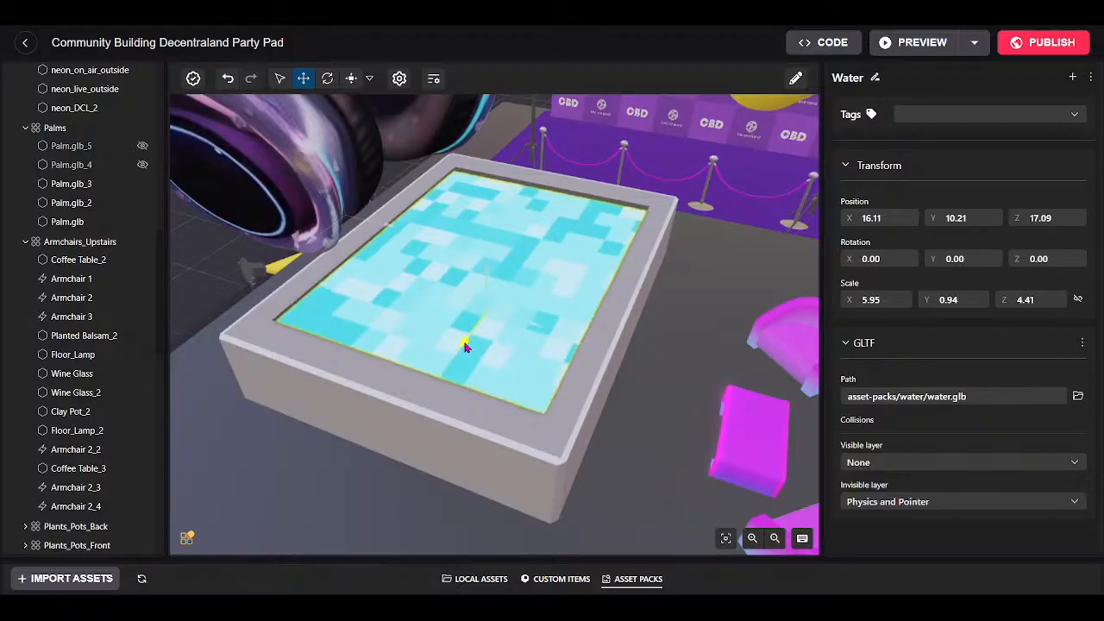
pyautogui.moveTo(602, 358); pyautogui.dragTo(611, 294)
pyautogui.moveTo(481, 342); pyautogui.dragTo(483, 349)
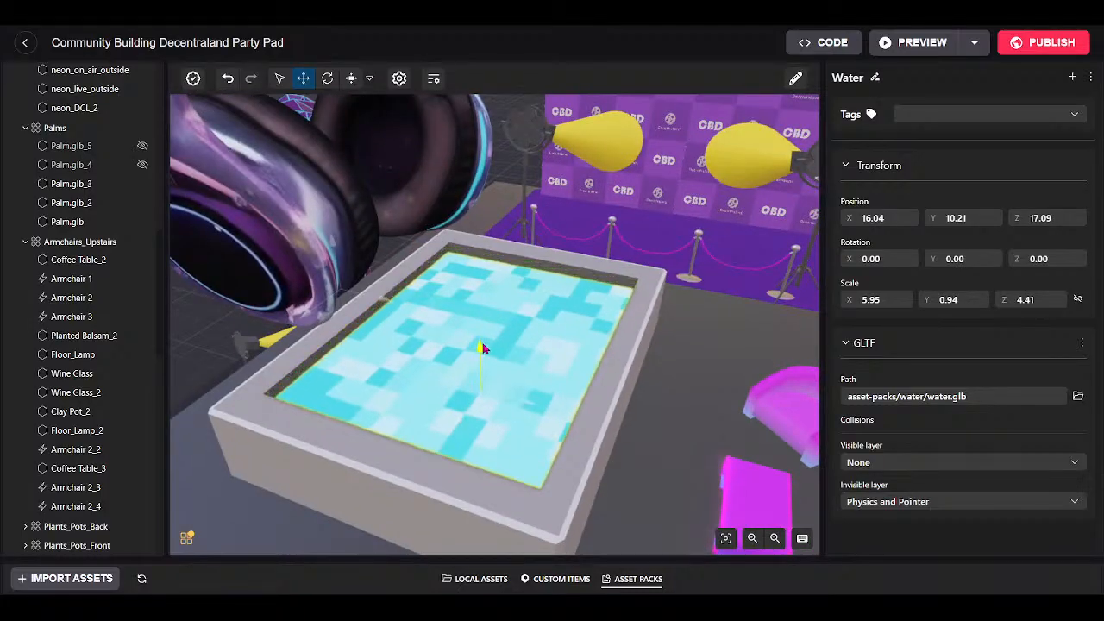
# Examine the water-filled pool and both CBD photo walls, on the roof and at ground level, from several angles.
pyautogui.scroll(-8, 756, 385)
pyautogui.moveTo(549, 390); pyautogui.dragTo(446, 385)
pyautogui.scroll(5, 675, 417)
pyautogui.scroll(-8, 634, 387)
pyautogui.scroll(6, 537, 416)
pyautogui.scroll(8, 374, 358)
pyautogui.scroll(-5, 446, 384)
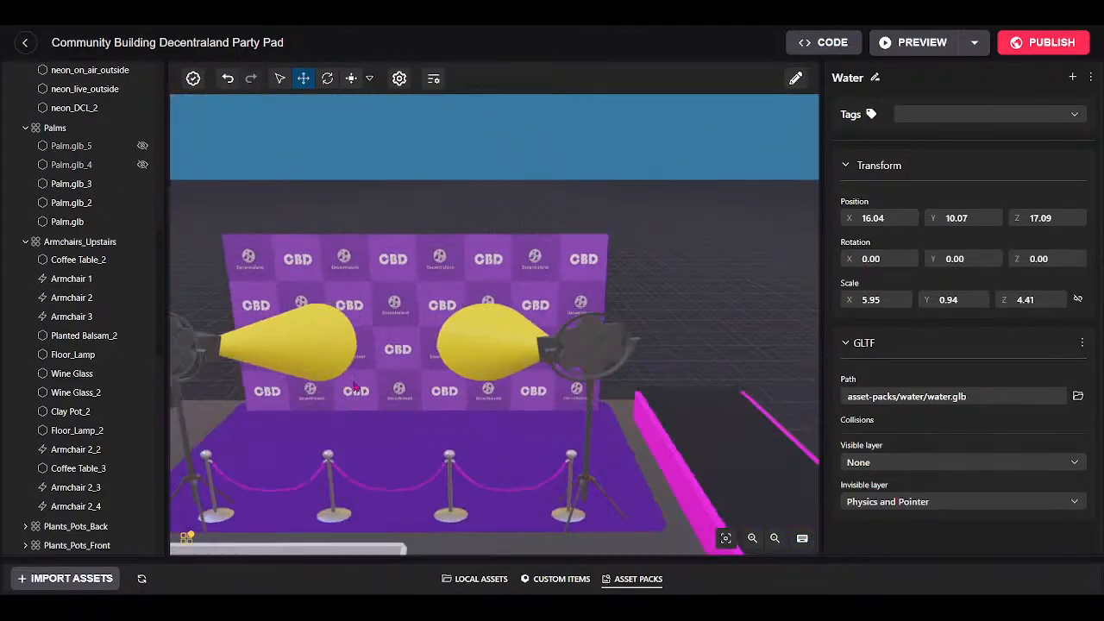
pyautogui.moveTo(357, 387); pyautogui.dragTo(301, 402)
pyautogui.scroll(4, 713, 405)
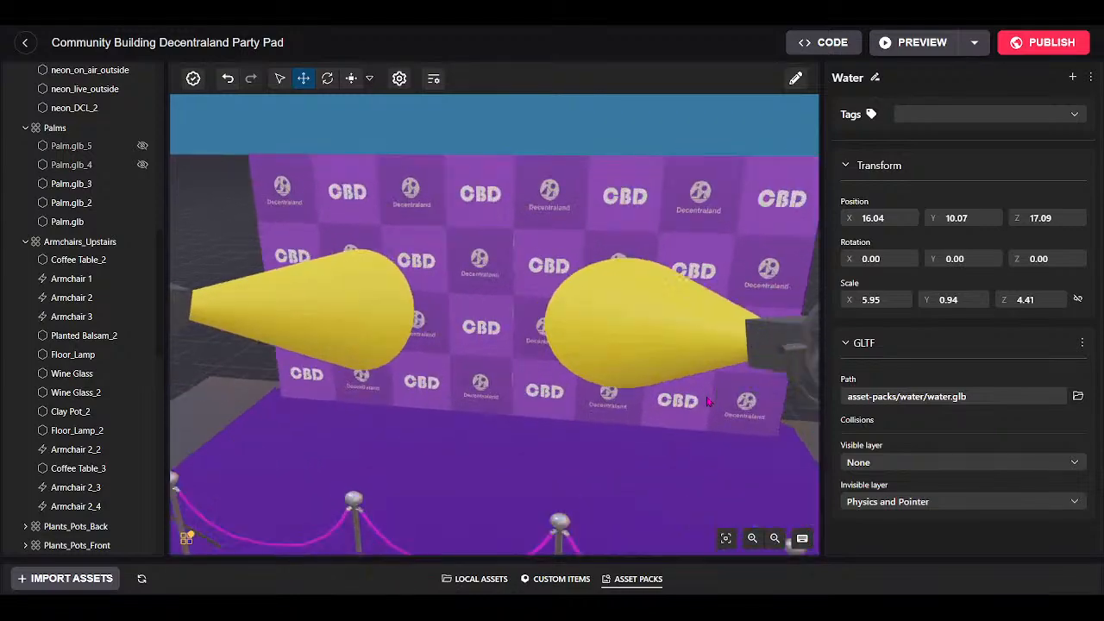
pyautogui.scroll(-8, 711, 402)
pyautogui.moveTo(711, 402); pyautogui.dragTo(790, 496)
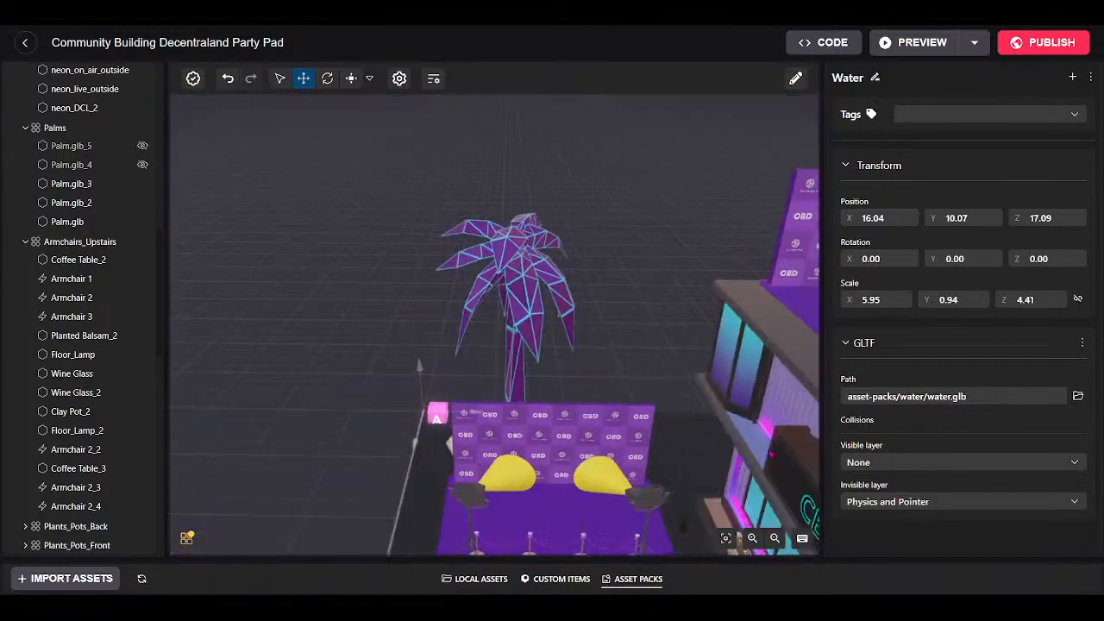
pyautogui.scroll(3, 790, 497)
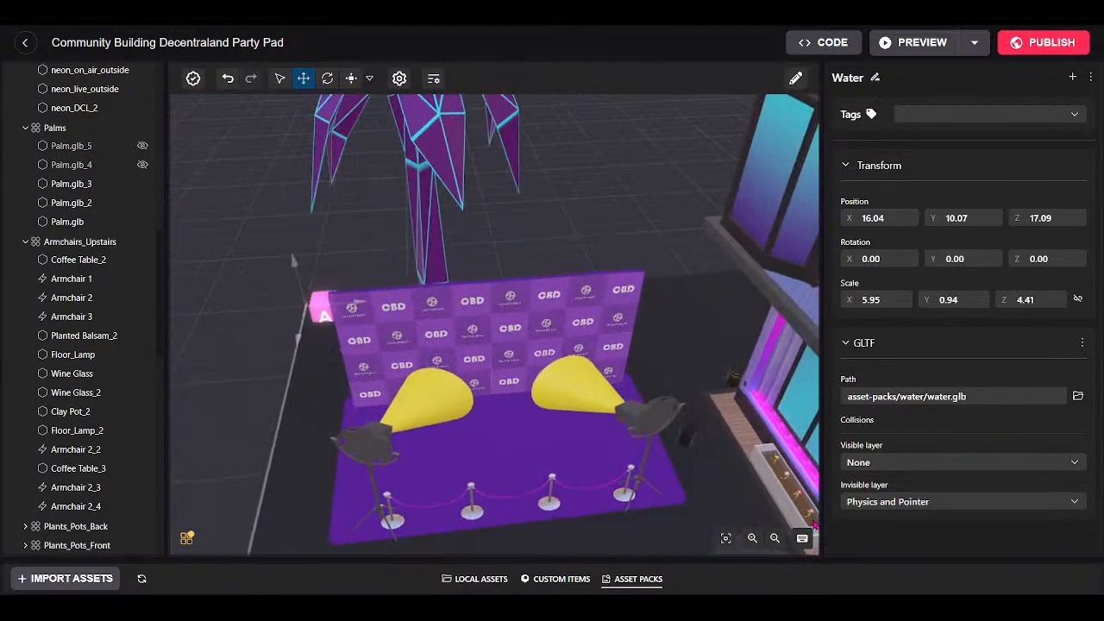
pyautogui.scroll(-8, 615, 432)
pyautogui.moveTo(535, 432); pyautogui.dragTo(615, 449)
pyautogui.scroll(6, 555, 352)
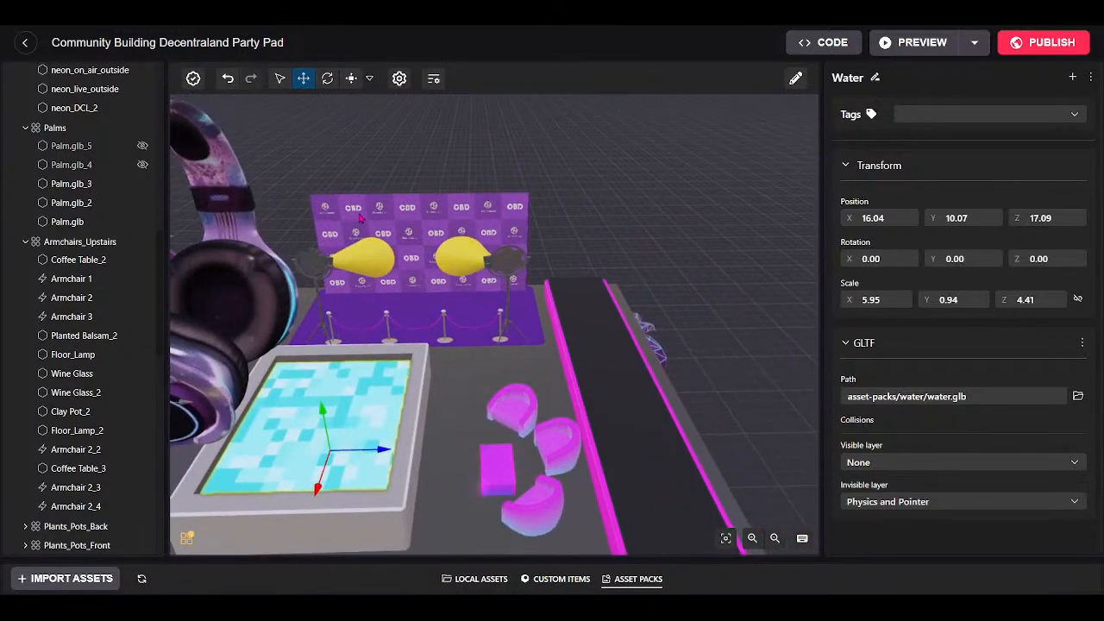
pyautogui.click(397, 211)
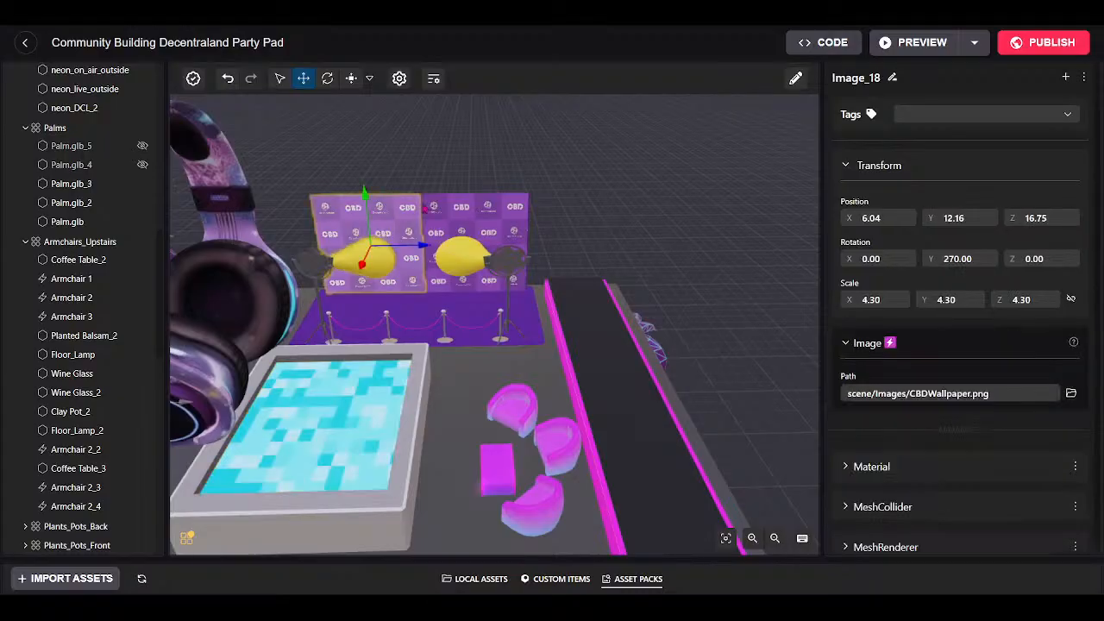
pyautogui.keyDown('shift'); pyautogui.click(474, 207); pyautogui.keyUp('shift')
pyautogui.keyDown('shift'); pyautogui.click(459, 274); pyautogui.keyUp('shift')
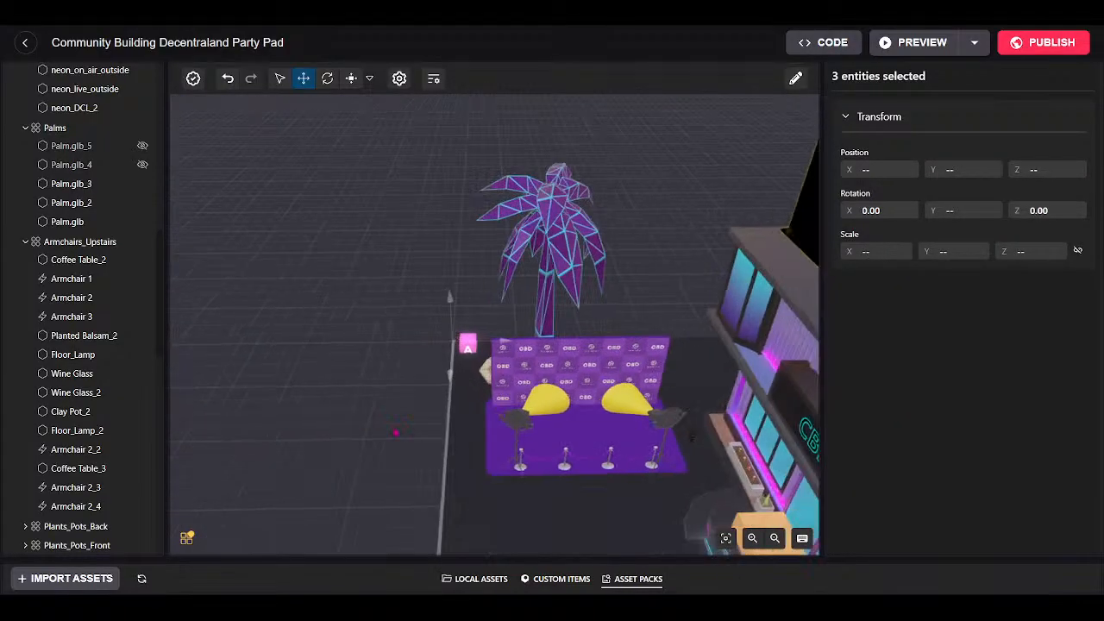
# Unhide Palm.glb_5 and Palm.glb_4 in front of the building.
pyautogui.moveTo(400, 431); pyautogui.dragTo(693, 491)
pyautogui.moveTo(562, 374); pyautogui.dragTo(537, 213)
pyautogui.press('s')
pyautogui.press('w')
pyautogui.press('s')
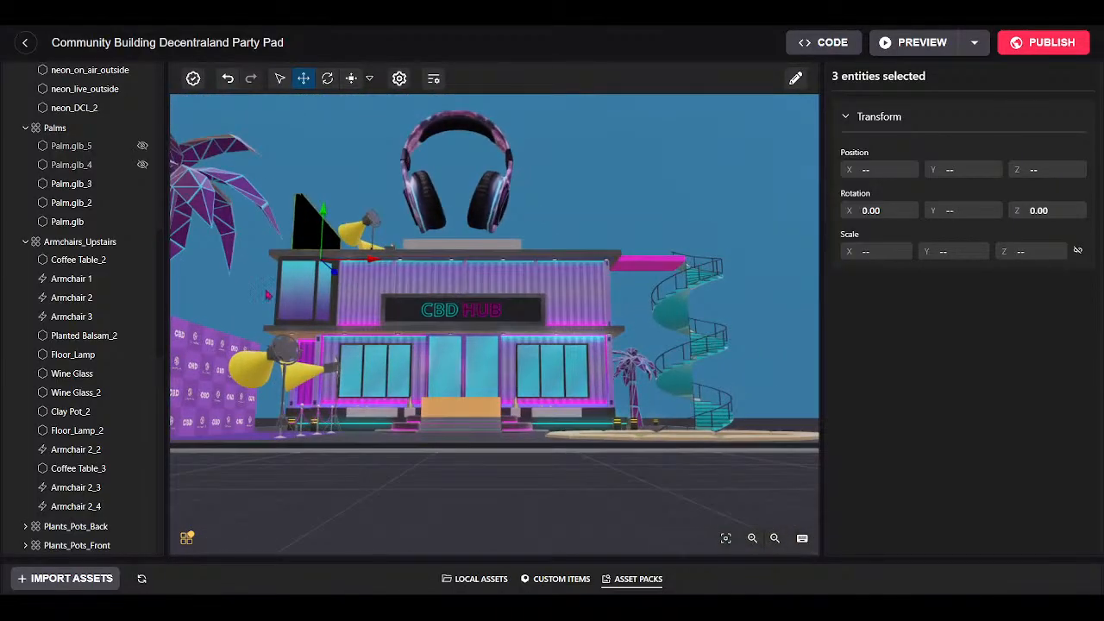
pyautogui.click(144, 151)
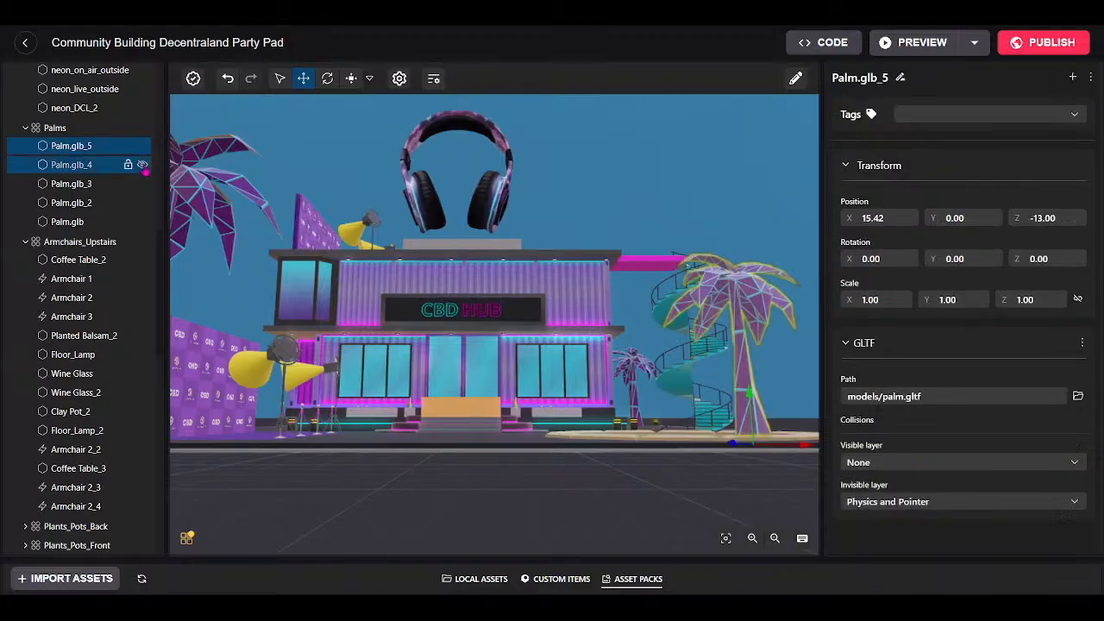
pyautogui.click(145, 168)
# Examine the building's facade with its palms, then inspect the upper-floor ledge, walls and neon strips up close.
pyautogui.scroll(-3, 493, 408)
pyautogui.moveTo(493, 409)
pyautogui.mouseDown()
pyautogui.moveTo(484, 451)
pyautogui.moveTo(470, 436)
pyautogui.moveTo(424, 468)
pyautogui.moveTo(521, 432)
pyautogui.moveTo(490, 412)
pyautogui.moveTo(476, 436)
pyautogui.moveTo(509, 423)
pyautogui.mouseUp()
pyautogui.scroll(3, 486, 453)
pyautogui.scroll(-3, 424, 469)
pyautogui.scroll(5, 496, 403)
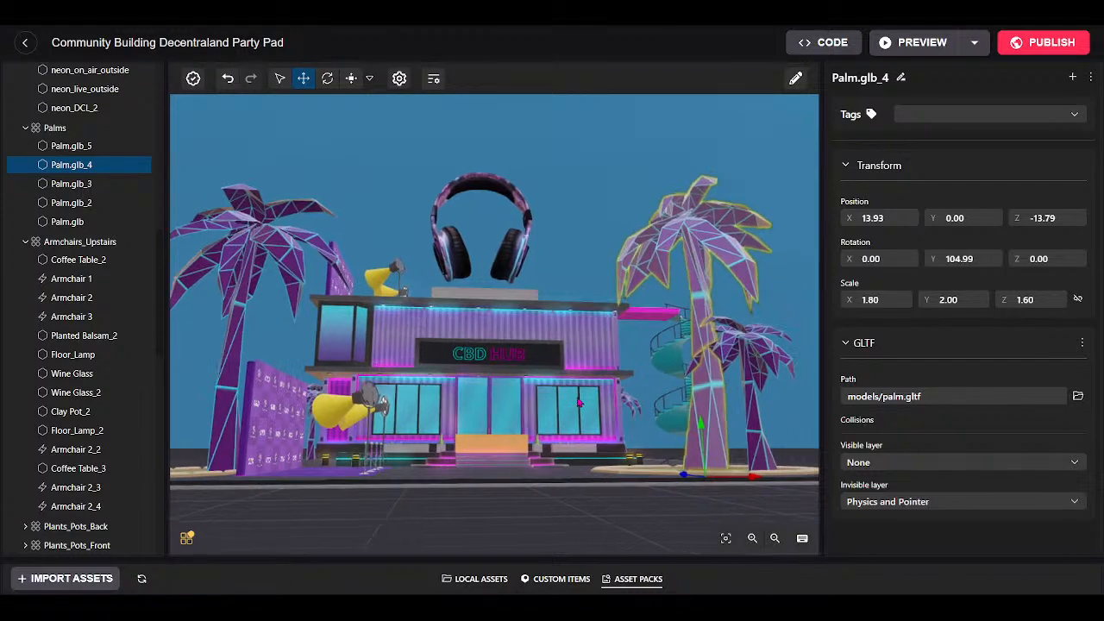
pyautogui.scroll(3, 573, 407)
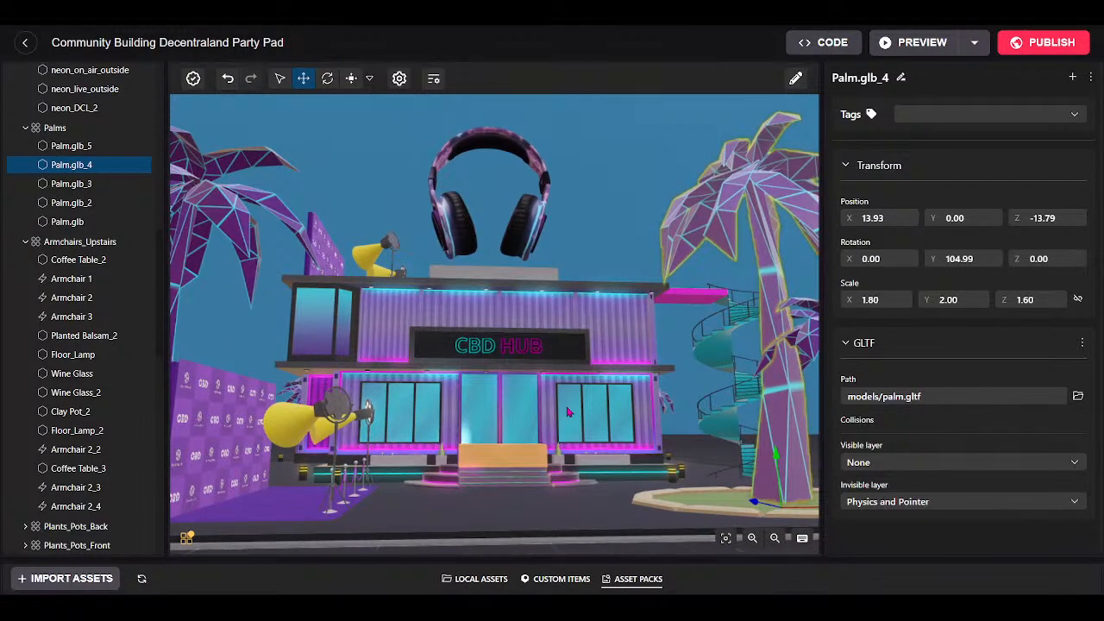
pyautogui.scroll(6, 562, 410)
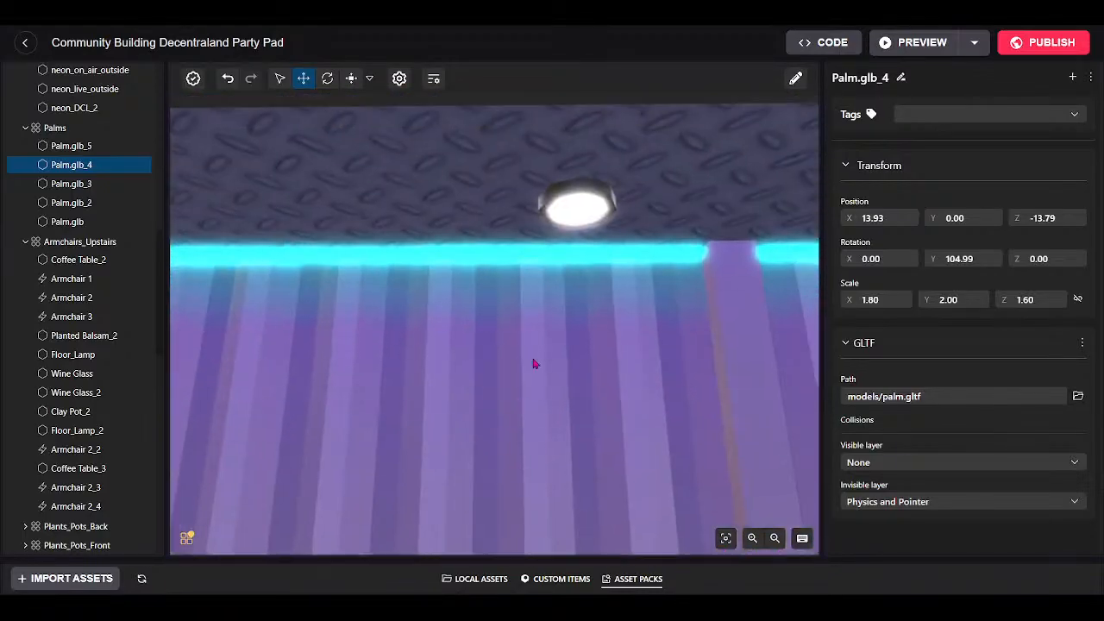
pyautogui.moveTo(534, 364); pyautogui.dragTo(529, 281)
pyautogui.moveTo(609, 343); pyautogui.dragTo(320, 555)
pyautogui.scroll(-5, 494, 324)
pyautogui.scroll(4, 495, 325)
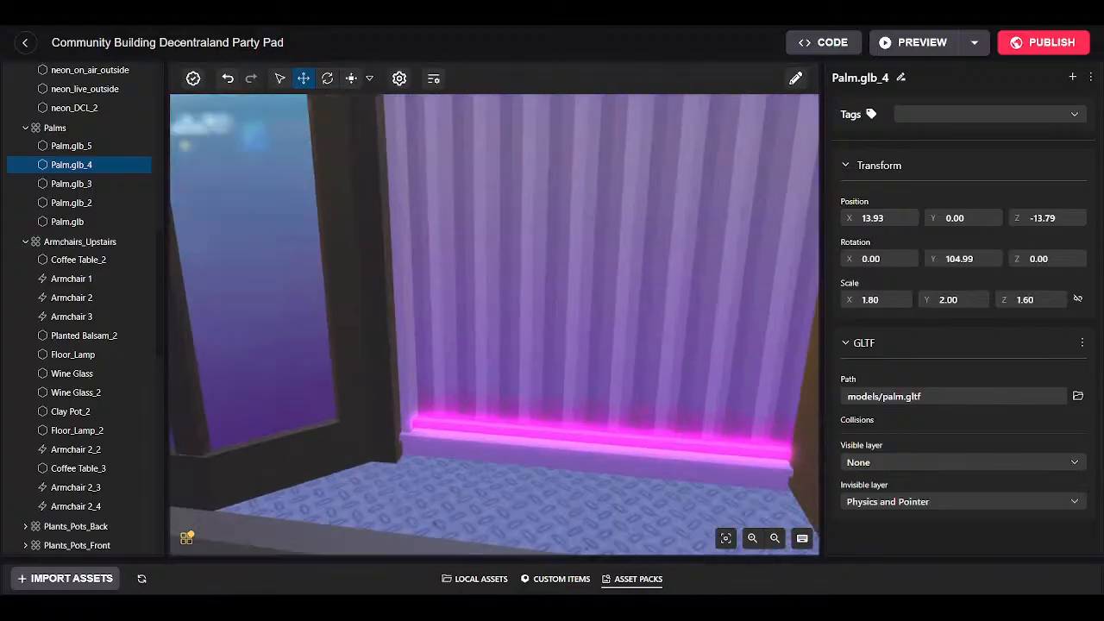
pyautogui.moveTo(494, 325); pyautogui.dragTo(458, 276)
pyautogui.press('w')
pyautogui.moveTo(537, 545); pyautogui.dragTo(745, 380)
pyautogui.moveTo(688, 318); pyautogui.dragTo(468, 548)
pyautogui.scroll(-10, 468, 548)
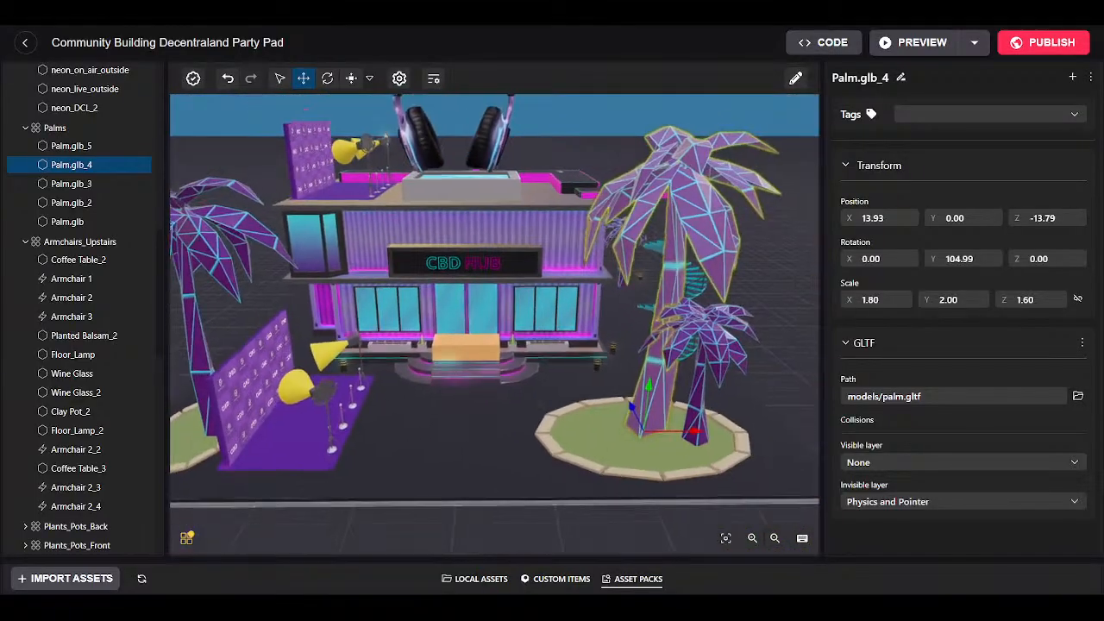
# Examine the palm in the grass bed behind the ground-level photo wall and the surrounding front yard.
pyautogui.scroll(5, 509, 320)
pyautogui.moveTo(563, 465); pyautogui.dragTo(525, 488)
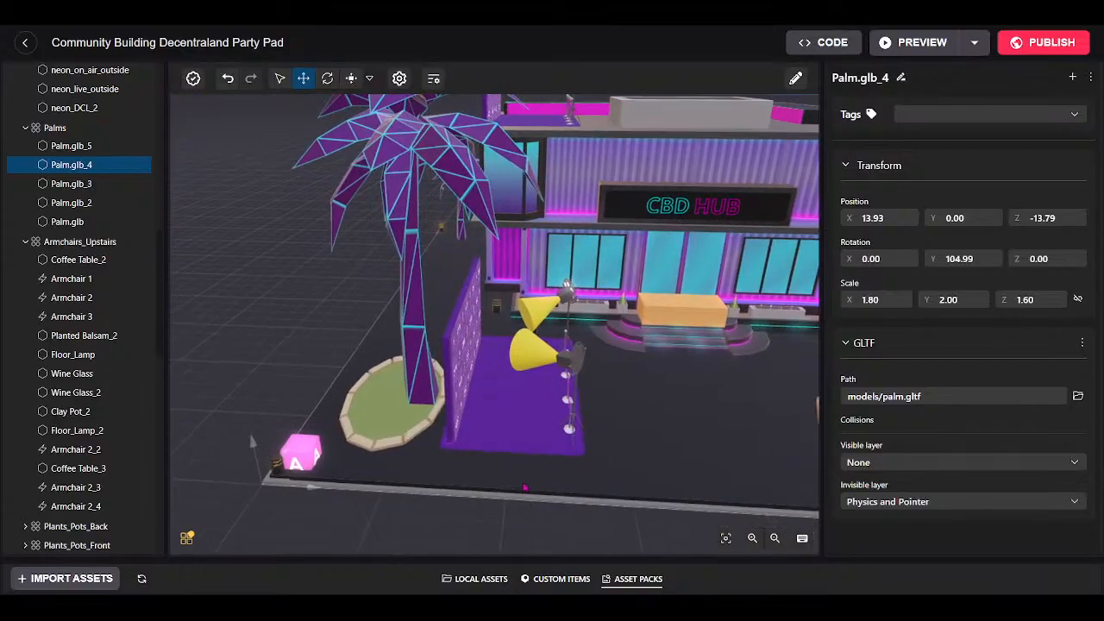
pyautogui.click(409, 379)
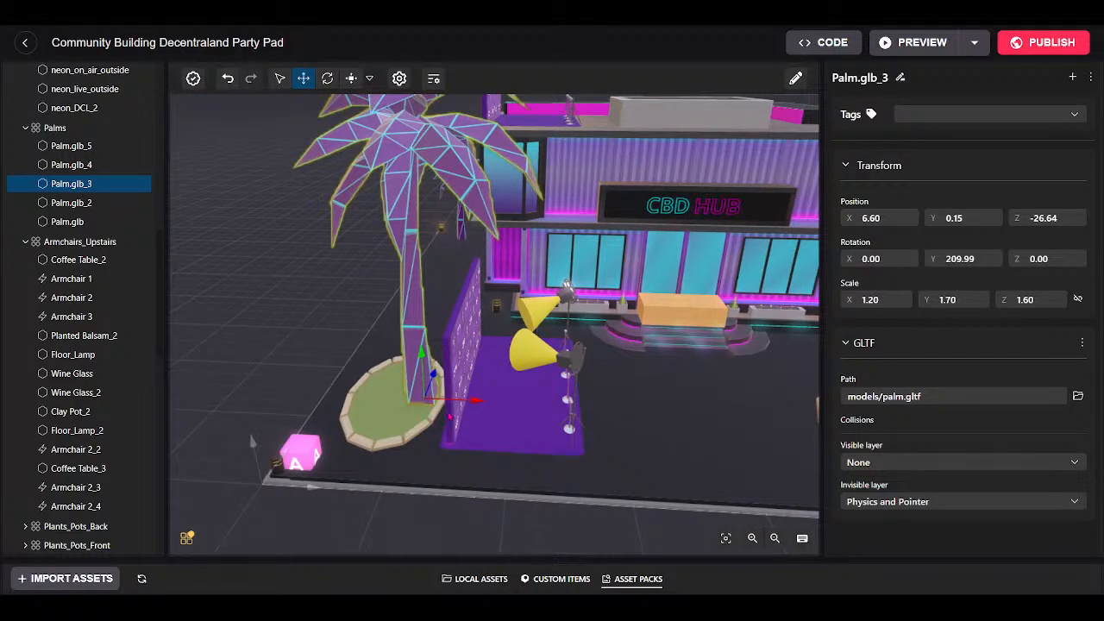
pyautogui.scroll(-3, 414, 374)
pyautogui.moveTo(414, 374); pyautogui.dragTo(346, 443)
pyautogui.scroll(4, 688, 464)
pyautogui.scroll(-4, 616, 392)
pyautogui.scroll(8, 615, 394)
pyautogui.scroll(-3, 610, 422)
pyautogui.scroll(-4, 342, 441)
# Duplicate Large Round Brick Grass Bed_2 and move the copy under the spiral staircase at X 27.70, Z 14.02.
pyautogui.click(667, 355)
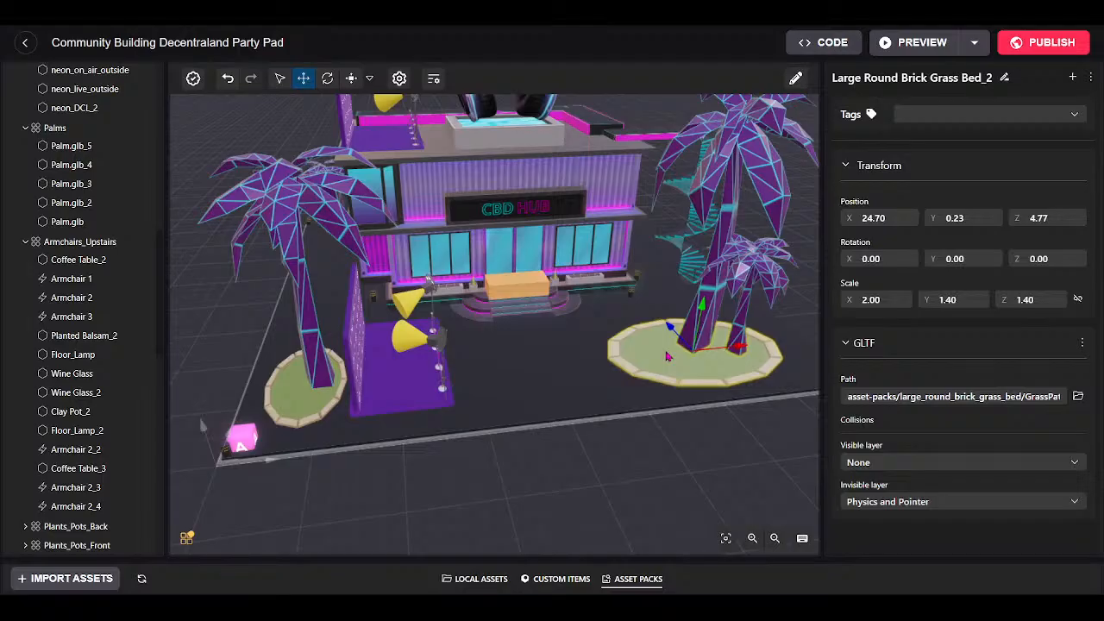
pyautogui.scroll(-10, 128, 377)
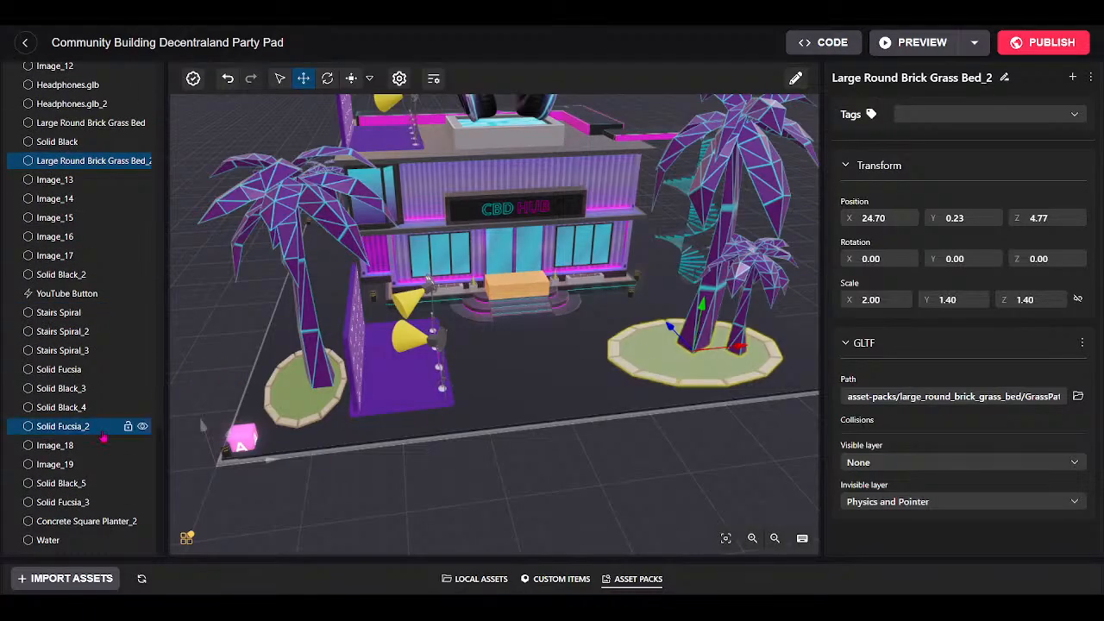
pyautogui.rightClick(102, 167)
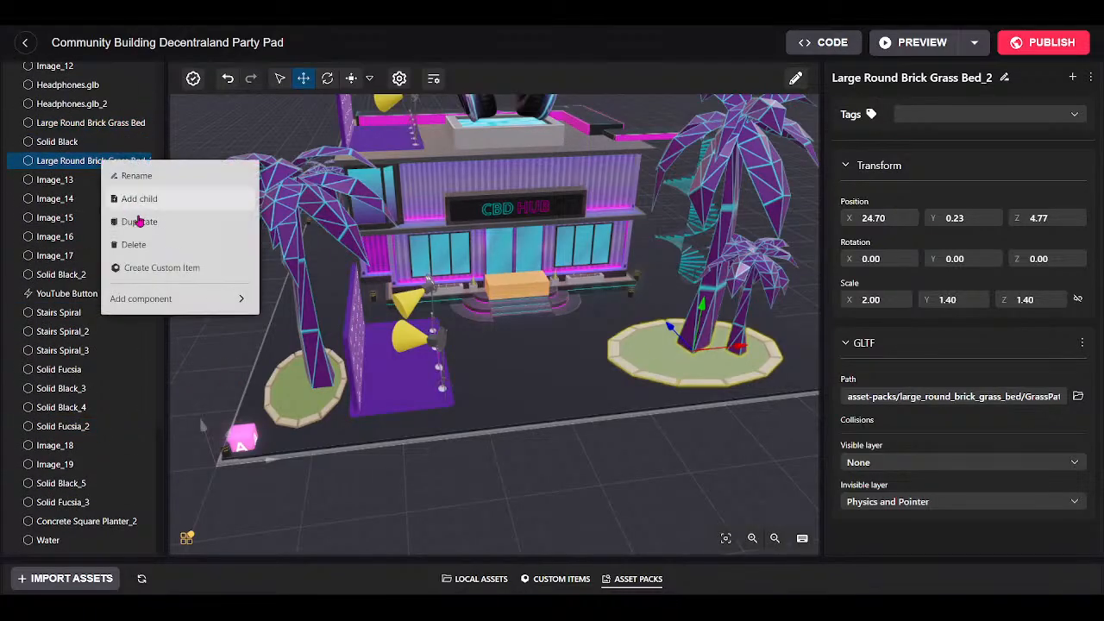
pyautogui.click(136, 218)
pyautogui.click(304, 79)
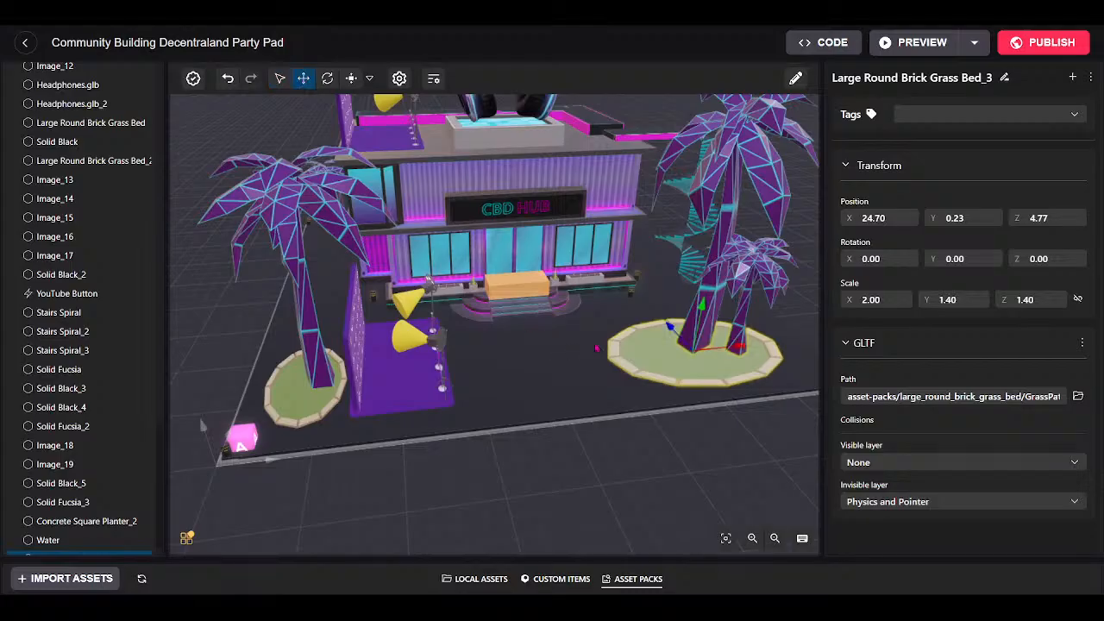
pyautogui.moveTo(669, 333); pyautogui.dragTo(703, 297)
pyautogui.moveTo(704, 298); pyautogui.dragTo(384, 325, button='right')
# Shrink the copied grass bed to scale X 1.20, Z 1.00 and shift it to X 28.70, Z 14.52.
pyautogui.click(349, 79)
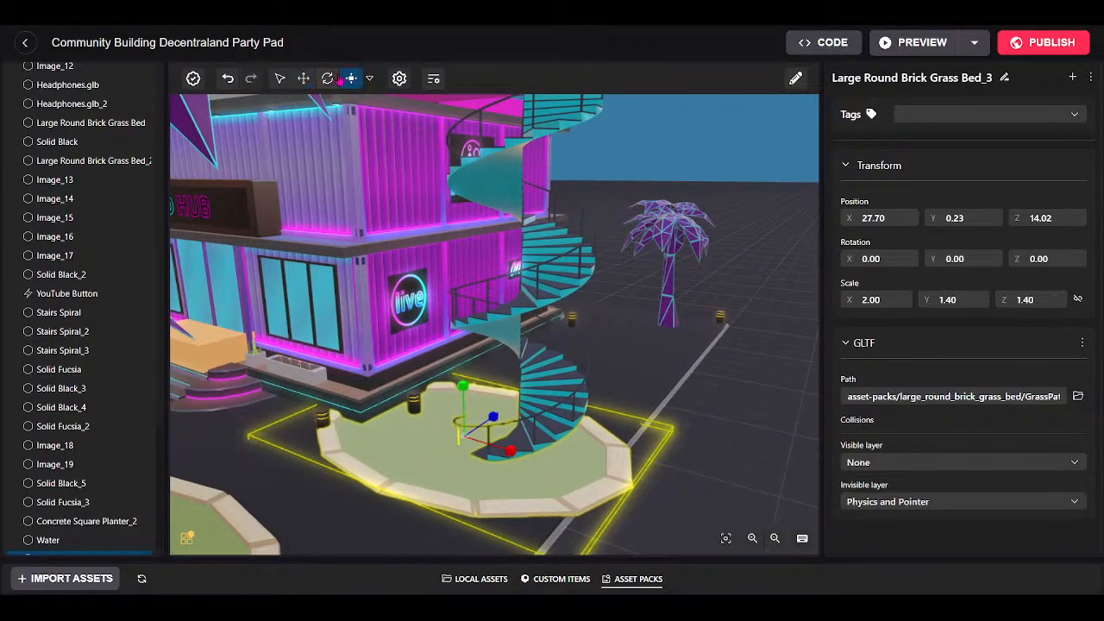
pyautogui.moveTo(511, 450); pyautogui.dragTo(445, 416)
pyautogui.click(297, 79)
pyautogui.moveTo(506, 460); pyautogui.dragTo(533, 476)
pyautogui.moveTo(517, 429); pyautogui.dragTo(527, 420)
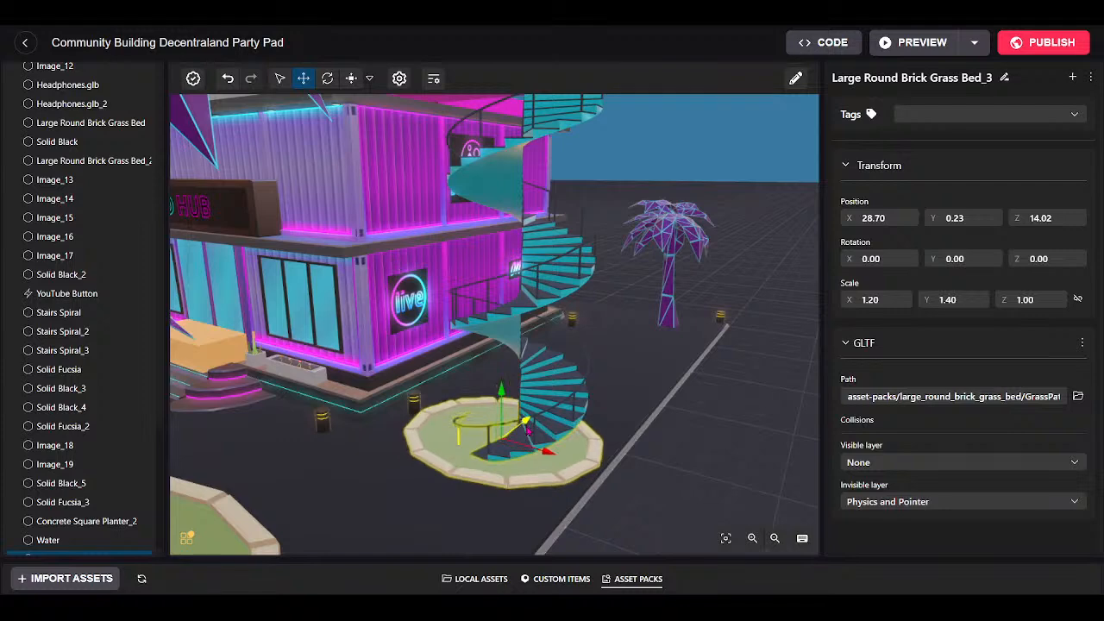
# Fine-tune the staircase grass bed's scale to X 1.10 and Z 1.20 so it surrounds the lowest steps.
pyautogui.click(353, 80)
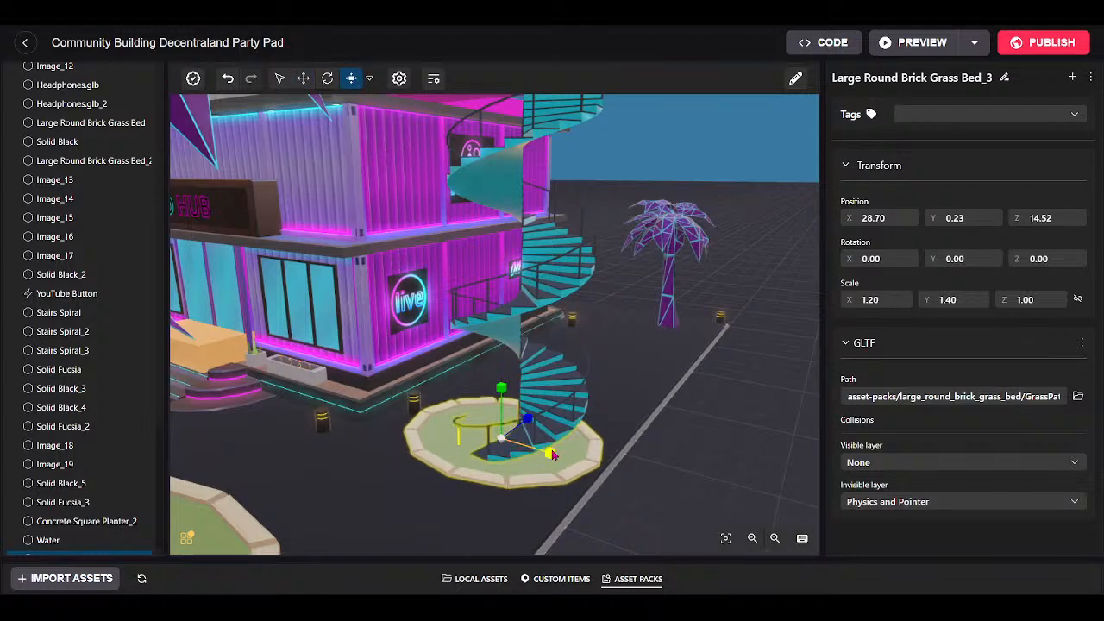
pyautogui.moveTo(530, 450); pyautogui.dragTo(439, 550)
pyautogui.scroll(5, 519, 425)
pyautogui.scroll(-5, 530, 425)
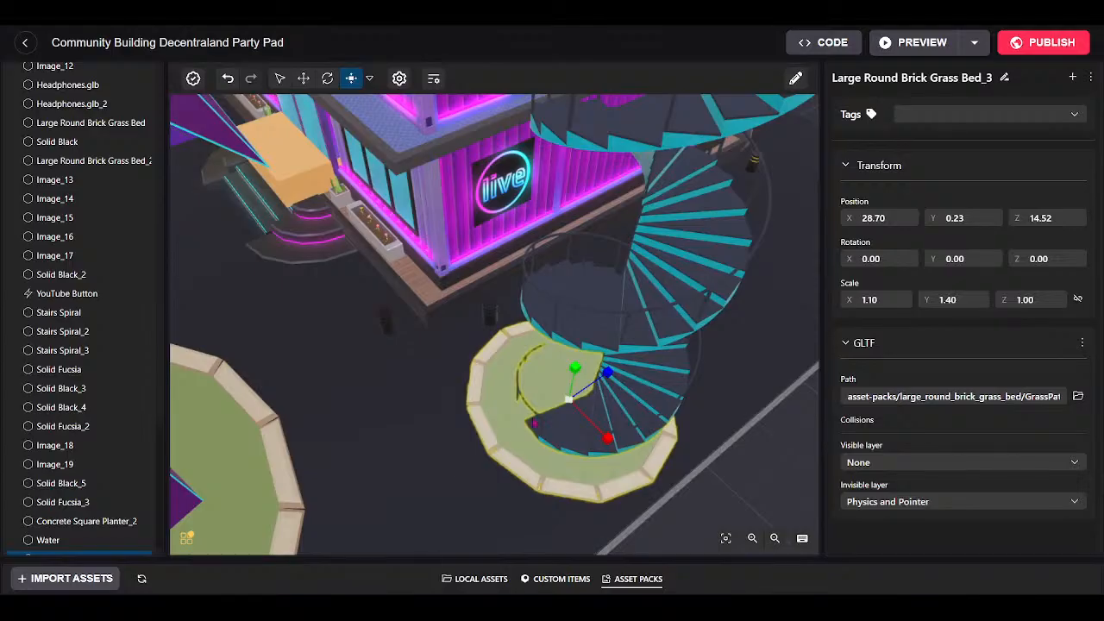
pyautogui.moveTo(617, 380); pyautogui.dragTo(643, 349)
# Examine the whole building from the front, including the palms, grass beds and rooftop furnishings.
pyautogui.moveTo(585, 477); pyautogui.dragTo(759, 310)
pyautogui.press('w')
pyautogui.scroll(-5, 592, 403)
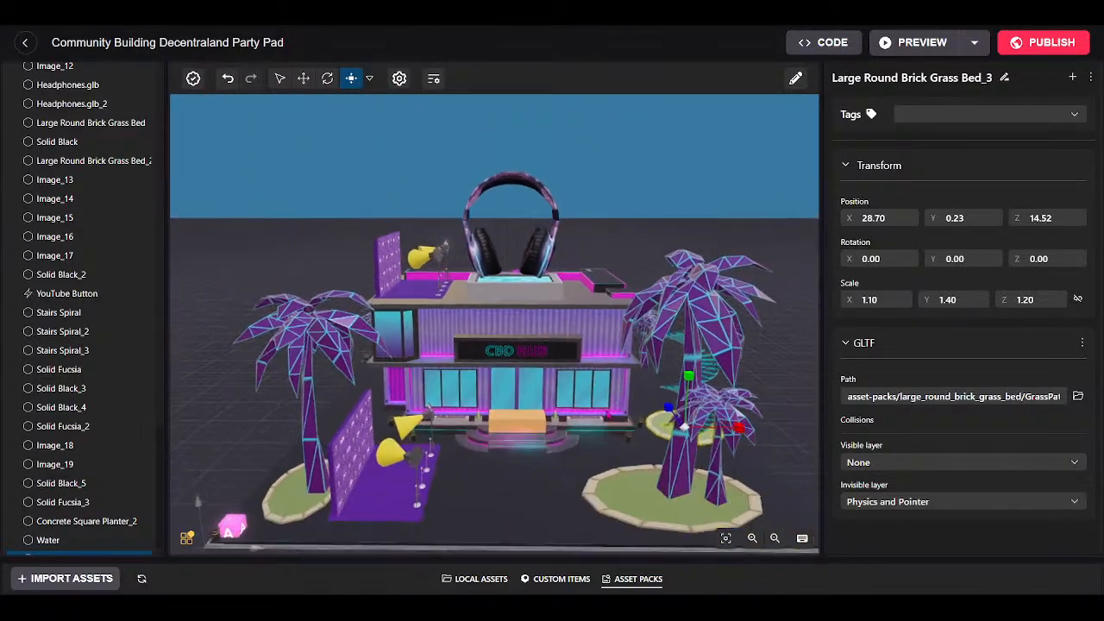
pyautogui.moveTo(591, 403); pyautogui.dragTo(625, 442)
pyautogui.scroll(1, 625, 443)
pyautogui.scroll(1, 619, 454)
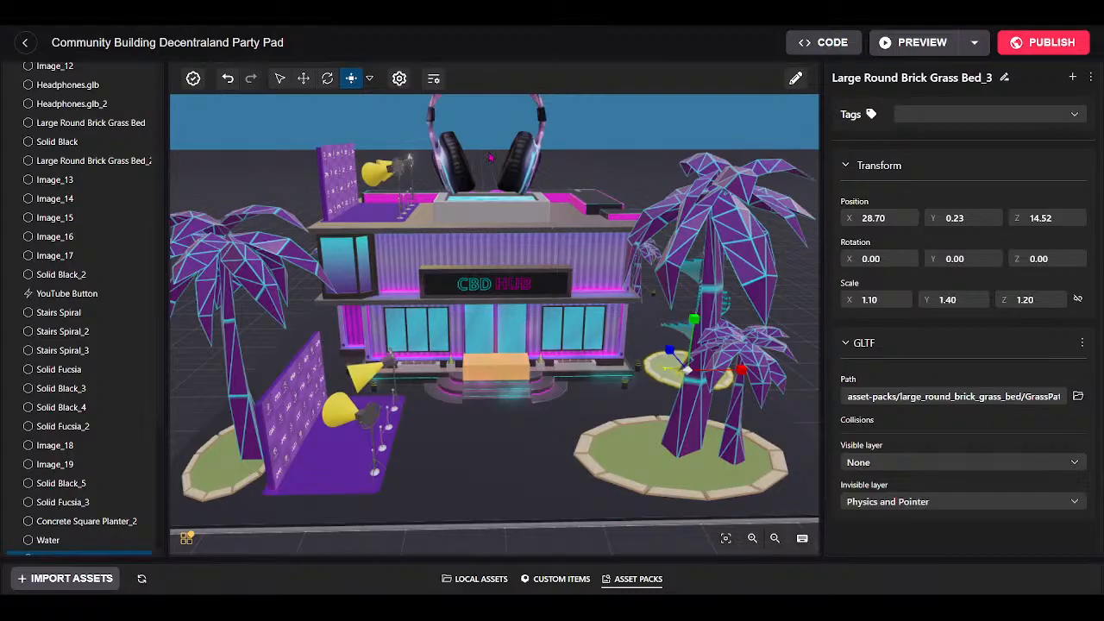
# Choose to publish the scene to owned land and place it on the map at parcel -139,94.
pyautogui.moveTo(509, 251); pyautogui.dragTo(524, 241)
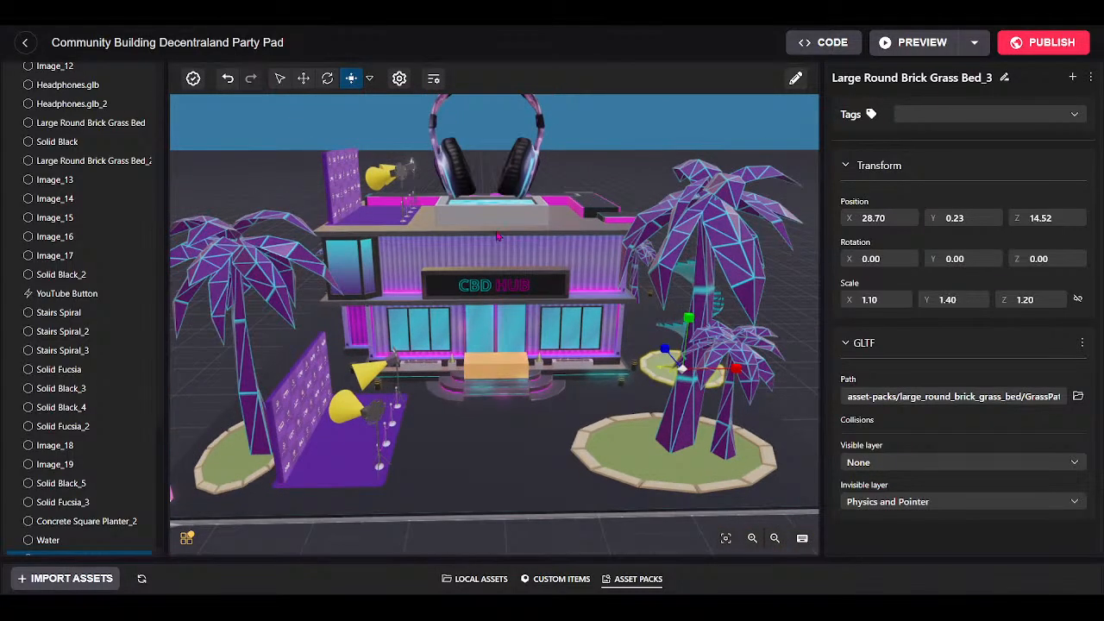
pyautogui.click(1029, 53)
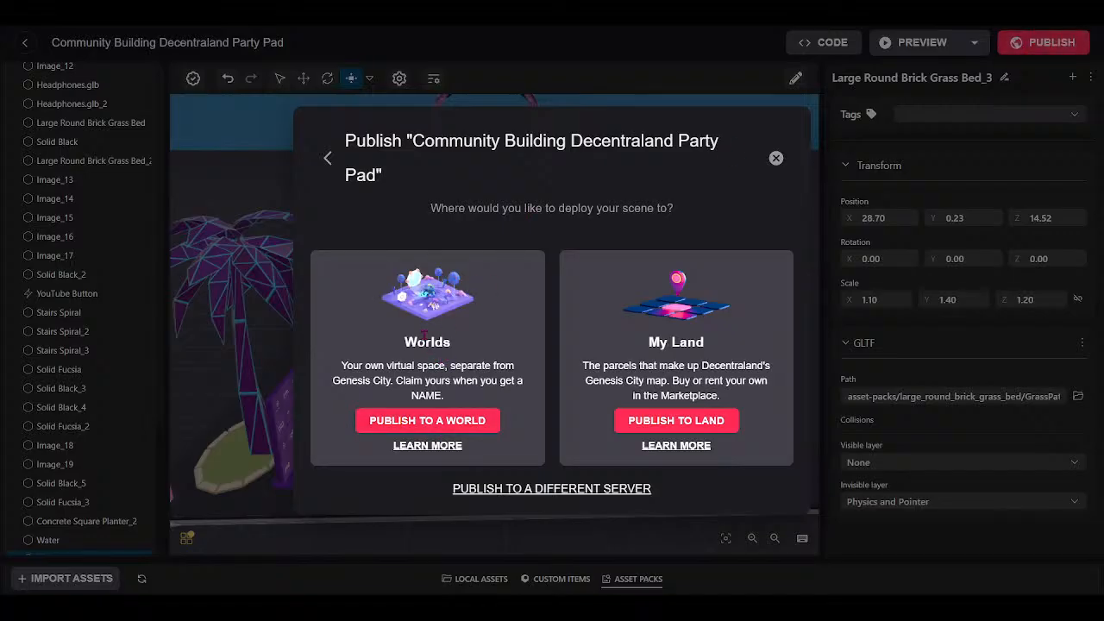
pyautogui.click(669, 418)
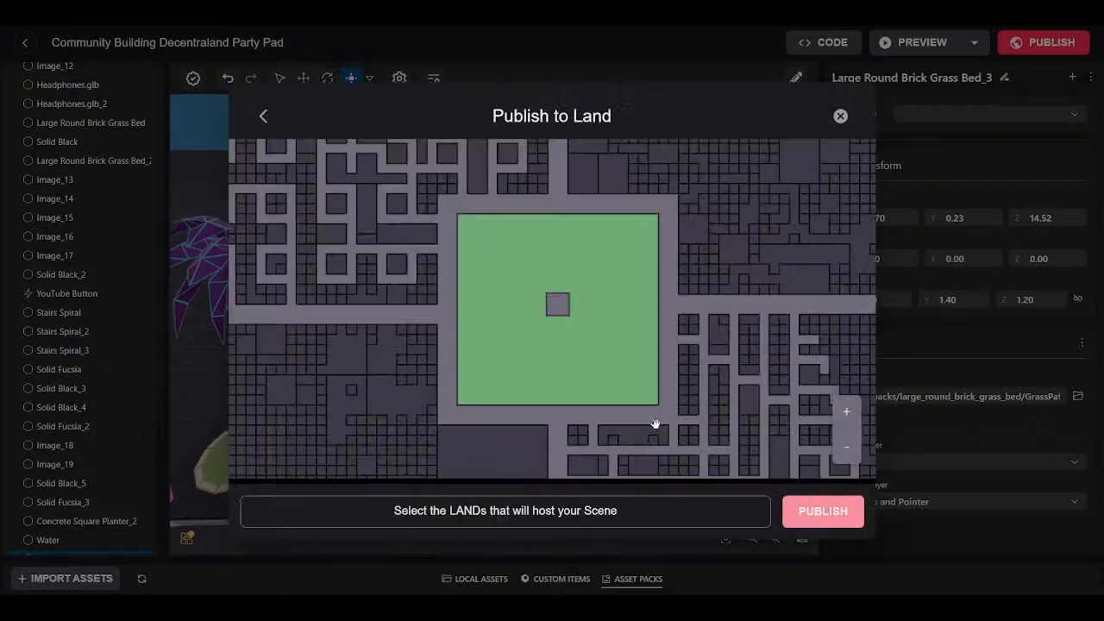
pyautogui.moveTo(513, 224); pyautogui.dragTo(580, 429)
pyautogui.scroll(-3, 498, 229)
pyautogui.moveTo(485, 142); pyautogui.dragTo(526, 422)
pyautogui.moveTo(505, 197); pyautogui.dragTo(513, 416)
pyautogui.moveTo(515, 163); pyautogui.dragTo(523, 361)
pyautogui.moveTo(526, 219); pyautogui.dragTo(532, 271)
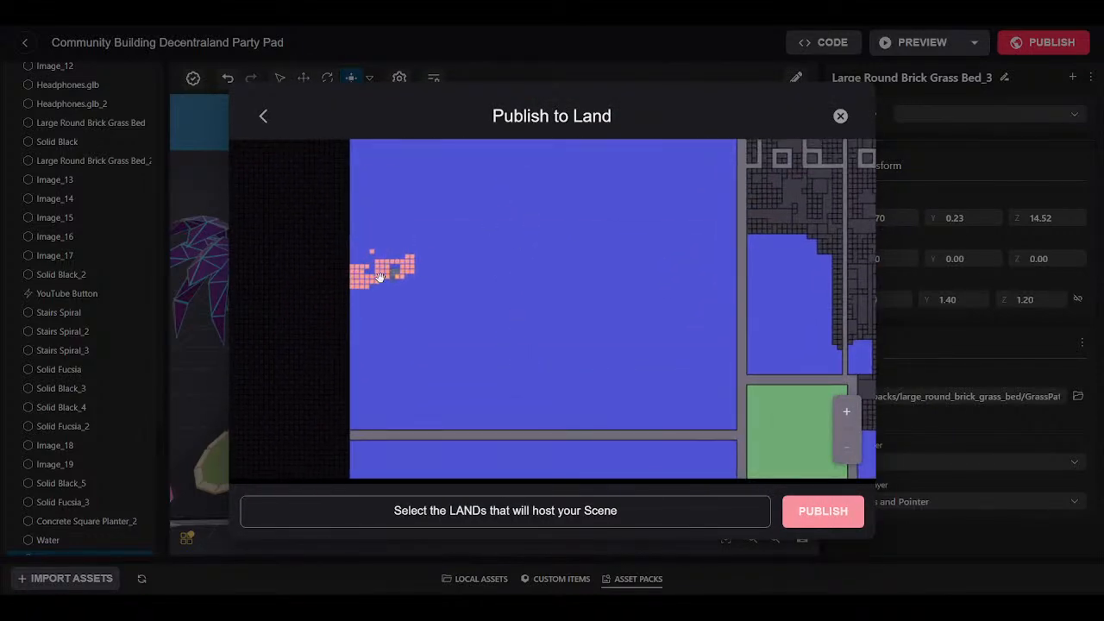
pyautogui.scroll(3, 379, 279)
pyautogui.moveTo(379, 279); pyautogui.dragTo(702, 368)
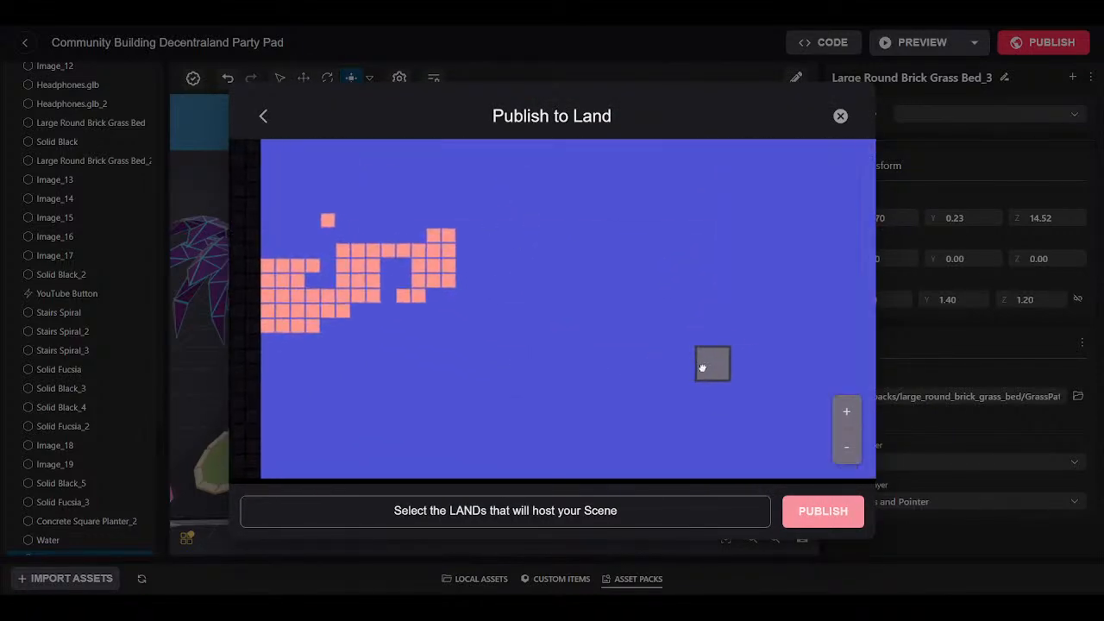
pyautogui.click(437, 283)
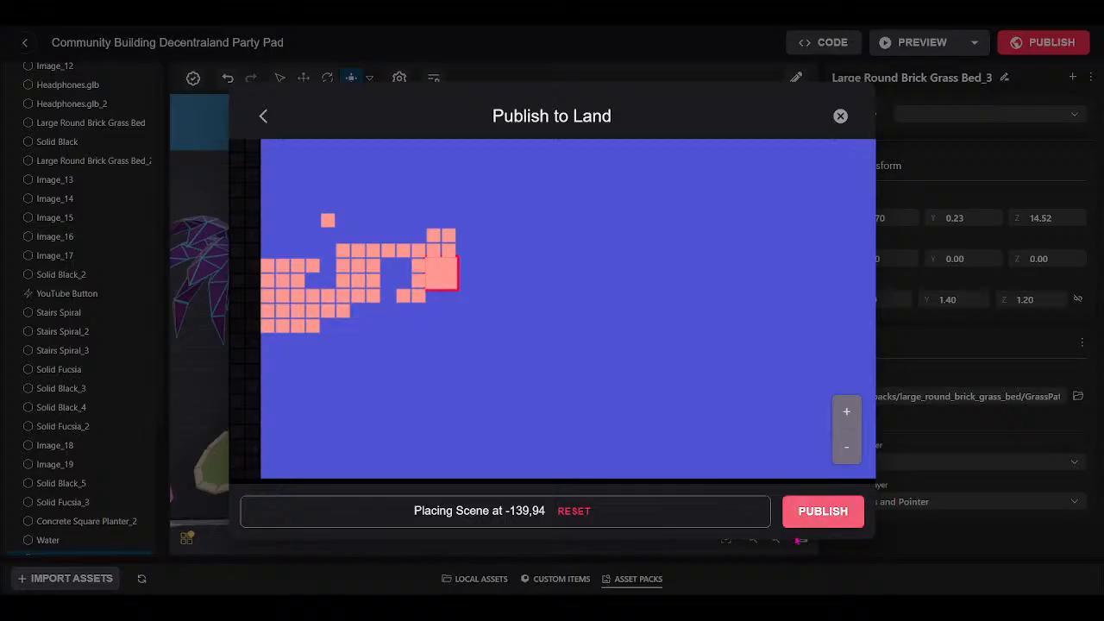
# Publish the scene's files to the chosen parcel on Mainnet and dismiss the publishing progress dialog.
pyautogui.click(811, 516)
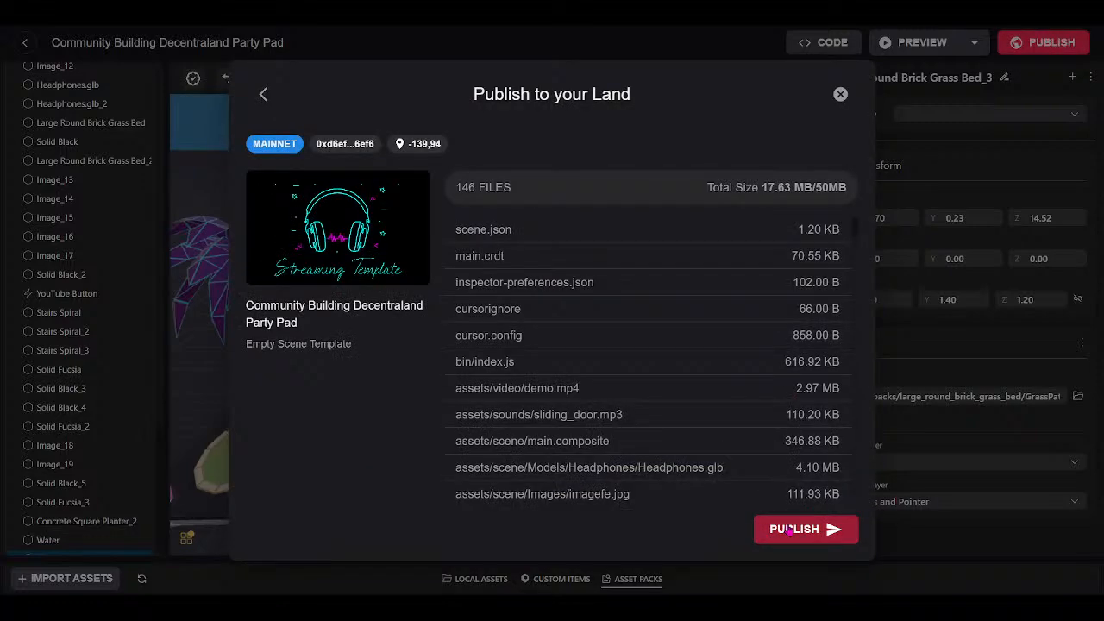
pyautogui.click(790, 529)
pyautogui.click(691, 398)
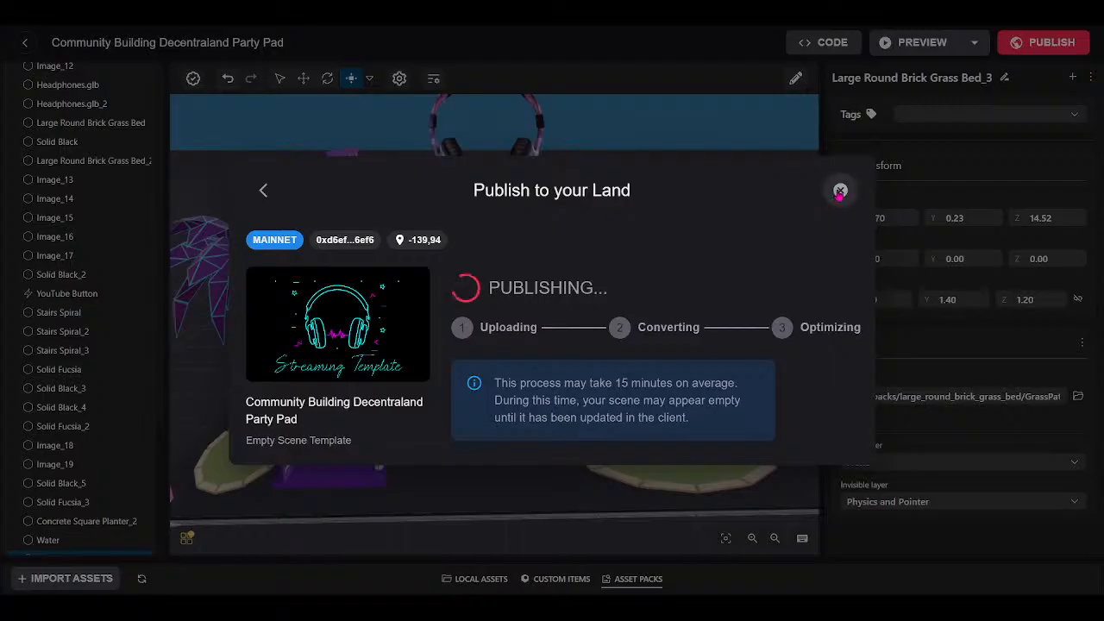
pyautogui.click(840, 190)
# Examine the building's front facade, entrance and ground-level photo wall from close up.
pyautogui.moveTo(610, 295); pyautogui.dragTo(606, 379)
pyautogui.scroll(3, 605, 379)
pyautogui.scroll(10, 605, 379)
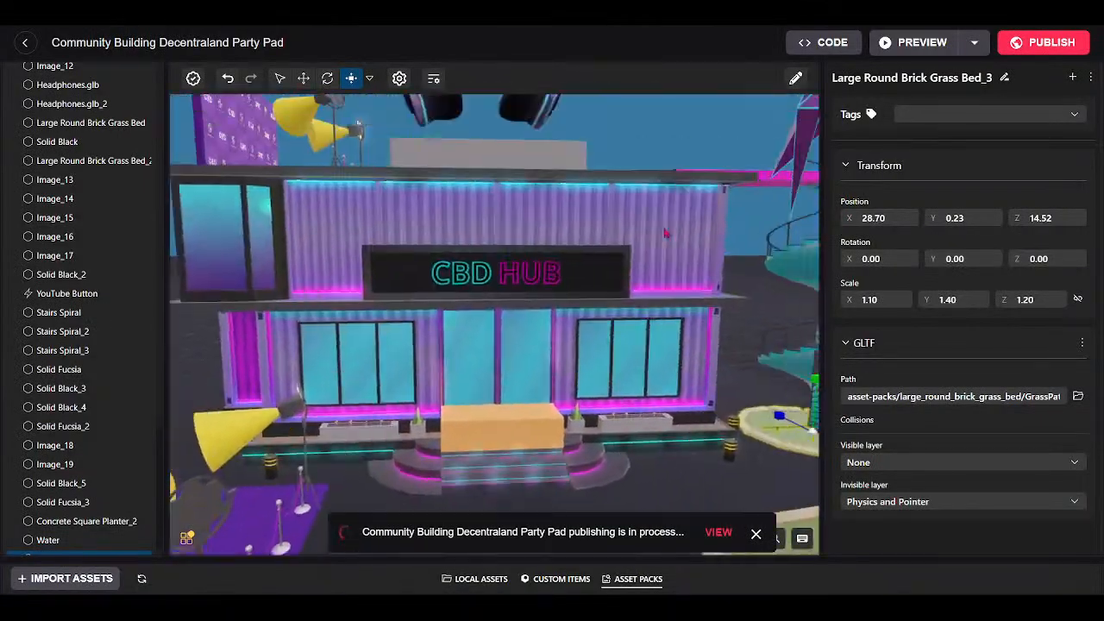
pyautogui.scroll(-10, 643, 188)
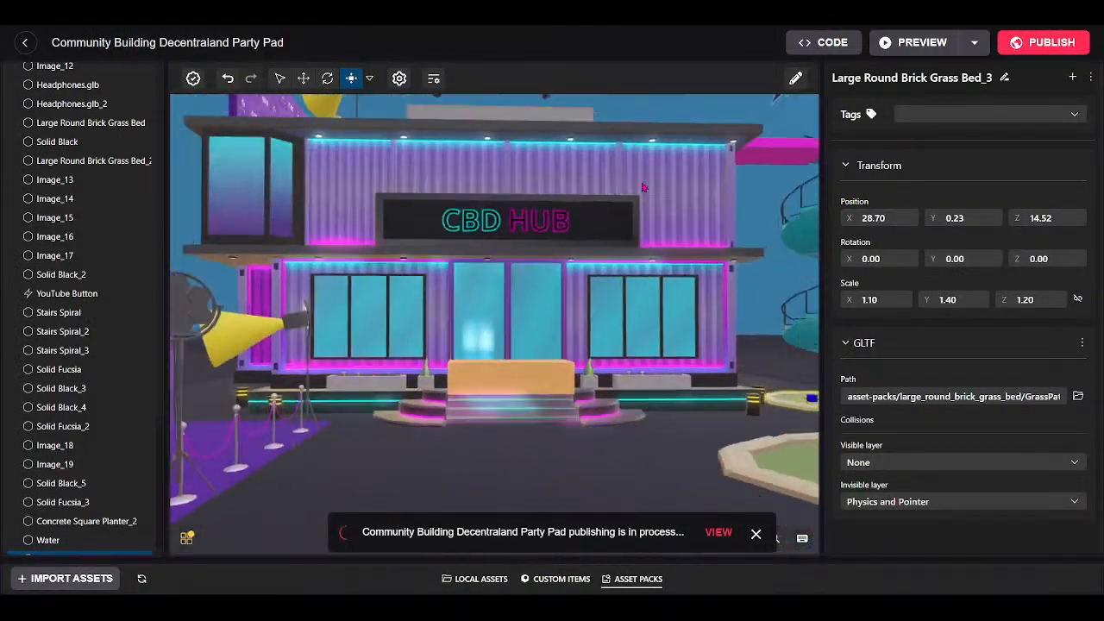
pyautogui.moveTo(643, 188); pyautogui.dragTo(517, 252)
pyautogui.scroll(4, 540, 158)
pyautogui.scroll(3, 540, 158)
pyautogui.scroll(8, 516, 252)
pyautogui.scroll(-10, 515, 252)
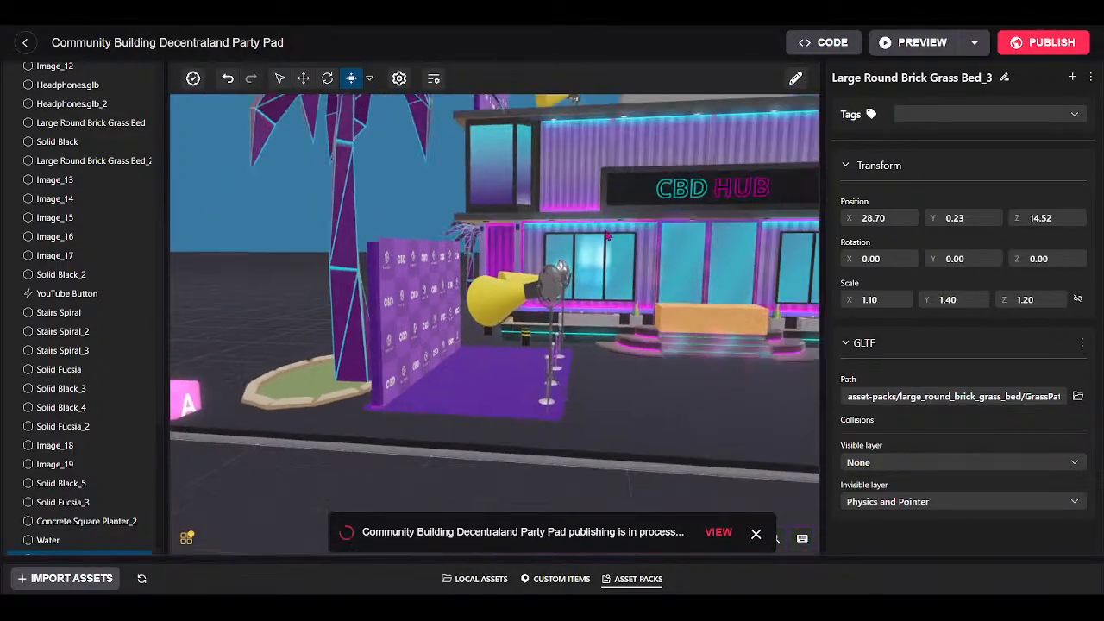
pyautogui.scroll(2, 616, 197)
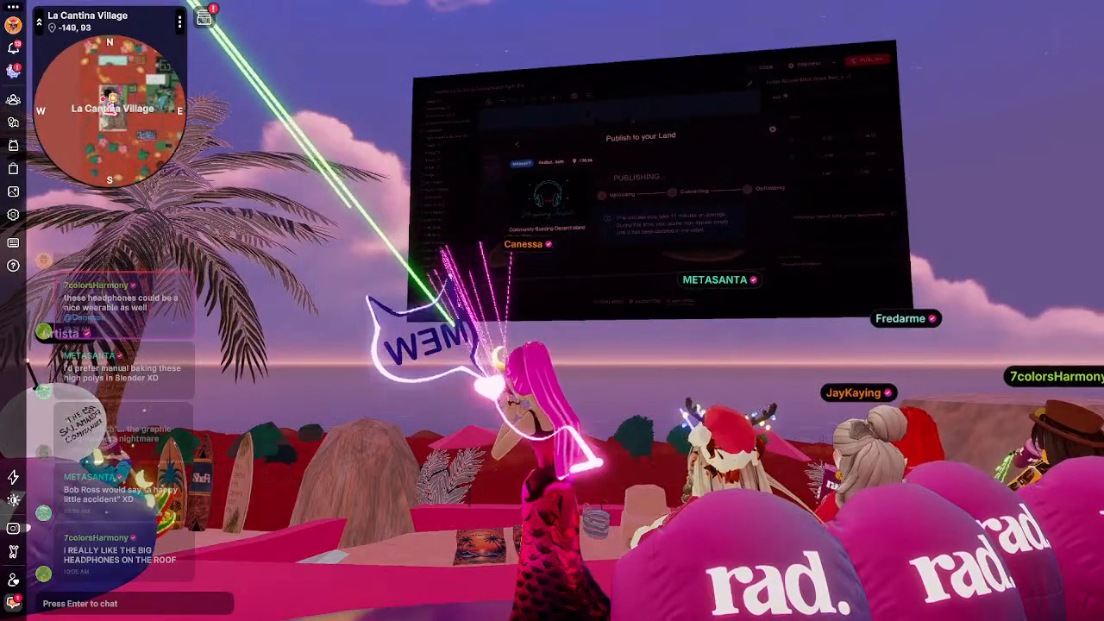
# Switch to the Decentraland client and read back through the Nearby chat at La Cantina Village.
pyautogui.rightClick(779, 599)
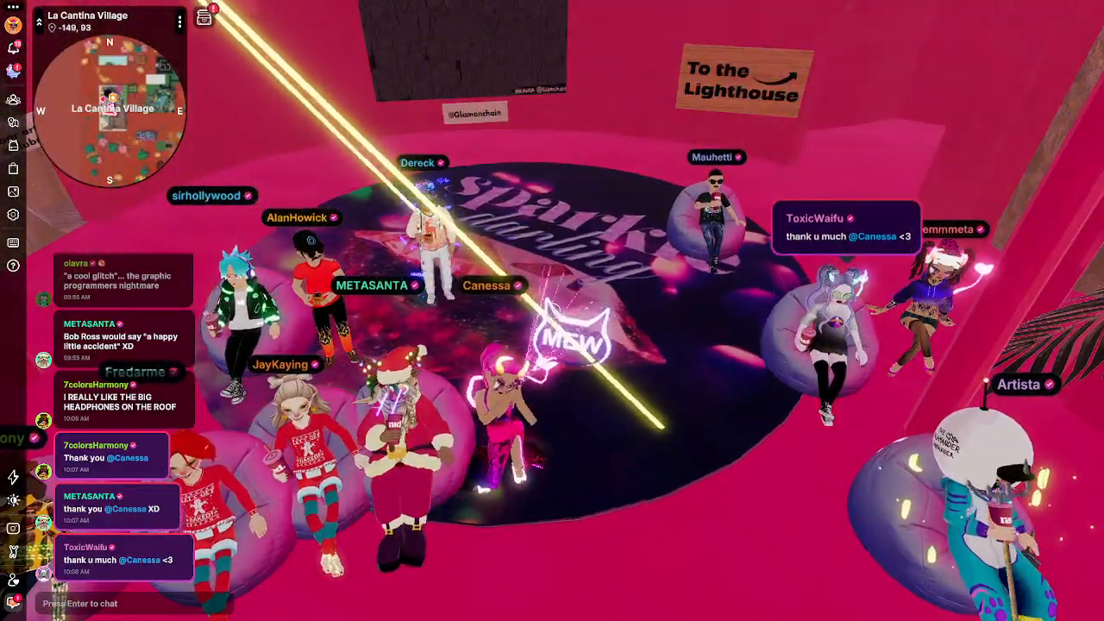
pyautogui.moveTo(553, 312); pyautogui.dragTo(552, 311)
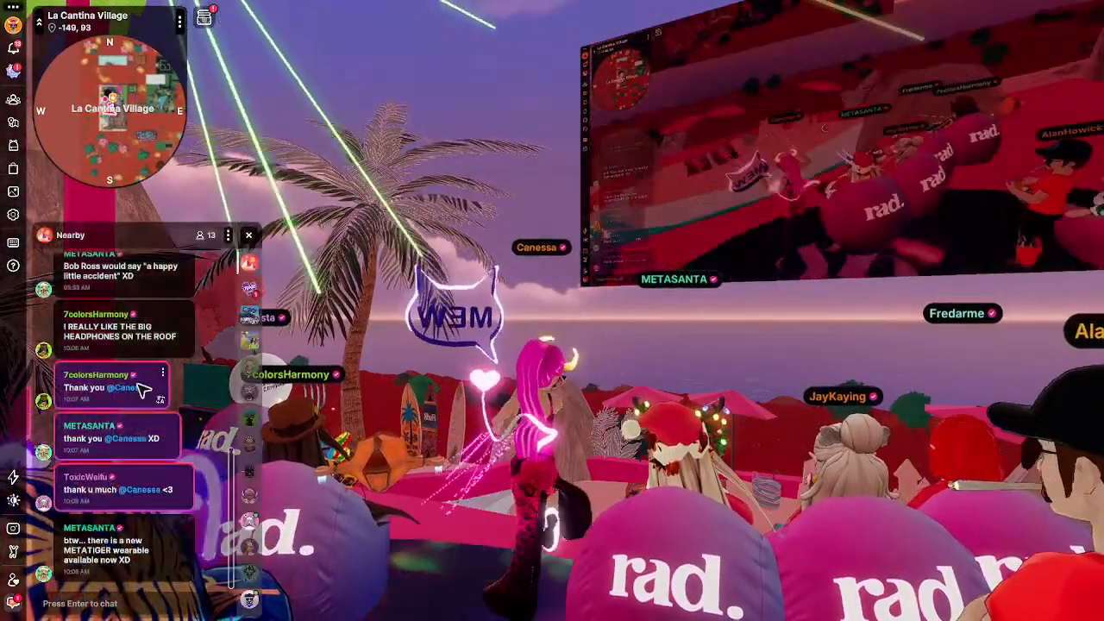
pyautogui.scroll(3, 164, 365)
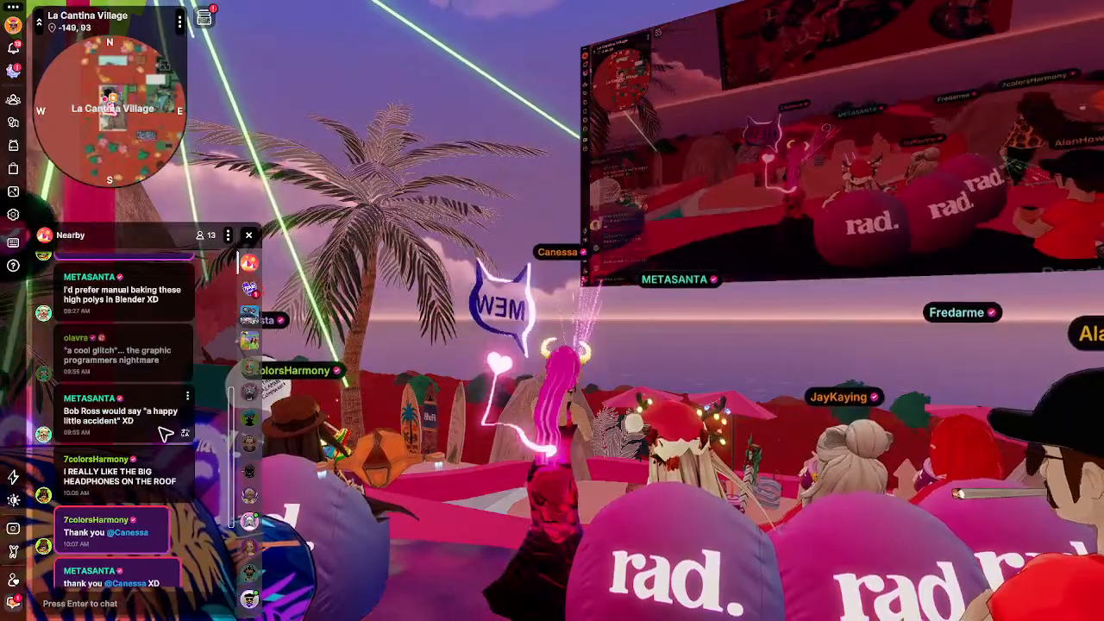
pyautogui.scroll(1, 169, 438)
pyautogui.scroll(-1, 169, 448)
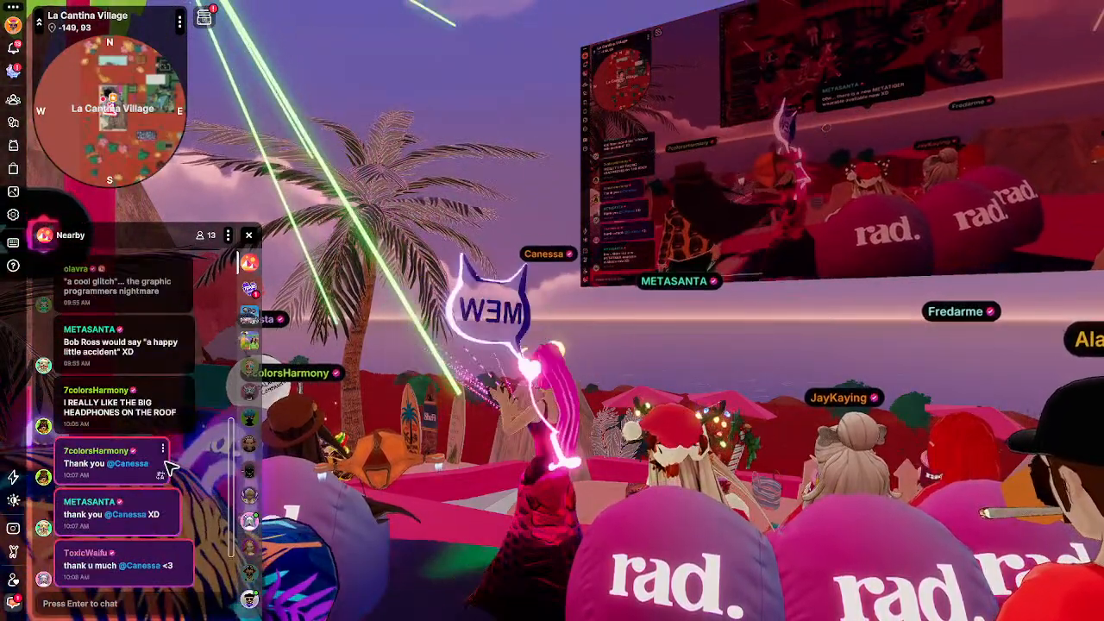
pyautogui.rightClick(345, 466)
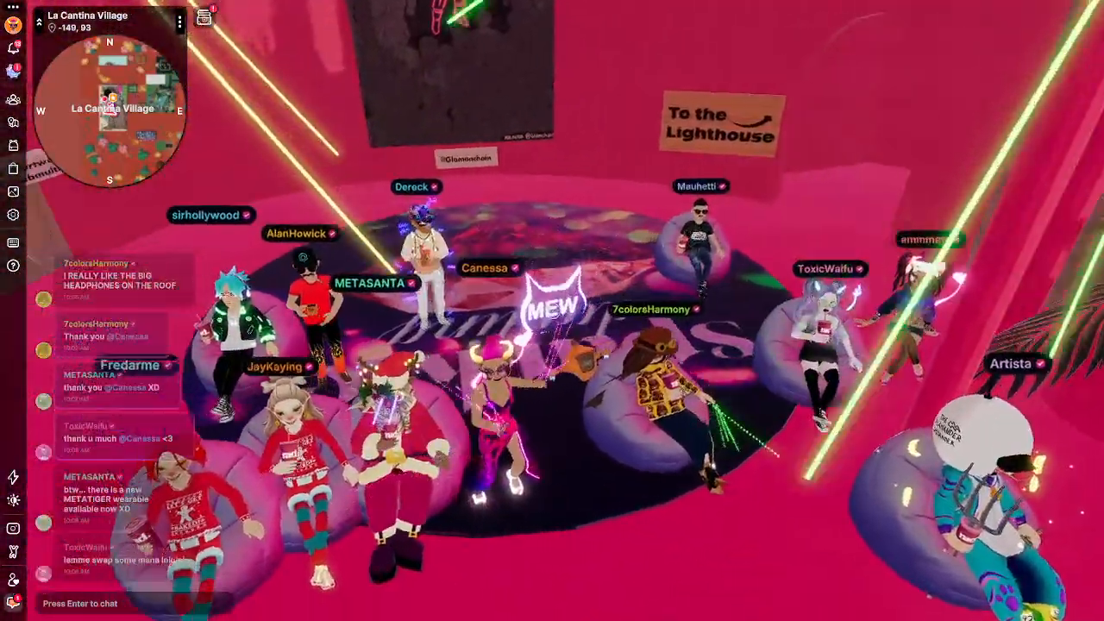
# Frame the group of avatars at La Cantina with the in-world camera, hiding the interface and name tags for the view.
pyautogui.press('u')
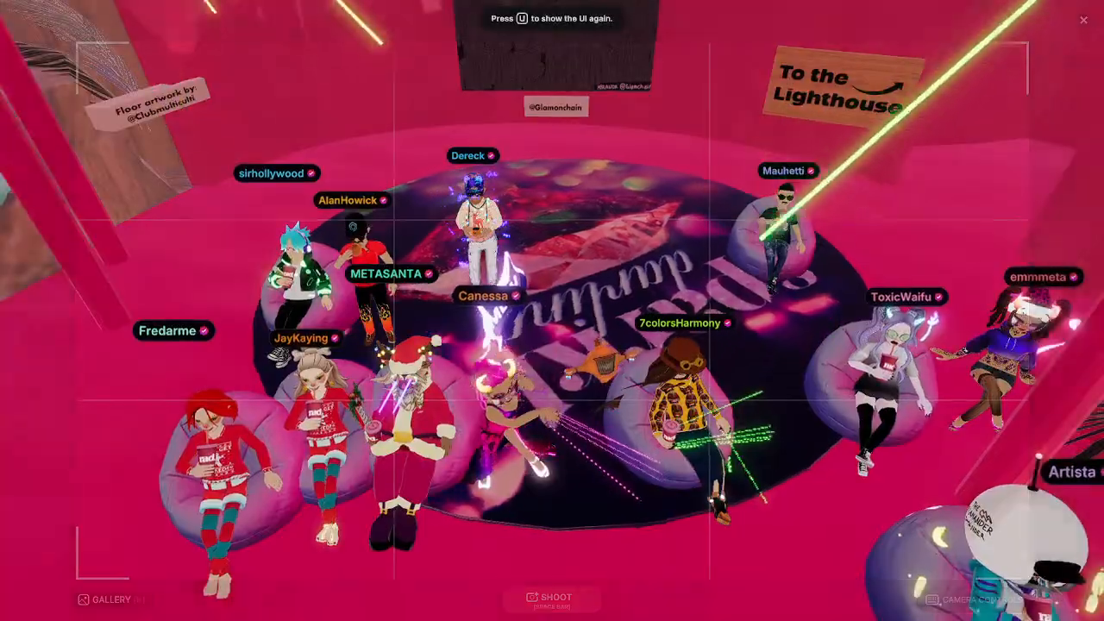
pyautogui.press('n')
pyautogui.press('s')
pyautogui.press('w')
pyautogui.press('w')
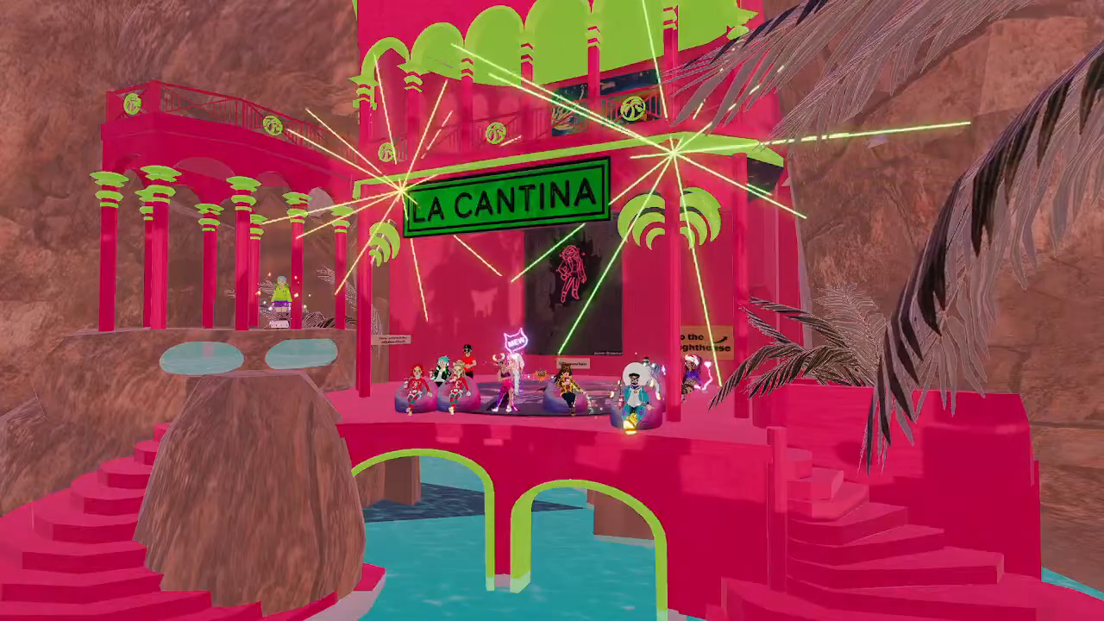
pyautogui.press('w')
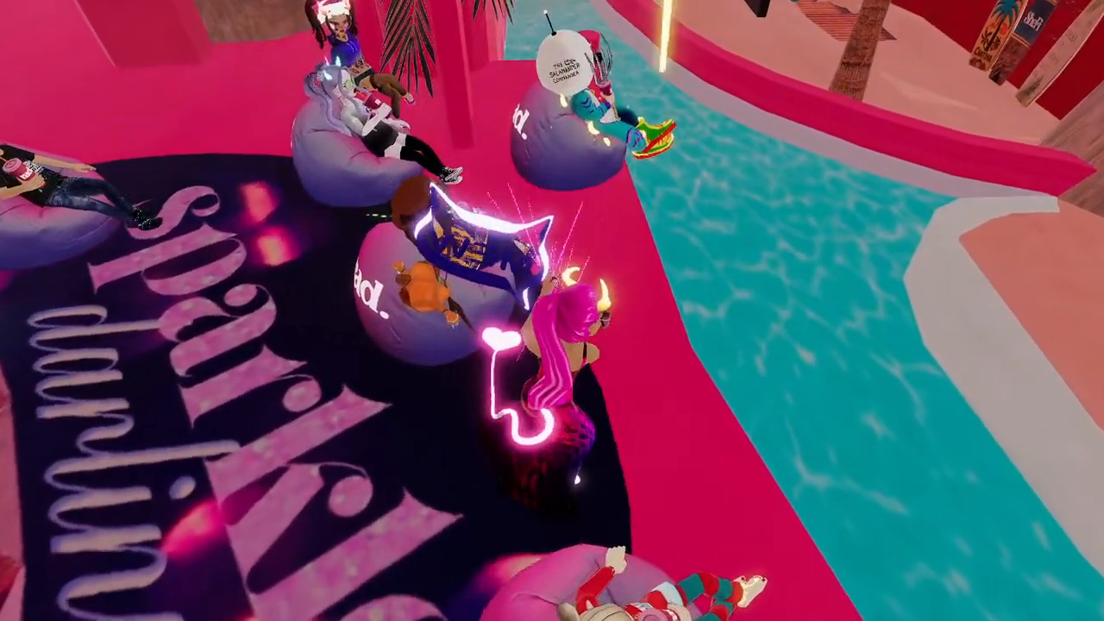
pyautogui.press('u')
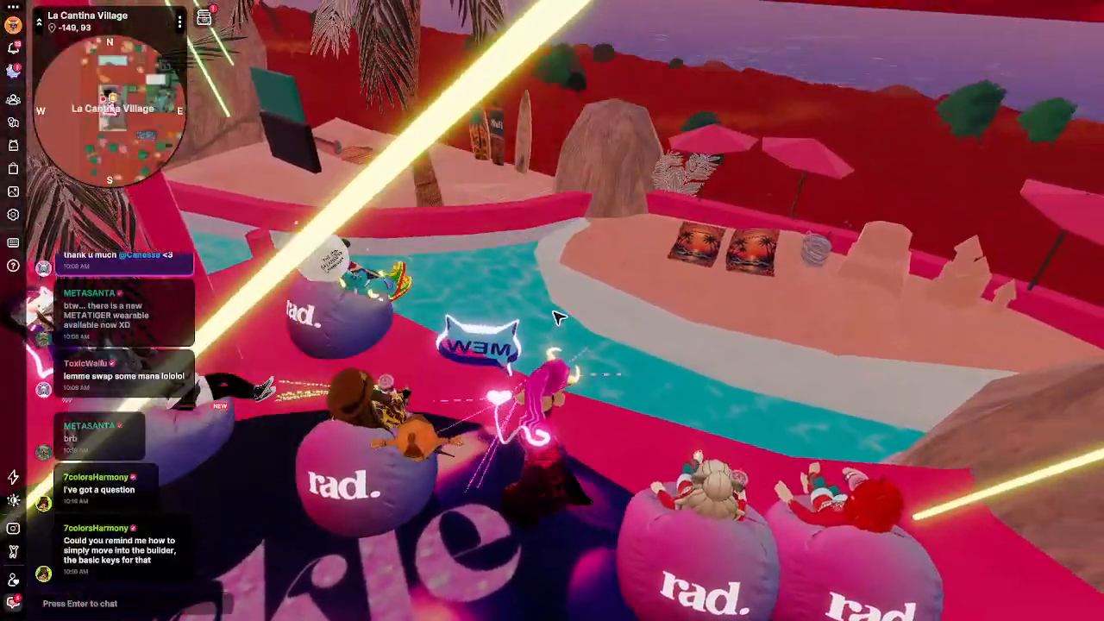
pyautogui.moveTo(547, 561); pyautogui.dragTo(552, 563)
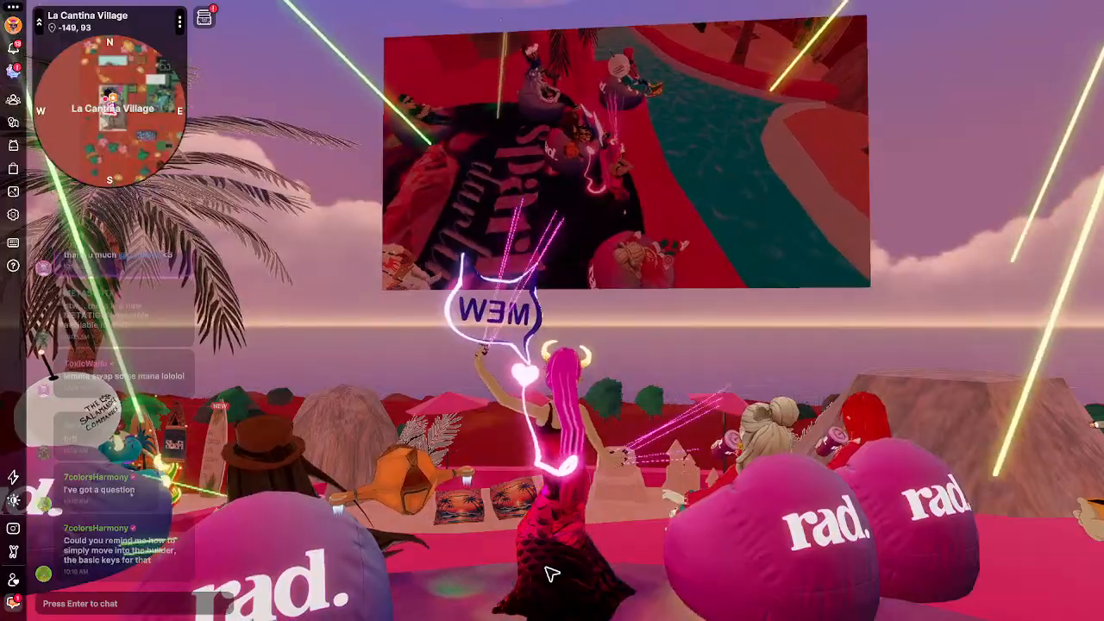
pyautogui.moveTo(548, 570); pyautogui.dragTo(552, 563)
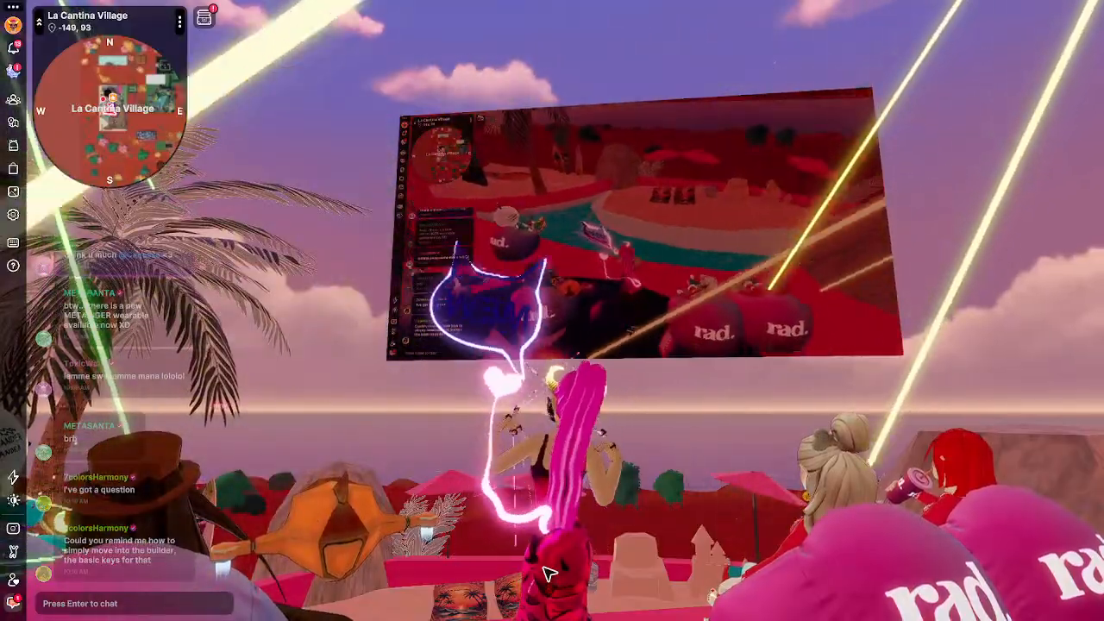
pyautogui.press('Return')
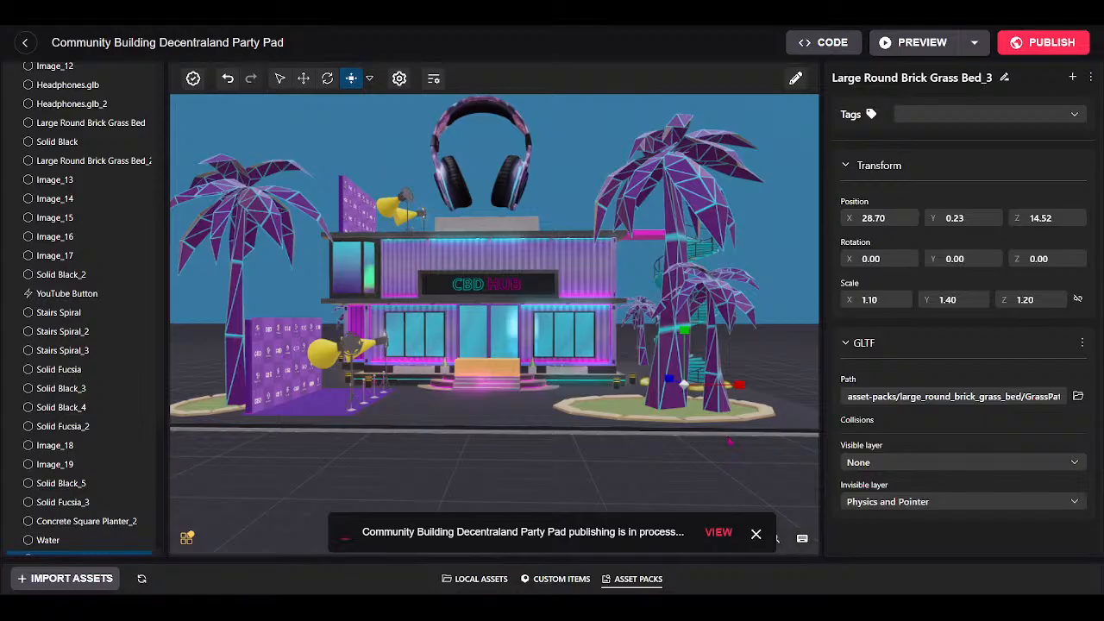
# Switch back to the Creator Hub, dismiss the publishing notification and review the list of camera, editing and selected-item shortcuts.
pyautogui.click(755, 534)
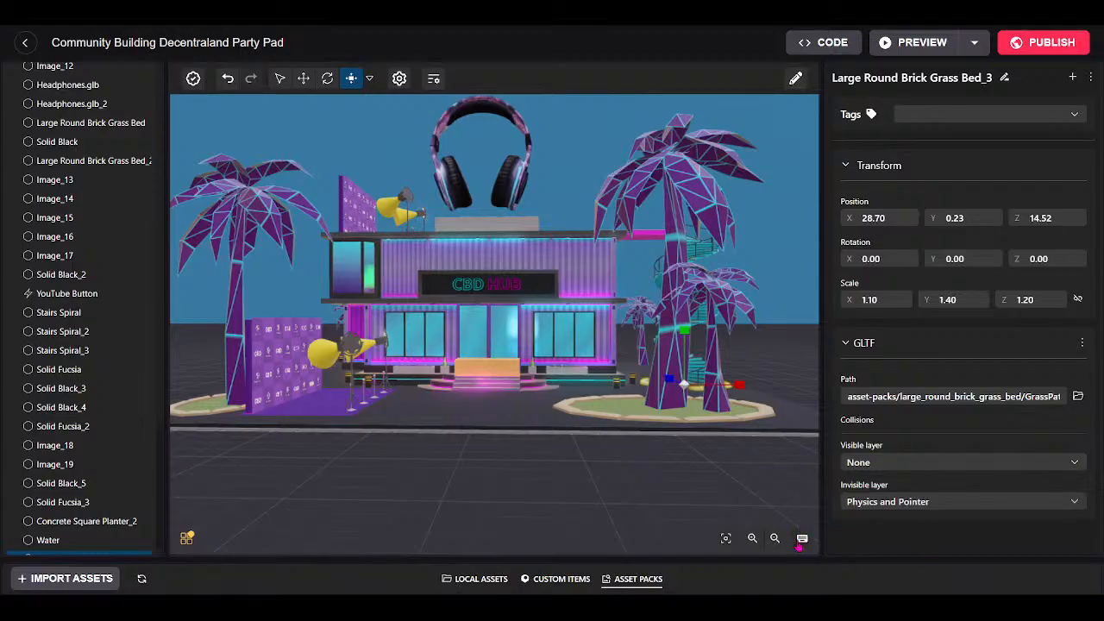
pyautogui.click(802, 539)
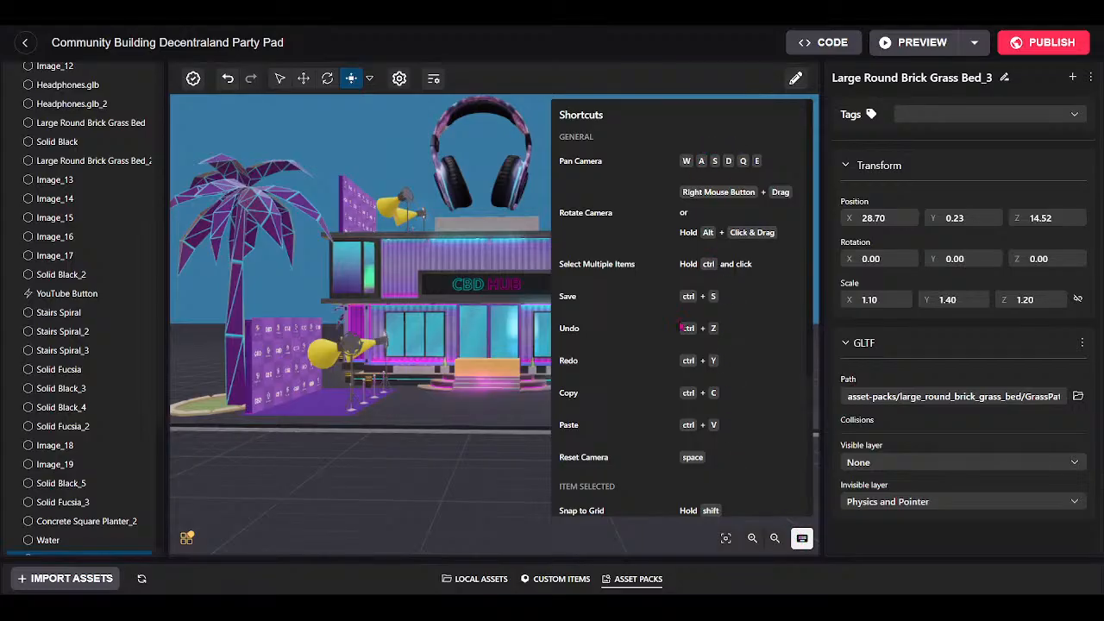
pyautogui.scroll(-5, 684, 321)
pyautogui.scroll(5, 676, 365)
pyautogui.scroll(-2, 706, 355)
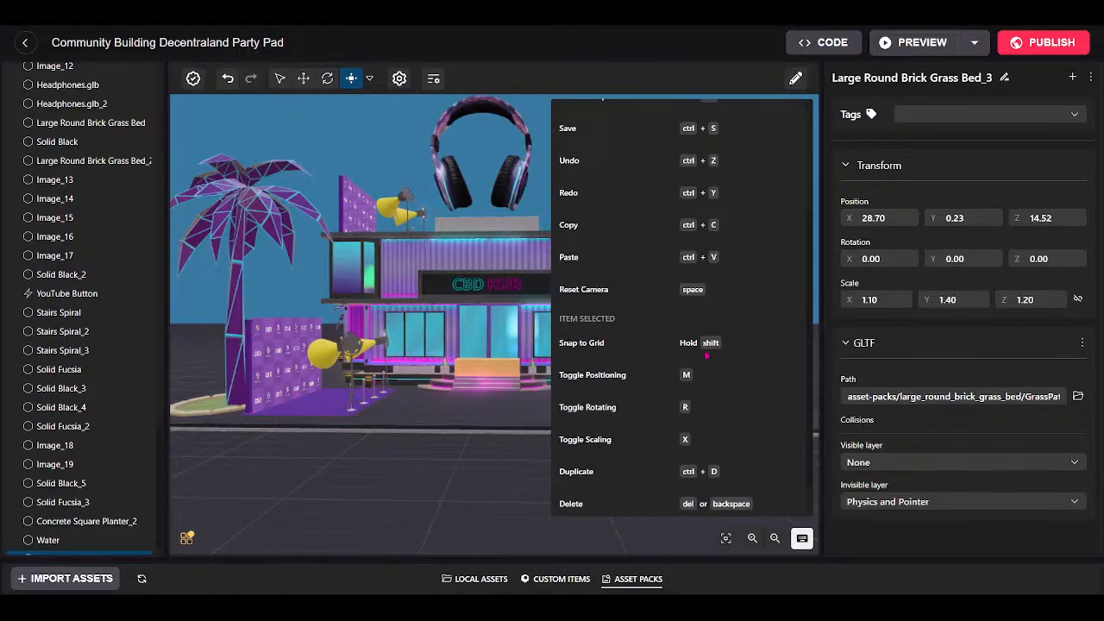
pyautogui.scroll(-1, 706, 354)
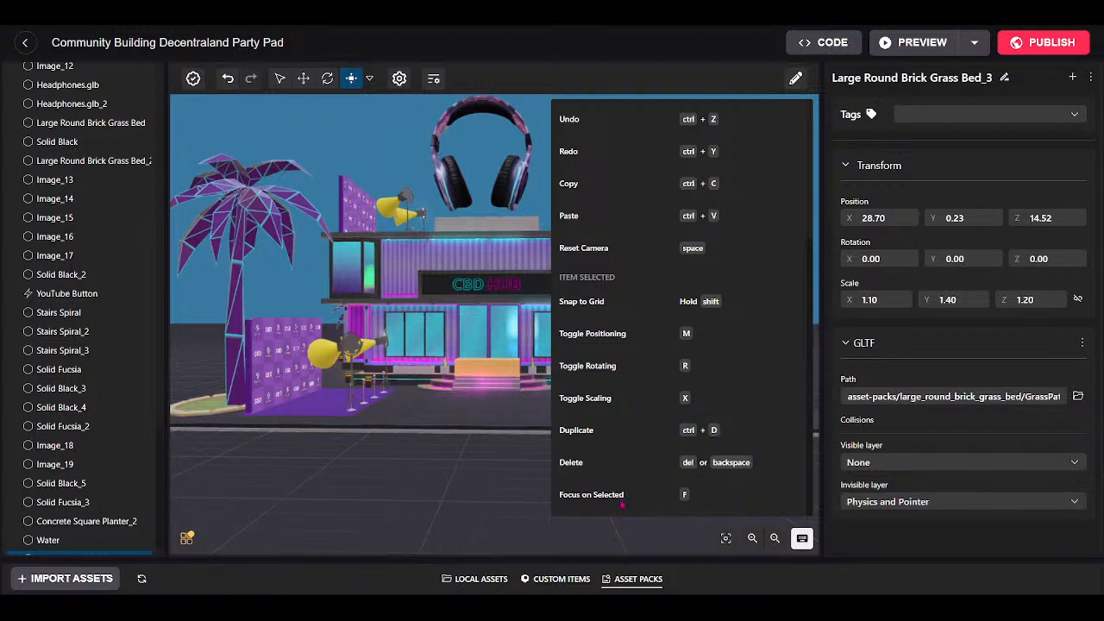
pyautogui.scroll(3, 739, 396)
pyautogui.scroll(-3, 708, 380)
pyautogui.scroll(1, 724, 360)
pyautogui.scroll(-1, 725, 371)
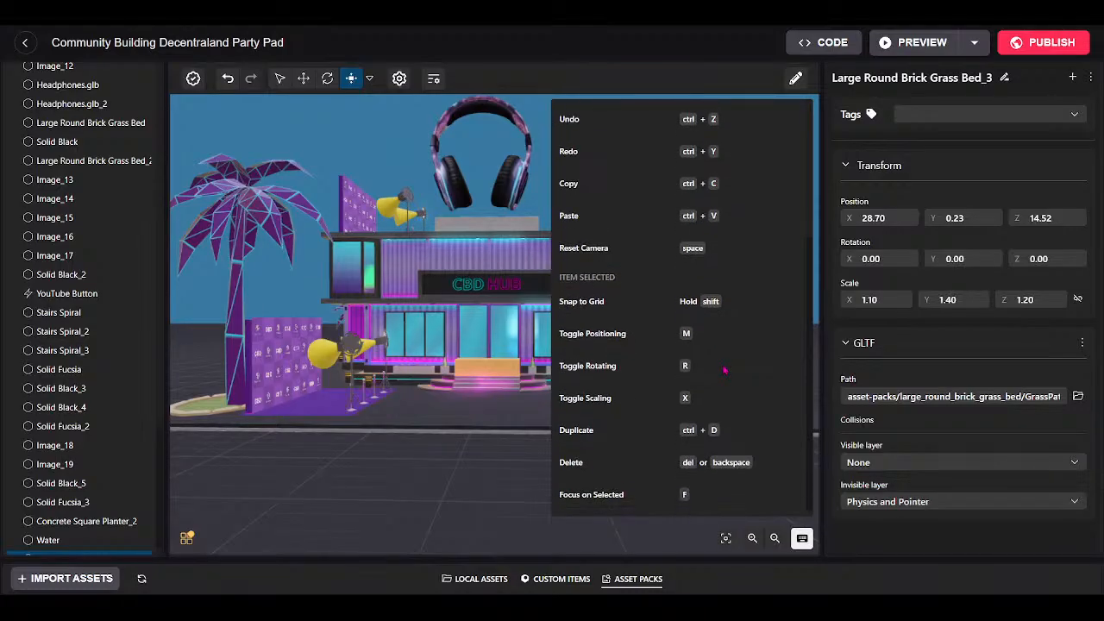
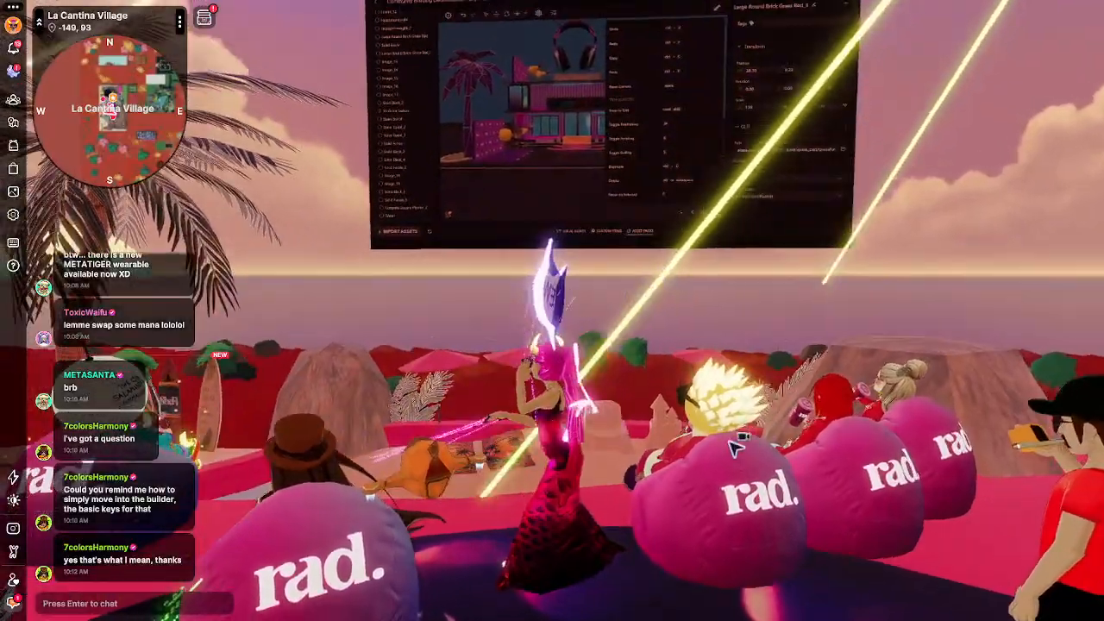
# Return to the Decentraland client, walk the avatar to the badge dispenser at -147,92 and try to claim the OP Badge.
pyautogui.moveTo(731, 440); pyautogui.dragTo(735, 412)
pyautogui.press('w')
pyautogui.press('w')
pyautogui.moveTo(695, 382); pyautogui.dragTo(695, 381)
pyautogui.press('w')
pyautogui.press('space')
pyautogui.press('w')
pyautogui.scroll(-3, 701, 395)
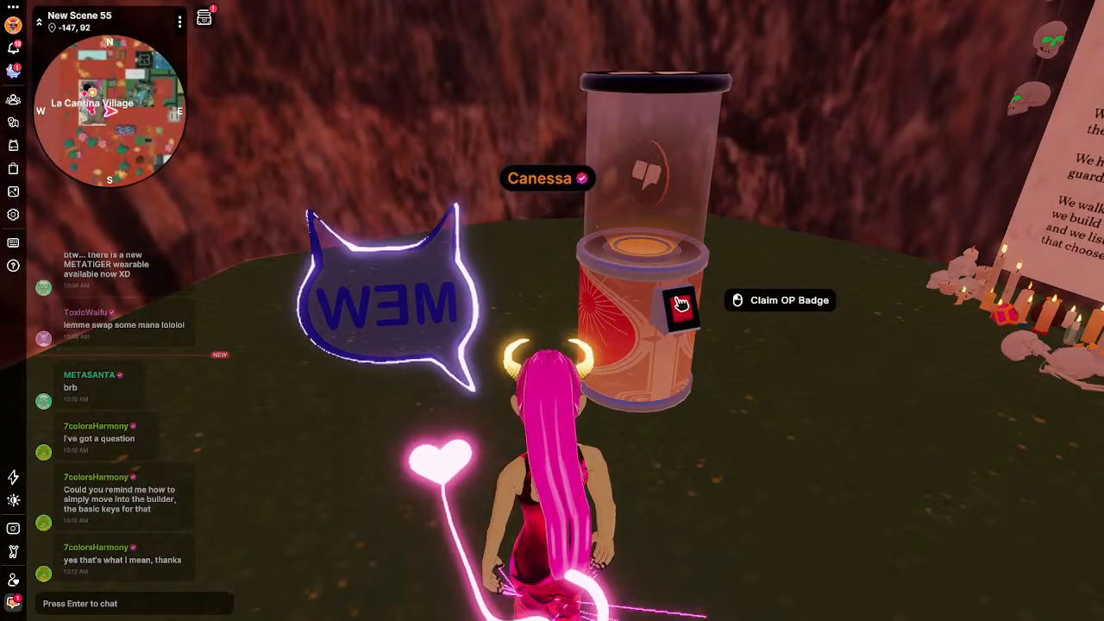
pyautogui.click(685, 305)
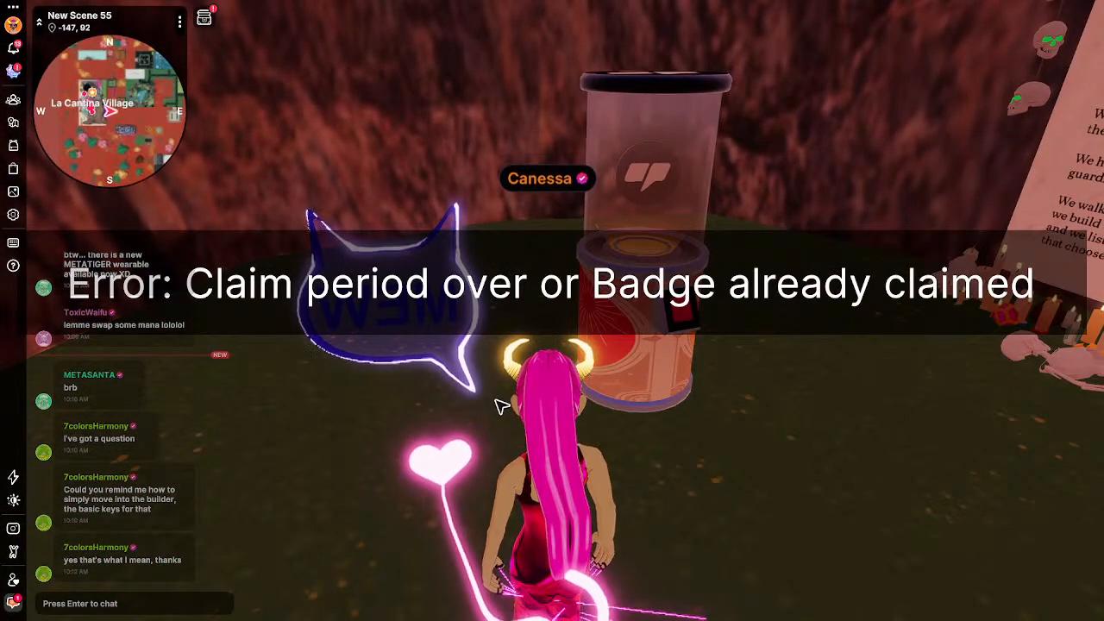
# Walk the avatar away from the badge dispenser and out onto the open ground around -146,95.
pyautogui.moveTo(497, 400)
pyautogui.mouseDown()
pyautogui.moveTo(502, 391)
pyautogui.moveTo(500, 409)
pyautogui.mouseUp()
pyautogui.moveTo(716, 353); pyautogui.dragTo(700, 360)
pyautogui.moveTo(627, 400); pyautogui.dragTo(455, 362)
pyautogui.press('w')
pyautogui.press('w')
pyautogui.press('space')
pyautogui.press('w')
pyautogui.press('space')
pyautogui.press('space')
pyautogui.press('w')
pyautogui.press('w')
pyautogui.press('w')
pyautogui.press('w')
pyautogui.press('w')
pyautogui.press('w')
pyautogui.press('w')
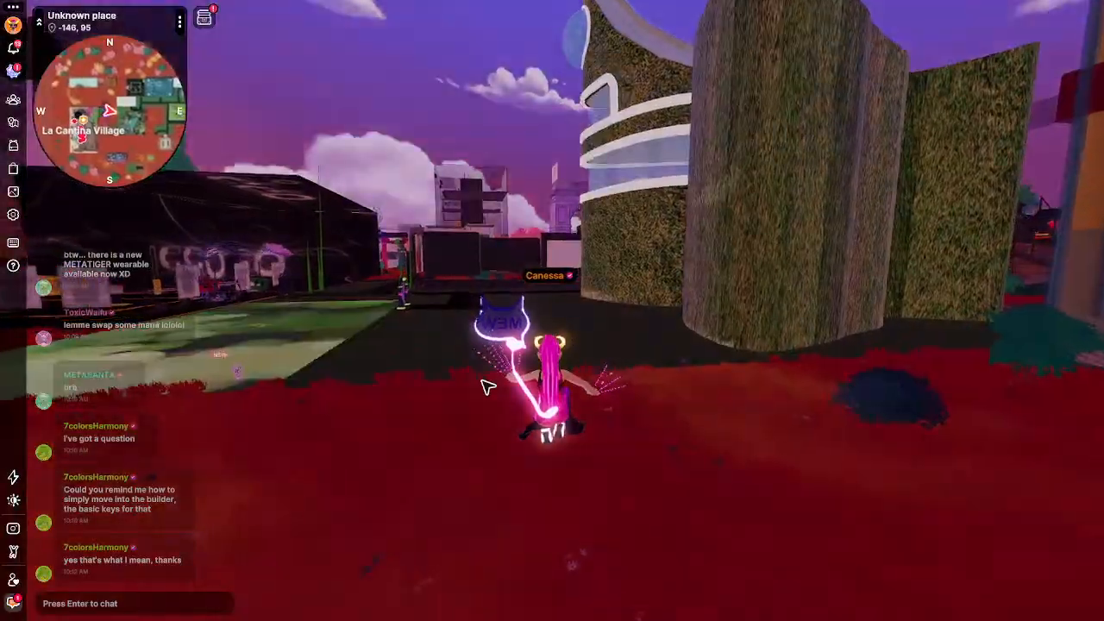
# Walk the avatar past the Create/Destroy scene to the published party pad at -139,94.
pyautogui.press('w')
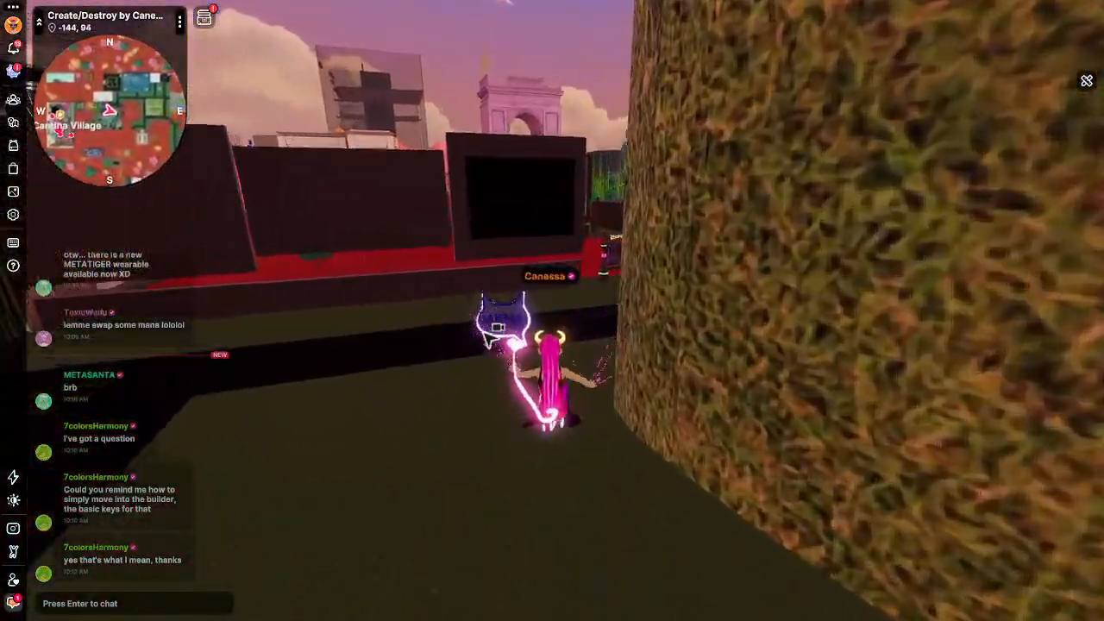
pyautogui.press('w')
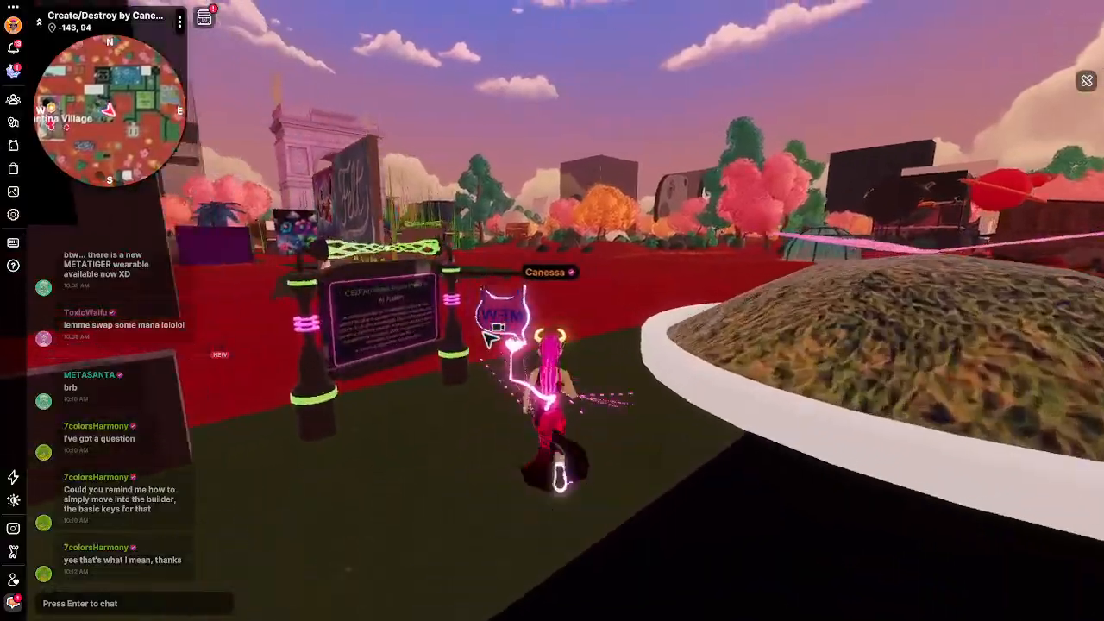
pyautogui.press('w')
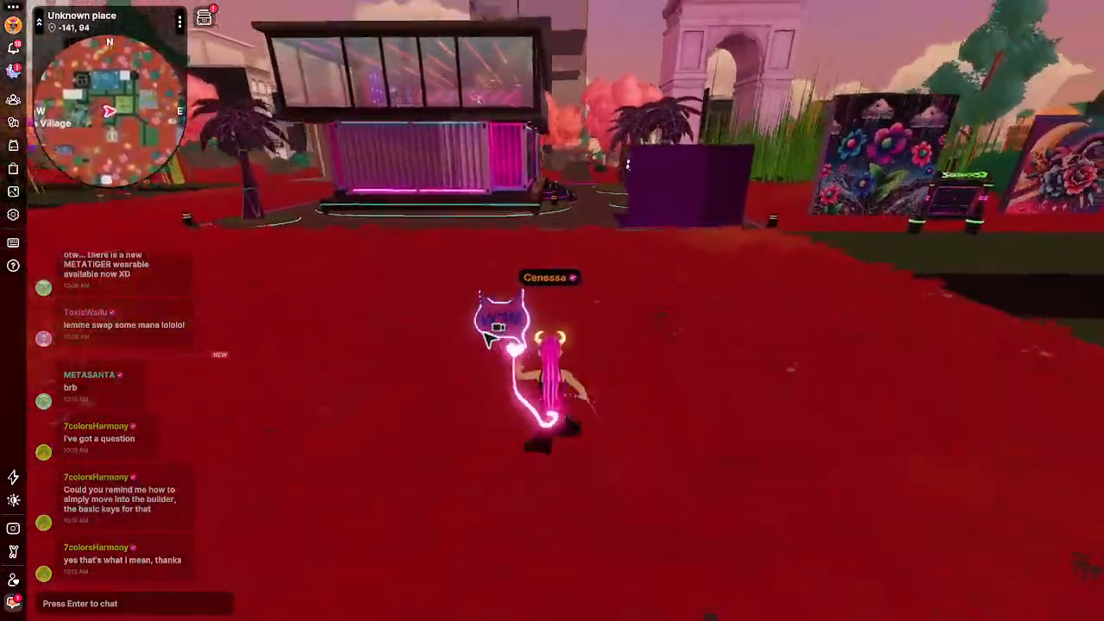
pyautogui.press('w')
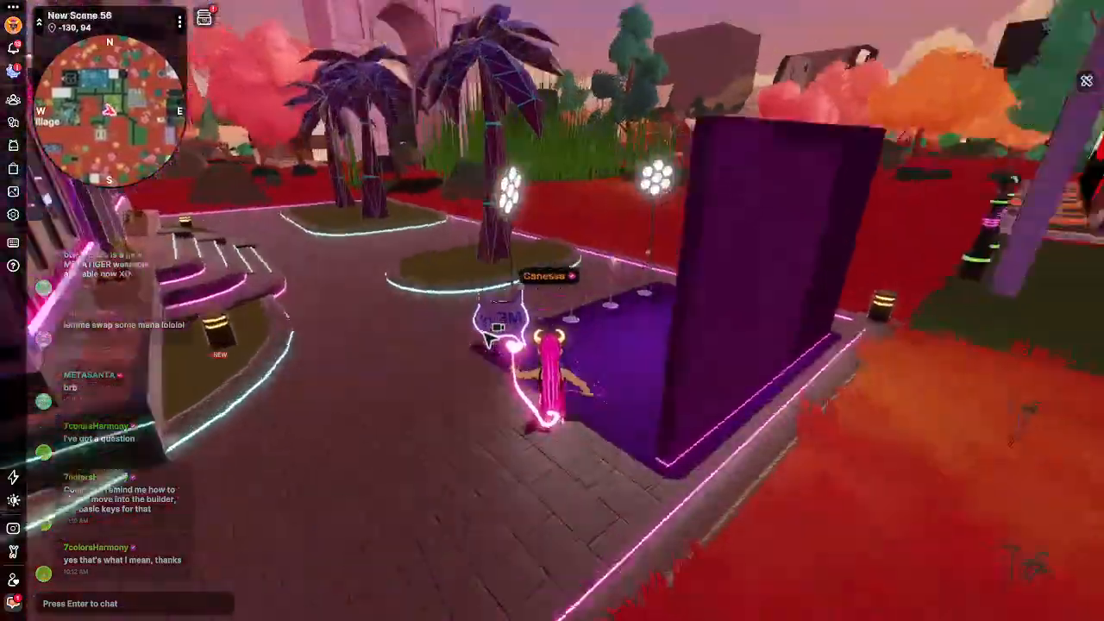
# Examine the Music Festival photo backdrop and its lights from several angles outside the building.
pyautogui.press('w')
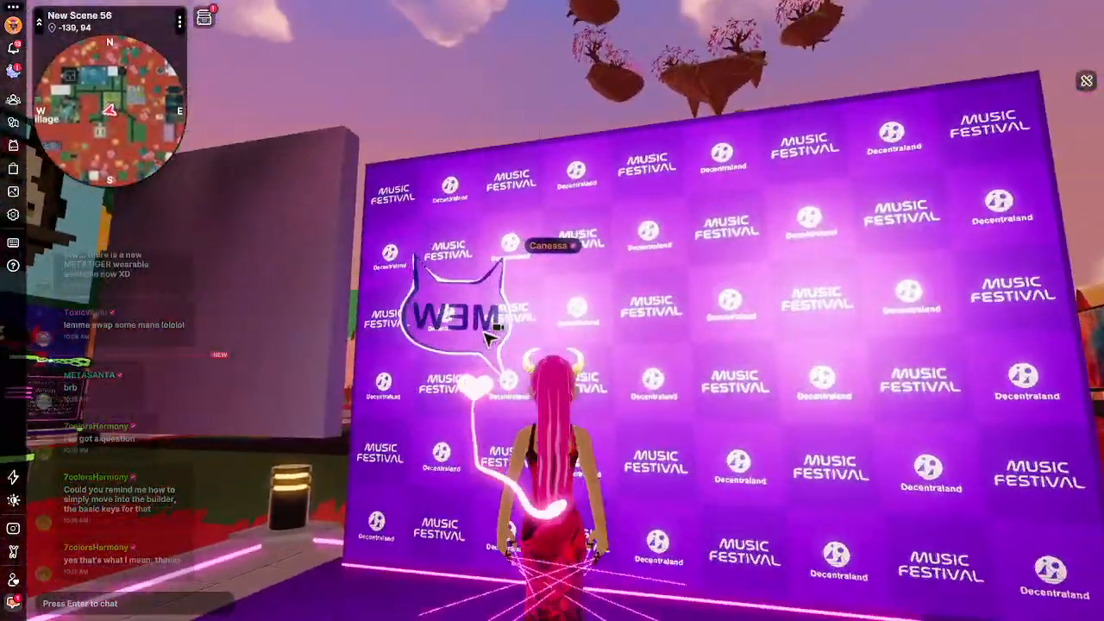
pyautogui.press('w')
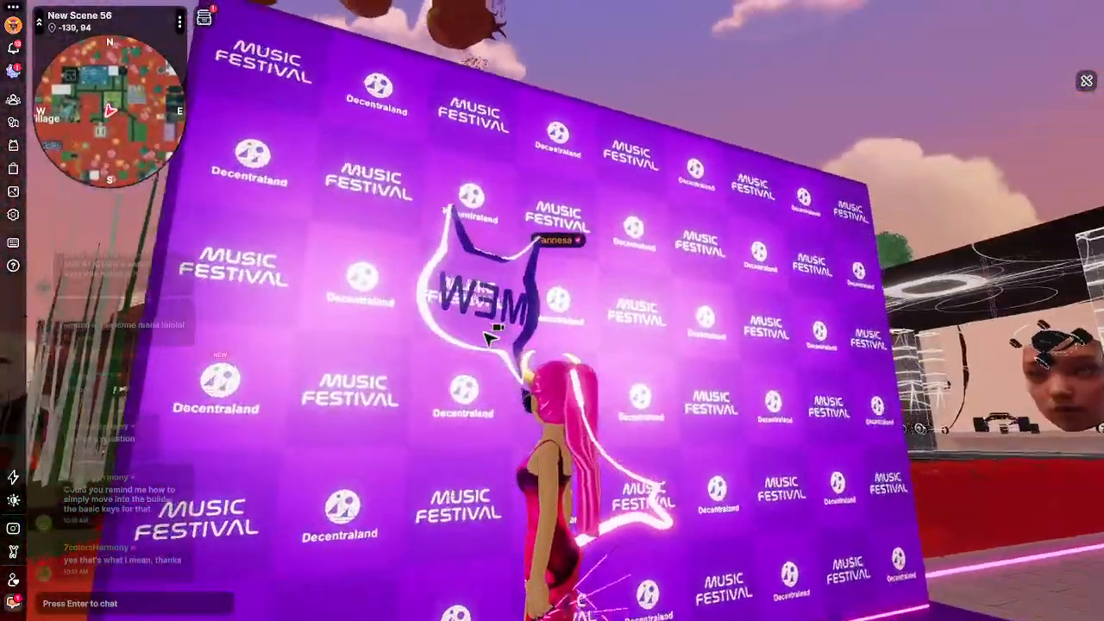
pyautogui.press('w')
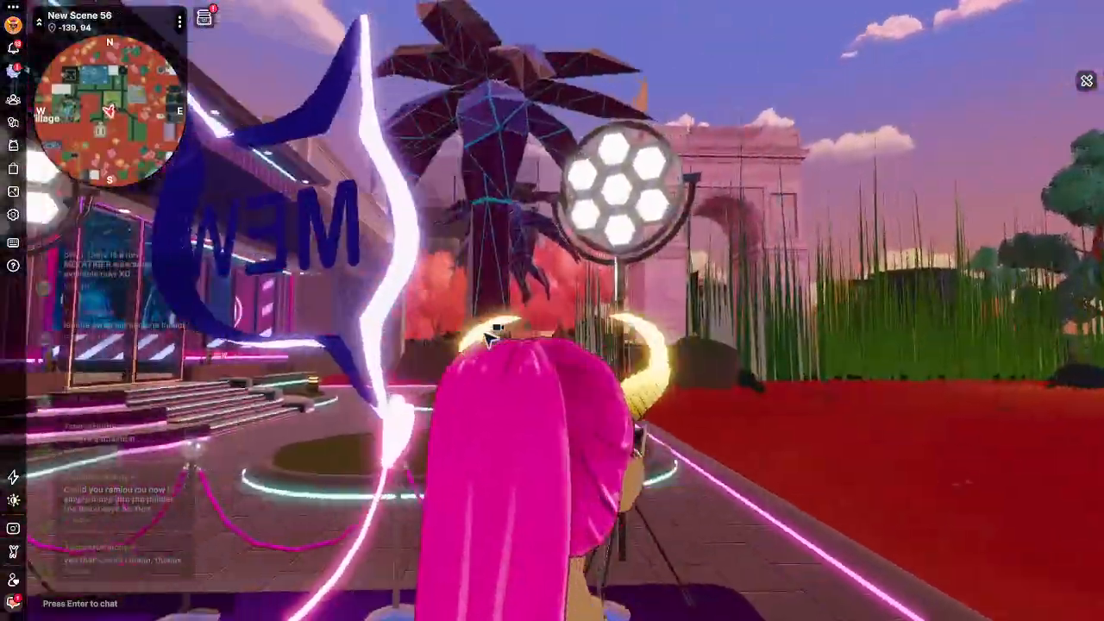
pyautogui.moveTo(490, 337); pyautogui.dragTo(490, 337)
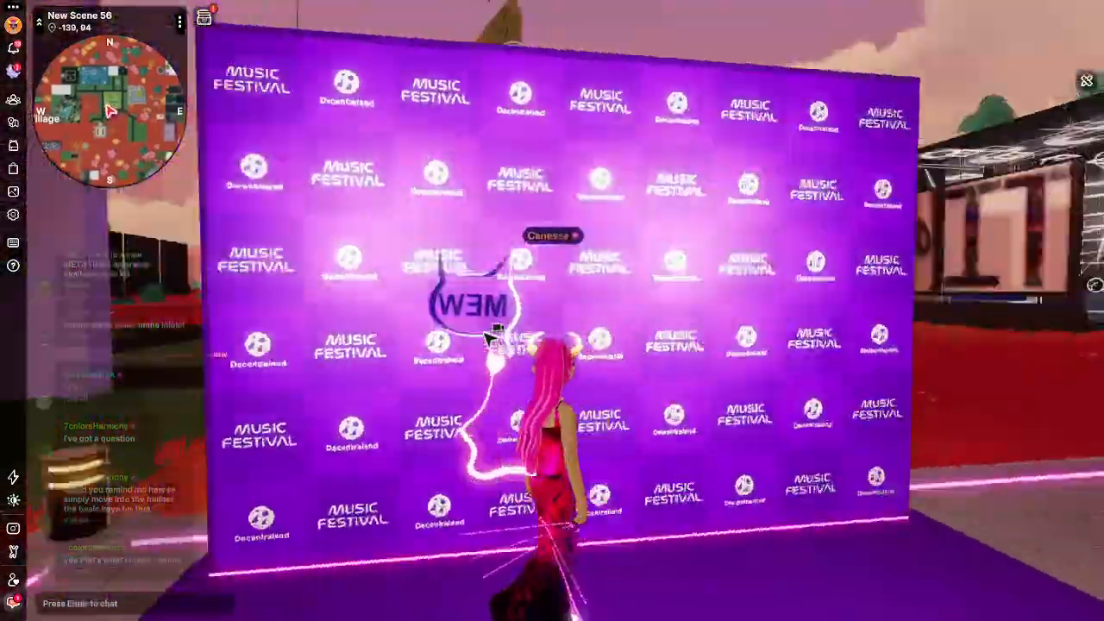
pyautogui.moveTo(490, 338); pyautogui.dragTo(492, 338)
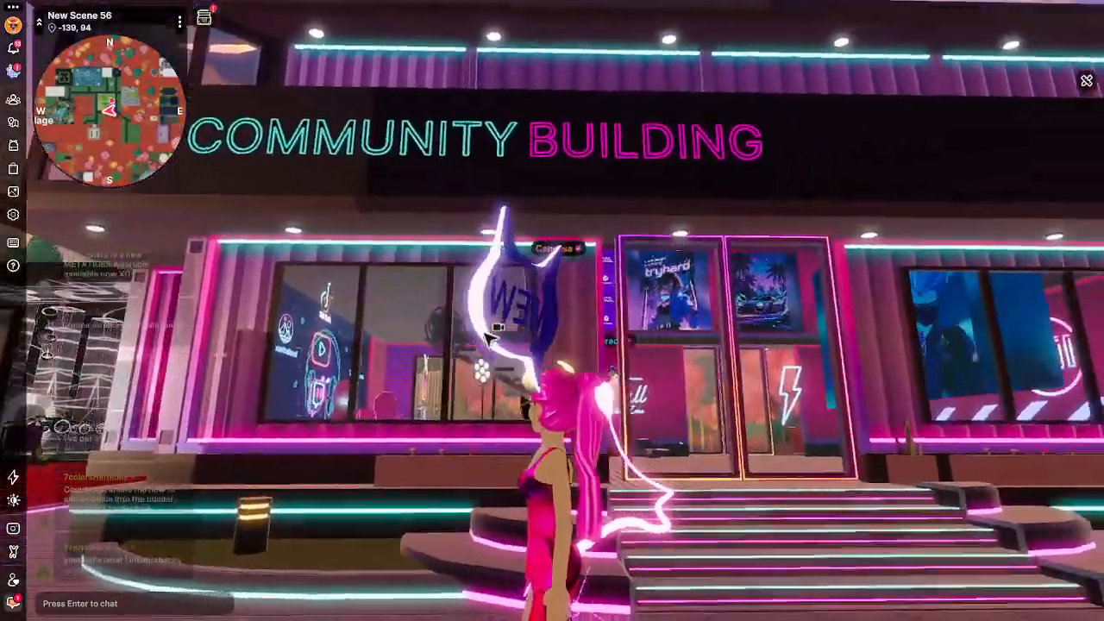
# Look over the neon storefront and walk inside to the CBD Hub On Air stage.
pyautogui.moveTo(489, 339); pyautogui.dragTo(489, 339)
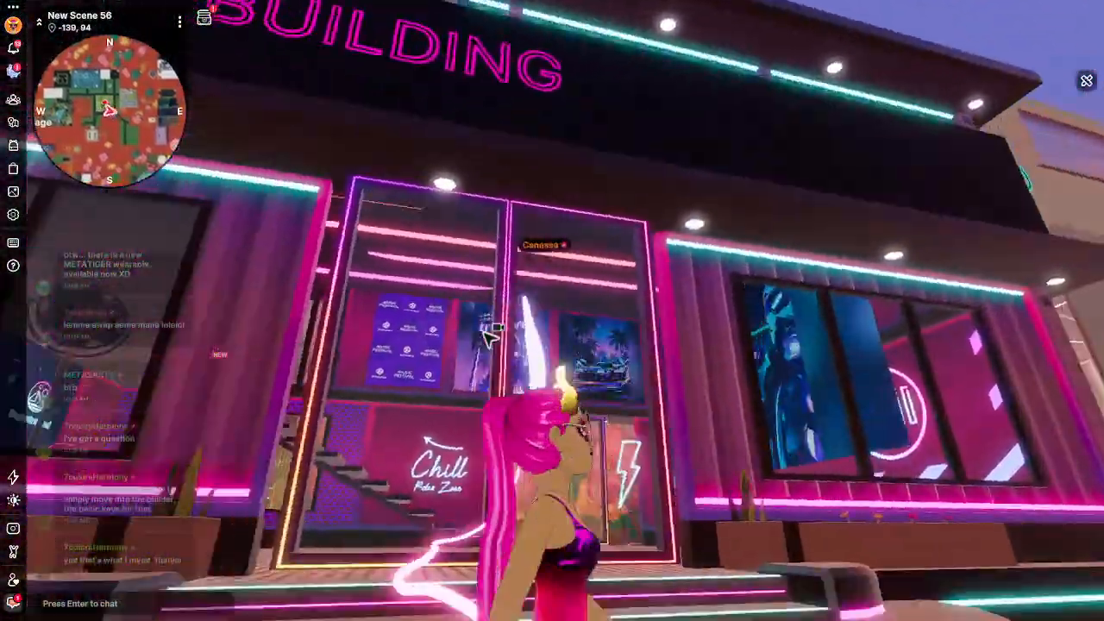
pyautogui.press('s')
pyautogui.moveTo(489, 339); pyautogui.dragTo(489, 339)
pyautogui.press('w')
pyautogui.press('s')
pyautogui.press('w')
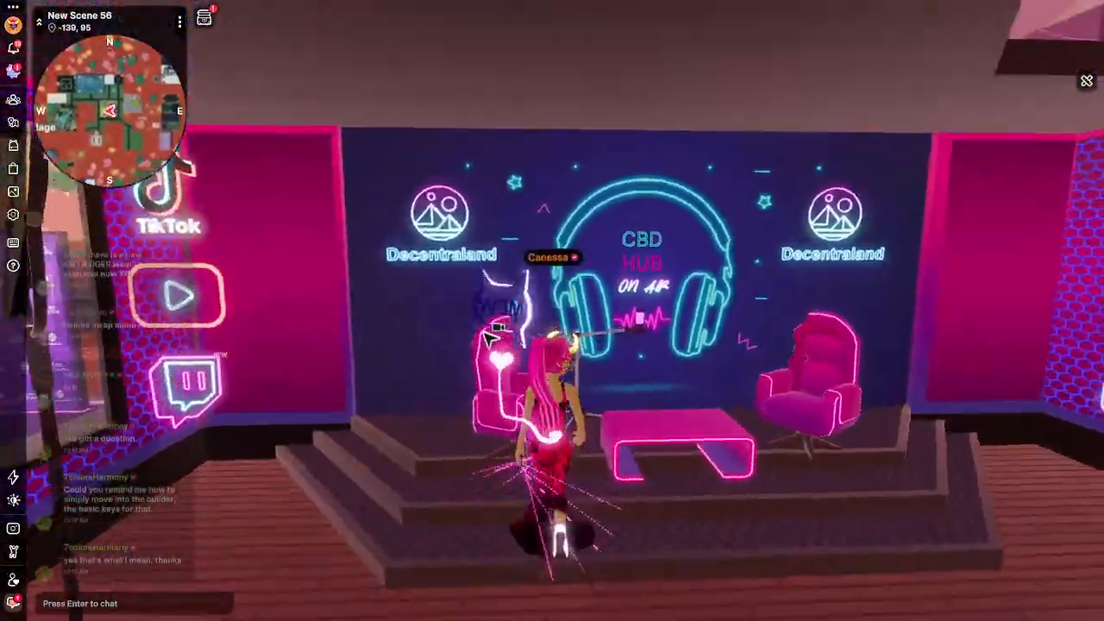
# Tour the ground floor from the podcast stage chairs to the large video screen and the Chill Relax Zone sign.
pyautogui.moveTo(490, 339); pyautogui.dragTo(489, 339)
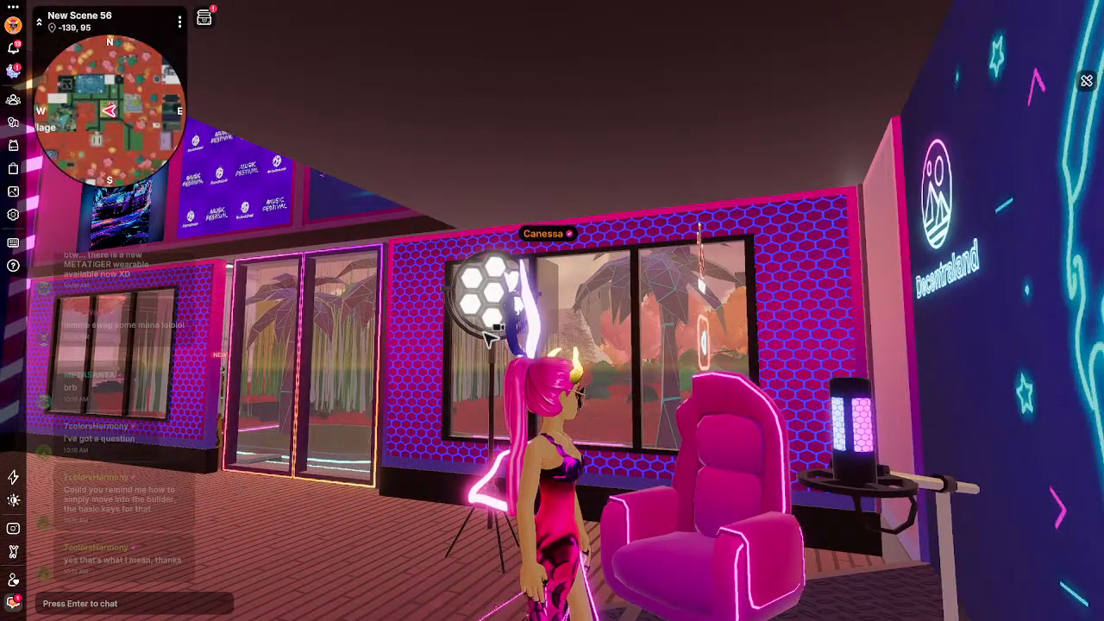
pyautogui.moveTo(489, 339); pyautogui.dragTo(489, 339)
pyautogui.press('w')
pyautogui.press('s')
pyautogui.press('w')
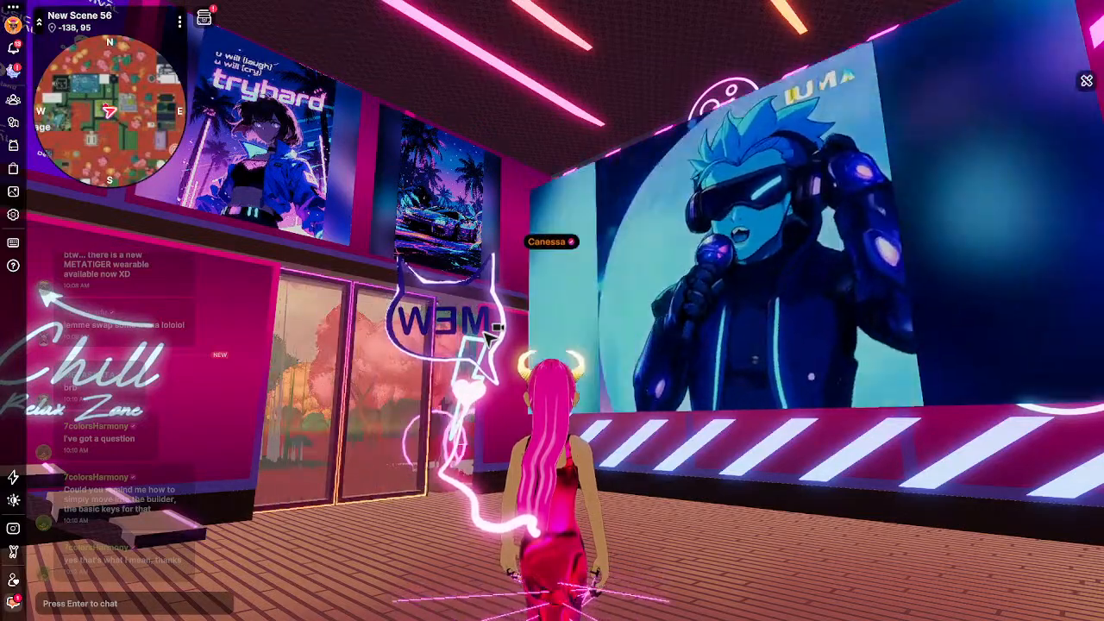
# Go up to the relax zone lounge and seat the avatar in the pink armchair beside the red barrel.
pyautogui.moveTo(490, 339); pyautogui.dragTo(489, 339)
pyautogui.press('w')
pyautogui.moveTo(622, 422)
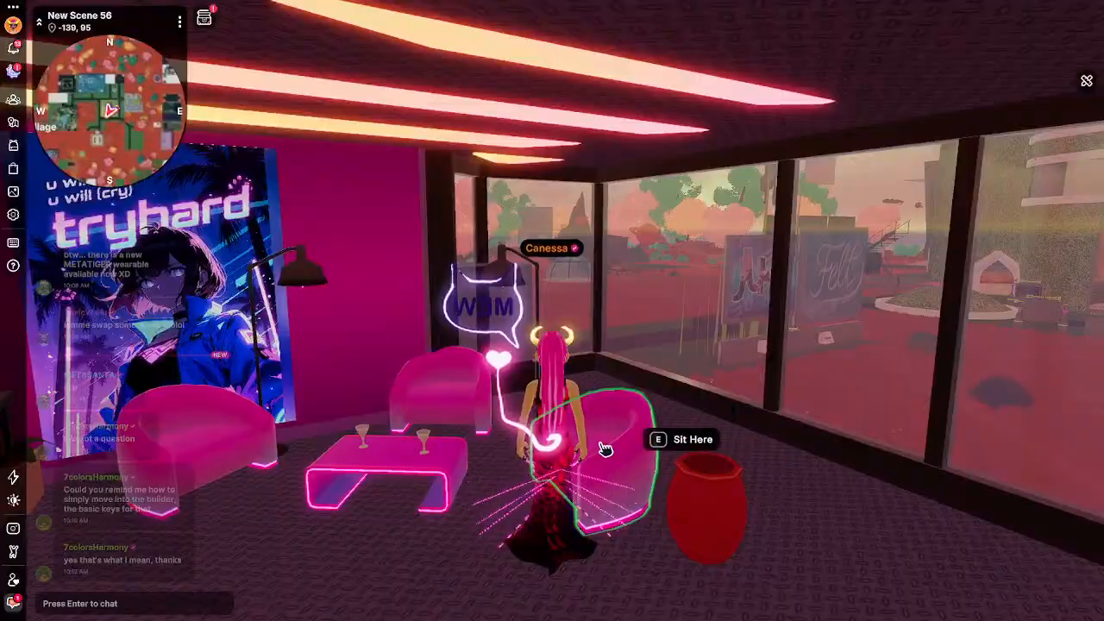
pyautogui.click(605, 448)
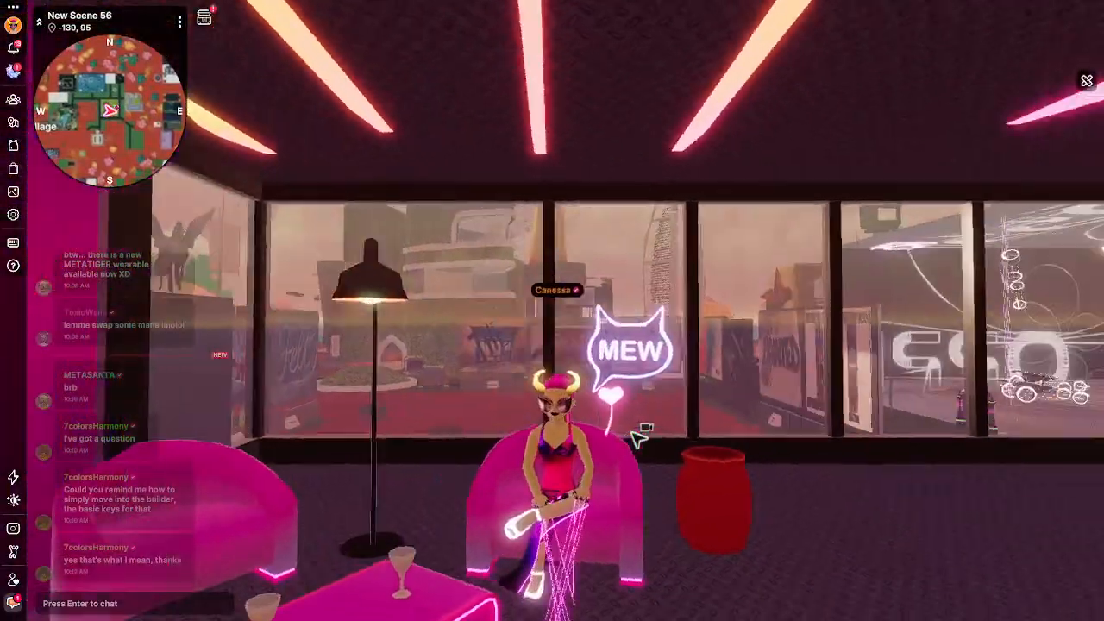
# Look around from the lounge armchair, leave the seat and walk back down to the ground-floor entrance doors.
pyautogui.moveTo(638, 440); pyautogui.dragTo(639, 441)
pyautogui.press('w')
pyautogui.press('w')
pyautogui.press('w')
pyautogui.press('w')
pyautogui.press('w')
pyautogui.press('w')
pyautogui.press('w')
pyautogui.press('w')
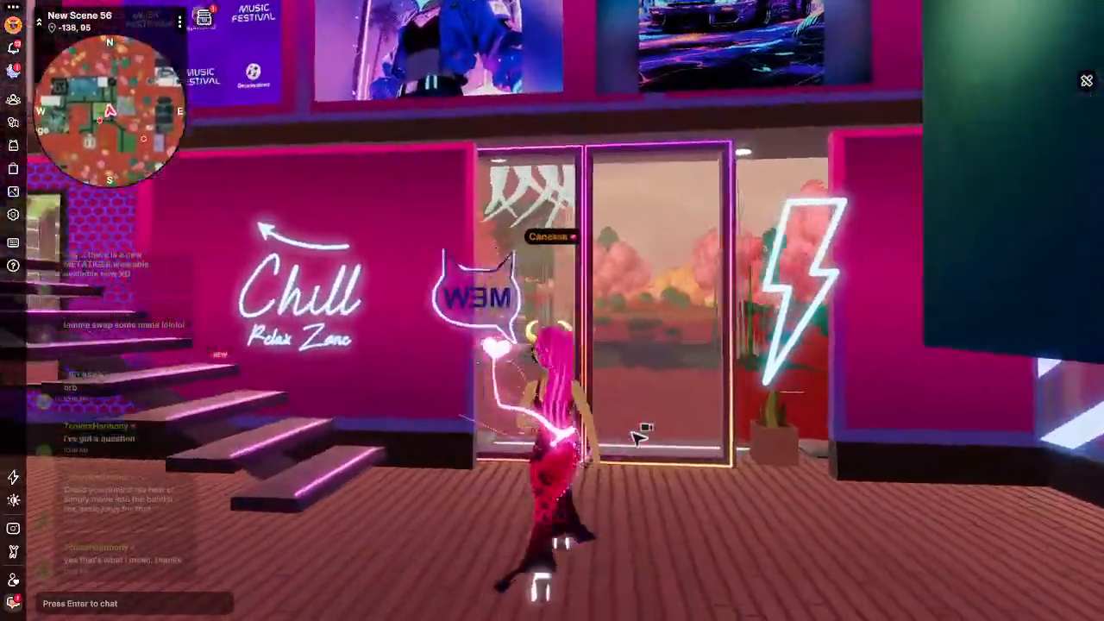
# Leave the building and walk along its outer side path to inspect the steps, palms and edge lighting.
pyautogui.press('w')
pyautogui.press('w')
pyautogui.moveTo(639, 440); pyautogui.dragTo(639, 440)
pyautogui.press('s')
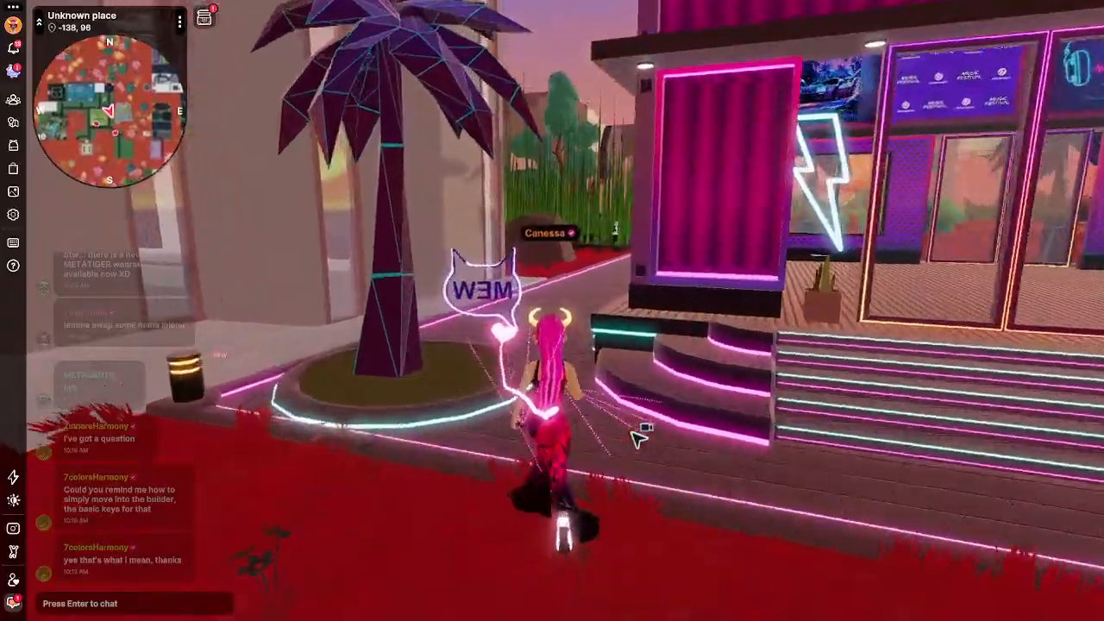
pyautogui.press('w')
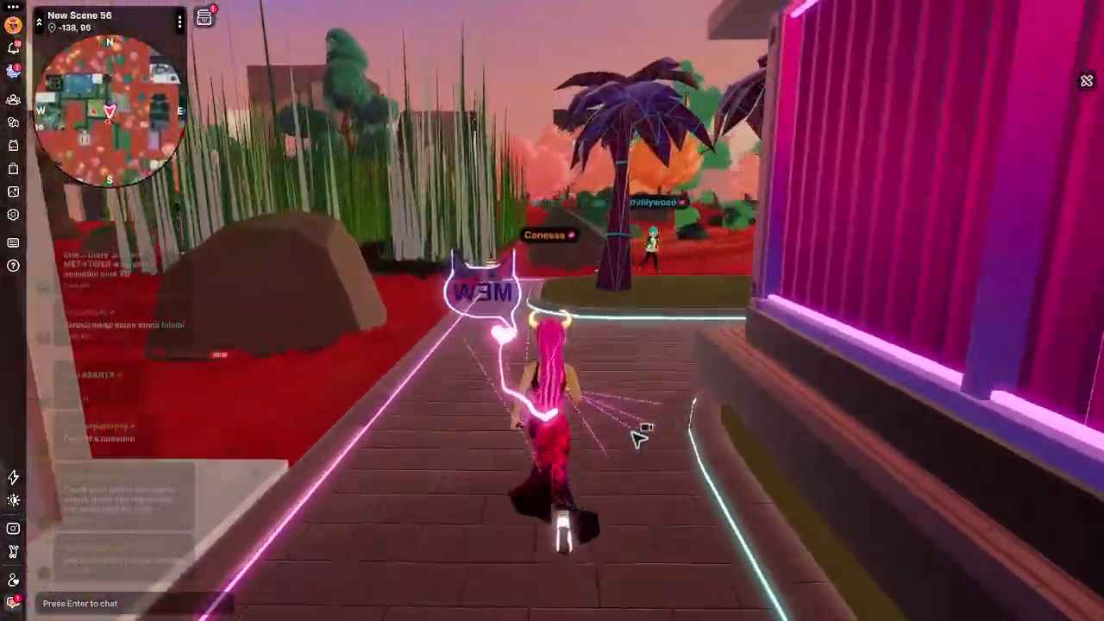
pyautogui.press('w')
# Walk around the front palm planters and view the whole lit facade and its scrolling sign from the entrance path.
pyautogui.moveTo(638, 438); pyautogui.dragTo(638, 439)
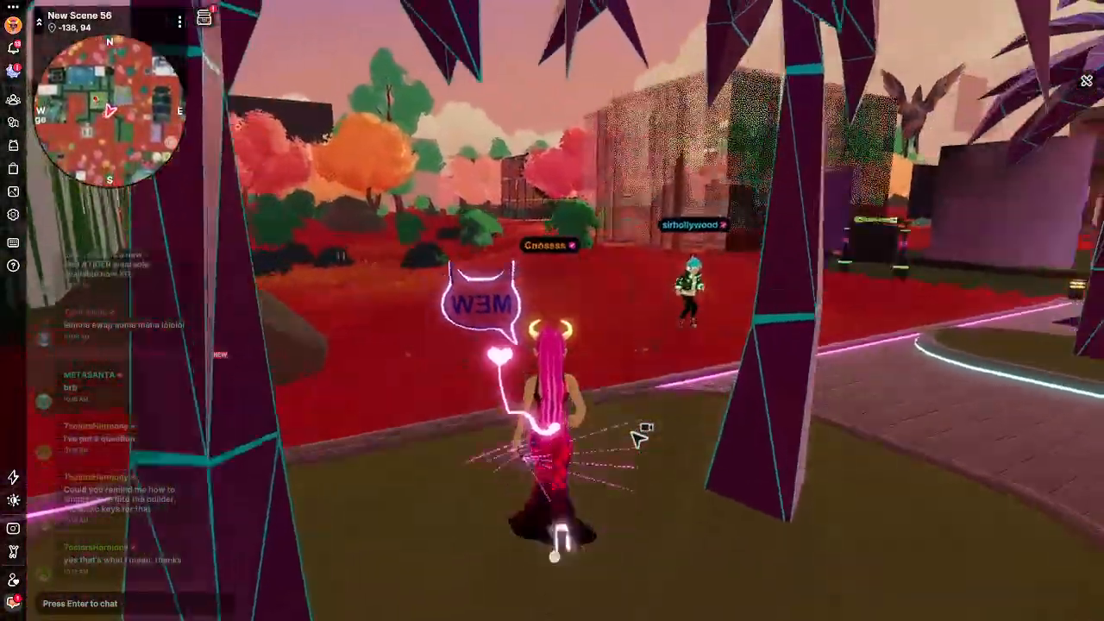
pyautogui.press('w')
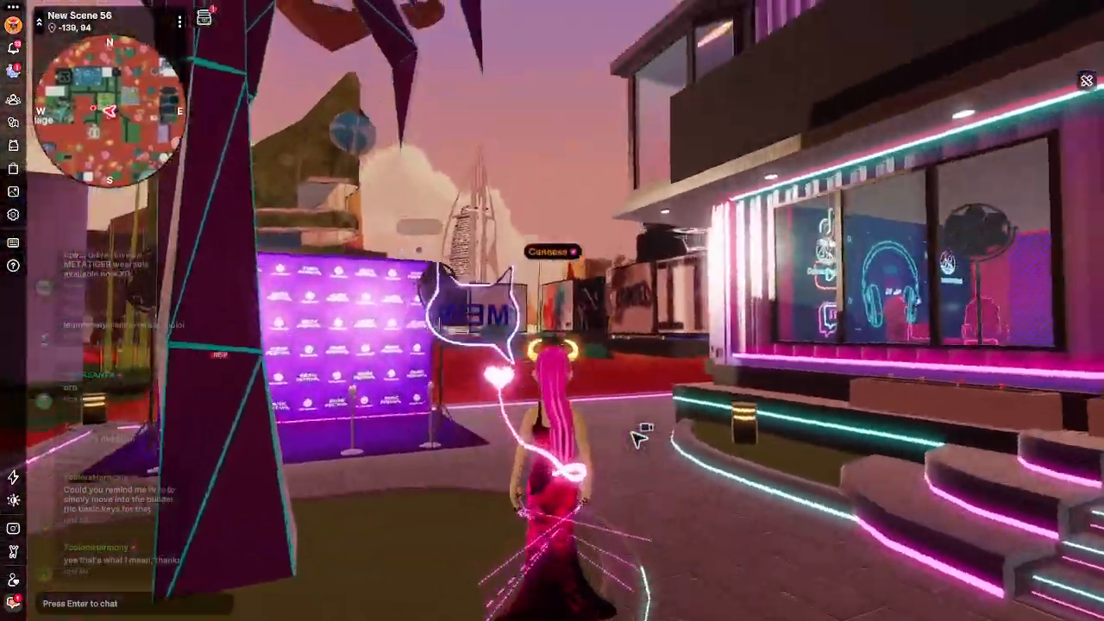
pyautogui.press('s')
pyautogui.moveTo(639, 438); pyautogui.dragTo(638, 438)
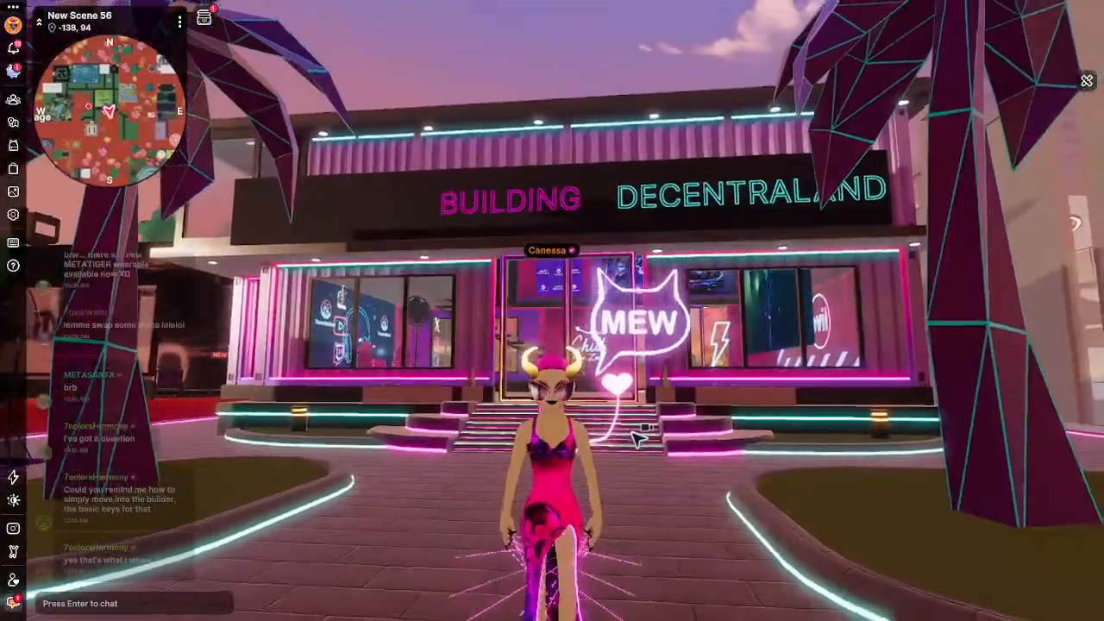
pyautogui.press('s')
pyautogui.moveTo(639, 438); pyautogui.dragTo(637, 440)
pyautogui.press('w')
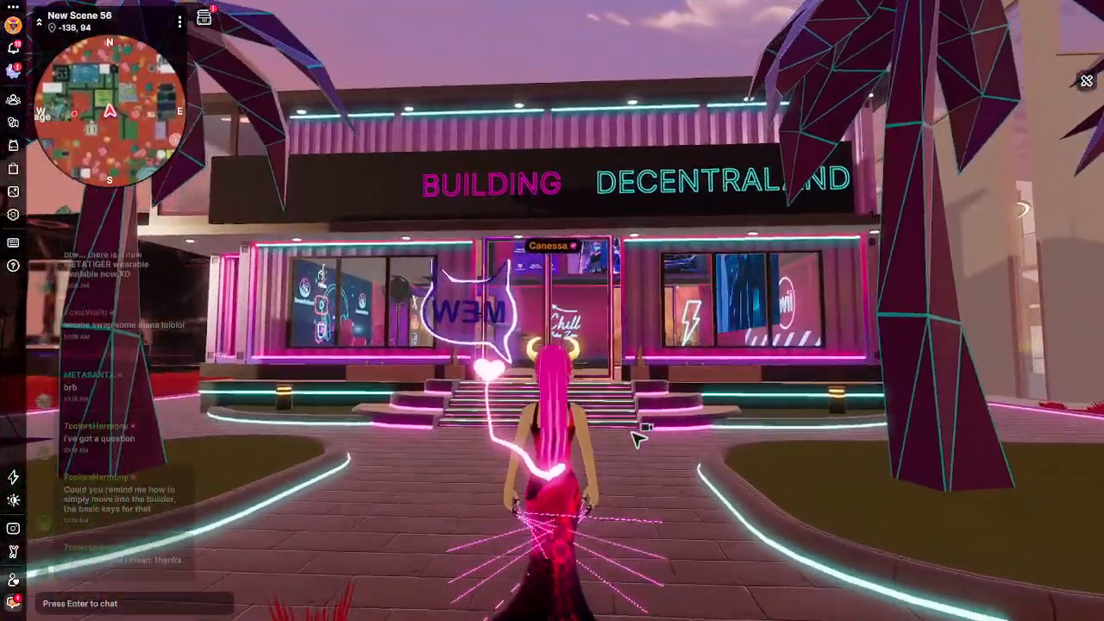
# Walk through the entrance to view the hall once more and return to the plaza in front.
pyautogui.press('w')
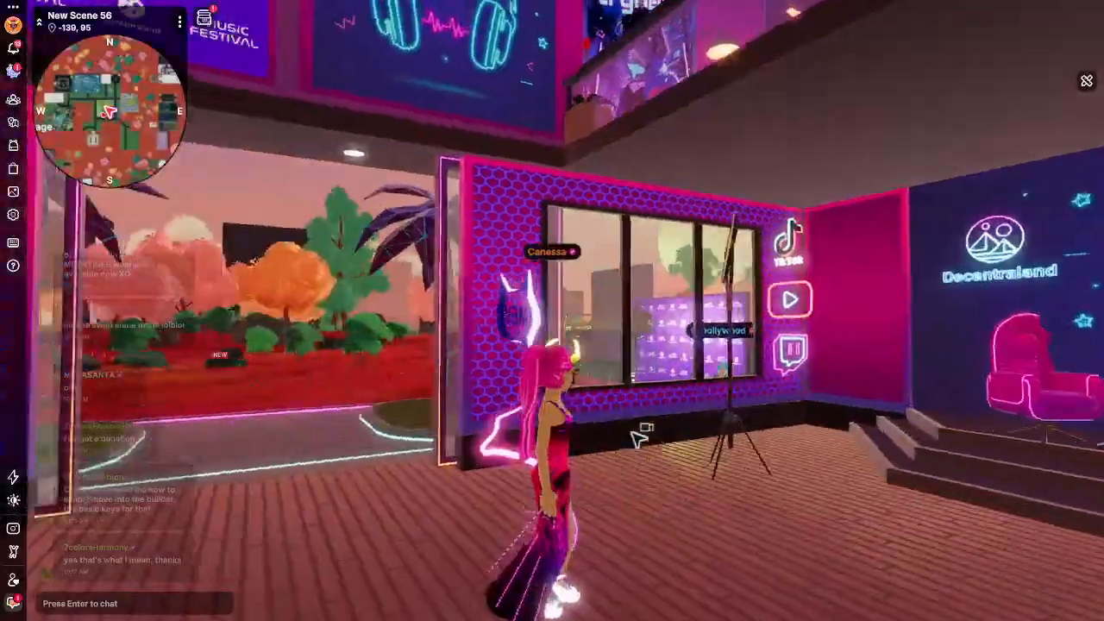
pyautogui.press('w')
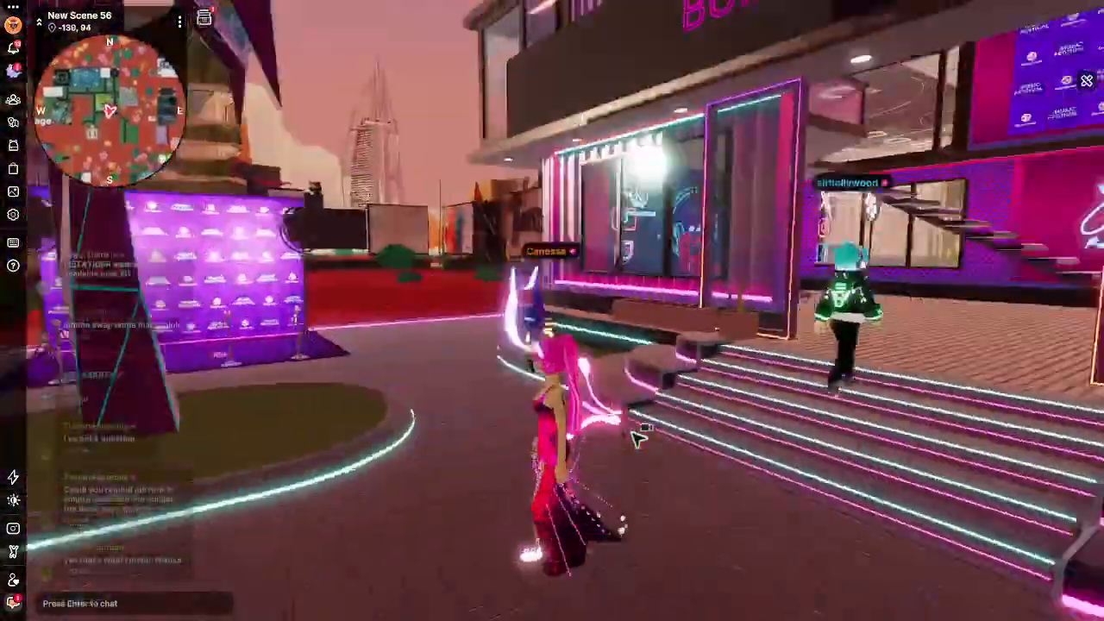
pyautogui.moveTo(638, 438); pyautogui.dragTo(639, 438)
# Walk the avatar west from the party pad, past Fashion Village, to the shore path of La Cantina Village at -150,95.
pyautogui.press('w')
pyautogui.press('w')
pyautogui.press('w')
pyautogui.press('w')
pyautogui.press('w')
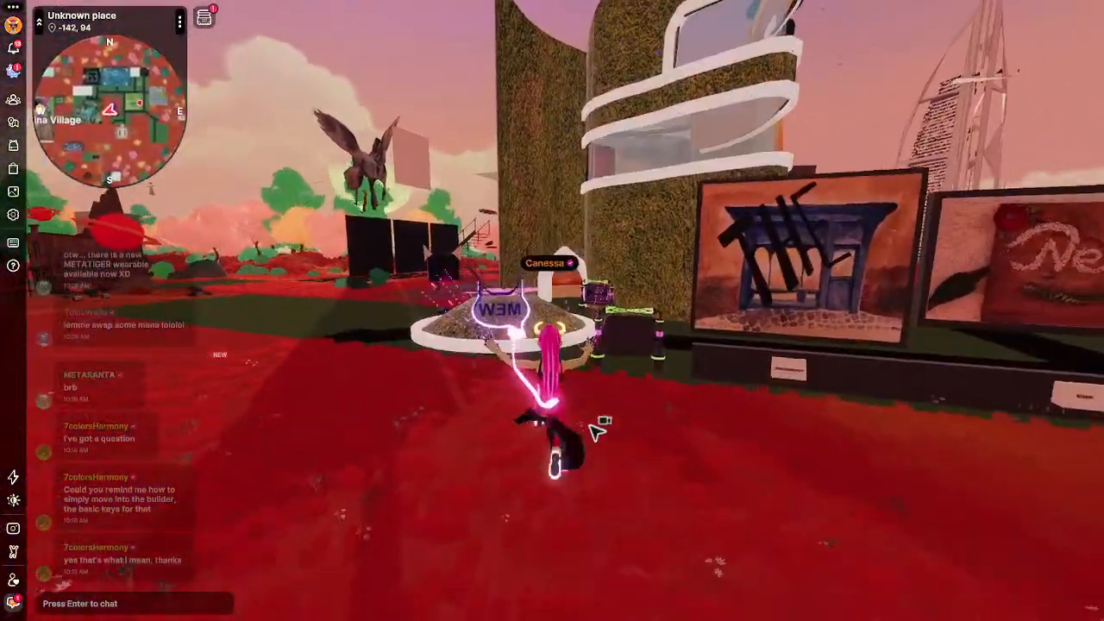
pyautogui.press('w')
pyautogui.moveTo(597, 432); pyautogui.dragTo(624, 429)
pyautogui.press('w')
pyautogui.press('w')
pyautogui.press('w')
pyautogui.press('w')
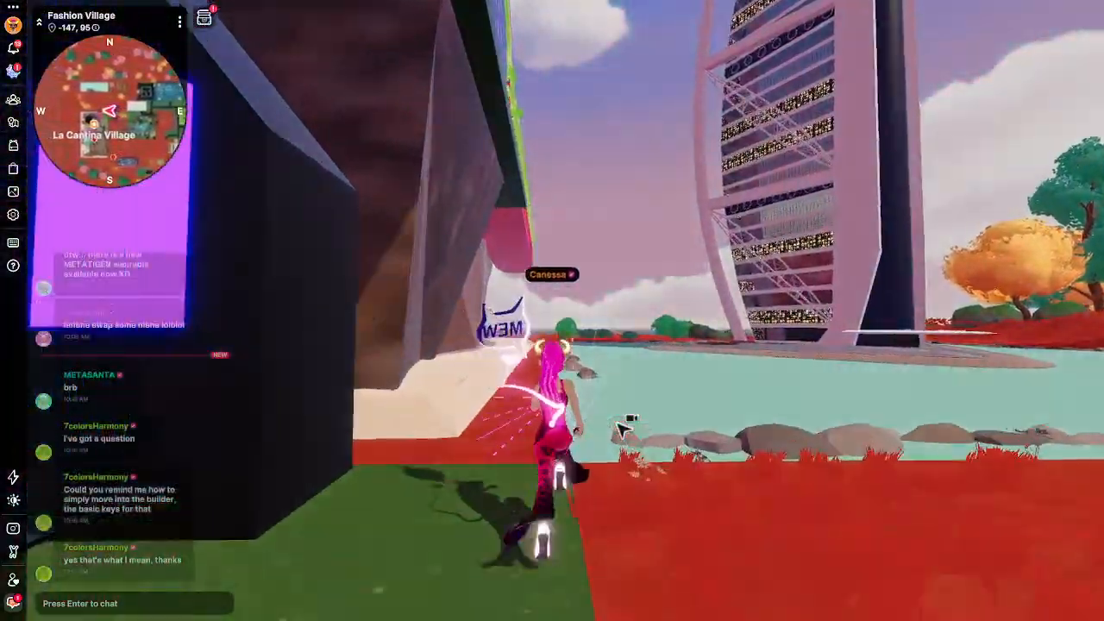
pyautogui.press('w')
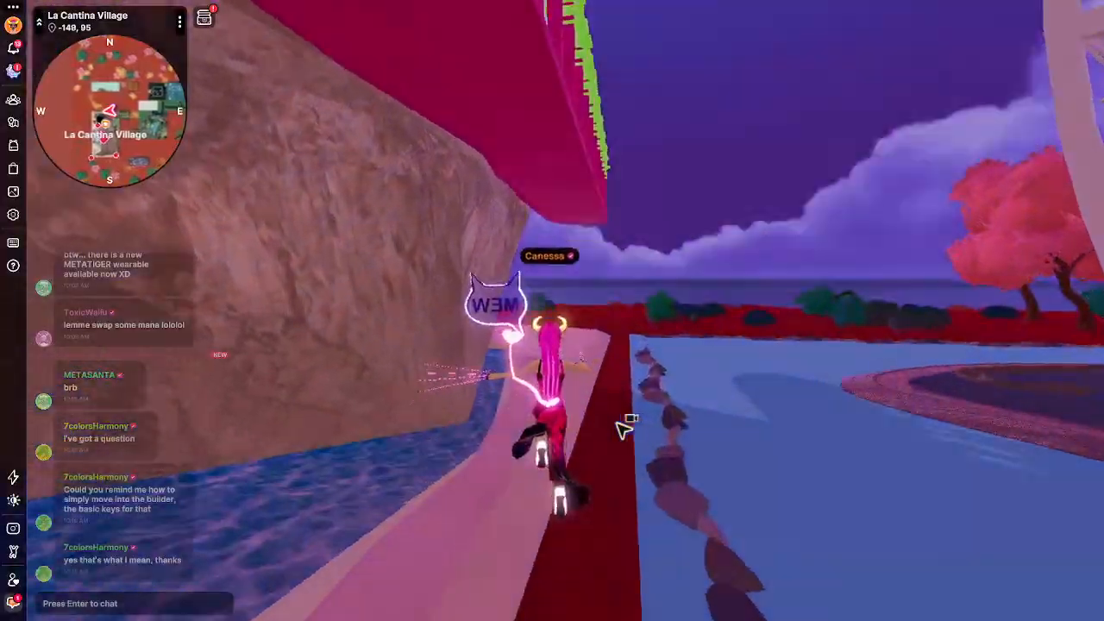
pyautogui.press('w')
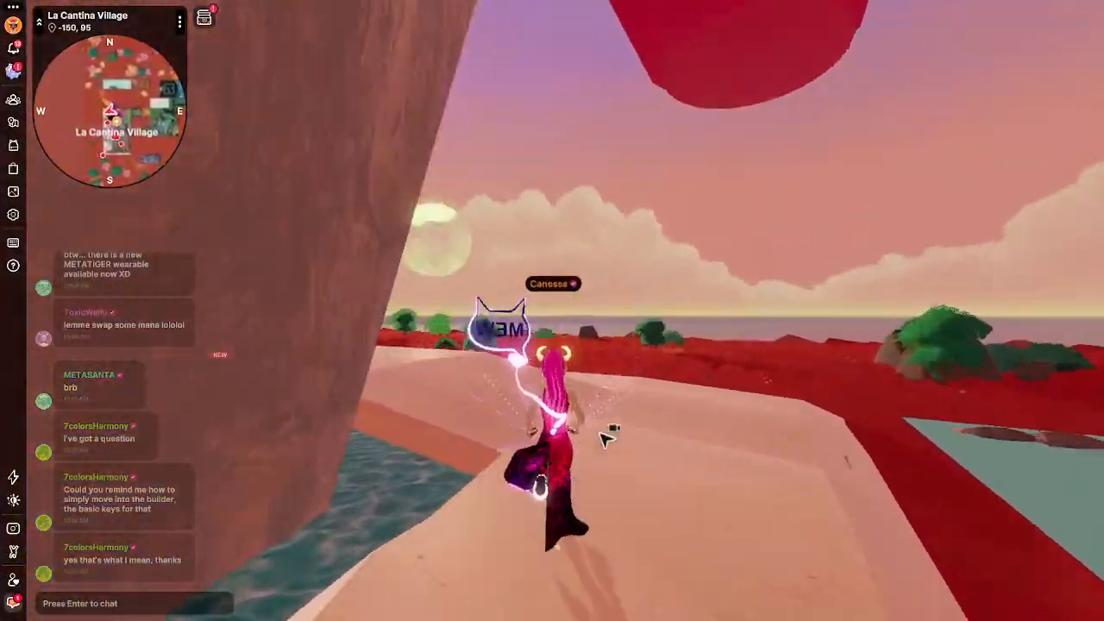
# Walk the avatar to the gap between the rad. beanbags facing the big screen at La Cantina, -149,93.
pyautogui.press('w')
pyautogui.press('w')
pyautogui.press('w')
pyautogui.press('w')
pyautogui.press('w')
pyautogui.press('w')
pyautogui.press('w')
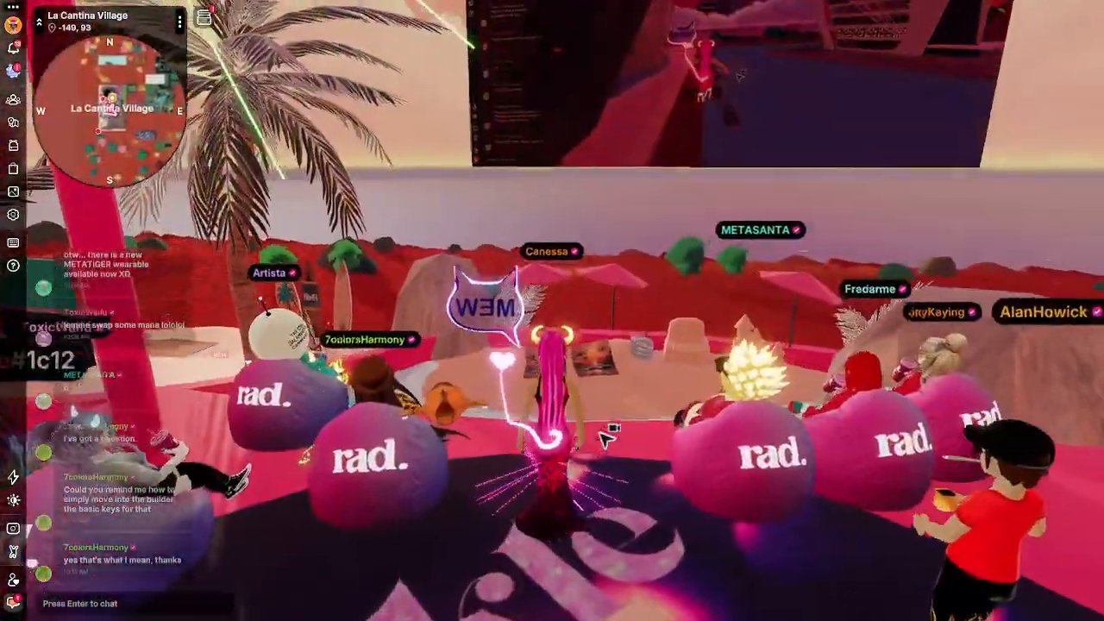
# Play the Rad TV Chill Mode emote to seat the avatar on a beanbag, and face the big screen.
pyautogui.moveTo(600, 433); pyautogui.dragTo(601, 443)
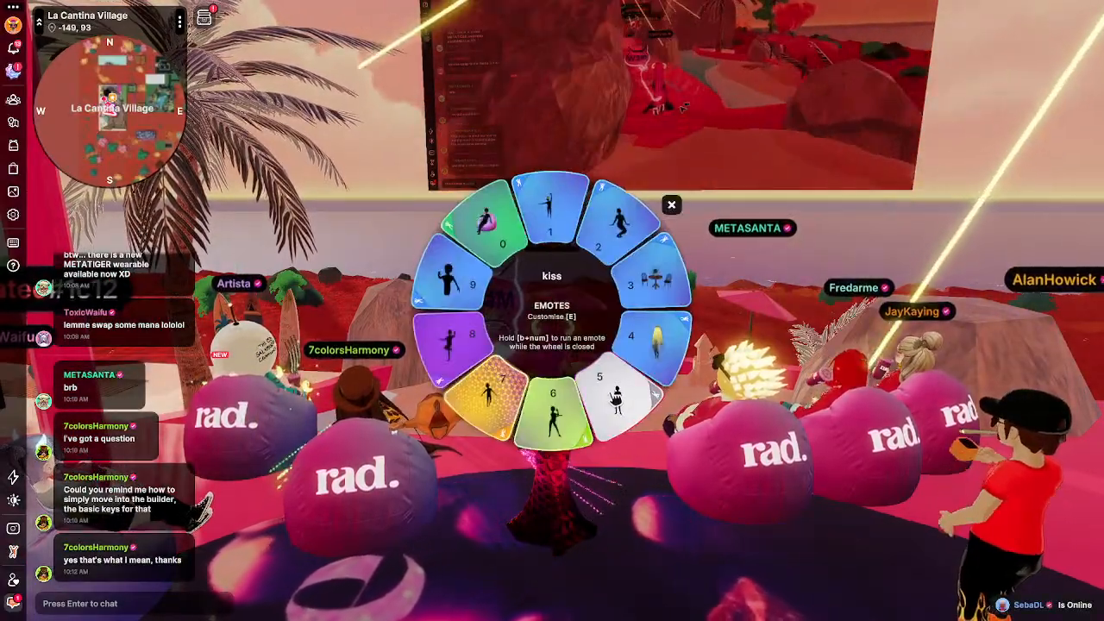
pyautogui.moveTo(623, 496); pyautogui.dragTo(628, 511)
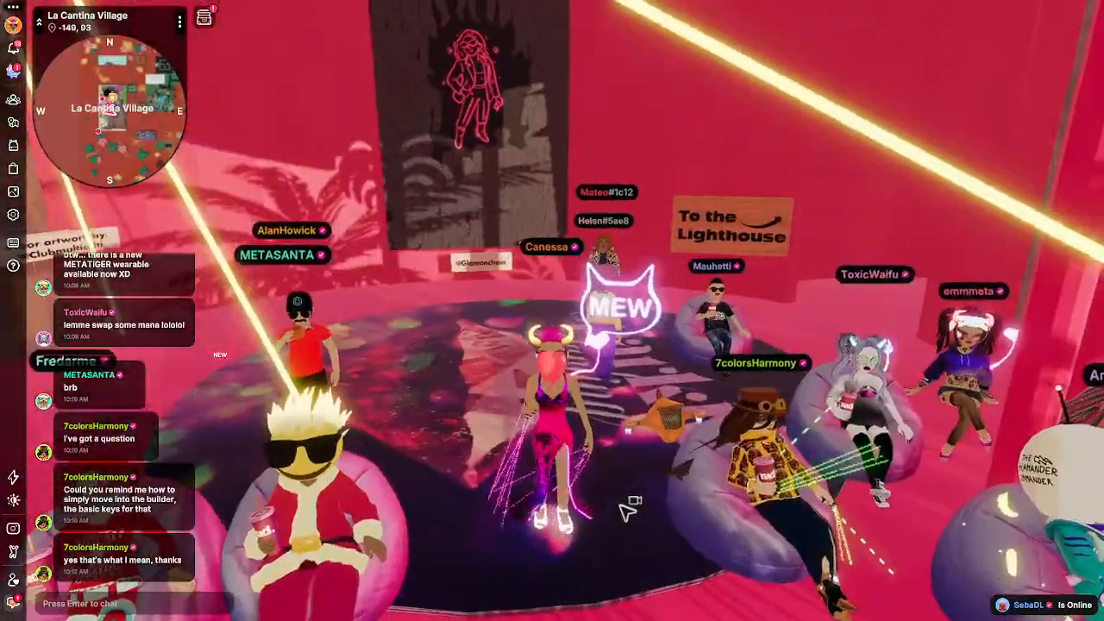
pyautogui.press('b')
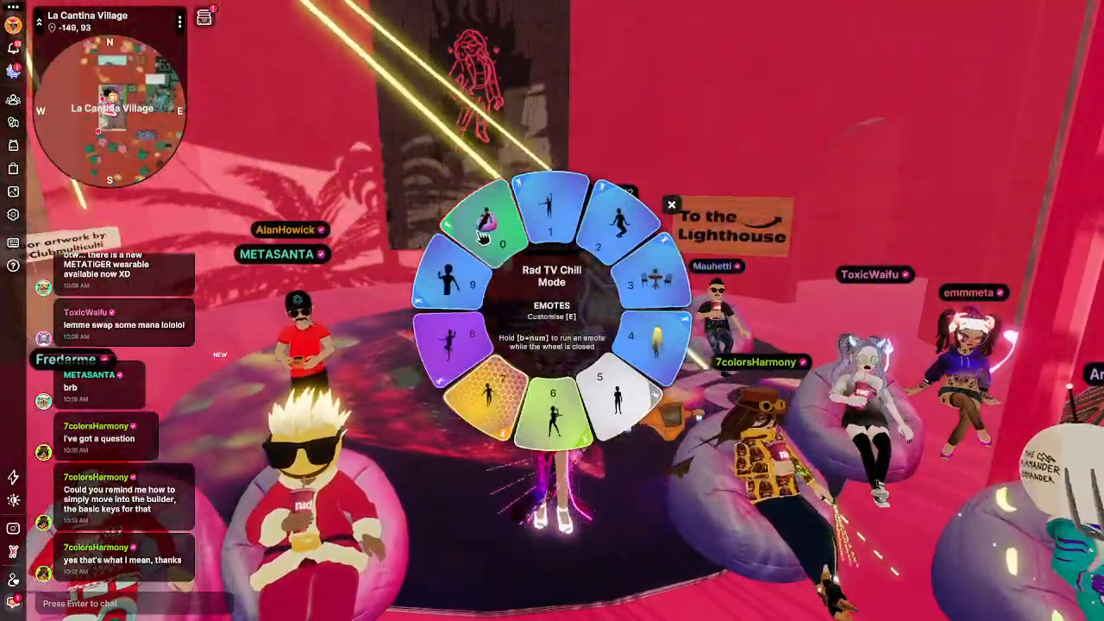
pyautogui.click(482, 238)
pyautogui.moveTo(441, 302); pyautogui.dragTo(433, 312)
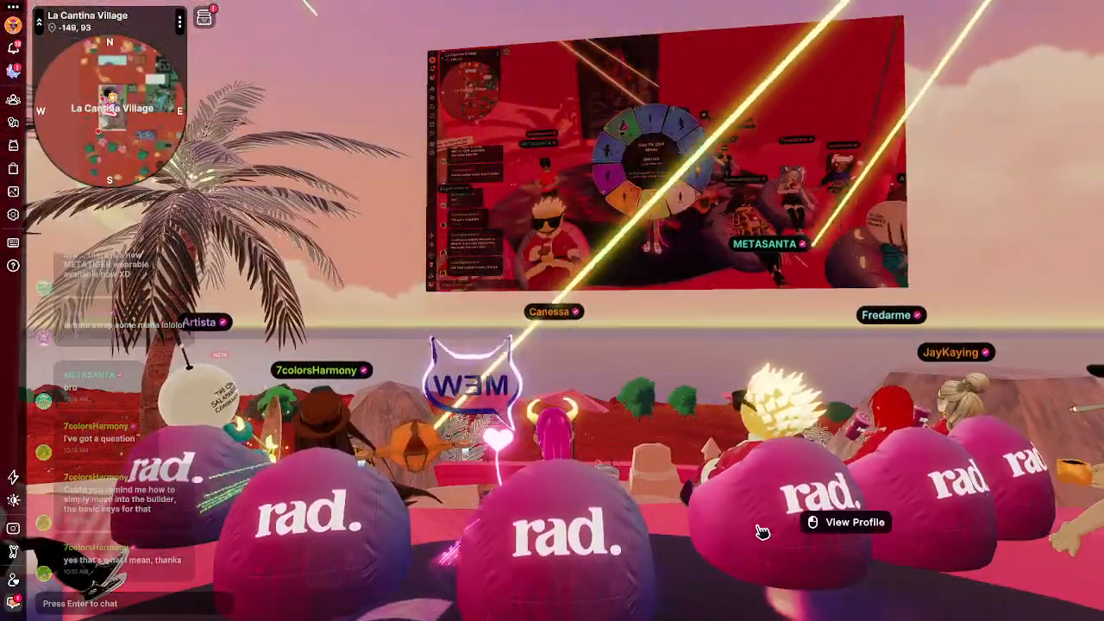